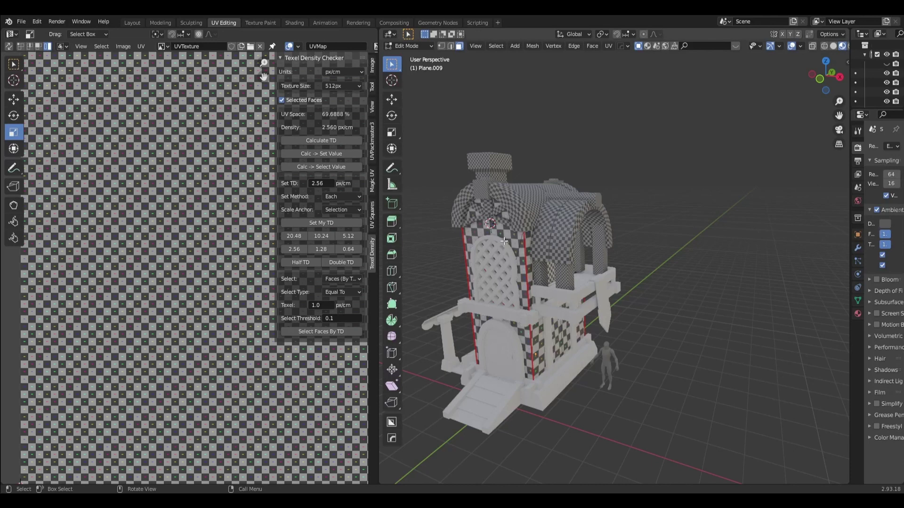
# Step: Return to Object Mode, select the balcony railing, and isolate it in Local View
pyautogui.click(409, 45)
pyautogui.click(411, 55)
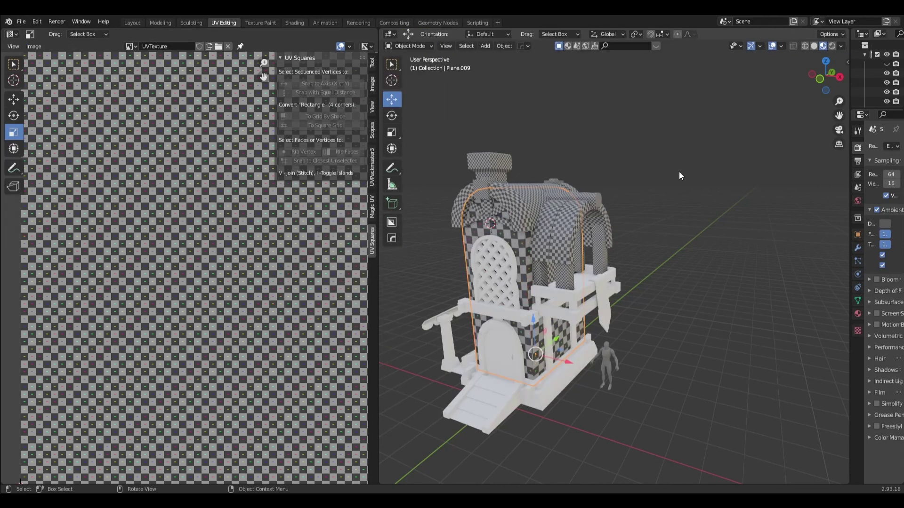
pyautogui.click(552, 292)
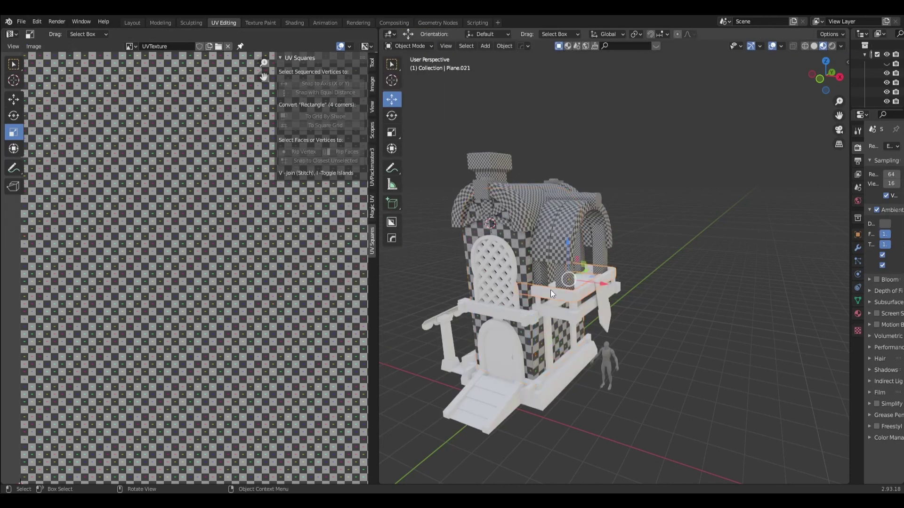
pyautogui.press('Delete')
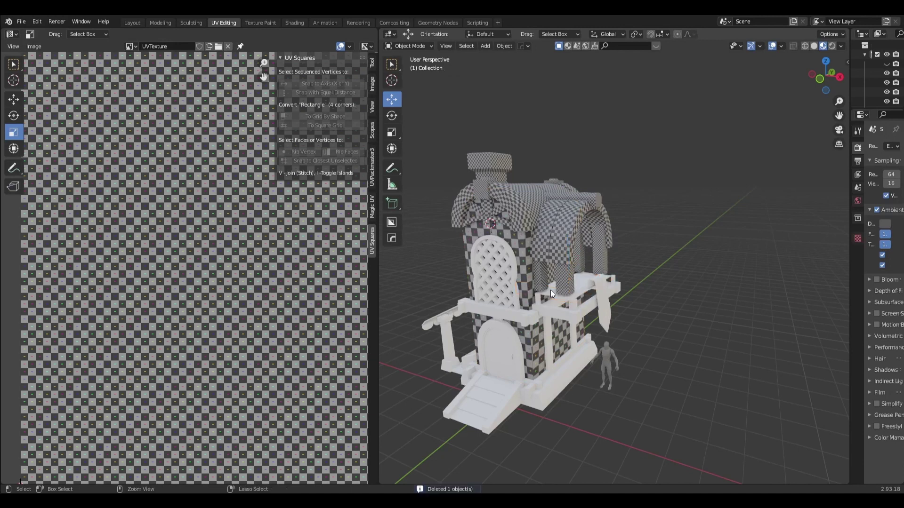
pyautogui.hotkey('ctrl', 'z')
pyautogui.press('KP_Divide')
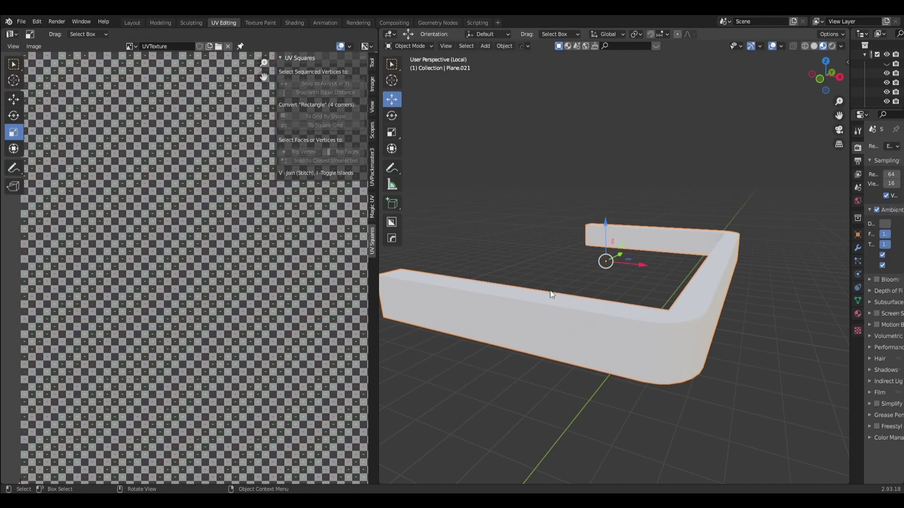
# Step: Put the railing in Edit Mode with edge select and no faces selected
pyautogui.click(408, 45)
pyautogui.click(406, 63)
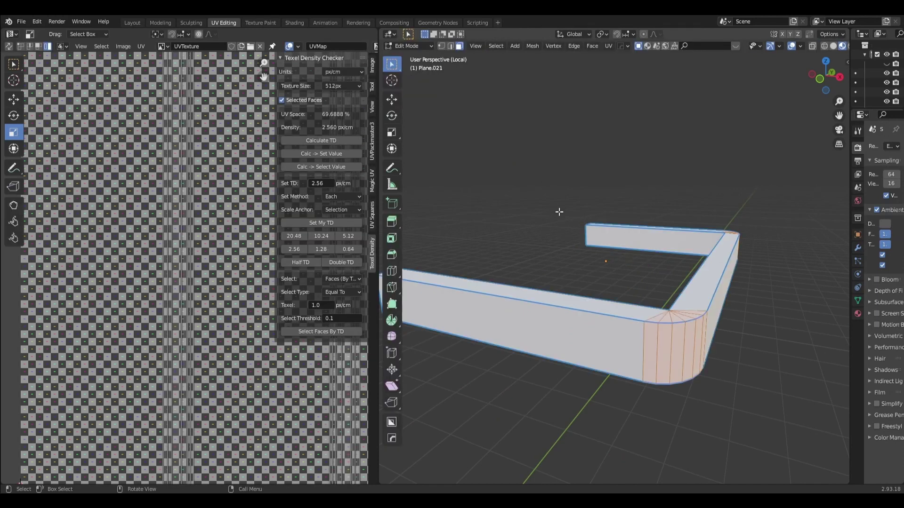
pyautogui.scroll(-2, 524, 221)
pyautogui.moveTo(524, 220); pyautogui.dragTo(548, 249, button='middle')
pyautogui.click(561, 294)
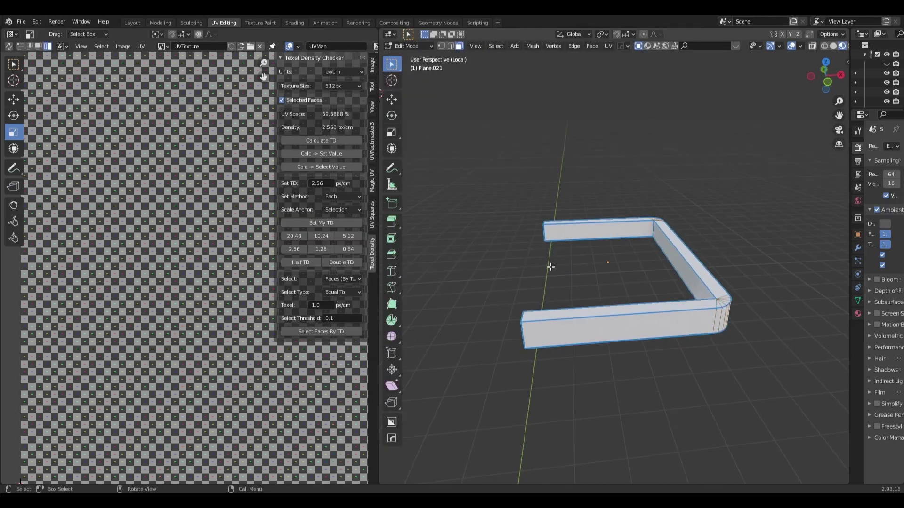
pyautogui.moveTo(578, 442)
pyautogui.mouseDown(button='middle')
pyautogui.moveTo(630, 372)
pyautogui.moveTo(623, 377)
pyautogui.mouseUp(button='middle')
pyautogui.click(450, 46)
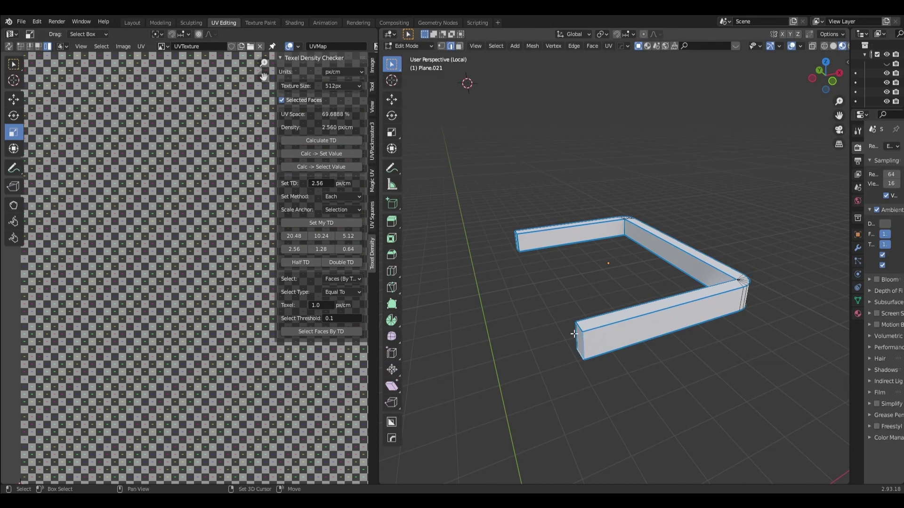
# Step: Select the railing's top edge loops, end-face loop, and shortest path to the end face
pyautogui.keyDown('alt'); pyautogui.keyDown('shift'); pyautogui.click(613, 324); pyautogui.keyUp('shift'); pyautogui.keyUp('alt')
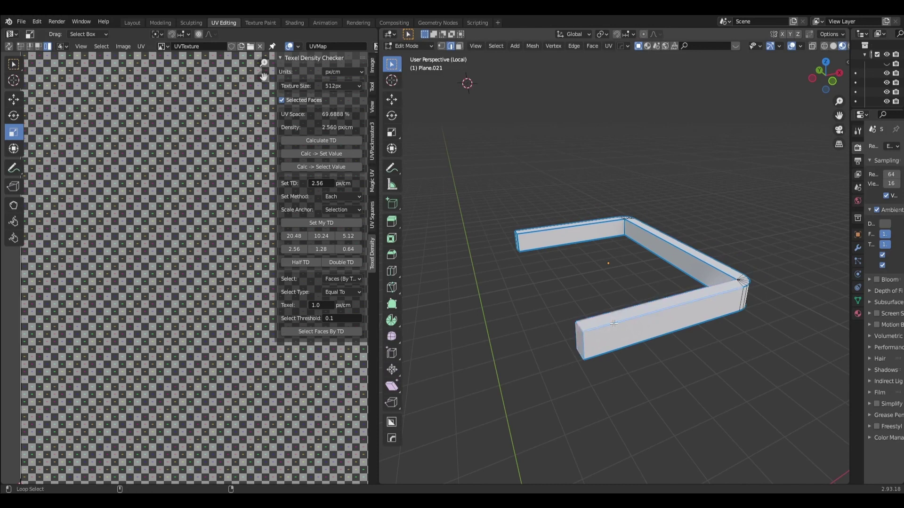
pyautogui.moveTo(700, 329); pyautogui.dragTo(630, 336, button='middle')
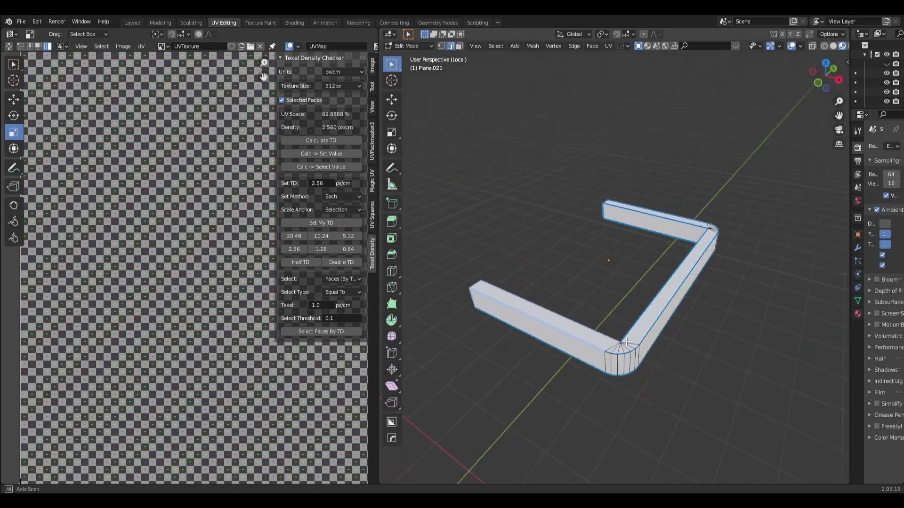
pyautogui.keyDown('alt'); pyautogui.keyDown('shift'); pyautogui.click(619, 324); pyautogui.keyUp('shift'); pyautogui.keyUp('alt')
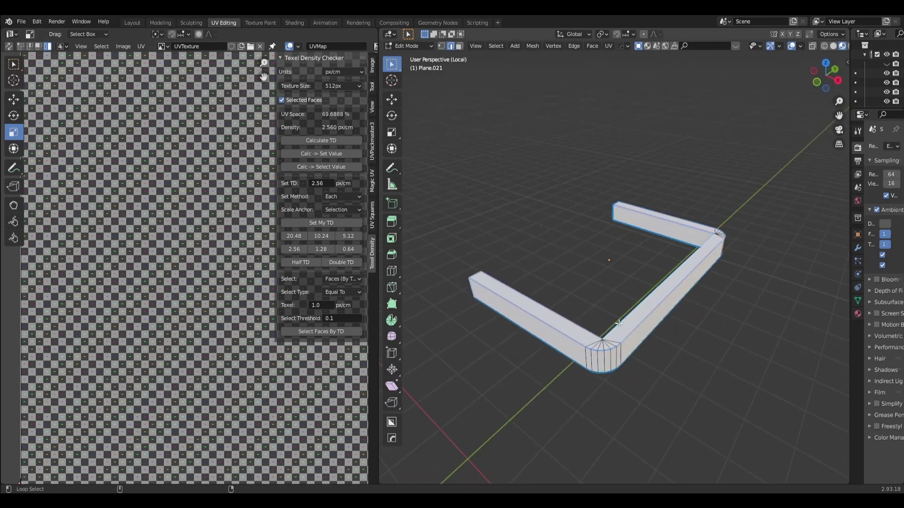
pyautogui.moveTo(686, 255)
pyautogui.mouseDown(button='middle')
pyautogui.moveTo(571, 254)
pyautogui.moveTo(449, 236)
pyautogui.mouseUp(button='middle')
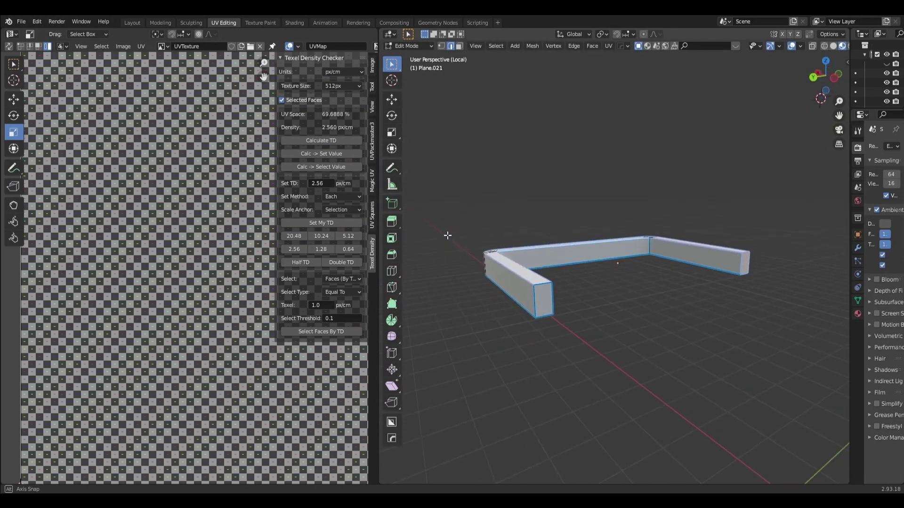
pyautogui.keyDown('alt'); pyautogui.keyDown('shift'); pyautogui.click(537, 303); pyautogui.keyUp('shift'); pyautogui.keyUp('alt')
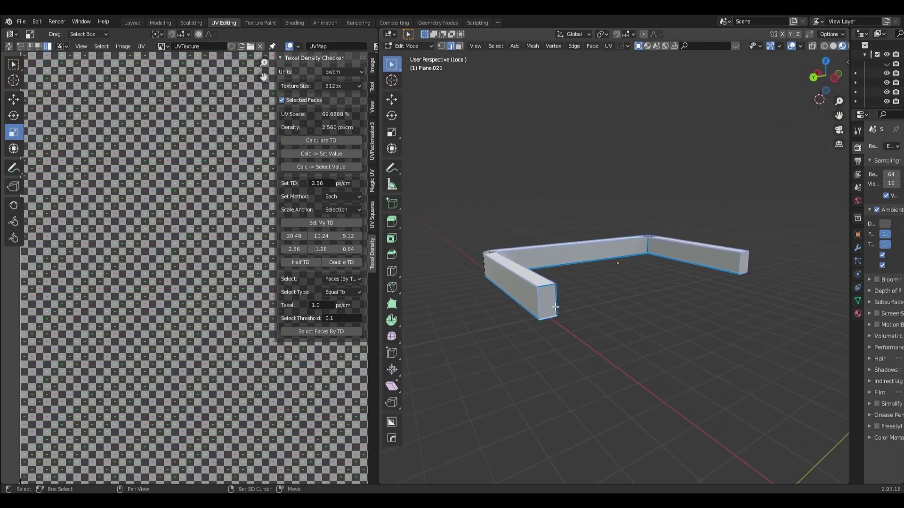
pyautogui.scroll(2, 783, 279)
pyautogui.scroll(3, 645, 323)
pyautogui.scroll(2, 687, 281)
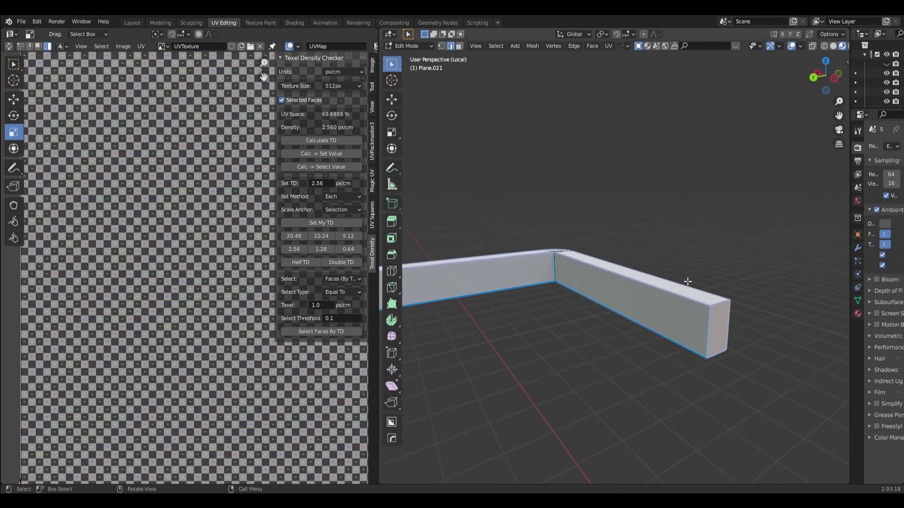
pyautogui.press('ctrl')
pyautogui.keyDown('ctrl'); pyautogui.click(718, 303); pyautogui.keyUp('ctrl')
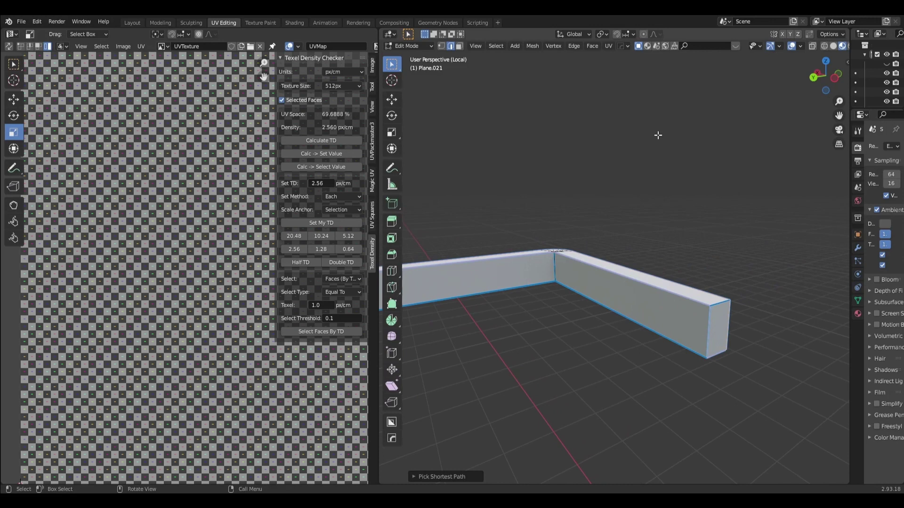
# Step: Mark the selected edges as seams, then leave Local View back in Object Mode
pyautogui.click(598, 49)
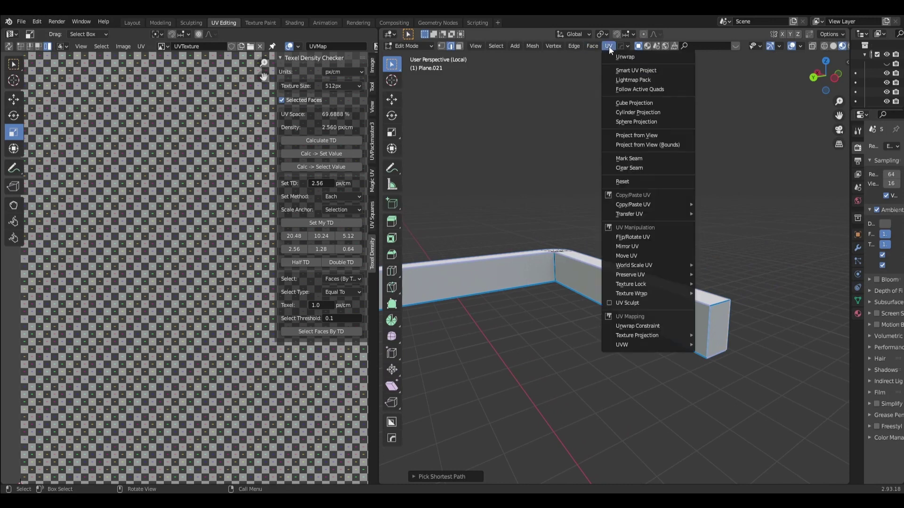
pyautogui.click(636, 158)
pyautogui.moveTo(612, 197); pyautogui.dragTo(658, 240, button='middle')
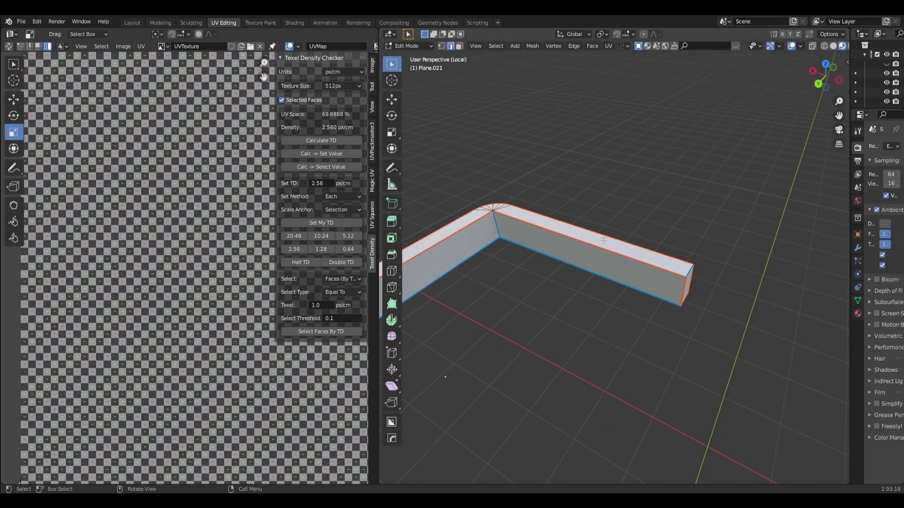
pyautogui.press('KP_Divide')
pyautogui.click(407, 46)
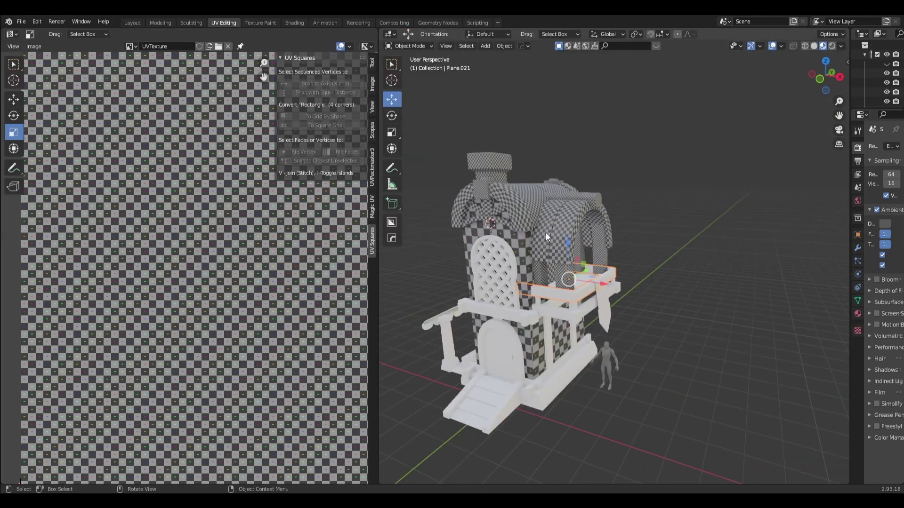
# Step: Link the checker material between the railing and the roof arch
pyautogui.keyDown('shift'); pyautogui.click(560, 246); pyautogui.keyUp('shift')
pyautogui.hotkey('ctrl', 'l')
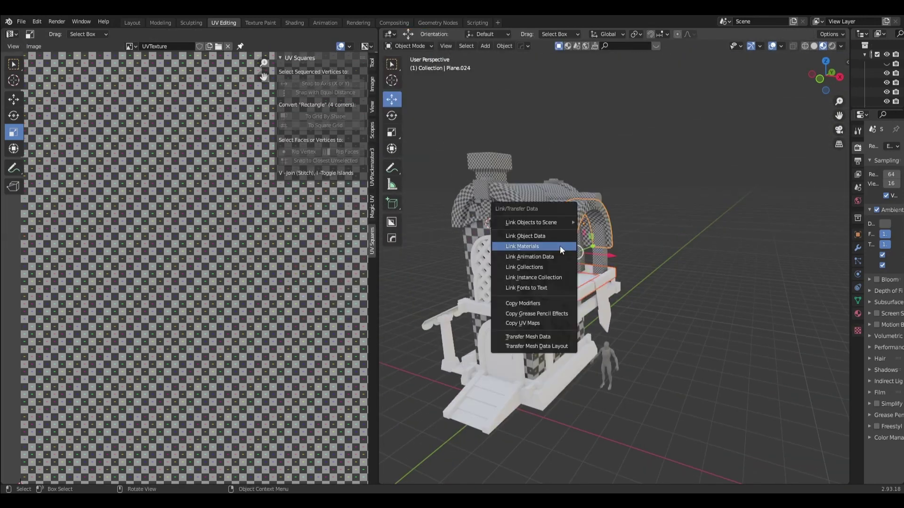
pyautogui.click(560, 250)
# Step: Isolate the railing alone in Local View and enter Edit Mode on it
pyautogui.click(560, 300)
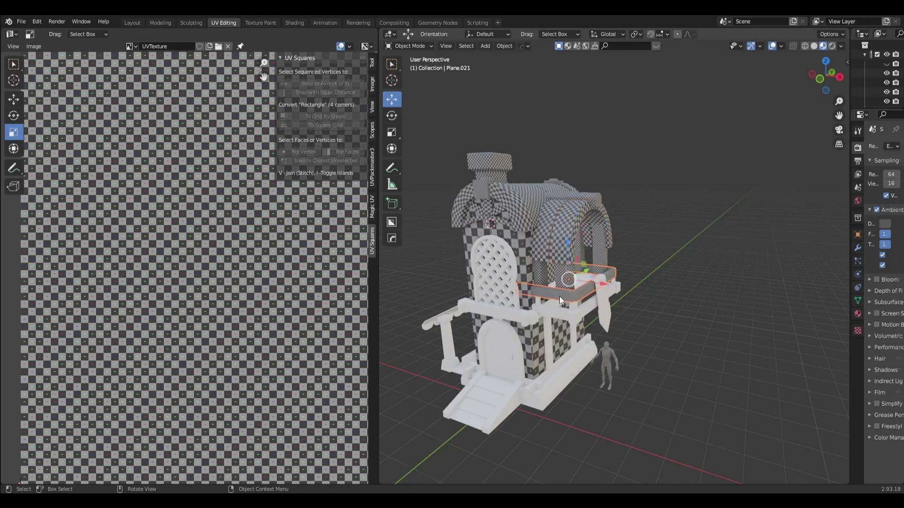
pyautogui.press('KP_Divide')
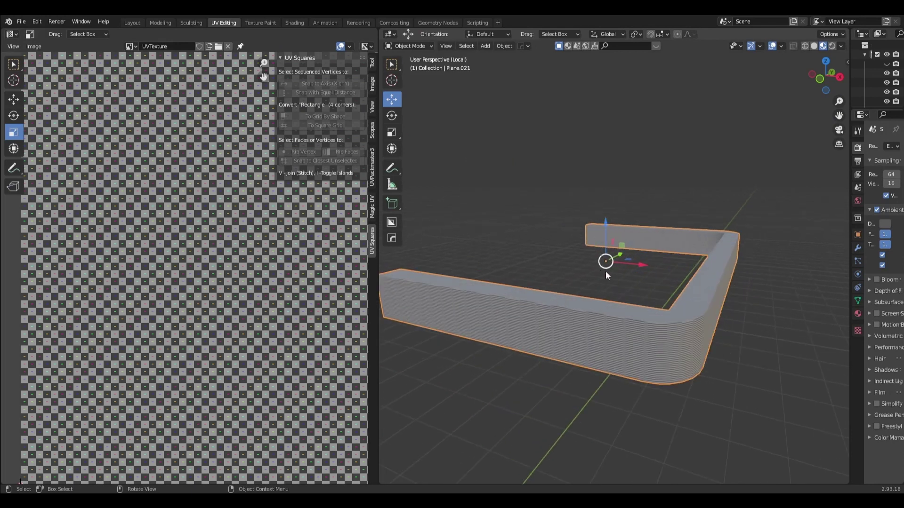
pyautogui.moveTo(606, 271); pyautogui.dragTo(673, 276, button='middle')
pyautogui.click(409, 46)
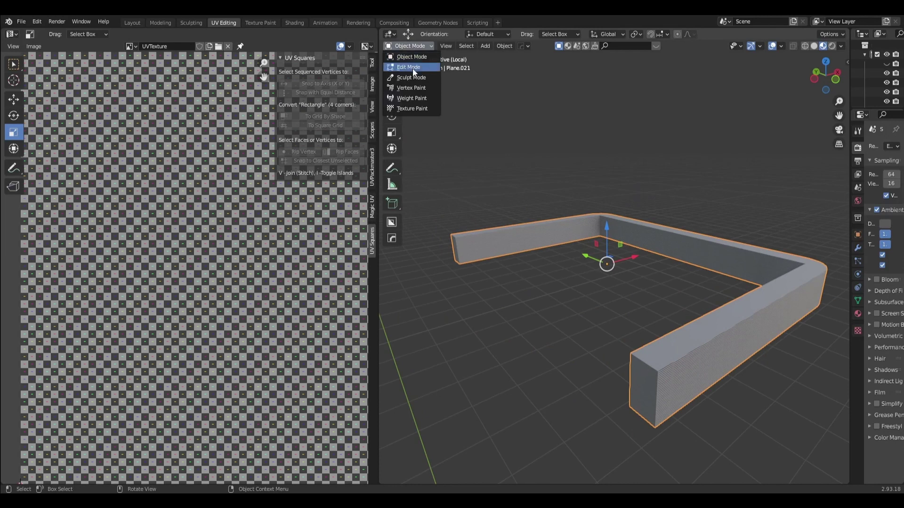
pyautogui.click(409, 67)
pyautogui.moveTo(619, 315)
pyautogui.mouseDown(button='middle')
pyautogui.moveTo(605, 332)
pyautogui.moveTo(558, 322)
pyautogui.moveTo(578, 310)
pyautogui.moveTo(549, 299)
pyautogui.moveTo(559, 308)
pyautogui.moveTo(485, 309)
pyautogui.moveTo(514, 289)
pyautogui.moveTo(587, 309)
pyautogui.mouseUp(button='middle')
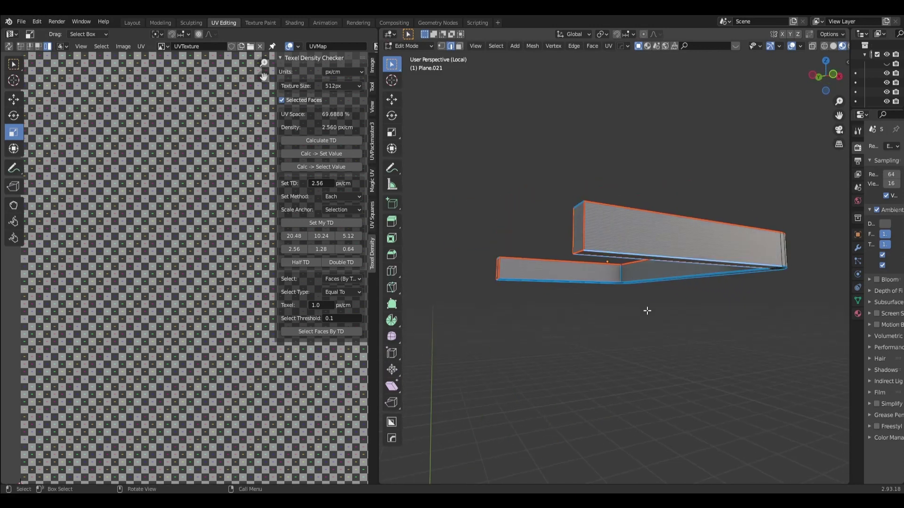
# Step: Mark two more railing edge loops as seams from a top-down view
pyautogui.moveTo(607, 292); pyautogui.dragTo(586, 245, button='middle')
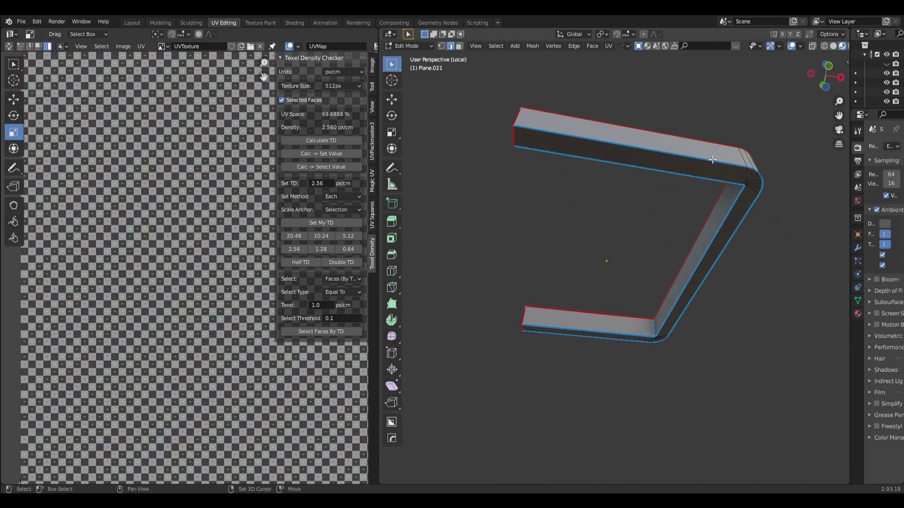
pyautogui.keyDown('alt'); pyautogui.click(706, 252); pyautogui.keyUp('alt')
pyautogui.keyDown('alt'); pyautogui.click(693, 295); pyautogui.keyUp('alt')
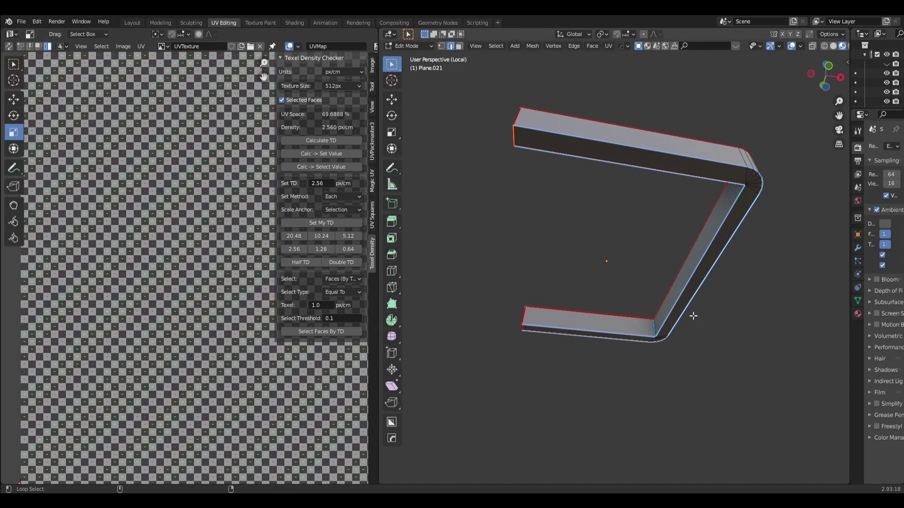
pyautogui.moveTo(692, 315); pyautogui.dragTo(713, 325, button='middle')
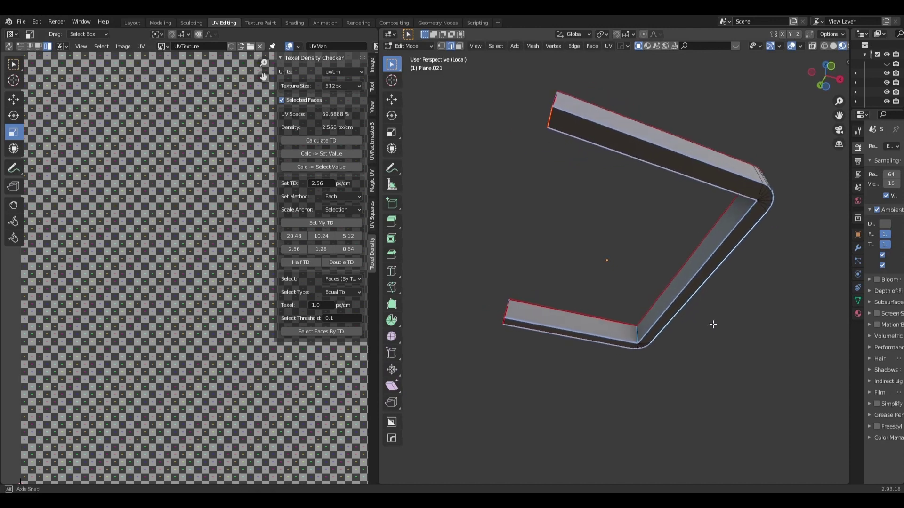
pyautogui.click(608, 46)
pyautogui.click(633, 161)
# Step: Unwrap the whole railing along its seams and return to Object Mode
pyautogui.press('a')
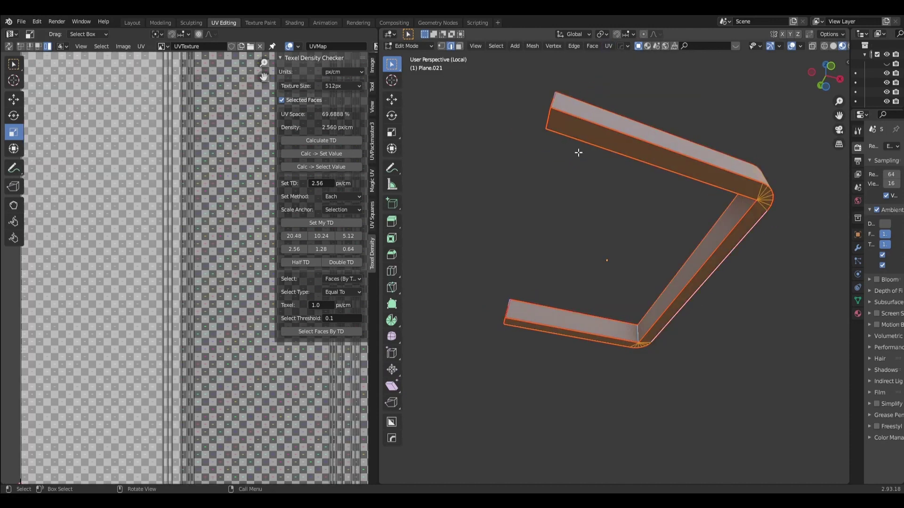
pyautogui.click(609, 47)
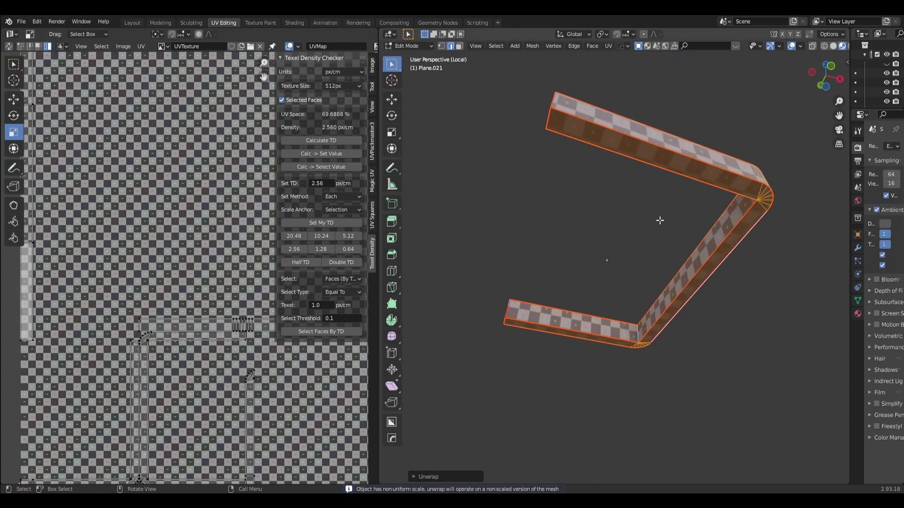
pyautogui.moveTo(659, 220)
pyautogui.mouseDown(button='middle')
pyautogui.moveTo(611, 196)
pyautogui.moveTo(579, 210)
pyautogui.moveTo(554, 286)
pyautogui.moveTo(556, 316)
pyautogui.moveTo(642, 314)
pyautogui.moveTo(607, 292)
pyautogui.mouseUp(button='middle')
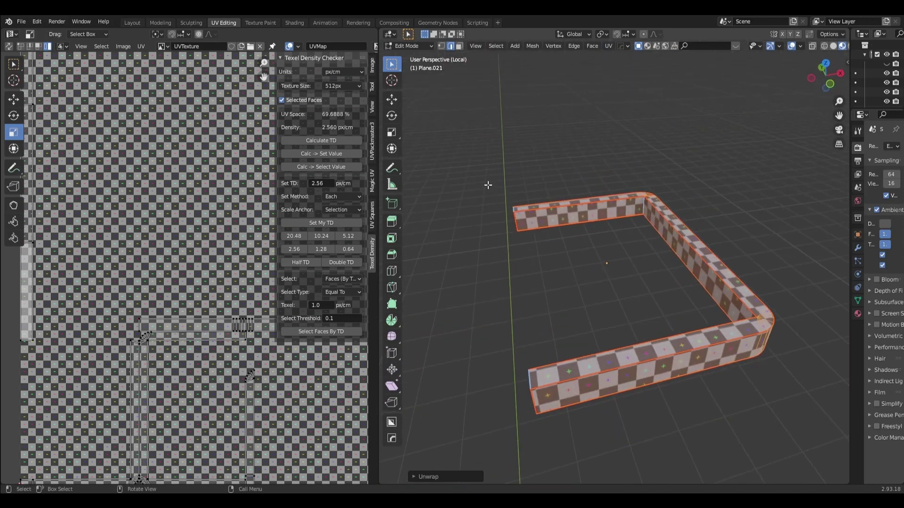
pyautogui.scroll(-3, 161, 247)
pyautogui.scroll(-2, 177, 248)
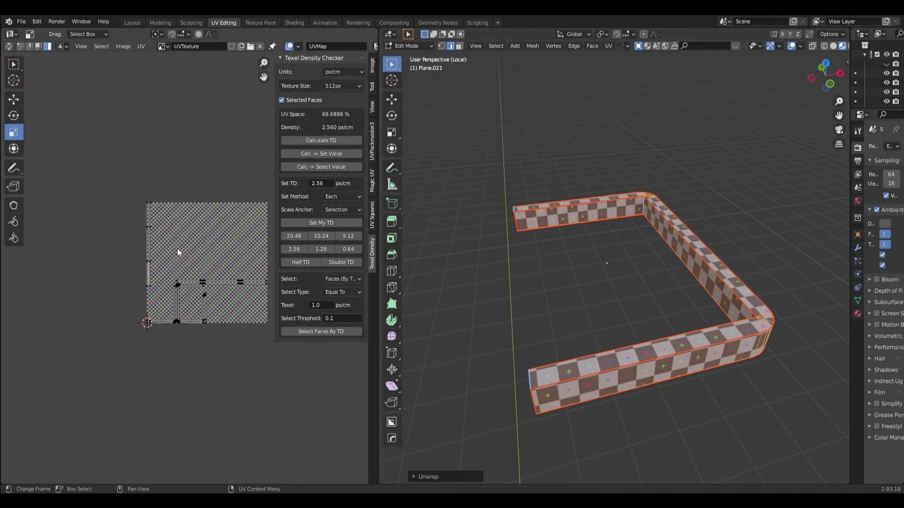
pyautogui.click(407, 46)
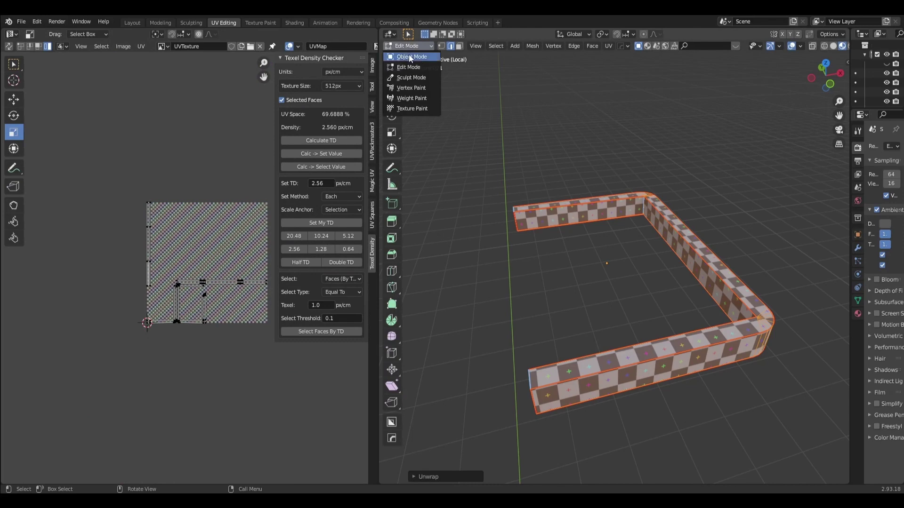
pyautogui.click(410, 57)
# Step: Show the whole house again and select the beam beneath the balcony (deleted, then restored)
pyautogui.press('KP_Divide')
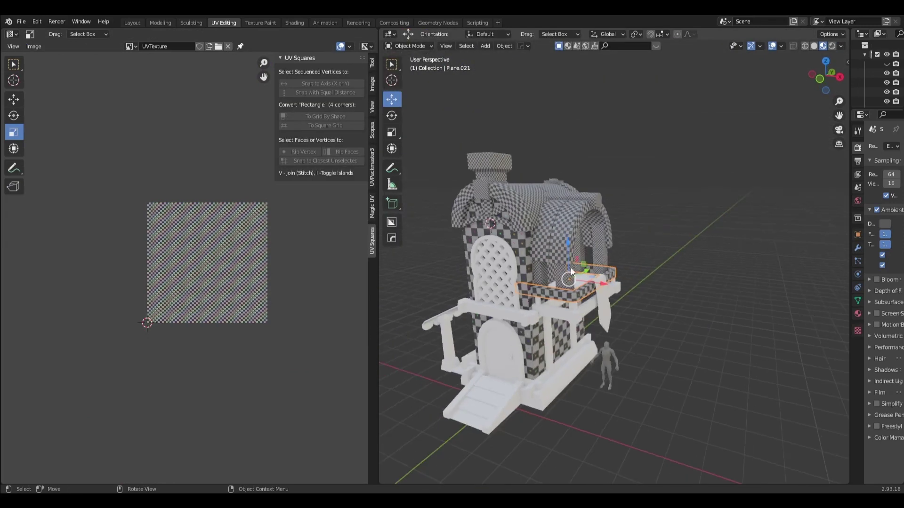
pyautogui.scroll(3, 579, 302)
pyautogui.click(561, 352)
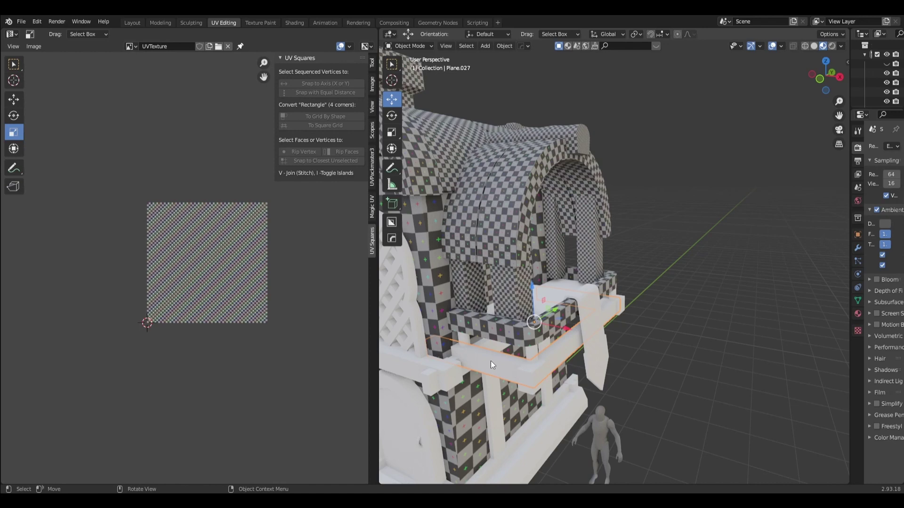
pyautogui.press('Delete')
pyautogui.hotkey('ctrl', 'z')
pyautogui.hotkey('ctrl', 'z')
# Step: In front view, duplicate the checker railing board and move the copy down below the original
pyautogui.click(819, 78)
pyautogui.scroll(4, 643, 340)
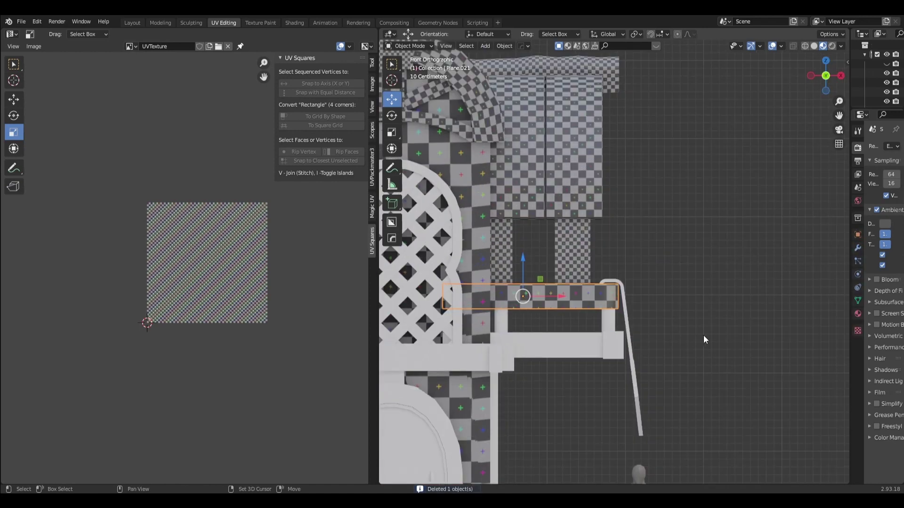
pyautogui.moveTo(703, 335)
pyautogui.keyDown('shift'); pyautogui.mouseDown(button='middle')
pyautogui.moveTo(725, 250)
pyautogui.moveTo(677, 236)
pyautogui.mouseUp(button='middle'); pyautogui.keyUp('shift')
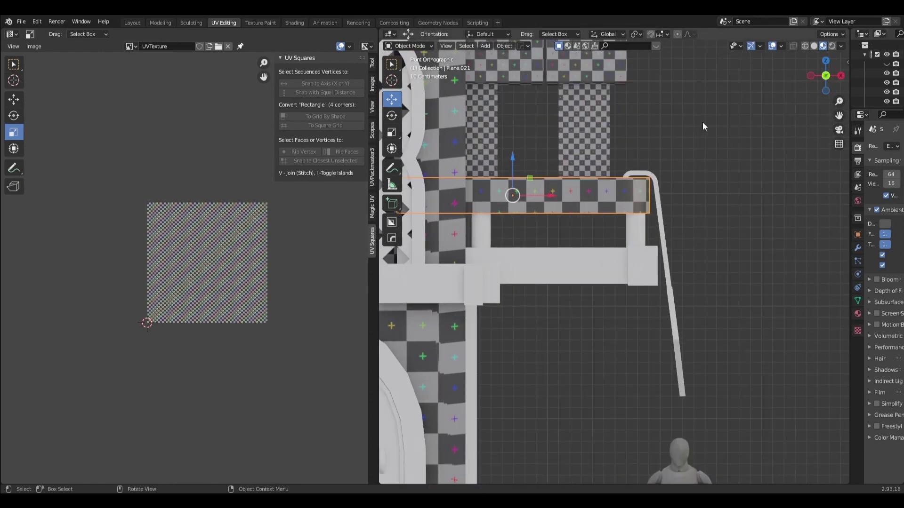
pyautogui.hotkey('shift', 'd')
pyautogui.press('Escape')
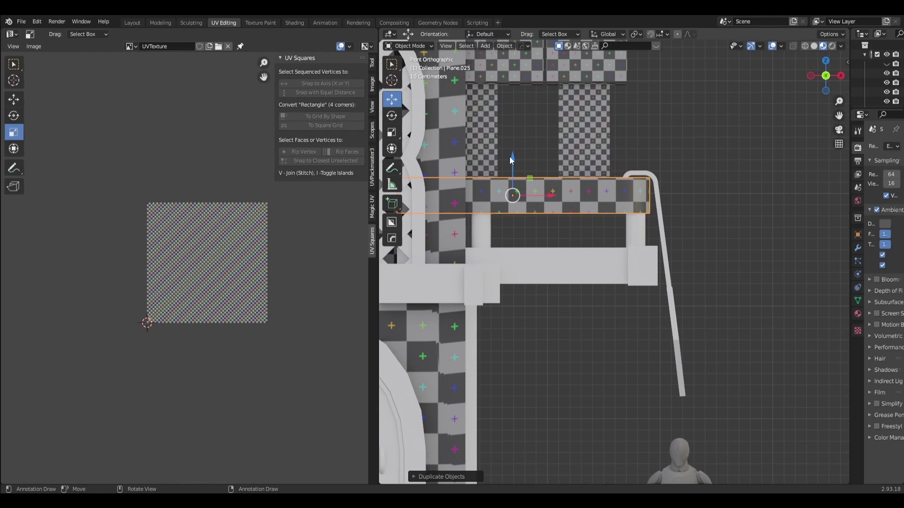
pyautogui.moveTo(510, 157); pyautogui.dragTo(516, 226)
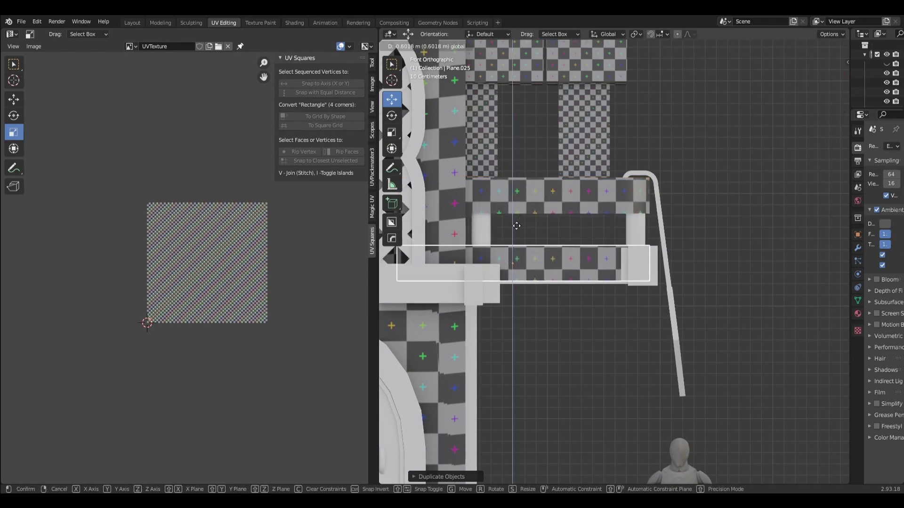
pyautogui.click(516, 226)
# Step: Delete the unwanted extra duplicate and nudge the lower rail copy slightly down
pyautogui.hotkey('shift', 'd')
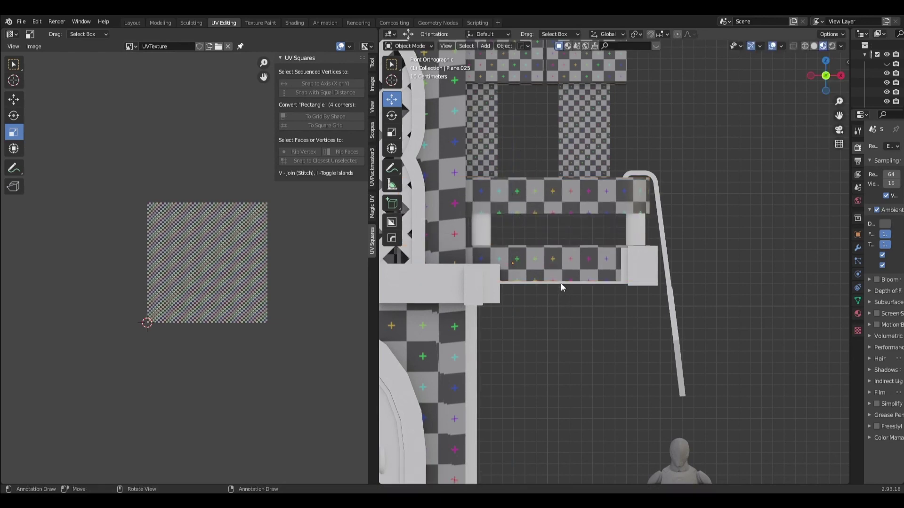
pyautogui.click(560, 283)
pyautogui.press('Delete')
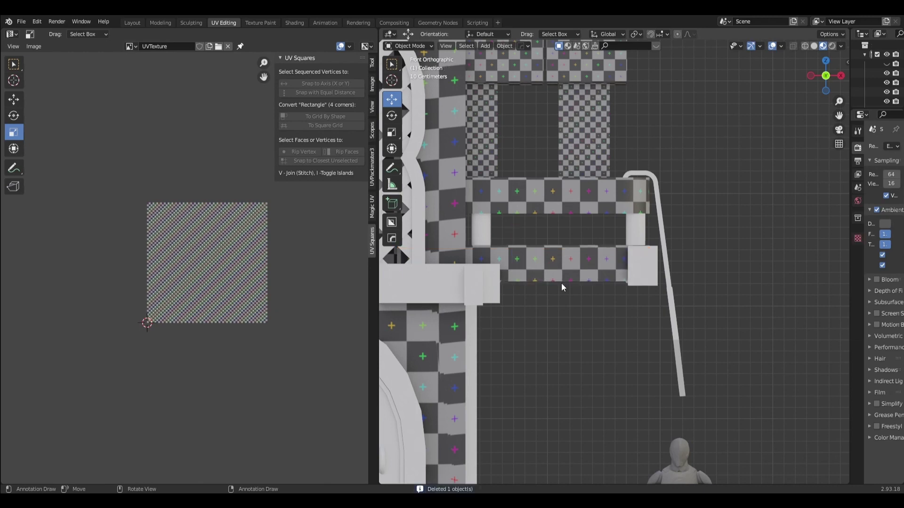
pyautogui.click(592, 256)
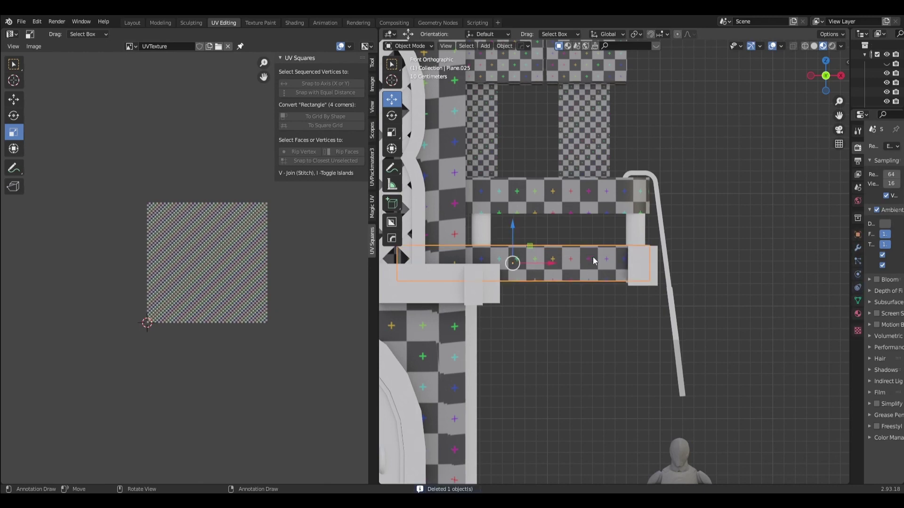
pyautogui.hotkey('shift', 'd')
pyautogui.click(514, 229)
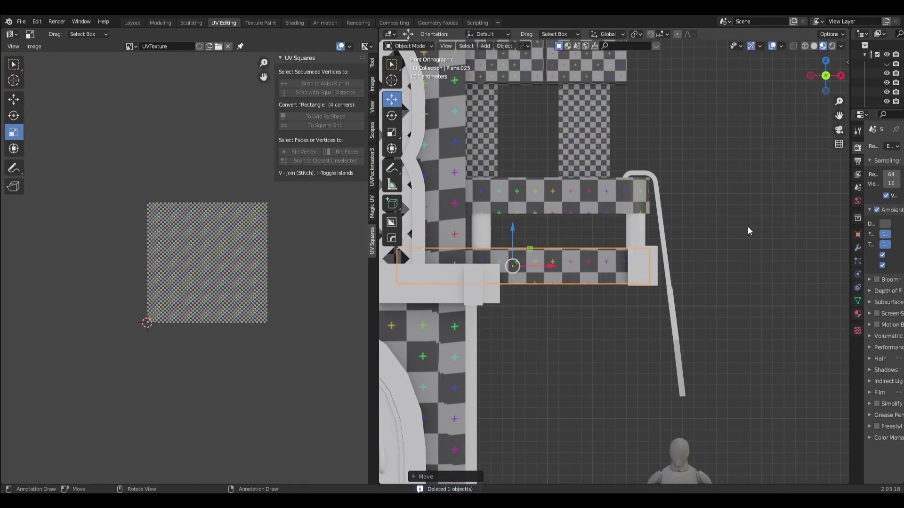
pyautogui.moveTo(750, 226); pyautogui.dragTo(719, 284, button='middle')
# Step: Select the balcony floor plane, then the checker ledge as active, for Ctrl+L linking
pyautogui.scroll(-3, 717, 284)
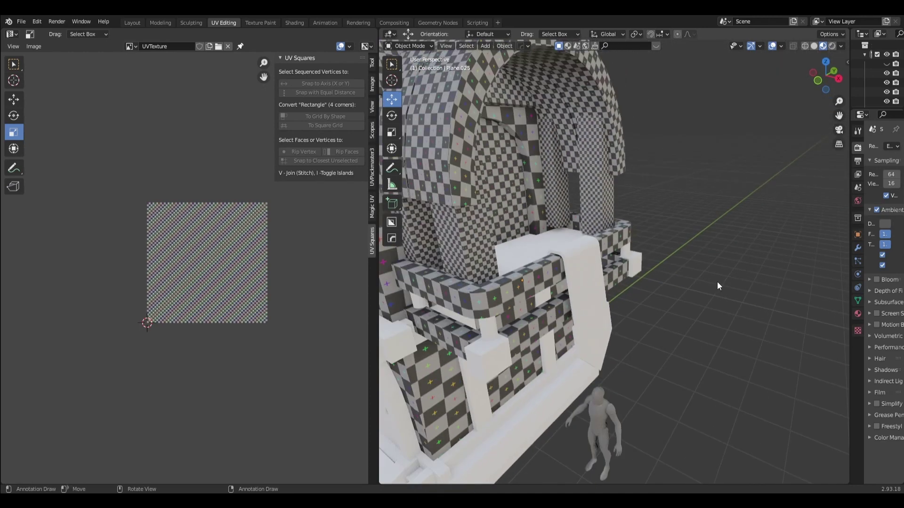
pyautogui.scroll(-2, 685, 278)
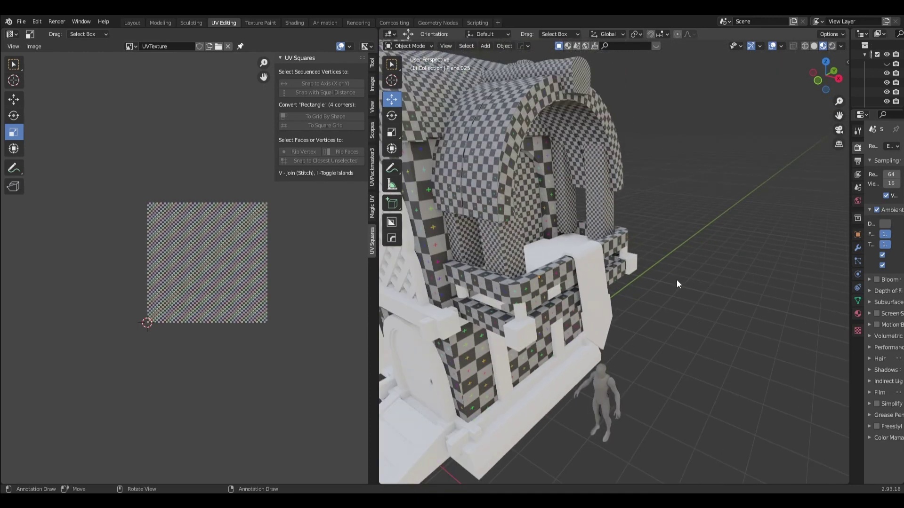
pyautogui.click(553, 253)
pyautogui.click(560, 265)
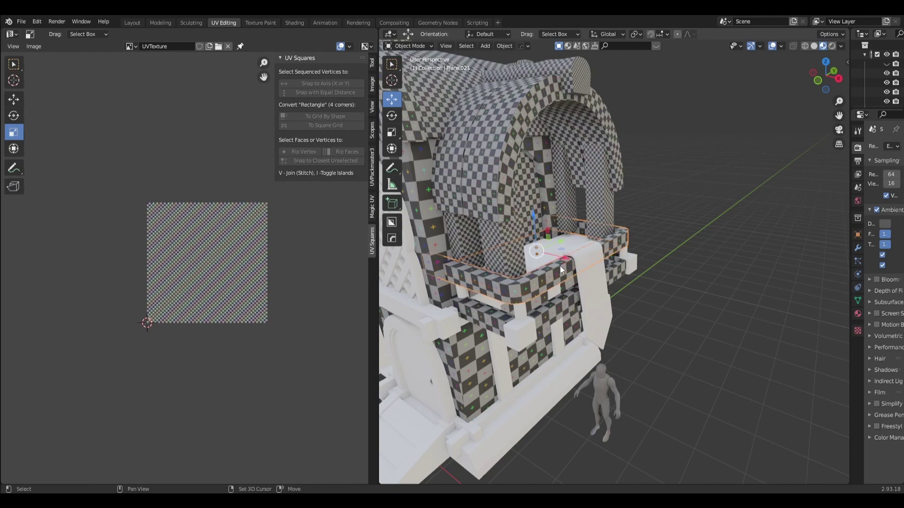
pyautogui.press('ctrl')
pyautogui.moveTo(594, 259)
pyautogui.mouseDown(button='middle')
pyautogui.moveTo(637, 236)
pyautogui.moveTo(620, 238)
pyautogui.moveTo(614, 252)
pyautogui.mouseUp(button='middle')
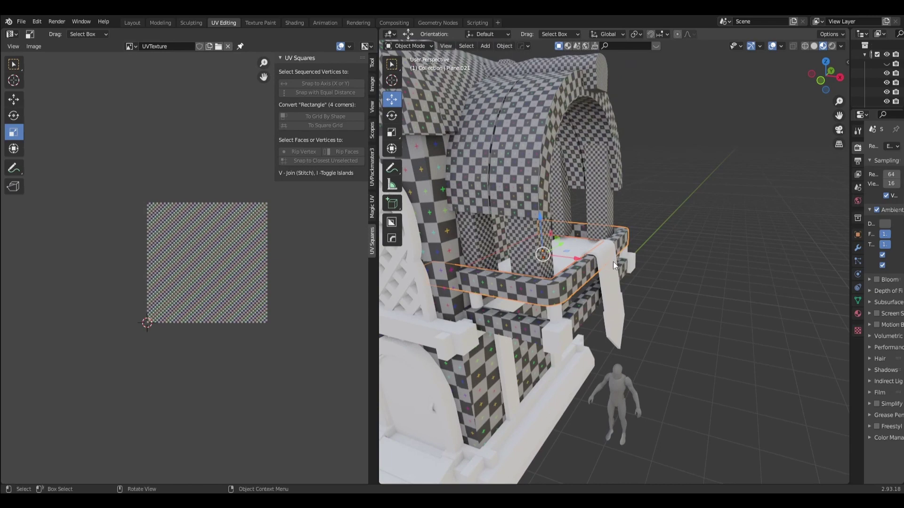
pyautogui.hotkey('ctrl', 'l')
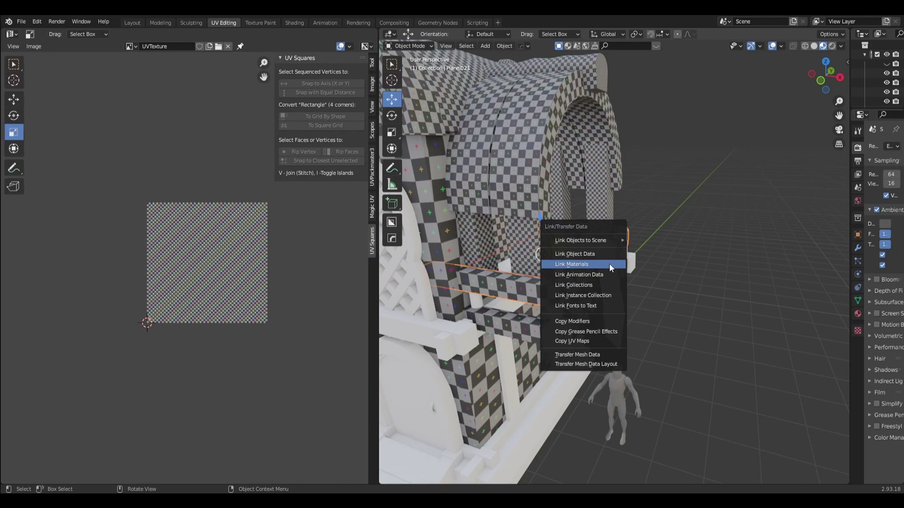
# Step: Give the floor plane the ledge's material, isolate it, and view it from the top
pyautogui.click(609, 263)
pyautogui.click(568, 250)
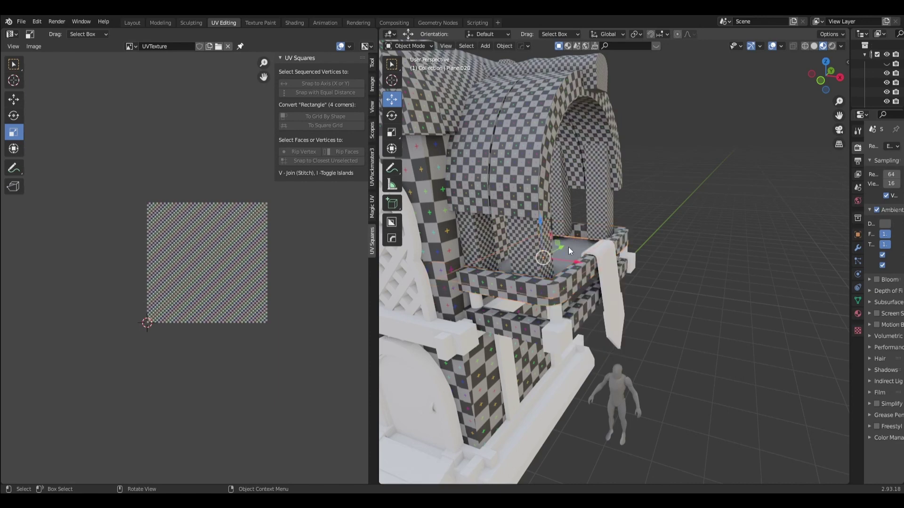
pyautogui.press('KP_Divide')
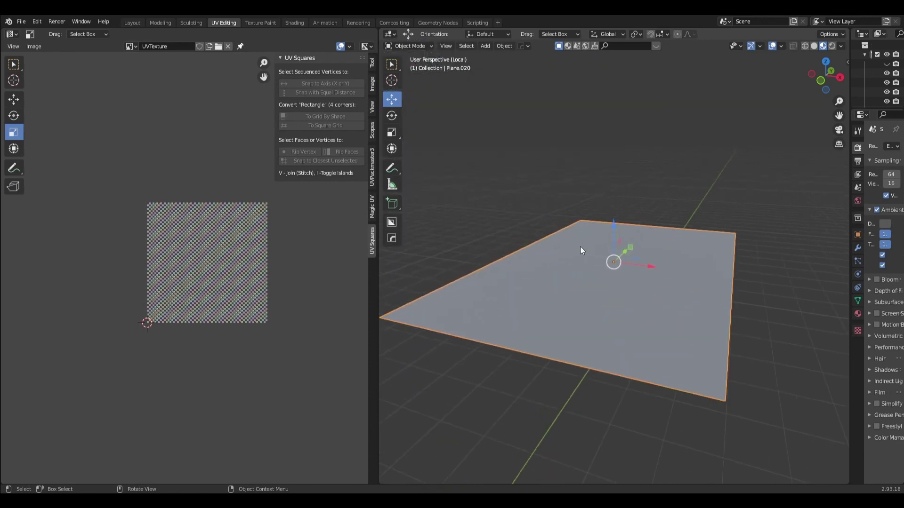
pyautogui.moveTo(697, 198)
pyautogui.mouseDown(button='middle')
pyautogui.moveTo(728, 166)
pyautogui.moveTo(704, 275)
pyautogui.moveTo(783, 134)
pyautogui.mouseUp(button='middle')
pyautogui.click(826, 77)
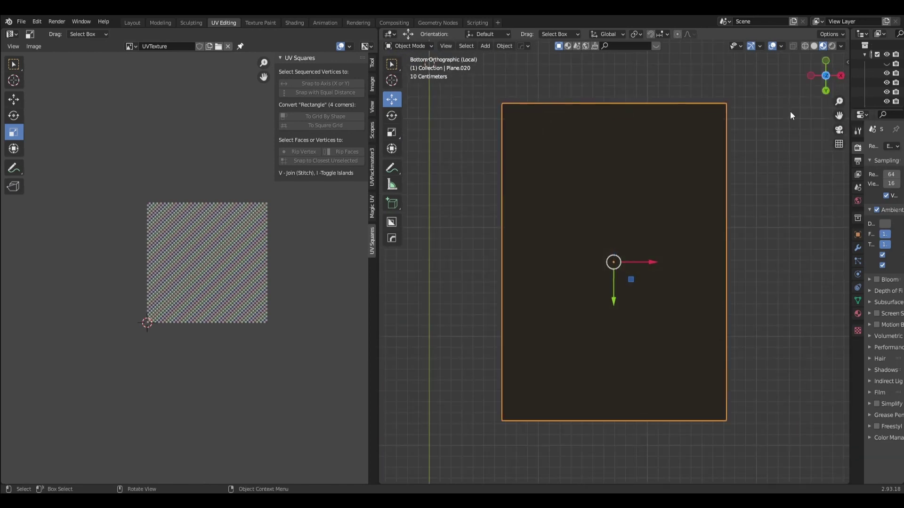
pyautogui.click(826, 78)
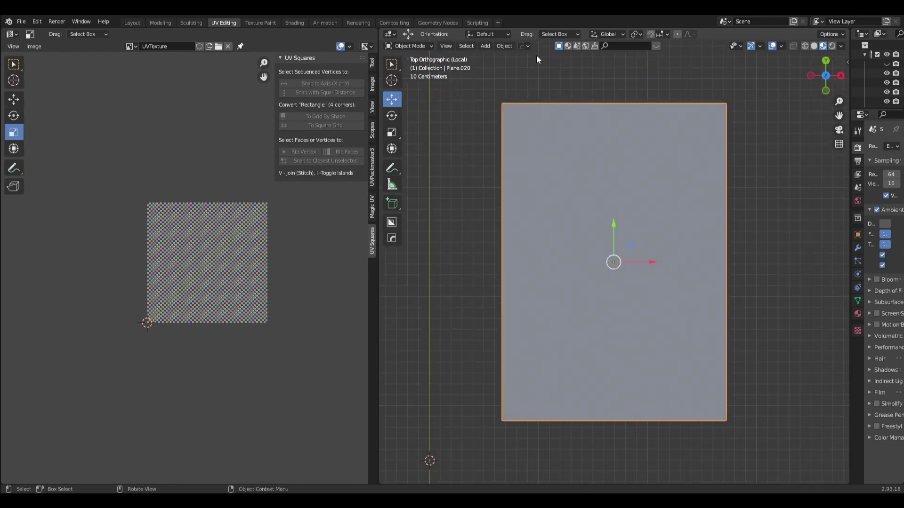
# Step: Put the floor plane in Edit Mode and clear its selection
pyautogui.click(413, 47)
pyautogui.click(406, 64)
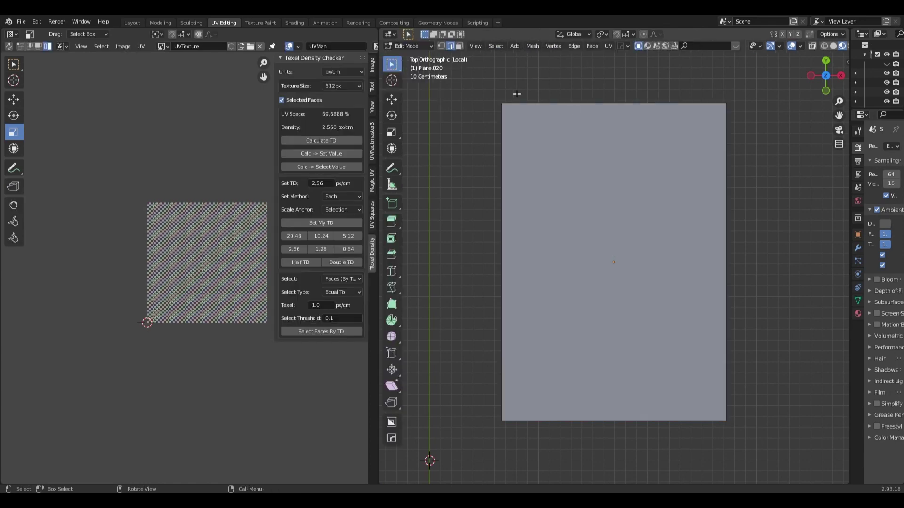
pyautogui.click(587, 106)
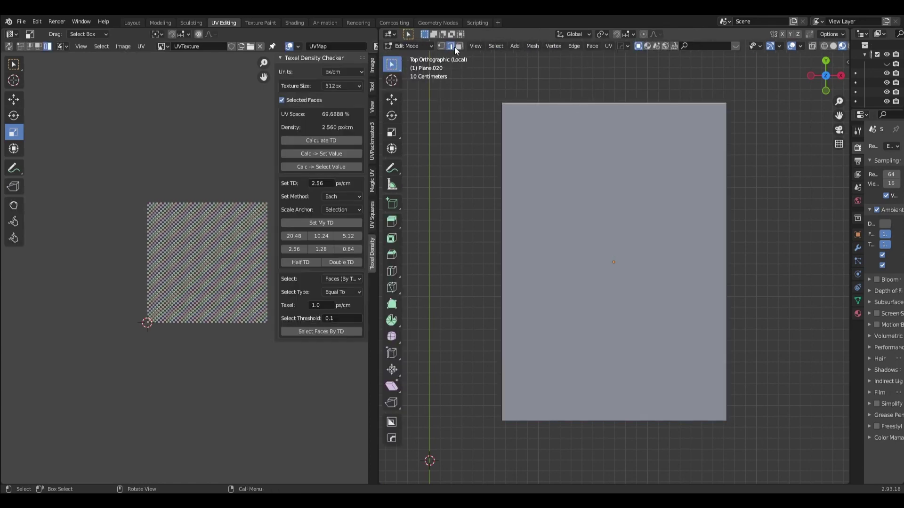
pyautogui.click(610, 45)
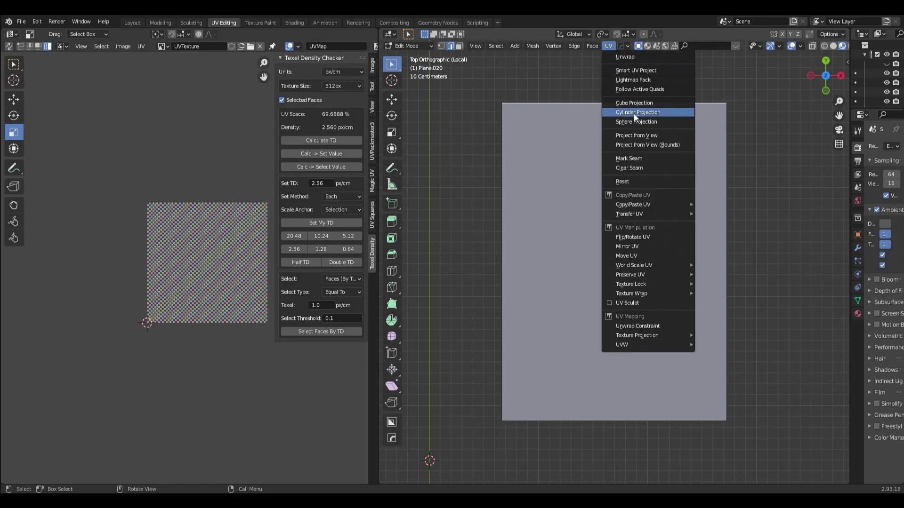
pyautogui.click(647, 136)
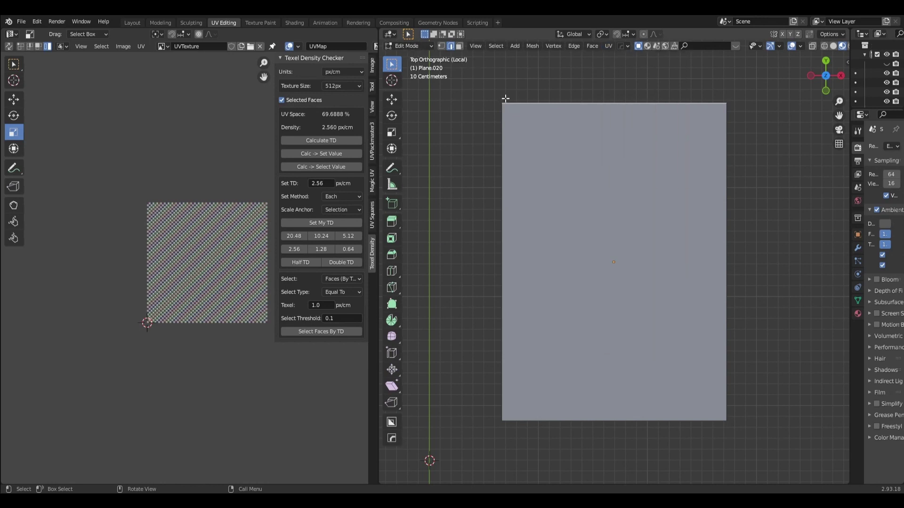
pyautogui.press('a')
pyautogui.click(474, 80)
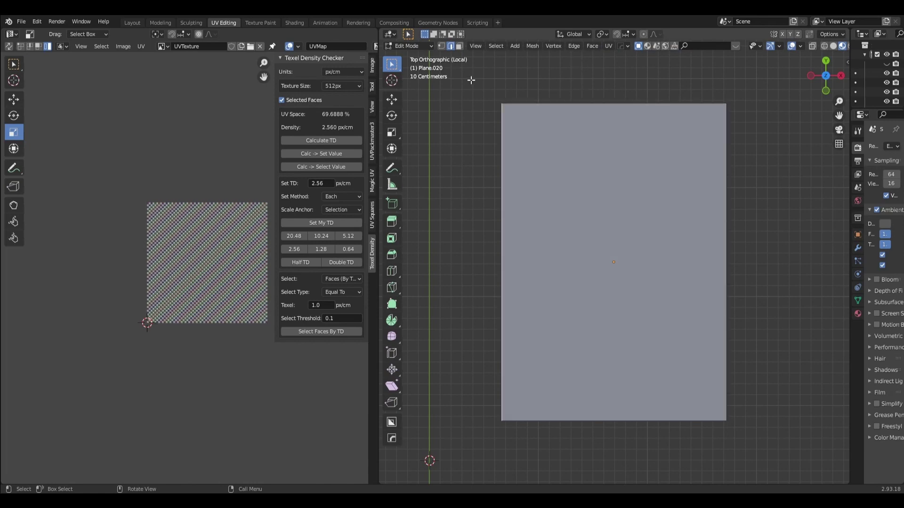
# Step: UV-project the plane's face from the top view, then return to Object Mode
pyautogui.click(460, 46)
pyautogui.click(654, 226)
pyautogui.click(610, 46)
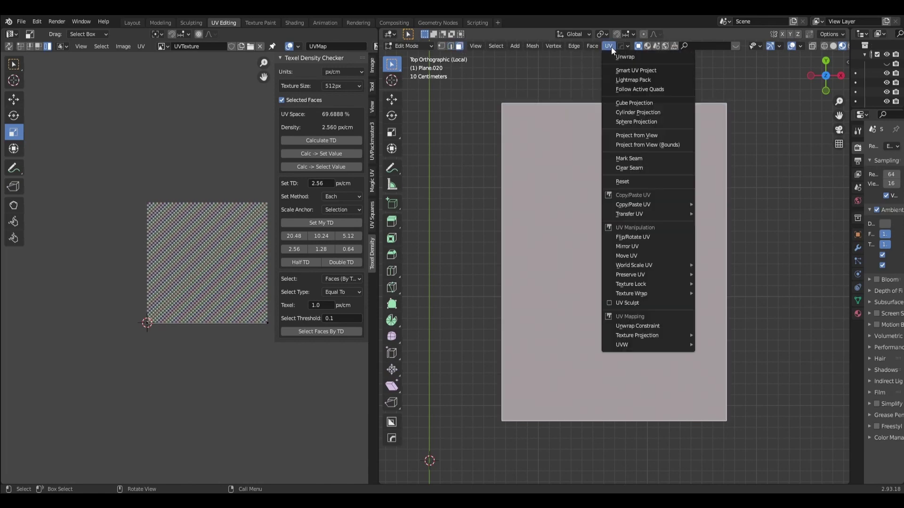
pyautogui.click(633, 136)
pyautogui.moveTo(737, 141); pyautogui.dragTo(467, 43, button='middle')
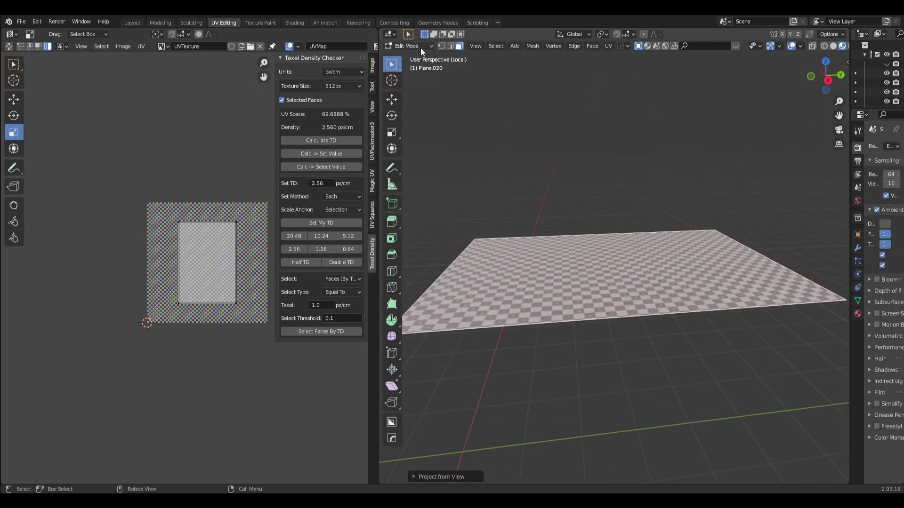
pyautogui.click(420, 48)
# Step: Bring back the full scene and move the floor plane into place in the balcony
pyautogui.press('KP_Divide')
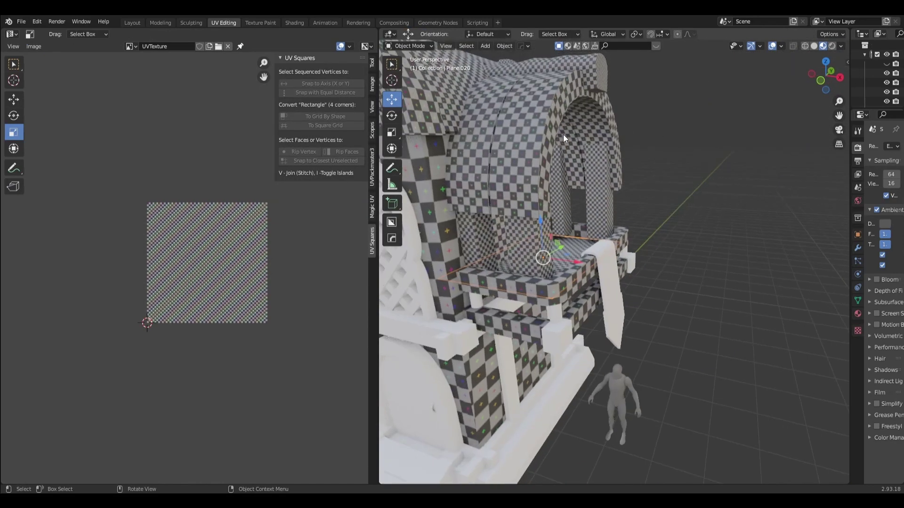
pyautogui.moveTo(563, 134)
pyautogui.mouseDown(button='middle')
pyautogui.moveTo(687, 203)
pyautogui.moveTo(651, 216)
pyautogui.moveTo(574, 213)
pyautogui.moveTo(569, 224)
pyautogui.mouseUp(button='middle')
pyautogui.scroll(2, 596, 219)
pyautogui.scroll(2, 571, 211)
pyautogui.scroll(2, 561, 189)
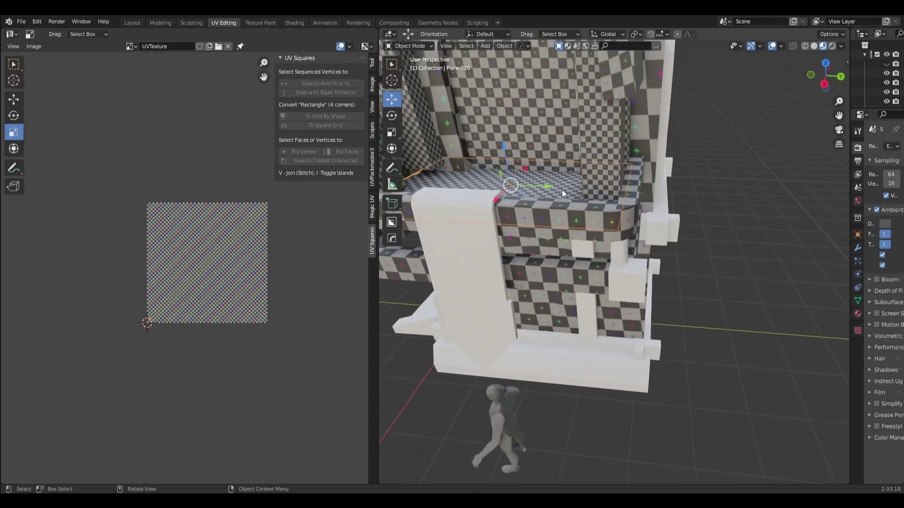
pyautogui.moveTo(561, 193); pyautogui.dragTo(607, 247, button='middle')
pyautogui.press('g')
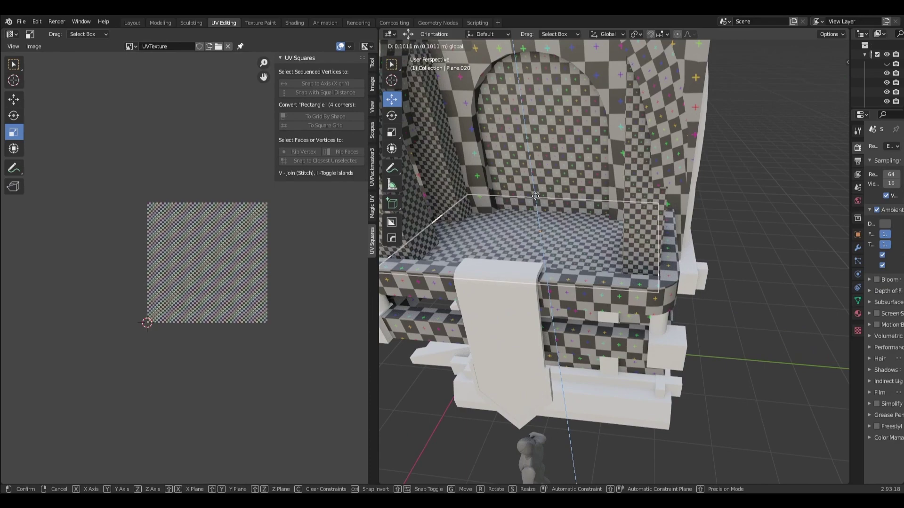
pyautogui.click(536, 196)
# Step: Shift the floor plane vertically within the ledge, then isolate it
pyautogui.moveTo(684, 229)
pyautogui.mouseDown(button='middle')
pyautogui.moveTo(817, 156)
pyautogui.moveTo(828, 154)
pyautogui.moveTo(834, 177)
pyautogui.mouseUp(button='middle')
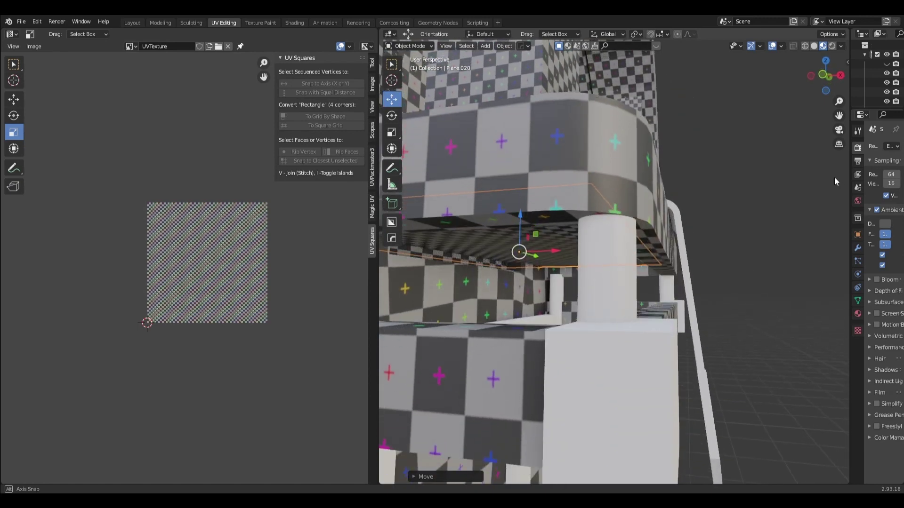
pyautogui.moveTo(524, 214); pyautogui.dragTo(521, 236)
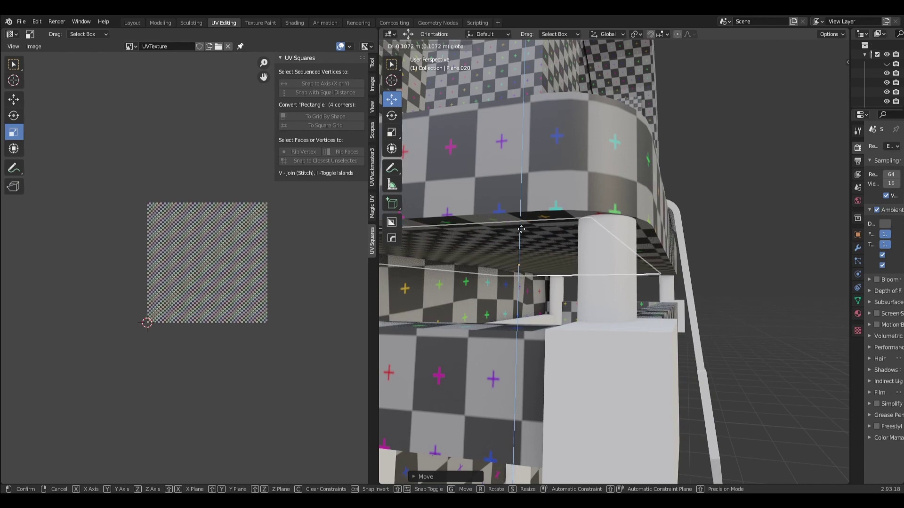
pyautogui.moveTo(649, 225); pyautogui.dragTo(747, 224, button='middle')
pyautogui.press('KP_Divide')
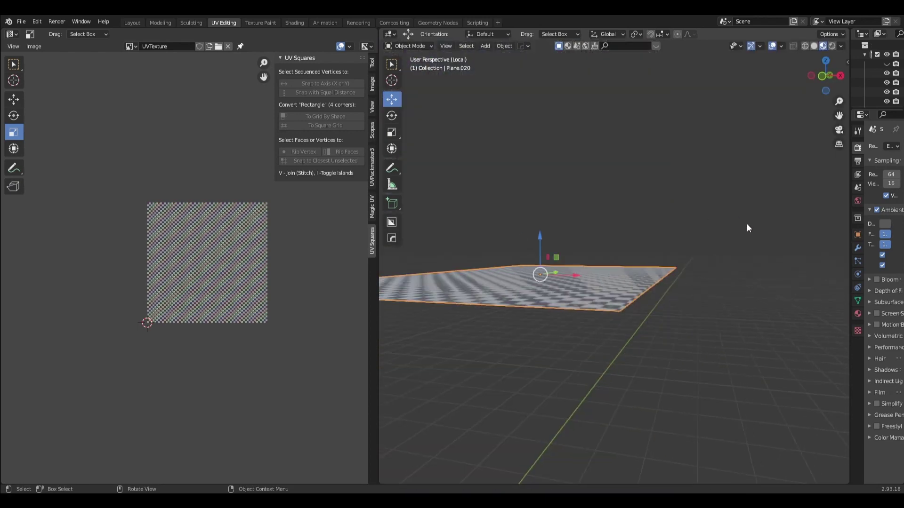
# Step: Extrude the floor plane in Edit Mode into a thick slab
pyautogui.click(422, 44)
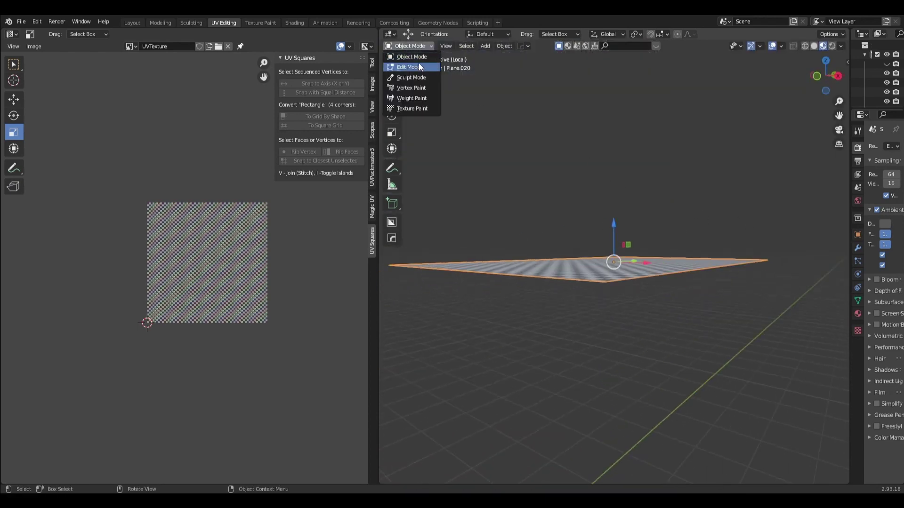
pyautogui.click(419, 63)
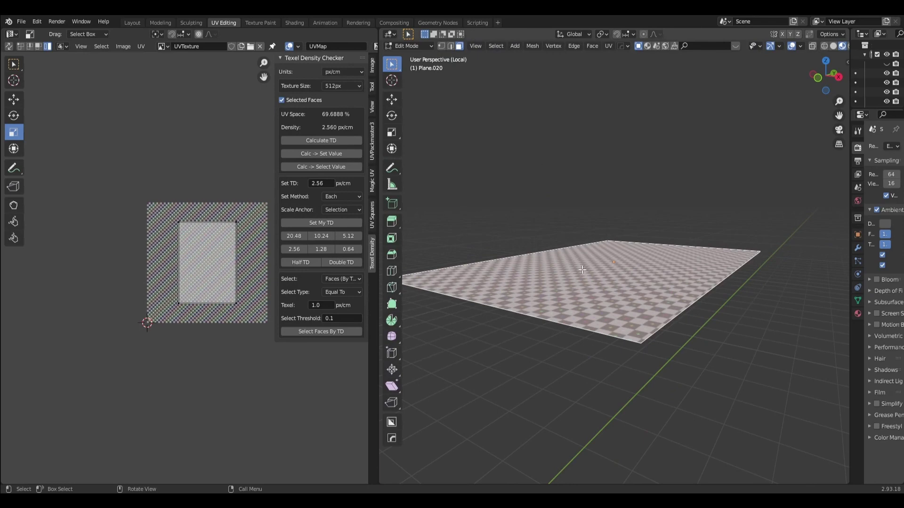
pyautogui.press('e')
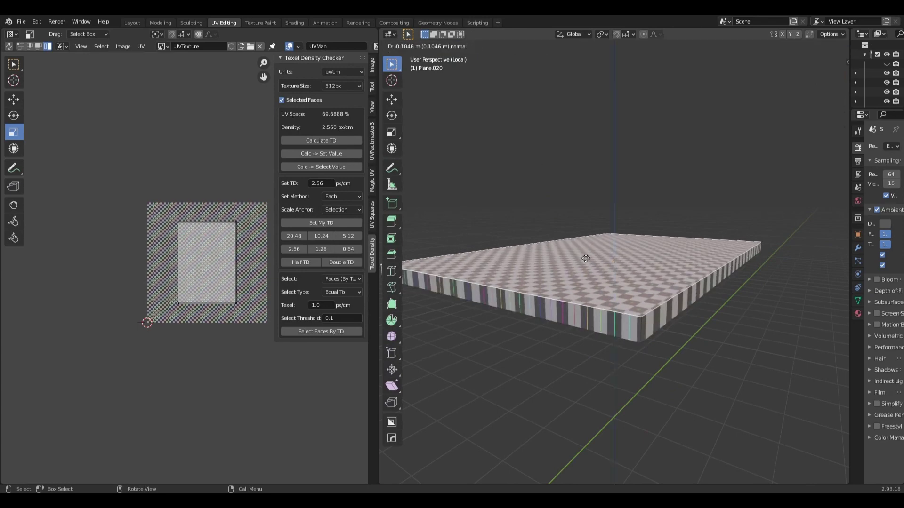
pyautogui.click(586, 258)
# Step: Check the slab against the whole house, then re-isolate it and clear its face selection
pyautogui.press('KP_Divide')
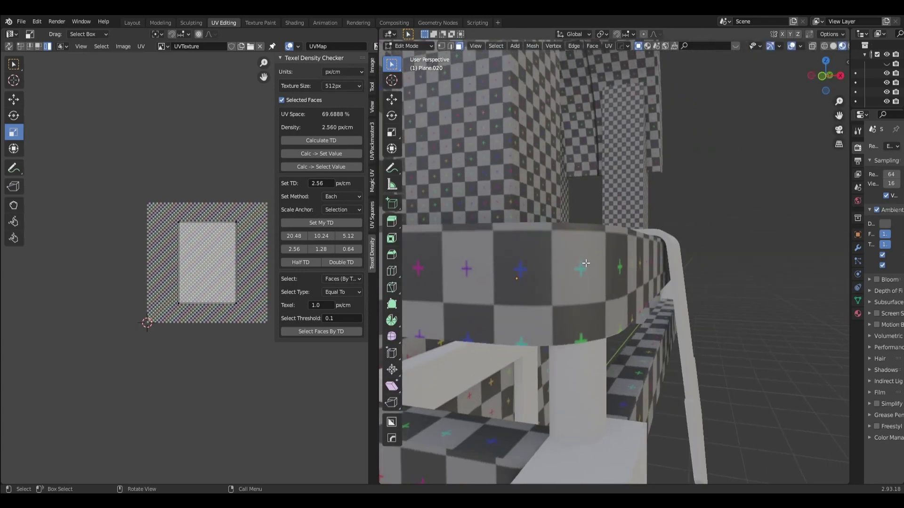
pyautogui.moveTo(583, 279)
pyautogui.mouseDown(button='middle')
pyautogui.moveTo(558, 307)
pyautogui.moveTo(588, 255)
pyautogui.moveTo(570, 269)
pyautogui.mouseUp(button='middle')
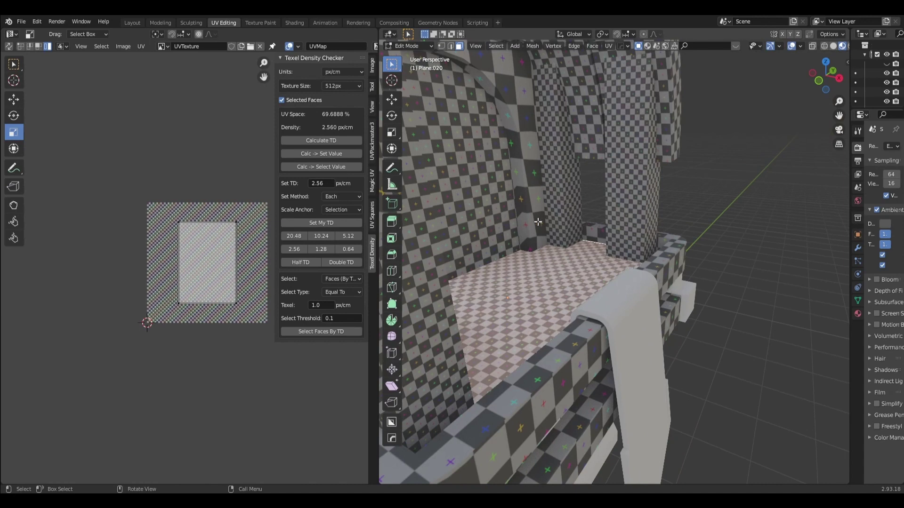
pyautogui.press('KP_Divide')
pyautogui.moveTo(538, 222); pyautogui.dragTo(637, 265, button='middle')
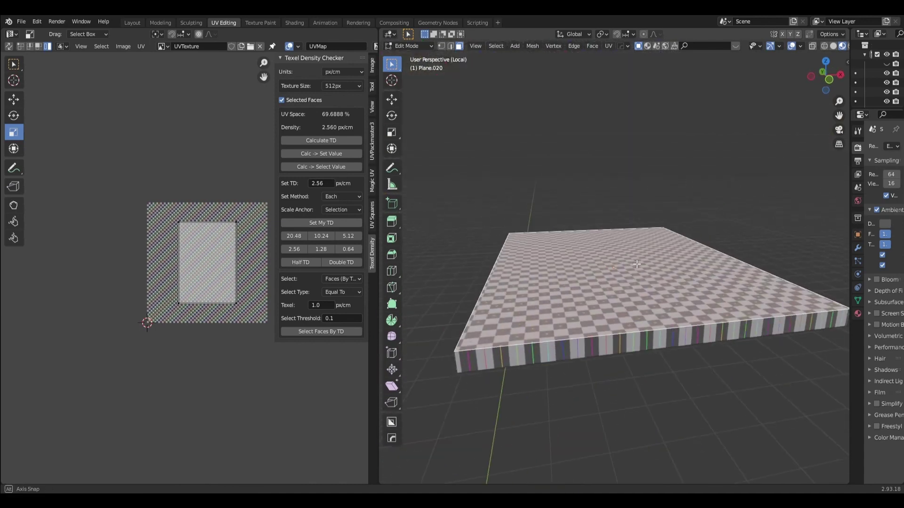
pyautogui.click(467, 217)
pyautogui.moveTo(466, 222); pyautogui.dragTo(503, 214, button='middle')
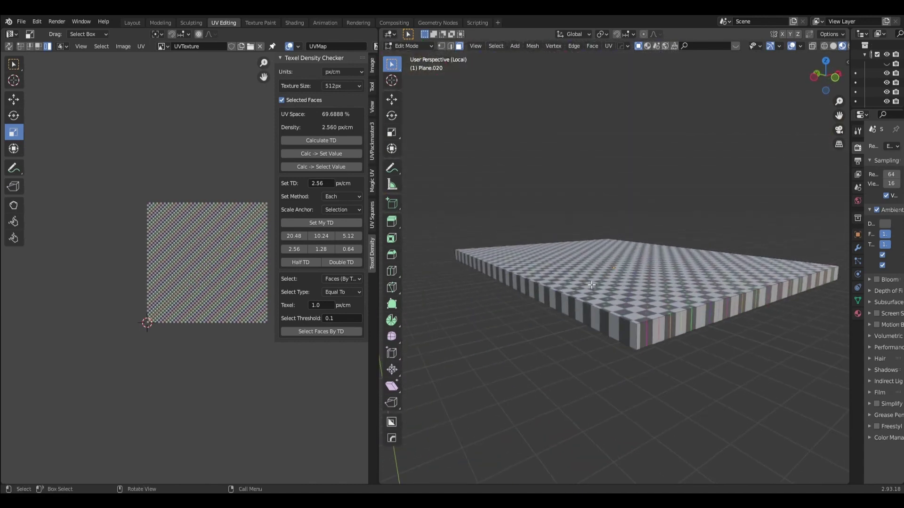
# Step: Select the slab's top face after trying its side face and edge loops
pyautogui.keyDown('alt'); pyautogui.click(632, 332); pyautogui.keyUp('alt')
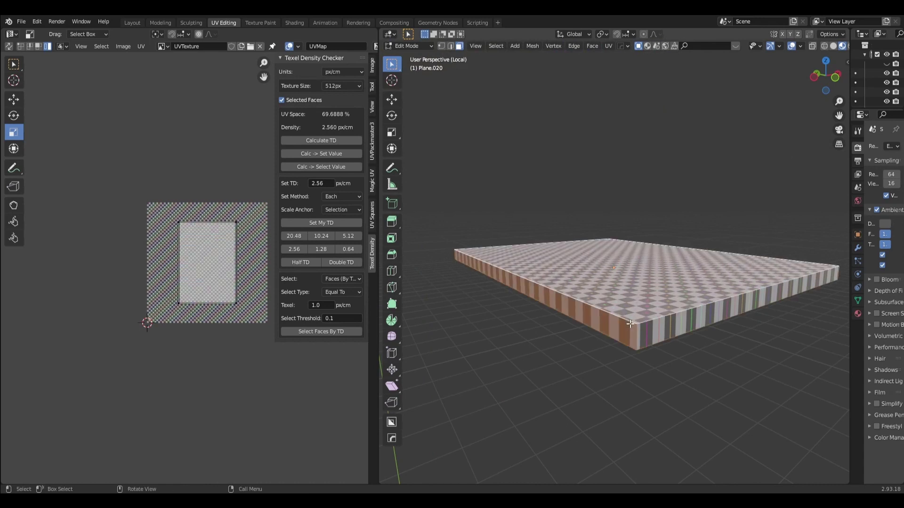
pyautogui.click(545, 186)
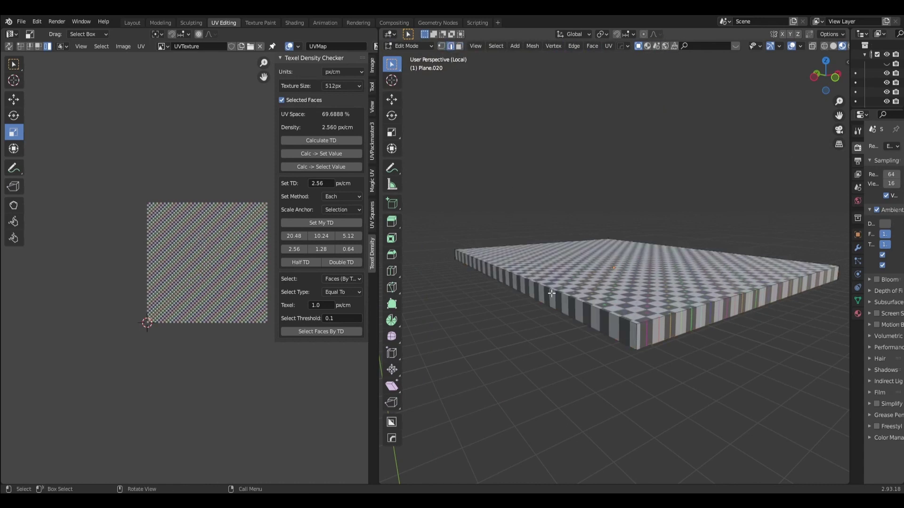
pyautogui.keyDown('alt'); pyautogui.click(572, 300); pyautogui.keyUp('alt')
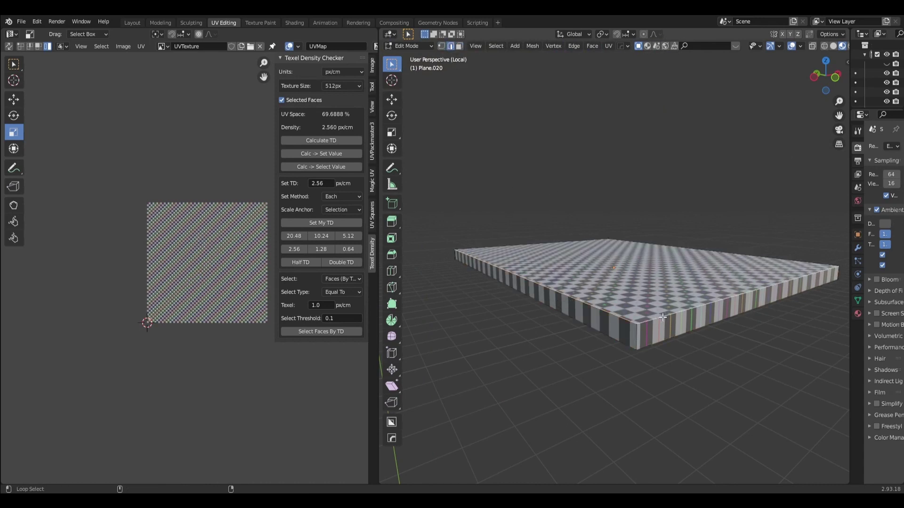
pyautogui.moveTo(661, 314)
pyautogui.mouseDown(button='middle')
pyautogui.moveTo(629, 310)
pyautogui.moveTo(656, 327)
pyautogui.mouseUp(button='middle')
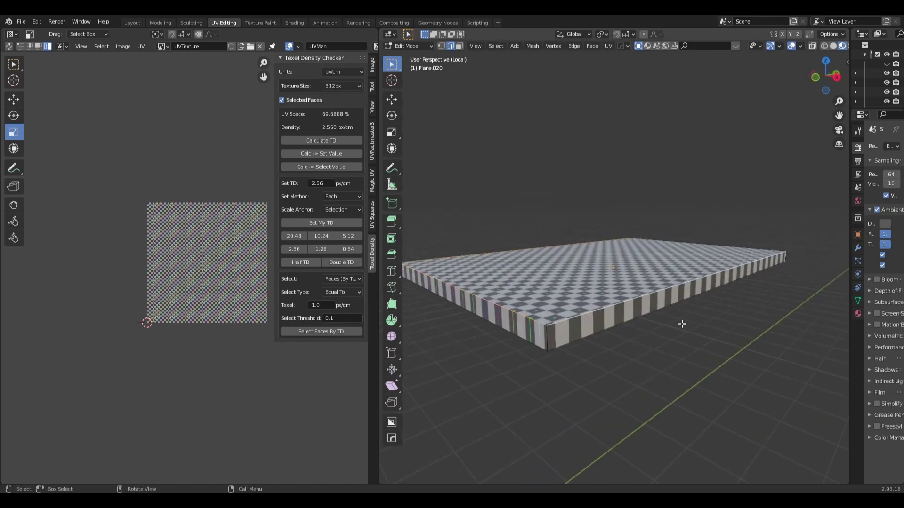
pyautogui.keyDown('alt'); pyautogui.click(671, 330); pyautogui.keyUp('alt')
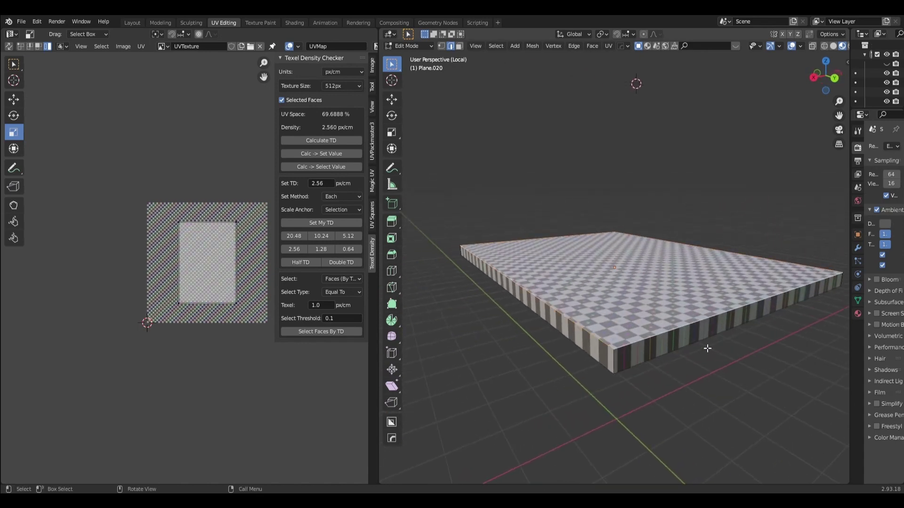
pyautogui.click(702, 370)
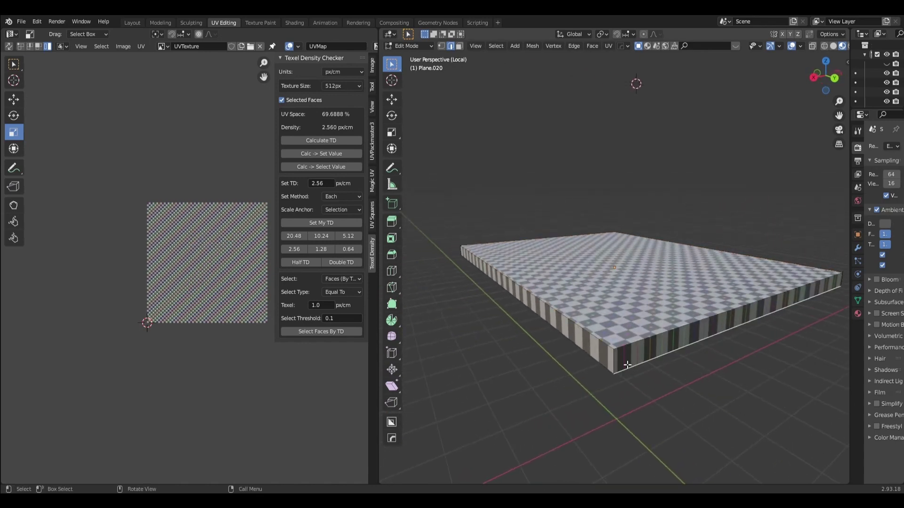
pyautogui.click(628, 318)
# Step: Mark seams around the slab's top face, then clear seams from the selected side edges
pyautogui.press('3')
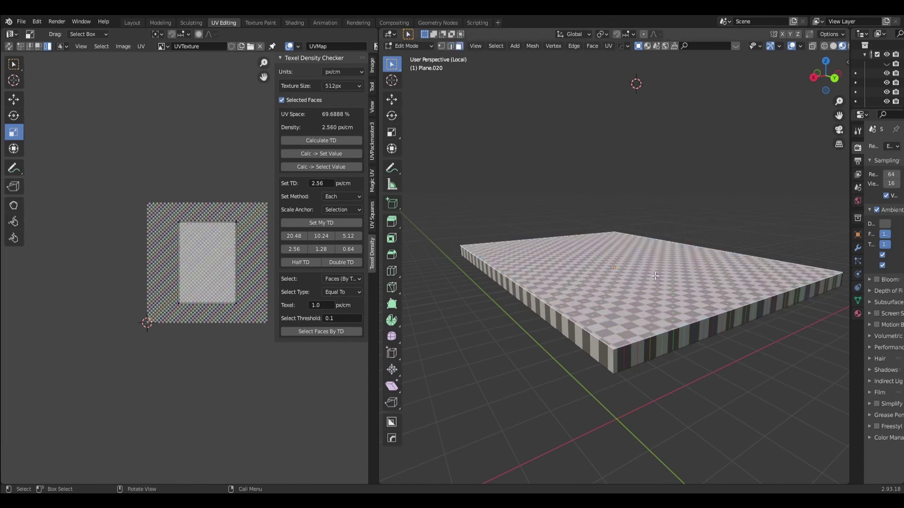
pyautogui.click(608, 46)
pyautogui.click(626, 158)
pyautogui.keyDown('alt'); pyautogui.keyDown('shift'); pyautogui.click(617, 358); pyautogui.keyUp('shift'); pyautogui.keyUp('alt')
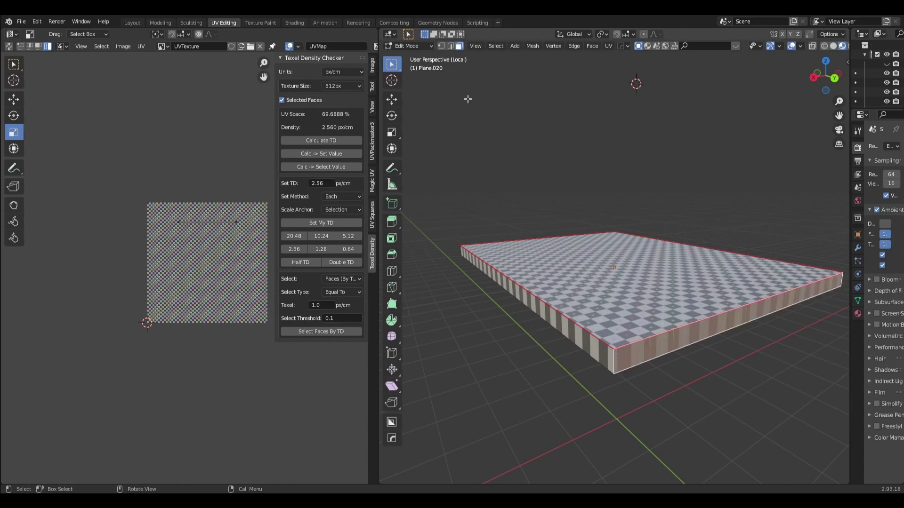
pyautogui.click(450, 46)
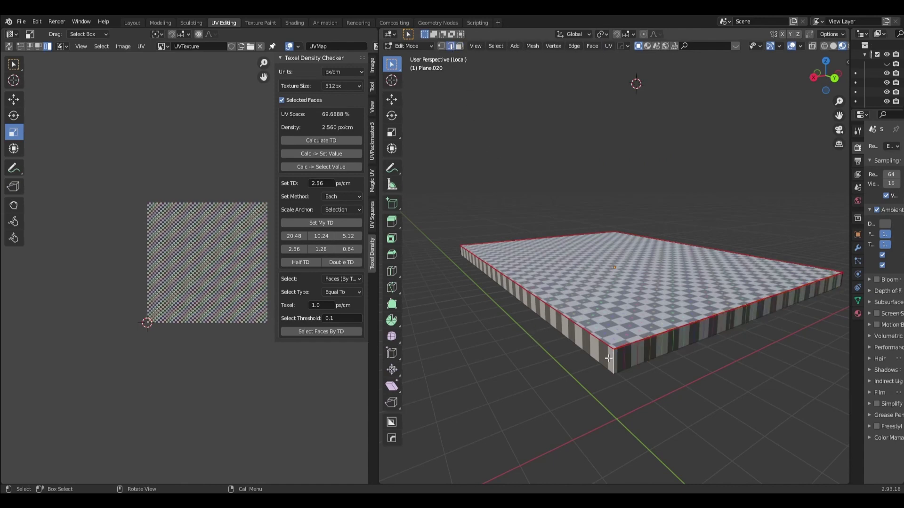
pyautogui.moveTo(609, 358); pyautogui.dragTo(568, 356, button='middle')
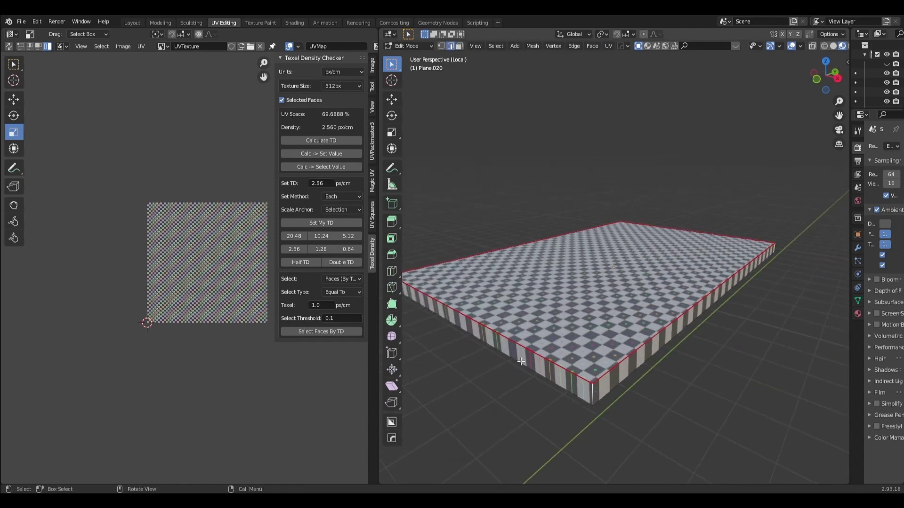
pyautogui.moveTo(590, 393)
pyautogui.mouseDown(button='middle')
pyautogui.moveTo(606, 349)
pyautogui.moveTo(576, 320)
pyautogui.mouseUp(button='middle')
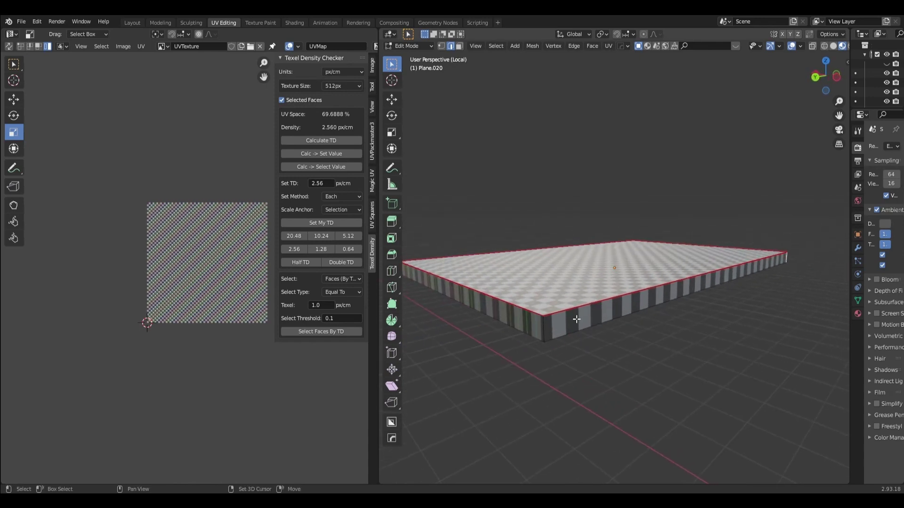
pyautogui.click(610, 47)
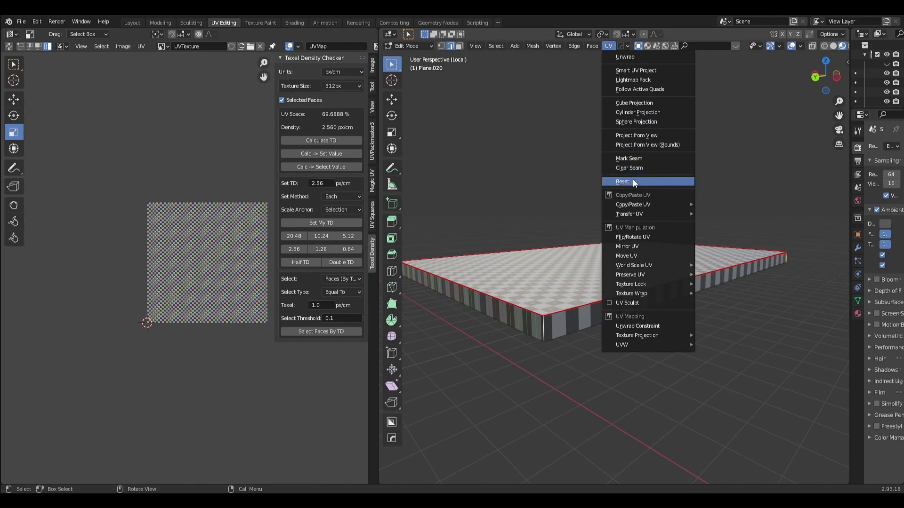
pyautogui.click(633, 167)
# Step: Select the slab's side faces, then its bottom face from a front view, for UV operations
pyautogui.click(557, 326)
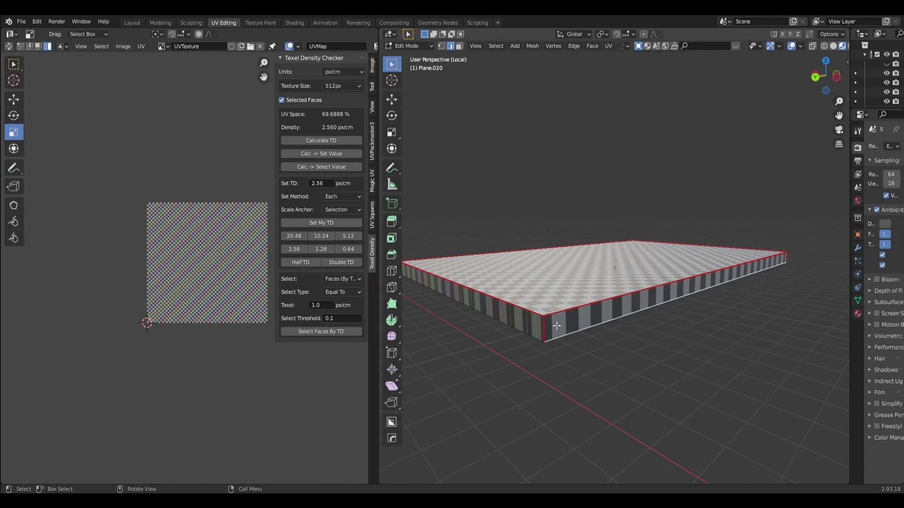
pyautogui.click(460, 46)
pyautogui.keyDown('alt'); pyautogui.click(502, 328); pyautogui.keyUp('alt')
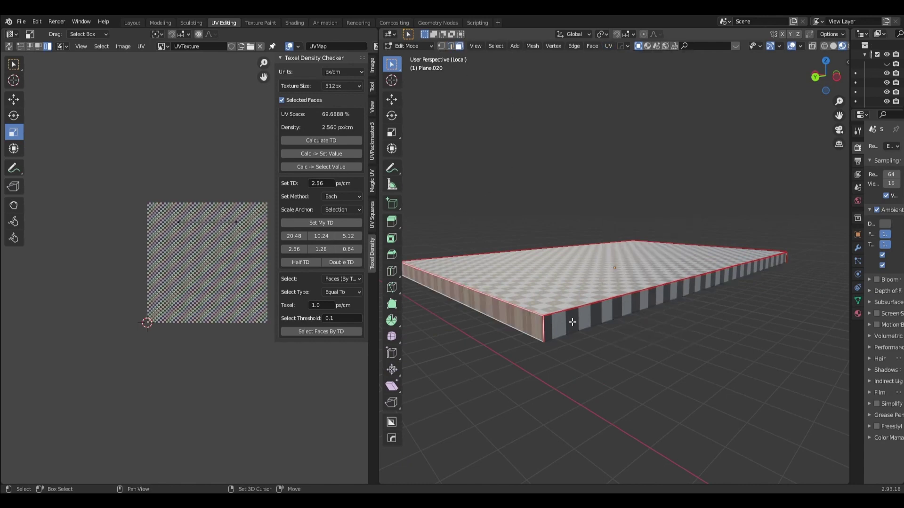
pyautogui.moveTo(468, 298)
pyautogui.mouseDown(button='middle')
pyautogui.moveTo(575, 306)
pyautogui.moveTo(575, 330)
pyautogui.moveTo(579, 301)
pyautogui.mouseUp(button='middle')
pyautogui.click(587, 192)
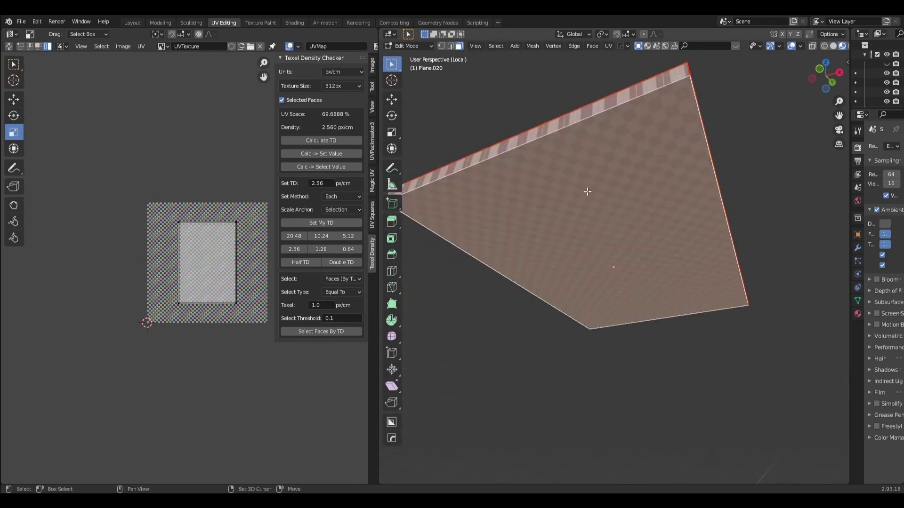
pyautogui.click(609, 46)
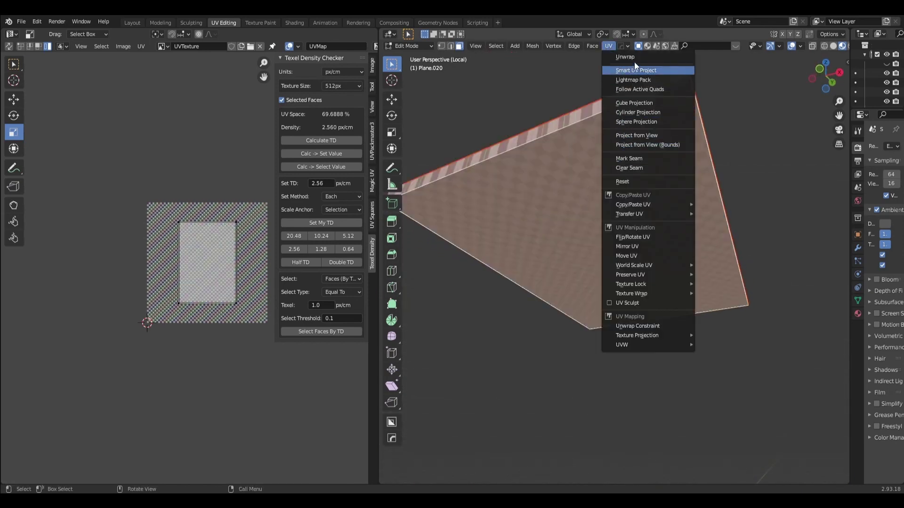
# Step: Unwrap the floor slab along its seams so its sides show even checker squares
pyautogui.click(625, 56)
pyautogui.click(758, 143)
pyautogui.moveTo(758, 144); pyautogui.dragTo(730, 202, button='middle')
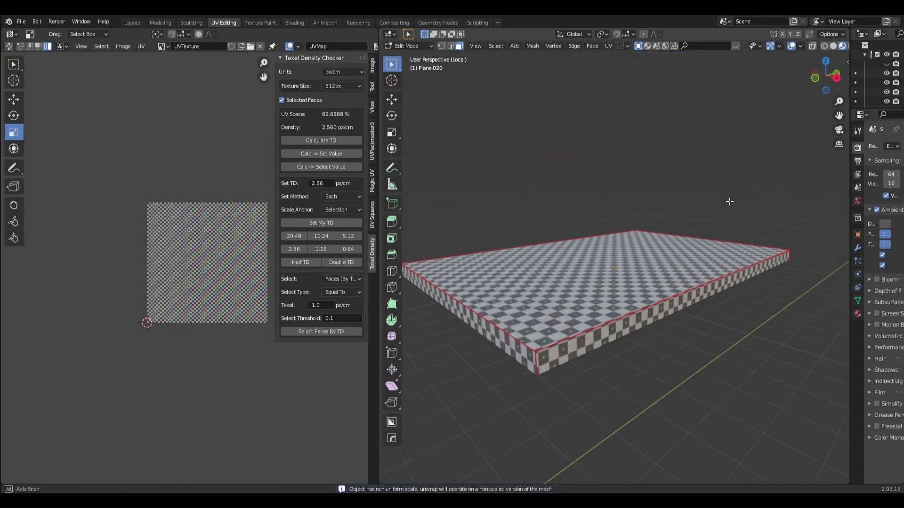
# Step: Leave local view, return the whole house to Object Mode and save LittleHouse.blend
pyautogui.press('KP_Divide')
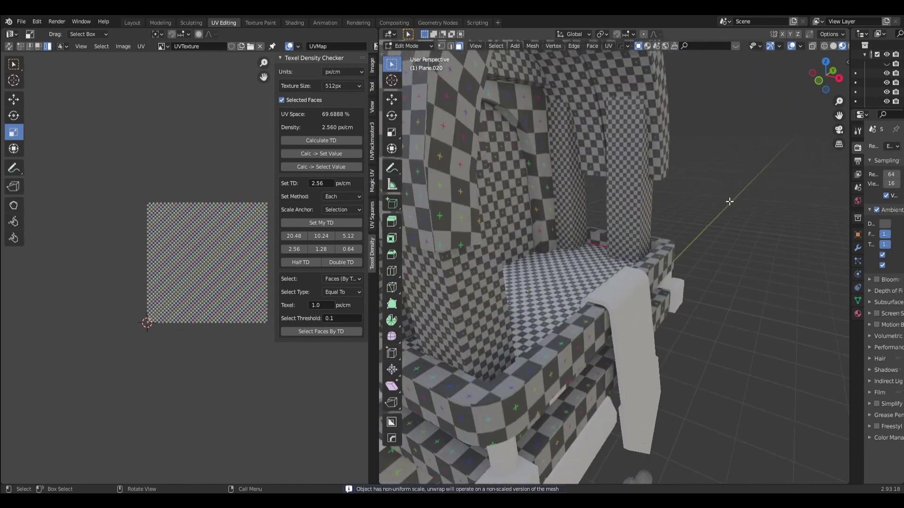
pyautogui.click(409, 45)
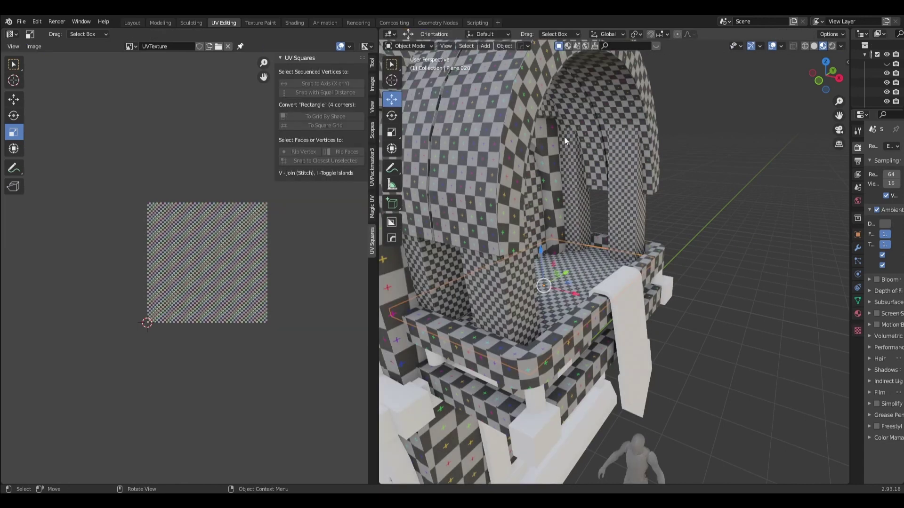
pyautogui.moveTo(732, 216)
pyautogui.mouseDown(button='middle')
pyautogui.moveTo(687, 242)
pyautogui.moveTo(728, 234)
pyautogui.mouseUp(button='middle')
pyautogui.hotkey('ctrl', 's')
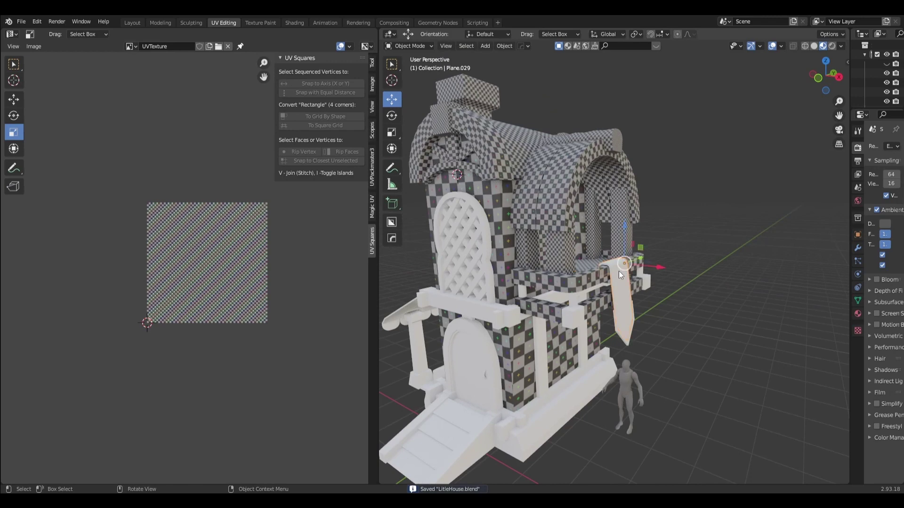
# Step: Link the arch's checker material onto the banner with Ctrl+L, then isolate the banner in local view
pyautogui.keyDown('shift'); pyautogui.click(566, 252); pyautogui.keyUp('shift')
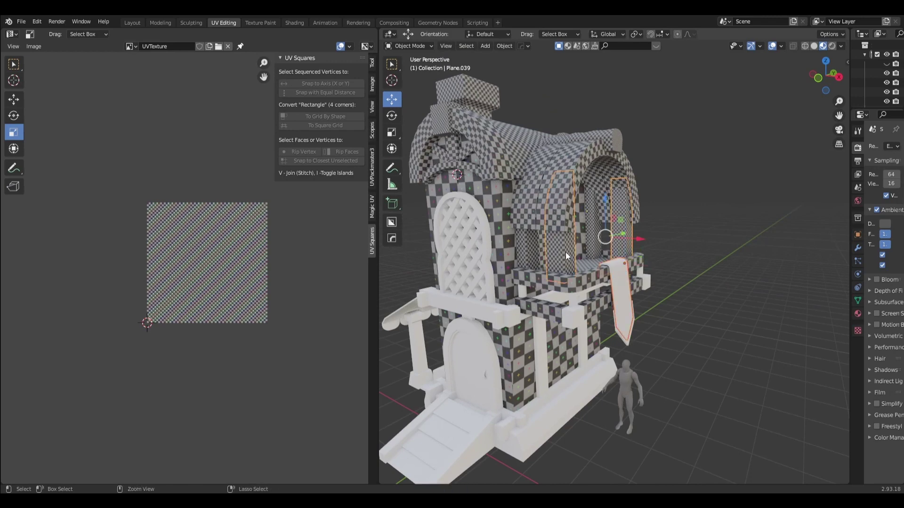
pyautogui.hotkey('ctrl', 'l')
pyautogui.click(566, 252)
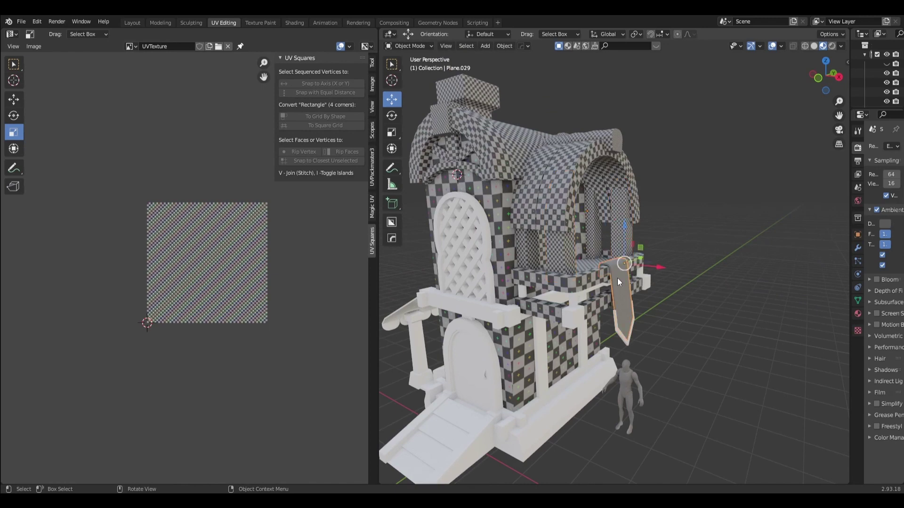
pyautogui.press('KP_Divide')
pyautogui.moveTo(655, 258)
pyautogui.mouseDown(button='middle')
pyautogui.moveTo(663, 283)
pyautogui.moveTo(688, 285)
pyautogui.moveTo(716, 267)
pyautogui.moveTo(706, 245)
pyautogui.moveTo(692, 248)
pyautogui.mouseUp(button='middle')
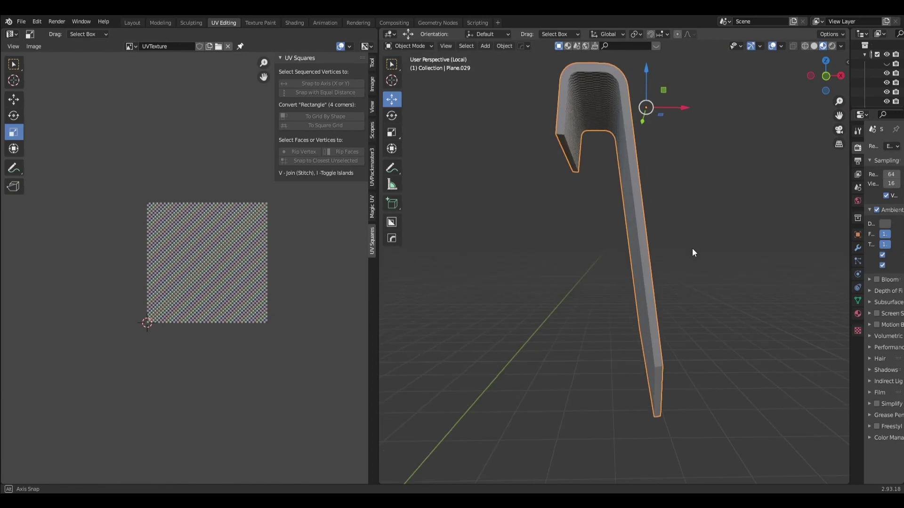
# Step: Put the banner in Edit Mode with edge select and select its left edge loops
pyautogui.click(430, 45)
pyautogui.click(420, 65)
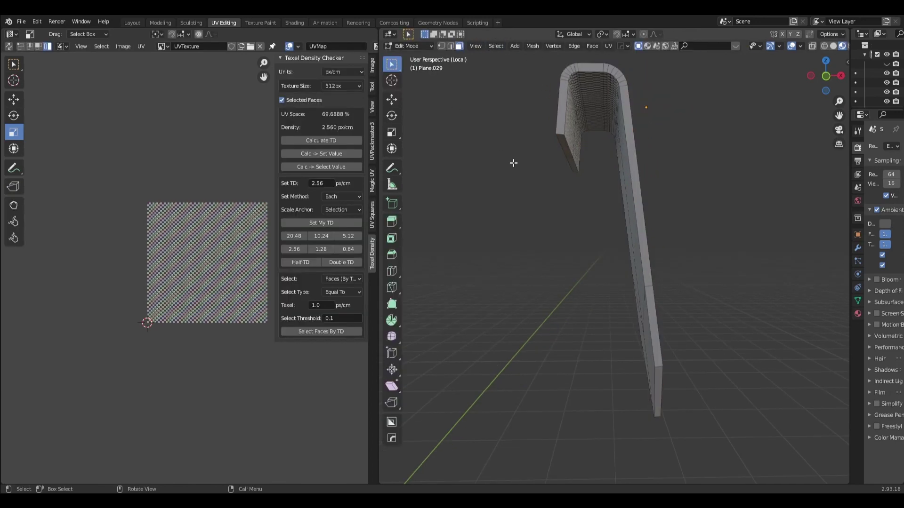
pyautogui.moveTo(514, 161)
pyautogui.mouseDown(button='middle')
pyautogui.moveTo(475, 209)
pyautogui.moveTo(454, 186)
pyautogui.moveTo(470, 186)
pyautogui.mouseUp(button='middle')
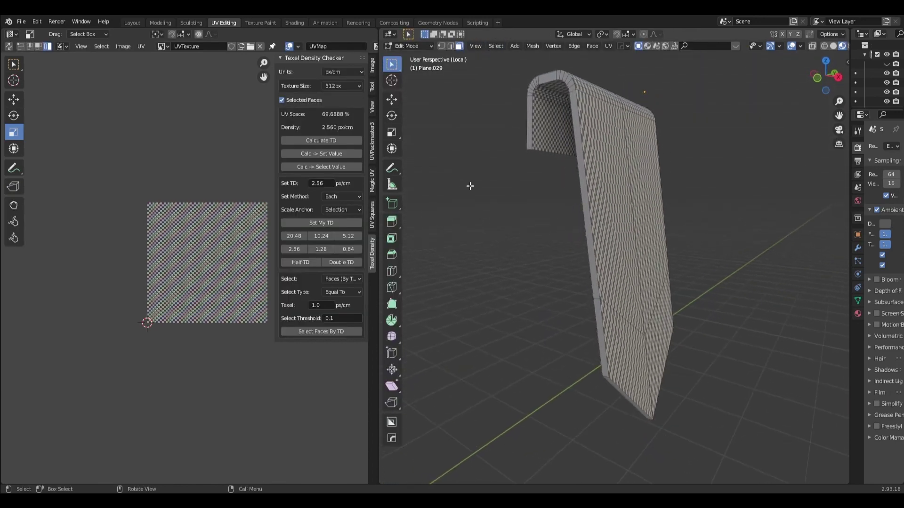
pyautogui.keyDown('alt'); pyautogui.click(589, 204); pyautogui.keyUp('alt')
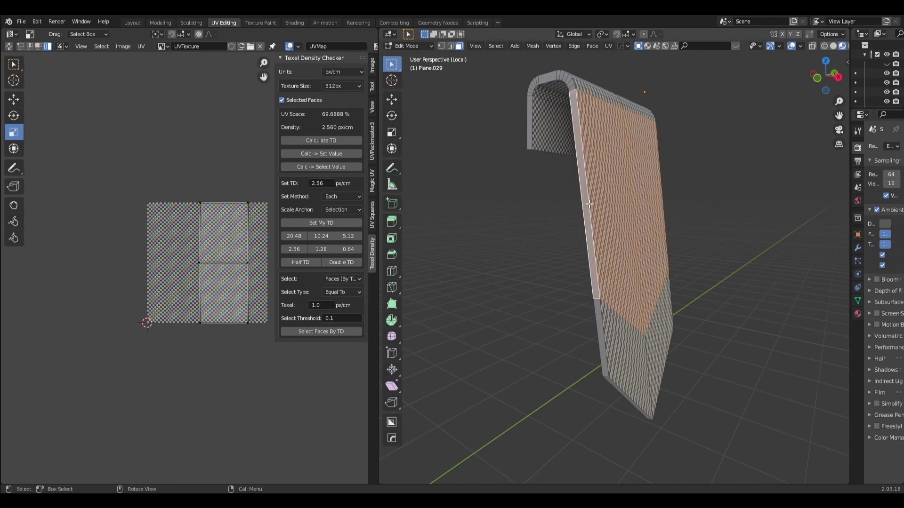
pyautogui.press('2')
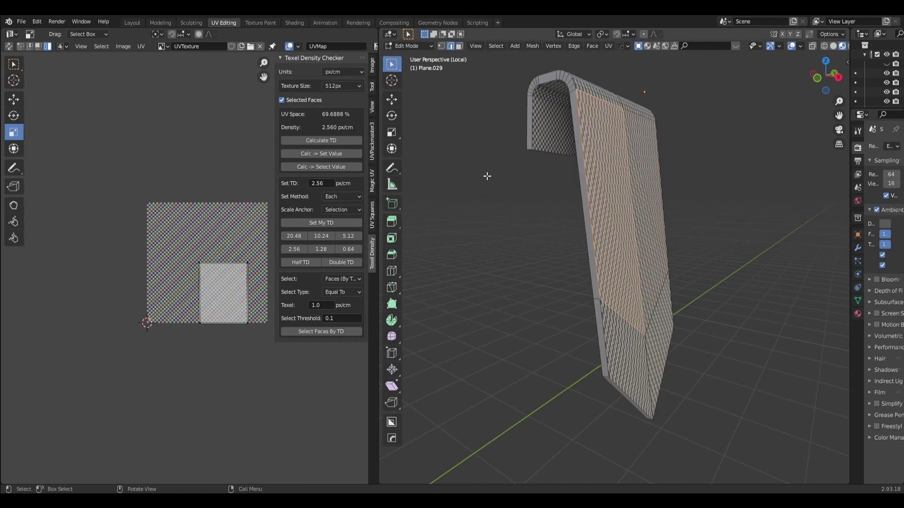
pyautogui.click(486, 175)
pyautogui.keyDown('alt'); pyautogui.click(579, 134); pyautogui.keyUp('alt')
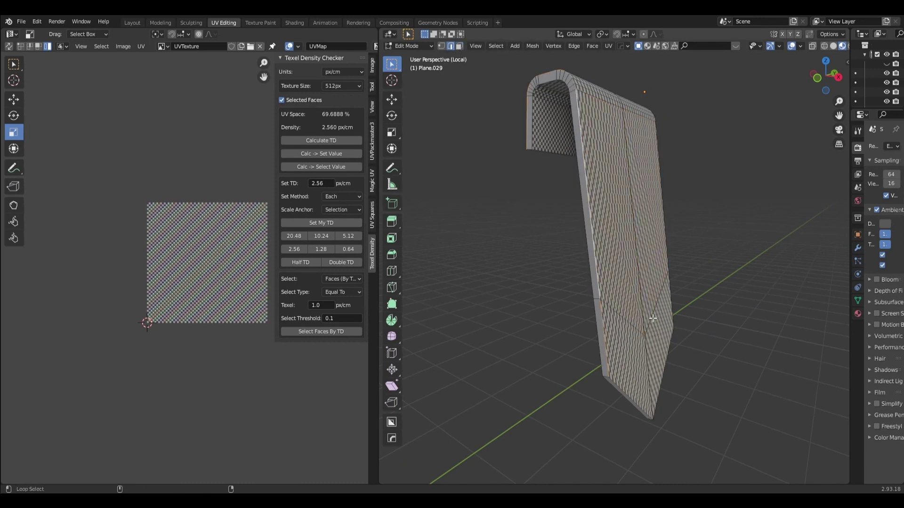
# Step: Mark the selected edges around the banner's top panel as seams
pyautogui.moveTo(723, 366); pyautogui.dragTo(621, 273, button='middle')
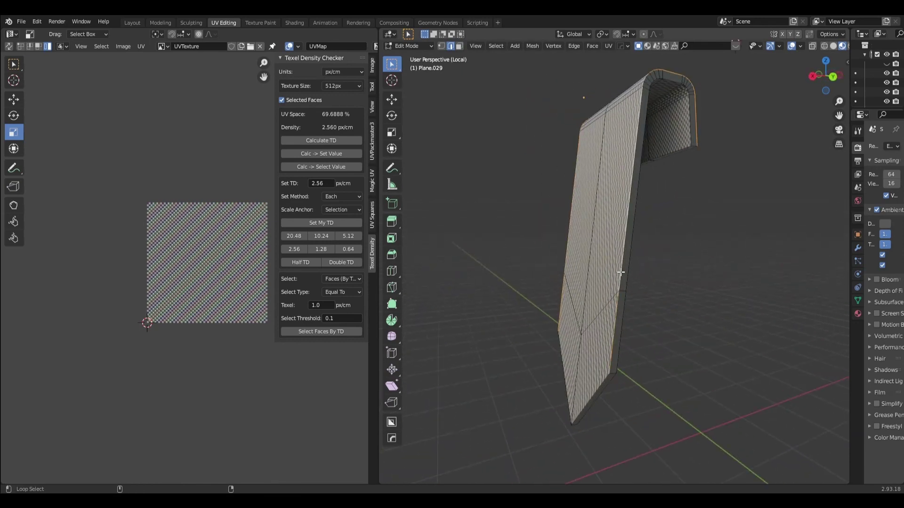
pyautogui.moveTo(670, 324)
pyautogui.mouseDown(button='middle')
pyautogui.moveTo(755, 325)
pyautogui.moveTo(624, 328)
pyautogui.mouseUp(button='middle')
pyautogui.moveTo(510, 202)
pyautogui.mouseDown(button='middle')
pyautogui.moveTo(642, 276)
pyautogui.moveTo(660, 262)
pyautogui.moveTo(642, 120)
pyautogui.mouseUp(button='middle')
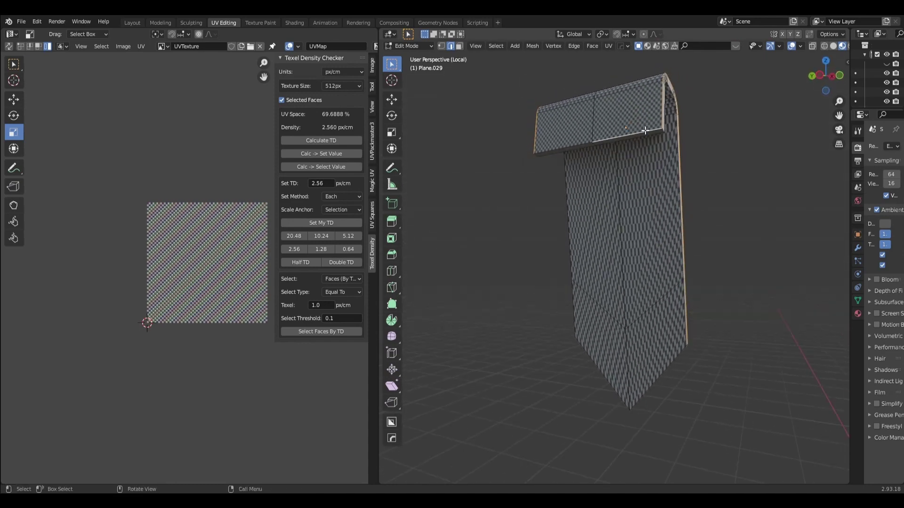
pyautogui.click(614, 47)
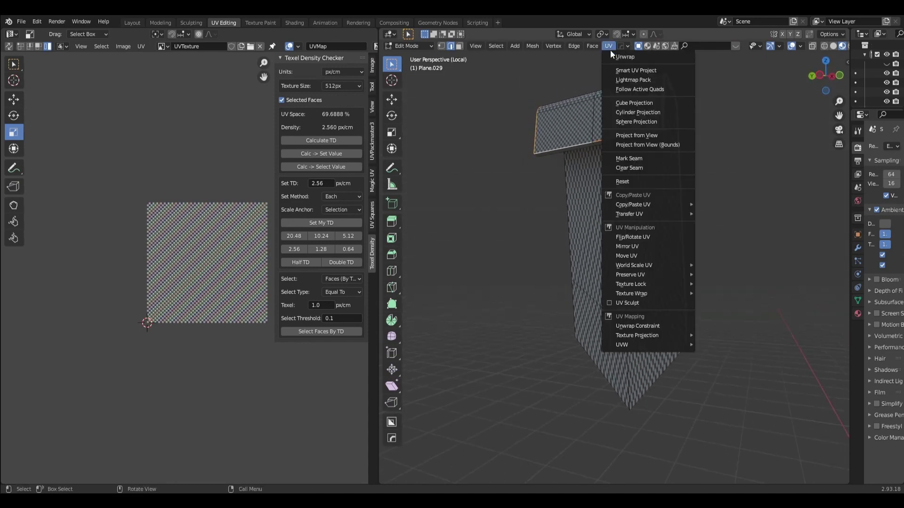
pyautogui.click(631, 159)
pyautogui.moveTo(775, 151)
pyautogui.mouseDown(button='middle')
pyautogui.moveTo(733, 129)
pyautogui.moveTo(698, 129)
pyautogui.mouseUp(button='middle')
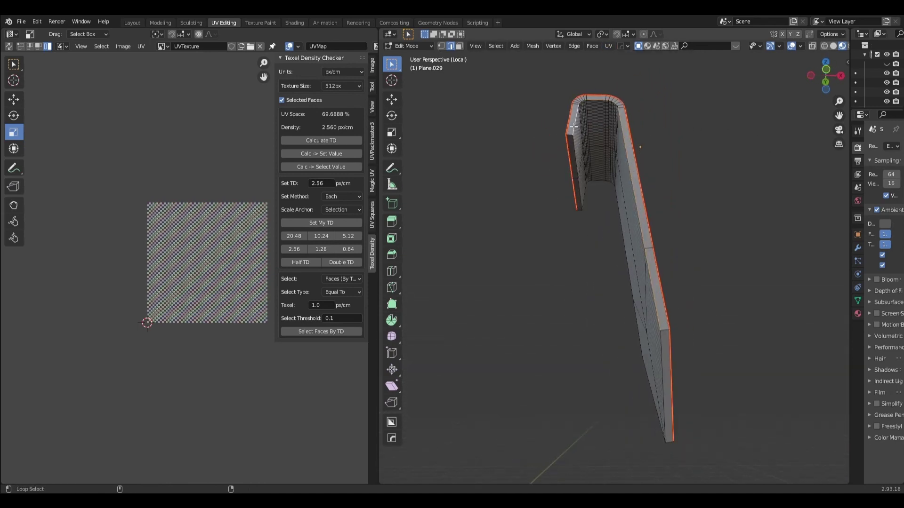
# Step: Mark seams on the tall wall's edge loop and on the edge between the top face and side strip
pyautogui.moveTo(591, 190)
pyautogui.mouseDown(button='middle')
pyautogui.moveTo(642, 198)
pyautogui.moveTo(616, 77)
pyautogui.mouseUp(button='middle')
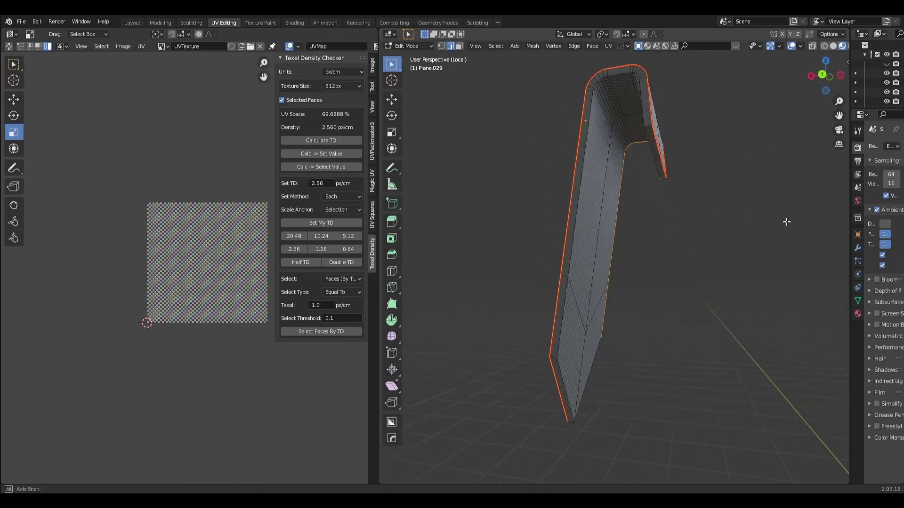
pyautogui.keyDown('alt'); pyautogui.click(618, 72); pyautogui.keyUp('alt')
pyautogui.click(612, 47)
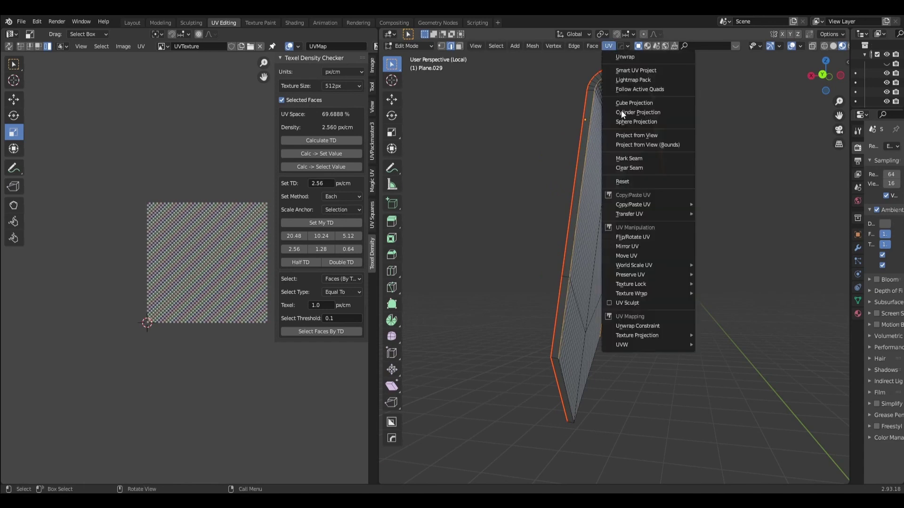
pyautogui.click(628, 158)
pyautogui.moveTo(726, 239); pyautogui.dragTo(604, 243, button='middle')
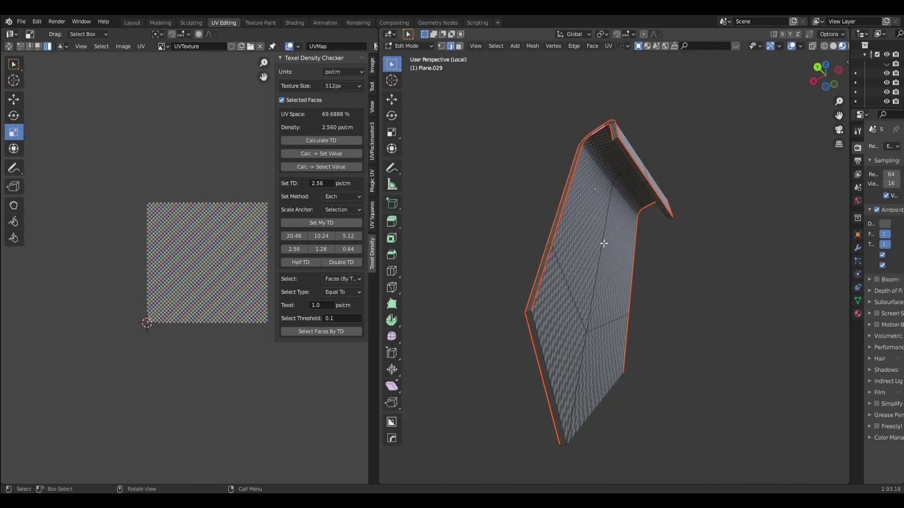
pyautogui.moveTo(540, 336); pyautogui.dragTo(684, 336, button='middle')
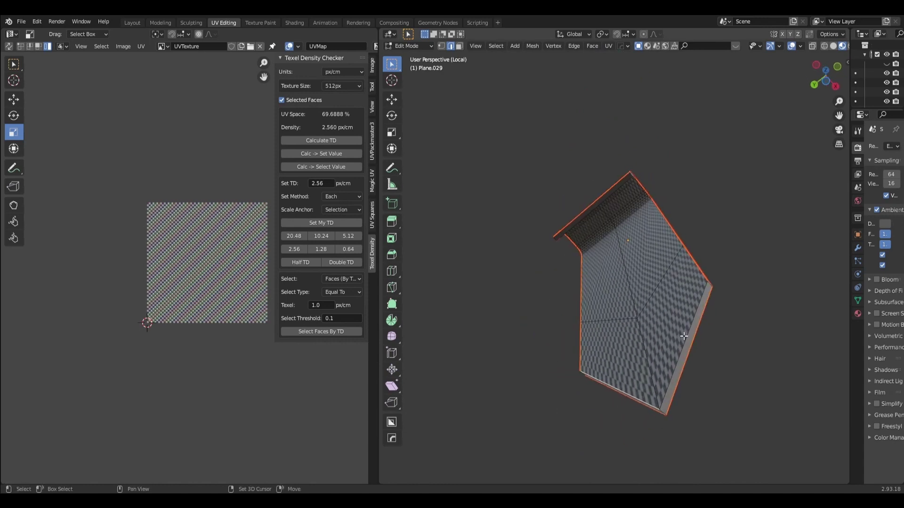
pyautogui.keyDown('shift'); pyautogui.click(687, 338); pyautogui.keyUp('shift')
pyautogui.click(608, 46)
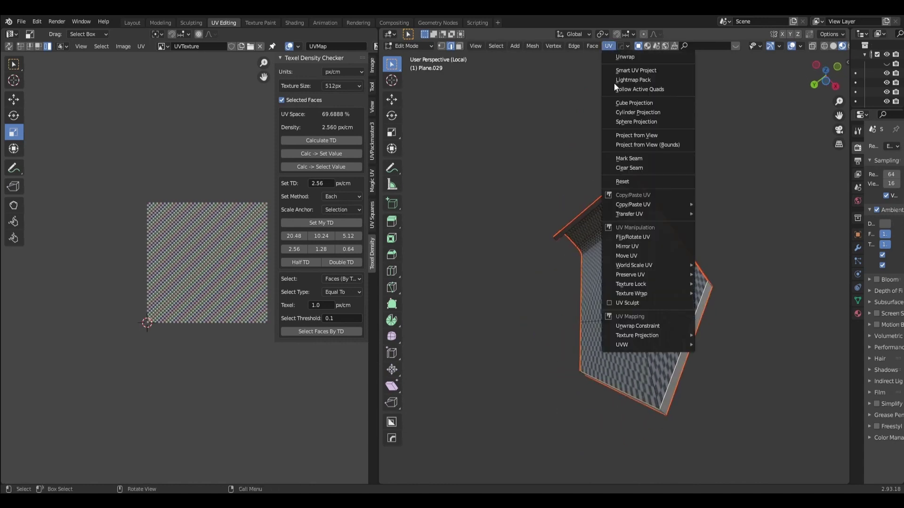
pyautogui.click(634, 159)
# Step: Mark seams on the remaining edge loops around the hook's curved top and strip
pyautogui.moveTo(588, 134)
pyautogui.mouseDown(button='middle')
pyautogui.moveTo(513, 206)
pyautogui.moveTo(557, 149)
pyautogui.moveTo(569, 228)
pyautogui.moveTo(563, 220)
pyautogui.mouseUp(button='middle')
pyautogui.scroll(2, 557, 149)
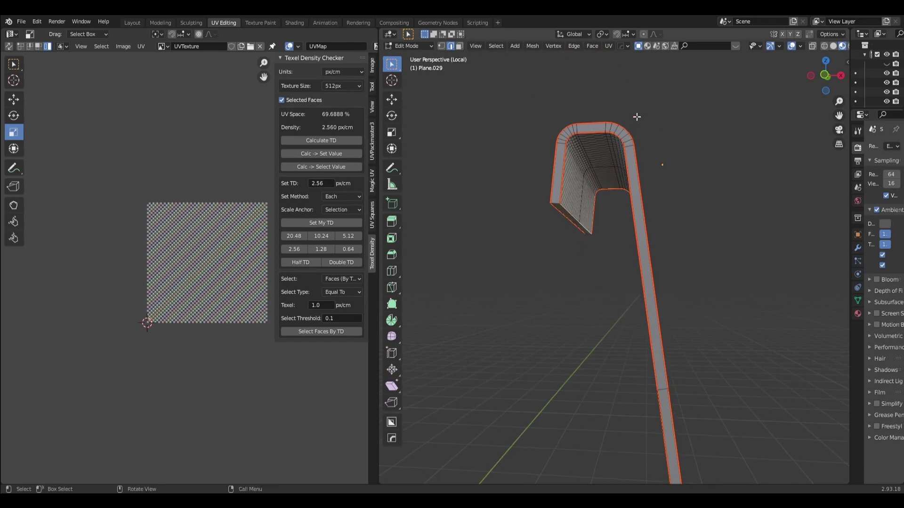
pyautogui.click(608, 45)
pyautogui.click(636, 163)
pyautogui.moveTo(684, 199); pyautogui.dragTo(706, 171, button='middle')
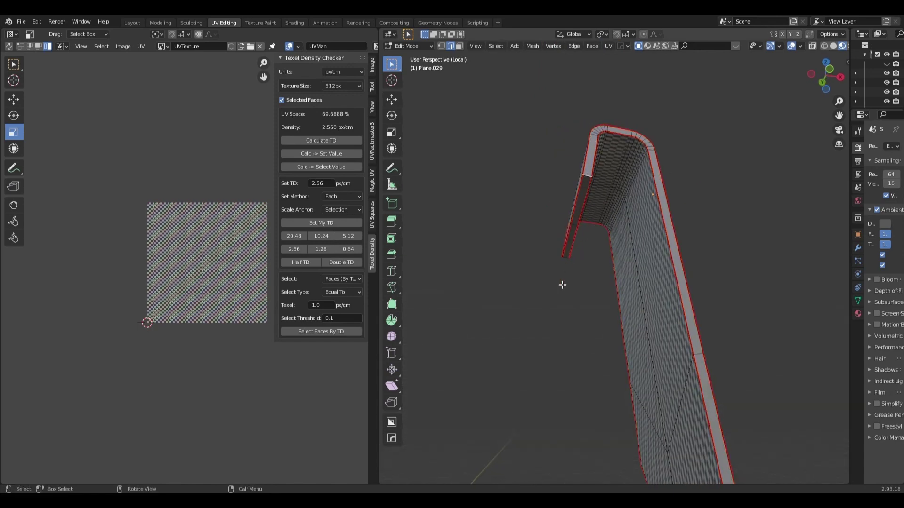
pyautogui.moveTo(561, 284)
pyautogui.mouseDown(button='middle')
pyautogui.moveTo(650, 253)
pyautogui.moveTo(569, 216)
pyautogui.mouseUp(button='middle')
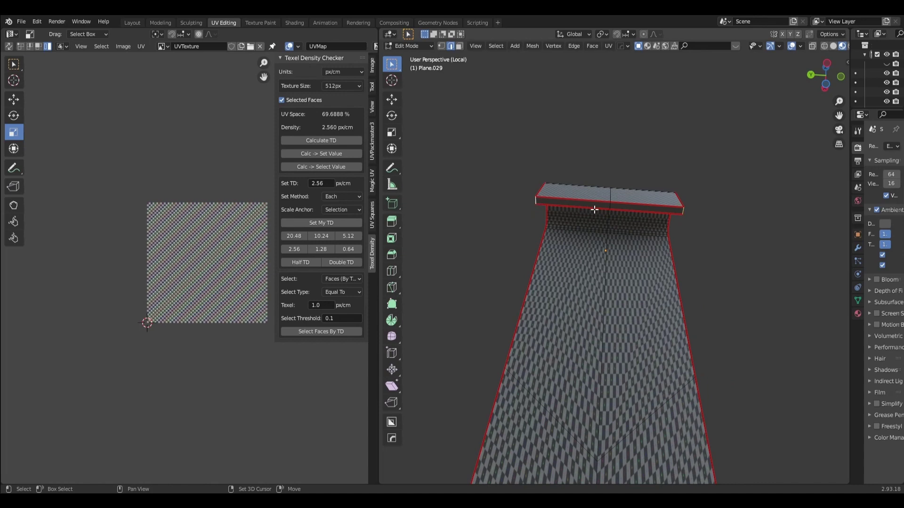
pyautogui.click(608, 45)
pyautogui.click(635, 160)
pyautogui.moveTo(635, 160); pyautogui.dragTo(642, 258, button='middle')
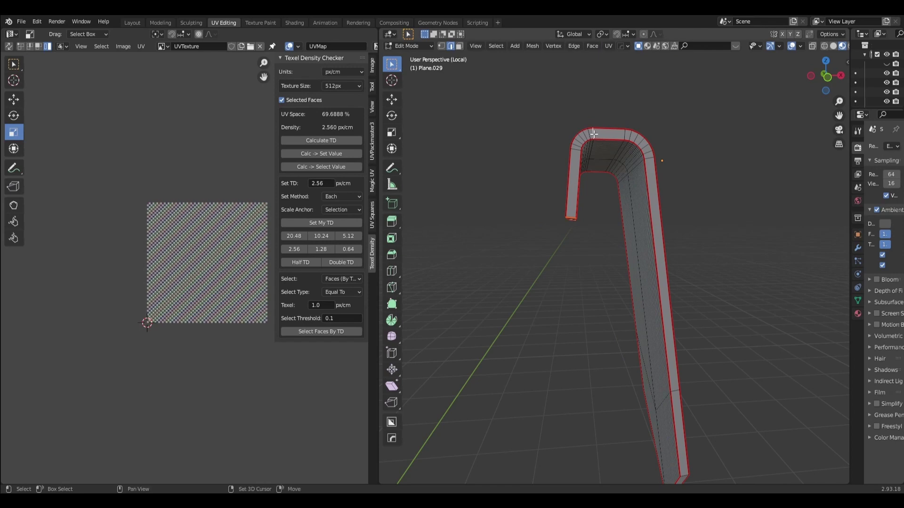
pyautogui.moveTo(758, 172); pyautogui.dragTo(644, 169, button='middle')
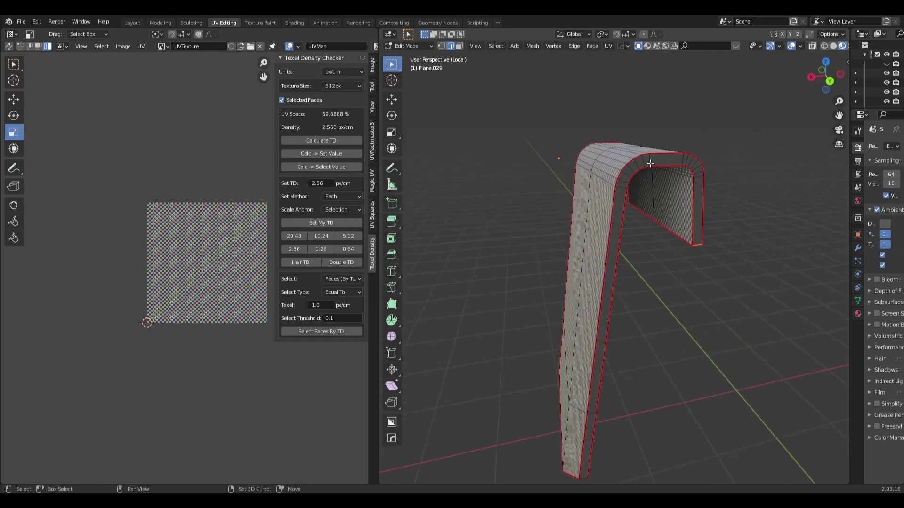
pyautogui.moveTo(619, 234)
pyautogui.mouseDown(button='middle')
pyautogui.moveTo(748, 187)
pyautogui.moveTo(572, 145)
pyautogui.mouseUp(button='middle')
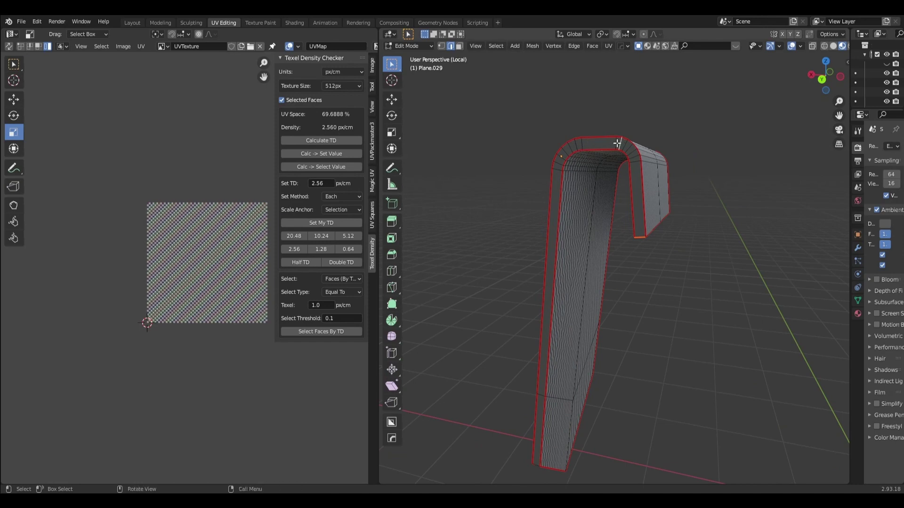
pyautogui.click(605, 45)
# Step: Select the whole banner mesh and unwrap it along its seams
pyautogui.click(637, 160)
pyautogui.press('a')
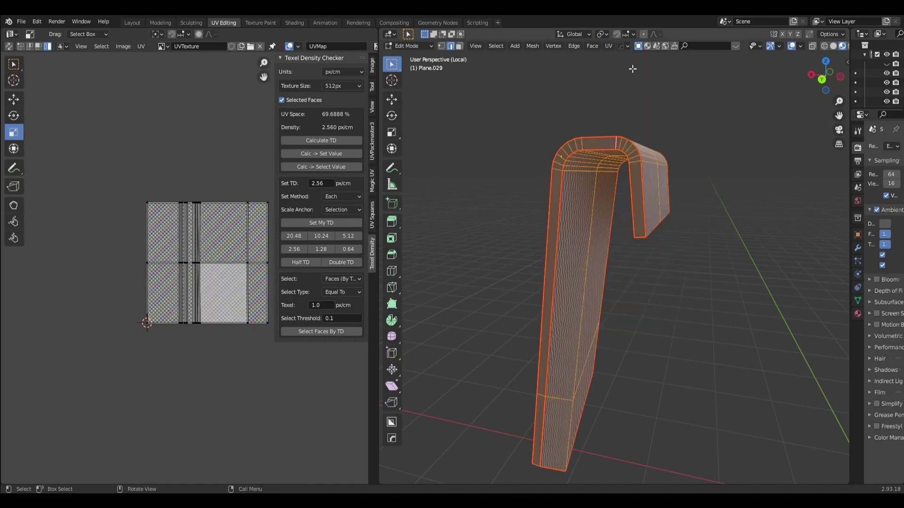
pyautogui.click(611, 45)
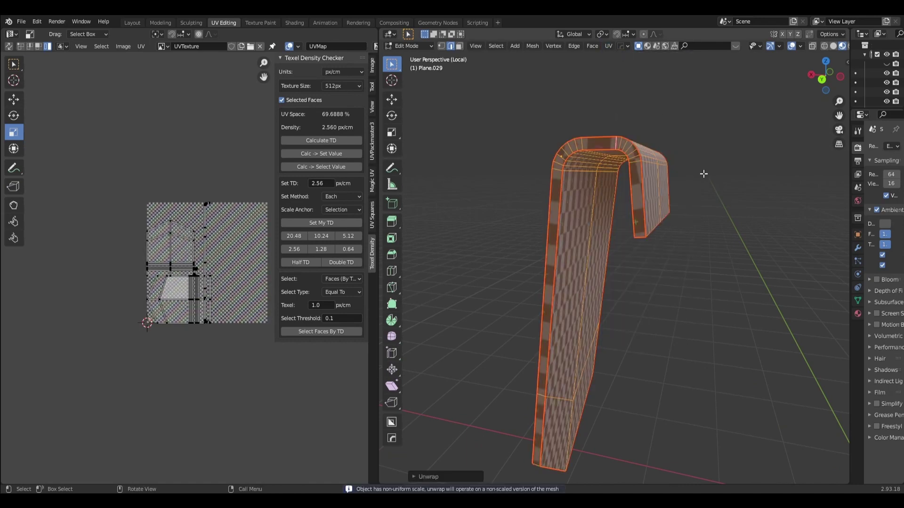
pyautogui.moveTo(704, 174); pyautogui.dragTo(720, 175, button='middle')
# Step: Inspect the banner's checker pattern, then reselect all and pick the lower UV island
pyautogui.click(708, 238)
pyautogui.moveTo(710, 240)
pyautogui.mouseDown(button='middle')
pyautogui.moveTo(613, 247)
pyautogui.moveTo(717, 228)
pyautogui.moveTo(823, 228)
pyautogui.moveTo(801, 270)
pyautogui.mouseUp(button='middle')
pyautogui.scroll(2, 743, 305)
pyautogui.moveTo(744, 306)
pyautogui.mouseDown(button='middle')
pyautogui.moveTo(570, 231)
pyautogui.moveTo(585, 298)
pyautogui.moveTo(611, 319)
pyautogui.mouseUp(button='middle')
pyautogui.scroll(-2, 571, 231)
pyautogui.scroll(2, 611, 319)
pyautogui.press('a')
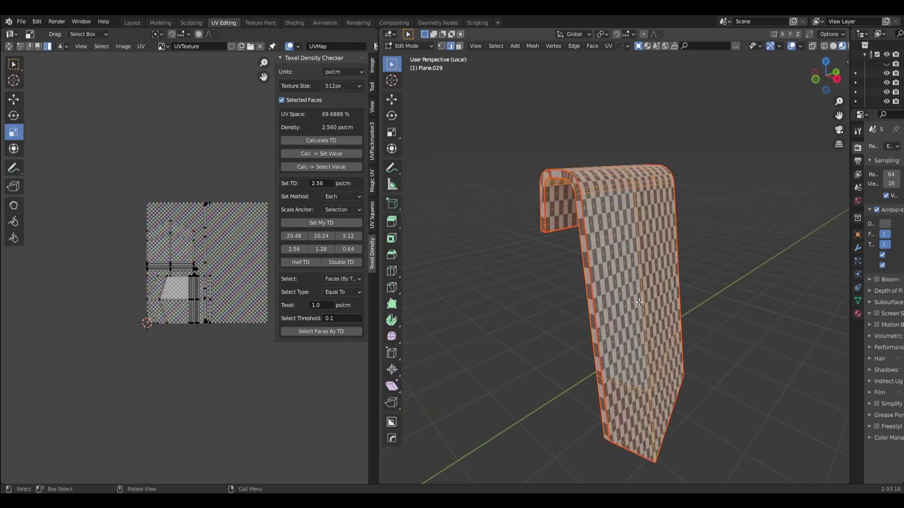
pyautogui.scroll(3, 189, 268)
pyautogui.press('l')
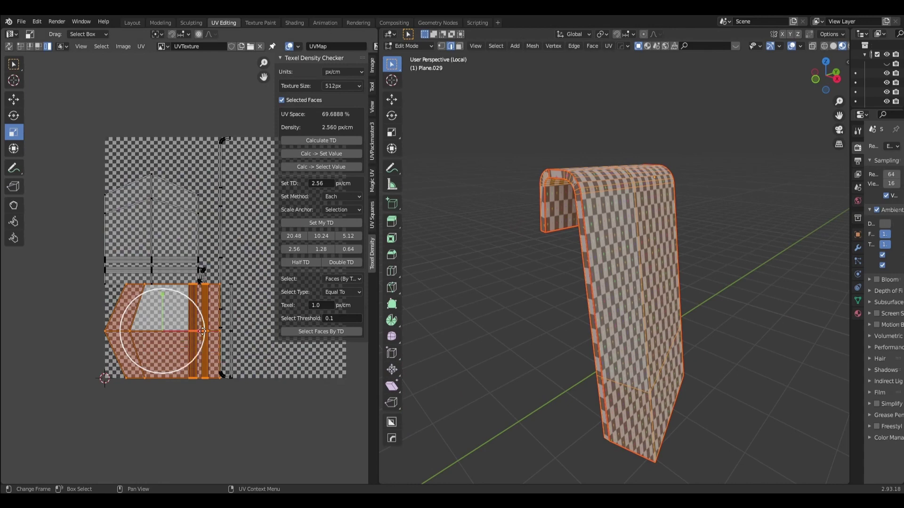
# Step: Stretch the lower UV island horizontally and the upper island vertically to even out the checker squares
pyautogui.moveTo(196, 332); pyautogui.dragTo(219, 326)
pyautogui.click(182, 222)
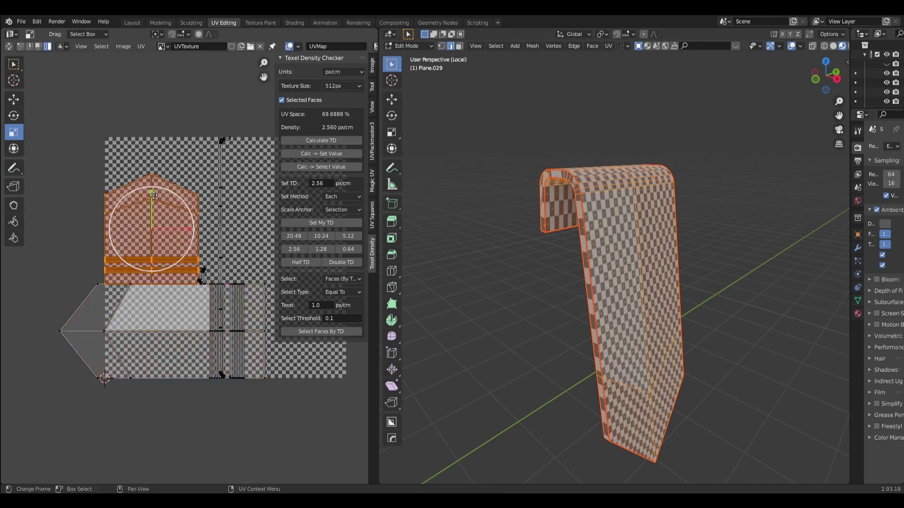
pyautogui.moveTo(152, 192); pyautogui.dragTo(159, 156)
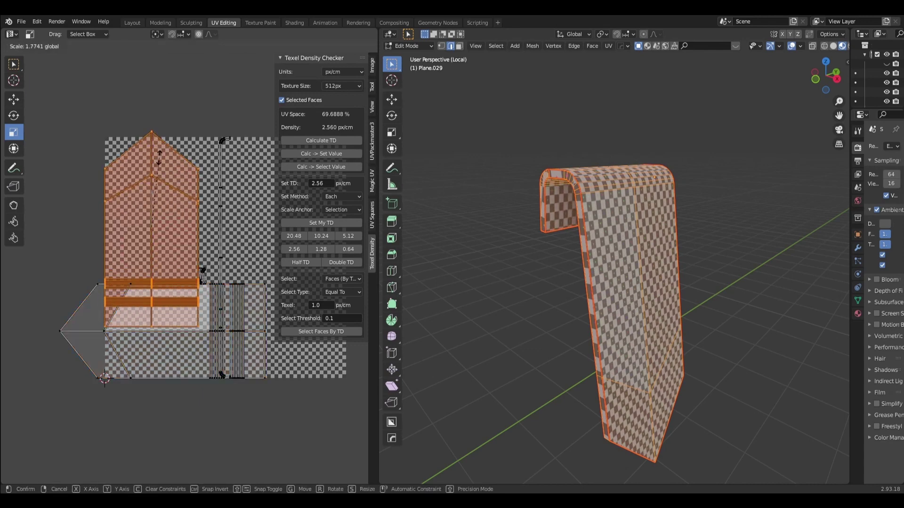
pyautogui.moveTo(160, 155); pyautogui.dragTo(160, 156)
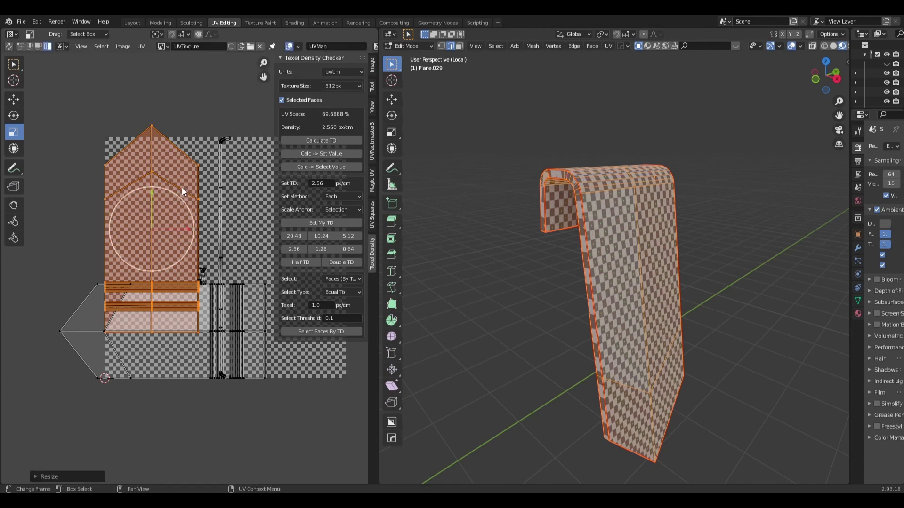
# Step: Pack all of the banner's UV islands and check the checker squares on the mesh
pyautogui.press('a')
pyautogui.click(140, 46)
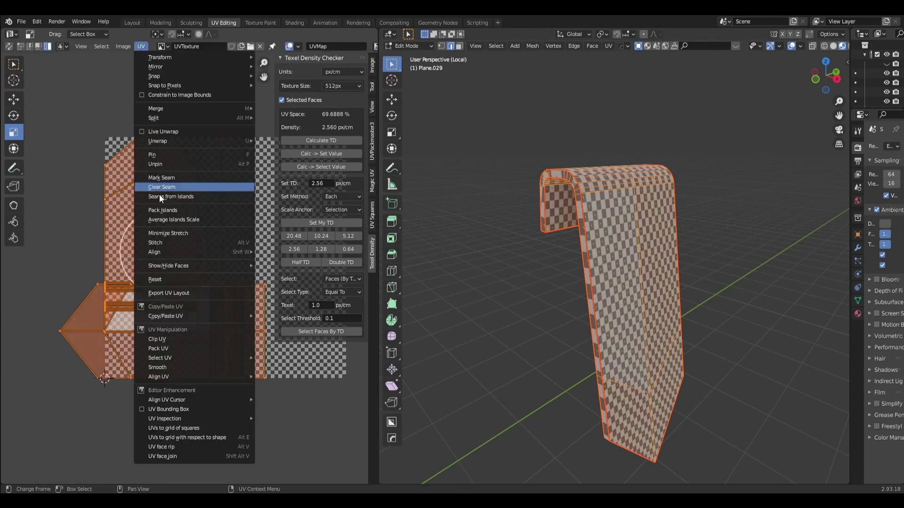
pyautogui.click(164, 349)
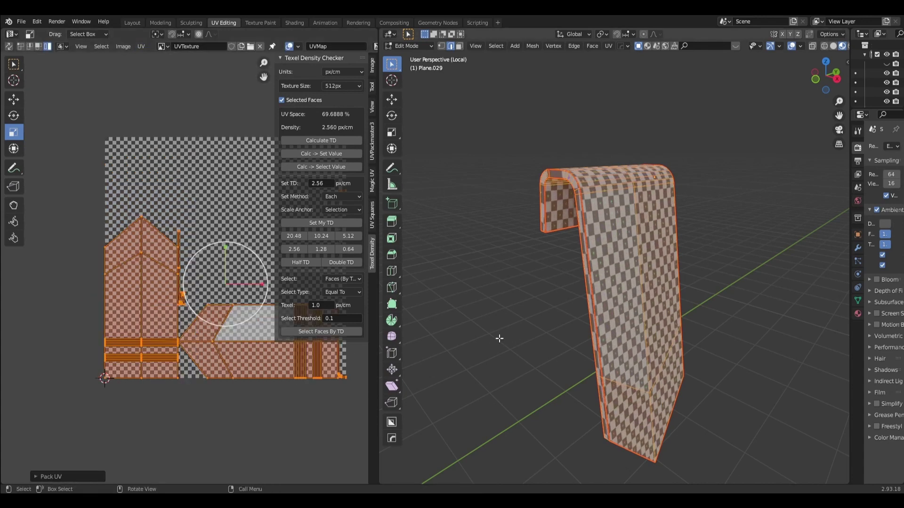
pyautogui.hotkey('alt', 'a')
pyautogui.moveTo(493, 359)
pyautogui.mouseDown(button='middle')
pyautogui.moveTo(684, 345)
pyautogui.moveTo(531, 312)
pyautogui.moveTo(560, 338)
pyautogui.mouseUp(button='middle')
pyautogui.scroll(-2, 531, 312)
# Step: Leave local view, return to Object Mode and zoom in on the house
pyautogui.press('KP_Divide')
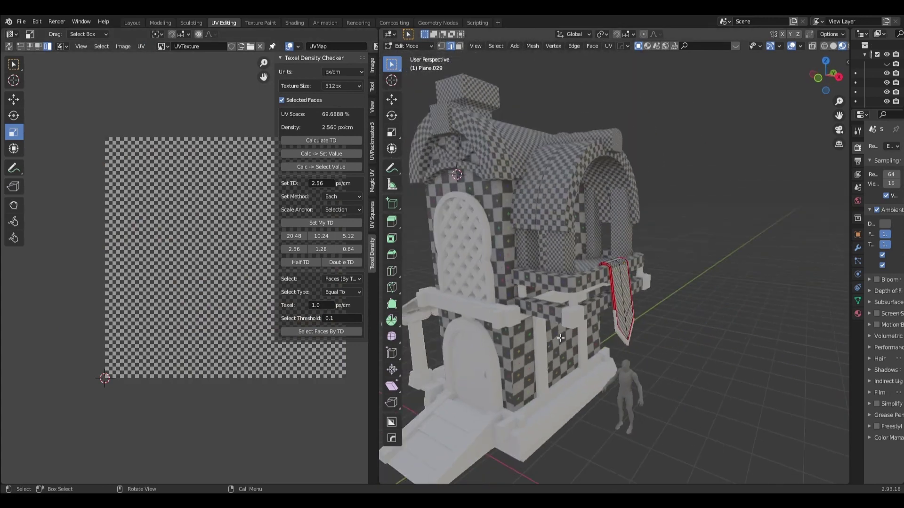
pyautogui.click(402, 44)
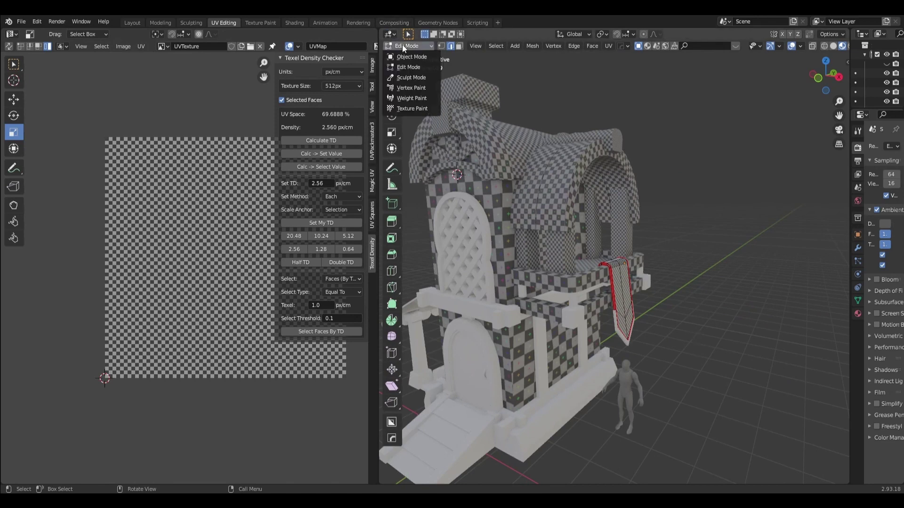
pyautogui.scroll(3, 682, 342)
pyautogui.scroll(2, 670, 255)
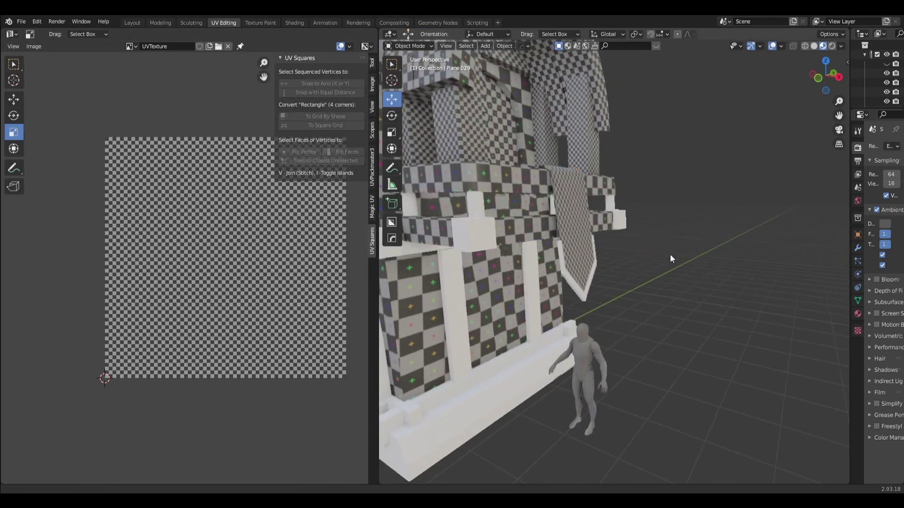
pyautogui.scroll(2, 615, 260)
pyautogui.scroll(2, 552, 261)
pyautogui.scroll(1, 546, 263)
# Step: Link the checker material between the house-side planes, then isolate the V-shaped Plane.030
pyautogui.click(480, 282)
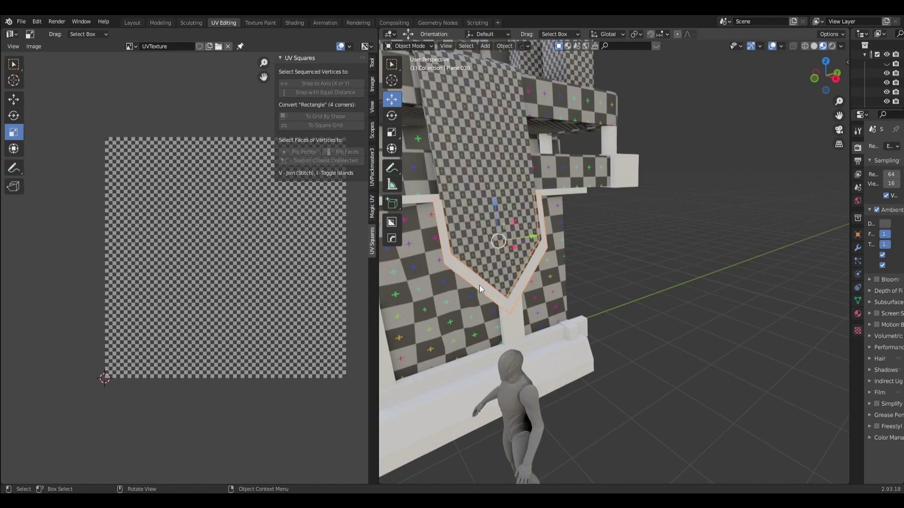
pyautogui.hotkey('ctrl', 'l')
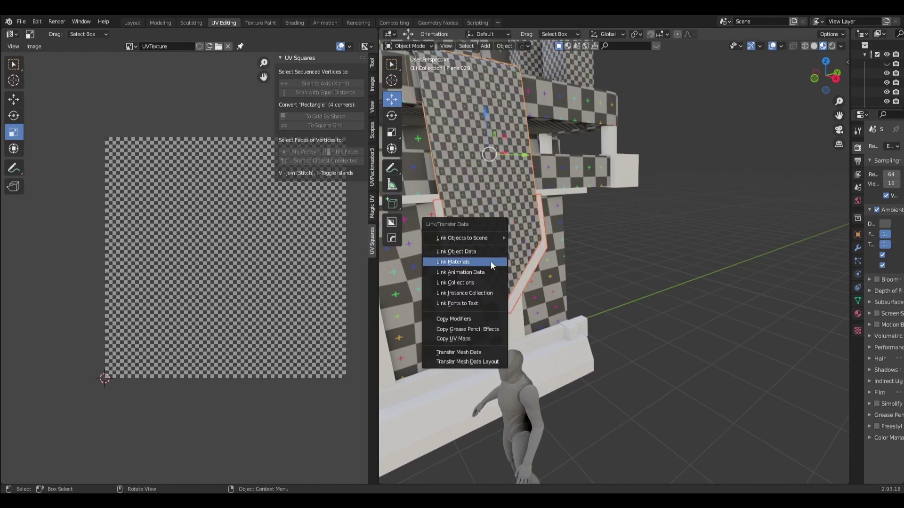
pyautogui.click(490, 263)
pyautogui.moveTo(490, 261)
pyautogui.mouseDown(button='middle')
pyautogui.moveTo(675, 243)
pyautogui.moveTo(522, 312)
pyautogui.mouseUp(button='middle')
pyautogui.click(522, 312)
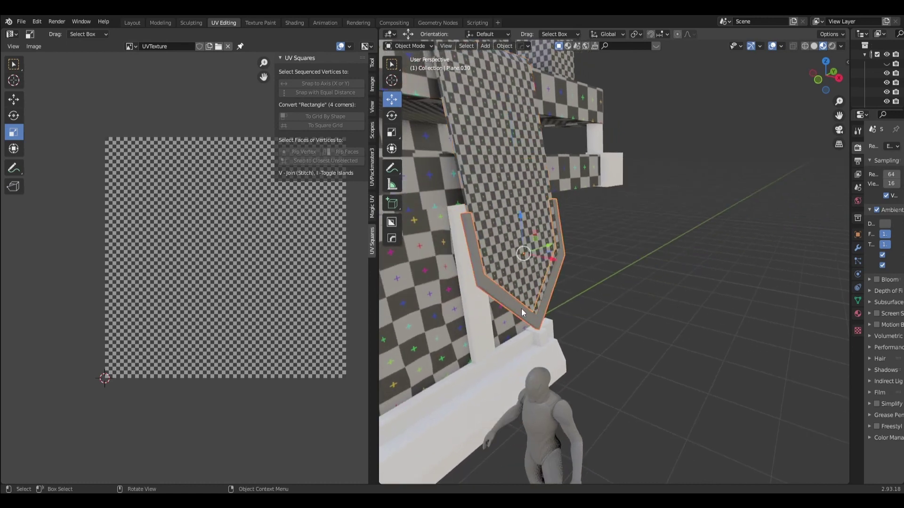
pyautogui.press('KP_Divide')
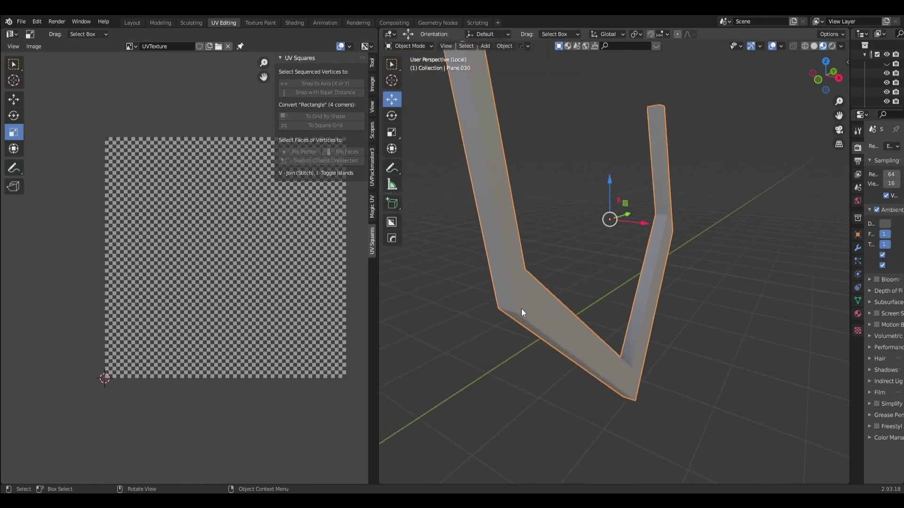
# Step: In Edit Mode, mark the edge loop along Plane.030's left leg as a seam
pyautogui.click(420, 46)
pyautogui.click(414, 67)
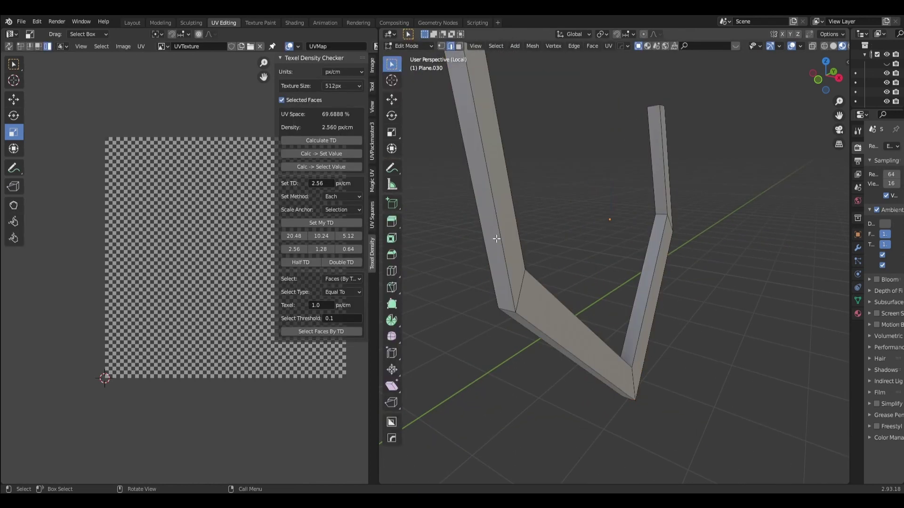
pyautogui.scroll(-2, 590, 208)
pyautogui.moveTo(590, 208)
pyautogui.mouseDown(button='middle')
pyautogui.moveTo(575, 218)
pyautogui.moveTo(579, 232)
pyautogui.mouseUp(button='middle')
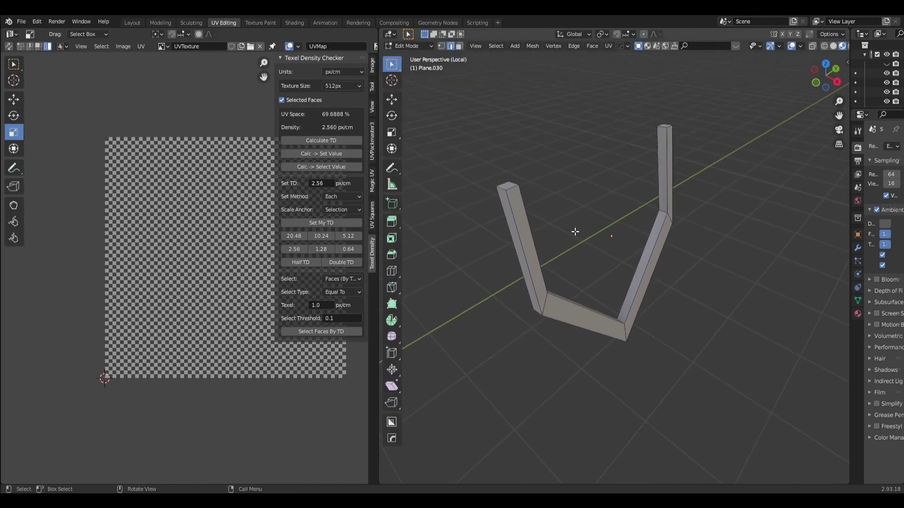
pyautogui.scroll(2, 522, 222)
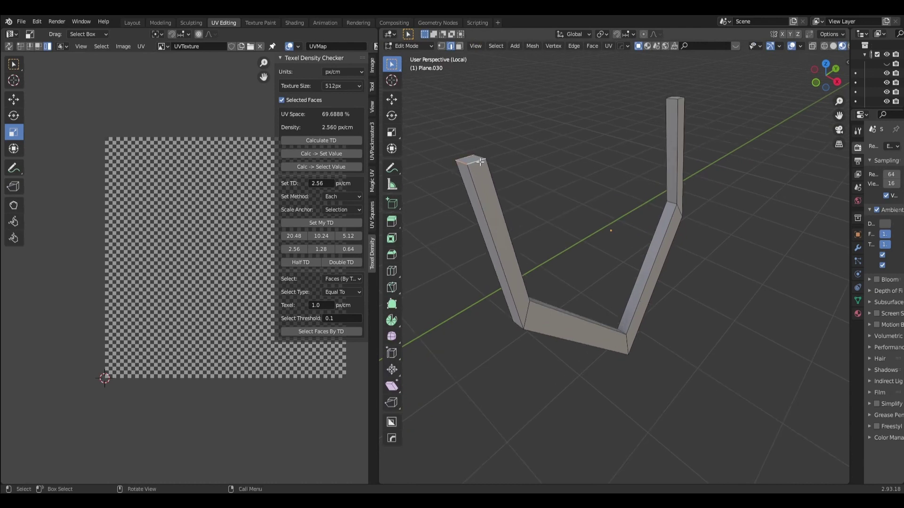
pyautogui.click(501, 157)
pyautogui.keyDown('alt'); pyautogui.click(471, 180); pyautogui.keyUp('alt')
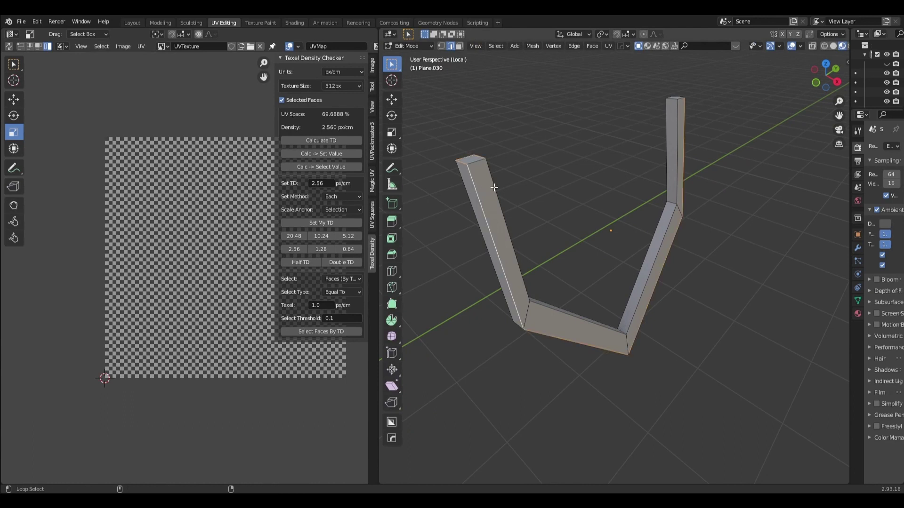
pyautogui.moveTo(605, 121)
pyautogui.mouseDown(button='middle')
pyautogui.moveTo(605, 151)
pyautogui.moveTo(689, 121)
pyautogui.mouseUp(button='middle')
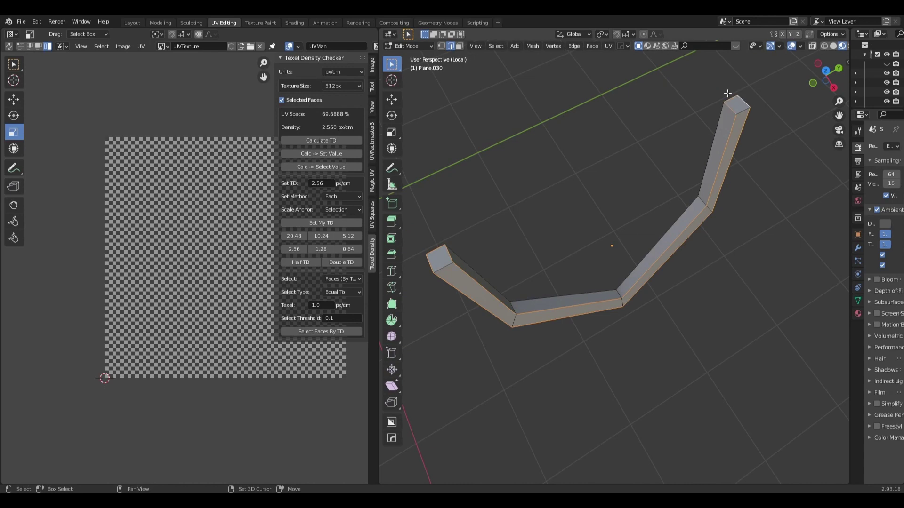
pyautogui.click(608, 45)
pyautogui.click(629, 158)
# Step: Mark the remaining edge loops on the V-shaped piece as seams
pyautogui.moveTo(577, 193)
pyautogui.mouseDown(button='middle')
pyautogui.moveTo(601, 145)
pyautogui.moveTo(730, 166)
pyautogui.moveTo(595, 153)
pyautogui.mouseUp(button='middle')
pyautogui.moveTo(571, 193); pyautogui.dragTo(742, 195, button='middle')
pyautogui.keyDown('alt'); pyautogui.keyDown('shift'); pyautogui.click(731, 179); pyautogui.keyUp('shift'); pyautogui.keyUp('alt')
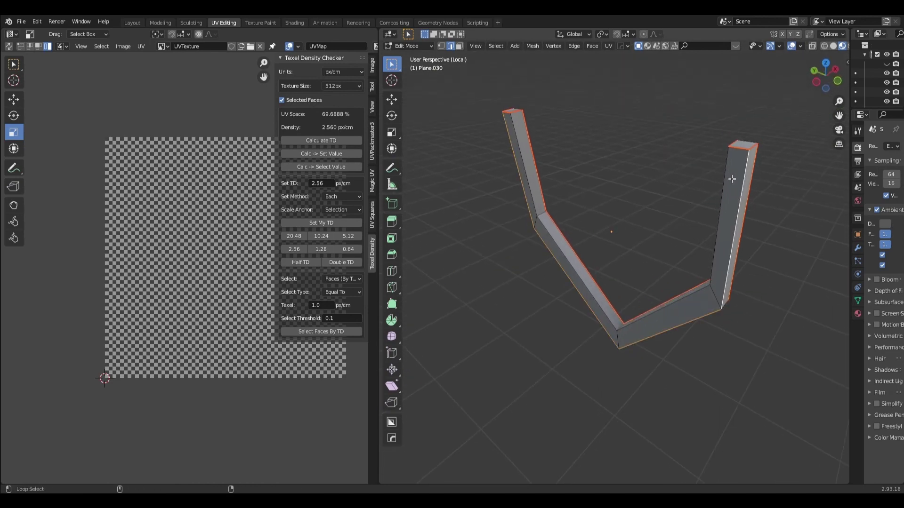
pyautogui.click(609, 45)
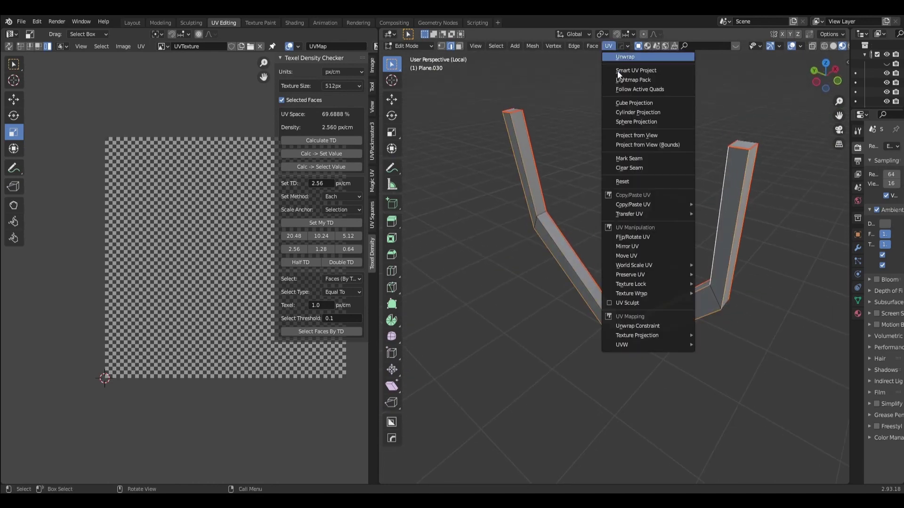
pyautogui.click(638, 158)
# Step: Select all of Plane.030 and unwrap it along its seams, then check the checker pattern
pyautogui.press('a')
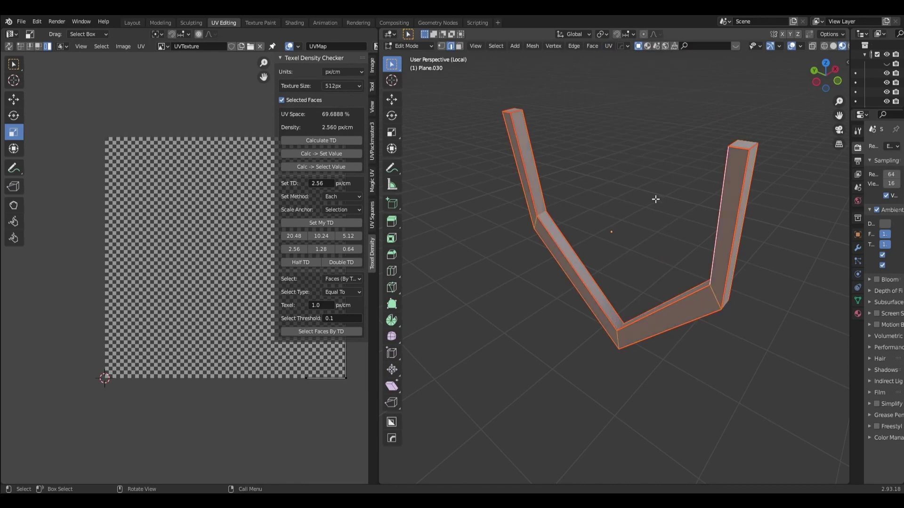
pyautogui.click(610, 48)
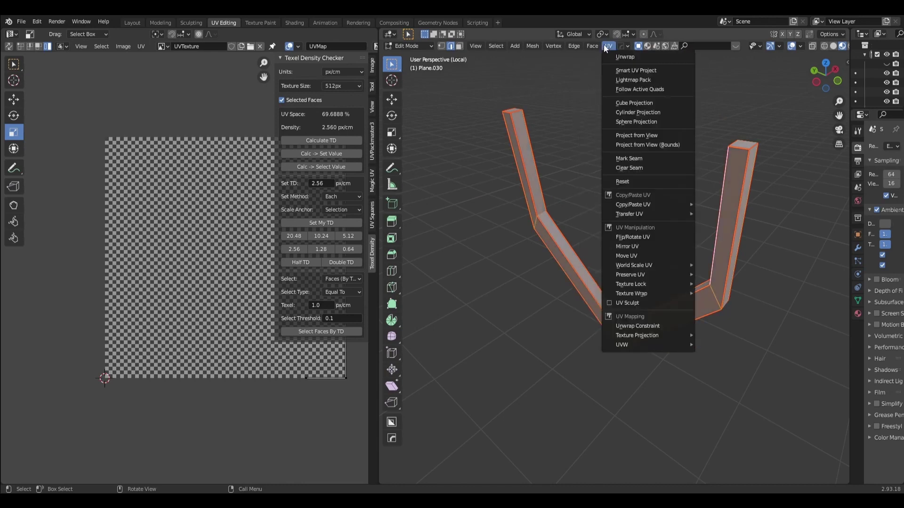
pyautogui.click(620, 56)
pyautogui.click(673, 214)
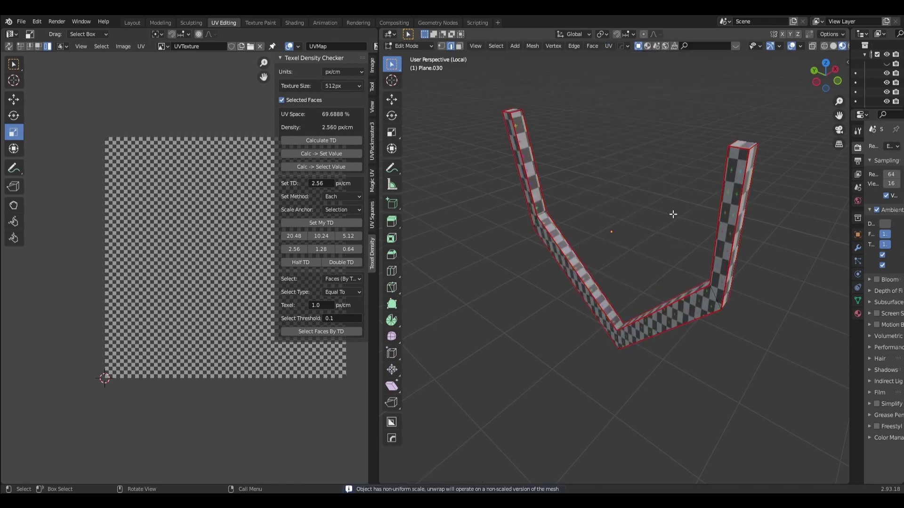
pyautogui.moveTo(695, 222); pyautogui.dragTo(573, 202, button='middle')
# Step: In Object Mode on the full scene, select the Cylinder and Cylinder001 posts
pyautogui.press('KP_Divide')
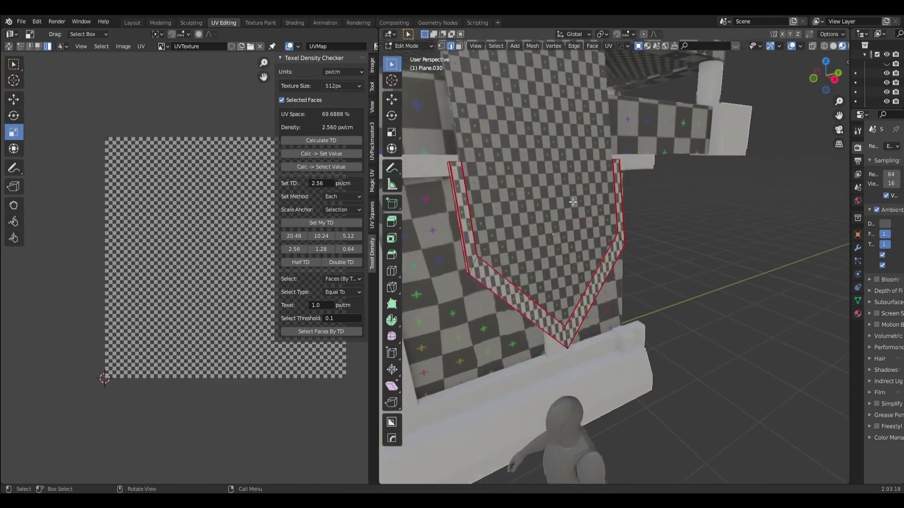
pyautogui.click(408, 46)
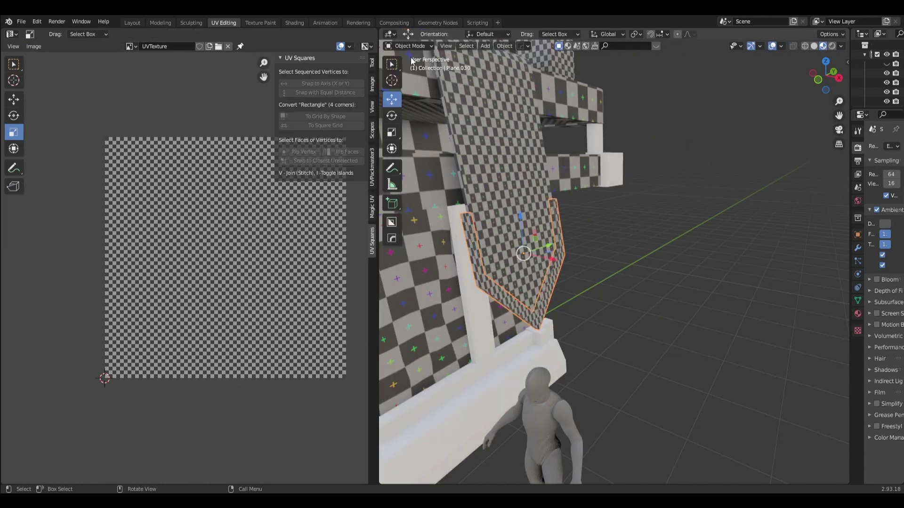
pyautogui.click(672, 241)
pyautogui.moveTo(671, 241); pyautogui.dragTo(580, 231, button='middle')
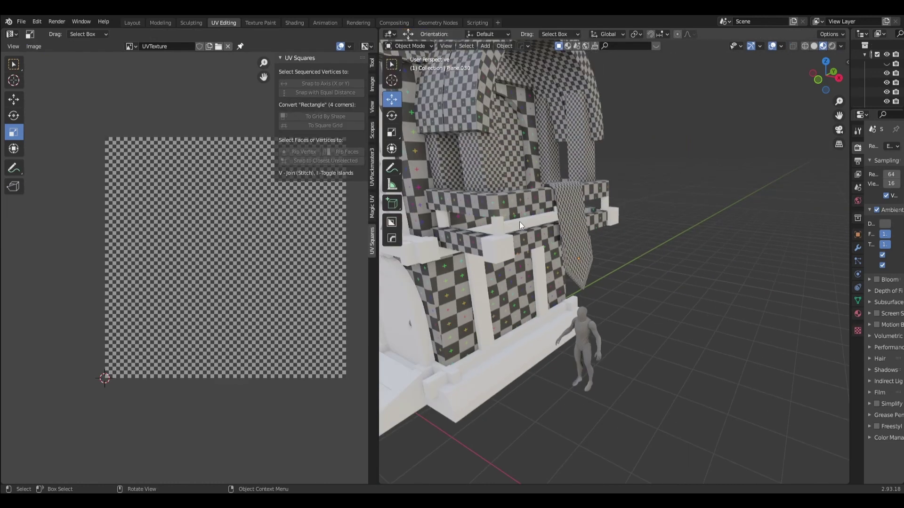
pyautogui.scroll(2, 492, 222)
pyautogui.scroll(2, 608, 259)
pyautogui.click(604, 248)
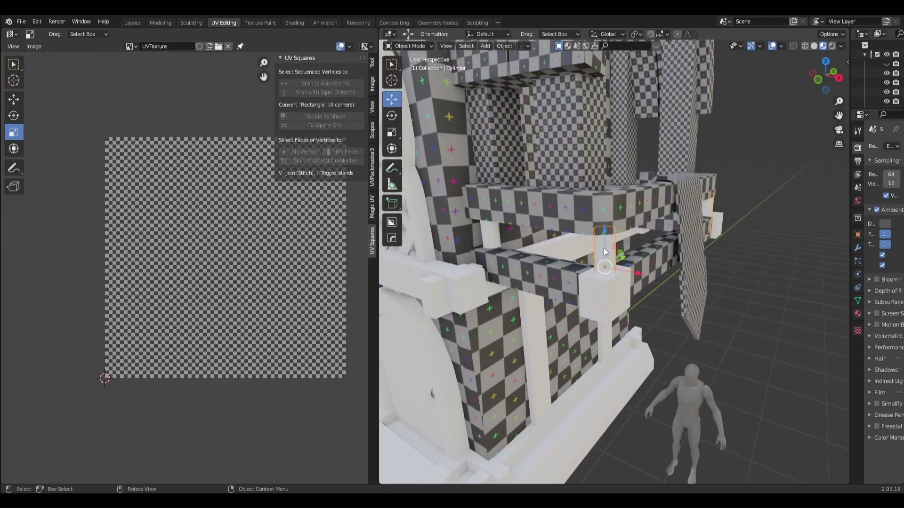
pyautogui.keyDown('shift'); pyautogui.click(485, 236); pyautogui.keyUp('shift')
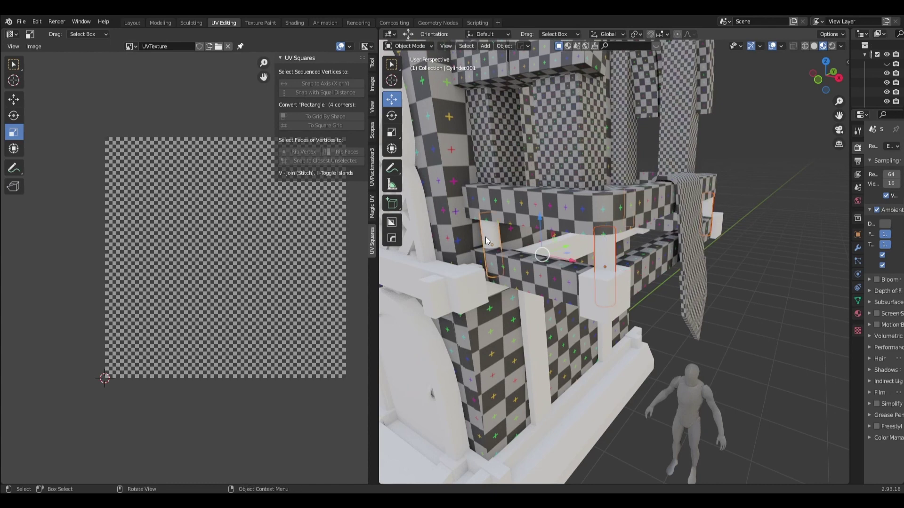
pyautogui.press('KP_Divide')
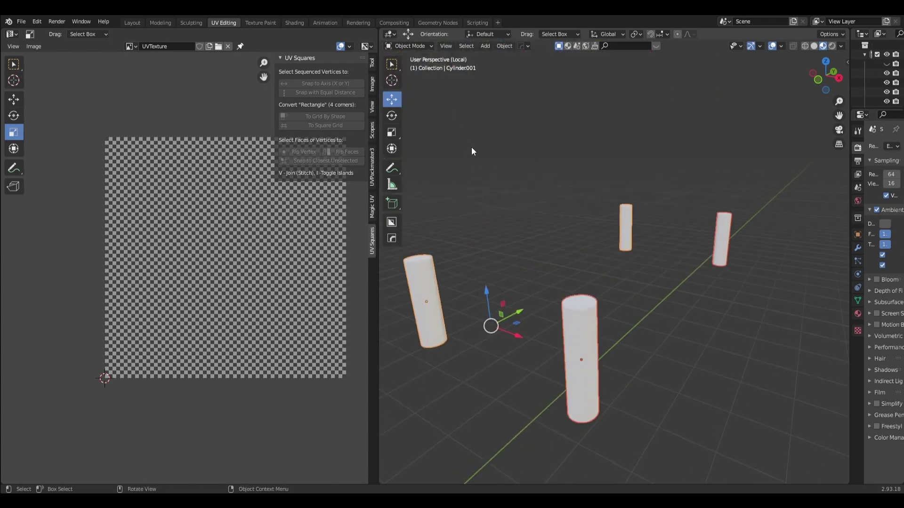
pyautogui.press('KP_Divide')
# Step: Link Plane.021's checker material to the cylinders and isolate the cylinders in local view
pyautogui.keyDown('shift'); pyautogui.click(564, 212); pyautogui.keyUp('shift')
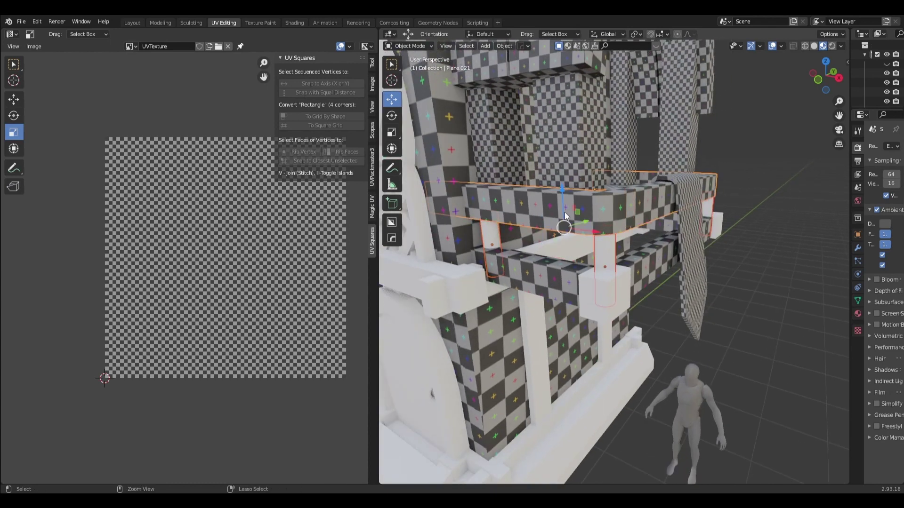
pyautogui.hotkey('ctrl', 'l')
pyautogui.click(564, 211)
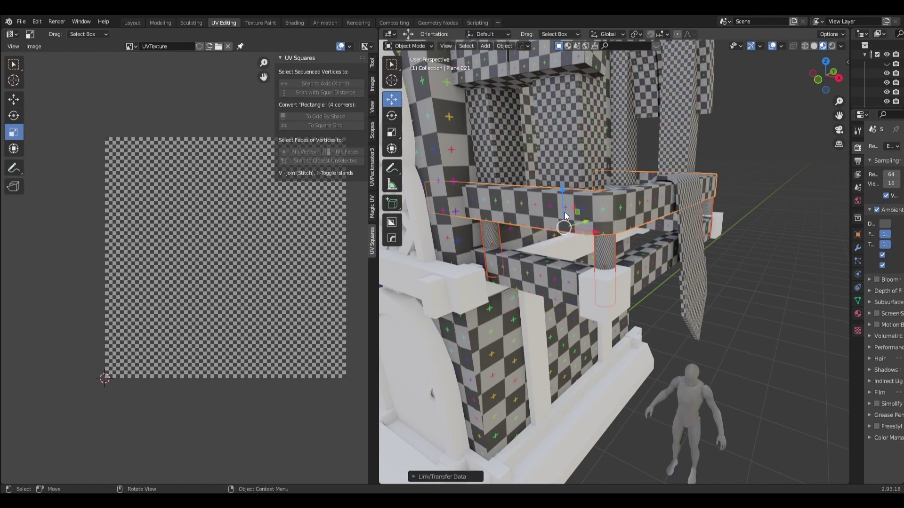
pyautogui.click(605, 245)
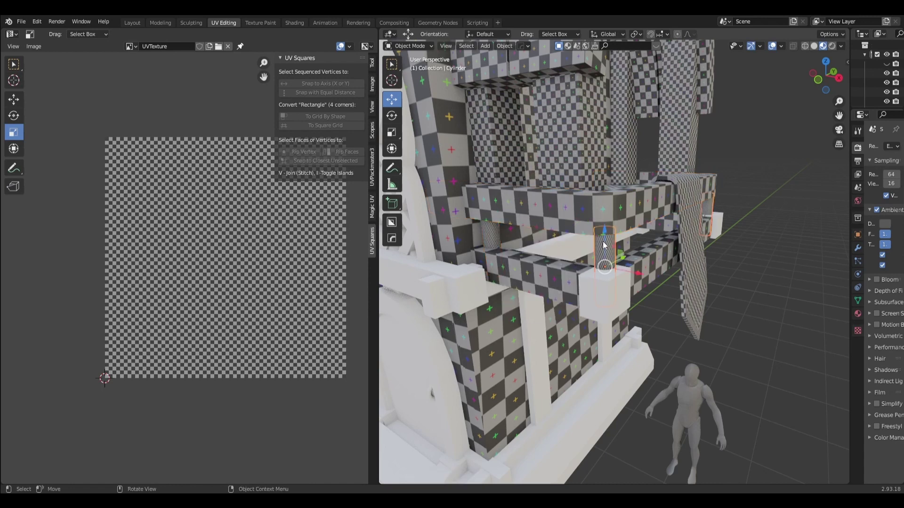
pyautogui.keyDown('shift'); pyautogui.click(490, 239); pyautogui.keyUp('shift')
pyautogui.press('KP_Divide')
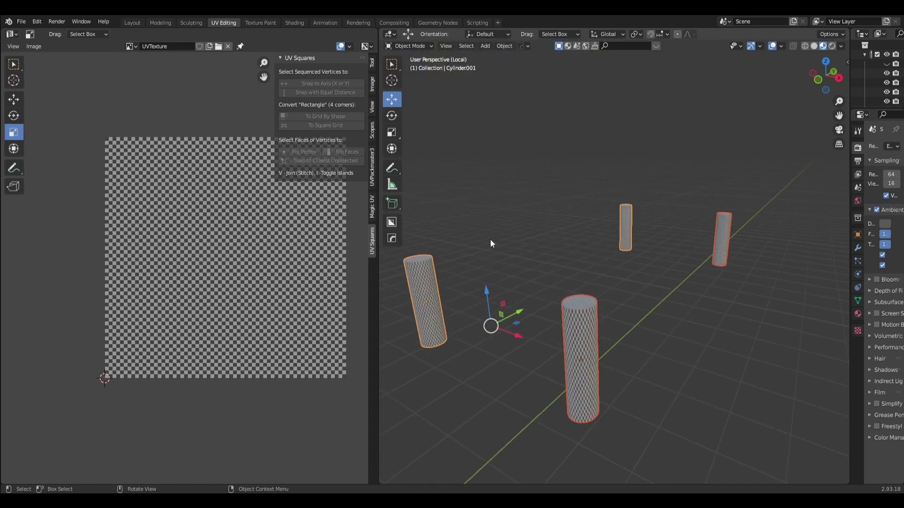
# Step: Switch the cylinders into Edit Mode and view them from a higher angle
pyautogui.click(409, 45)
pyautogui.click(412, 66)
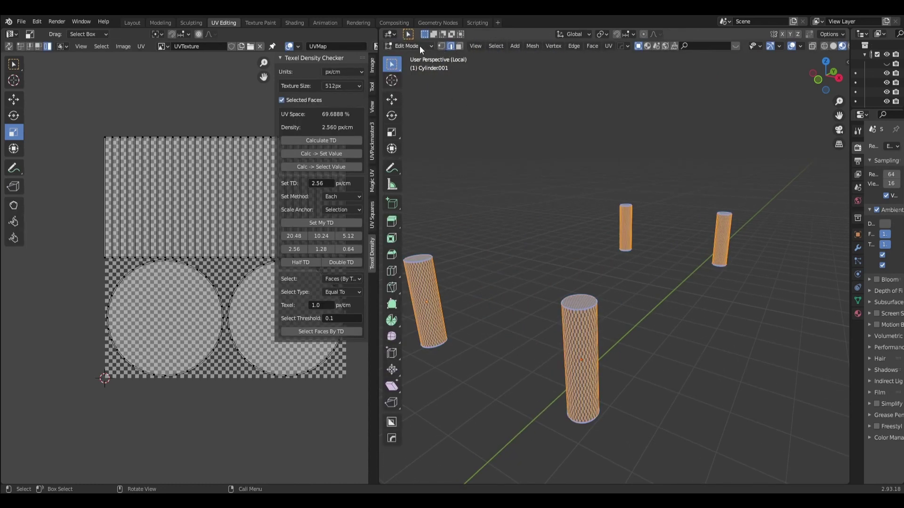
pyautogui.hotkey('alt', 'a')
pyautogui.moveTo(518, 246)
pyautogui.mouseDown(button='middle')
pyautogui.moveTo(524, 253)
pyautogui.moveTo(578, 214)
pyautogui.moveTo(584, 196)
pyautogui.moveTo(521, 259)
pyautogui.mouseUp(button='middle')
pyautogui.press('a')
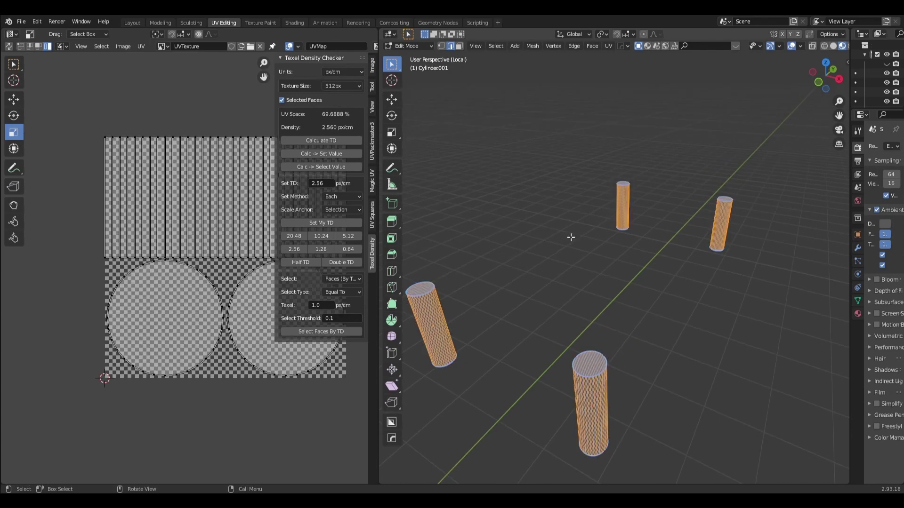
# Step: Mark seams around the top caps of all four cylinders
pyautogui.click(459, 45)
pyautogui.click(593, 369)
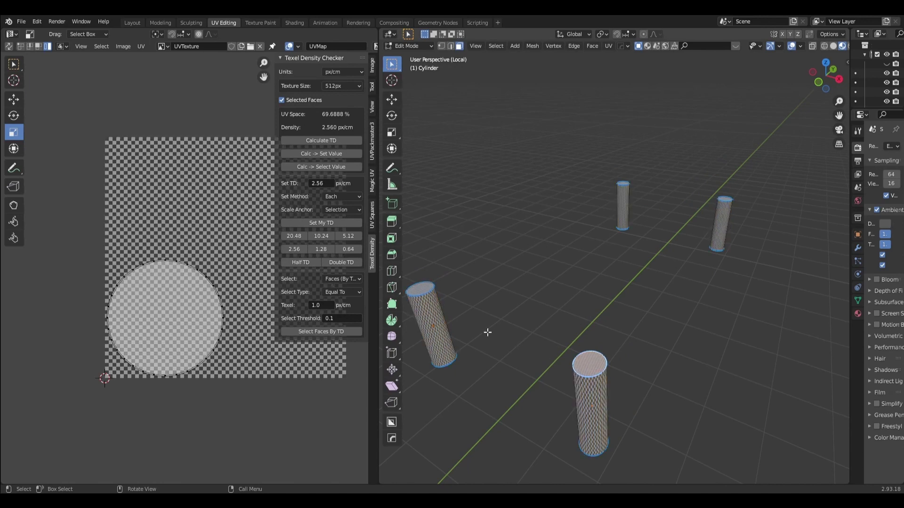
pyautogui.keyDown('shift'); pyautogui.click(420, 290); pyautogui.keyUp('shift')
pyautogui.keyDown('shift'); pyautogui.click(623, 183); pyautogui.keyUp('shift')
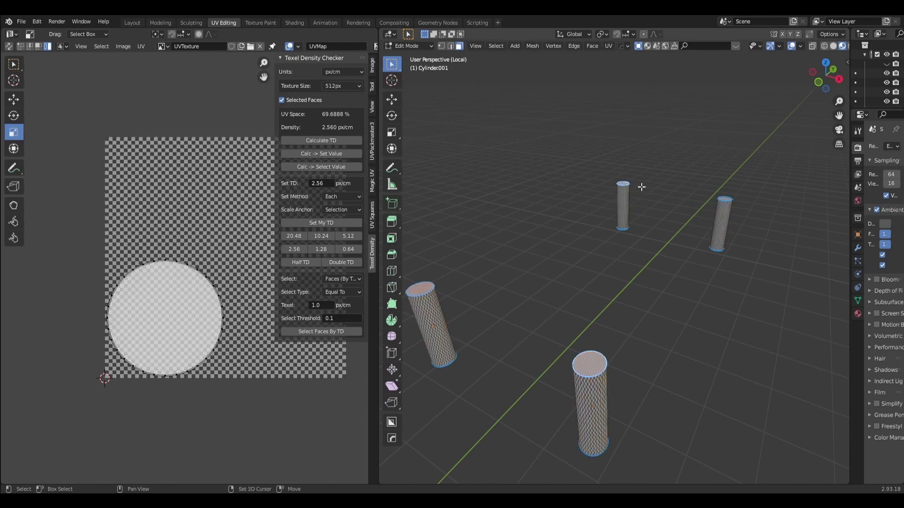
pyautogui.keyDown('shift'); pyautogui.click(726, 200); pyautogui.keyUp('shift')
pyautogui.click(608, 46)
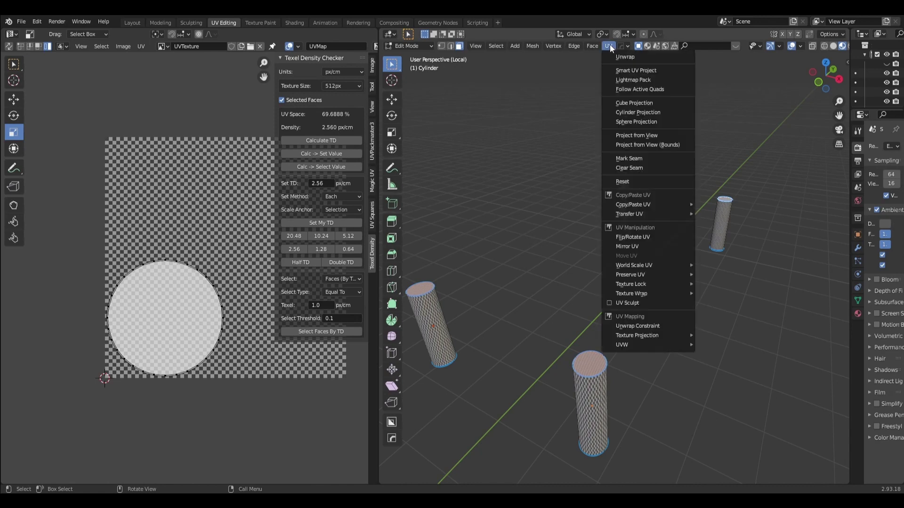
pyautogui.click(634, 160)
# Step: Mark seams around the bottom caps of all four cylinders
pyautogui.moveTo(726, 314); pyautogui.dragTo(727, 215, button='middle')
pyautogui.keyDown('shift'); pyautogui.click(609, 85); pyautogui.keyUp('shift')
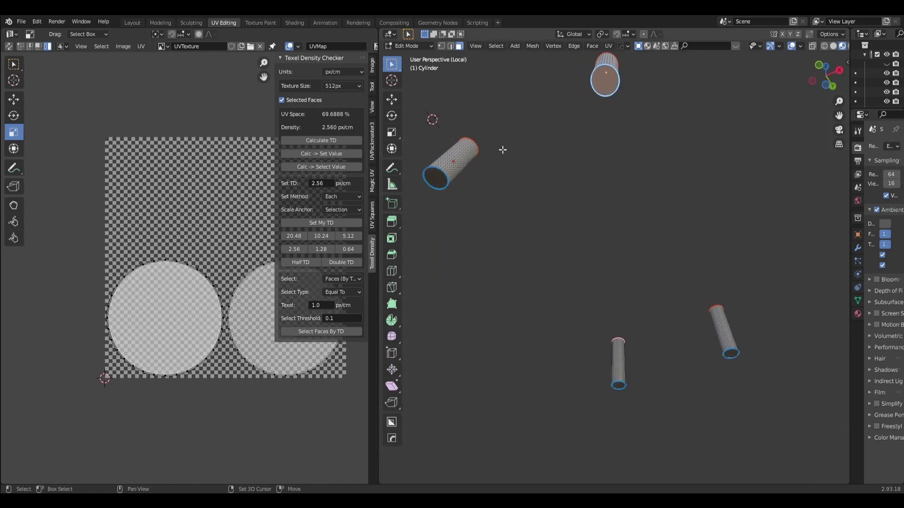
pyautogui.keyDown('shift'); pyautogui.click(434, 178); pyautogui.keyUp('shift')
pyautogui.keyDown('shift'); pyautogui.click(618, 386); pyautogui.keyUp('shift')
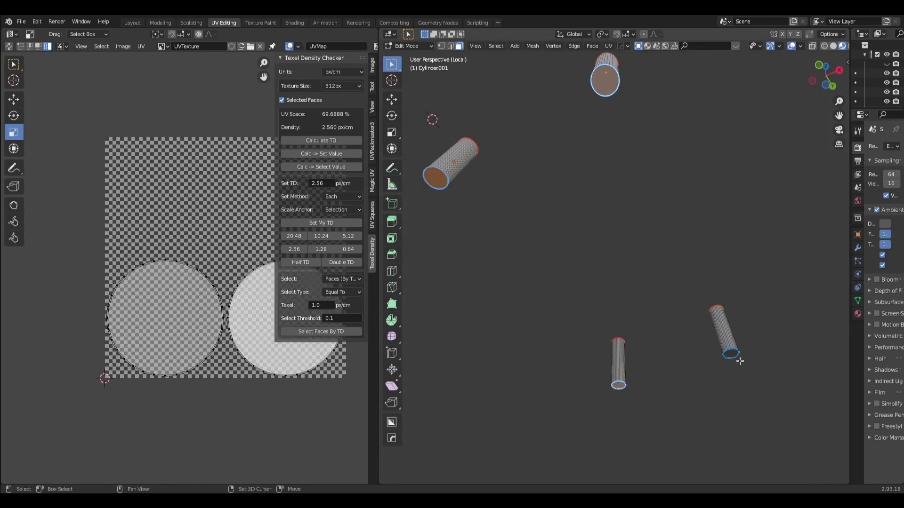
pyautogui.keyDown('shift'); pyautogui.click(731, 354); pyautogui.keyUp('shift')
pyautogui.click(600, 49)
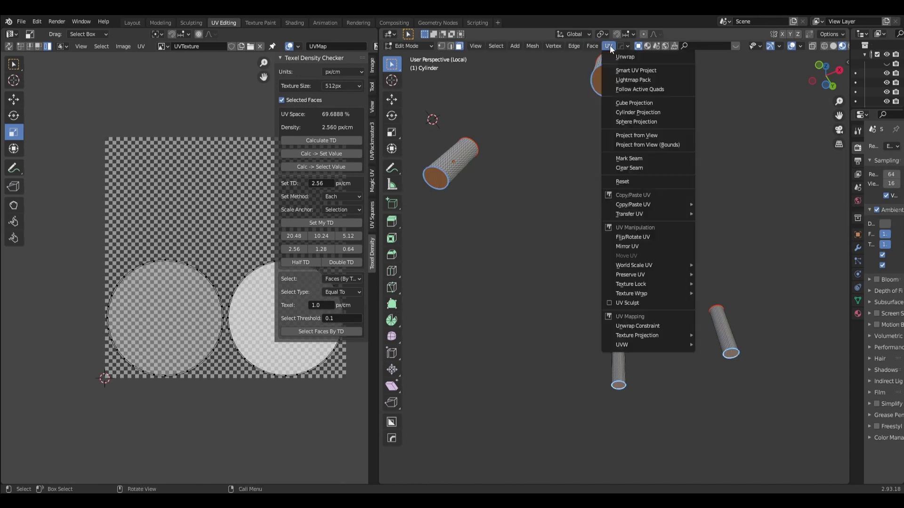
pyautogui.click(619, 159)
# Step: Mark a vertical side seam on the right and front cylinders
pyautogui.hotkey('alt', 'a')
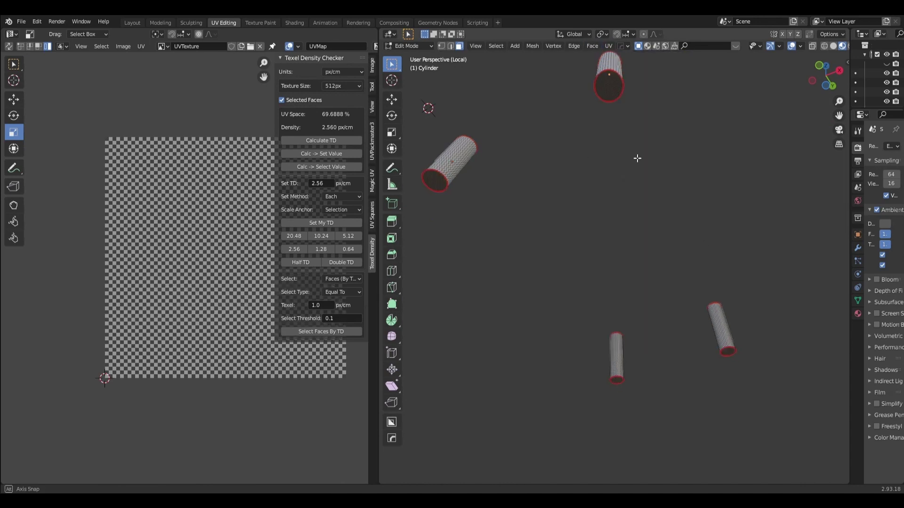
pyautogui.moveTo(637, 157)
pyautogui.mouseDown(button='middle')
pyautogui.moveTo(627, 216)
pyautogui.moveTo(682, 248)
pyautogui.moveTo(697, 231)
pyautogui.mouseUp(button='middle')
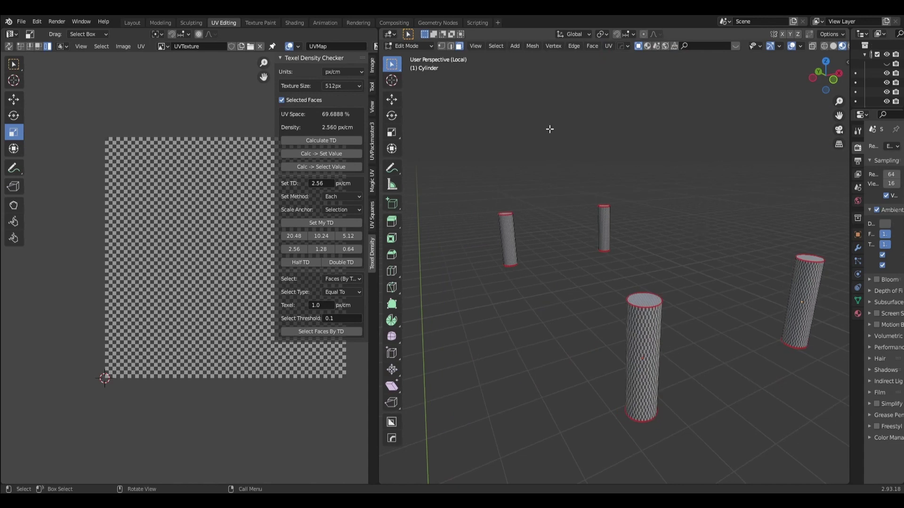
pyautogui.click(451, 46)
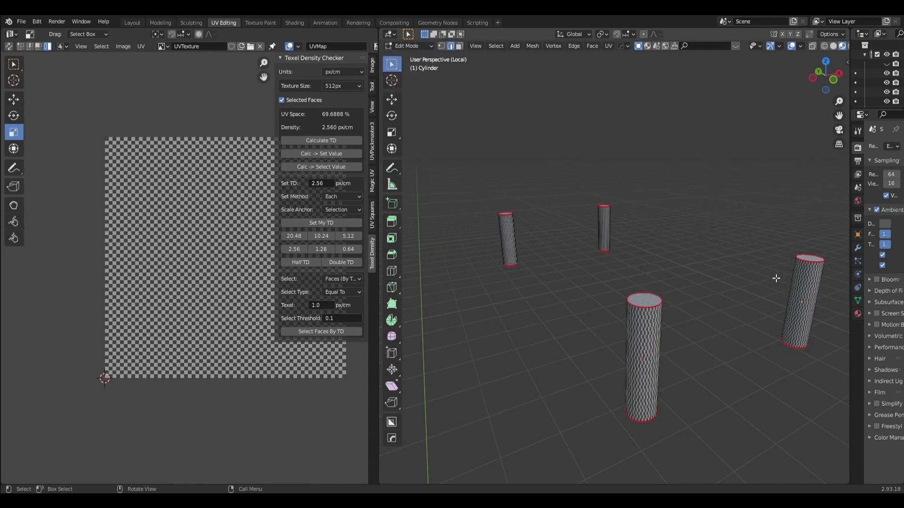
pyautogui.moveTo(776, 278)
pyautogui.mouseDown(button='middle')
pyautogui.moveTo(824, 302)
pyautogui.moveTo(748, 284)
pyautogui.moveTo(764, 285)
pyautogui.mouseUp(button='middle')
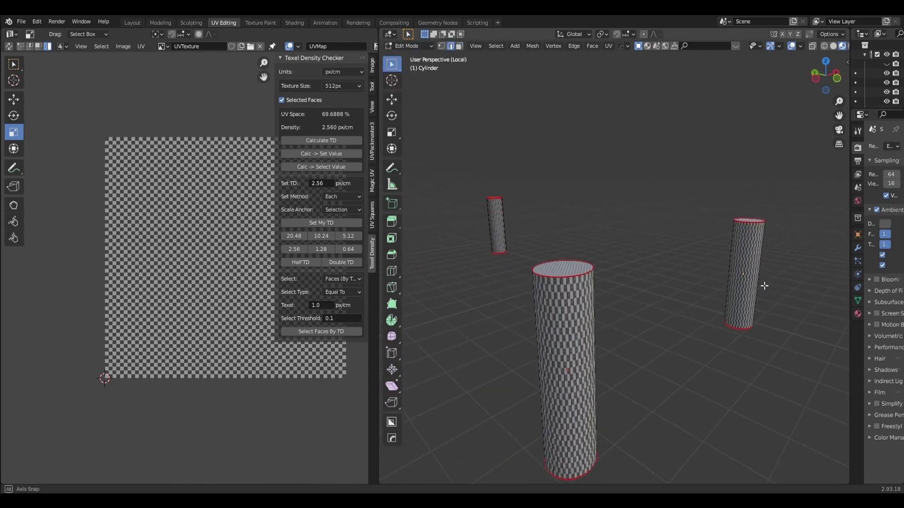
pyautogui.click(742, 236)
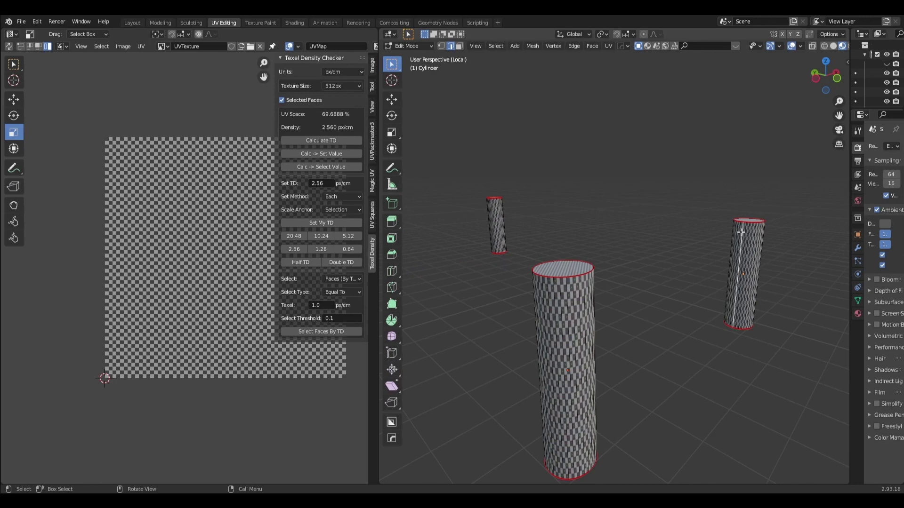
pyautogui.click(731, 235)
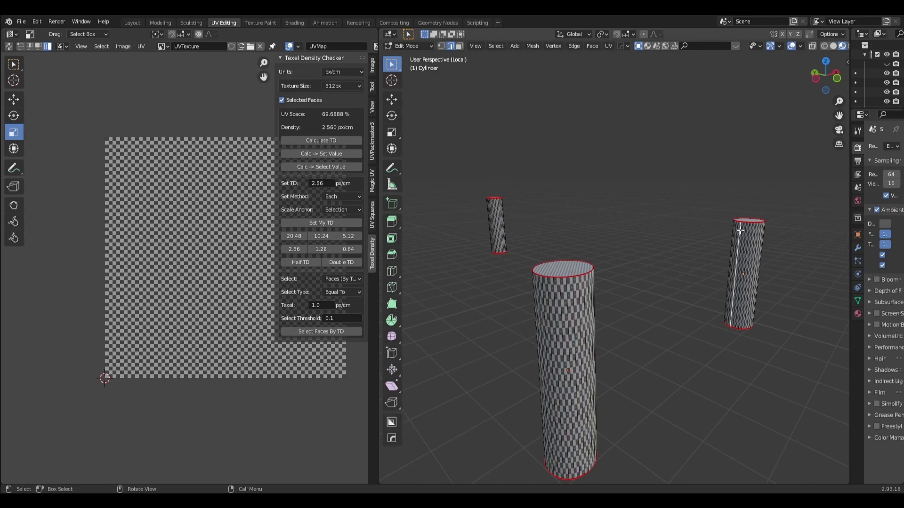
pyautogui.keyDown('shift'); pyautogui.click(539, 286); pyautogui.keyUp('shift')
pyautogui.click(608, 46)
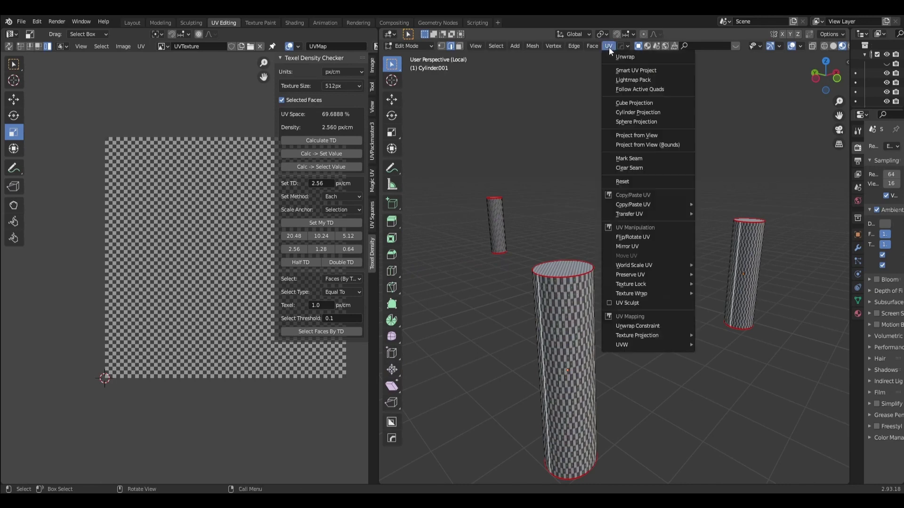
pyautogui.click(631, 158)
# Step: Mark a vertical side seam on the remaining near and far cylinders
pyautogui.moveTo(617, 175); pyautogui.dragTo(829, 202, button='middle')
pyautogui.scroll(2, 650, 323)
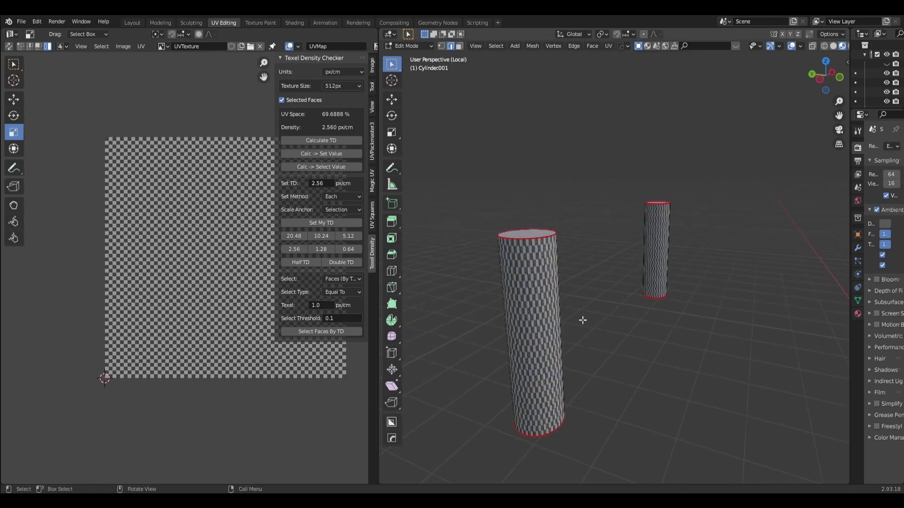
pyautogui.moveTo(583, 319)
pyautogui.mouseDown(button='middle')
pyautogui.moveTo(597, 316)
pyautogui.moveTo(560, 278)
pyautogui.mouseUp(button='middle')
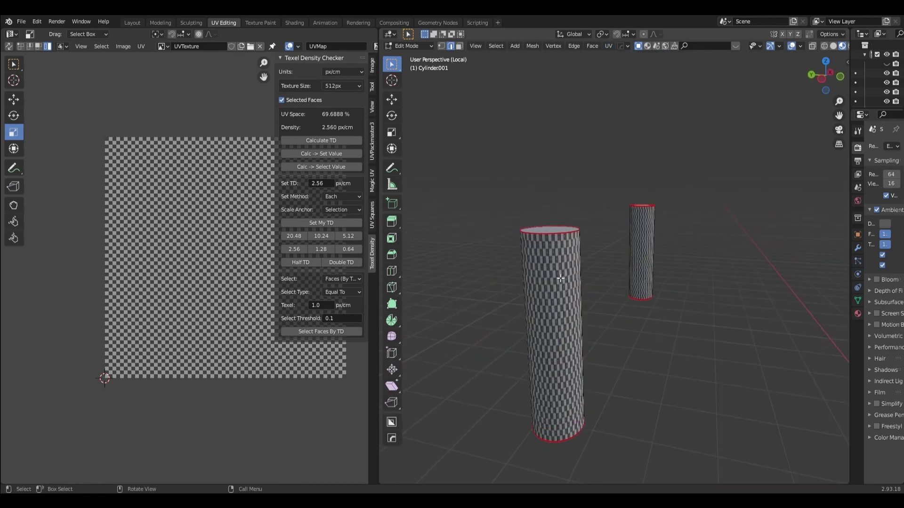
pyautogui.keyDown('shift'); pyautogui.click(531, 244); pyautogui.keyUp('shift')
pyautogui.keyDown('shift'); pyautogui.click(638, 221); pyautogui.keyUp('shift')
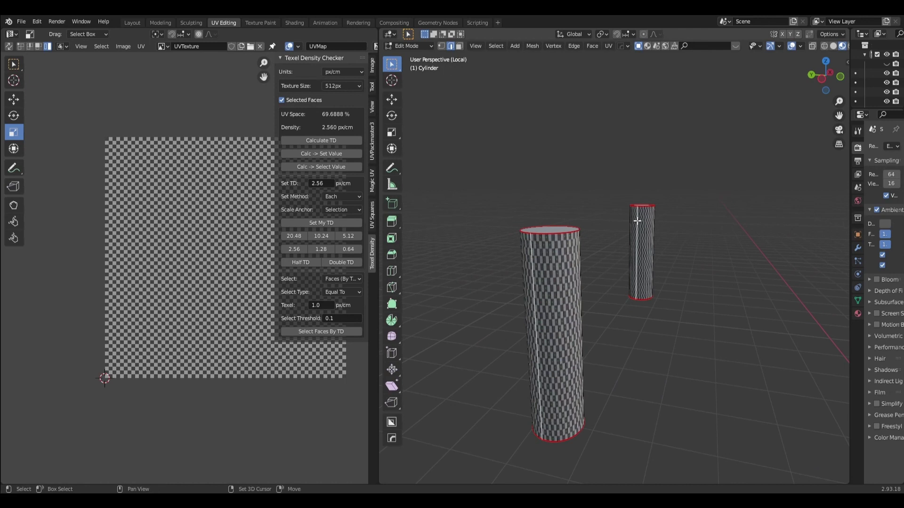
pyautogui.click(608, 46)
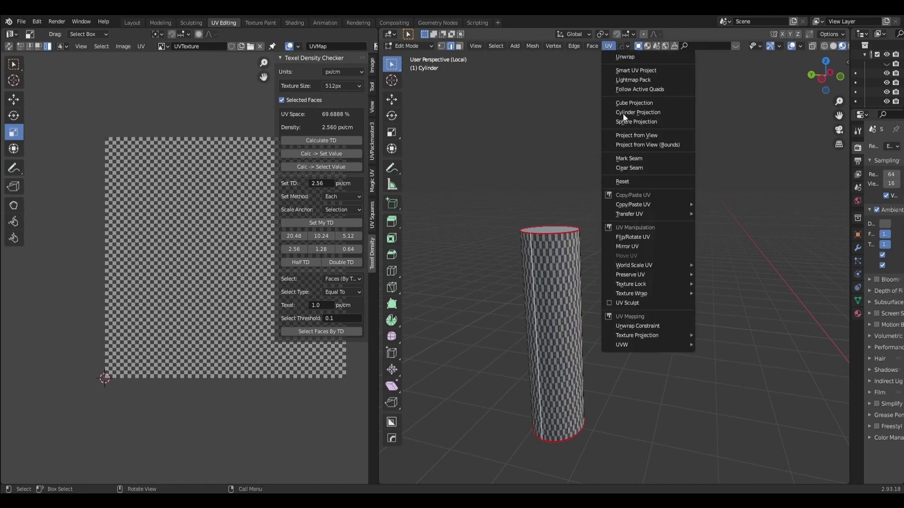
pyautogui.click(631, 159)
pyautogui.scroll(-5, 612, 212)
pyautogui.moveTo(696, 266); pyautogui.dragTo(612, 246, button='middle')
# Step: Unwrap all the cylinder geometry along its seams
pyautogui.press('a')
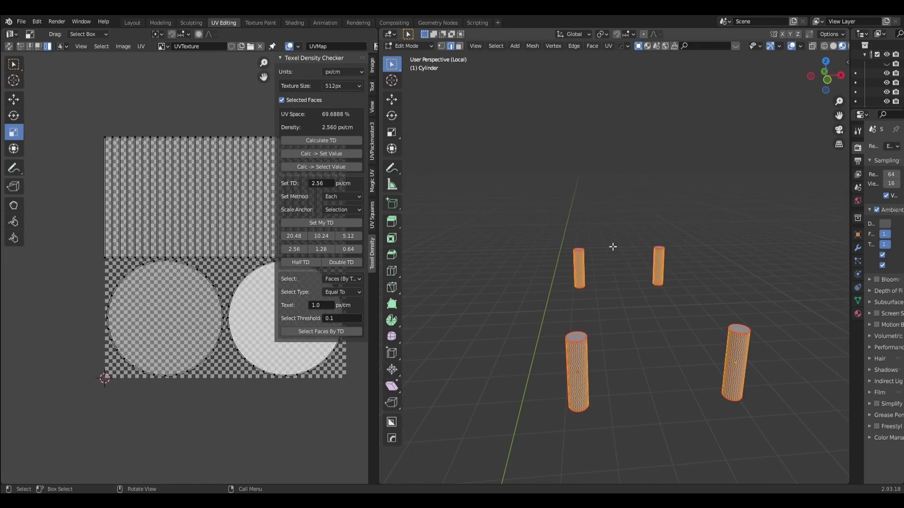
pyautogui.click(608, 46)
pyautogui.click(617, 57)
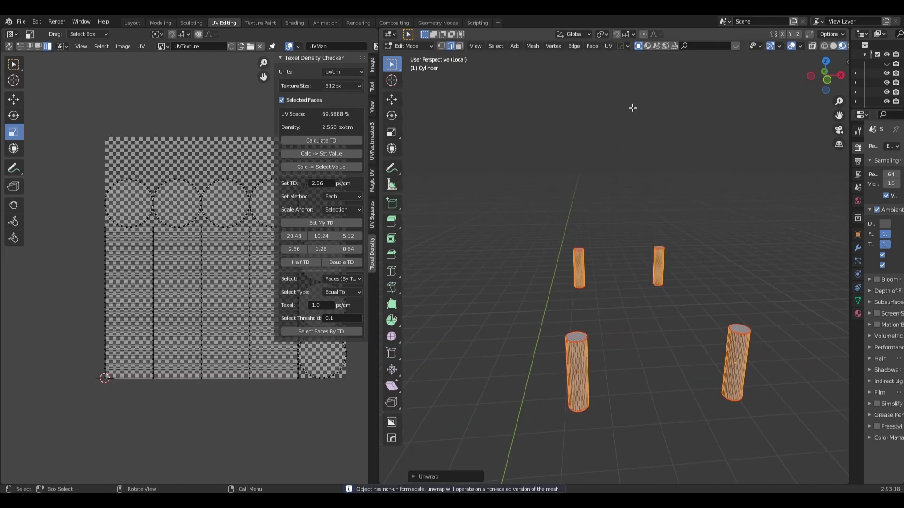
pyautogui.scroll(2, 630, 369)
pyautogui.scroll(2, 639, 375)
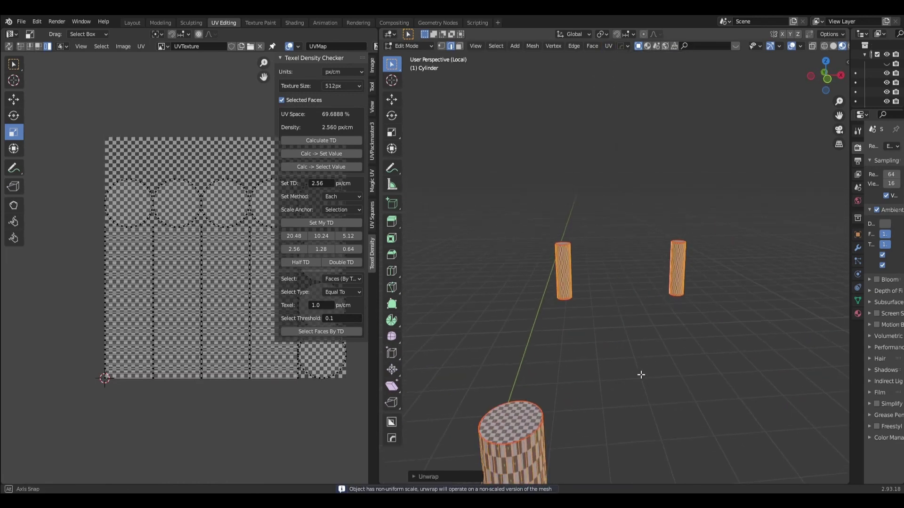
pyautogui.scroll(2, 643, 365)
# Step: Squash the three side-strip UV islands vertically
pyautogui.click(144, 262)
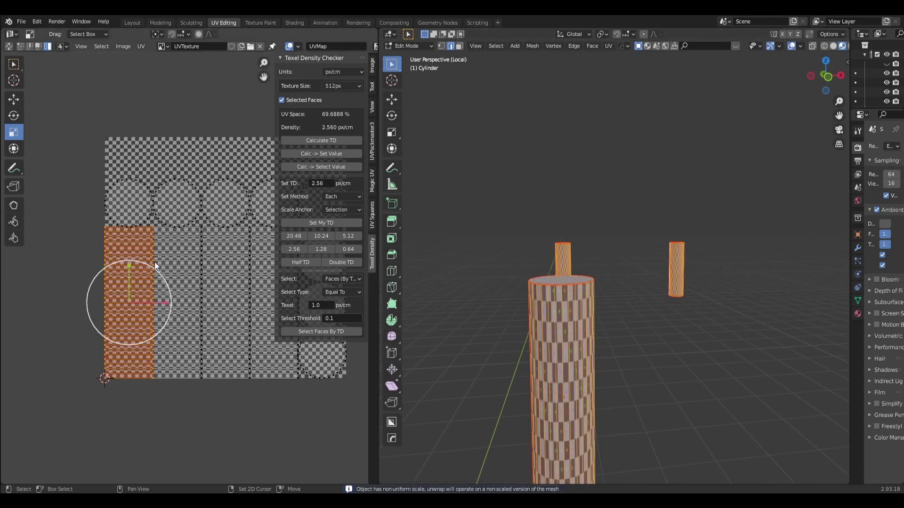
pyautogui.keyDown('shift'); pyautogui.click(171, 260); pyautogui.keyUp('shift')
pyautogui.keyDown('shift'); pyautogui.click(230, 260); pyautogui.keyUp('shift')
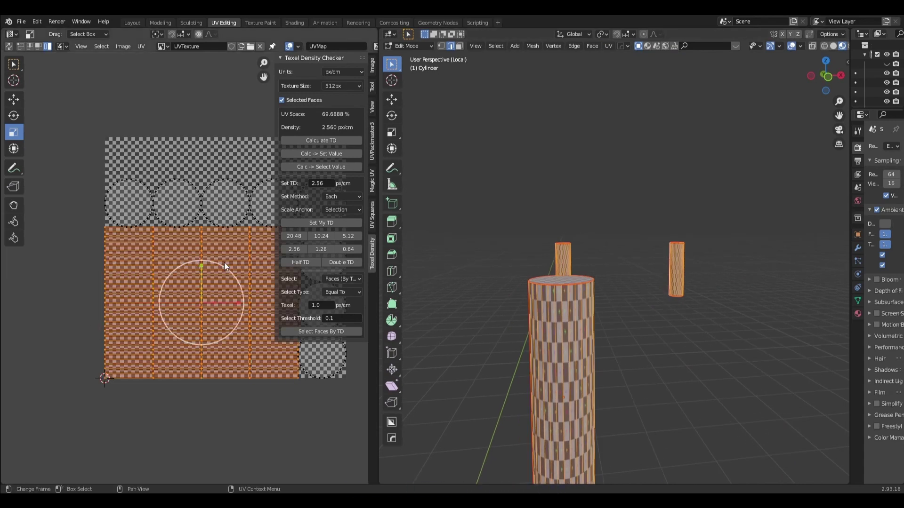
pyautogui.moveTo(224, 261); pyautogui.dragTo(167, 269, button='middle')
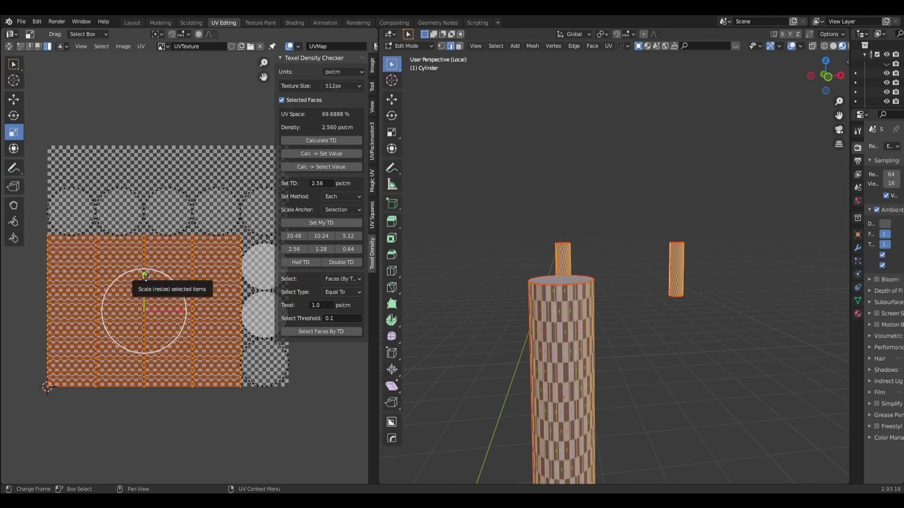
pyautogui.moveTo(144, 273)
pyautogui.mouseDown()
pyautogui.moveTo(144, 302)
pyautogui.moveTo(161, 312)
pyautogui.moveTo(142, 297)
pyautogui.moveTo(144, 239)
pyautogui.moveTo(144, 253)
pyautogui.mouseUp()
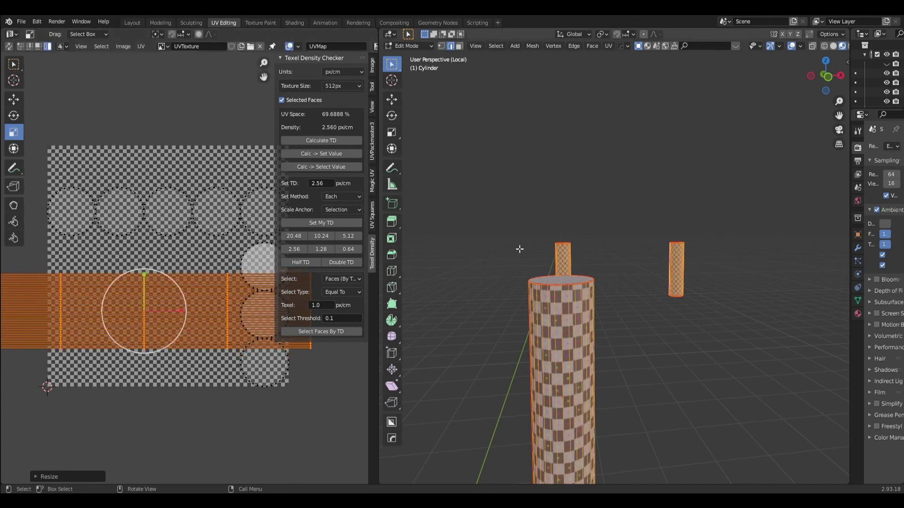
pyautogui.scroll(-4, 519, 249)
# Step: Set all cylinder islands to 5.12 px/cm texel density and pack them into the texture square
pyautogui.press('a')
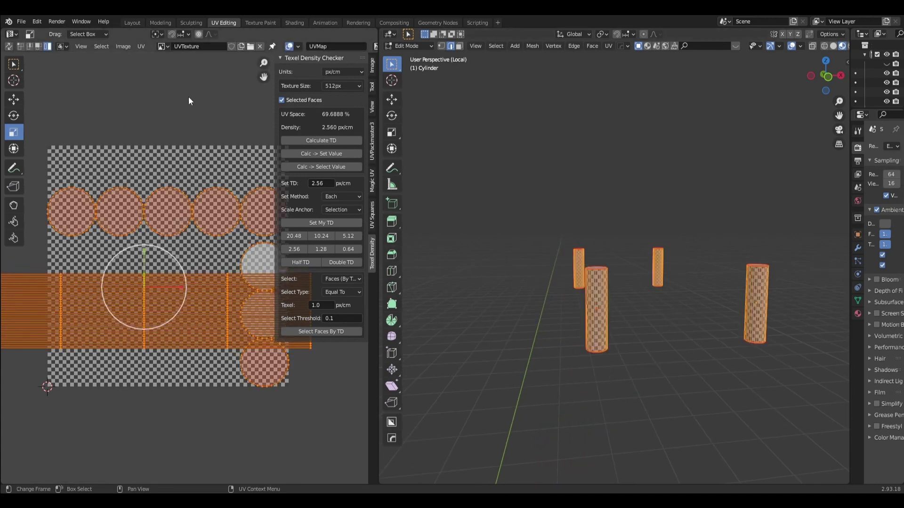
pyautogui.click(144, 45)
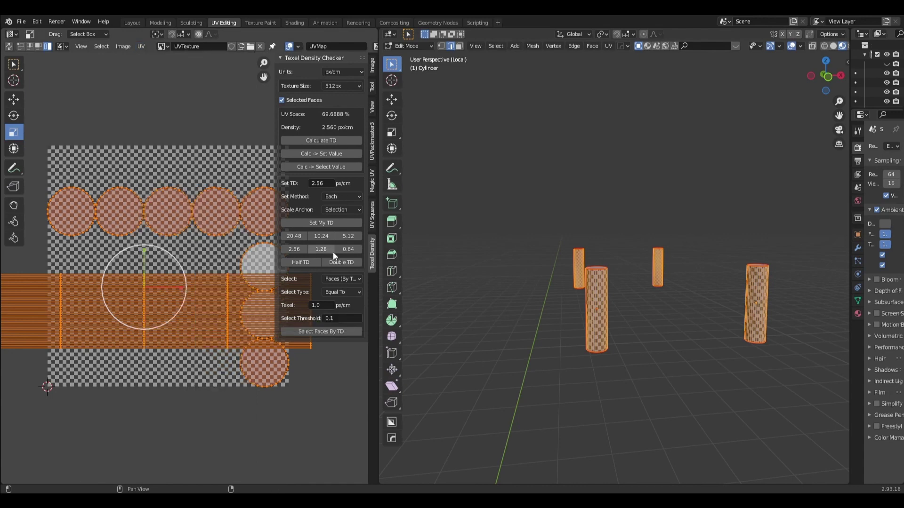
pyautogui.click(290, 249)
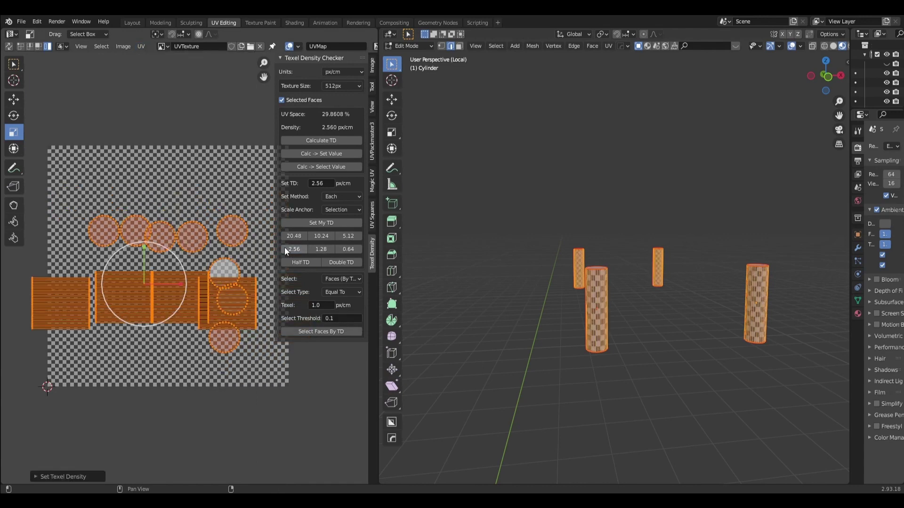
pyautogui.click(343, 253)
pyautogui.click(348, 235)
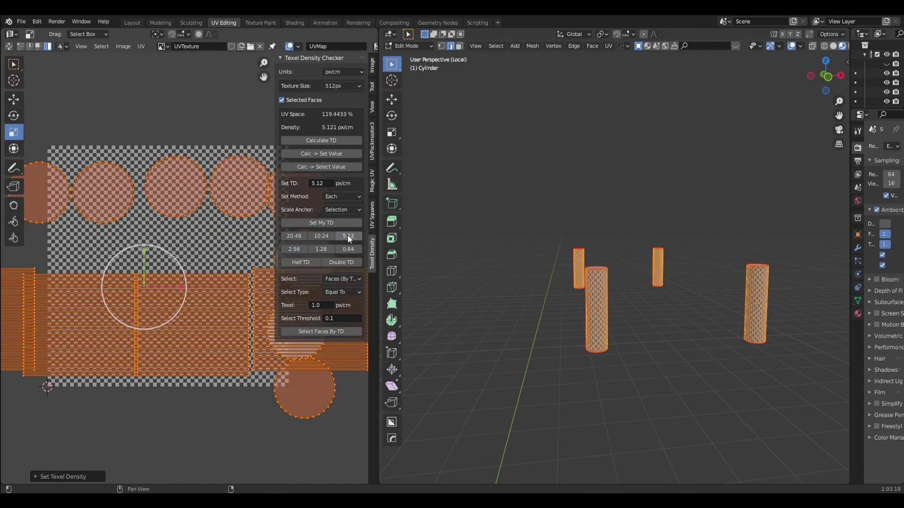
pyautogui.click(141, 46)
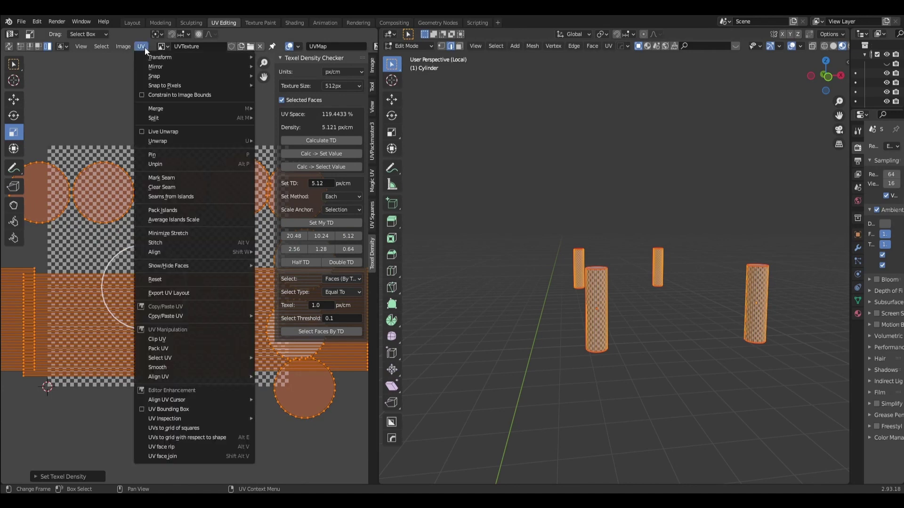
pyautogui.click(170, 348)
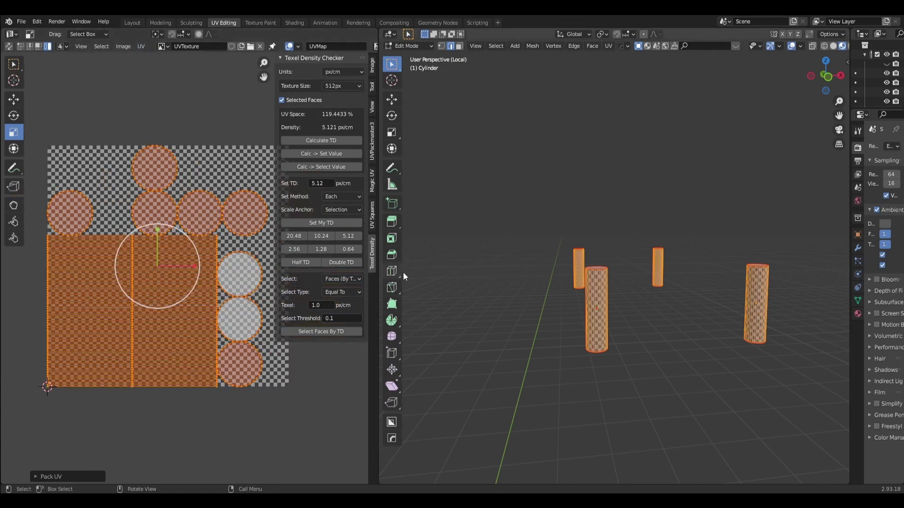
pyautogui.click(408, 46)
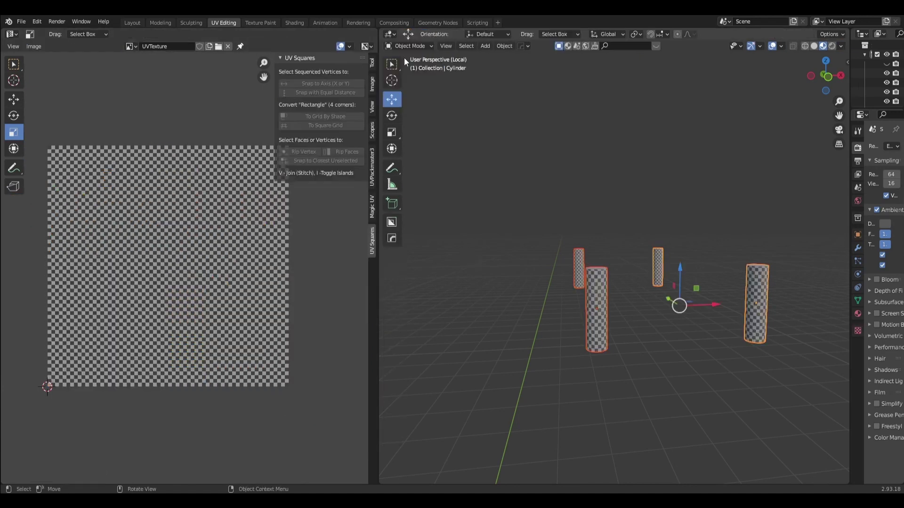
# Step: Return to Object Mode, exit local view, and isolate the small white block
pyautogui.click(507, 269)
pyautogui.moveTo(507, 269); pyautogui.dragTo(484, 284, button='middle')
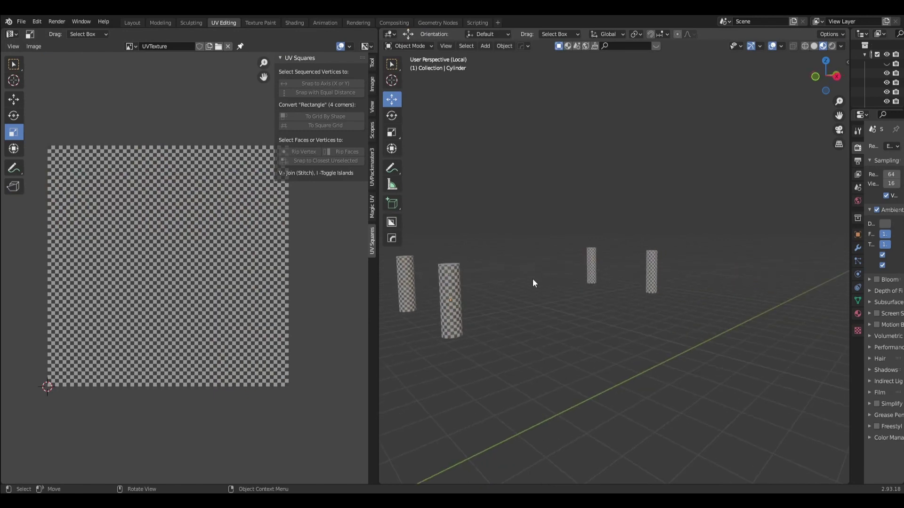
pyautogui.press('KP_Divide')
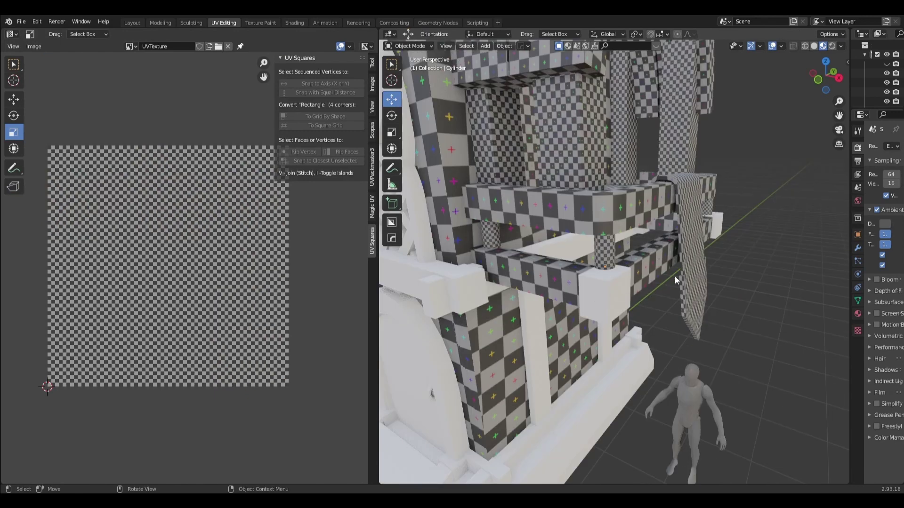
pyautogui.click(549, 249)
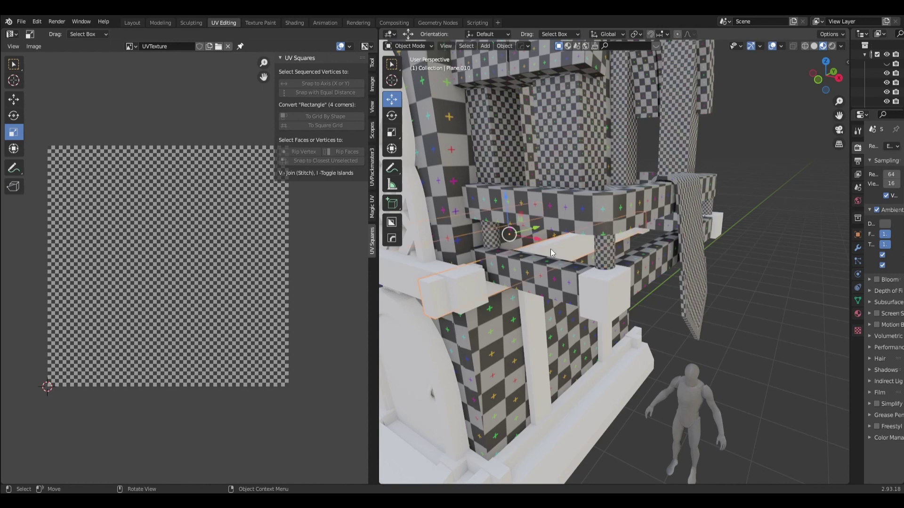
pyautogui.click(605, 295)
pyautogui.scroll(-3, 605, 295)
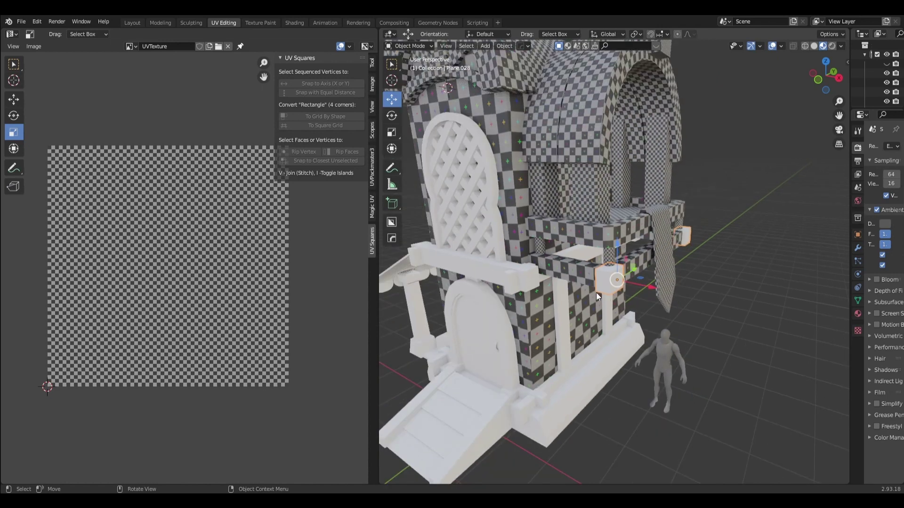
pyautogui.press('KP_Divide')
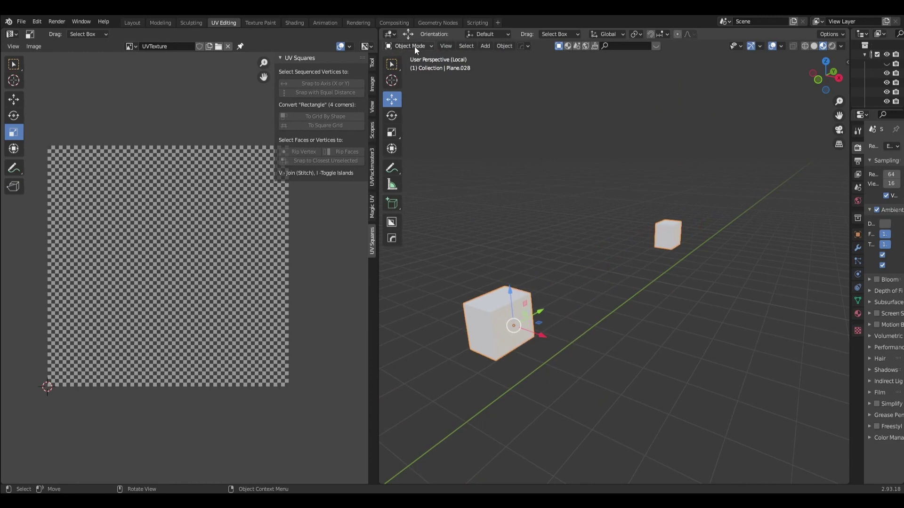
# Step: Link the long bar's checker material to the block and isolate the two small blocks
pyautogui.click(414, 46)
pyautogui.click(407, 66)
pyautogui.press('KP_Divide')
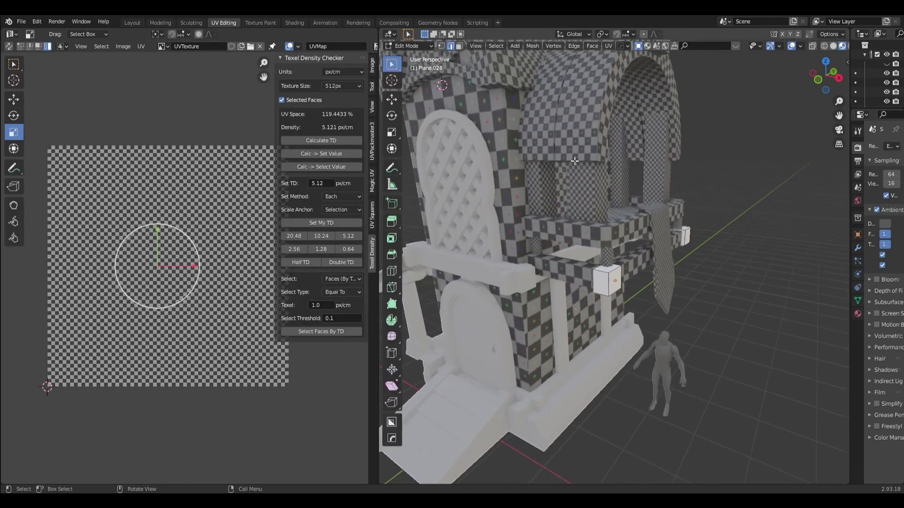
pyautogui.click(408, 46)
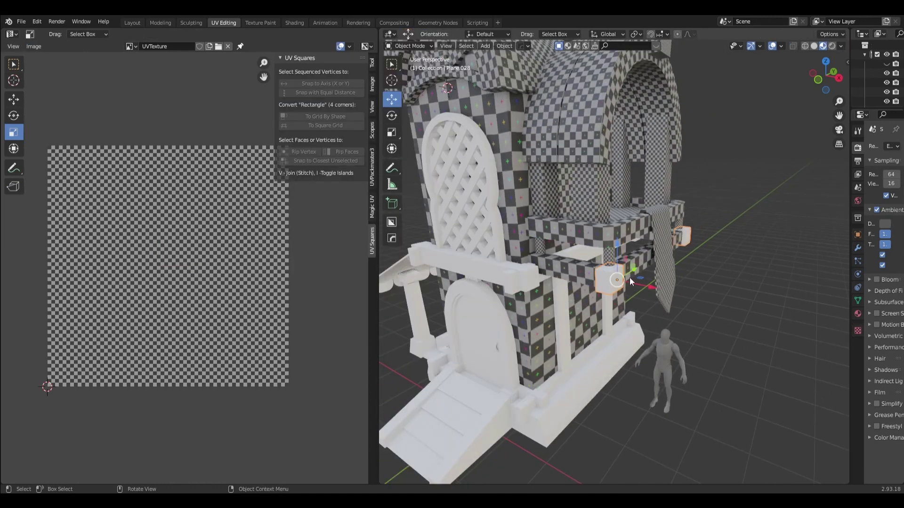
pyautogui.keyDown('shift'); pyautogui.click(587, 273); pyautogui.keyUp('shift')
pyautogui.hotkey('ctrl', 'l')
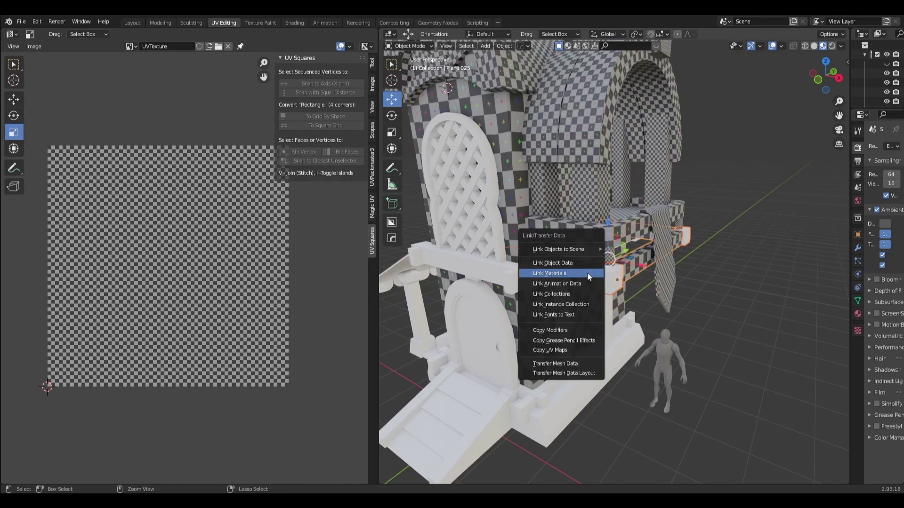
pyautogui.click(587, 273)
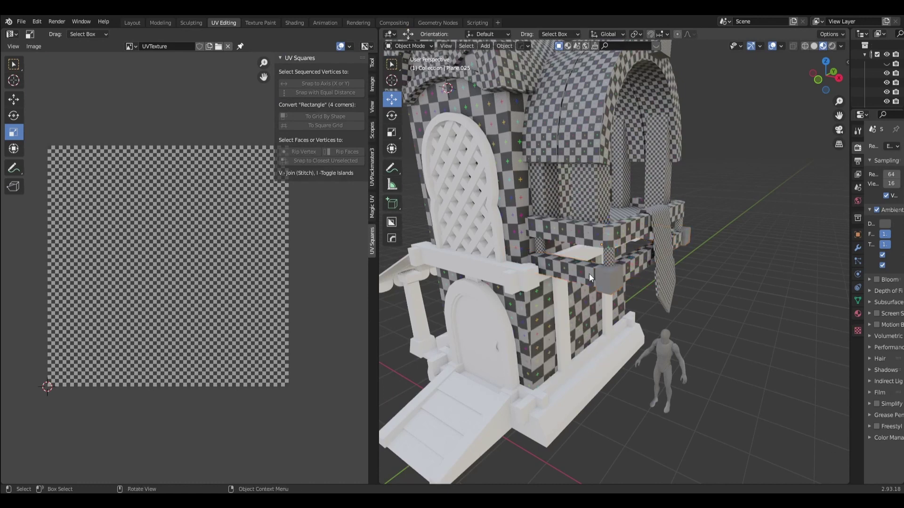
pyautogui.click(607, 281)
pyautogui.press('KP_Divide')
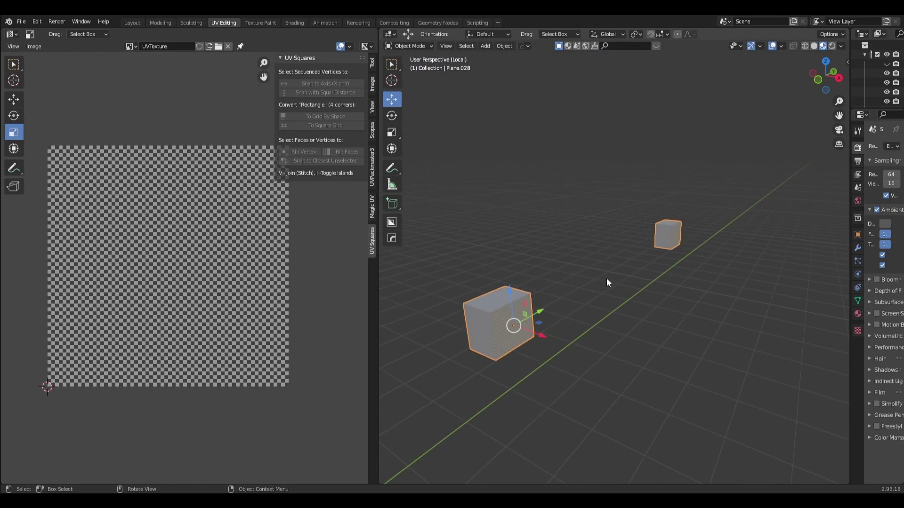
pyautogui.click(407, 45)
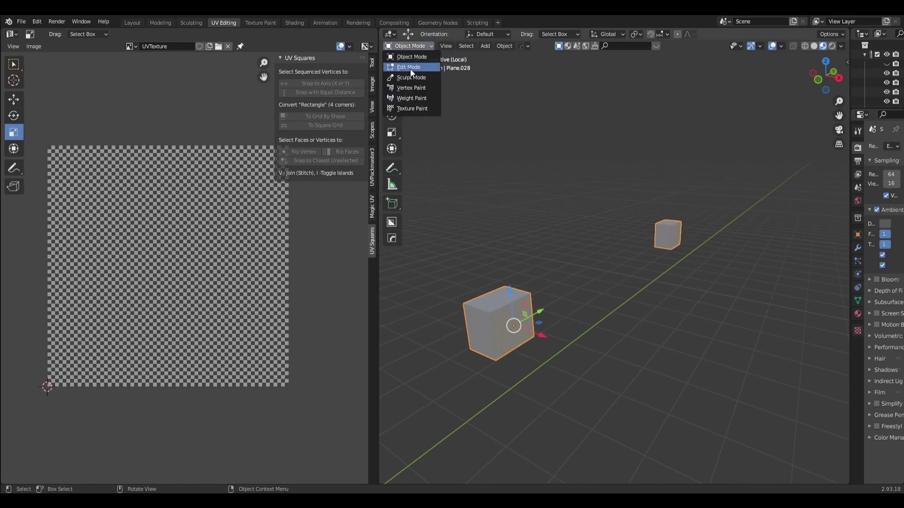
# Step: In Edit Mode, select the seam edges on both small cubes
pyautogui.click(409, 65)
pyautogui.moveTo(511, 194); pyautogui.dragTo(528, 221, button='middle')
pyautogui.click(542, 316)
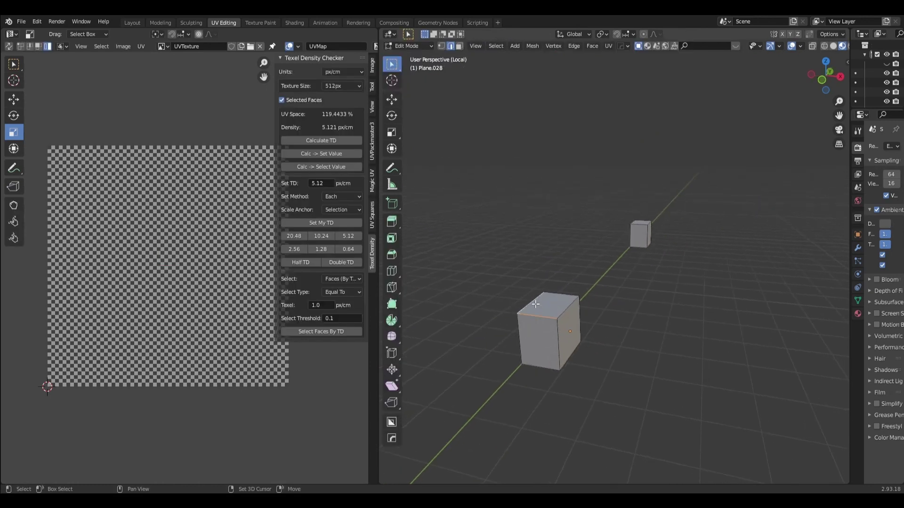
pyautogui.moveTo(585, 343)
pyautogui.mouseDown(button='middle')
pyautogui.moveTo(571, 294)
pyautogui.moveTo(612, 213)
pyautogui.mouseUp(button='middle')
pyautogui.keyDown('shift'); pyautogui.click(571, 292); pyautogui.keyUp('shift')
pyautogui.keyDown('shift'); pyautogui.click(553, 322); pyautogui.keyUp('shift')
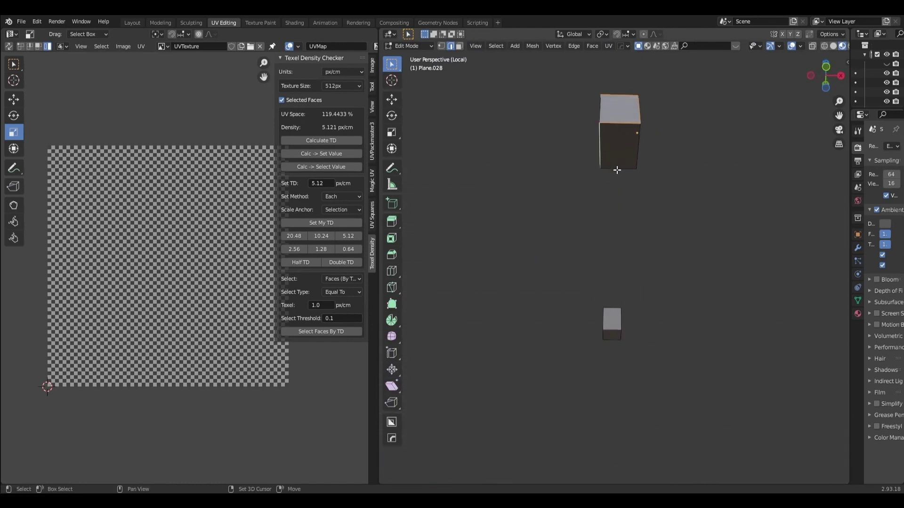
pyautogui.moveTo(616, 169)
pyautogui.mouseDown(button='middle')
pyautogui.moveTo(581, 238)
pyautogui.moveTo(579, 271)
pyautogui.moveTo(541, 264)
pyautogui.moveTo(485, 281)
pyautogui.mouseUp(button='middle')
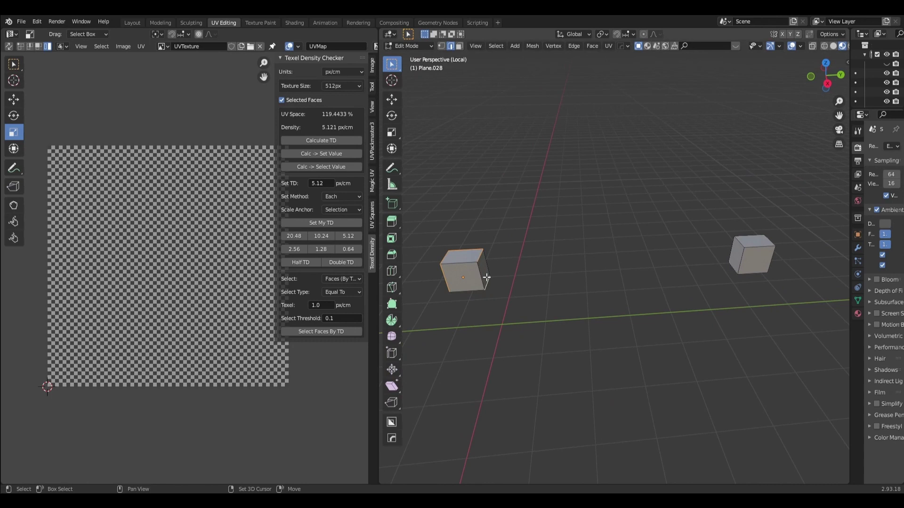
pyautogui.click(753, 236)
pyautogui.click(742, 260)
pyautogui.moveTo(745, 260)
pyautogui.mouseDown(button='middle')
pyautogui.moveTo(716, 262)
pyautogui.moveTo(699, 280)
pyautogui.mouseUp(button='middle')
pyautogui.keyDown('shift'); pyautogui.click(728, 292); pyautogui.keyUp('shift')
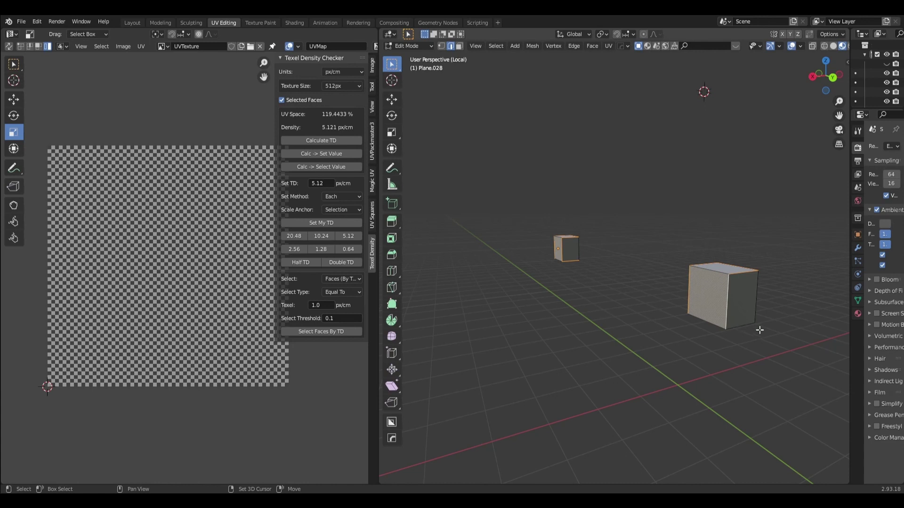
pyautogui.moveTo(747, 325)
pyautogui.mouseDown(button='middle')
pyautogui.moveTo(605, 323)
pyautogui.moveTo(536, 273)
pyautogui.moveTo(636, 296)
pyautogui.moveTo(679, 296)
pyautogui.mouseUp(button='middle')
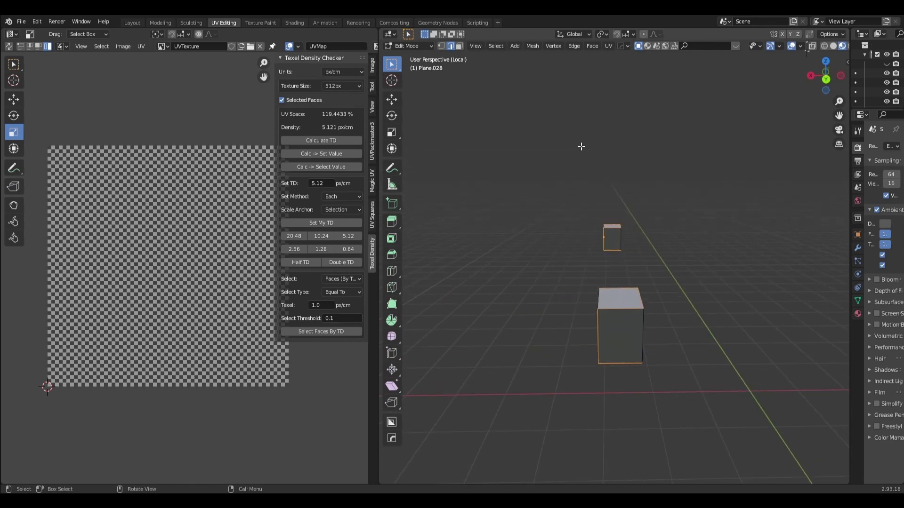
# Step: Mark the selected edges as seams, unwrap the cubes, and return to Object Mode
pyautogui.click(608, 46)
pyautogui.click(628, 158)
pyautogui.click(608, 46)
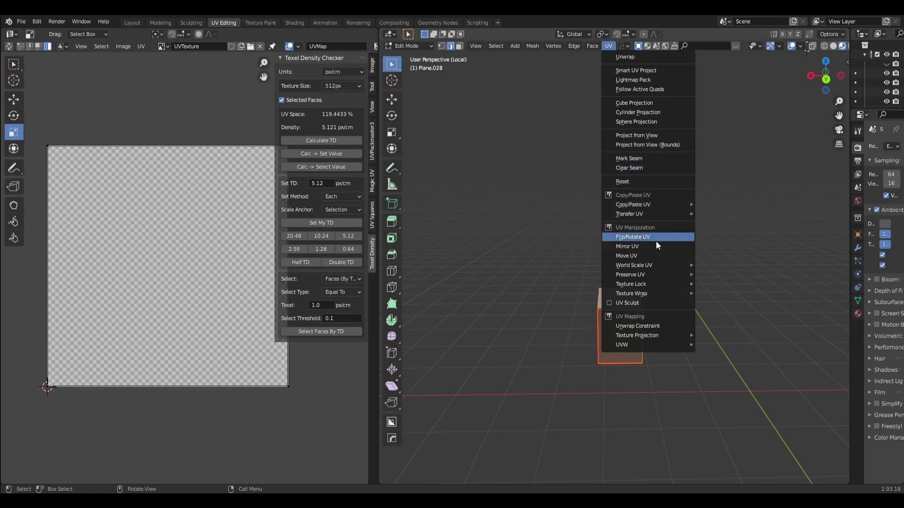
pyautogui.click(634, 57)
pyautogui.click(408, 45)
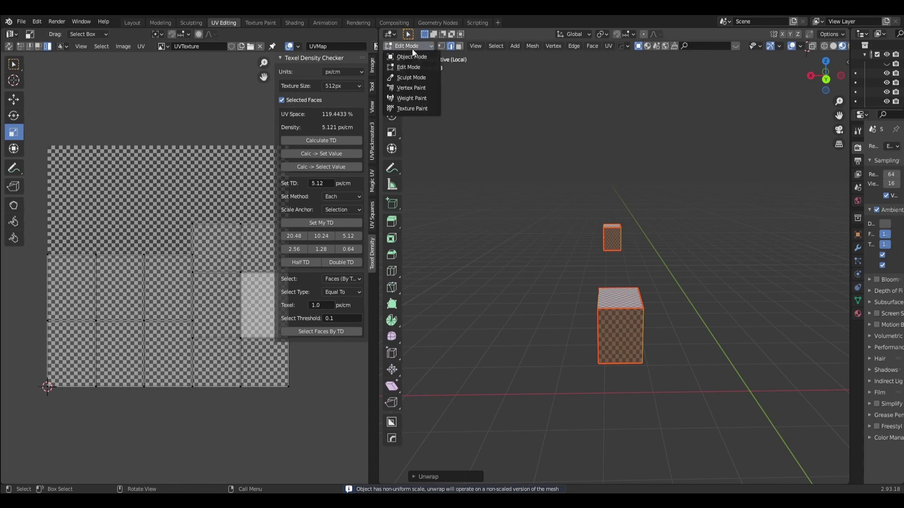
pyautogui.click(408, 57)
pyautogui.moveTo(549, 235); pyautogui.dragTo(595, 279, button='middle')
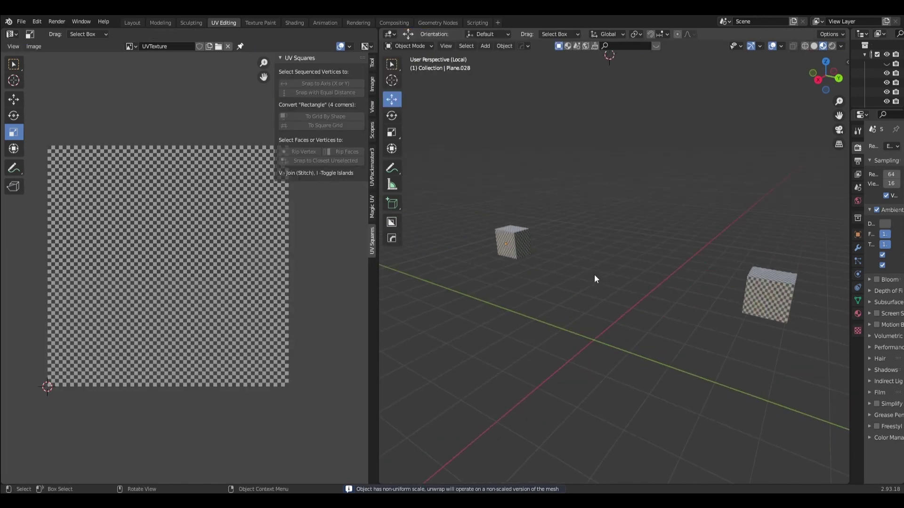
# Step: Exit local view, orbit the house, and select the checkered arched wall behind the pillars
pyautogui.press('KP_Divide')
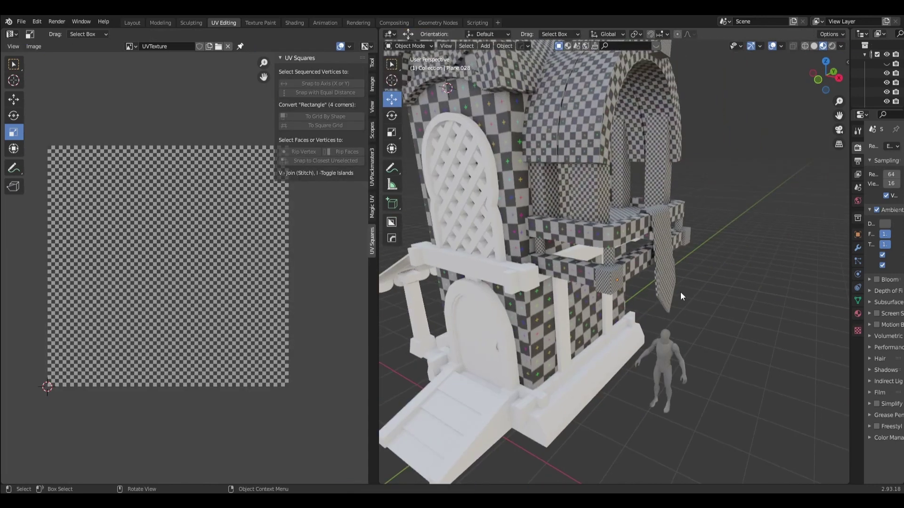
pyautogui.scroll(-2, 681, 295)
pyautogui.moveTo(680, 295); pyautogui.dragTo(727, 294, button='middle')
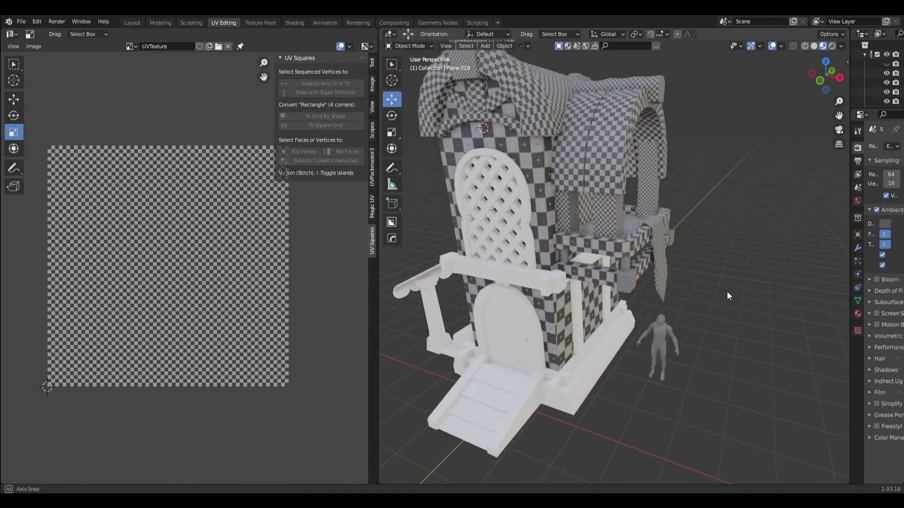
pyautogui.moveTo(655, 287); pyautogui.dragTo(619, 251, button='middle')
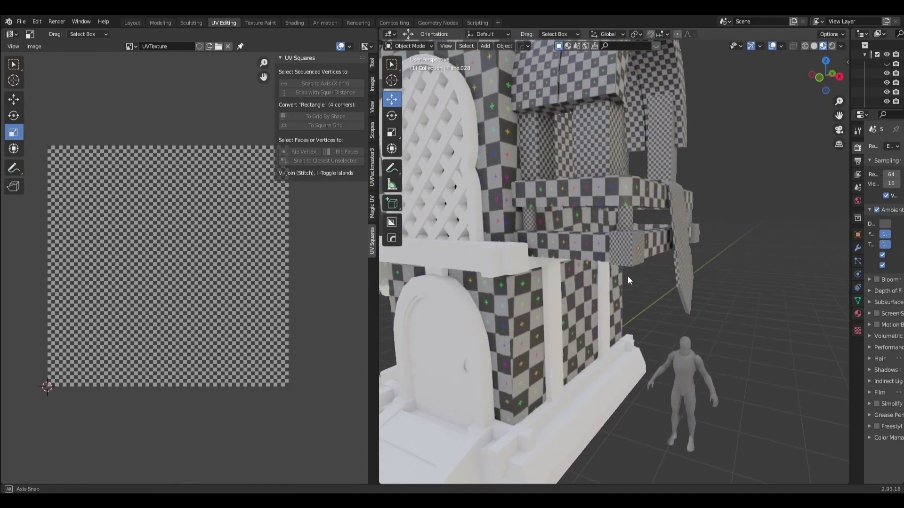
pyautogui.click(543, 266)
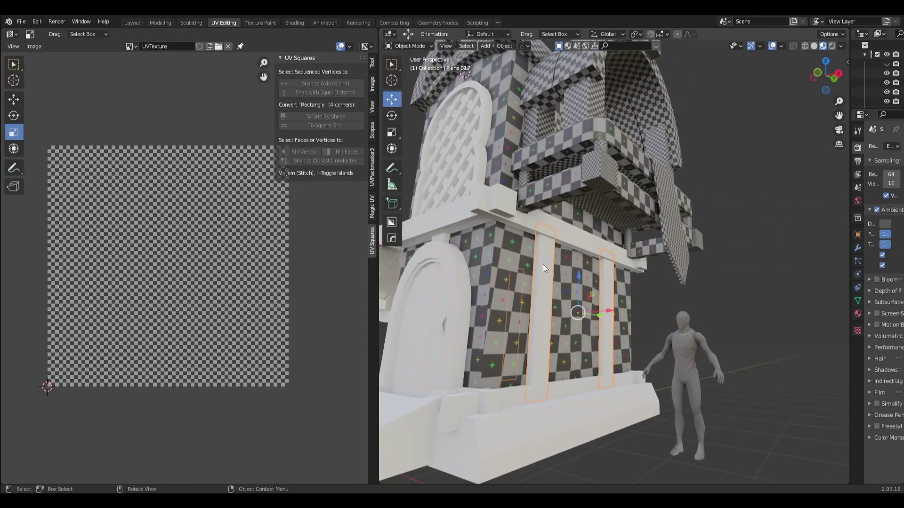
pyautogui.press('KP_Divide')
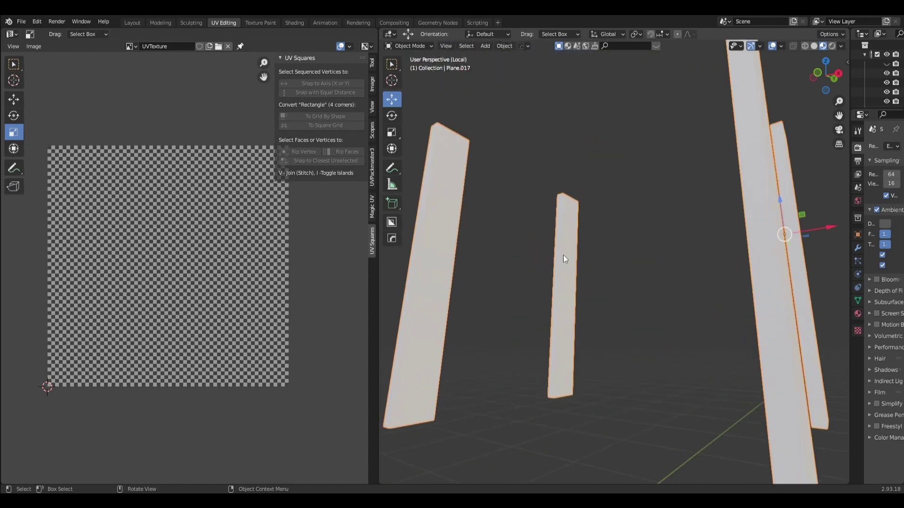
pyautogui.press('KP_Divide')
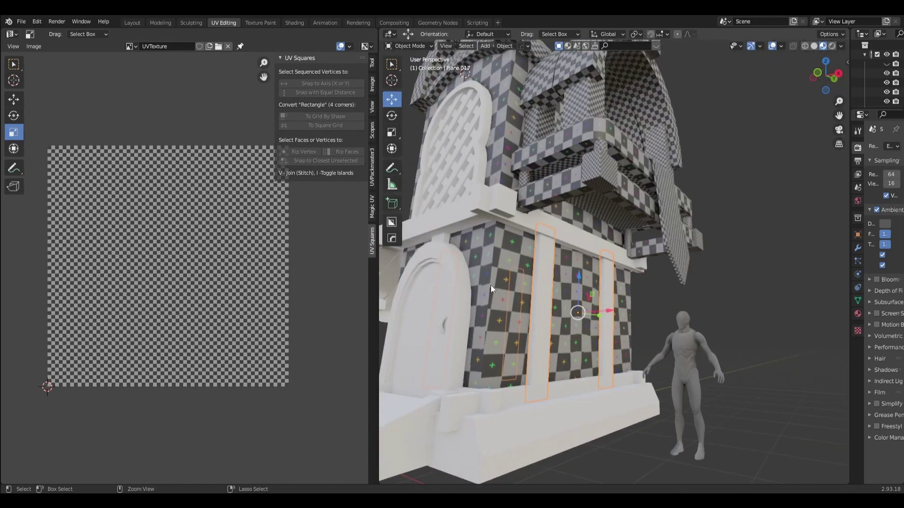
pyautogui.moveTo(496, 286)
pyautogui.mouseDown(button='middle')
pyautogui.moveTo(543, 321)
pyautogui.moveTo(492, 327)
pyautogui.moveTo(575, 329)
pyautogui.moveTo(517, 311)
pyautogui.mouseUp(button='middle')
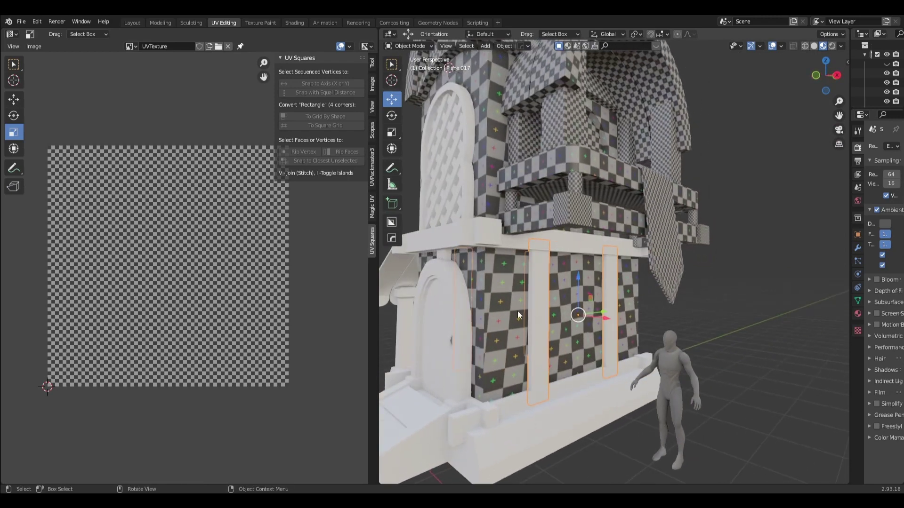
pyautogui.click(493, 300)
# Step: Isolate wall Plane.009, orbit around it, and switch it into Edit Mode
pyautogui.press('KP_Divide')
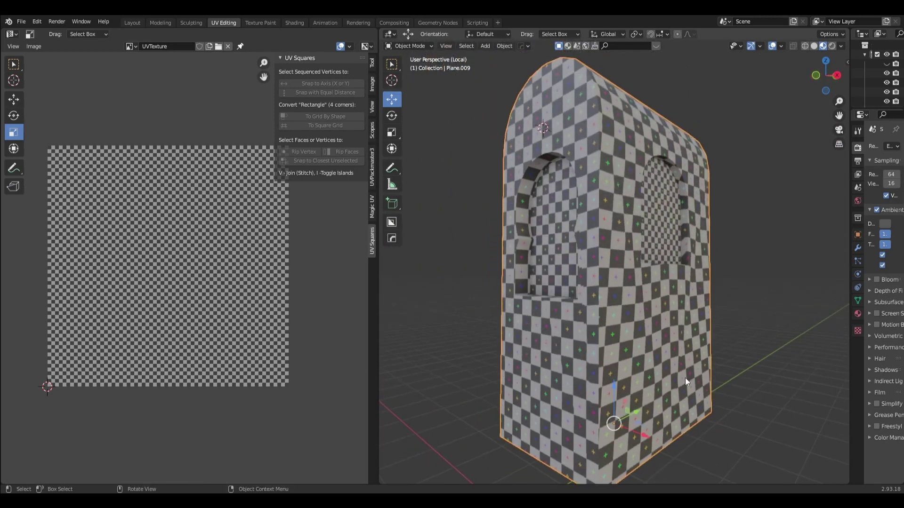
pyautogui.moveTo(685, 377)
pyautogui.mouseDown(button='middle')
pyautogui.moveTo(674, 378)
pyautogui.moveTo(682, 411)
pyautogui.moveTo(642, 369)
pyautogui.moveTo(634, 377)
pyautogui.mouseUp(button='middle')
pyautogui.scroll(-1, 665, 345)
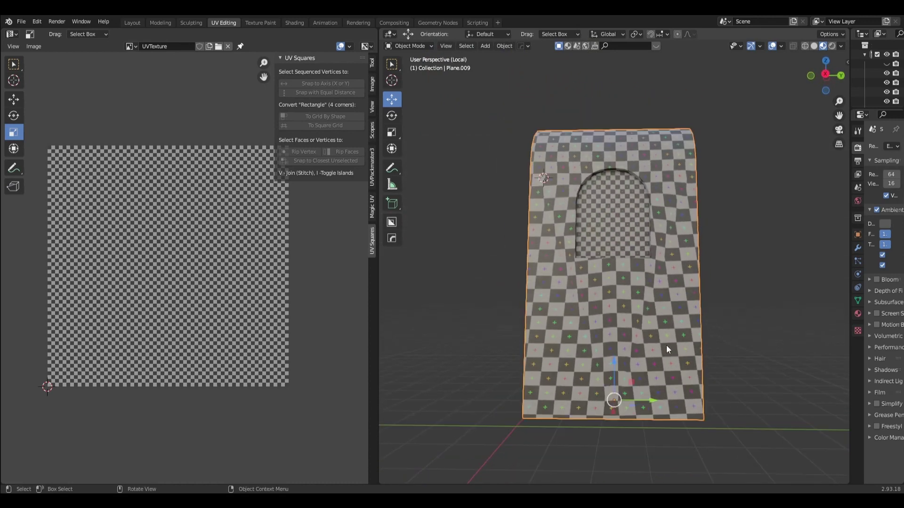
pyautogui.moveTo(666, 345); pyautogui.dragTo(725, 374, button='middle')
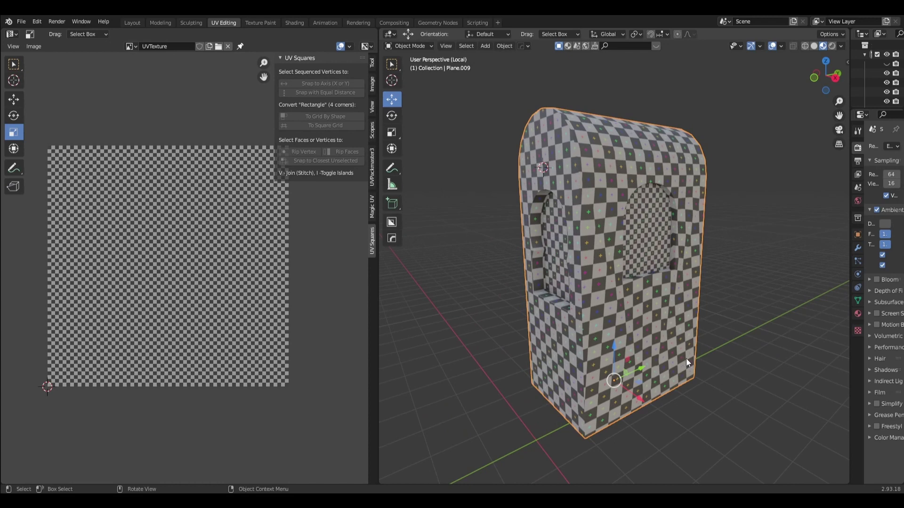
pyautogui.click(405, 46)
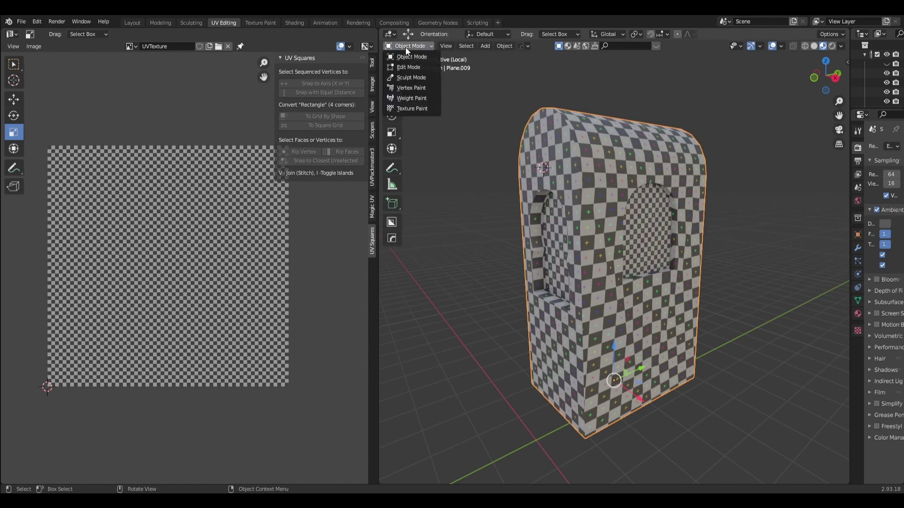
pyautogui.click(404, 66)
pyautogui.moveTo(474, 264); pyautogui.dragTo(464, 263, button='middle')
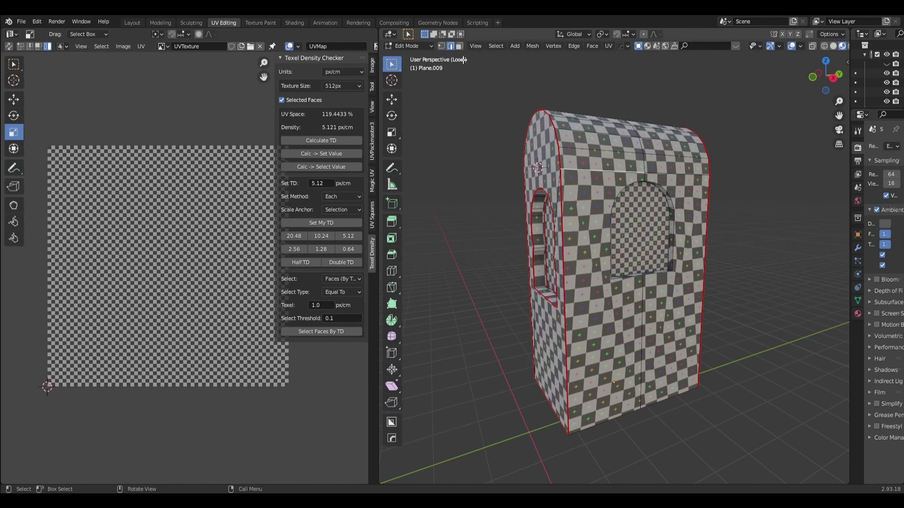
# Step: Re-project the wall's two front faces with Project From View from the side view
pyautogui.click(460, 46)
pyautogui.click(603, 189)
pyautogui.keyDown('shift'); pyautogui.click(676, 188); pyautogui.keyUp('shift')
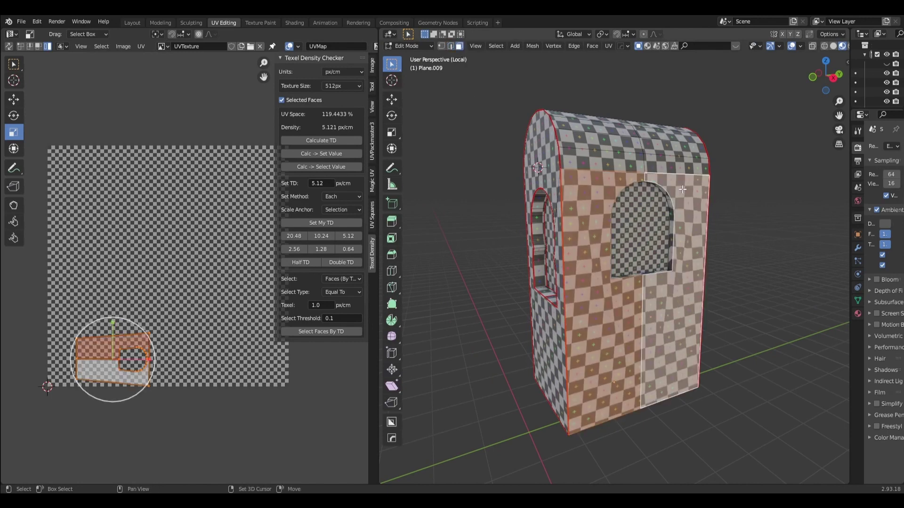
pyautogui.click(833, 78)
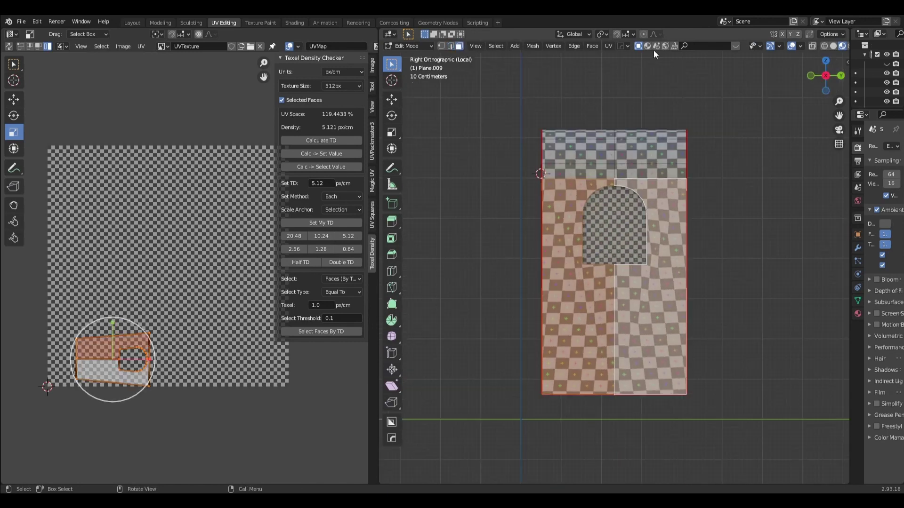
pyautogui.click(608, 47)
pyautogui.click(640, 133)
# Step: Select the wall's side and top strip faces and view them from the left
pyautogui.click(731, 204)
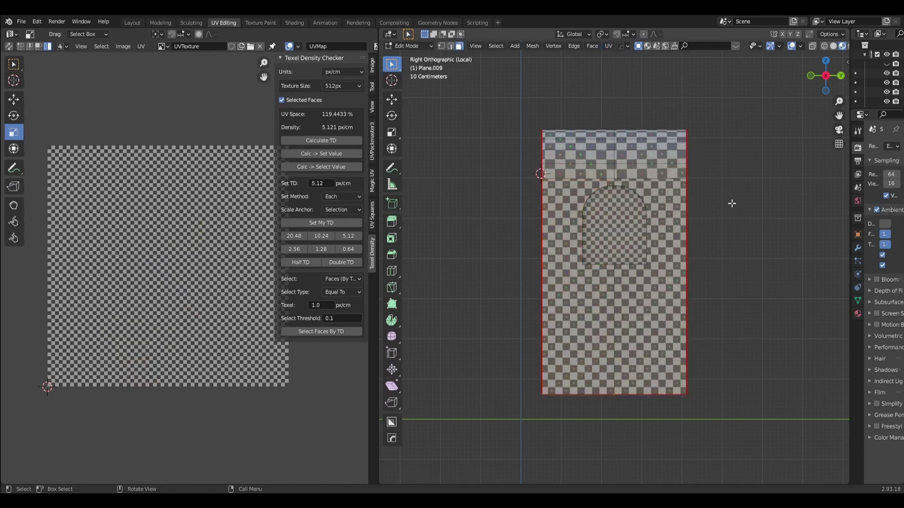
pyautogui.moveTo(712, 253); pyautogui.dragTo(424, 270, button='middle')
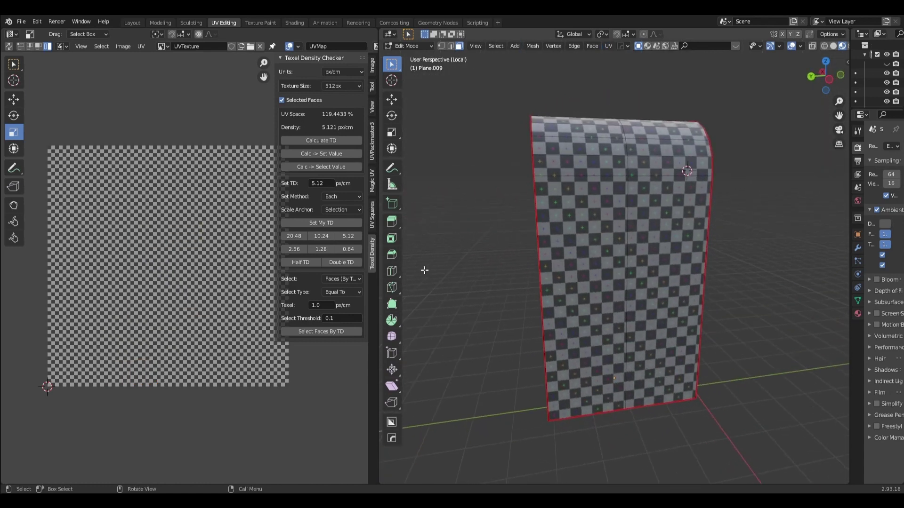
pyautogui.click(685, 214)
pyautogui.keyDown('shift'); pyautogui.click(583, 216); pyautogui.keyUp('shift')
pyautogui.keyDown('shift'); pyautogui.click(580, 152); pyautogui.keyUp('shift')
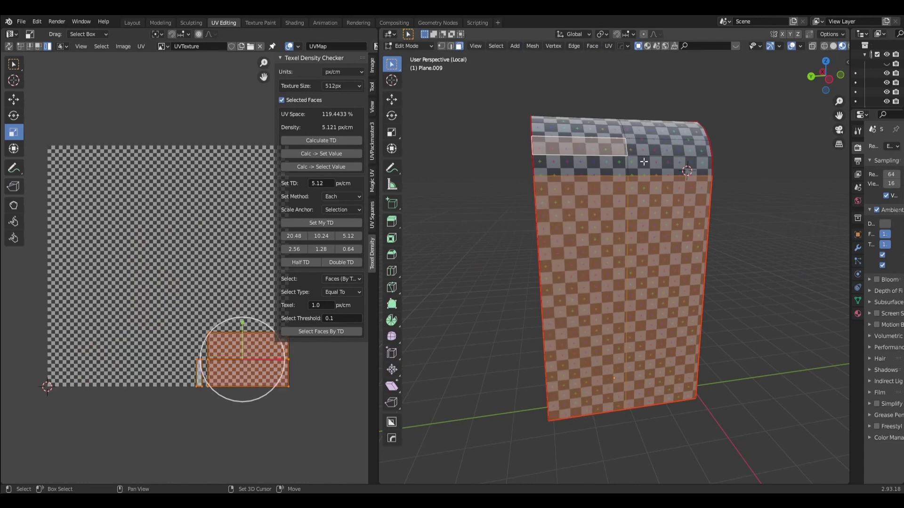
pyautogui.keyDown('shift'); pyautogui.click(644, 163); pyautogui.keyUp('shift')
pyautogui.keyDown('shift'); pyautogui.click(606, 168); pyautogui.keyUp('shift')
pyautogui.moveTo(606, 169); pyautogui.dragTo(800, 102, button='middle')
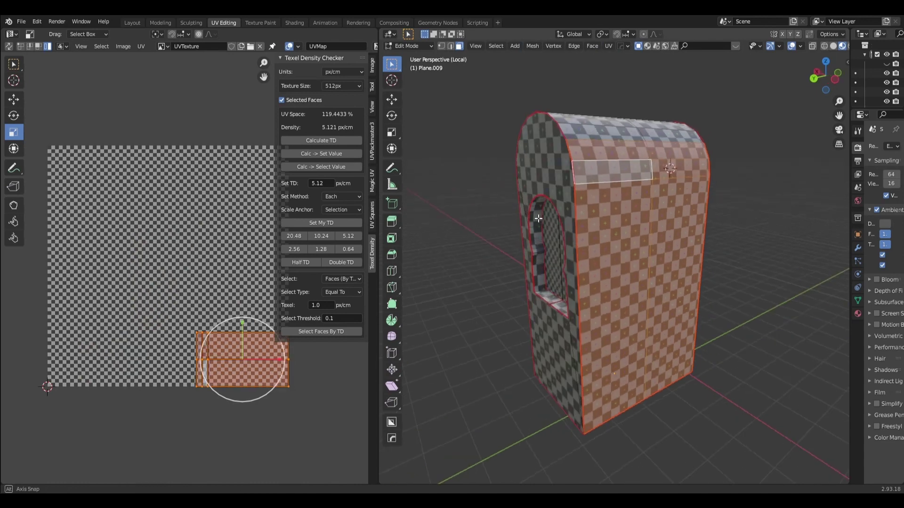
pyautogui.click(830, 80)
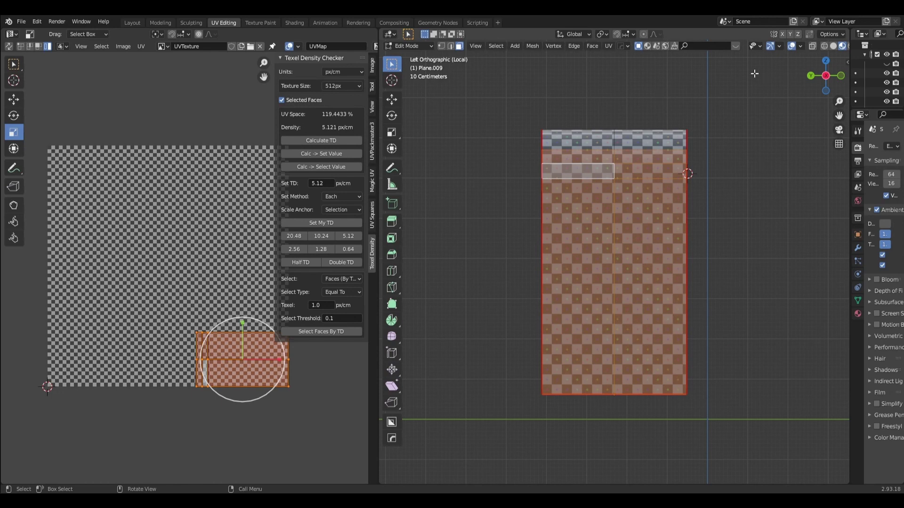
# Step: Cylinder-project UVs for the selected top trim faces of the wall
pyautogui.click(609, 47)
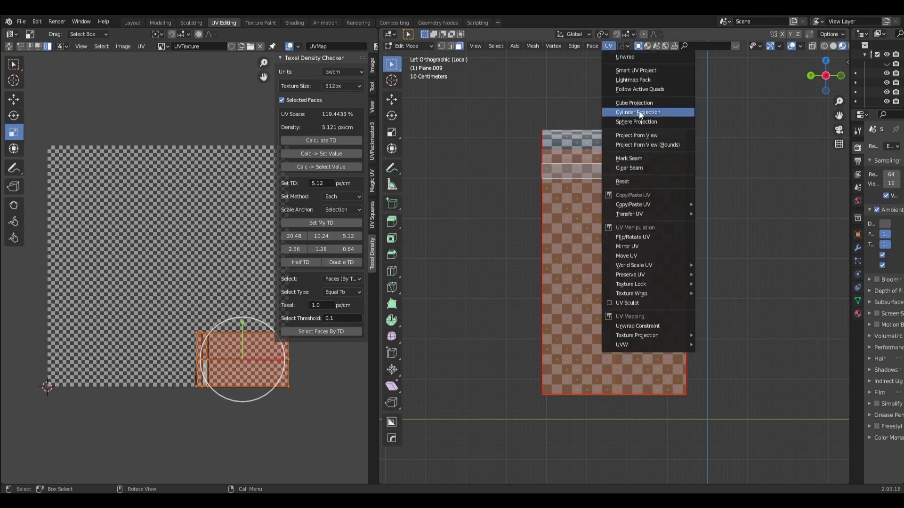
pyautogui.click(653, 135)
pyautogui.hotkey('alt', 'a')
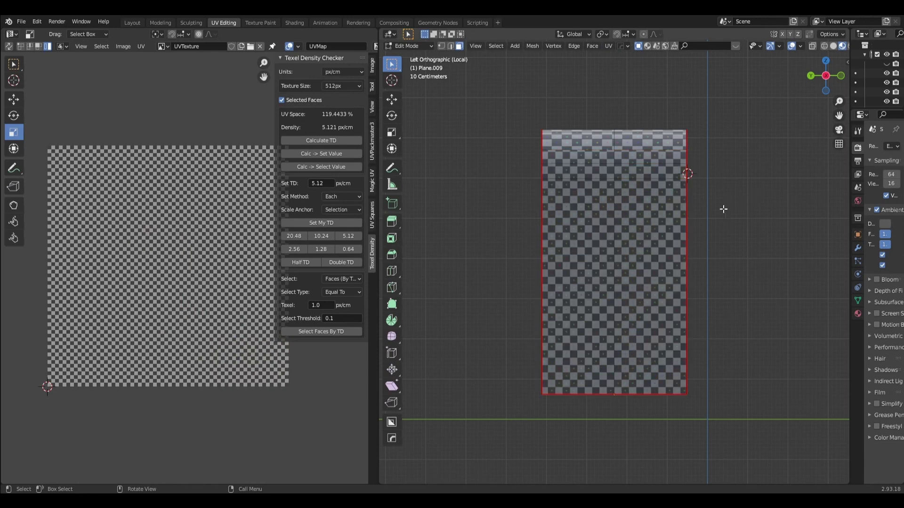
# Step: In Right Ortho, project the top-row and lower side faces from view
pyautogui.moveTo(720, 208)
pyautogui.mouseDown(button='middle')
pyautogui.moveTo(797, 227)
pyautogui.moveTo(572, 91)
pyautogui.mouseUp(button='middle')
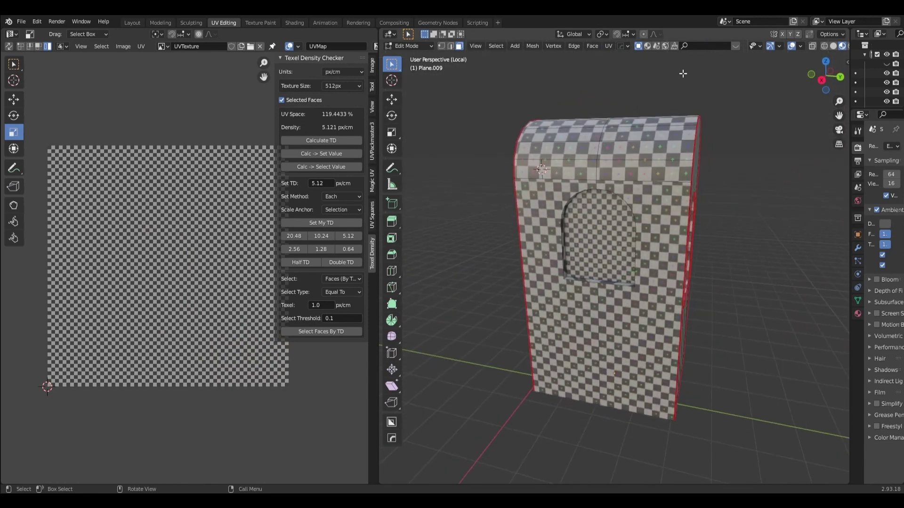
pyautogui.click(825, 80)
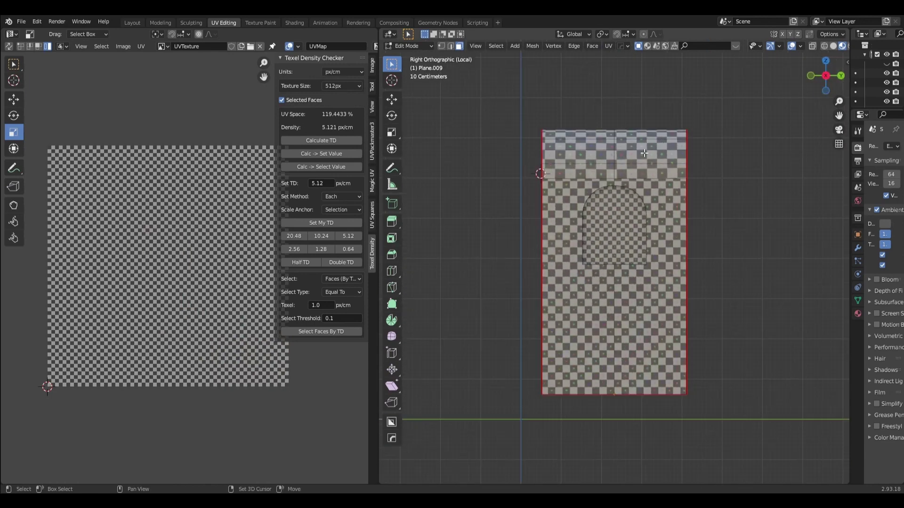
pyautogui.keyDown('shift'); pyautogui.click(624, 155); pyautogui.keyUp('shift')
pyautogui.keyDown('shift'); pyautogui.click(588, 153); pyautogui.keyUp('shift')
pyautogui.keyDown('shift'); pyautogui.click(650, 141); pyautogui.keyUp('shift')
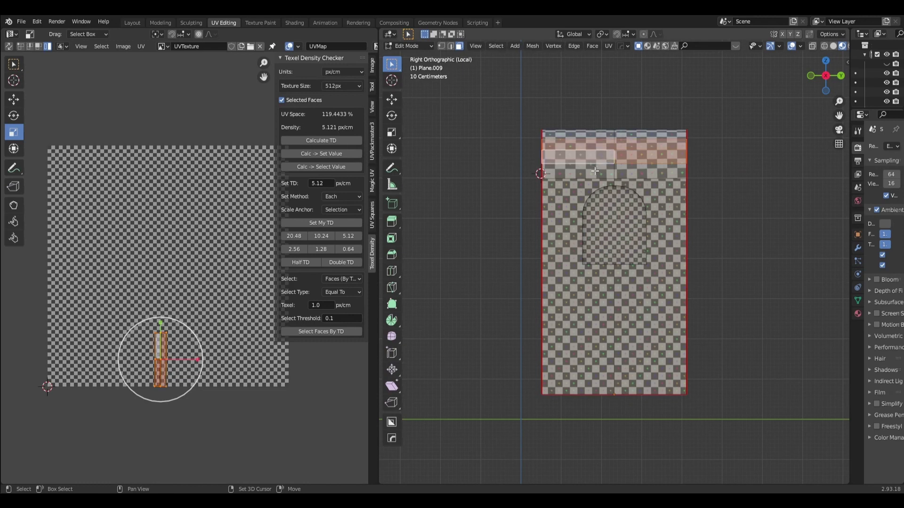
pyautogui.keyDown('shift'); pyautogui.click(578, 171); pyautogui.keyUp('shift')
pyautogui.keyDown('shift'); pyautogui.click(649, 203); pyautogui.keyUp('shift')
pyautogui.keyDown('shift'); pyautogui.click(570, 282); pyautogui.keyUp('shift')
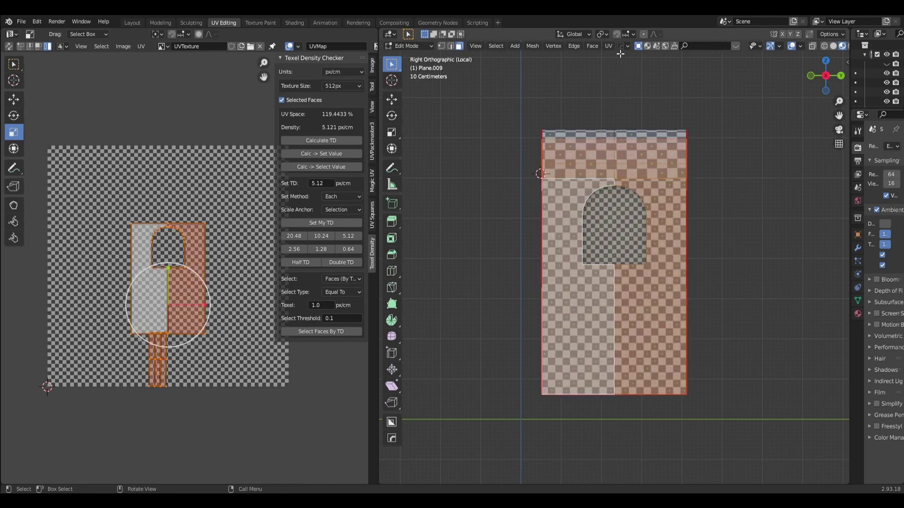
pyautogui.click(608, 46)
pyautogui.click(633, 135)
pyautogui.hotkey('alt', 'a')
# Step: Select the face loops along the curved top strip of the arch
pyautogui.moveTo(634, 136)
pyautogui.mouseDown(button='middle')
pyautogui.moveTo(752, 205)
pyautogui.moveTo(748, 196)
pyautogui.mouseUp(button='middle')
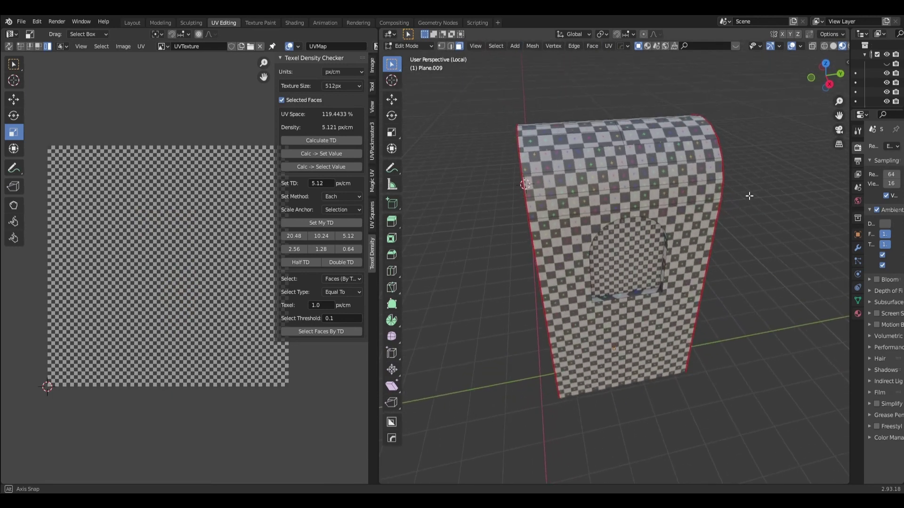
pyautogui.keyDown('alt'); pyautogui.click(687, 154); pyautogui.keyUp('alt')
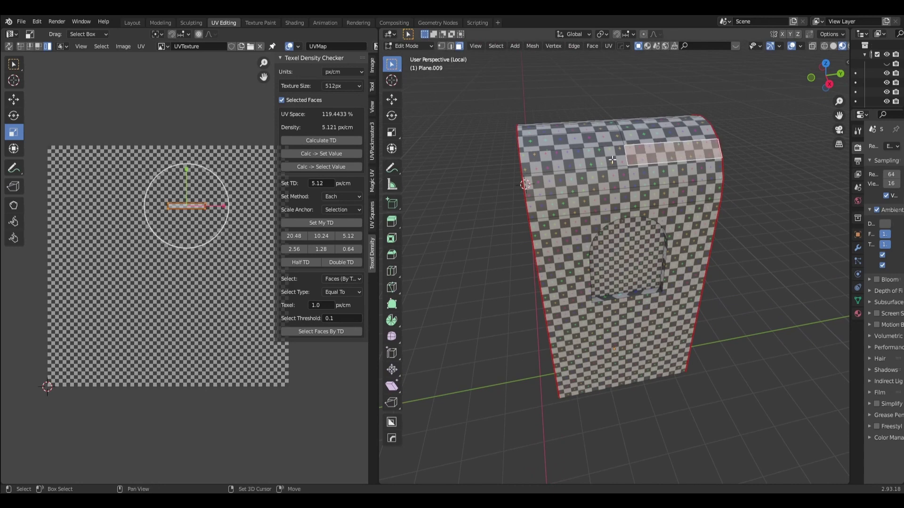
pyautogui.keyDown('alt'); pyautogui.click(610, 136); pyautogui.keyUp('alt')
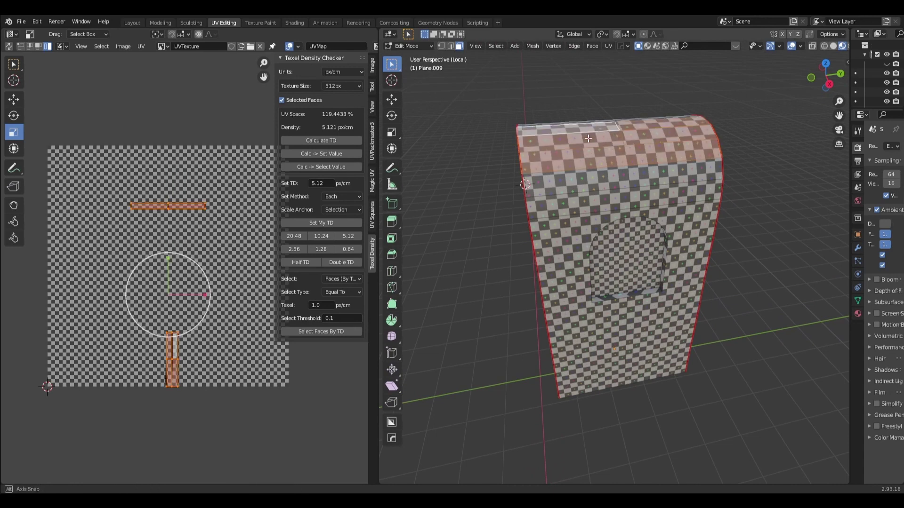
pyautogui.moveTo(615, 125); pyautogui.dragTo(594, 209, button='middle')
pyautogui.keyDown('alt'); pyautogui.keyDown('shift'); pyautogui.click(594, 209); pyautogui.keyUp('shift'); pyautogui.keyUp('alt')
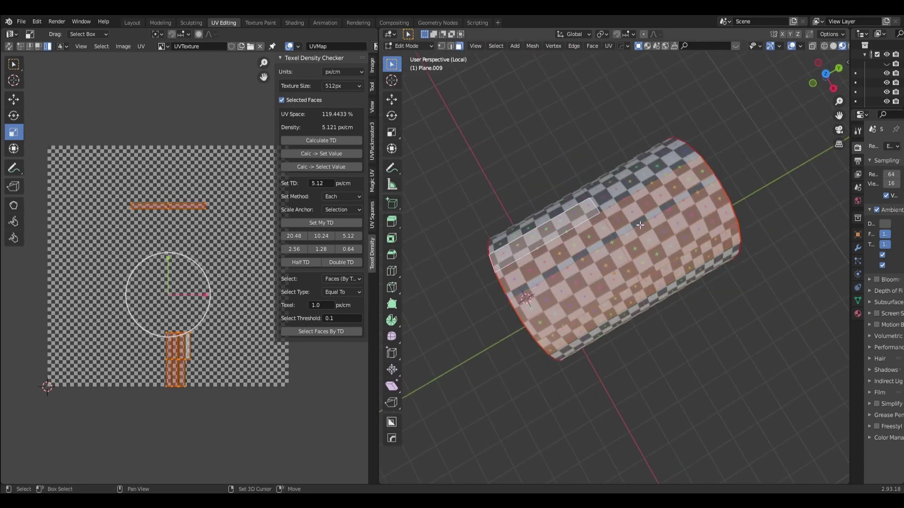
pyautogui.keyDown('alt'); pyautogui.keyDown('shift'); pyautogui.click(607, 241); pyautogui.keyUp('shift'); pyautogui.keyUp('alt')
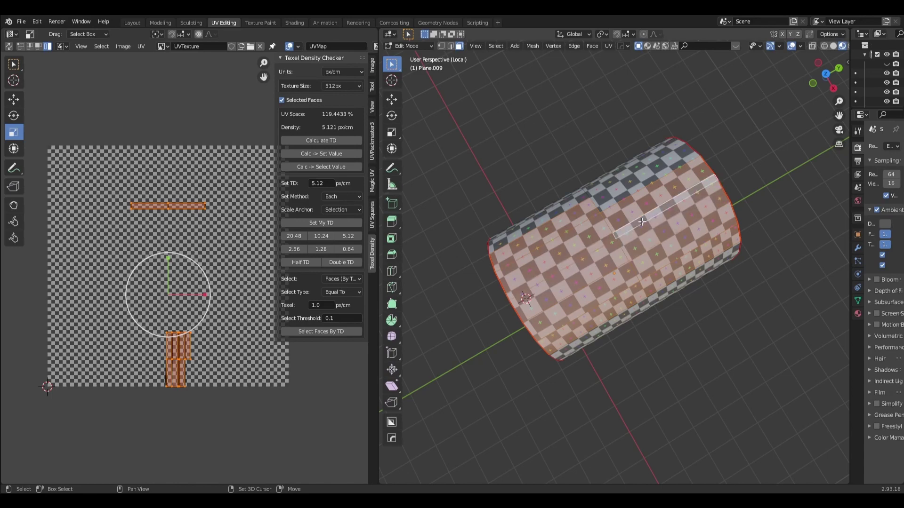
pyautogui.moveTo(607, 241); pyautogui.dragTo(740, 191, button='middle')
pyautogui.keyDown('alt'); pyautogui.keyDown('shift'); pyautogui.click(578, 165); pyautogui.keyUp('shift'); pyautogui.keyUp('alt')
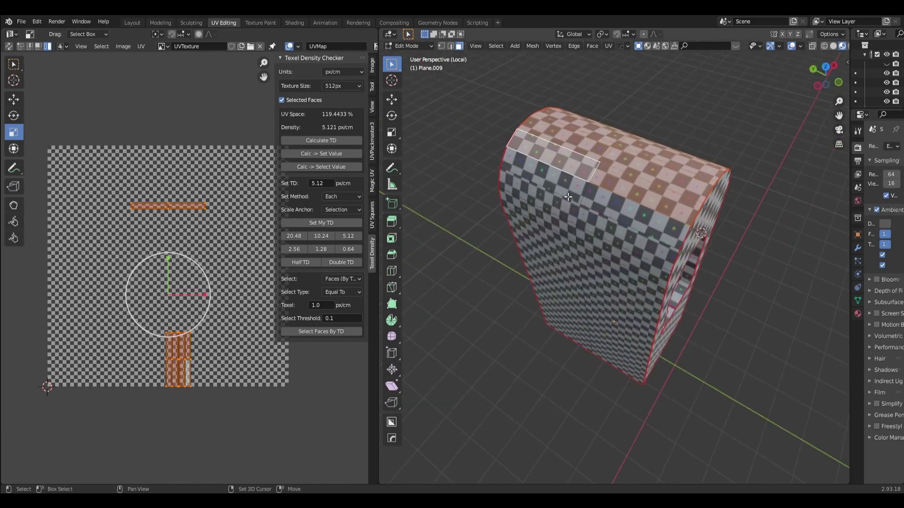
pyautogui.keyDown('alt'); pyautogui.keyDown('shift'); pyautogui.click(567, 197); pyautogui.keyUp('shift'); pyautogui.keyUp('alt')
pyautogui.keyDown('alt'); pyautogui.keyDown('shift'); pyautogui.click(617, 208); pyautogui.keyUp('shift'); pyautogui.keyUp('alt')
pyautogui.moveTo(739, 214)
pyautogui.mouseDown(button='middle')
pyautogui.moveTo(671, 175)
pyautogui.moveTo(681, 243)
pyautogui.mouseUp(button='middle')
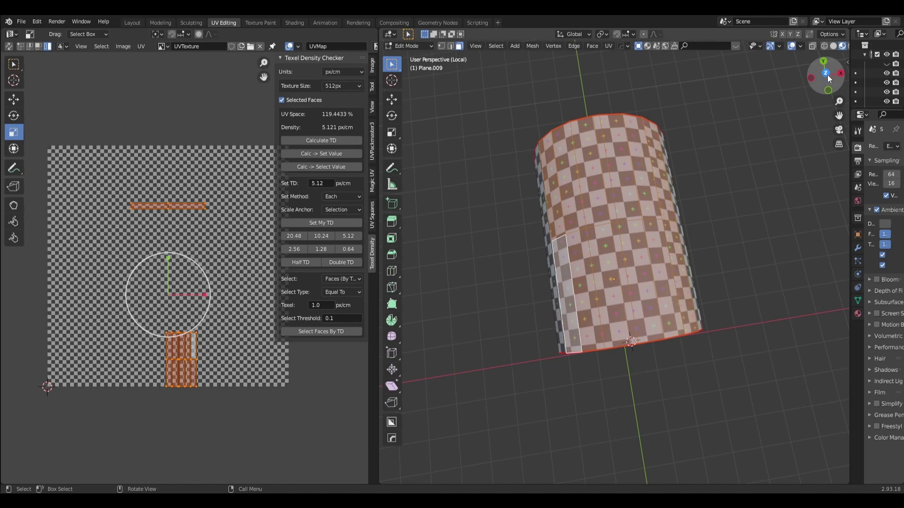
# Step: Project the curved top faces from Top Ortho view
pyautogui.click(827, 75)
pyautogui.click(608, 46)
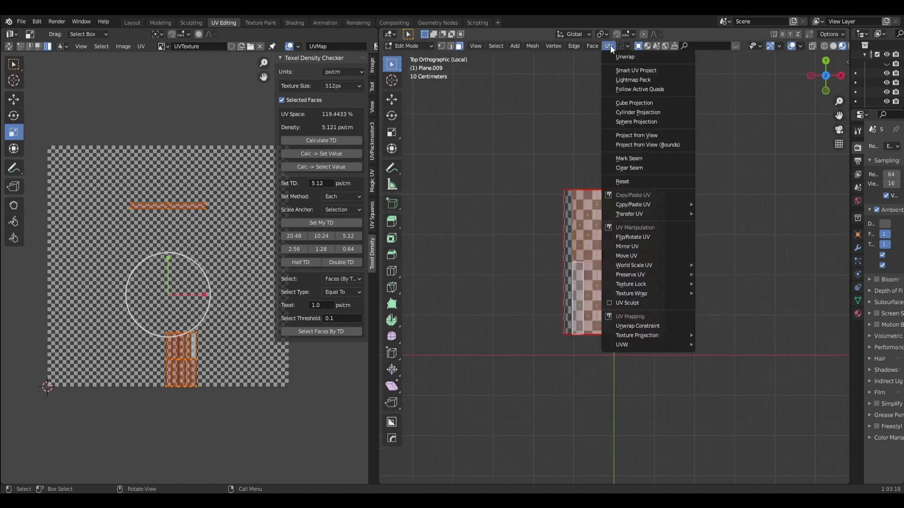
pyautogui.click(646, 135)
pyautogui.click(735, 210)
# Step: Project the arched wall's front faces from Front Ortho view
pyautogui.moveTo(735, 210)
pyautogui.mouseDown(button='middle')
pyautogui.moveTo(781, 134)
pyautogui.moveTo(729, 110)
pyautogui.mouseUp(button='middle')
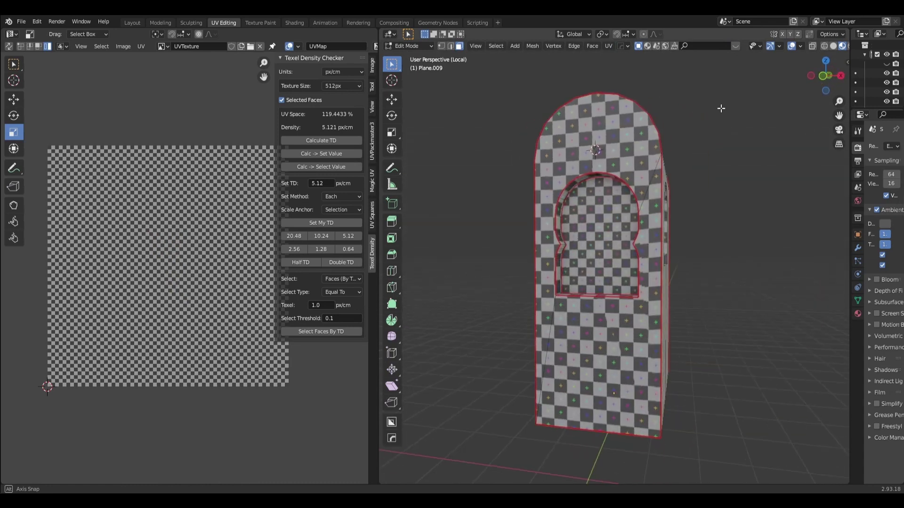
pyautogui.click(818, 84)
pyautogui.click(632, 168)
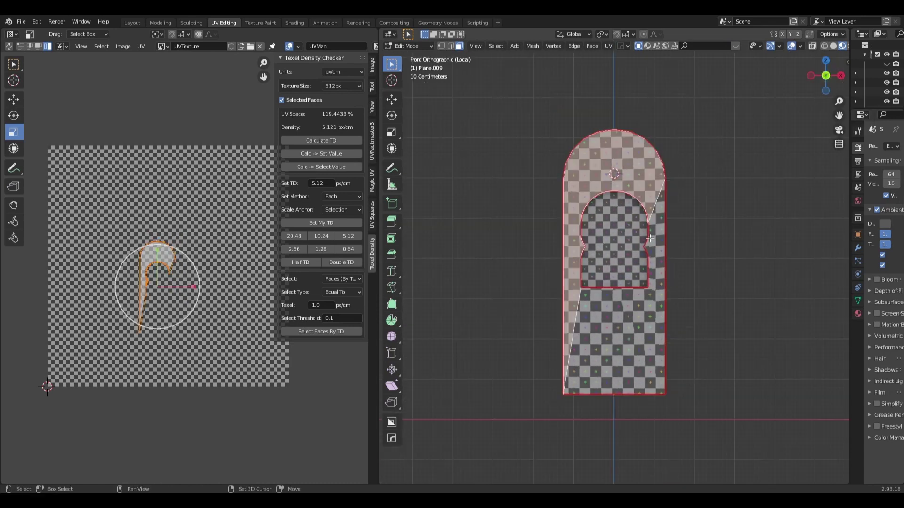
pyautogui.keyDown('shift'); pyautogui.click(651, 242); pyautogui.keyUp('shift')
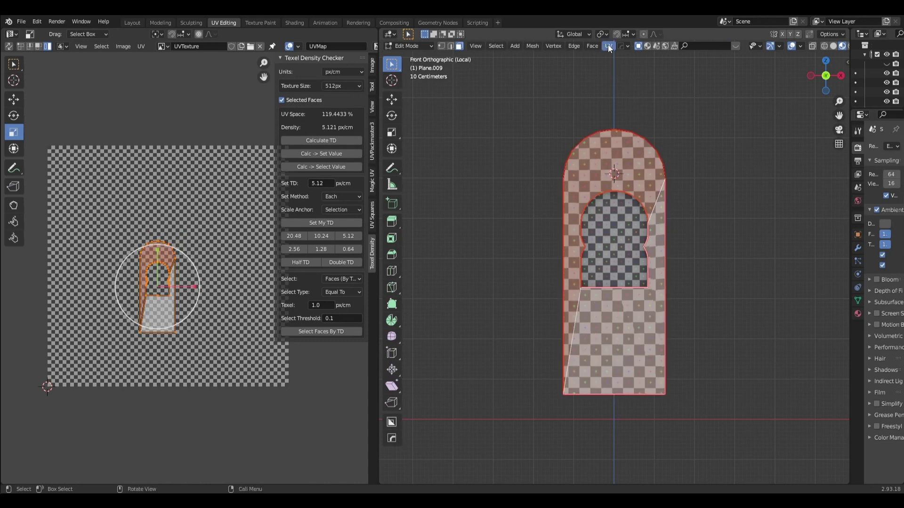
pyautogui.press('u')
pyautogui.click(625, 132)
pyautogui.moveTo(671, 175); pyautogui.dragTo(551, 209, button='middle')
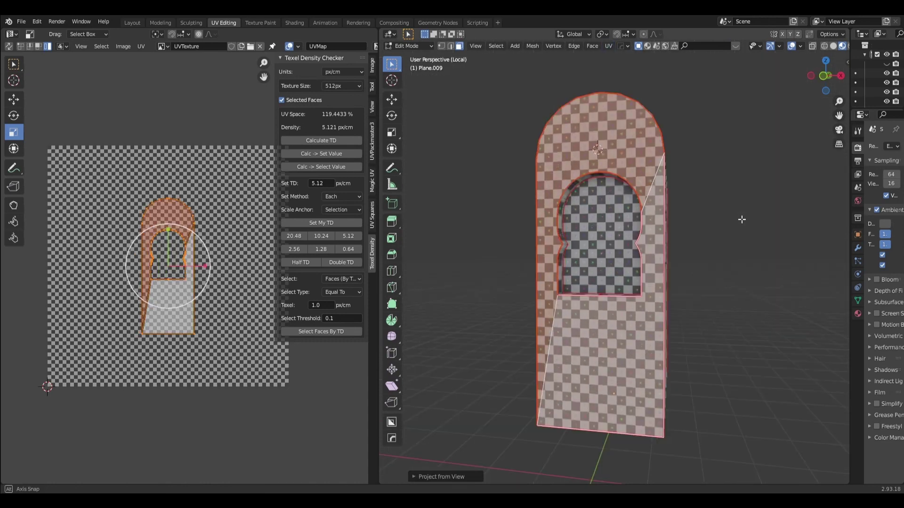
# Step: Project the wall's back faces from Back Ortho view
pyautogui.click(826, 77)
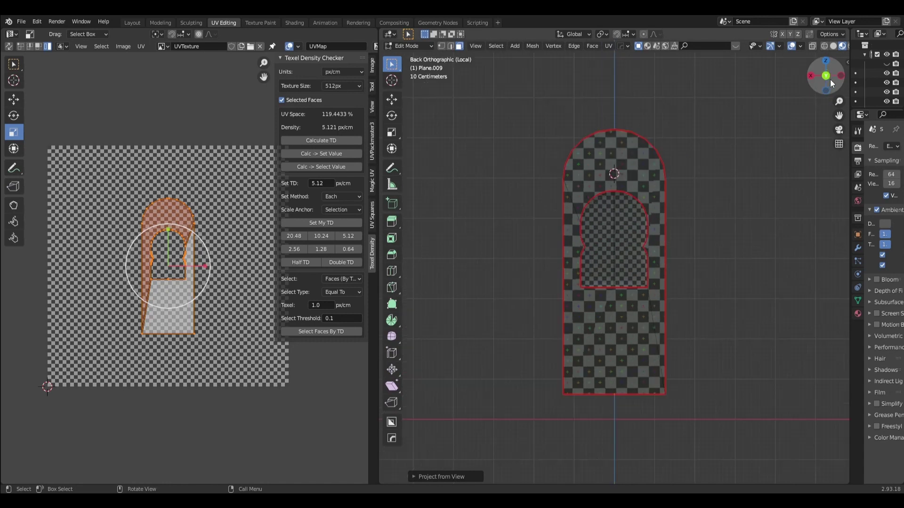
pyautogui.click(631, 168)
pyautogui.press('a')
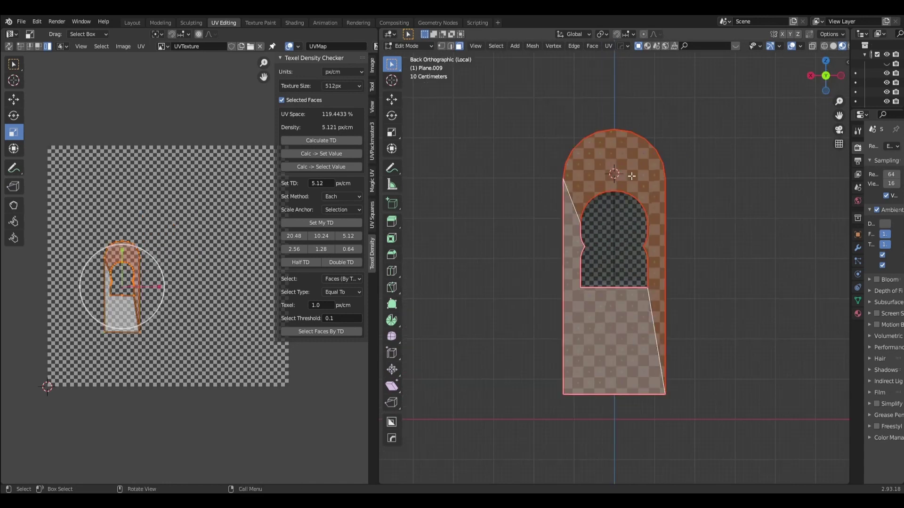
pyautogui.click(608, 45)
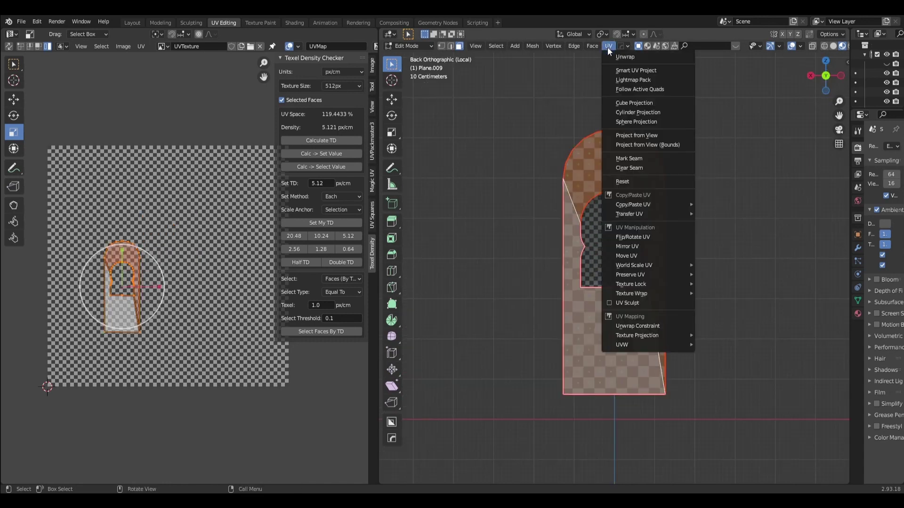
pyautogui.click(636, 135)
# Step: Set all islands to 5.12 px/cm texel density, pack UVs, and return to Object Mode
pyautogui.press('a')
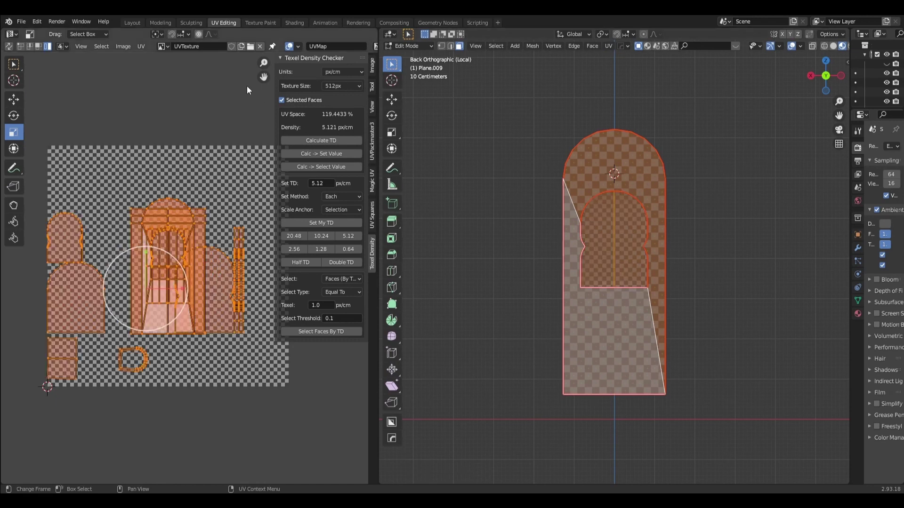
pyautogui.click(349, 236)
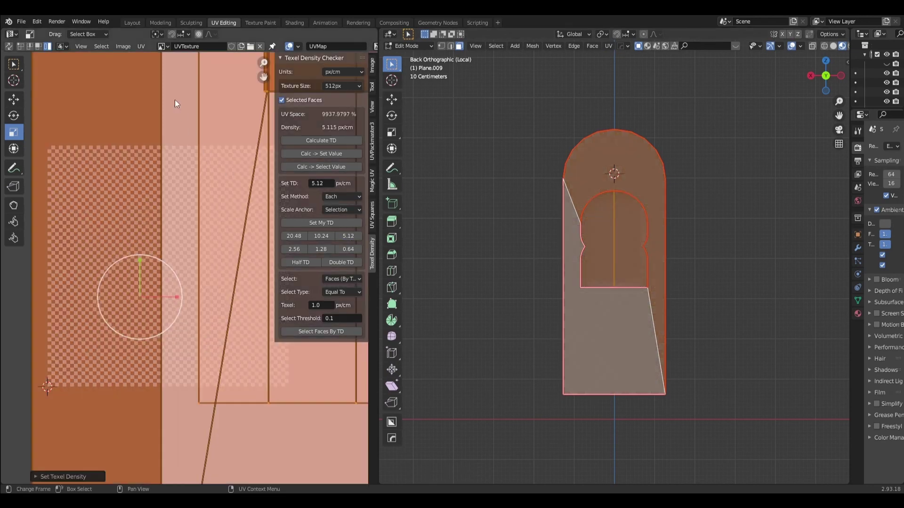
pyautogui.click(141, 46)
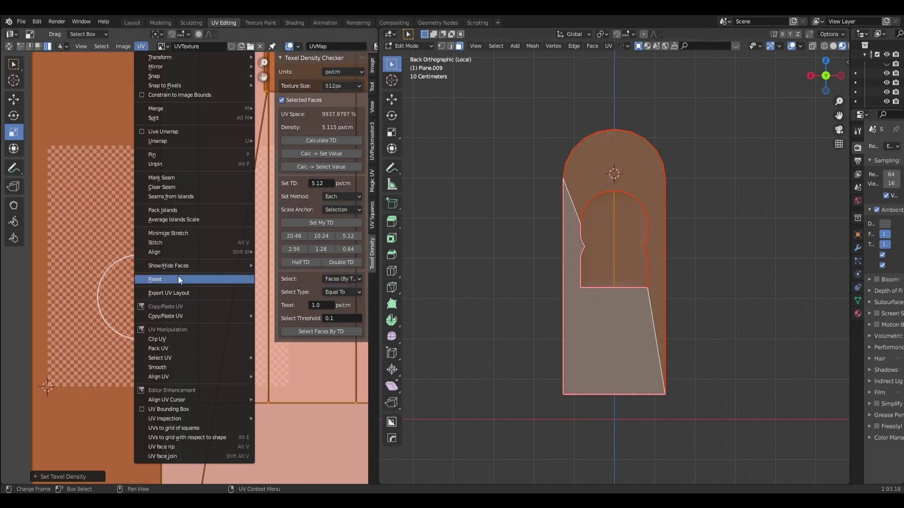
pyautogui.click(176, 348)
pyautogui.click(461, 222)
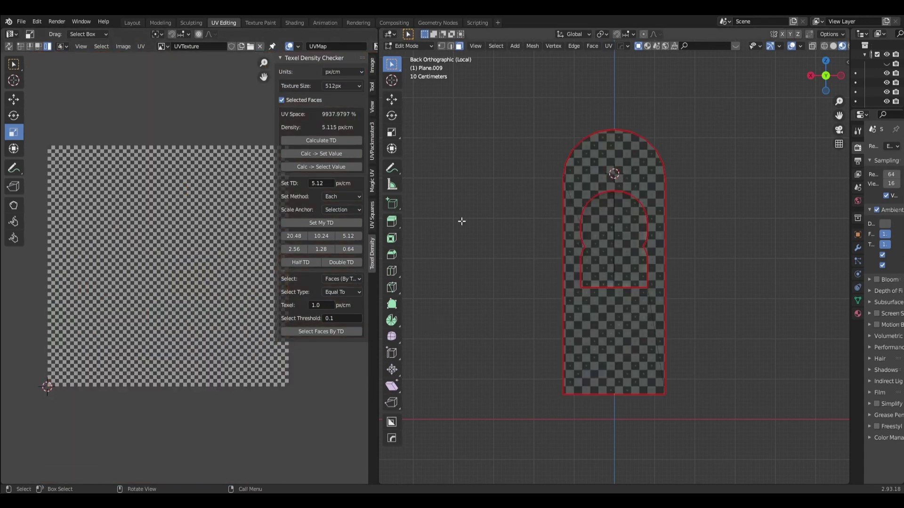
pyautogui.click(405, 44)
# Step: Leave Local View to show the whole house and save the file
pyautogui.moveTo(470, 203); pyautogui.dragTo(640, 219, button='middle')
pyautogui.press('KP_Divide')
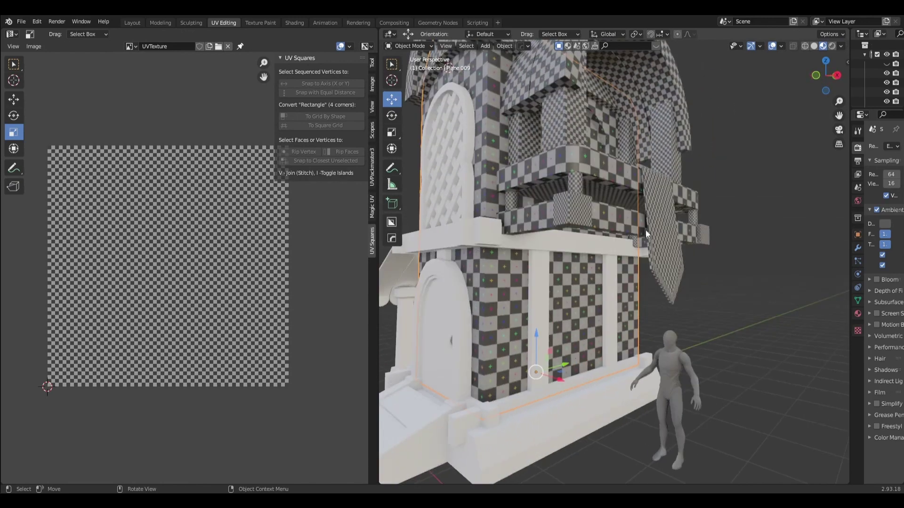
pyautogui.moveTo(746, 277)
pyautogui.mouseDown(button='middle')
pyautogui.moveTo(705, 264)
pyautogui.moveTo(834, 285)
pyautogui.moveTo(837, 268)
pyautogui.moveTo(834, 260)
pyautogui.moveTo(712, 276)
pyautogui.moveTo(577, 308)
pyautogui.mouseUp(button='middle')
pyautogui.scroll(-2, 561, 322)
pyautogui.hotkey('ctrl', 's')
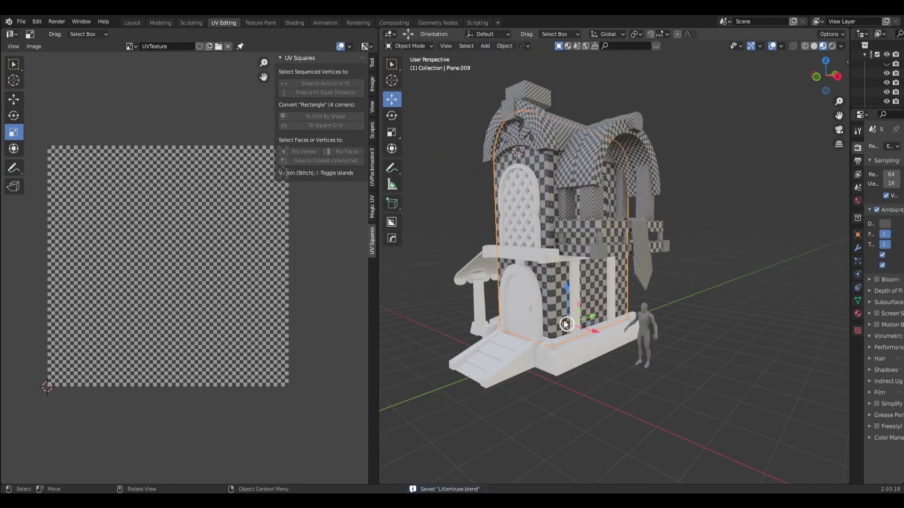
# Step: Link the wall's checker material to the porch pillars
pyautogui.click(575, 287)
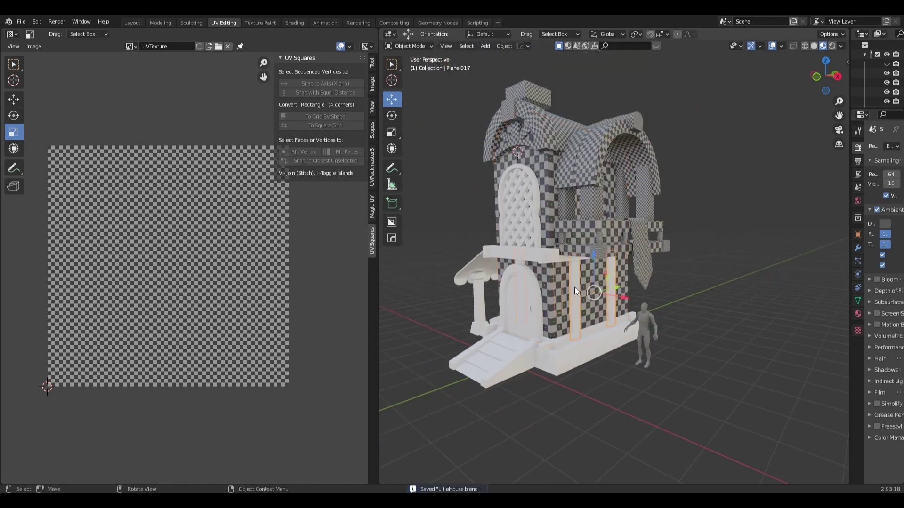
pyautogui.keyDown('shift'); pyautogui.click(552, 278); pyautogui.keyUp('shift')
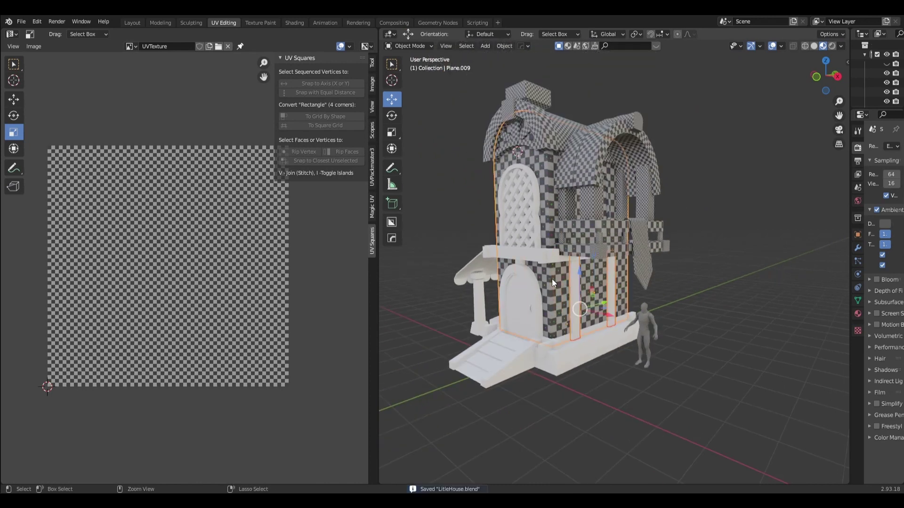
pyautogui.hotkey('ctrl', 'l')
pyautogui.click(552, 278)
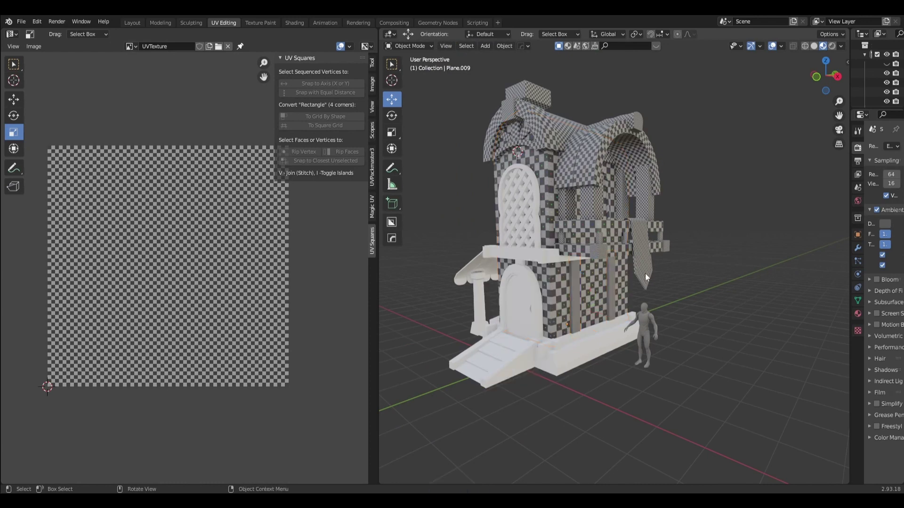
# Step: Isolate the pillars in Local View
pyautogui.click(577, 281)
pyautogui.press('KP_Divide')
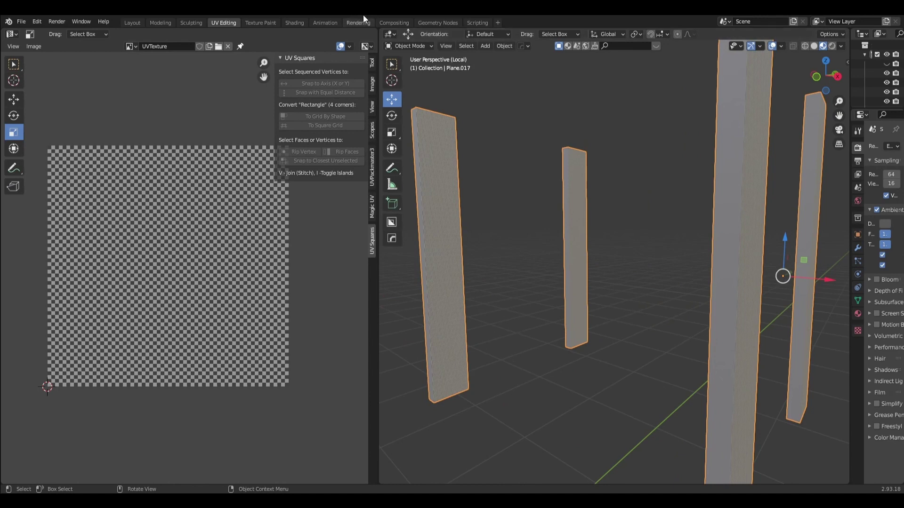
pyautogui.click(409, 46)
# Step: In Edit Mode edge select, pick the pillars' top and front edges
pyautogui.click(410, 66)
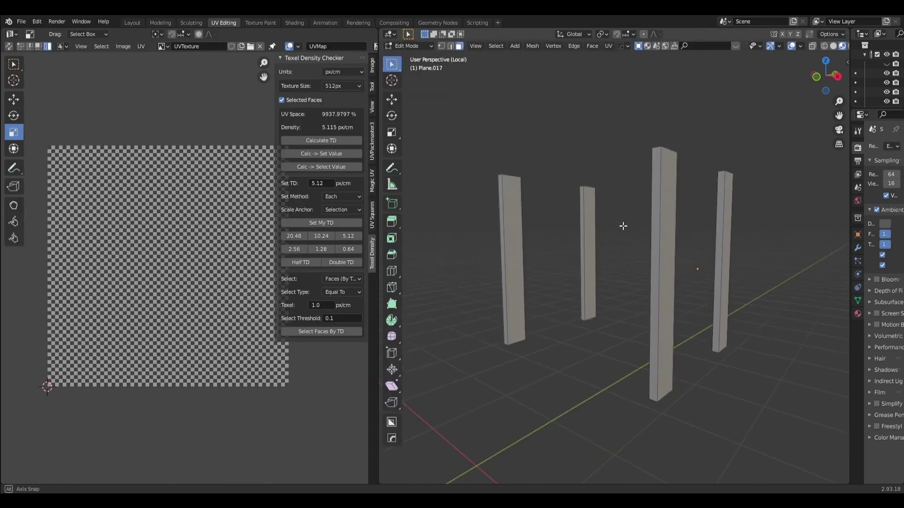
pyautogui.moveTo(623, 226); pyautogui.dragTo(605, 262, button='middle')
pyautogui.scroll(3, 641, 258)
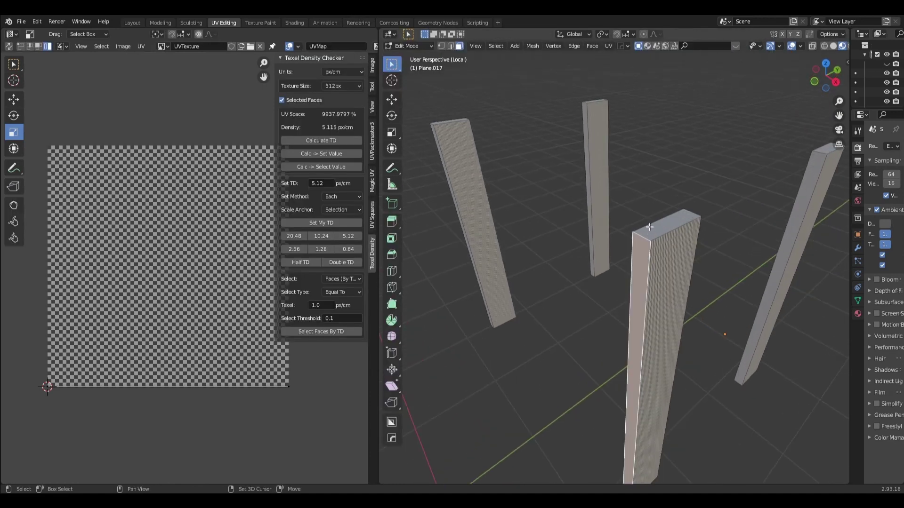
pyautogui.press('2')
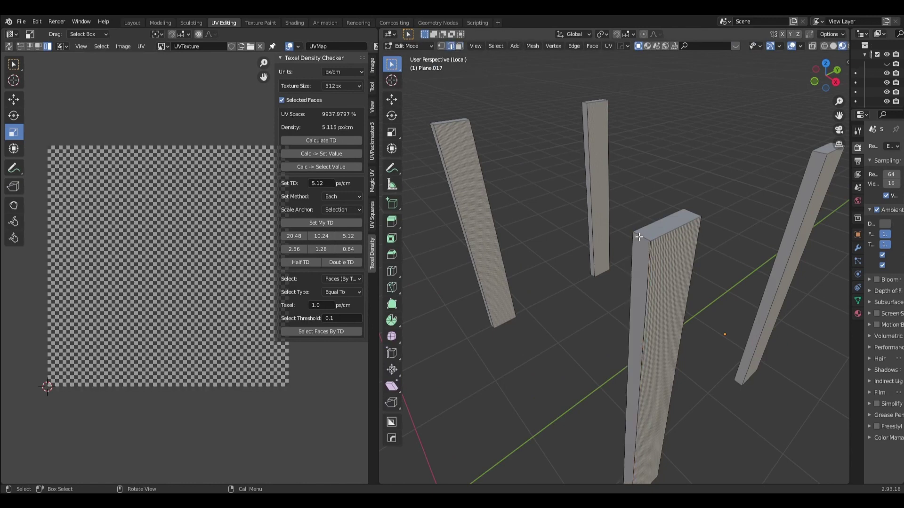
pyautogui.keyDown('shift'); pyautogui.click(650, 219); pyautogui.keyUp('shift')
pyautogui.keyDown('shift'); pyautogui.click(651, 258); pyautogui.keyUp('shift')
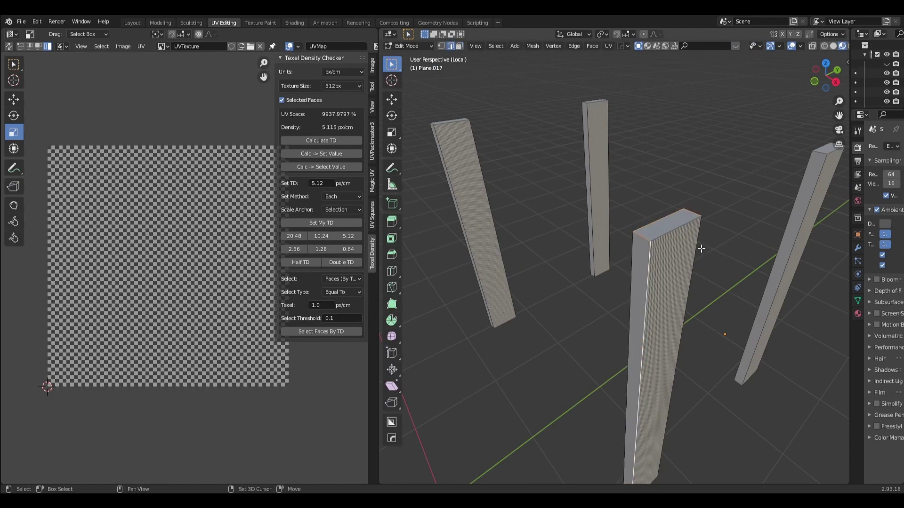
pyautogui.keyDown('shift'); pyautogui.click(694, 245); pyautogui.keyUp('shift')
pyautogui.keyDown('shift'); pyautogui.click(817, 155); pyautogui.keyUp('shift')
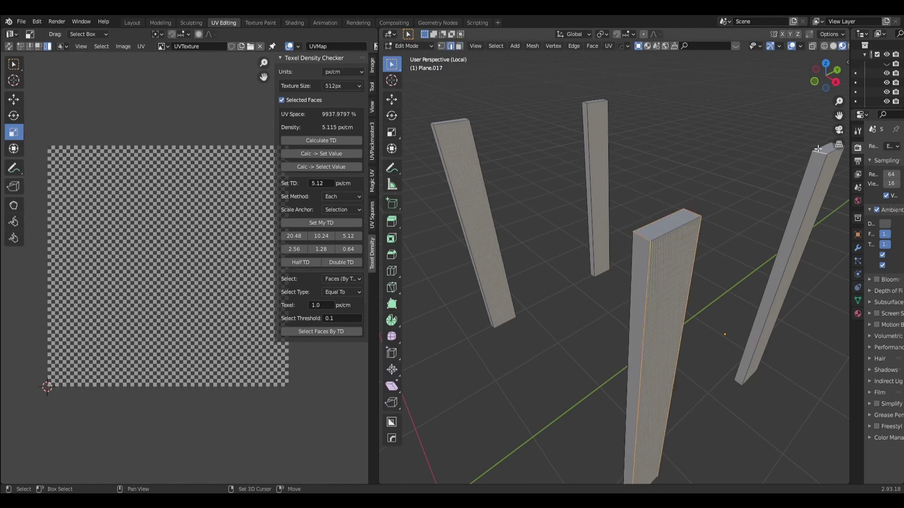
# Step: Add the centre and right pillar edges and mark them as seams
pyautogui.keyDown('shift'); pyautogui.moveTo(817, 154); pyautogui.dragTo(686, 198, button='middle'); pyautogui.keyUp('shift')
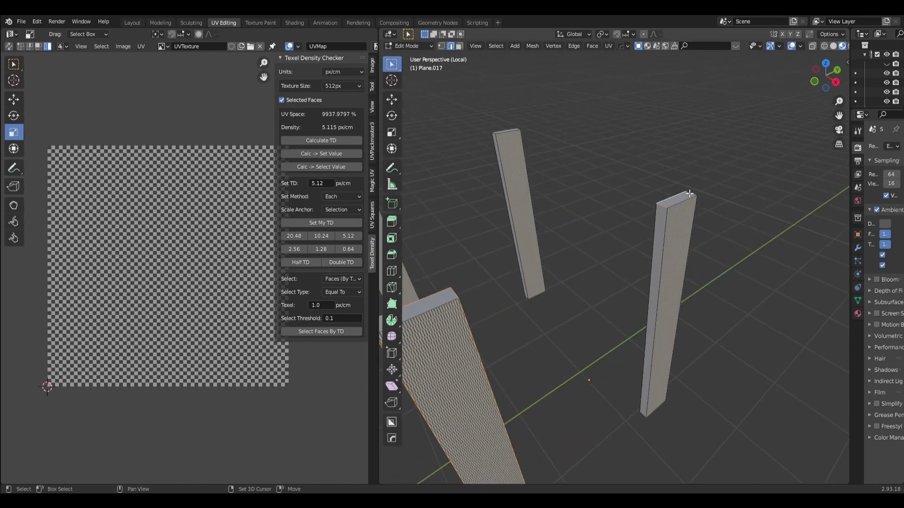
pyautogui.keyDown('shift'); pyautogui.click(667, 219); pyautogui.keyUp('shift')
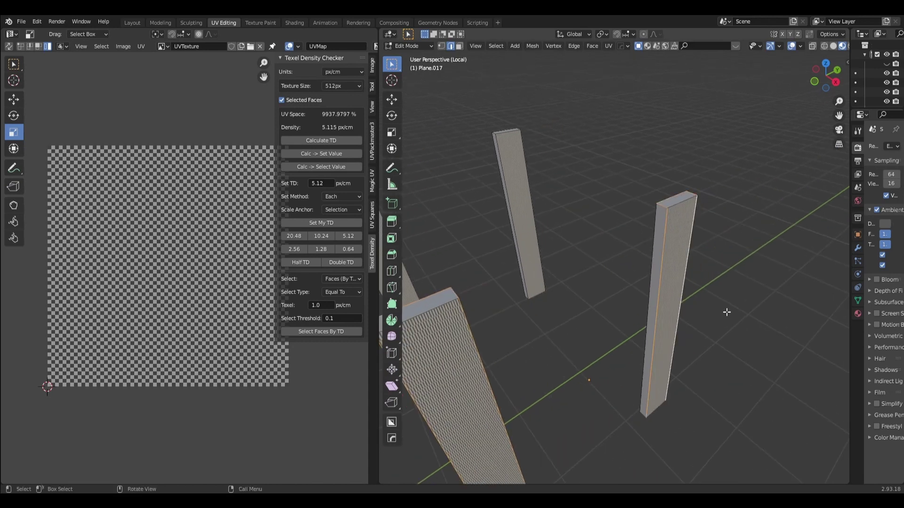
pyautogui.moveTo(726, 311)
pyautogui.mouseDown(button='middle')
pyautogui.moveTo(668, 383)
pyautogui.moveTo(714, 301)
pyautogui.moveTo(682, 249)
pyautogui.moveTo(702, 217)
pyautogui.mouseUp(button='middle')
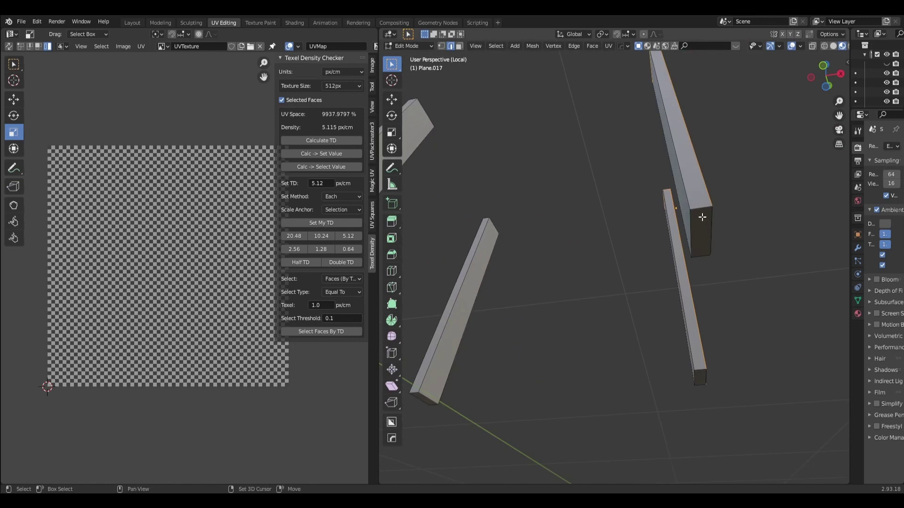
pyautogui.keyDown('alt'); pyautogui.keyDown('shift'); pyautogui.click(696, 255); pyautogui.keyUp('shift'); pyautogui.keyUp('alt')
pyautogui.moveTo(761, 344)
pyautogui.mouseDown(button='middle')
pyautogui.moveTo(747, 348)
pyautogui.moveTo(705, 214)
pyautogui.mouseUp(button='middle')
pyautogui.click(610, 46)
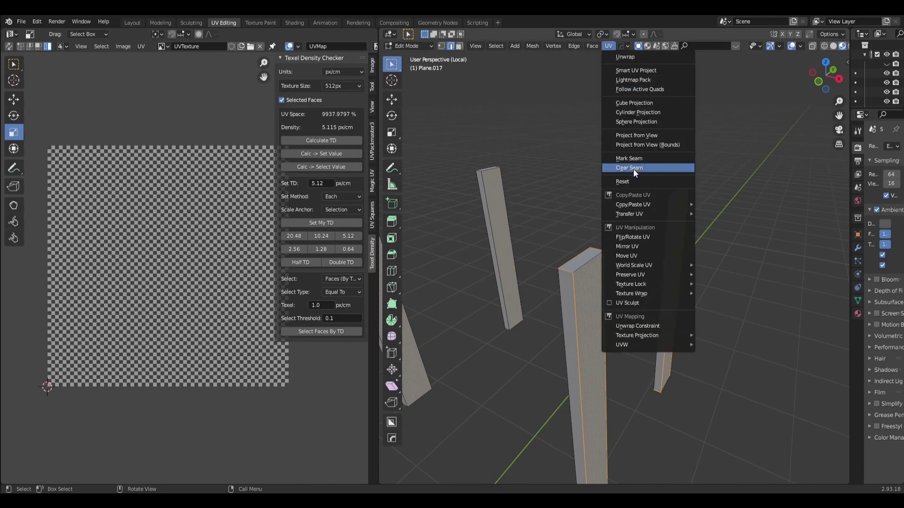
pyautogui.click(640, 157)
pyautogui.moveTo(639, 157)
pyautogui.mouseDown(button='middle')
pyautogui.moveTo(719, 203)
pyautogui.moveTo(650, 232)
pyautogui.moveTo(657, 231)
pyautogui.mouseUp(button='middle')
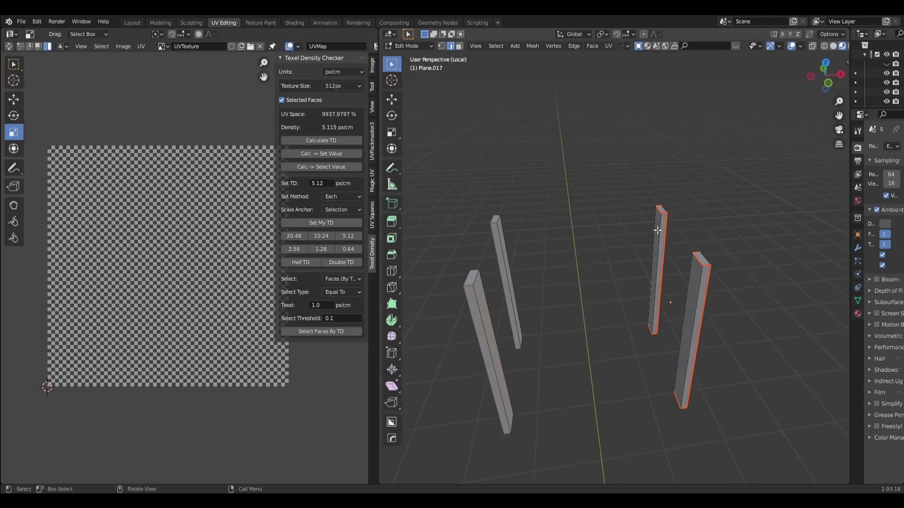
# Step: Mark seams on the left and middle pillars' vertical edges
pyautogui.click(471, 288)
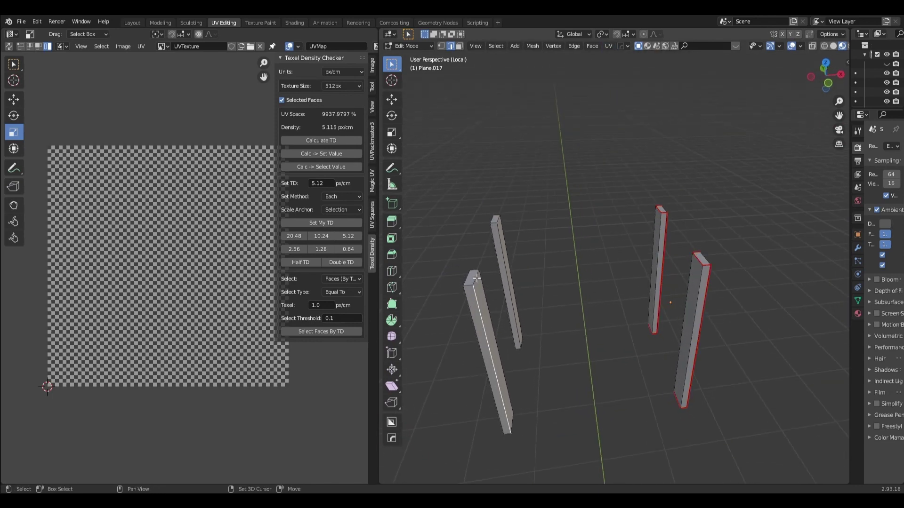
pyautogui.keyDown('shift'); pyautogui.click(475, 282); pyautogui.keyUp('shift')
pyautogui.moveTo(498, 278); pyautogui.dragTo(549, 263, button='middle')
pyautogui.click(550, 264)
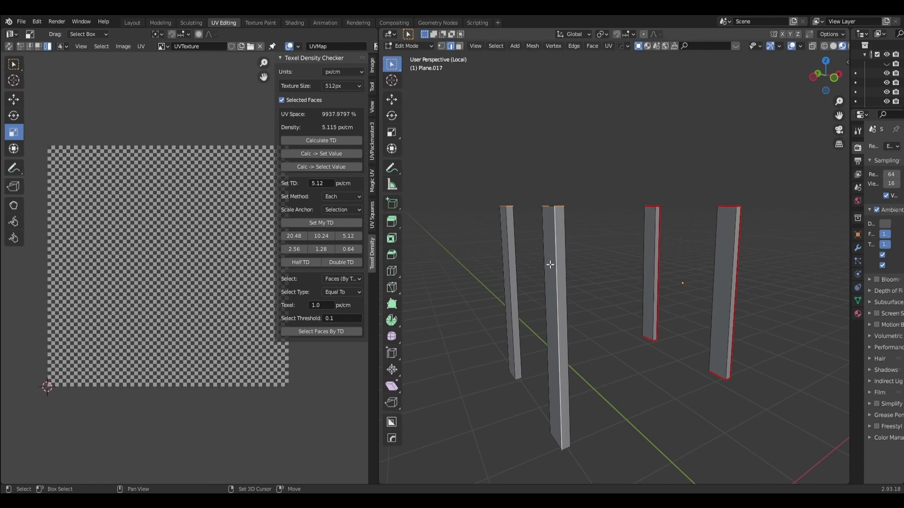
pyautogui.keyDown('shift'); pyautogui.click(546, 266); pyautogui.keyUp('shift')
pyautogui.keyDown('shift'); pyautogui.click(514, 266); pyautogui.keyUp('shift')
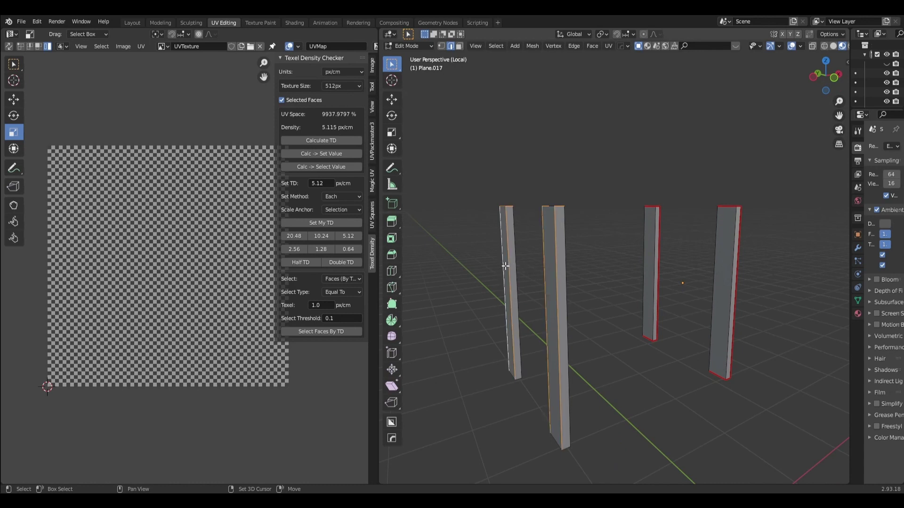
pyautogui.moveTo(570, 313)
pyautogui.mouseDown(button='middle')
pyautogui.moveTo(561, 264)
pyautogui.moveTo(551, 286)
pyautogui.mouseUp(button='middle')
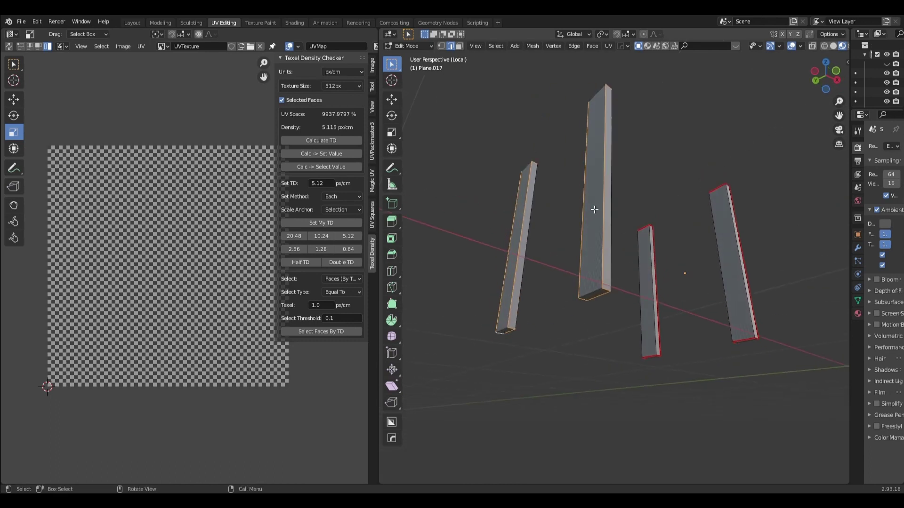
pyautogui.click(608, 45)
pyautogui.click(635, 160)
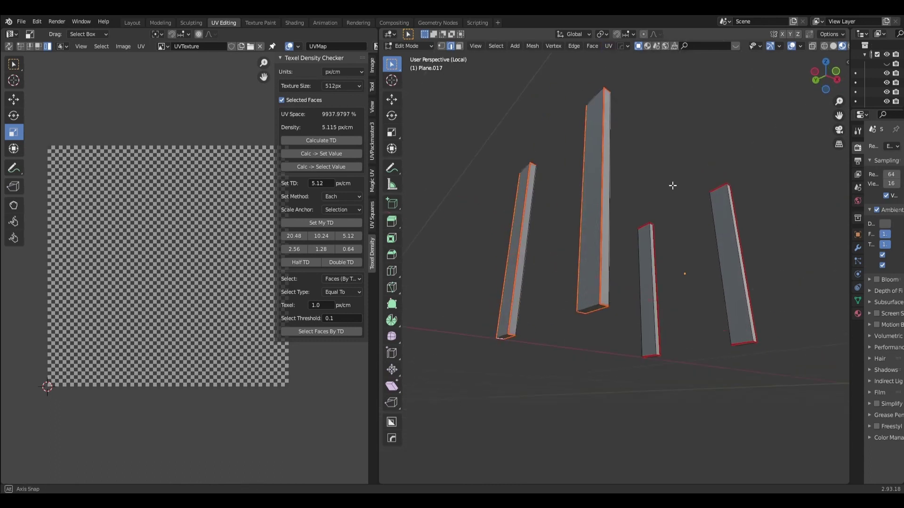
# Step: Unwrap all pillar faces and return to Object Mode
pyautogui.moveTo(672, 186); pyautogui.dragTo(637, 252, button='middle')
pyautogui.press('a')
pyautogui.click(608, 46)
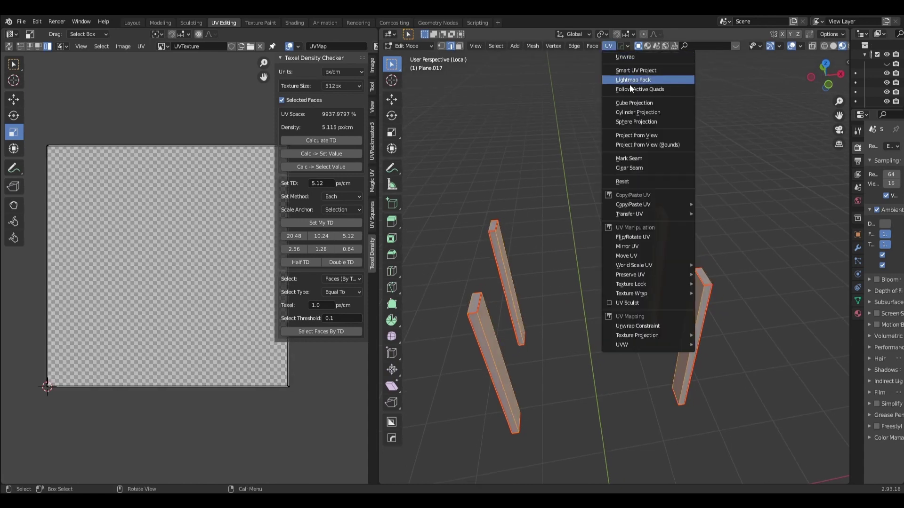
pyautogui.click(633, 57)
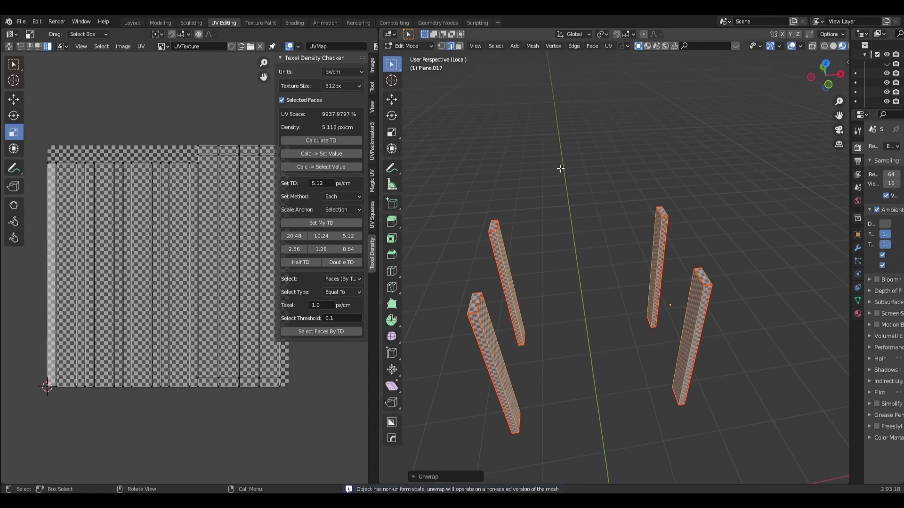
pyautogui.click(425, 43)
pyautogui.click(406, 63)
# Step: Leave the pillars' Local View to show the whole house
pyautogui.click(579, 169)
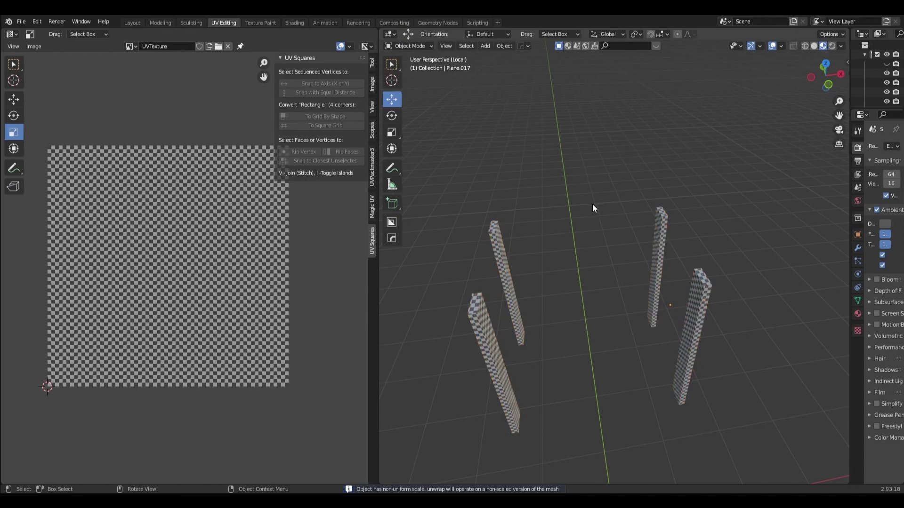
pyautogui.moveTo(592, 205)
pyautogui.mouseDown(button='middle')
pyautogui.moveTo(637, 198)
pyautogui.moveTo(514, 165)
pyautogui.moveTo(555, 167)
pyautogui.mouseUp(button='middle')
pyautogui.press('KP_Divide')
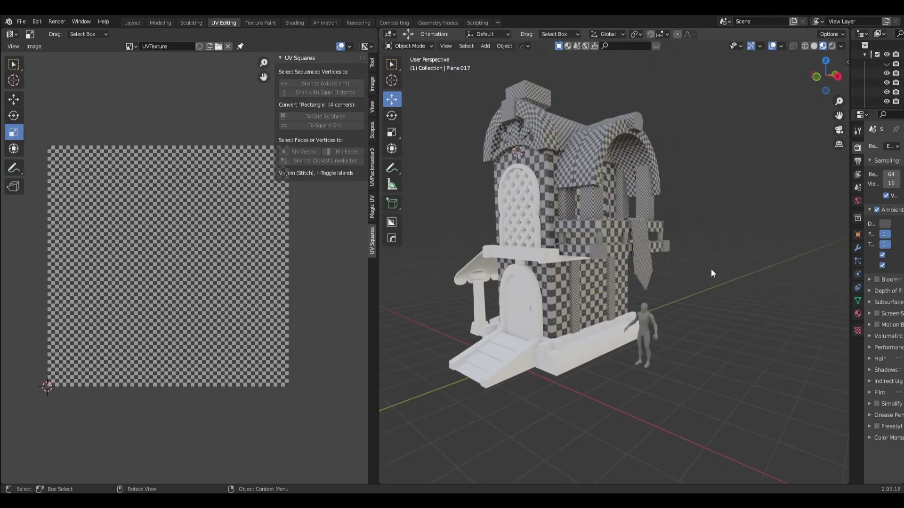
pyautogui.scroll(2, 563, 307)
pyautogui.scroll(2, 563, 307)
pyautogui.moveTo(563, 307)
pyautogui.mouseDown(button='middle')
pyautogui.moveTo(572, 312)
pyautogui.moveTo(558, 275)
pyautogui.moveTo(624, 268)
pyautogui.moveTo(649, 303)
pyautogui.mouseUp(button='middle')
# Step: Link the wall's checker material to the lower trim beam
pyautogui.click(555, 242)
pyautogui.click(645, 308)
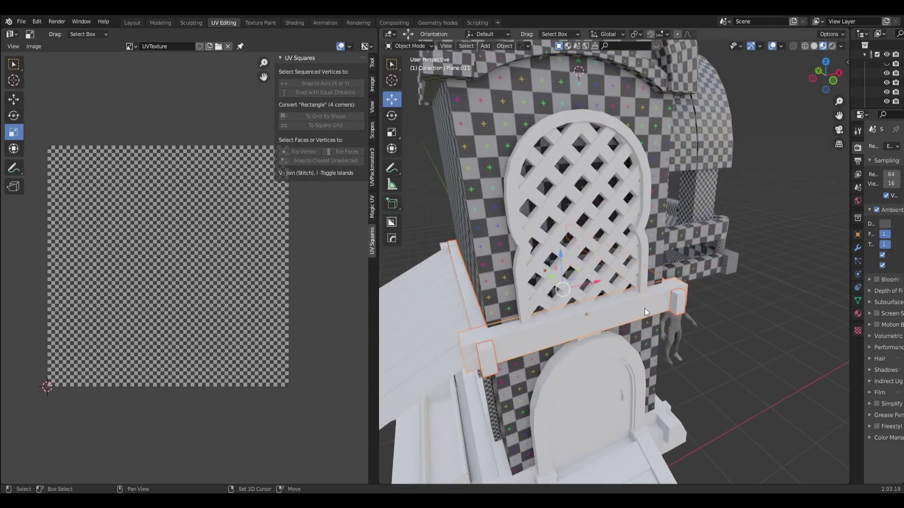
pyautogui.keyDown('shift'); pyautogui.click(498, 259); pyautogui.keyUp('shift')
pyautogui.hotkey('ctrl', 'l')
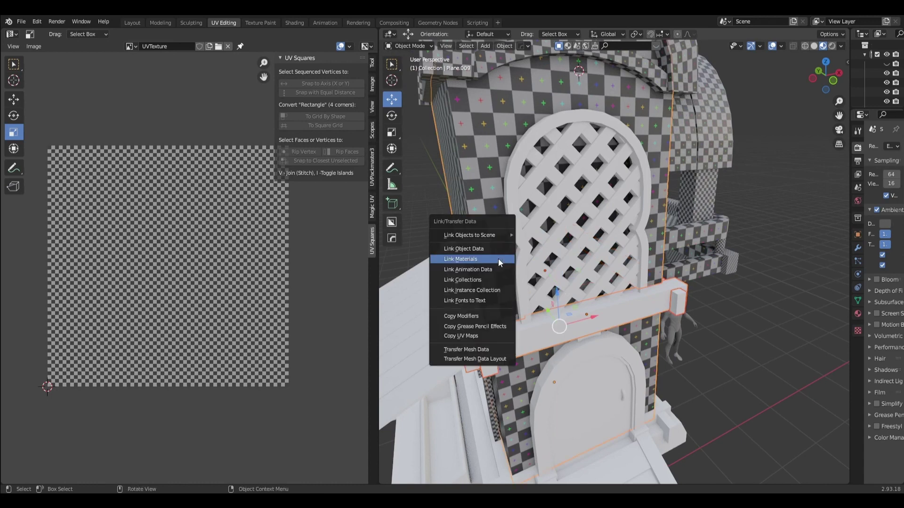
pyautogui.click(498, 258)
# Step: Isolate the horizontal trim bars in Local View
pyautogui.press('KP_Divide')
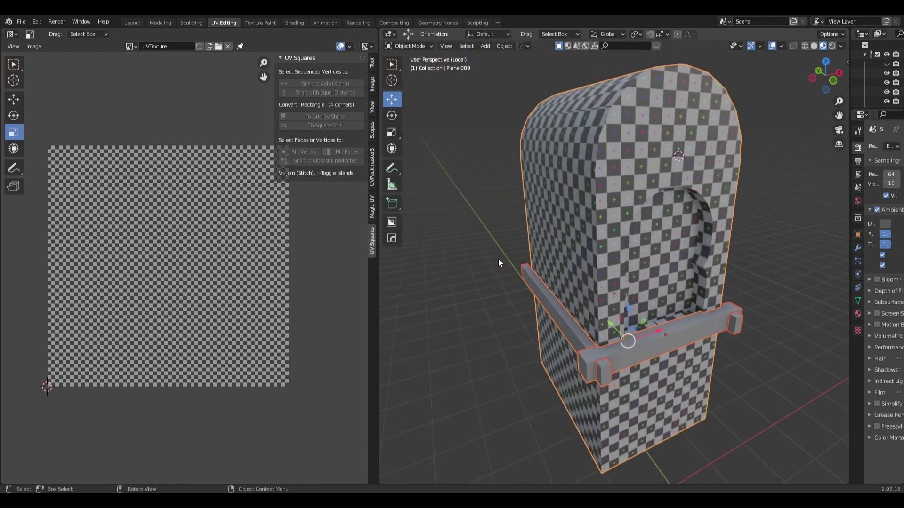
pyautogui.click(413, 47)
pyautogui.click(408, 67)
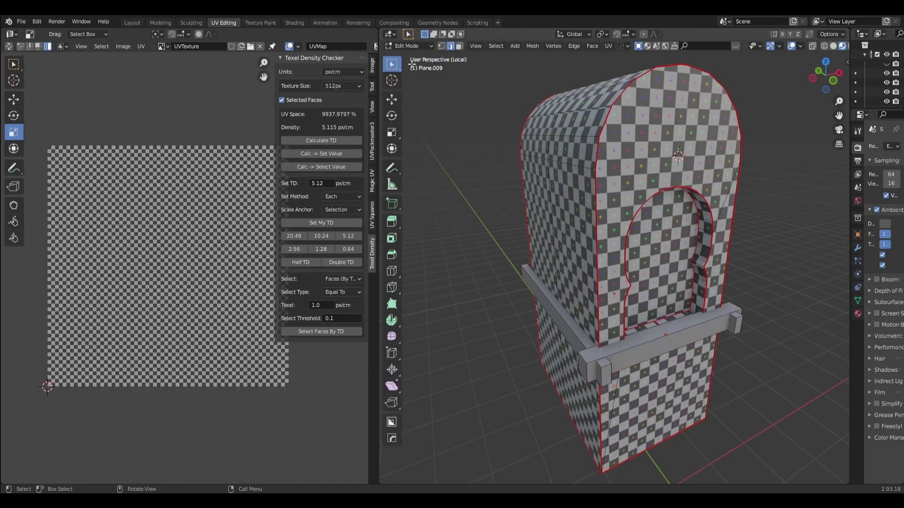
pyautogui.click(408, 45)
pyautogui.click(589, 348)
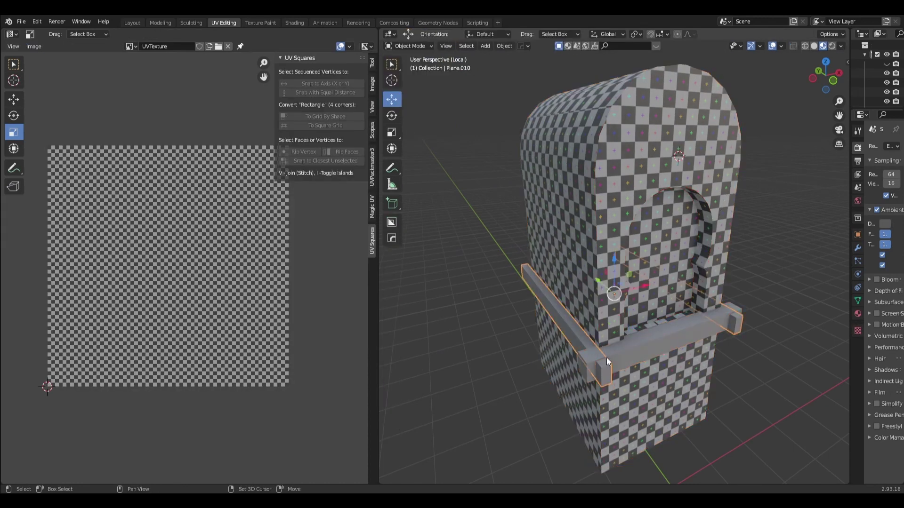
pyautogui.keyDown('shift'); pyautogui.click(624, 346); pyautogui.keyUp('shift')
pyautogui.press('/')
pyautogui.press('/')
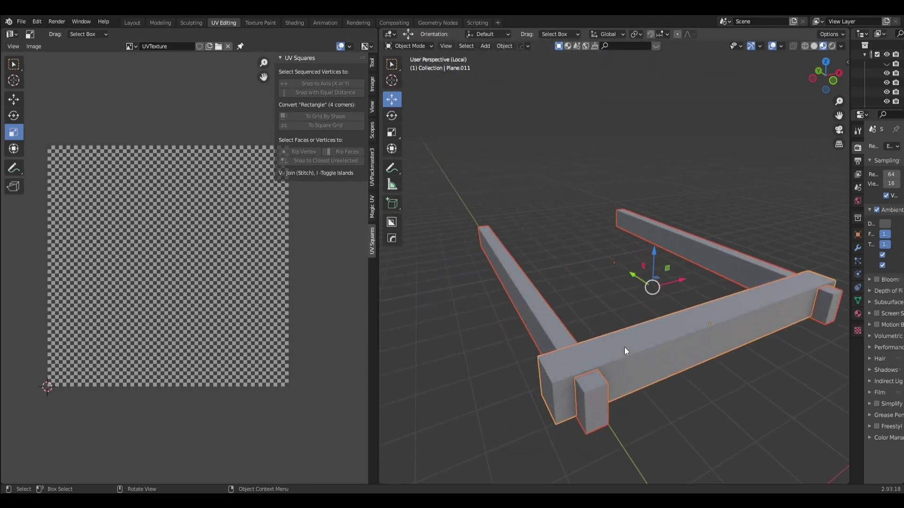
# Step: In Edit Mode, mark a seam on the bar's vertical corner edge
pyautogui.click(411, 44)
pyautogui.click(410, 68)
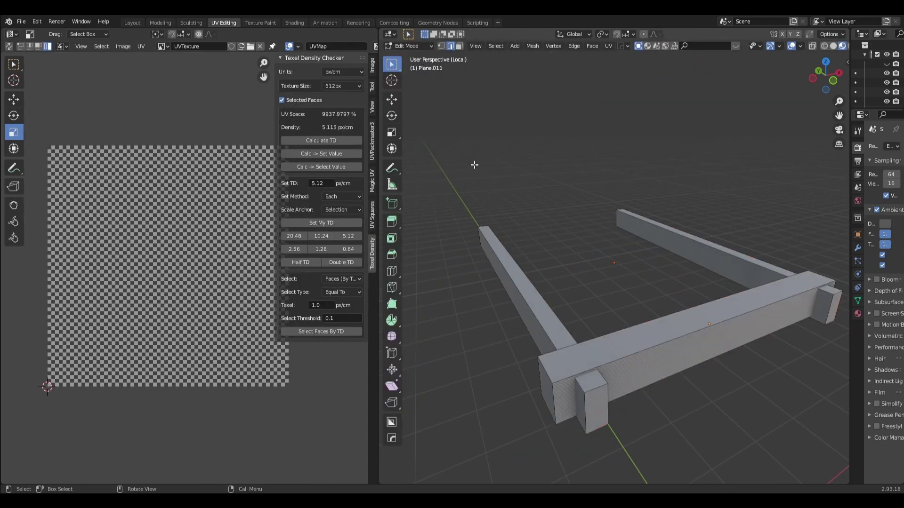
pyautogui.moveTo(580, 257); pyautogui.dragTo(624, 258, button='middle')
pyautogui.keyDown('shift'); pyautogui.click(652, 317); pyautogui.keyUp('shift')
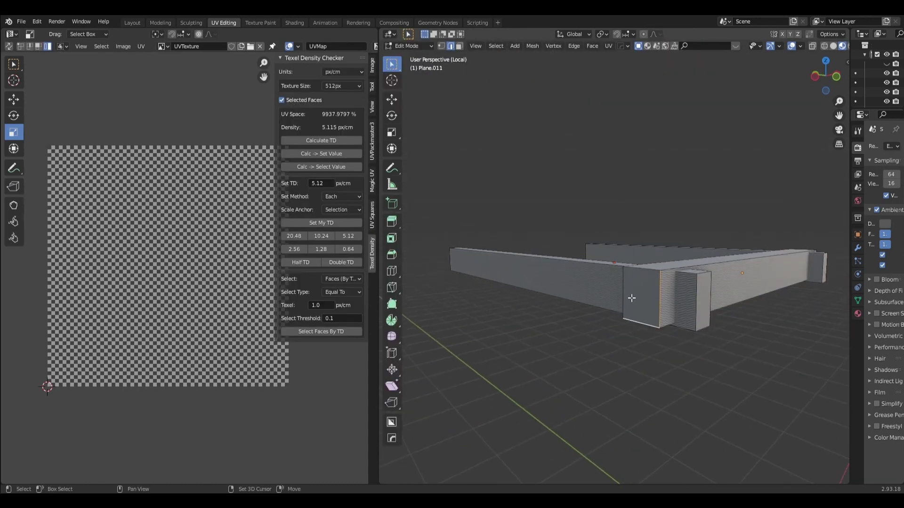
pyautogui.moveTo(624, 293)
pyautogui.mouseDown(button='middle')
pyautogui.moveTo(696, 313)
pyautogui.moveTo(634, 373)
pyautogui.mouseUp(button='middle')
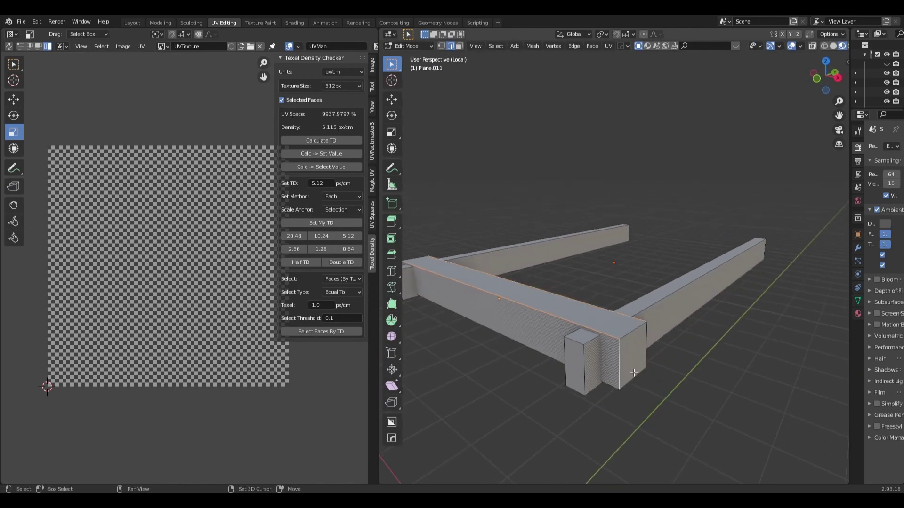
pyautogui.click(608, 46)
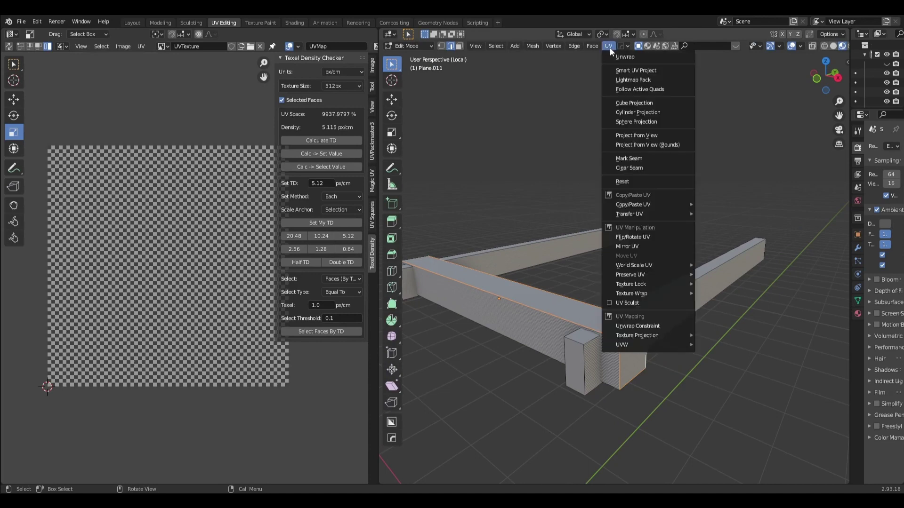
pyautogui.click(630, 163)
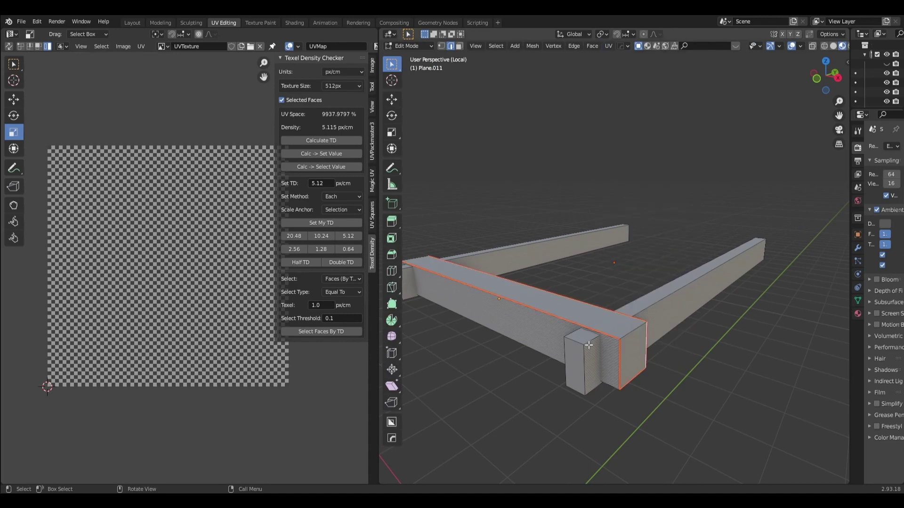
# Step: Mark seams on the small block's vertical edges
pyautogui.click(583, 363)
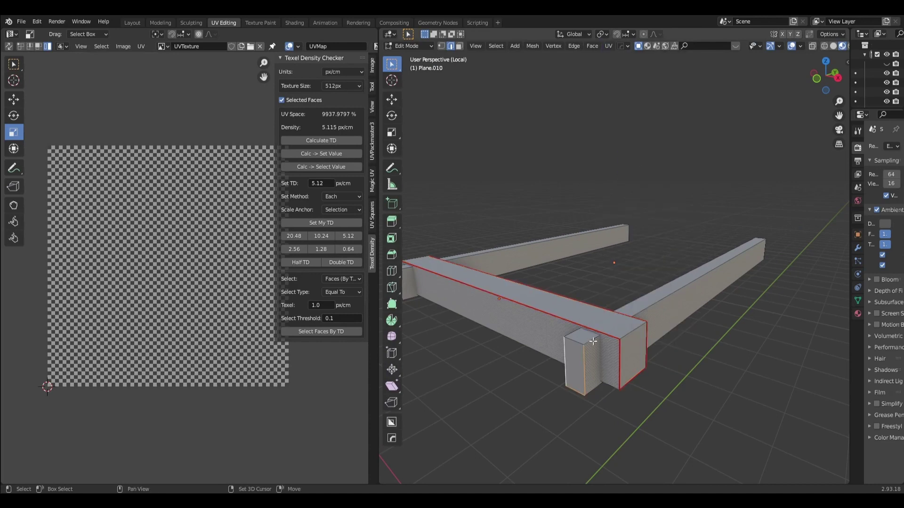
pyautogui.moveTo(593, 341)
pyautogui.mouseDown(button='middle')
pyautogui.moveTo(591, 377)
pyautogui.moveTo(679, 355)
pyautogui.mouseUp(button='middle')
pyautogui.click(595, 390)
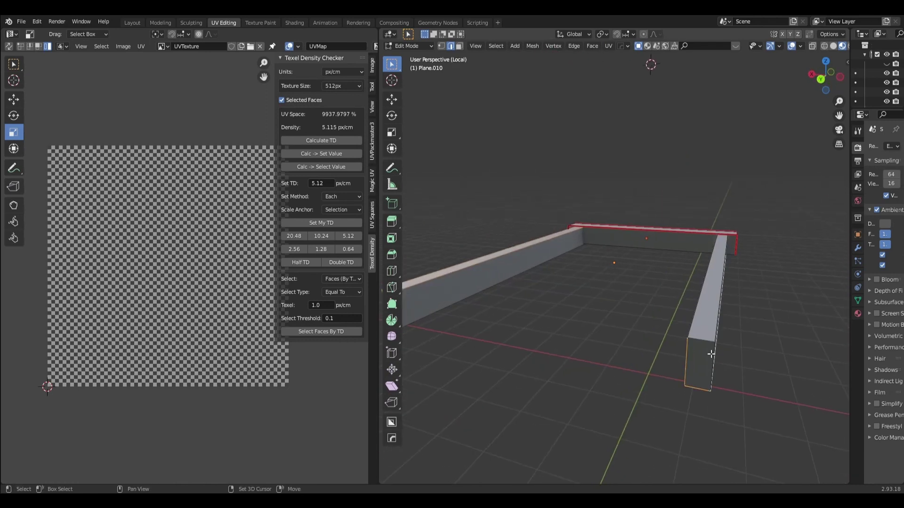
pyautogui.moveTo(745, 349); pyautogui.dragTo(679, 347, button='middle')
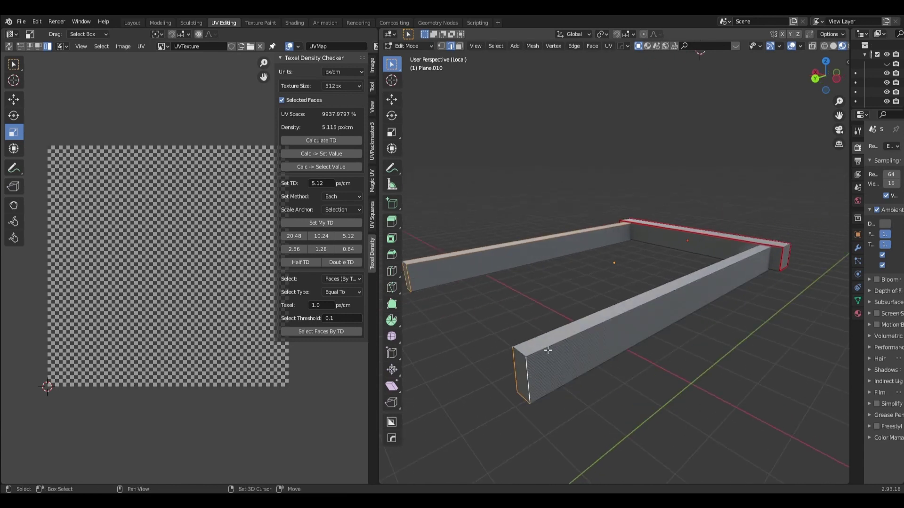
pyautogui.moveTo(547, 350); pyautogui.dragTo(619, 326, button='middle')
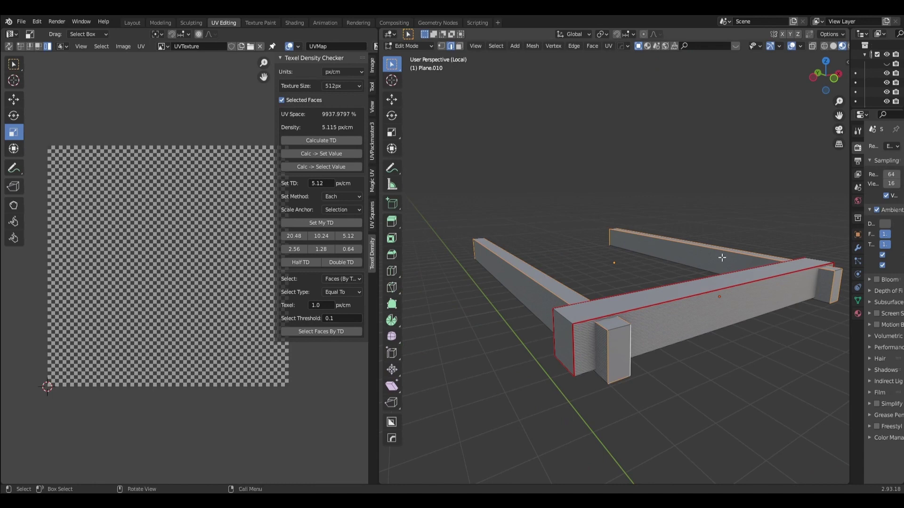
pyautogui.click(611, 46)
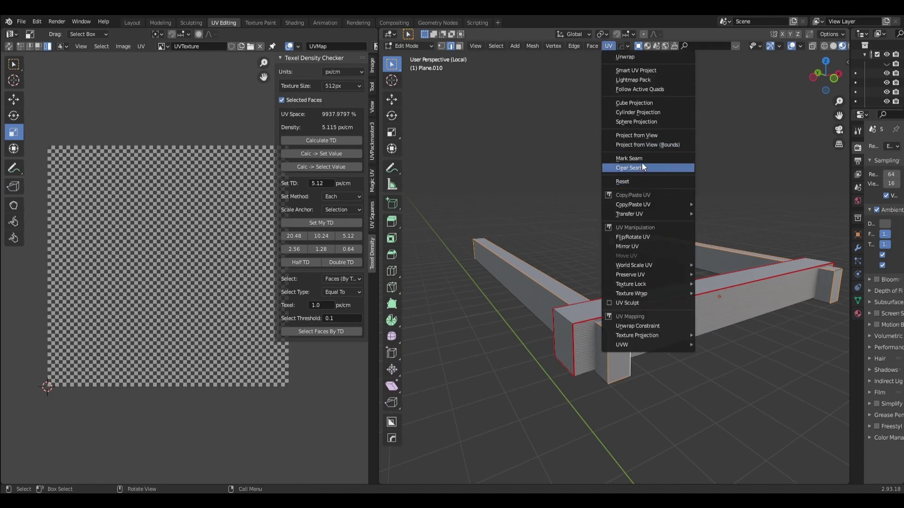
pyautogui.click(635, 159)
# Step: Unwrap the whole beam frame and leave Local View
pyautogui.press('a')
pyautogui.click(608, 46)
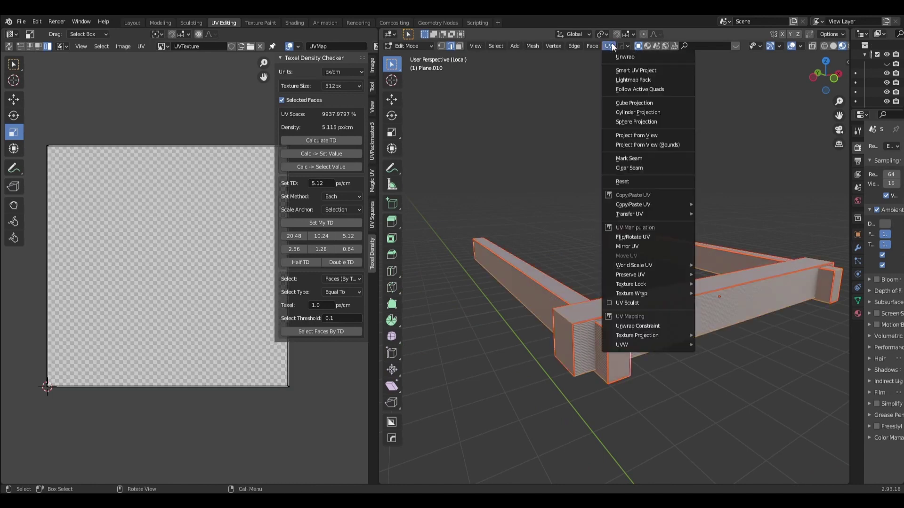
pyautogui.click(668, 57)
pyautogui.scroll(-2, 531, 218)
pyautogui.moveTo(532, 218); pyautogui.dragTo(558, 242, button='middle')
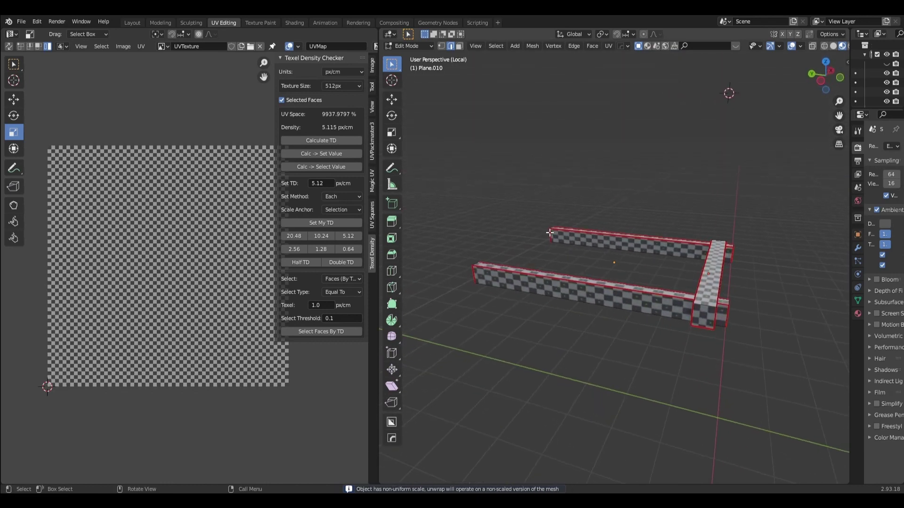
pyautogui.press('KP_Divide')
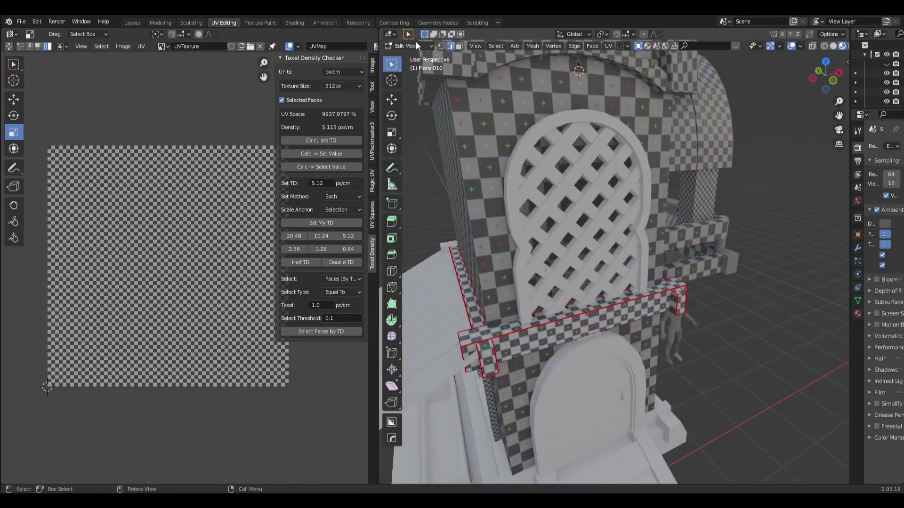
# Step: Isolate the white and checkered planks in Local view, seen from the left
pyautogui.click(416, 44)
pyautogui.scroll(-5, 767, 294)
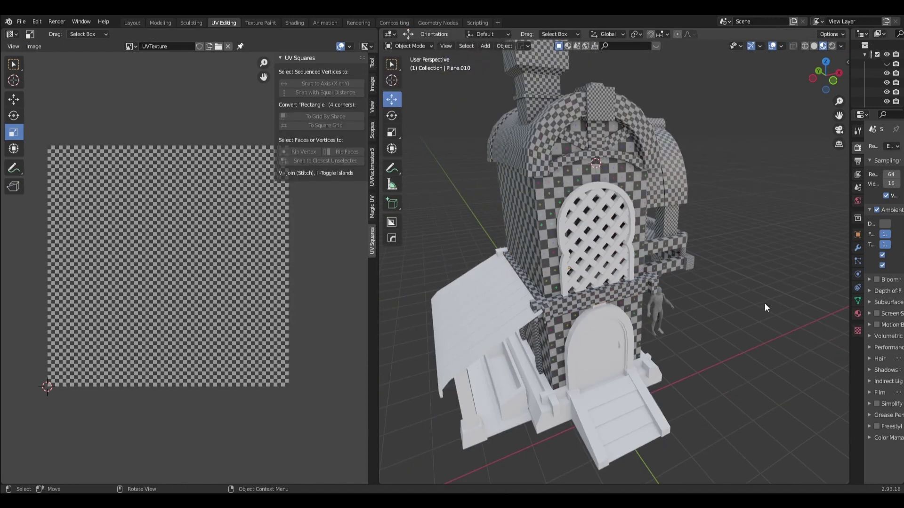
pyautogui.moveTo(727, 311); pyautogui.dragTo(832, 312, button='middle')
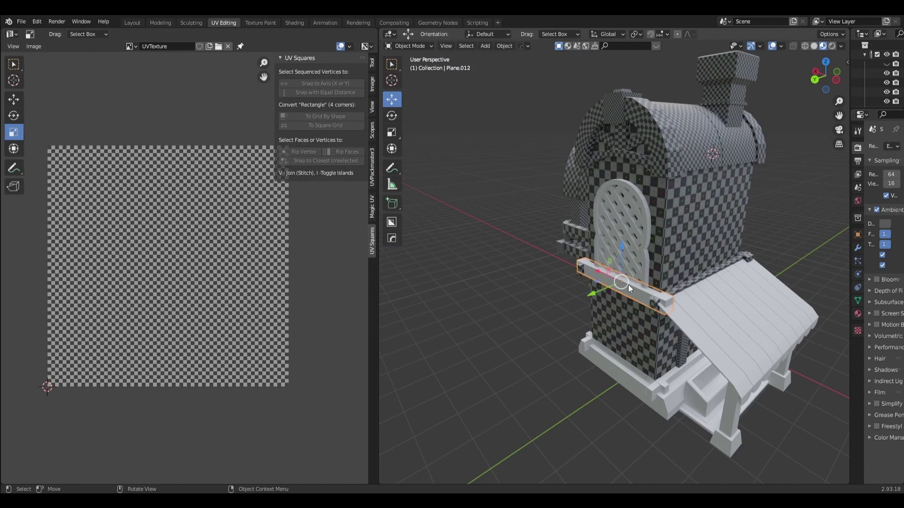
pyautogui.keyDown('shift'); pyautogui.click(749, 255); pyautogui.keyUp('shift')
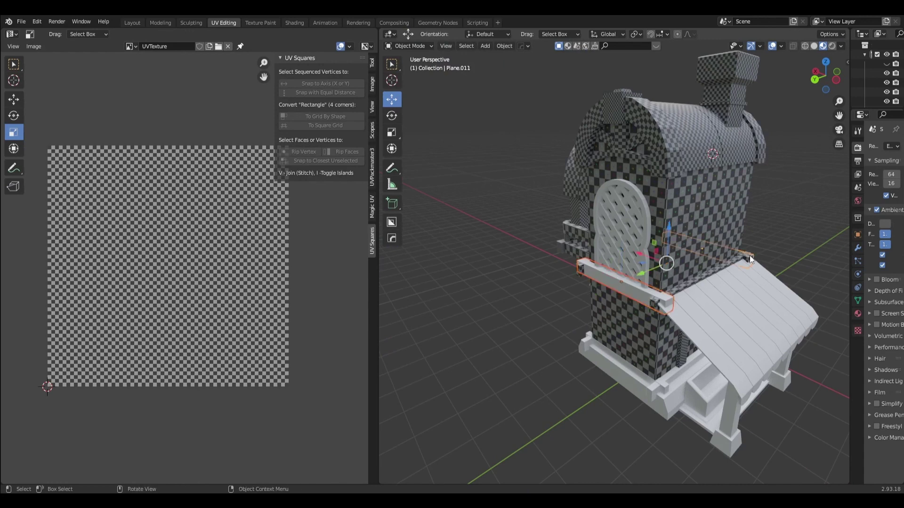
pyautogui.press('KP_Divide')
pyautogui.moveTo(725, 275)
pyautogui.mouseDown(button='middle')
pyautogui.moveTo(681, 302)
pyautogui.moveTo(646, 277)
pyautogui.mouseUp(button='middle')
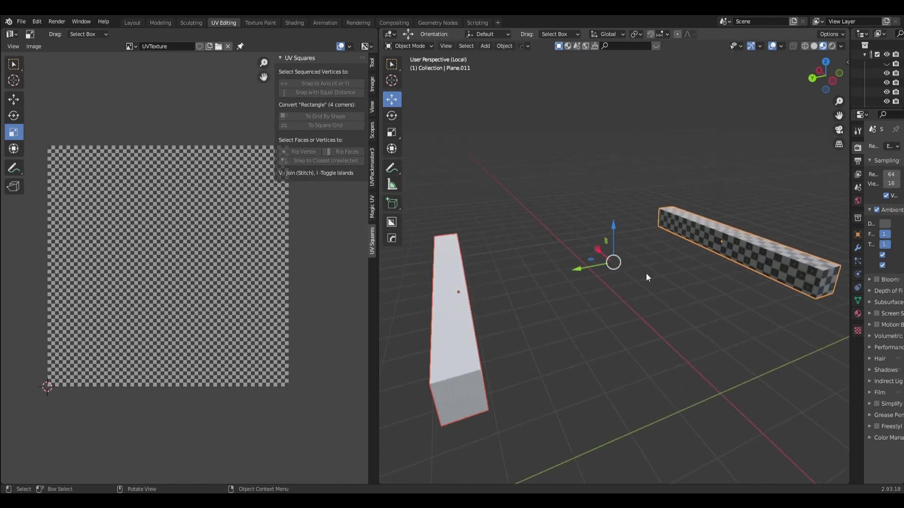
pyautogui.click(408, 45)
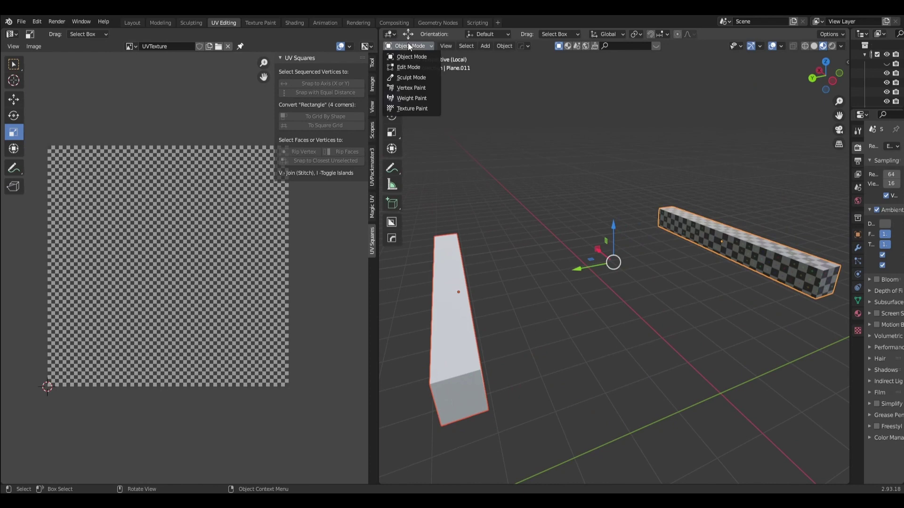
pyautogui.click(538, 170)
pyautogui.click(462, 267)
pyautogui.click(706, 245)
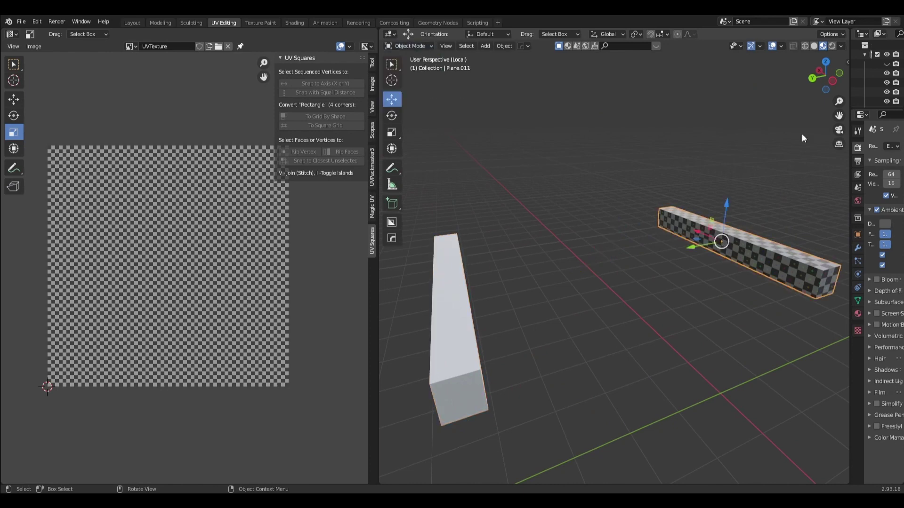
pyautogui.click(832, 84)
# Step: Duplicate the checkered plank, slide it along Y into place, and delete the untextured plank
pyautogui.hotkey('shift', 'd')
pyautogui.rightClick(735, 258)
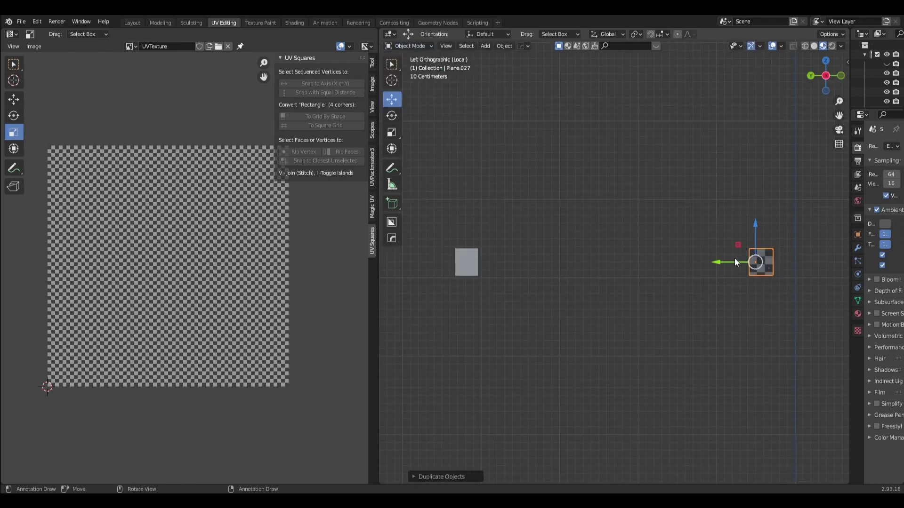
pyautogui.moveTo(717, 261)
pyautogui.mouseDown()
pyautogui.moveTo(422, 269)
pyautogui.moveTo(447, 266)
pyautogui.mouseUp()
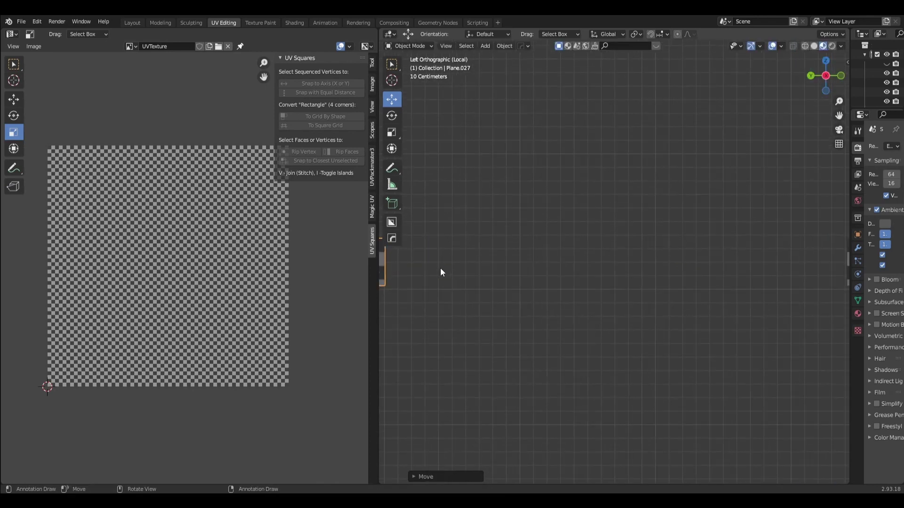
pyautogui.scroll(3, 439, 268)
pyautogui.click(491, 268)
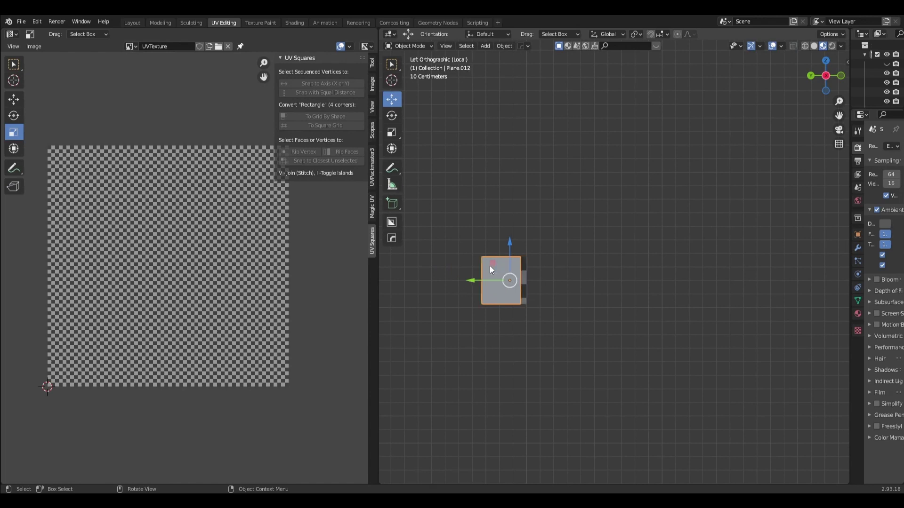
pyautogui.press('Delete')
pyautogui.click(491, 266)
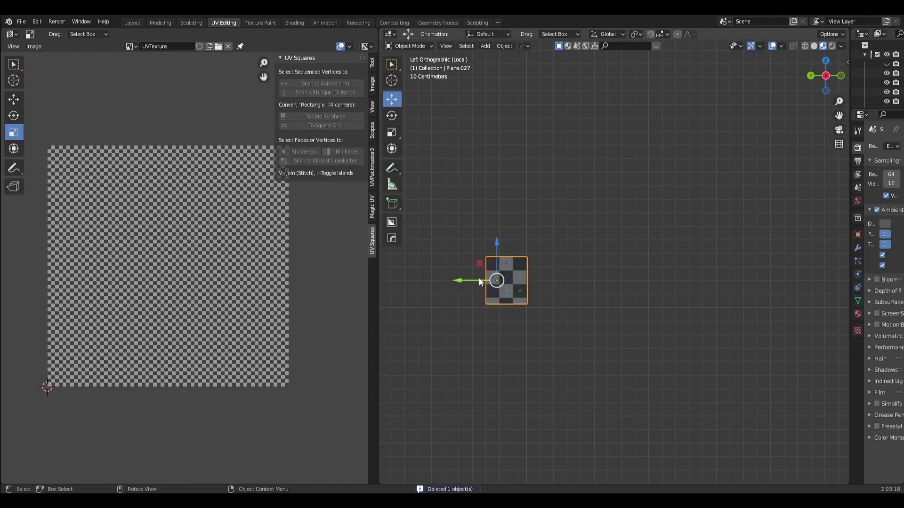
pyautogui.moveTo(455, 277); pyautogui.dragTo(450, 278)
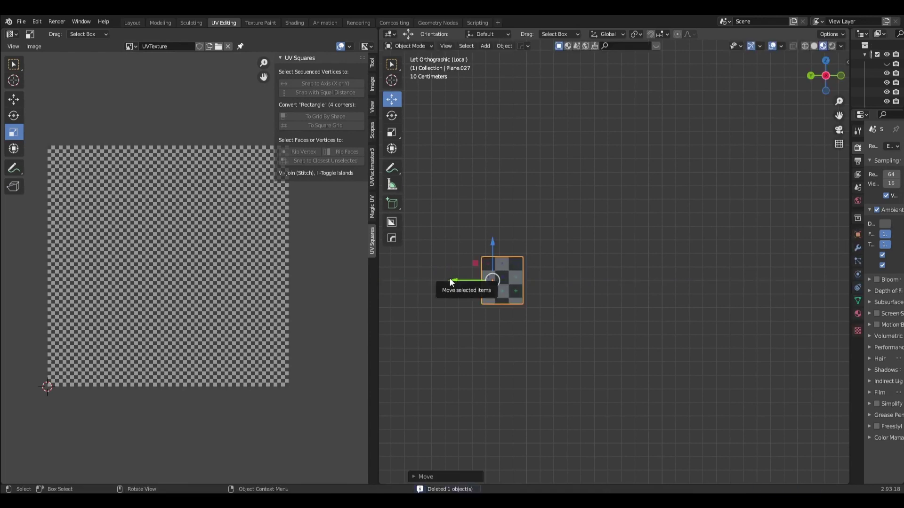
# Step: Exit Local view and orbit to see the whole house from the front-left
pyautogui.press('KP_Divide')
pyautogui.scroll(3, 552, 305)
pyautogui.moveTo(584, 344)
pyautogui.mouseDown(button='middle')
pyautogui.moveTo(502, 328)
pyautogui.moveTo(592, 341)
pyautogui.mouseUp(button='middle')
pyautogui.scroll(-4, 591, 337)
pyautogui.moveTo(671, 321)
pyautogui.mouseDown(button='middle')
pyautogui.moveTo(764, 298)
pyautogui.moveTo(546, 303)
pyautogui.moveTo(773, 301)
pyautogui.mouseUp(button='middle')
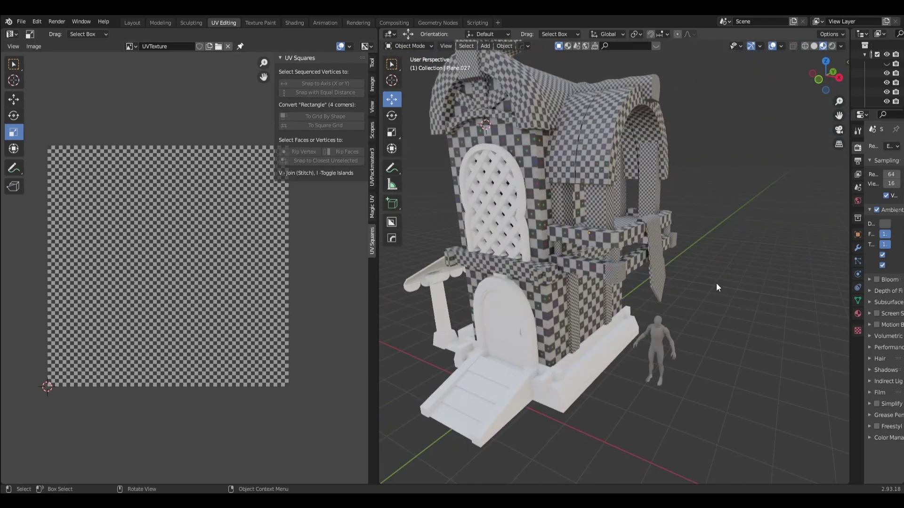
# Step: Save the current .blend file
pyautogui.scroll(-3, 716, 284)
pyautogui.moveTo(693, 262)
pyautogui.mouseDown(button='middle')
pyautogui.moveTo(721, 250)
pyautogui.moveTo(692, 272)
pyautogui.mouseUp(button='middle')
pyautogui.hotkey('ctrl', 's')
# Step: Link the textured wall's material to the door's arch trim
pyautogui.scroll(3, 515, 347)
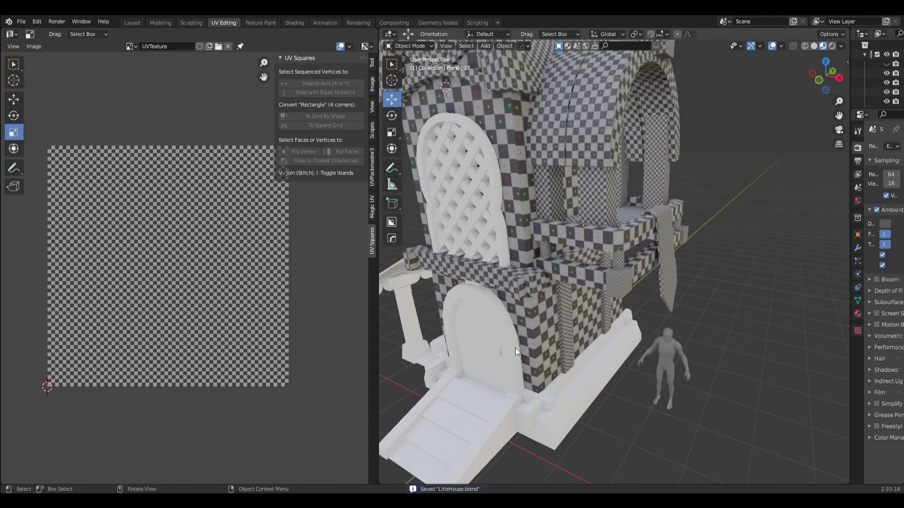
pyautogui.scroll(2, 571, 327)
pyautogui.scroll(2, 590, 230)
pyautogui.scroll(3, 591, 230)
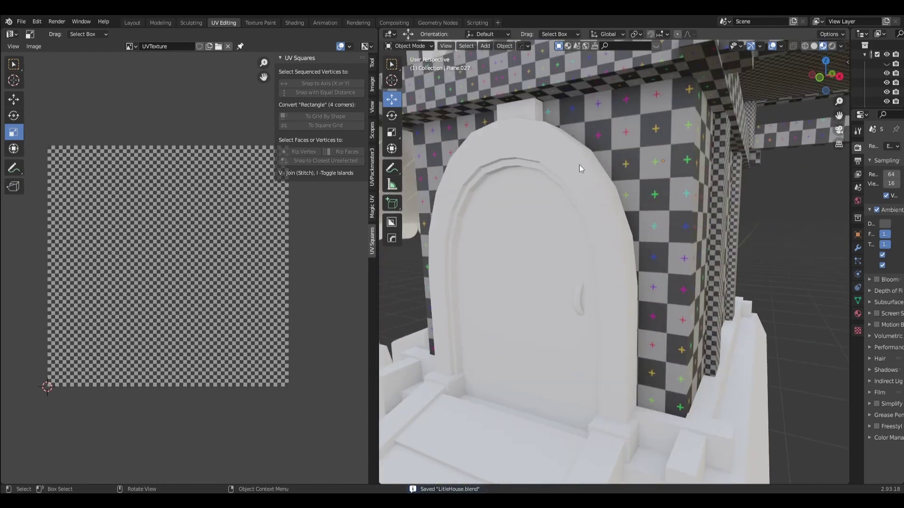
pyautogui.click(579, 165)
pyautogui.keyDown('shift'); pyautogui.moveTo(579, 165); pyautogui.dragTo(560, 106, button='middle'); pyautogui.keyUp('shift')
pyautogui.keyDown('shift'); pyautogui.click(620, 114); pyautogui.keyUp('shift')
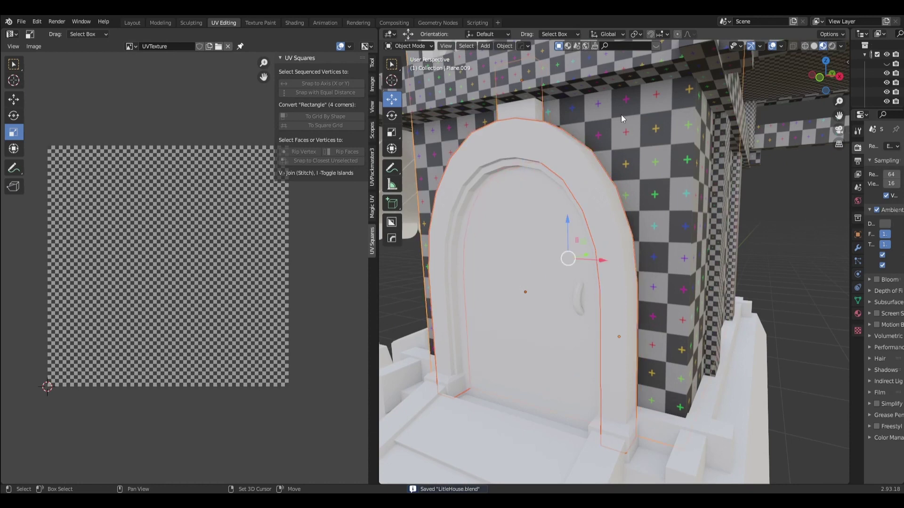
pyautogui.hotkey('ctrl', 'l')
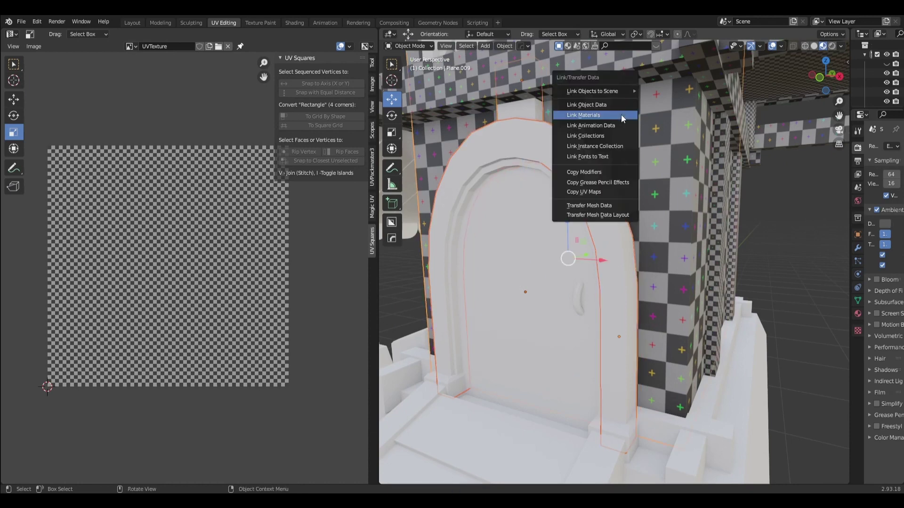
pyautogui.click(621, 114)
# Step: Isolate the arch trim with the small block in Local view and put the arch in Edit Mode
pyautogui.click(533, 142)
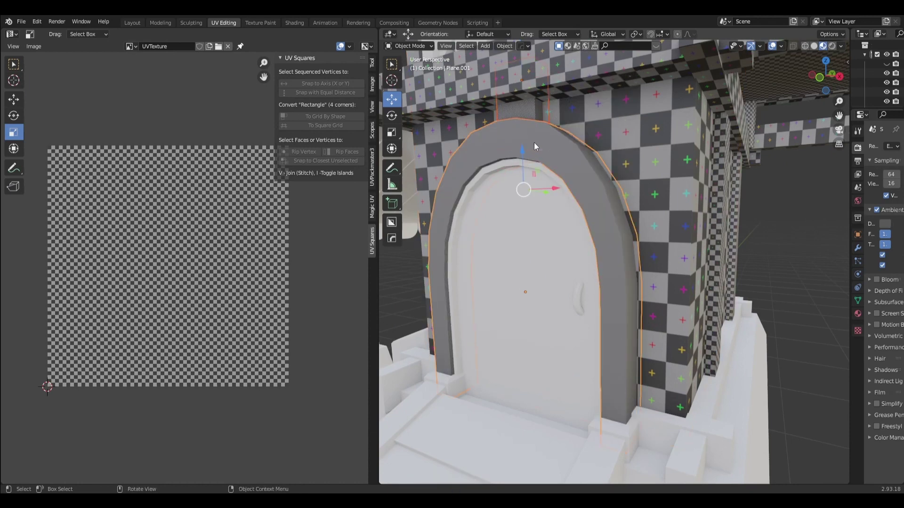
pyautogui.keyDown('shift'); pyautogui.click(534, 142); pyautogui.keyUp('shift')
pyautogui.press('KP_Divide')
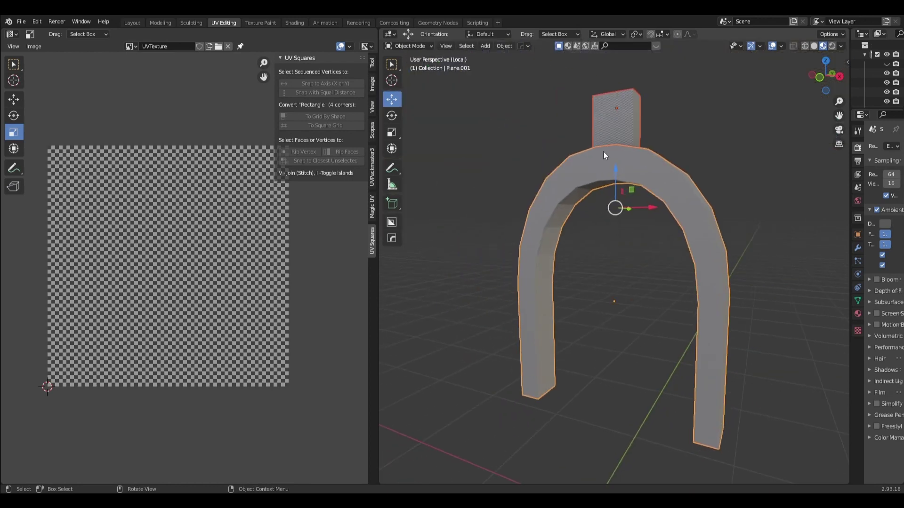
pyautogui.click(540, 172)
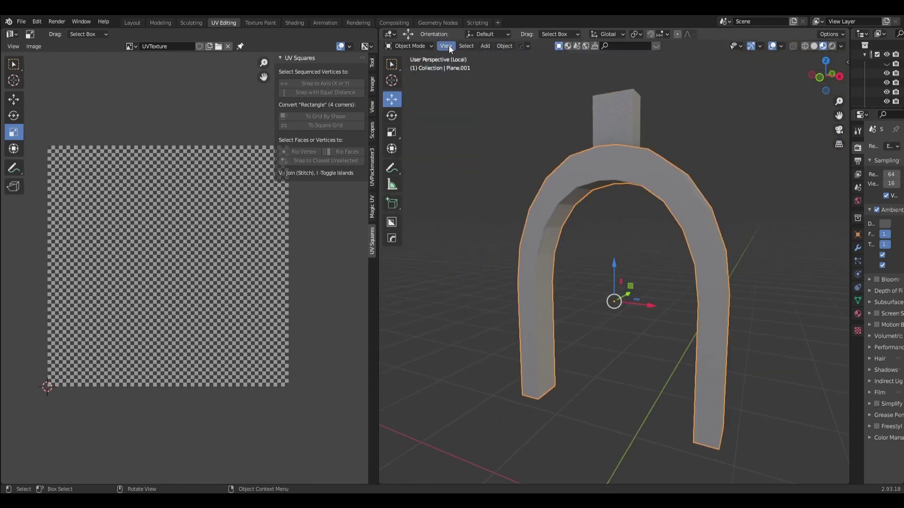
pyautogui.click(409, 46)
pyautogui.click(409, 69)
# Step: Mark the full edge loop over the arch as a UV seam
pyautogui.moveTo(607, 235)
pyautogui.mouseDown(button='middle')
pyautogui.moveTo(624, 241)
pyautogui.moveTo(686, 202)
pyautogui.mouseUp(button='middle')
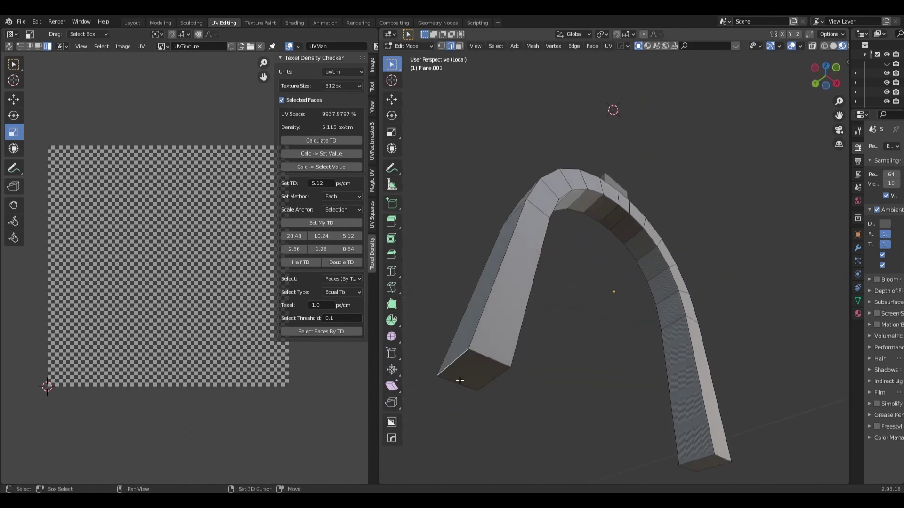
pyautogui.keyDown('alt'); pyautogui.click(485, 316); pyautogui.keyUp('alt')
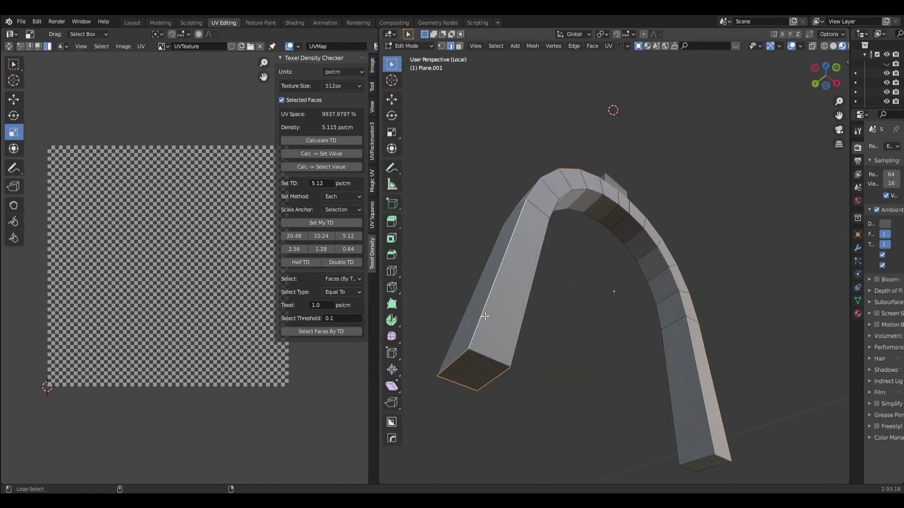
pyautogui.keyDown('alt'); pyautogui.click(515, 323); pyautogui.keyUp('alt')
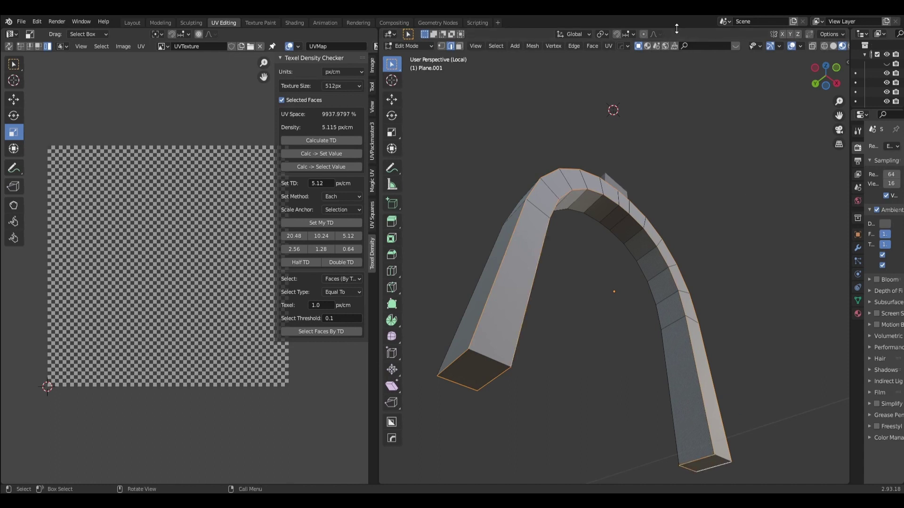
pyautogui.click(610, 45)
pyautogui.click(628, 159)
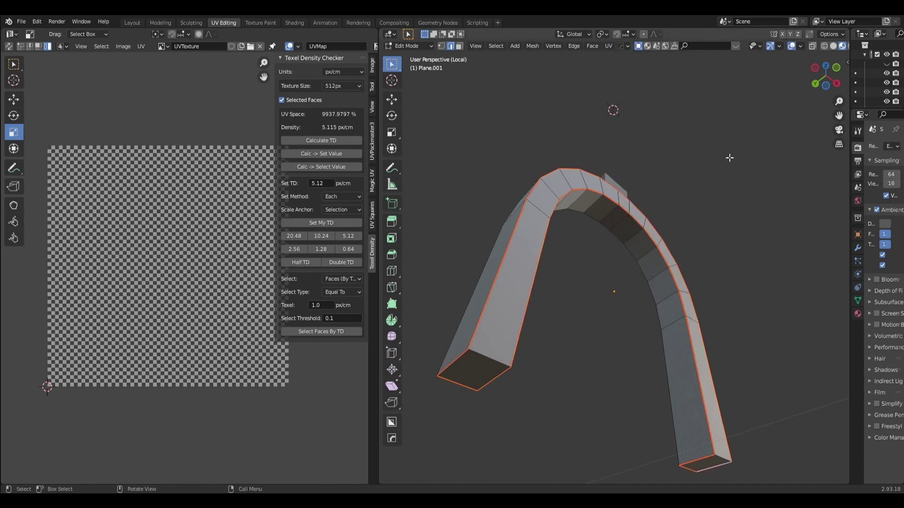
pyautogui.moveTo(612, 104); pyautogui.dragTo(720, 276, button='middle')
pyautogui.moveTo(618, 124)
pyautogui.mouseDown(button='middle')
pyautogui.moveTo(607, 156)
pyautogui.moveTo(626, 141)
pyautogui.mouseUp(button='middle')
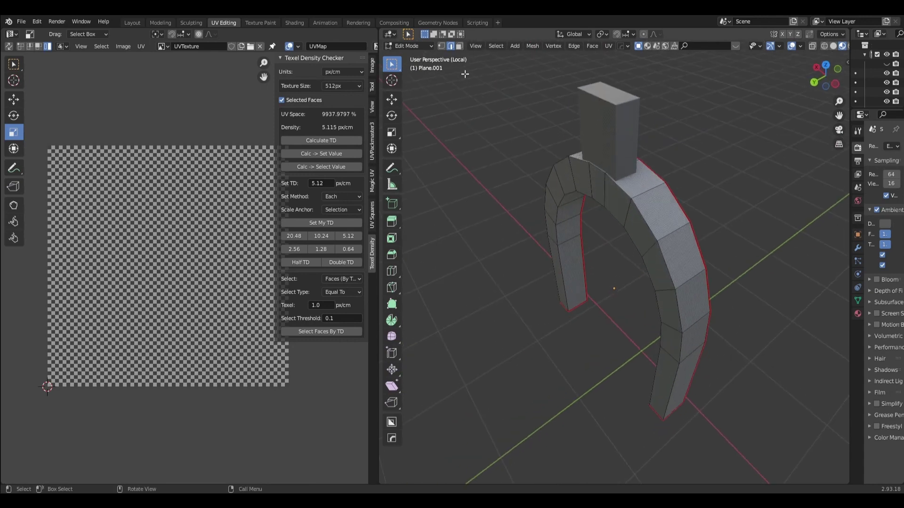
# Step: Back in Object Mode, isolate only the arch trim and orbit to a front view
pyautogui.click(408, 46)
pyautogui.click(444, 101)
pyautogui.click(598, 117)
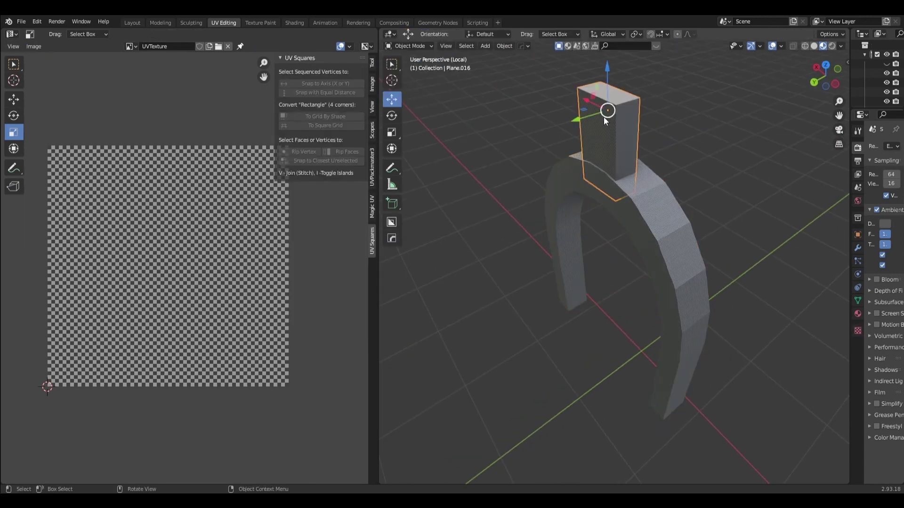
pyautogui.click(657, 216)
pyautogui.moveTo(656, 216)
pyautogui.mouseDown(button='middle')
pyautogui.moveTo(651, 241)
pyautogui.moveTo(639, 235)
pyautogui.mouseUp(button='middle')
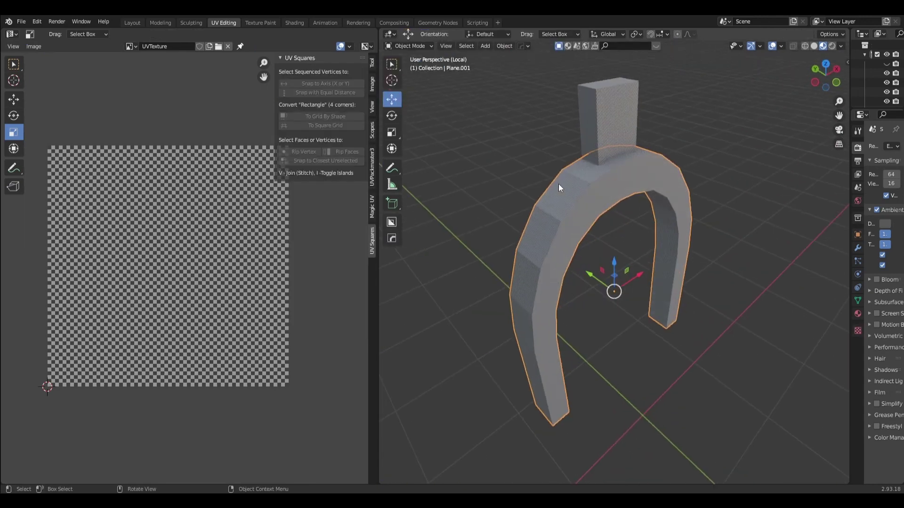
pyautogui.press('KP_Divide')
pyautogui.press('KP_Divide')
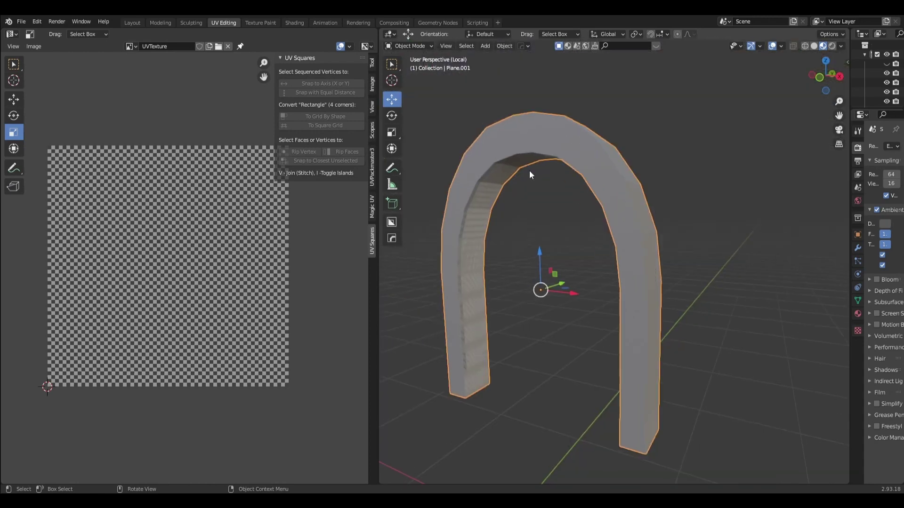
pyautogui.keyDown('alt'); pyautogui.moveTo(529, 169); pyautogui.dragTo(574, 178, button='middle'); pyautogui.keyUp('alt')
# Step: In Edit Mode, select the whole arch mesh and unwrap it
pyautogui.click(402, 46)
pyautogui.click(407, 64)
pyautogui.press('a')
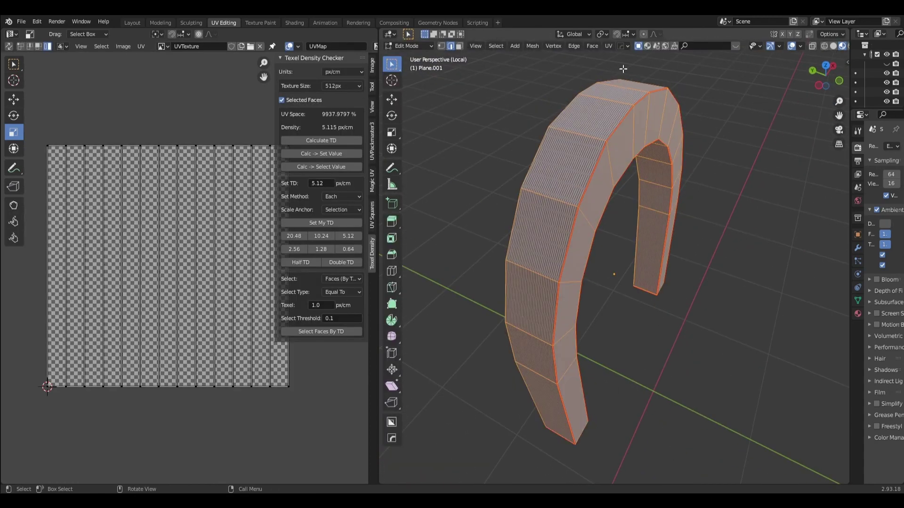
pyautogui.press('u')
pyautogui.click(622, 57)
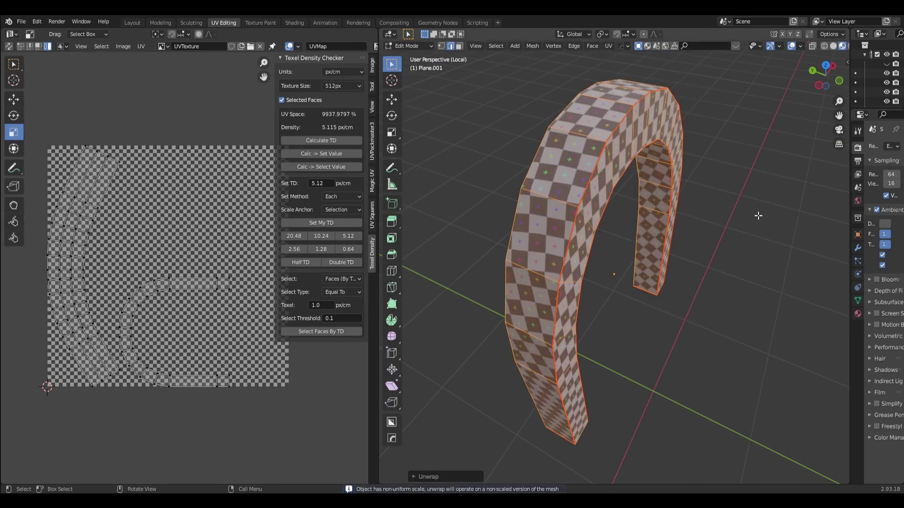
pyautogui.moveTo(758, 215); pyautogui.dragTo(682, 221, button='middle')
# Step: Straighten the strip island with UV Squares To Grid By Shape and rotate the arch island upright
pyautogui.click(83, 189)
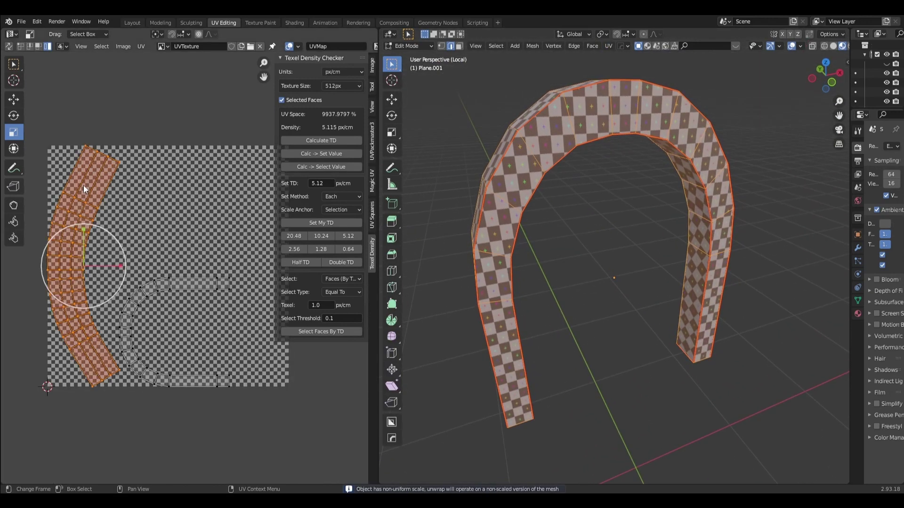
pyautogui.click(371, 215)
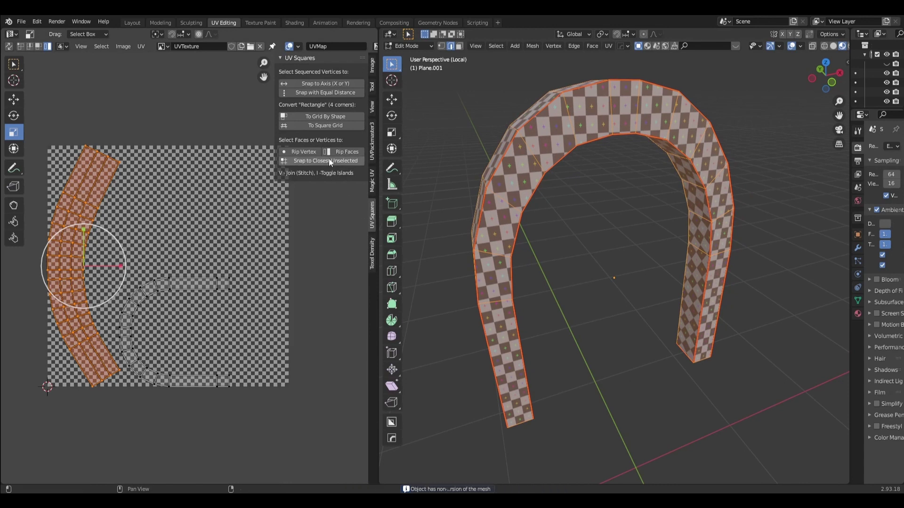
pyautogui.click(319, 116)
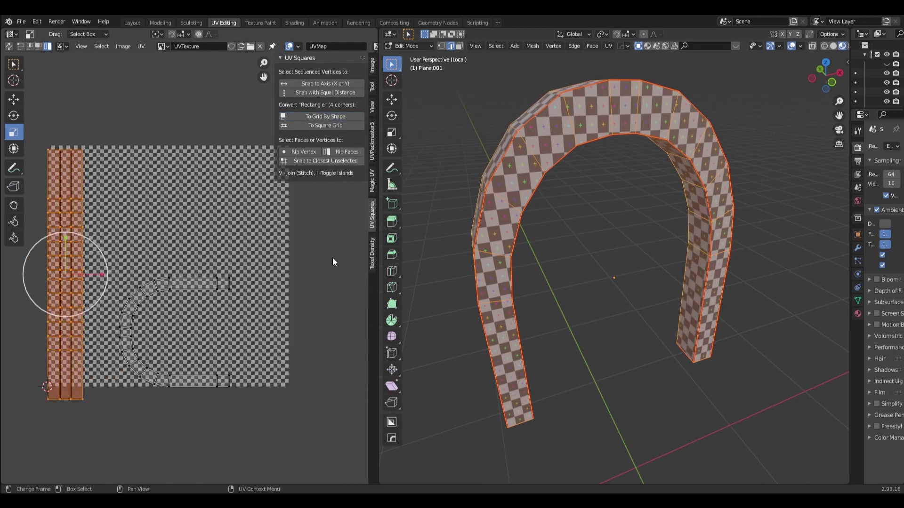
pyautogui.click(168, 288)
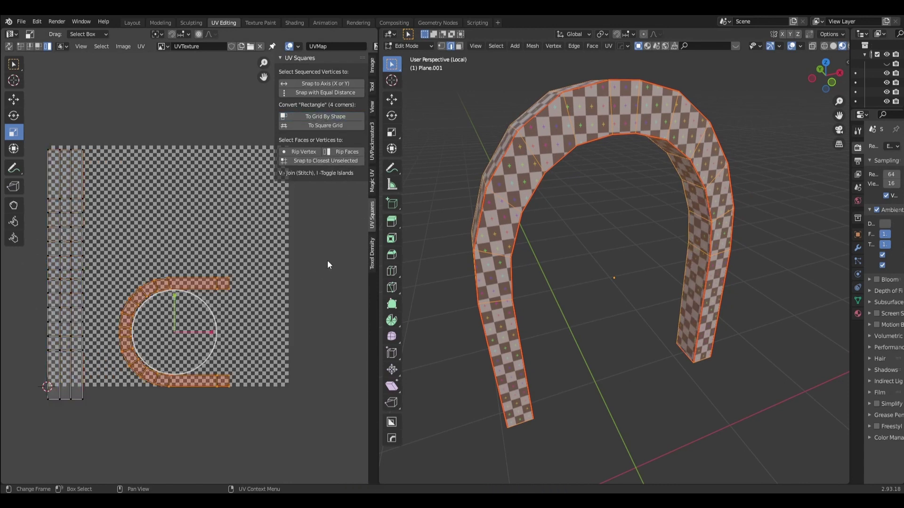
pyautogui.press('r')
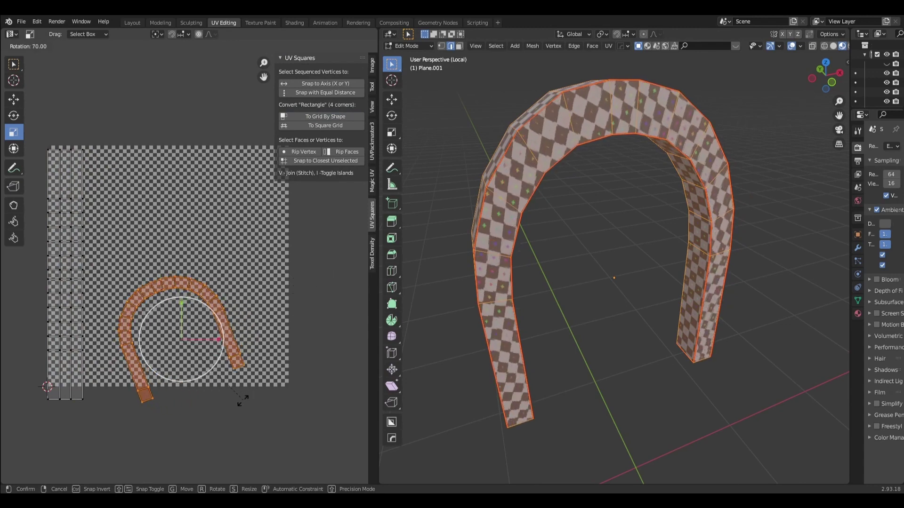
pyautogui.click(228, 409)
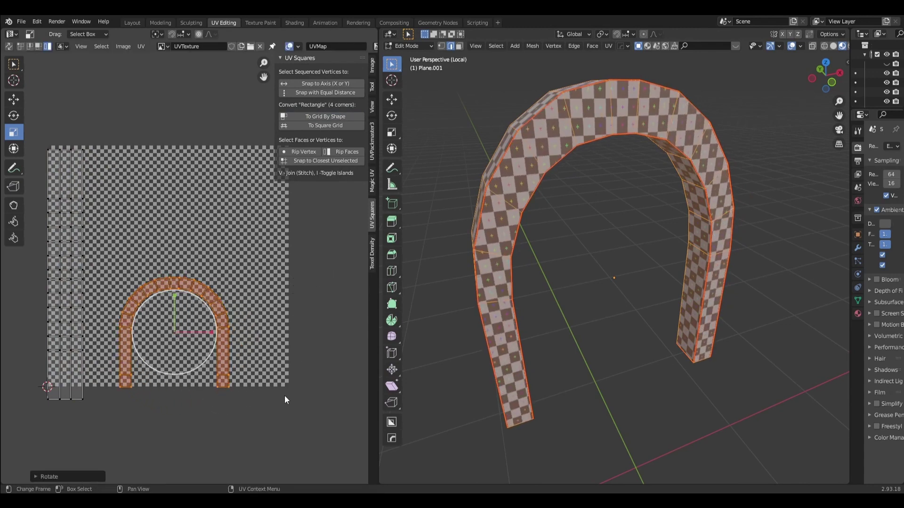
# Step: Check the arch islands, undo a trial squash, and return to Object Mode with the full house
pyautogui.click(55, 249)
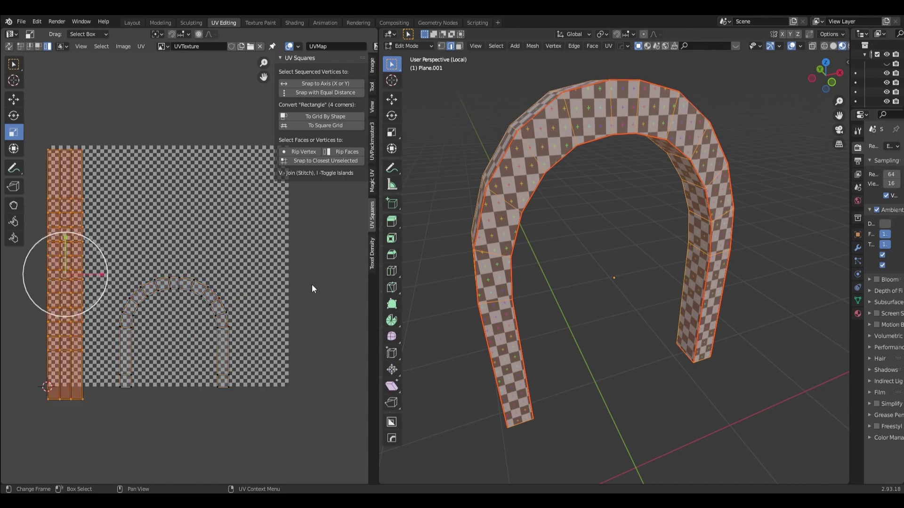
pyautogui.moveTo(471, 290); pyautogui.dragTo(650, 287, button='middle')
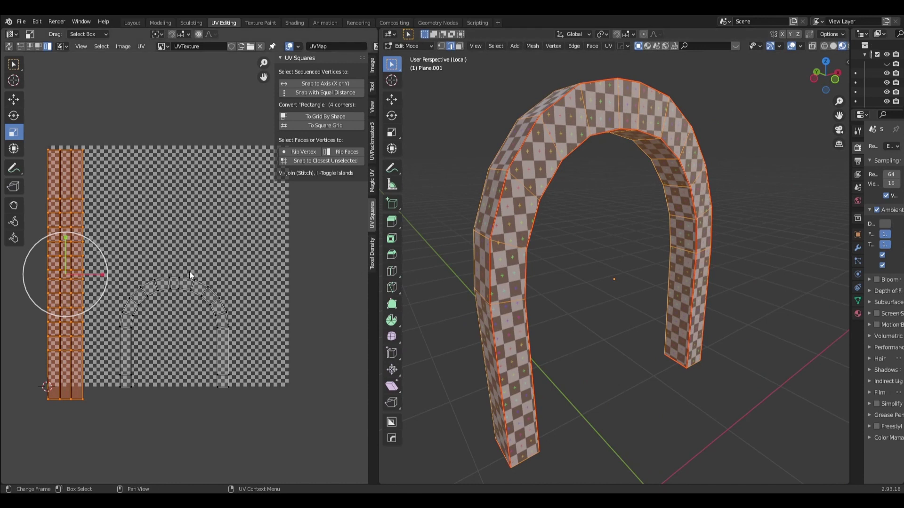
pyautogui.click(170, 290)
pyautogui.moveTo(179, 299); pyautogui.dragTo(177, 332)
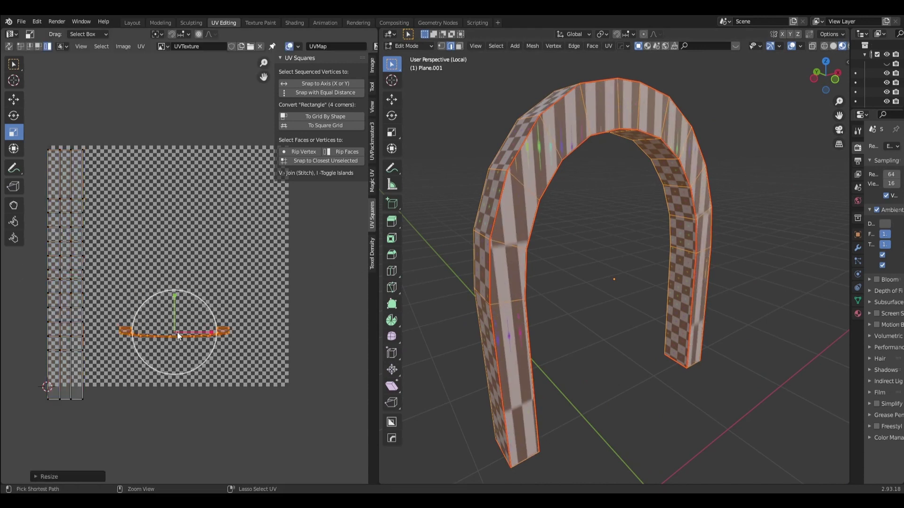
pyautogui.hotkey('ctrl', 'z')
pyautogui.moveTo(453, 271)
pyautogui.mouseDown(button='middle')
pyautogui.moveTo(567, 220)
pyautogui.moveTo(561, 202)
pyautogui.moveTo(473, 287)
pyautogui.mouseUp(button='middle')
pyautogui.click(407, 46)
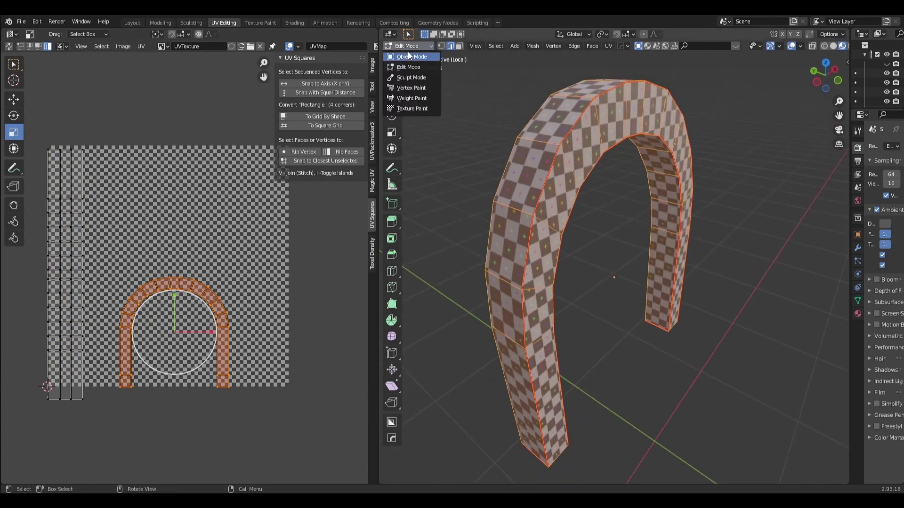
pyautogui.press('KP_Divide')
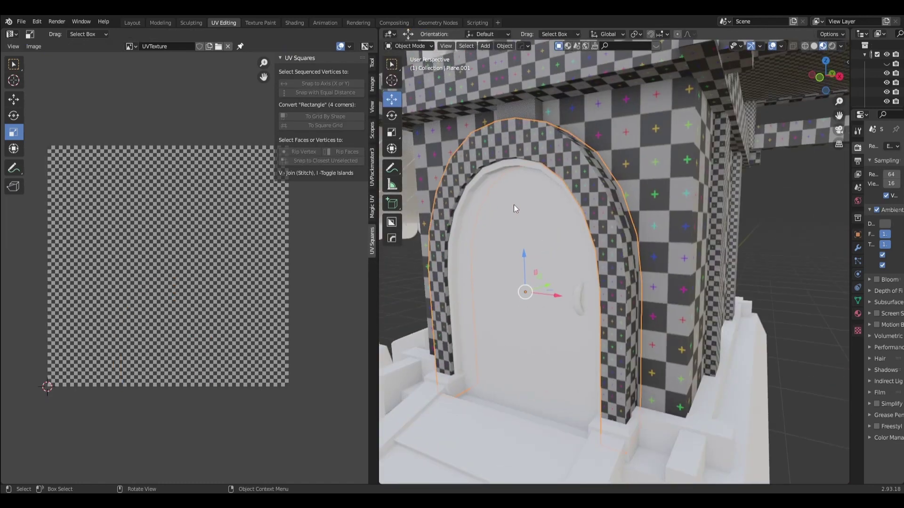
# Step: Isolate the box-shaped block Plane.016 in Local view and enter Edit Mode
pyautogui.moveTo(513, 205)
pyautogui.mouseDown(button='middle')
pyautogui.moveTo(560, 212)
pyautogui.moveTo(565, 202)
pyautogui.mouseUp(button='middle')
pyautogui.click(590, 102)
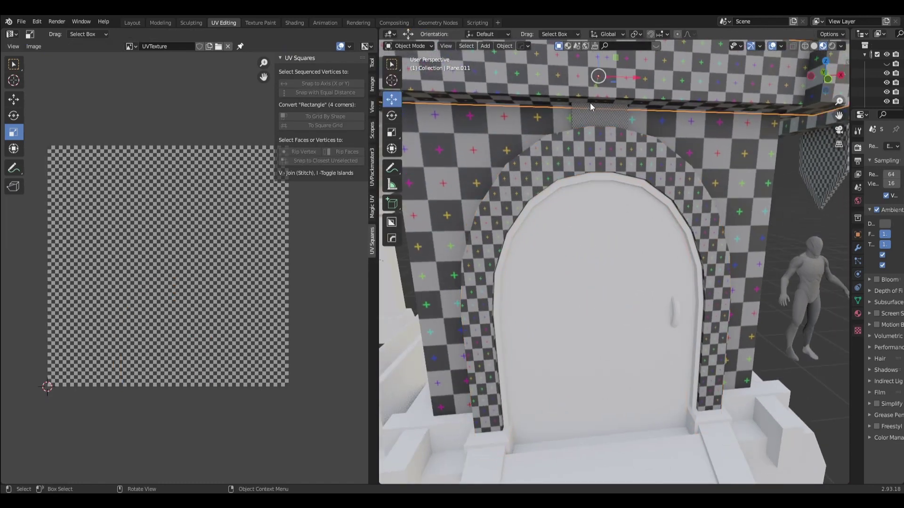
pyautogui.click(588, 118)
pyautogui.press('KP_Divide')
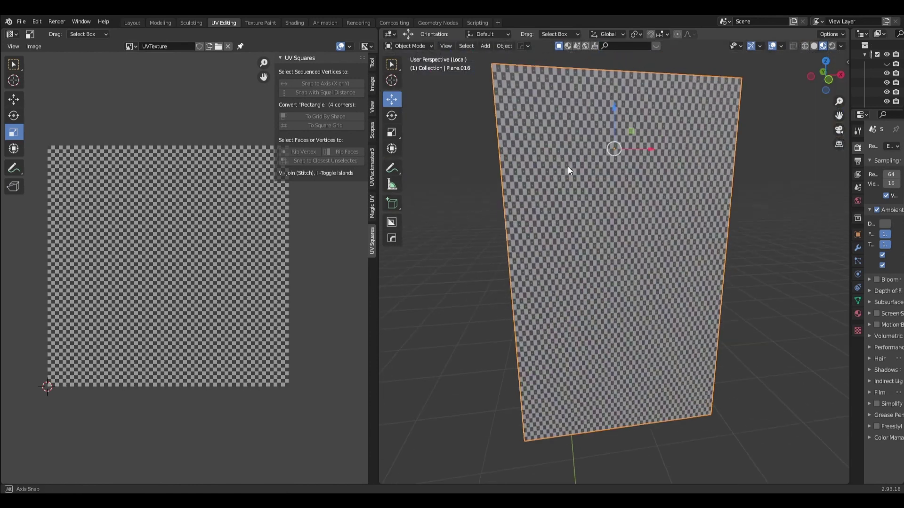
pyautogui.moveTo(568, 166)
pyautogui.mouseDown(button='middle')
pyautogui.moveTo(599, 198)
pyautogui.moveTo(594, 187)
pyautogui.mouseUp(button='middle')
pyautogui.click(414, 47)
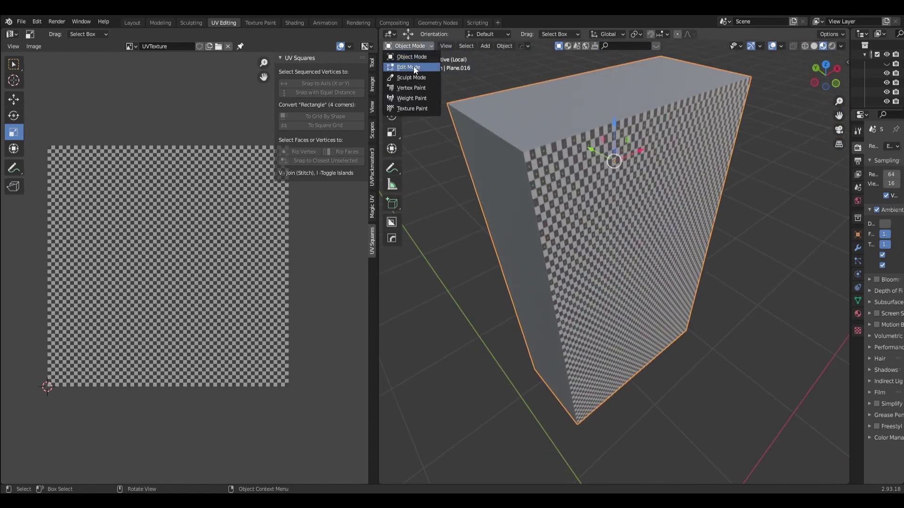
pyautogui.click(413, 67)
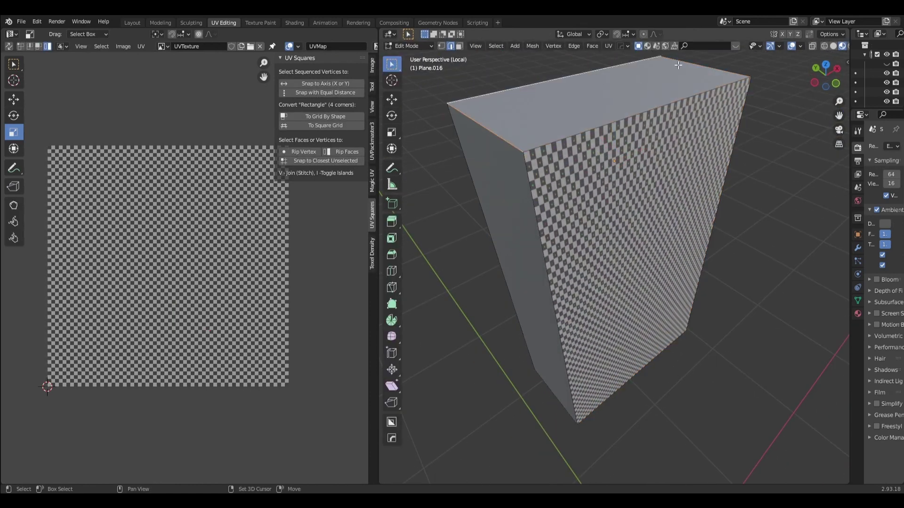
# Step: Mark seams on the vertical, top, left and bottom edges around the block's front face
pyautogui.keyDown('shift'); pyautogui.click(549, 227); pyautogui.keyUp('shift')
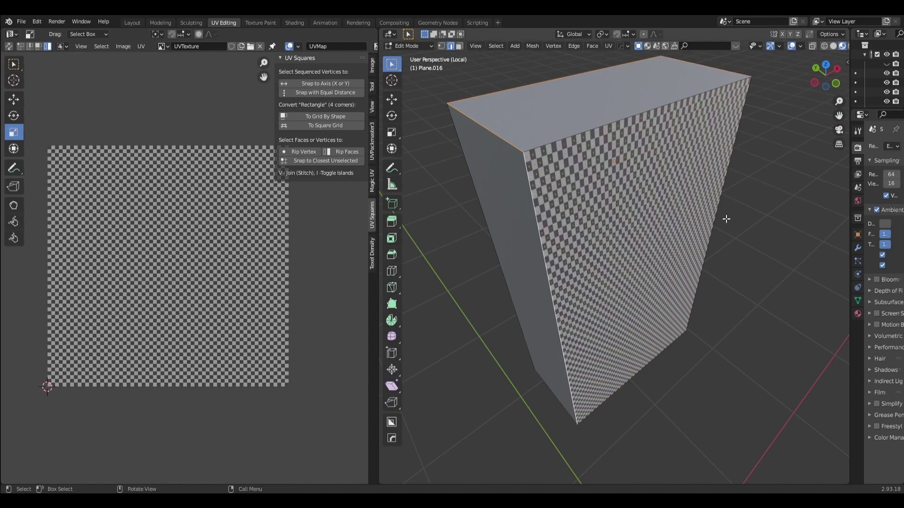
pyautogui.moveTo(715, 211)
pyautogui.mouseDown(button='middle')
pyautogui.moveTo(722, 306)
pyautogui.moveTo(748, 248)
pyautogui.moveTo(678, 331)
pyautogui.moveTo(679, 276)
pyautogui.mouseUp(button='middle')
pyautogui.keyDown('shift'); pyautogui.click(608, 271); pyautogui.keyUp('shift')
pyautogui.keyDown('shift'); pyautogui.click(560, 330); pyautogui.keyUp('shift')
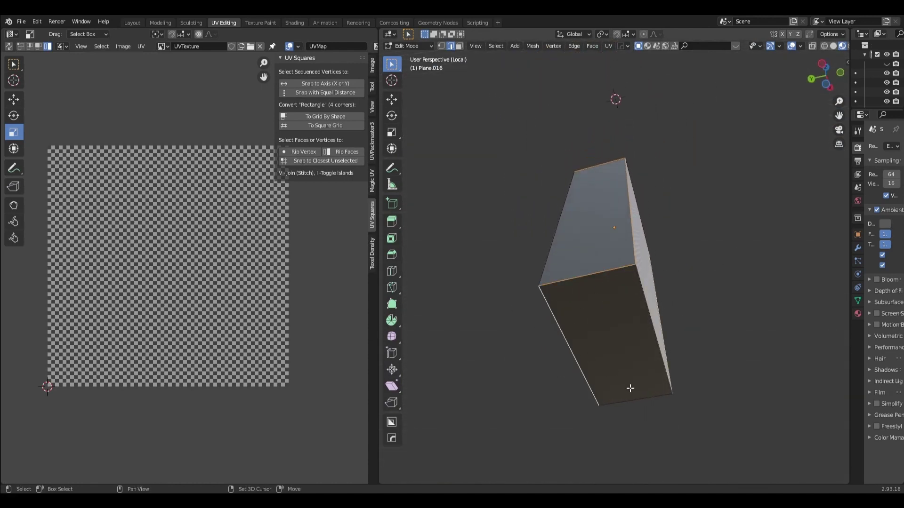
pyautogui.keyDown('shift'); pyautogui.click(638, 399); pyautogui.keyUp('shift')
pyautogui.moveTo(698, 352); pyautogui.dragTo(649, 136, button='middle')
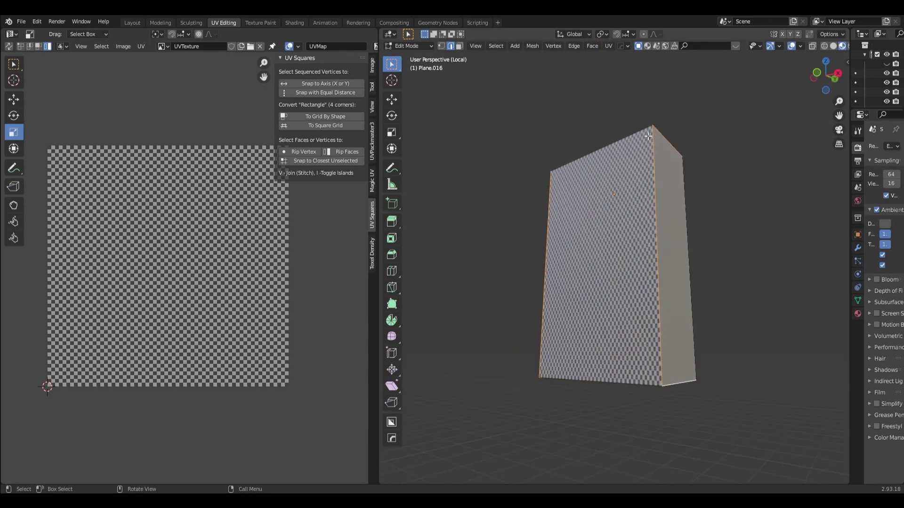
pyautogui.click(610, 46)
pyautogui.click(631, 156)
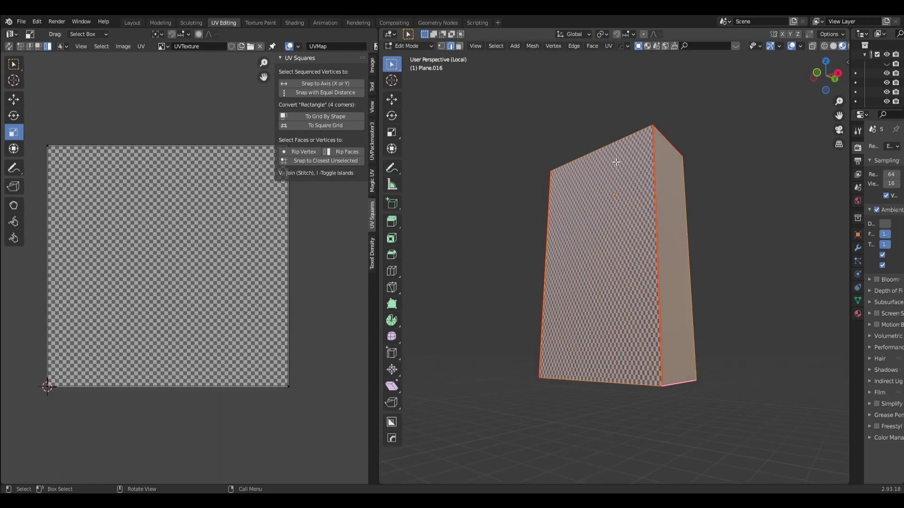
# Step: Unwrap the block and shrink the left square UV island vertically to even its checker
pyautogui.press('u')
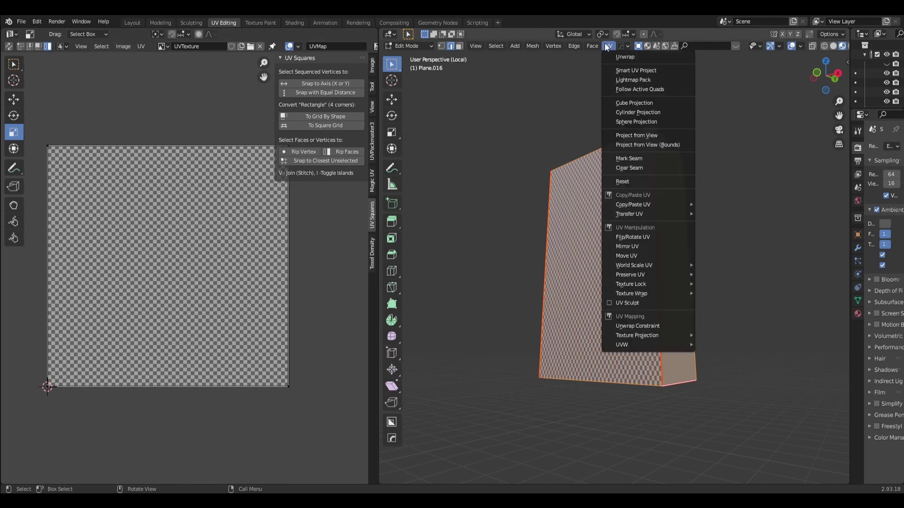
pyautogui.click(628, 54)
pyautogui.moveTo(595, 113)
pyautogui.mouseDown(button='middle')
pyautogui.moveTo(629, 162)
pyautogui.moveTo(768, 162)
pyautogui.moveTo(734, 163)
pyautogui.mouseUp(button='middle')
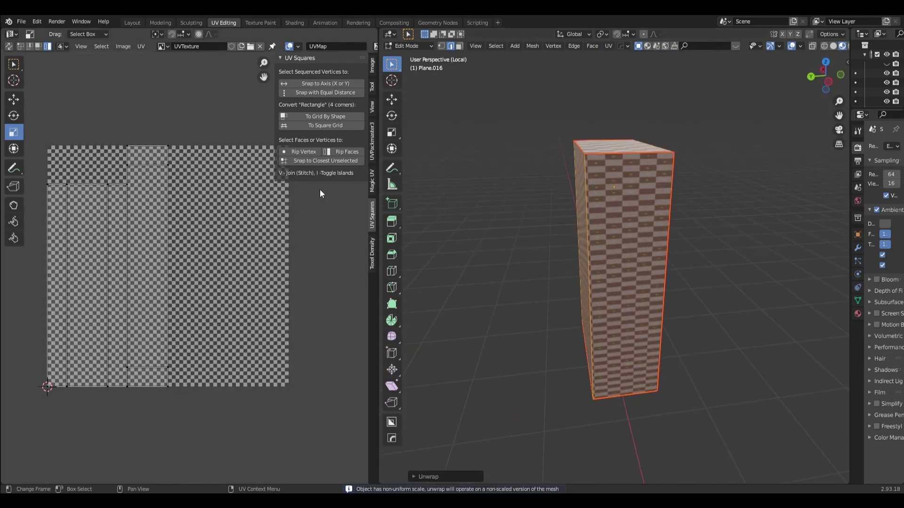
pyautogui.click(101, 232)
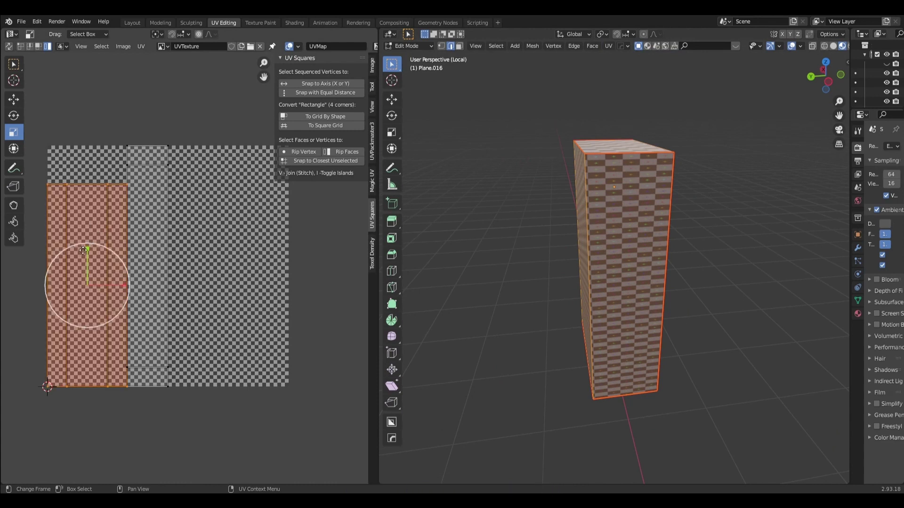
pyautogui.moveTo(83, 250)
pyautogui.mouseDown()
pyautogui.moveTo(88, 278)
pyautogui.moveTo(102, 258)
pyautogui.mouseUp()
# Step: Shorten the tall strip UV island vertically so its checker squares look even
pyautogui.click(144, 218)
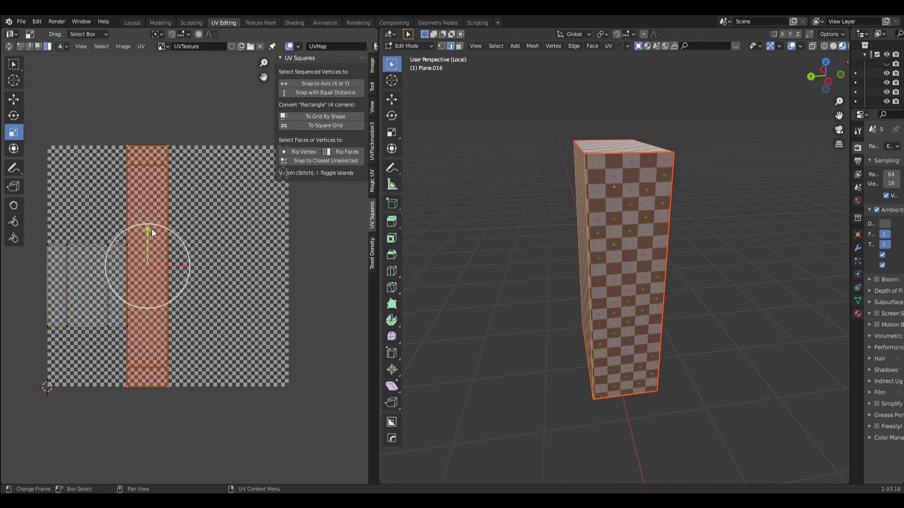
pyautogui.moveTo(555, 315); pyautogui.dragTo(467, 288, button='middle')
pyautogui.moveTo(148, 229); pyautogui.dragTo(146, 245)
pyautogui.moveTo(447, 297); pyautogui.dragTo(386, 301, button='middle')
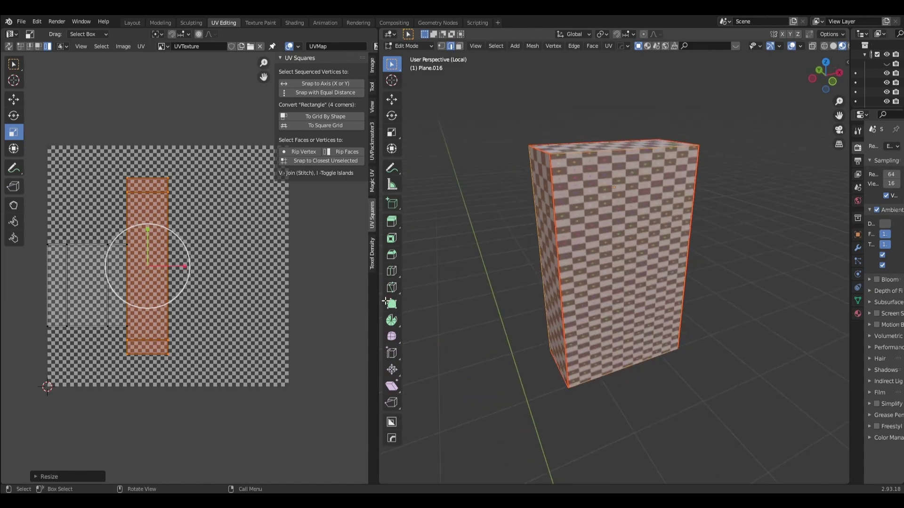
pyautogui.moveTo(149, 231); pyautogui.dragTo(149, 252)
pyautogui.moveTo(404, 283)
pyautogui.mouseDown(button='middle')
pyautogui.moveTo(498, 301)
pyautogui.moveTo(451, 295)
pyautogui.mouseUp(button='middle')
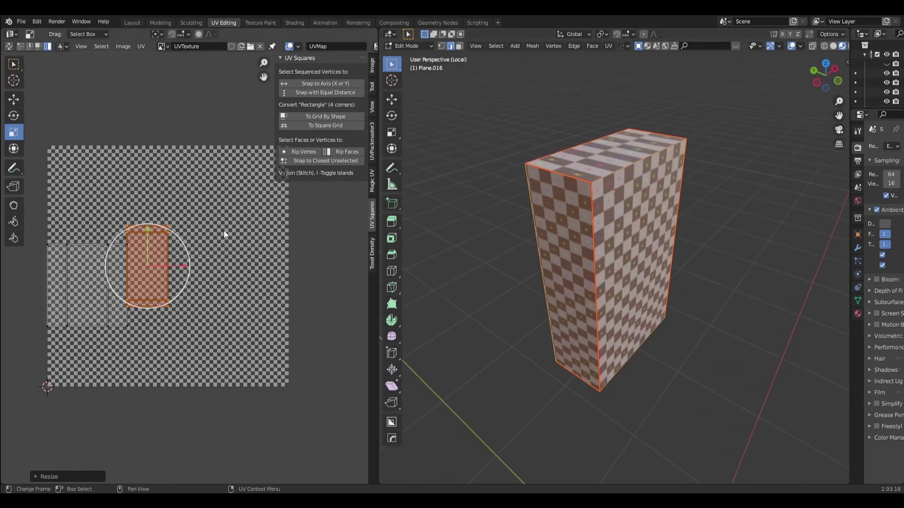
# Step: Raise the right island's top UV edge to stretch it, then adjust it slightly
pyautogui.click(147, 221)
pyautogui.click(151, 228)
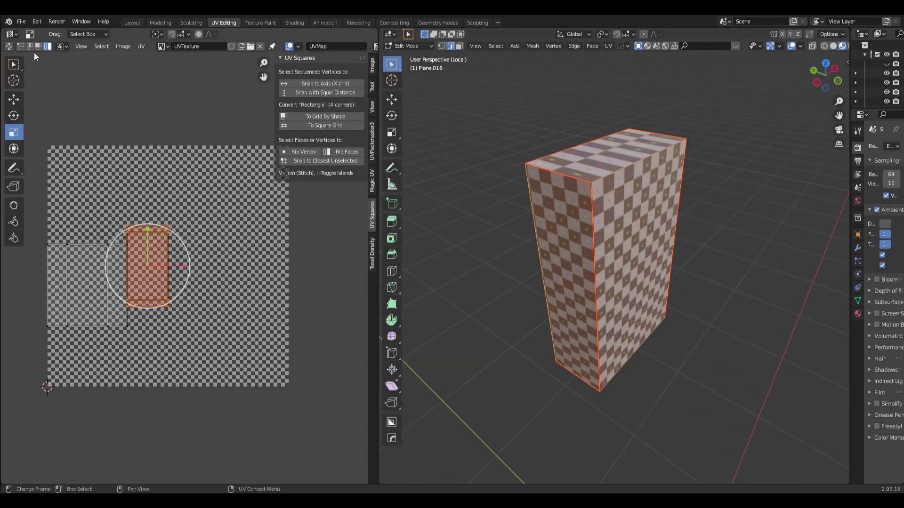
pyautogui.click(148, 227)
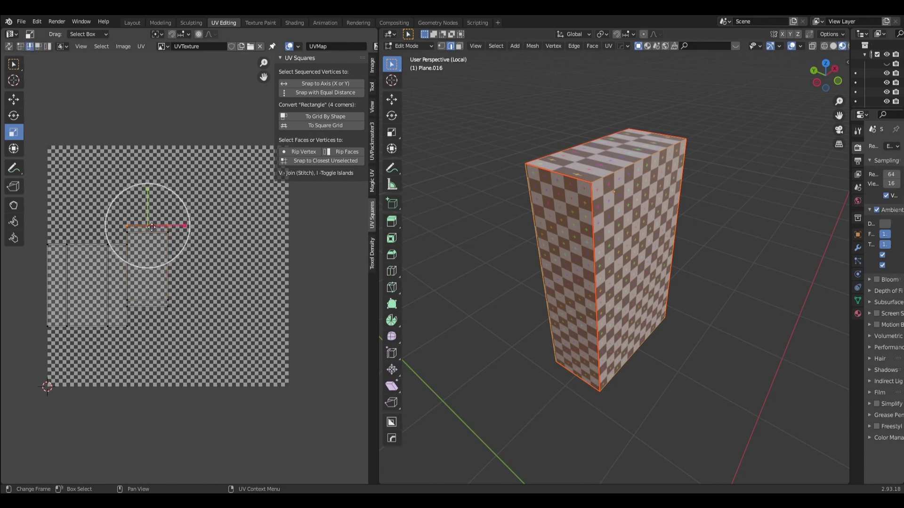
pyautogui.moveTo(147, 187); pyautogui.dragTo(148, 190)
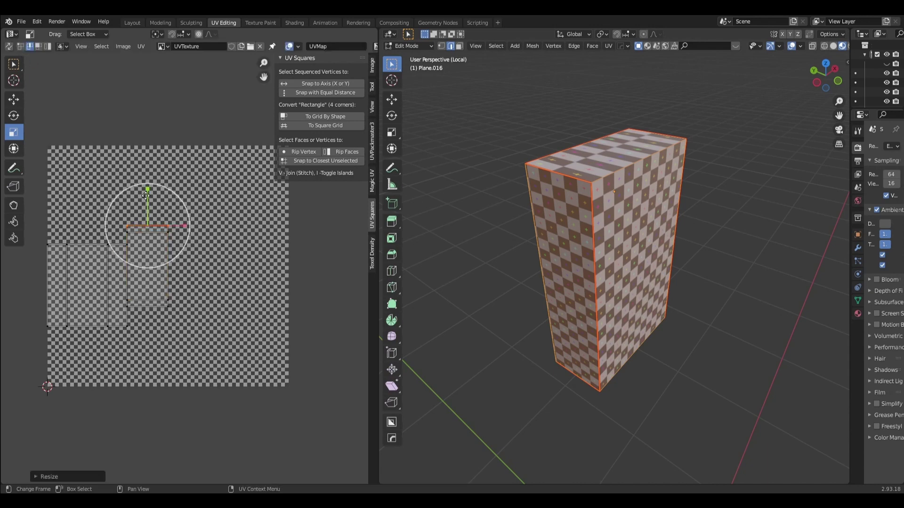
pyautogui.click(13, 99)
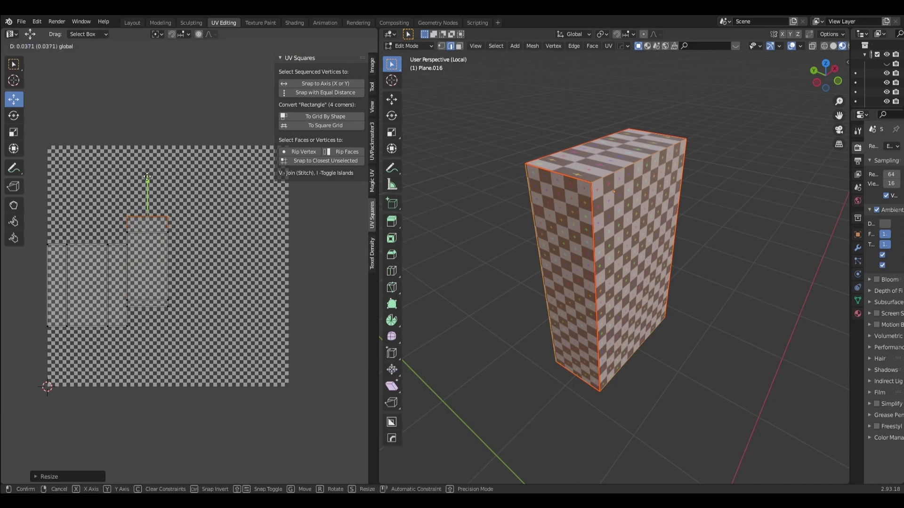
pyautogui.moveTo(149, 187); pyautogui.dragTo(149, 163)
pyautogui.moveTo(562, 351); pyautogui.dragTo(567, 269, button='middle')
pyautogui.moveTo(152, 163); pyautogui.dragTo(147, 173)
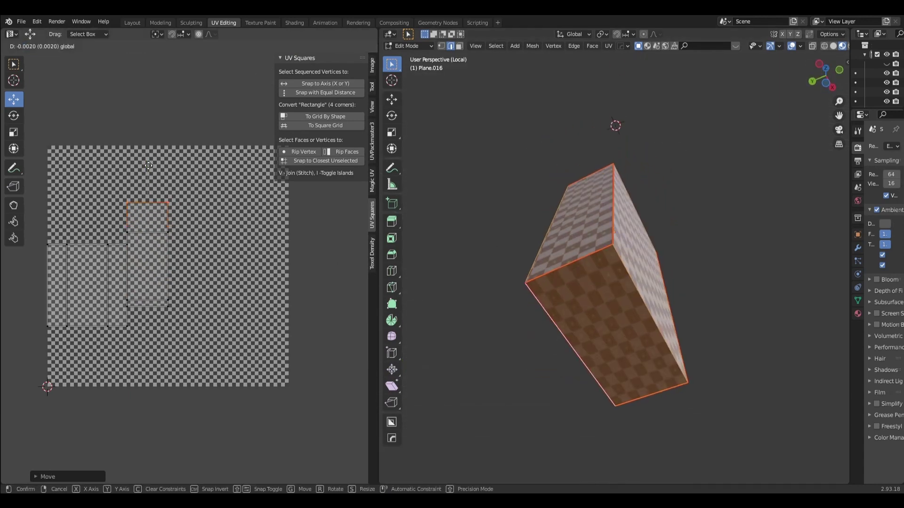
# Step: Lower the island's bottom UV edge to even the checker on the block's underside
pyautogui.click(143, 307)
pyautogui.moveTo(148, 269); pyautogui.dragTo(150, 278)
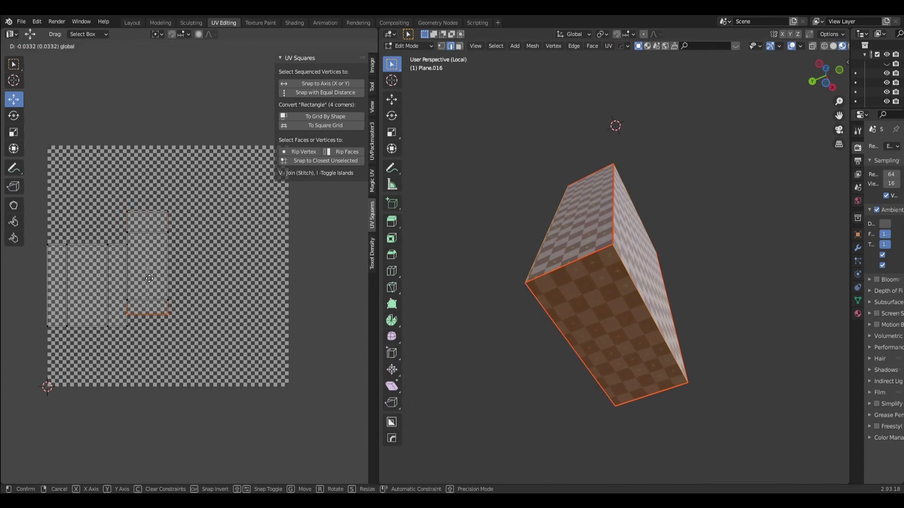
pyautogui.click(149, 278)
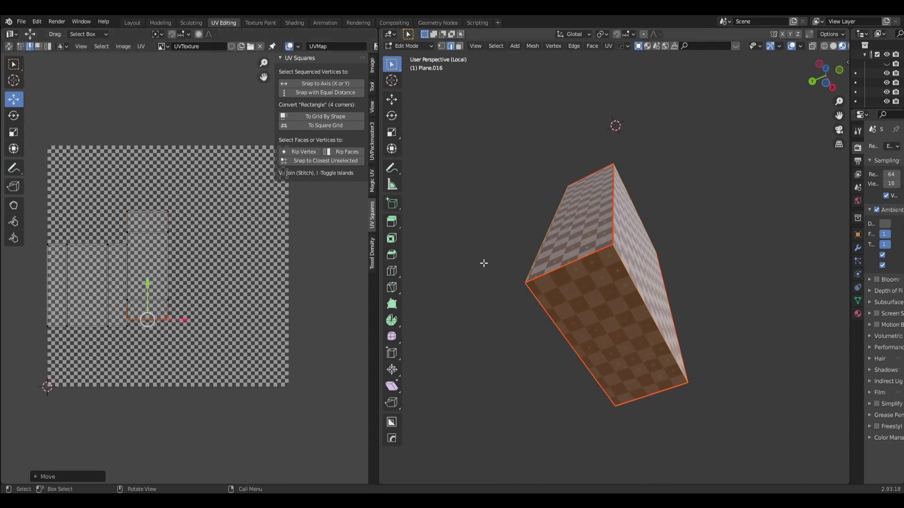
pyautogui.moveTo(484, 262)
pyautogui.mouseDown(button='middle')
pyautogui.moveTo(506, 329)
pyautogui.moveTo(503, 363)
pyautogui.mouseUp(button='middle')
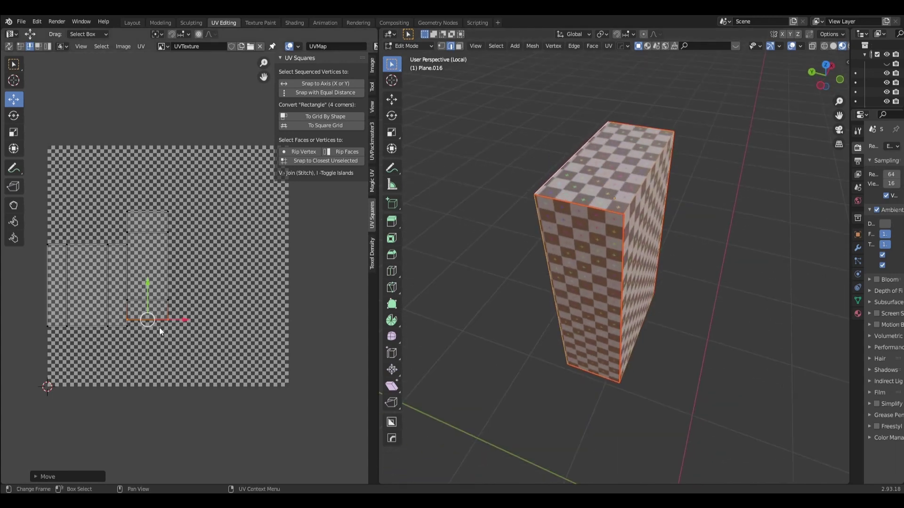
pyautogui.scroll(3, 143, 281)
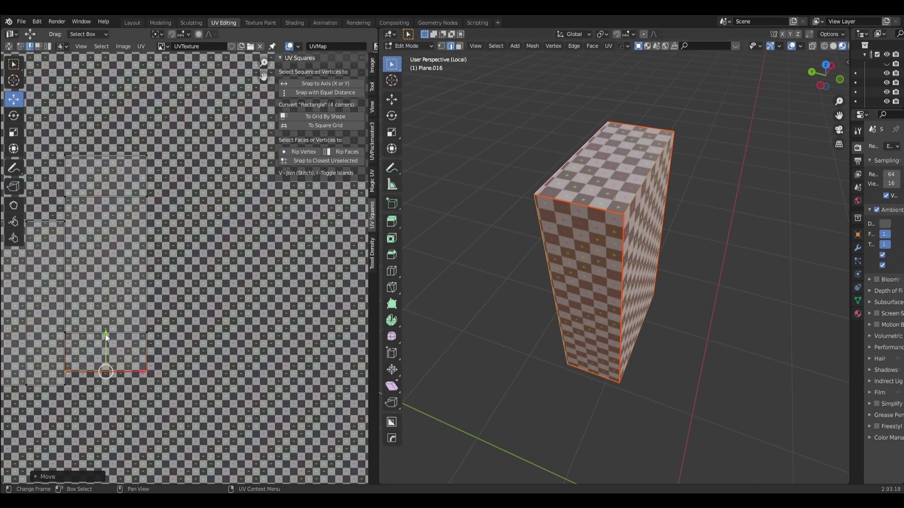
pyautogui.moveTo(106, 335); pyautogui.dragTo(106, 331)
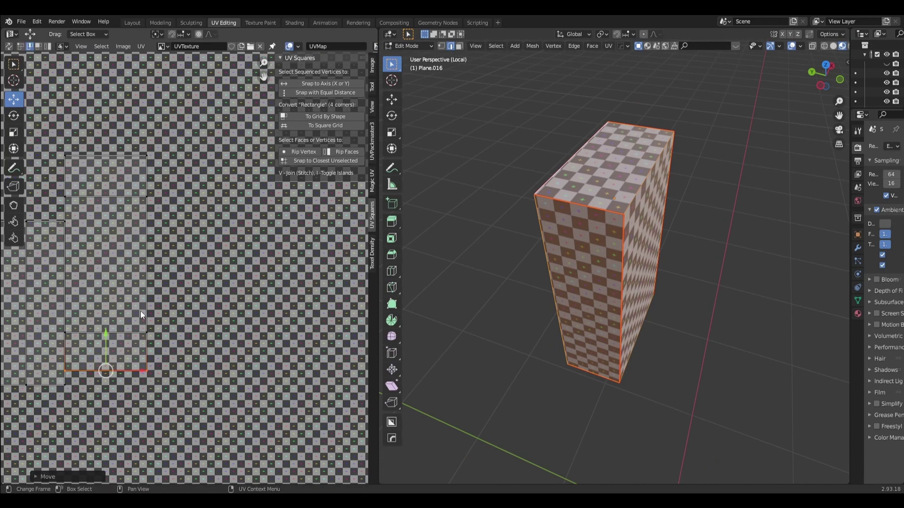
# Step: Fine-tune the top UV edge and deselect the whole mesh
pyautogui.click(109, 164)
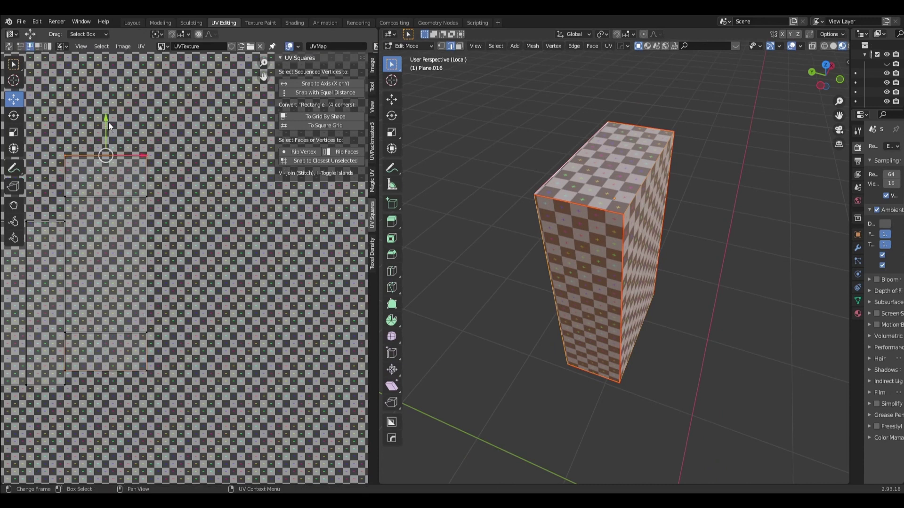
pyautogui.moveTo(107, 119); pyautogui.dragTo(107, 118)
pyautogui.scroll(-2, 469, 278)
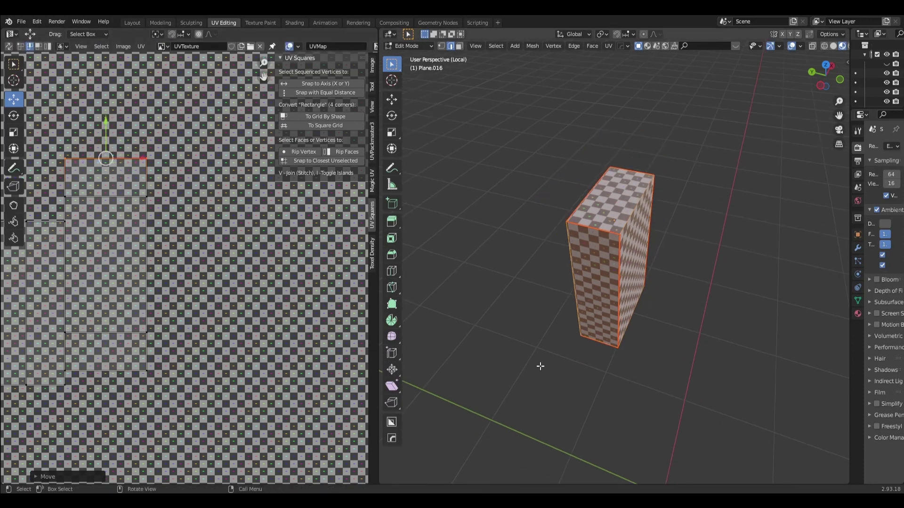
pyautogui.hotkey('alt', 'a')
pyautogui.moveTo(599, 397)
pyautogui.mouseDown(button='middle')
pyautogui.moveTo(699, 353)
pyautogui.moveTo(528, 366)
pyautogui.mouseUp(button='middle')
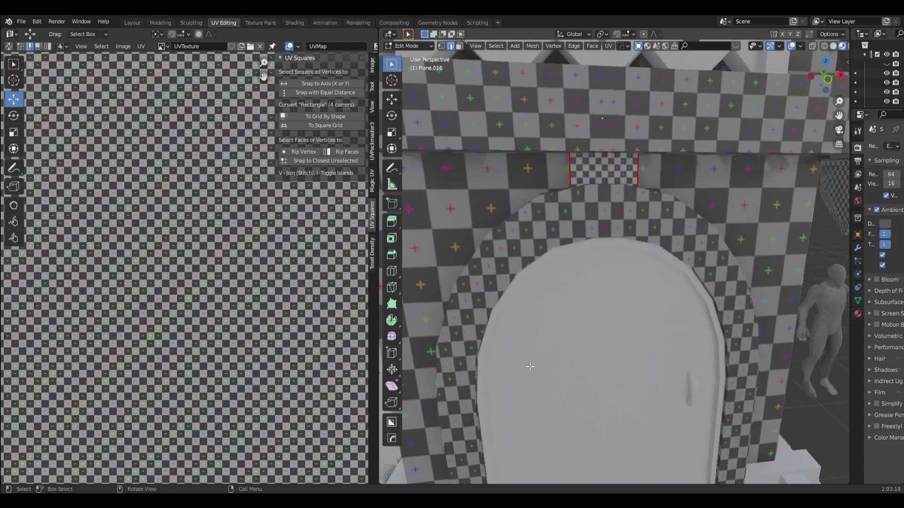
# Step: Link the arch trim's checker material to the inner door trim
pyautogui.press('KP_Divide')
pyautogui.click(408, 48)
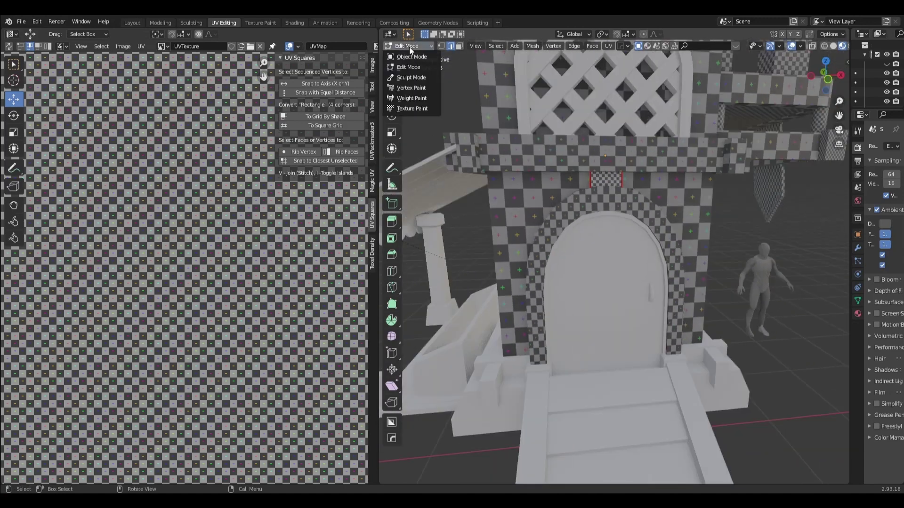
pyautogui.click(431, 109)
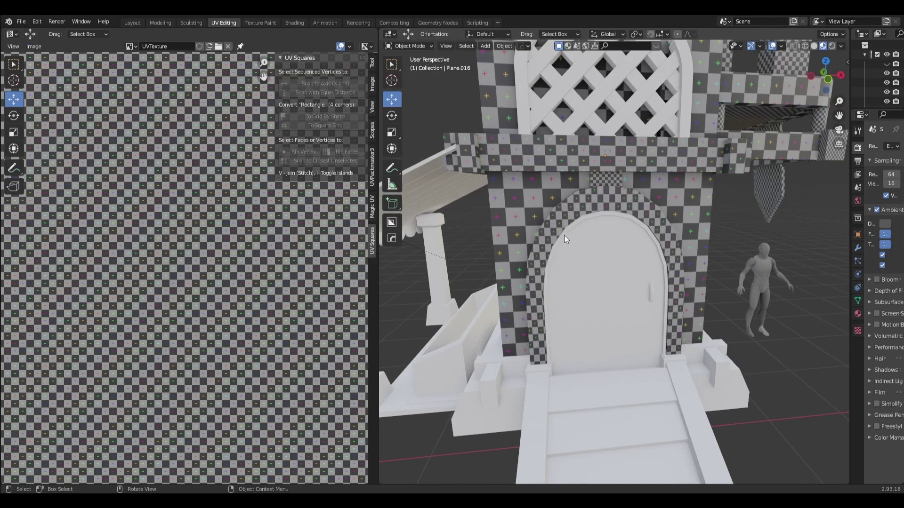
pyautogui.click(564, 239)
pyautogui.keyDown('shift'); pyautogui.click(567, 230); pyautogui.keyUp('shift')
pyautogui.keyDown('shift'); pyautogui.click(561, 216); pyautogui.keyUp('shift')
pyautogui.hotkey('ctrl', 'l')
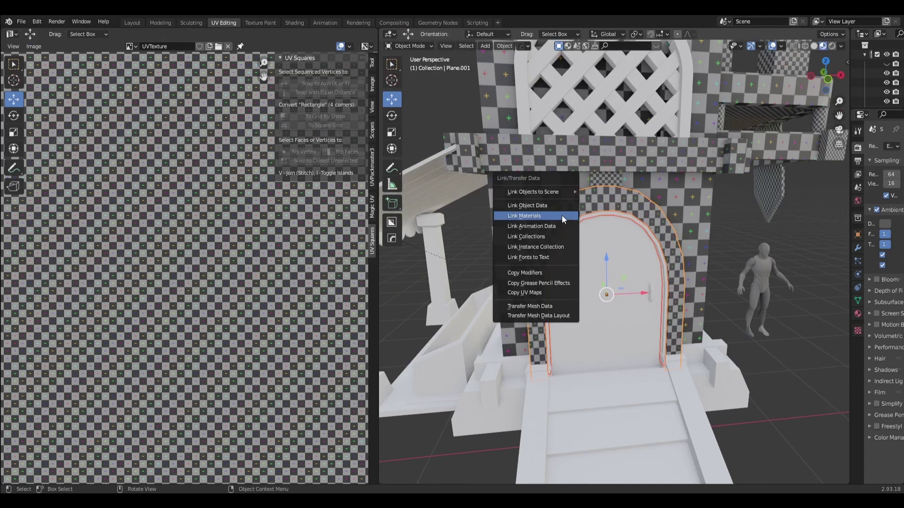
pyautogui.click(561, 216)
# Step: Isolate the thin inner door trim and enter Edit Mode on it
pyautogui.hotkey('alt', 'a')
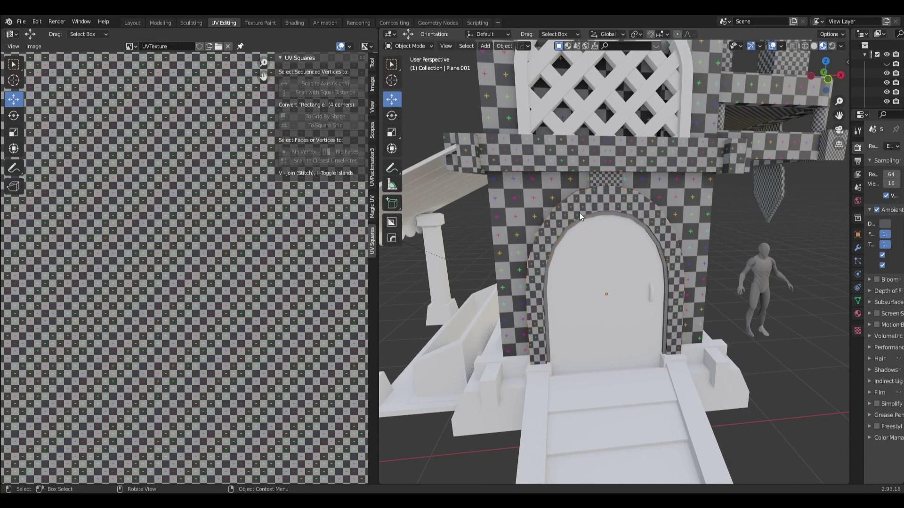
pyautogui.click(582, 219)
pyautogui.click(586, 219)
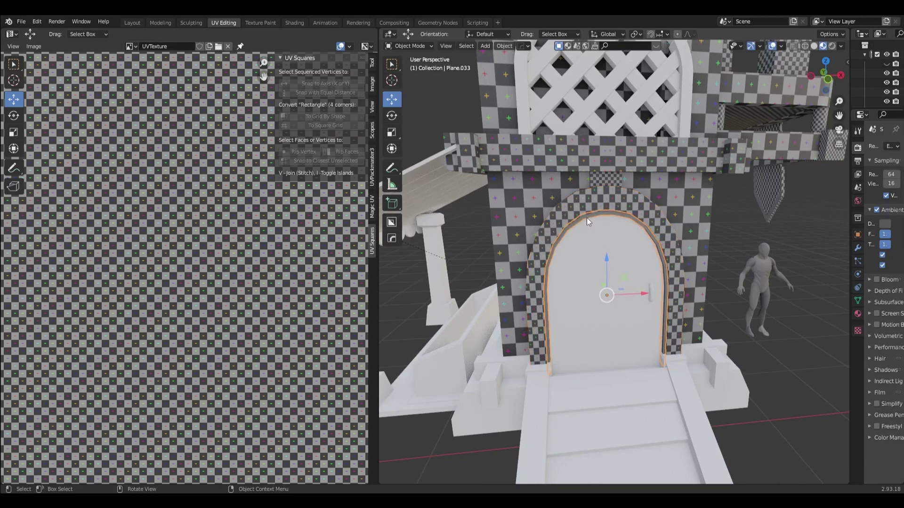
pyautogui.press('KP_Divide')
pyautogui.moveTo(552, 243); pyautogui.dragTo(631, 272, button='middle')
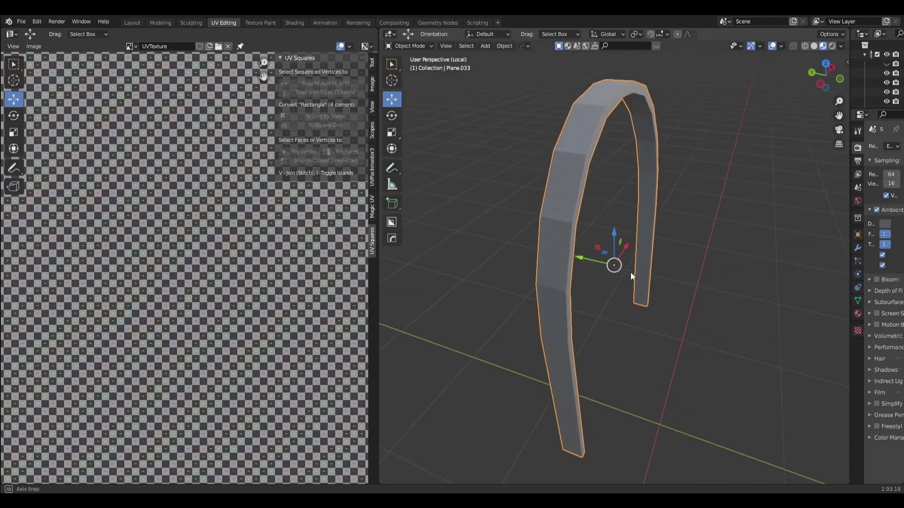
pyautogui.click(412, 47)
pyautogui.click(414, 68)
pyautogui.moveTo(521, 201); pyautogui.dragTo(542, 179, button='middle')
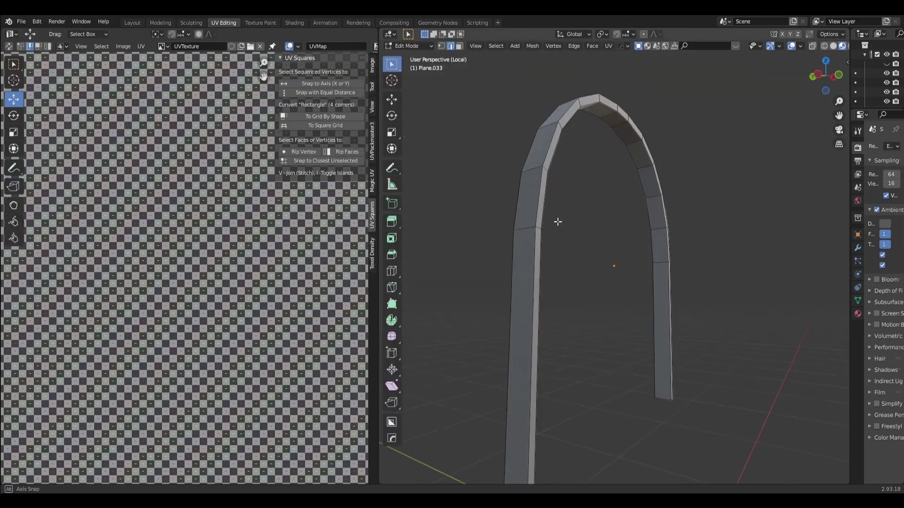
pyautogui.scroll(3, 557, 164)
# Step: Select the trim's lengthwise edge loop plus its end edges
pyautogui.keyDown('shift'); pyautogui.click(470, 228); pyautogui.keyUp('shift')
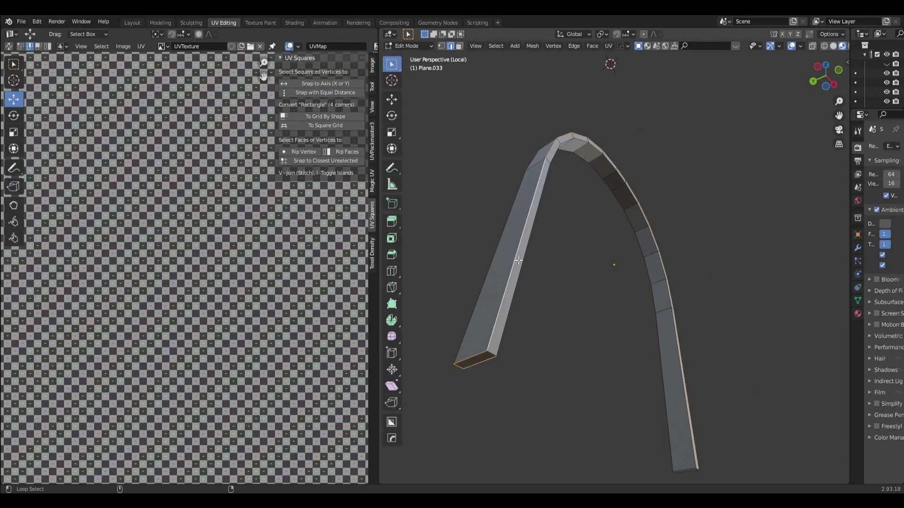
pyautogui.keyDown('alt'); pyautogui.click(517, 260); pyautogui.keyUp('alt')
pyautogui.moveTo(650, 331); pyautogui.dragTo(646, 250, button='middle')
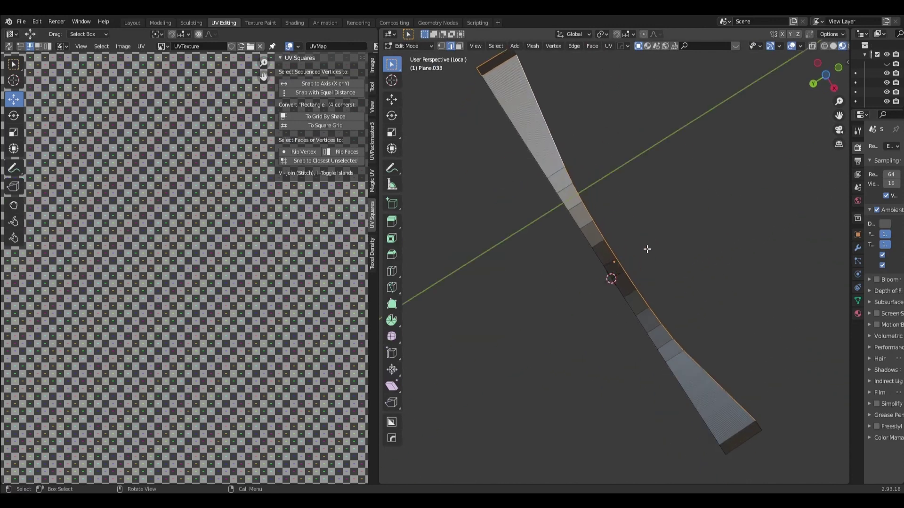
pyautogui.keyDown('shift'); pyautogui.click(744, 437); pyautogui.keyUp('shift')
pyautogui.moveTo(714, 258)
pyautogui.mouseDown(button='middle')
pyautogui.moveTo(742, 212)
pyautogui.moveTo(696, 230)
pyautogui.moveTo(603, 226)
pyautogui.moveTo(627, 104)
pyautogui.mouseUp(button='middle')
# Step: Mark the selected edges as seams, unwrap the trim, and leave local view
pyautogui.click(608, 45)
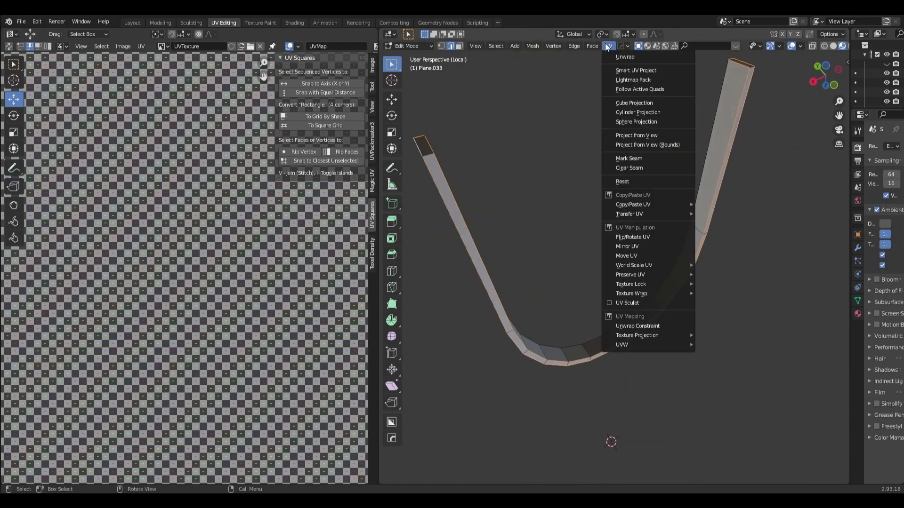
pyautogui.click(637, 162)
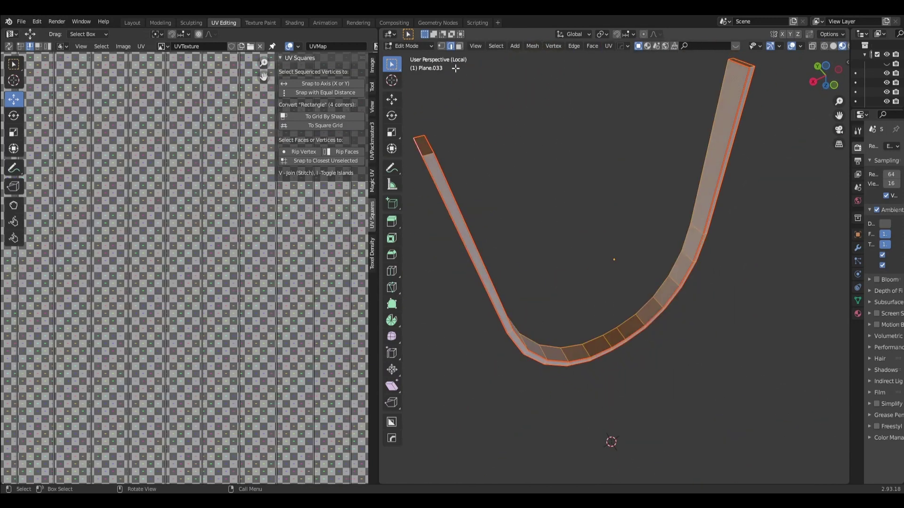
pyautogui.click(608, 47)
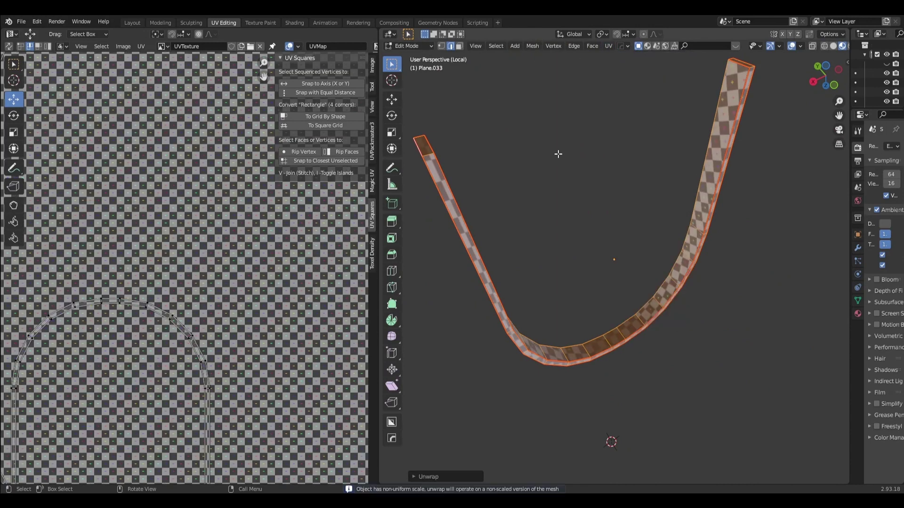
pyautogui.moveTo(566, 159)
pyautogui.mouseDown(button='middle')
pyautogui.moveTo(586, 324)
pyautogui.moveTo(665, 333)
pyautogui.mouseUp(button='middle')
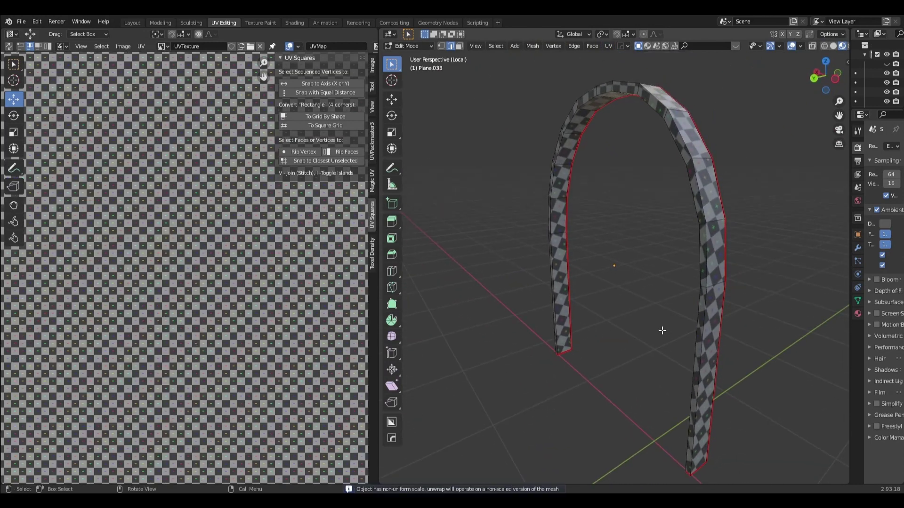
pyautogui.press('KP_Divide')
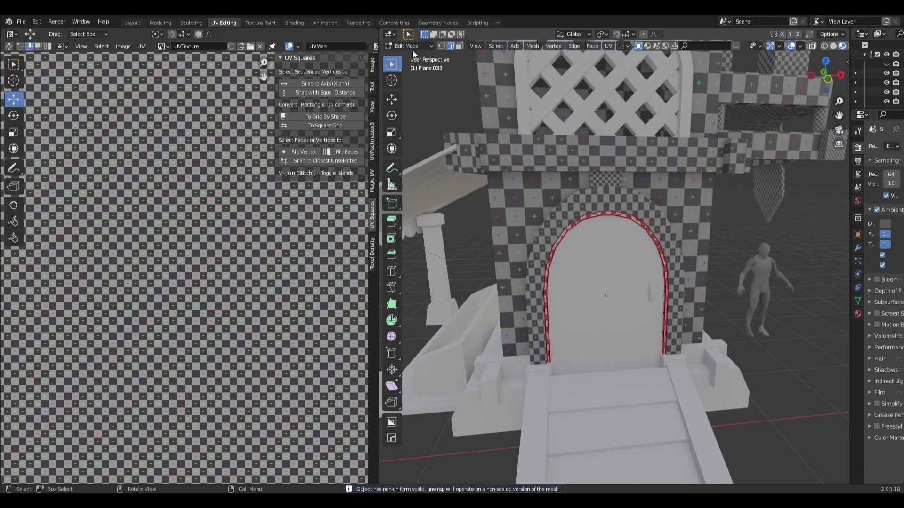
# Step: Link the arch trim's checker material onto the arched door plane
pyautogui.click(408, 46)
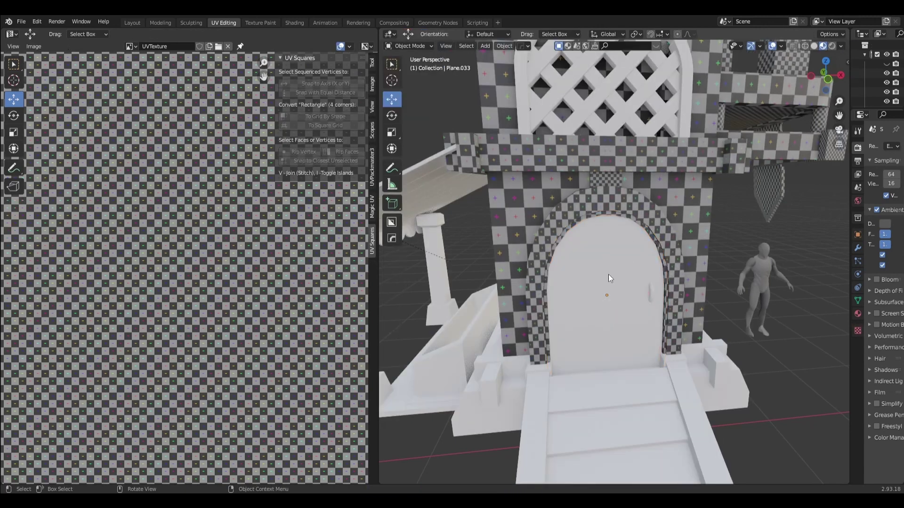
pyautogui.click(608, 275)
pyautogui.press('KP_Divide')
pyautogui.moveTo(608, 275)
pyautogui.mouseDown(button='middle')
pyautogui.moveTo(612, 281)
pyautogui.moveTo(606, 255)
pyautogui.mouseUp(button='middle')
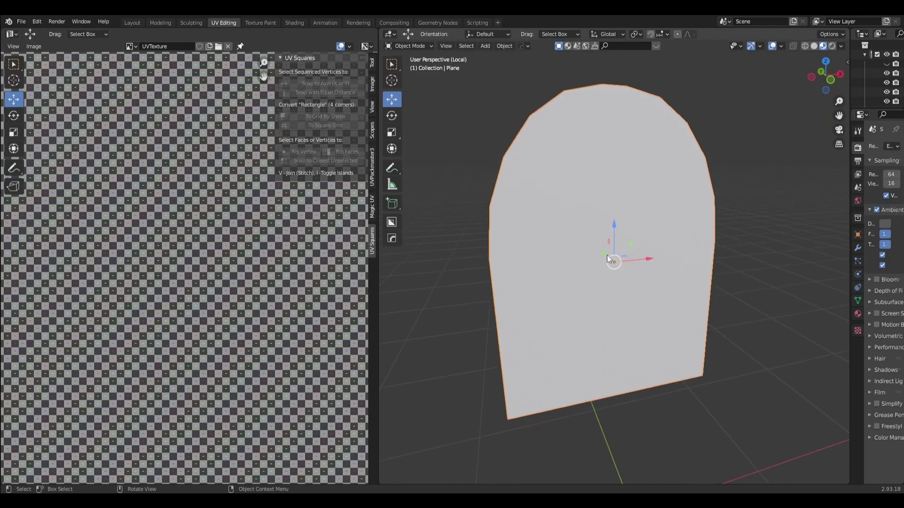
pyautogui.click(831, 81)
pyautogui.press('KP_Divide')
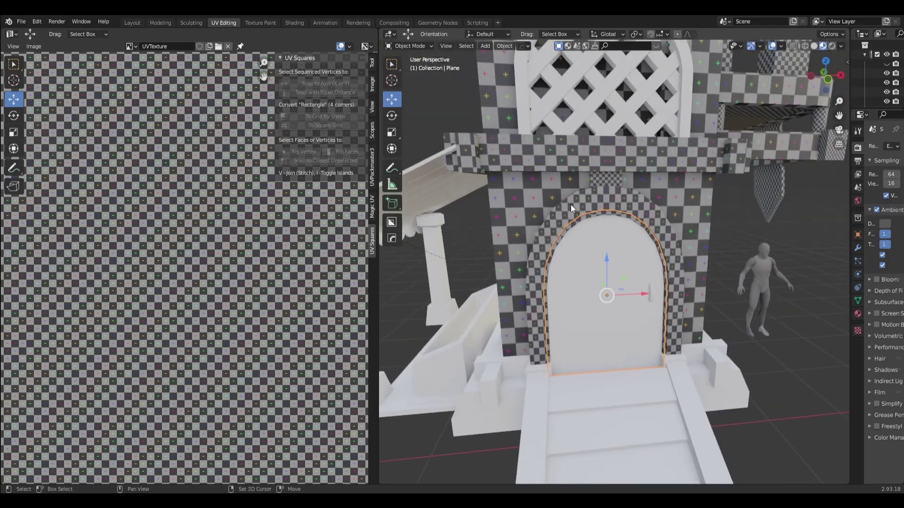
pyautogui.click(576, 205)
pyautogui.hotkey('ctrl', 'l')
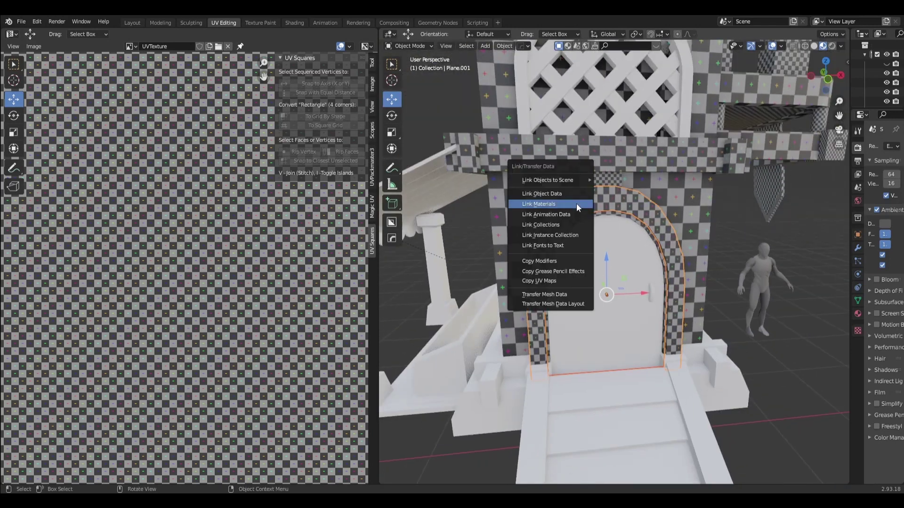
pyautogui.click(576, 203)
pyautogui.click(632, 253)
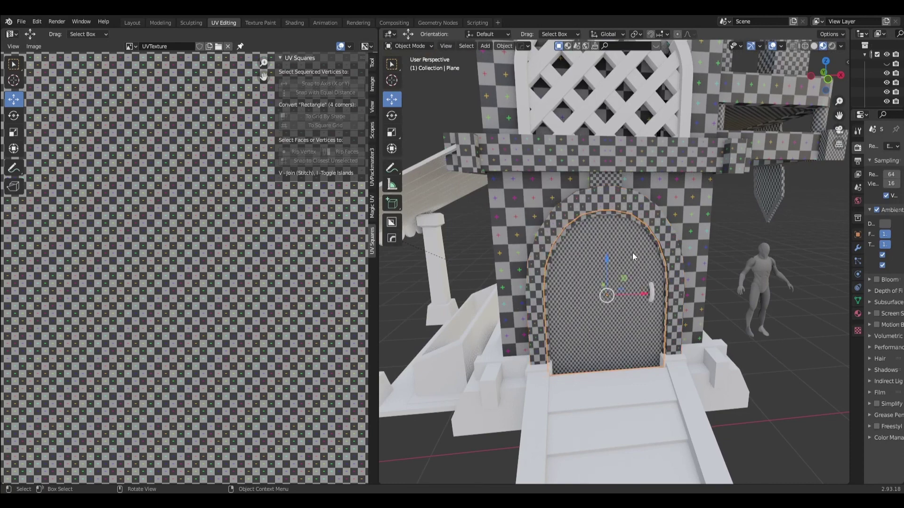
# Step: Project the isolated door's UVs from the front view, then return to the full scene
pyautogui.press('KP_Divide')
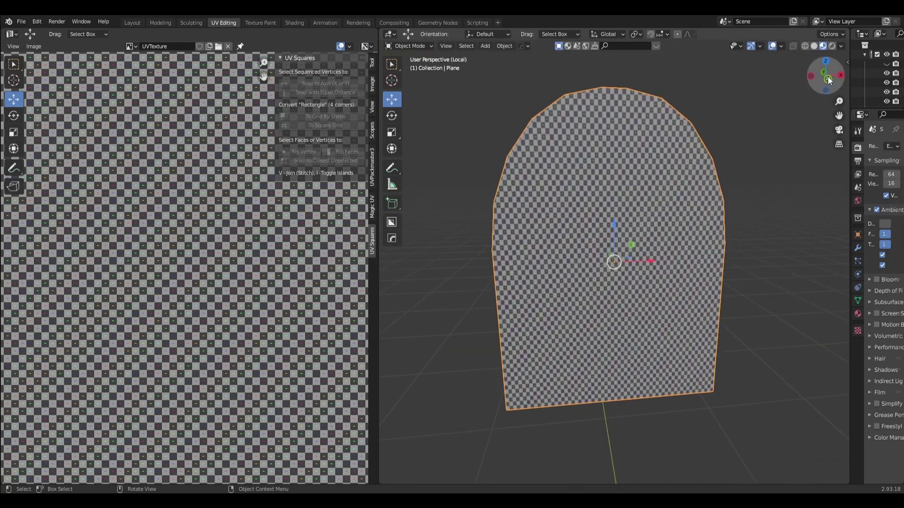
pyautogui.click(827, 76)
pyautogui.click(409, 46)
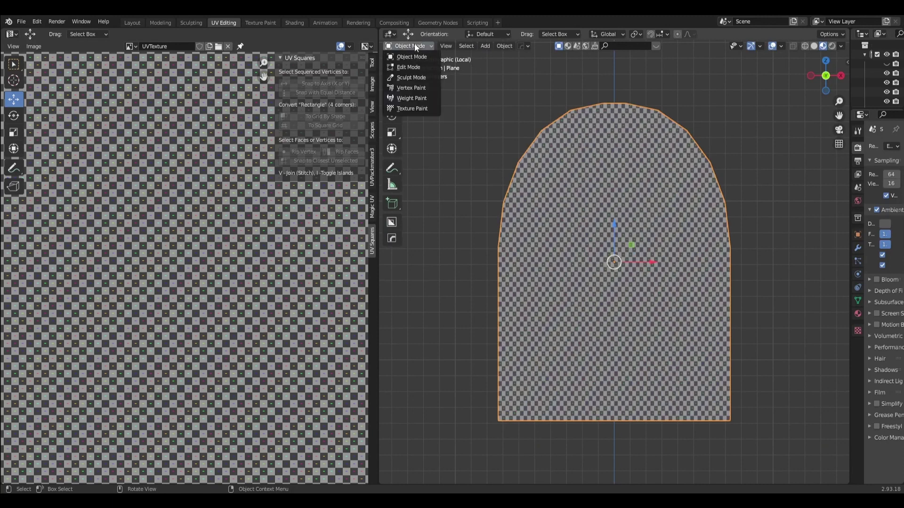
pyautogui.click(408, 66)
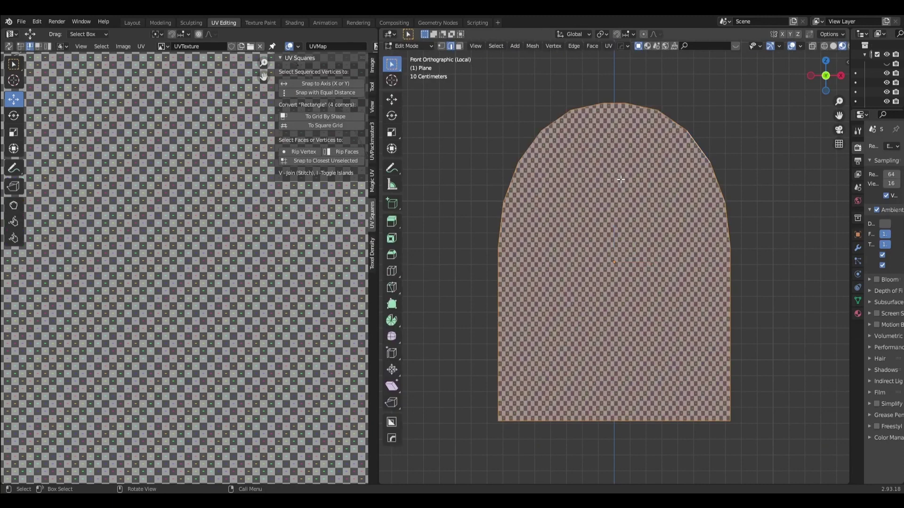
pyautogui.click(605, 47)
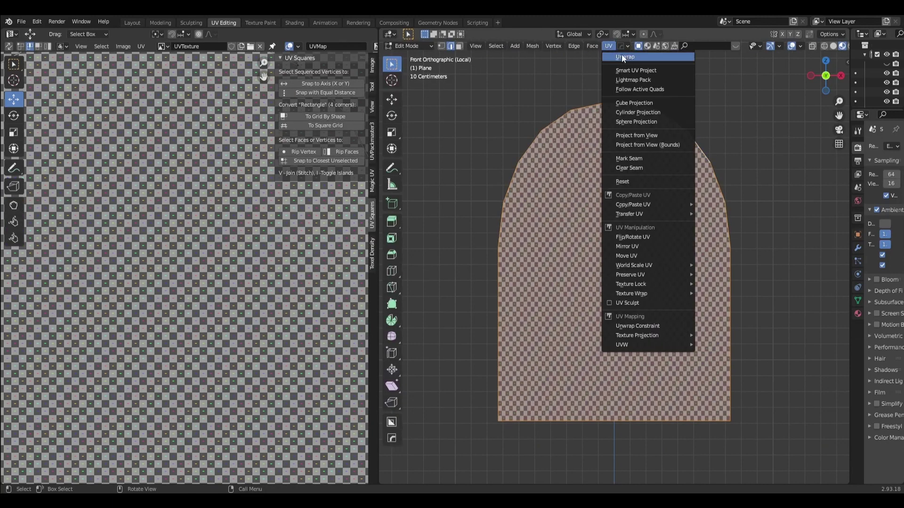
pyautogui.click(636, 136)
pyautogui.click(429, 47)
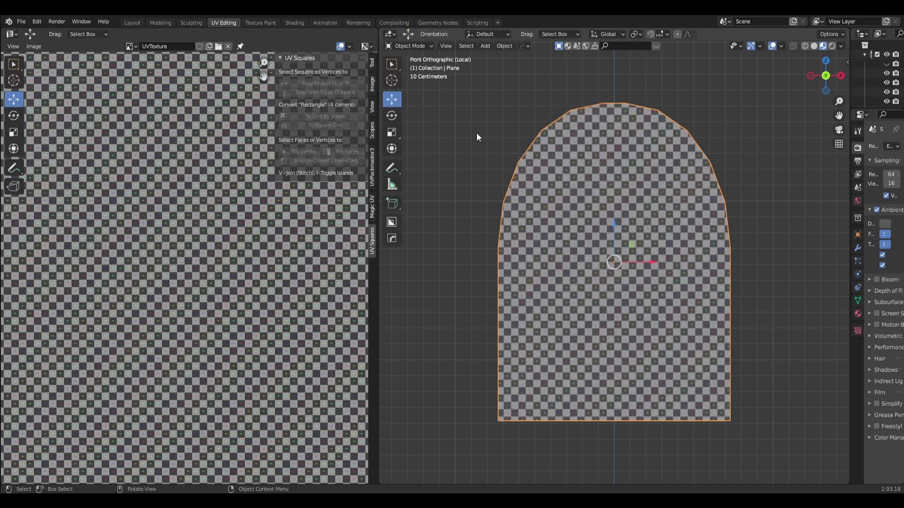
pyautogui.press('KP_Divide')
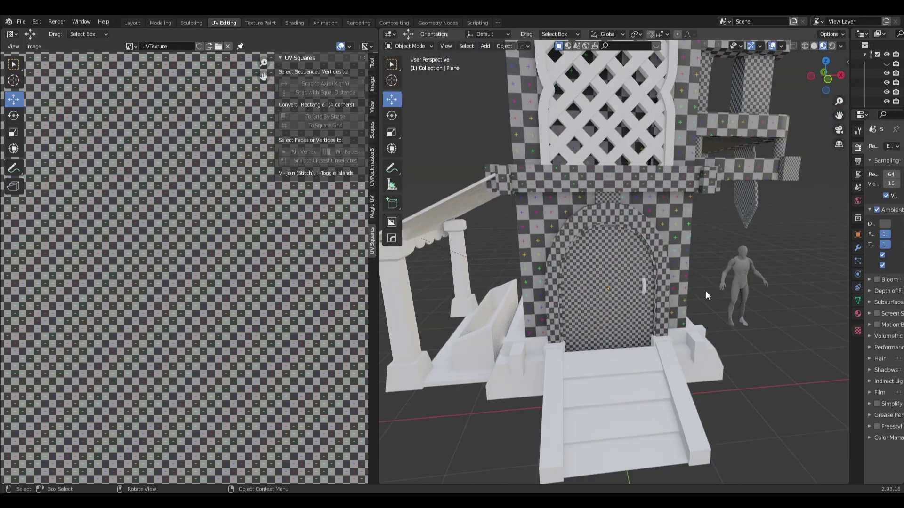
# Step: Copy the door's checker material onto the door handle
pyautogui.scroll(3, 706, 292)
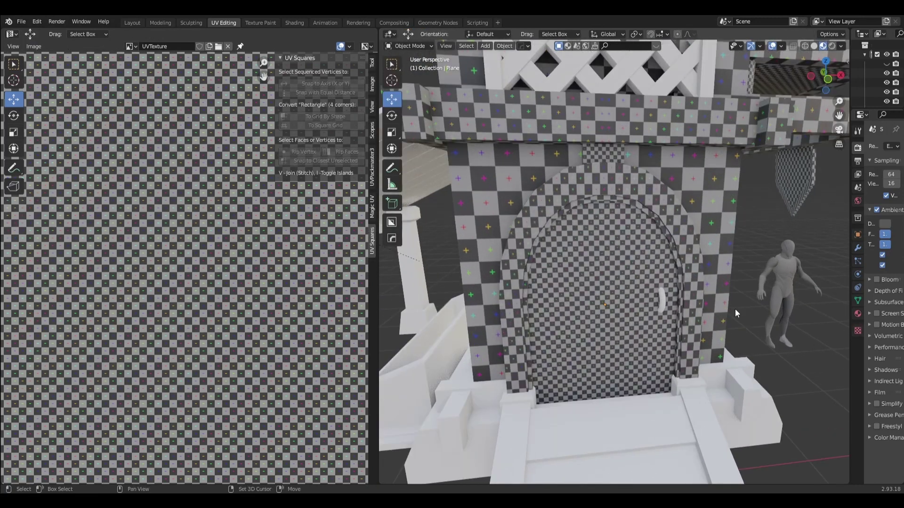
pyautogui.keyDown('shift'); pyautogui.moveTo(736, 309); pyautogui.dragTo(676, 240, button='middle'); pyautogui.keyUp('shift')
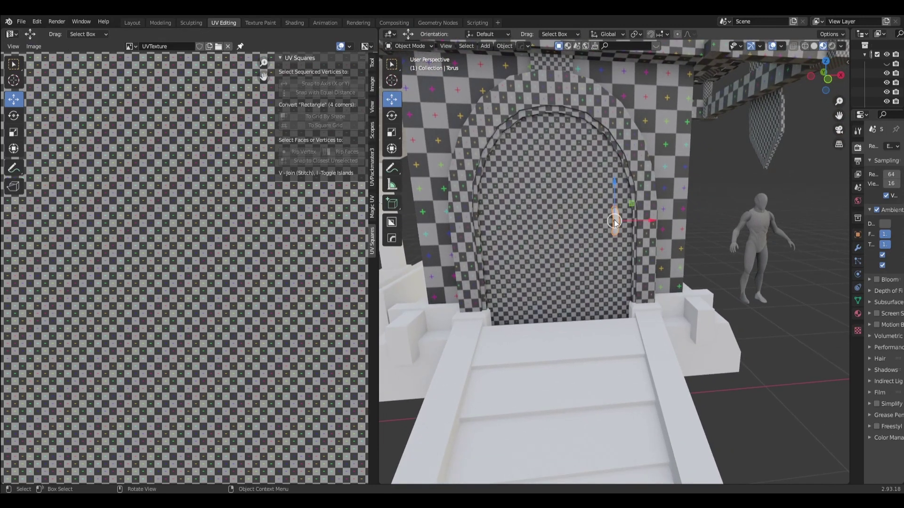
pyautogui.click(575, 215)
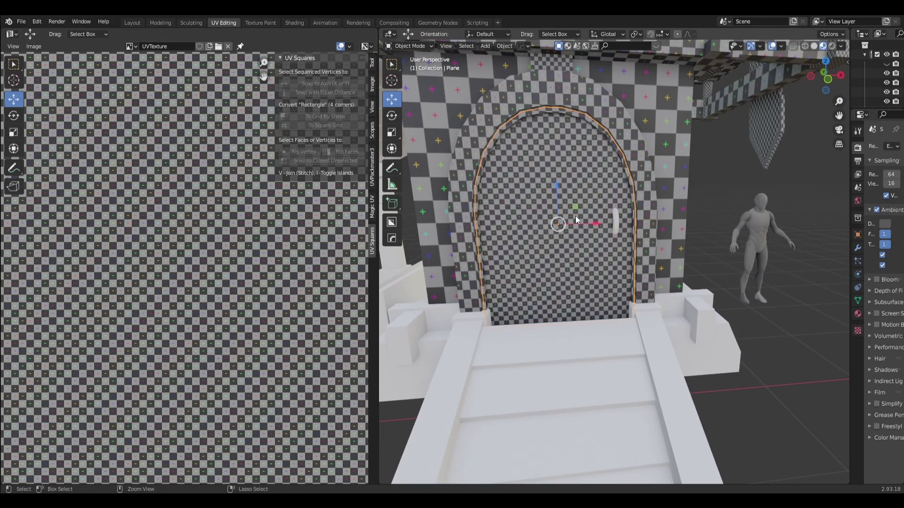
pyautogui.keyDown('shift'); pyautogui.click(619, 216); pyautogui.keyUp('shift')
pyautogui.hotkey('ctrl', 'l')
pyautogui.click(557, 214)
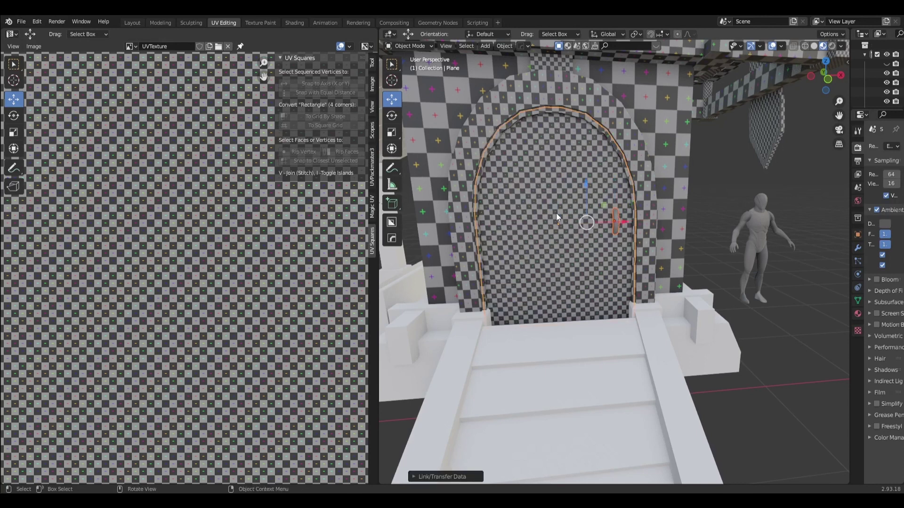
pyautogui.click(718, 198)
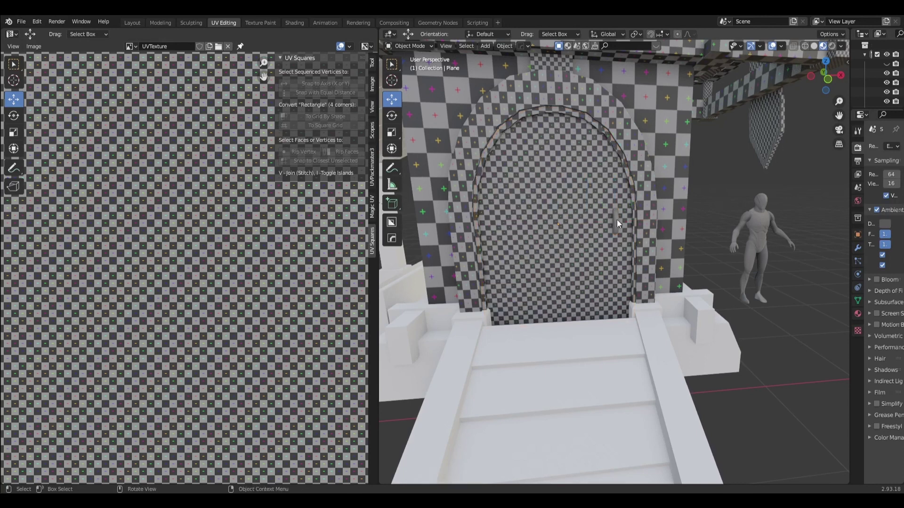
# Step: Isolate the handle in Edit Mode and mark seams around both end caps
pyautogui.press('KP_Divide')
pyautogui.moveTo(663, 267)
pyautogui.mouseDown(button='middle')
pyautogui.moveTo(751, 280)
pyautogui.moveTo(835, 279)
pyautogui.mouseUp(button='middle')
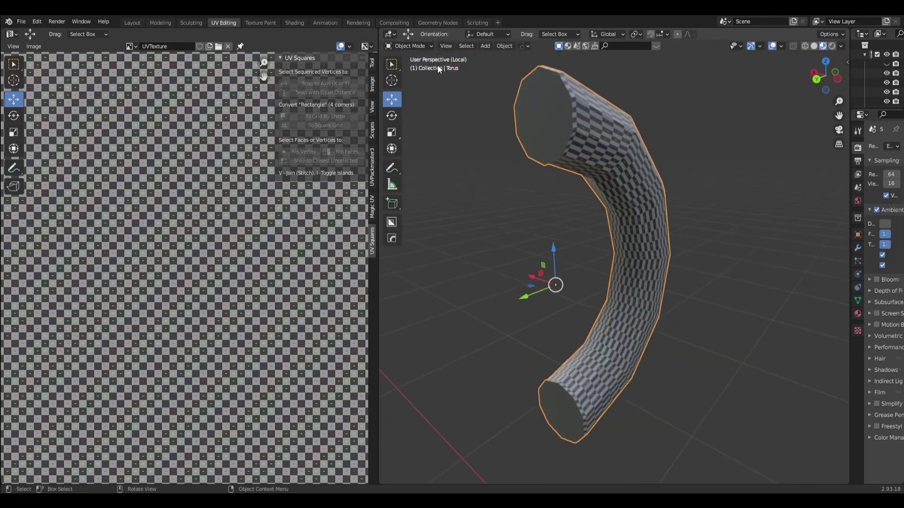
pyautogui.click(416, 45)
pyautogui.click(404, 67)
pyautogui.click(451, 46)
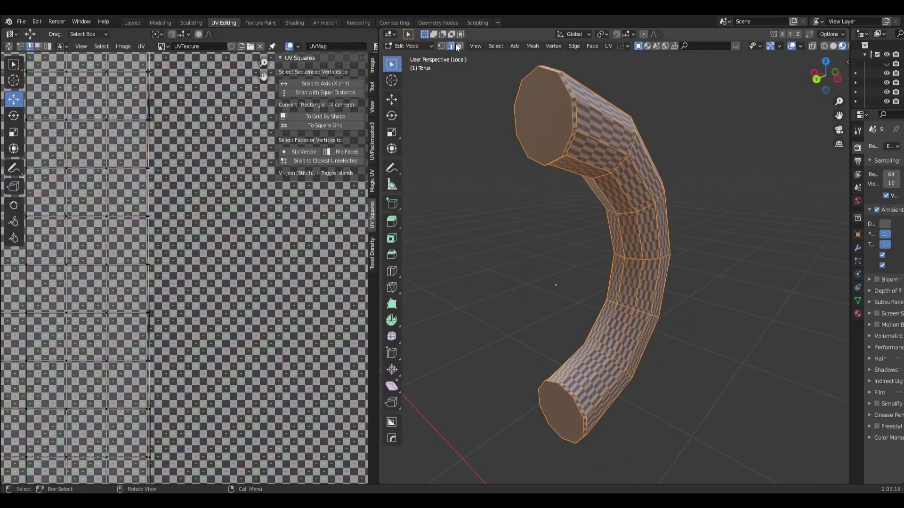
pyautogui.click(539, 120)
pyautogui.keyDown('shift'); pyautogui.click(558, 401); pyautogui.keyUp('shift')
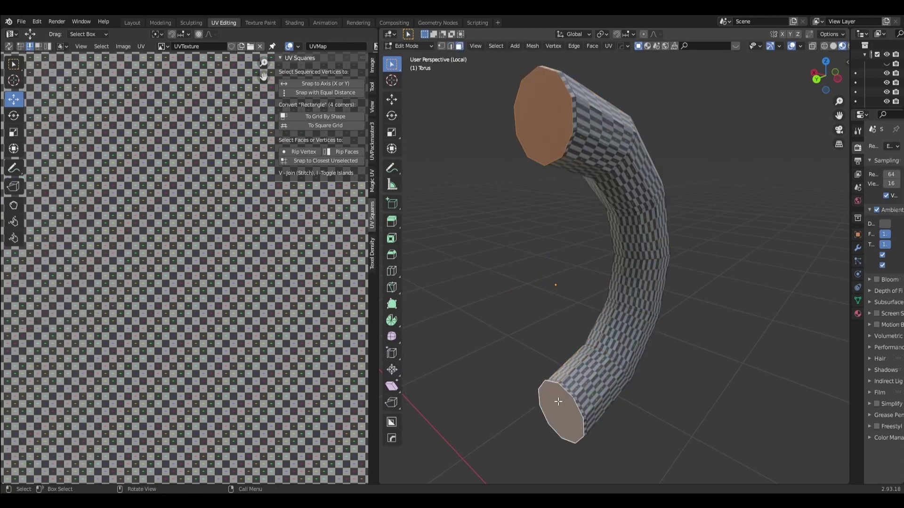
pyautogui.click(610, 45)
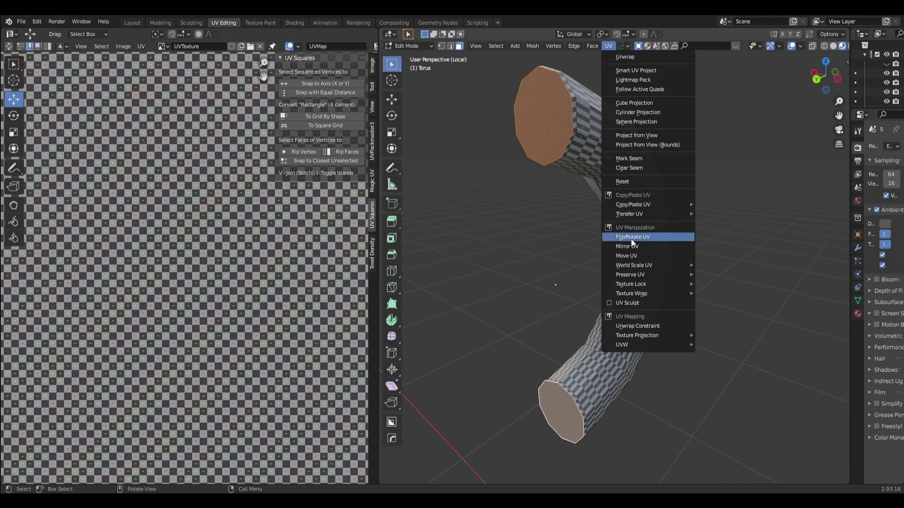
pyautogui.click(631, 158)
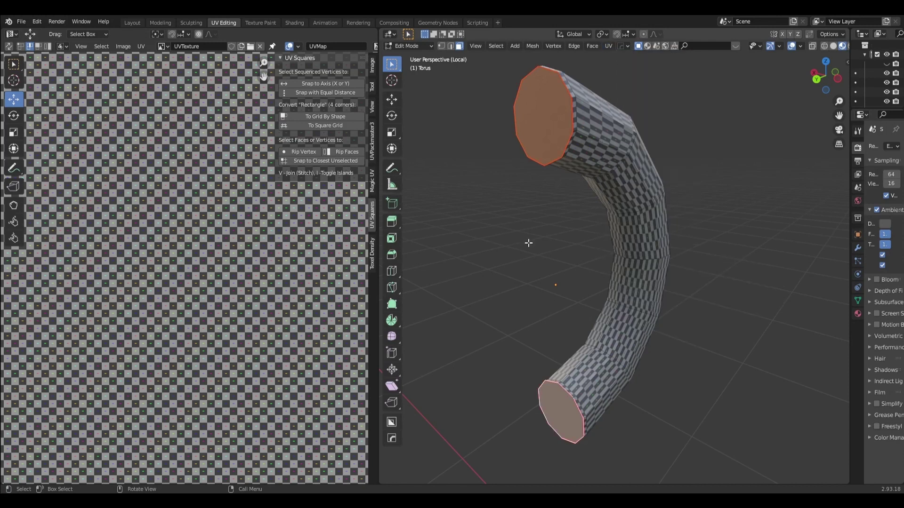
# Step: Mark a lengthwise edge loop along the handle as a seam
pyautogui.moveTo(528, 243); pyautogui.dragTo(642, 253, button='middle')
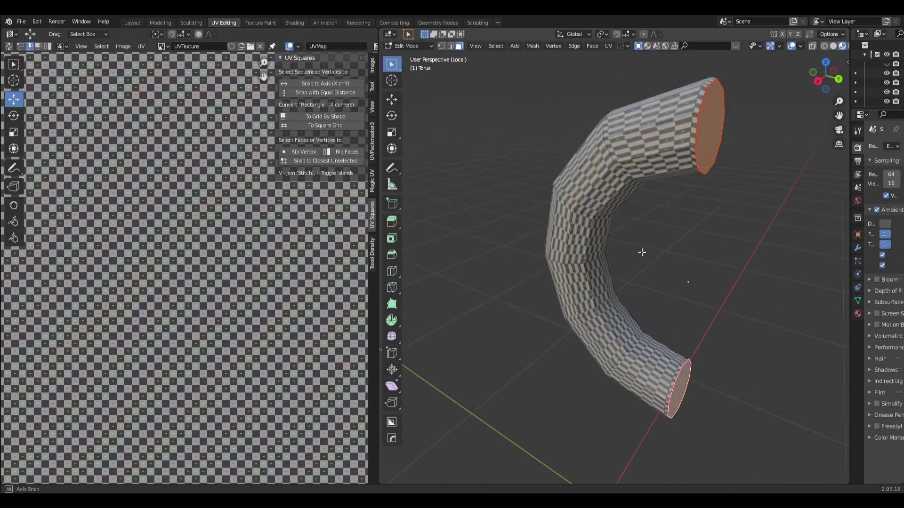
pyautogui.click(697, 113)
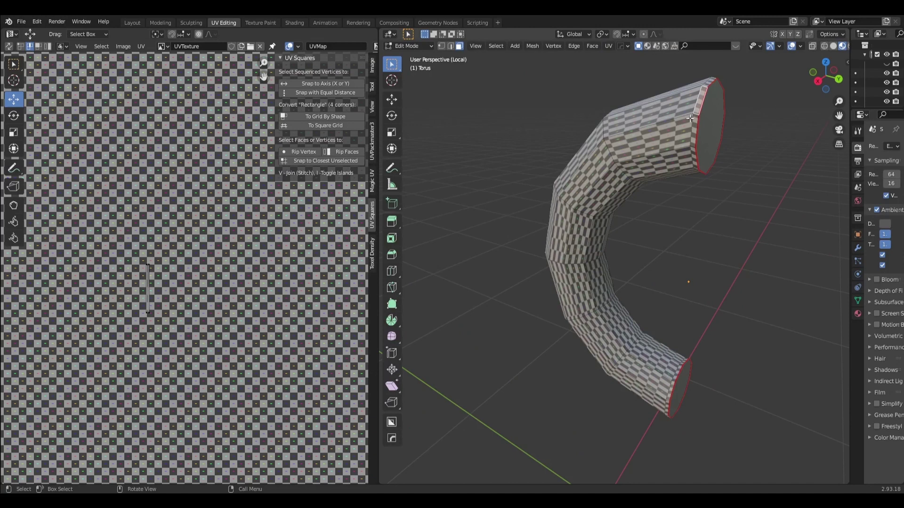
pyautogui.click(451, 46)
pyautogui.keyDown('alt'); pyautogui.click(652, 125); pyautogui.keyUp('alt')
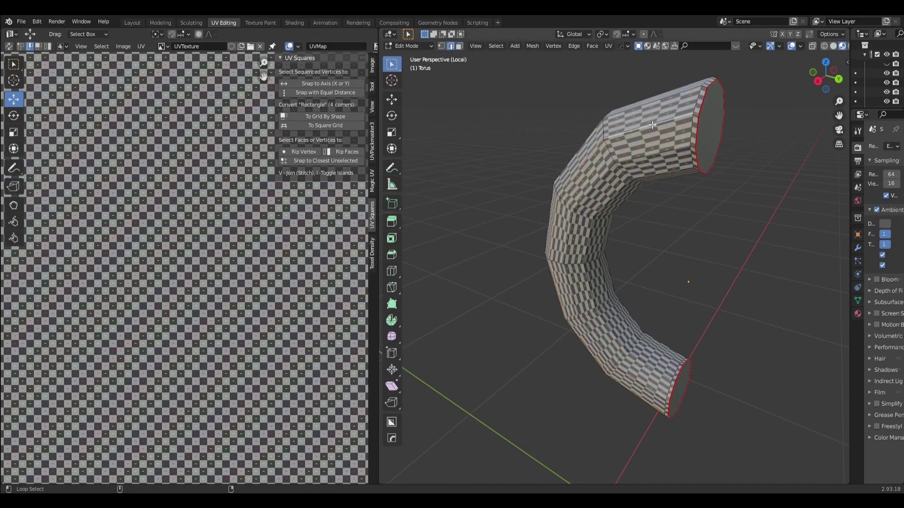
pyautogui.click(607, 46)
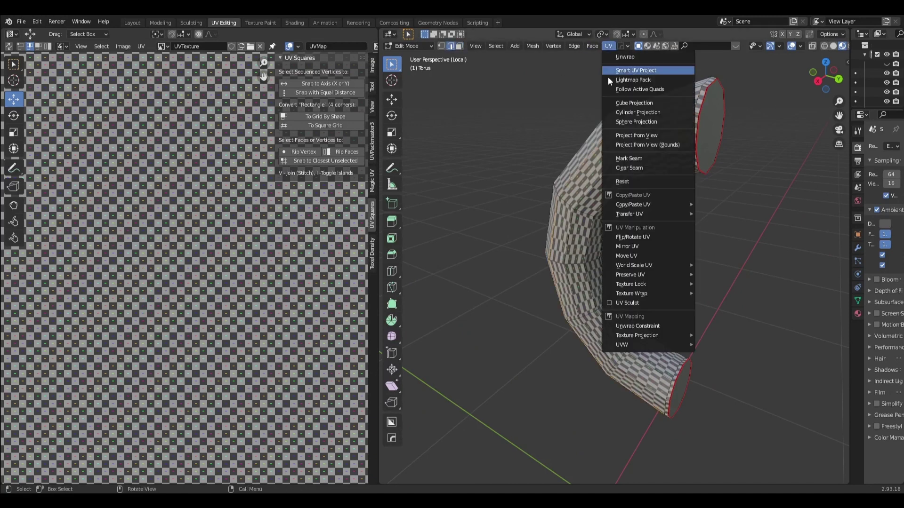
pyautogui.click(678, 160)
# Step: Unwrap the whole handle mesh along its seams
pyautogui.press('a')
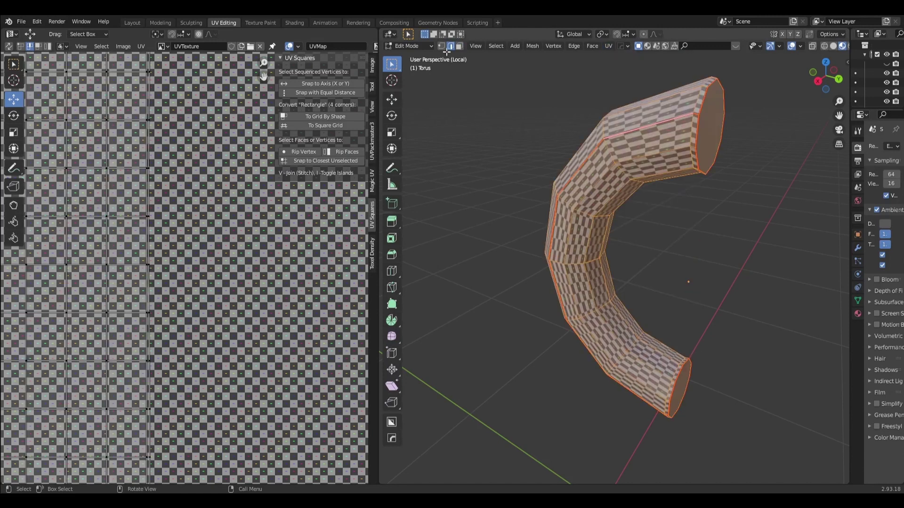
pyautogui.click(610, 47)
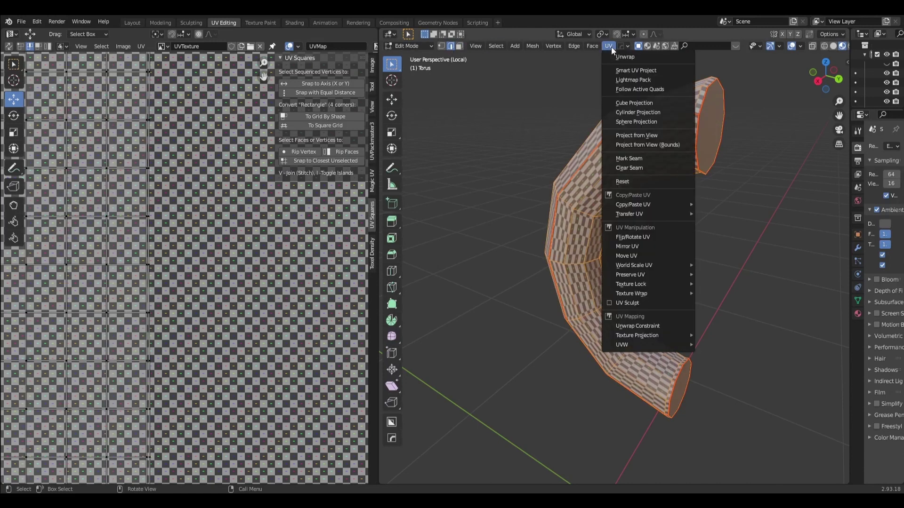
pyautogui.click(622, 57)
pyautogui.hotkey('alt', 'a')
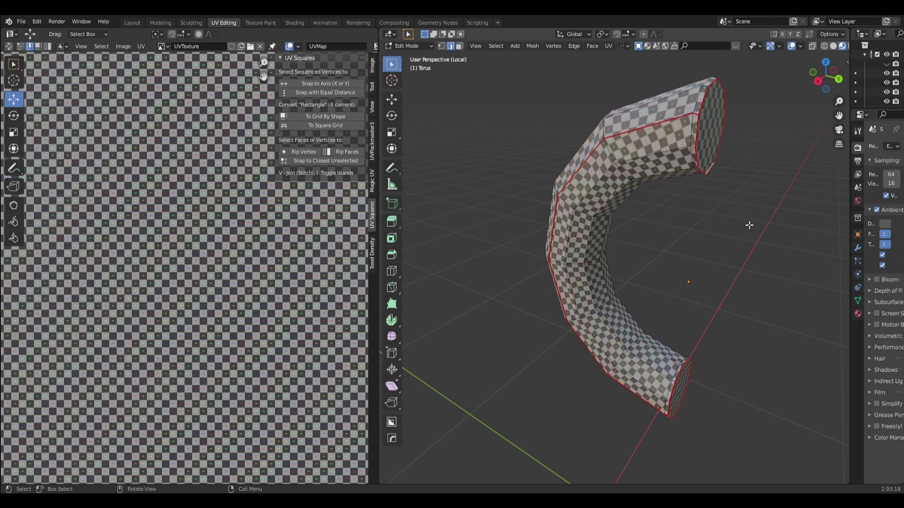
pyautogui.scroll(-1, 748, 221)
pyautogui.moveTo(751, 227)
pyautogui.mouseDown(button='middle')
pyautogui.moveTo(748, 181)
pyautogui.moveTo(633, 162)
pyautogui.mouseUp(button='middle')
# Step: Straighten the handle's UV island with Squares To Grid By Shape and return to Object Mode
pyautogui.press('a')
pyautogui.scroll(-3, 210, 225)
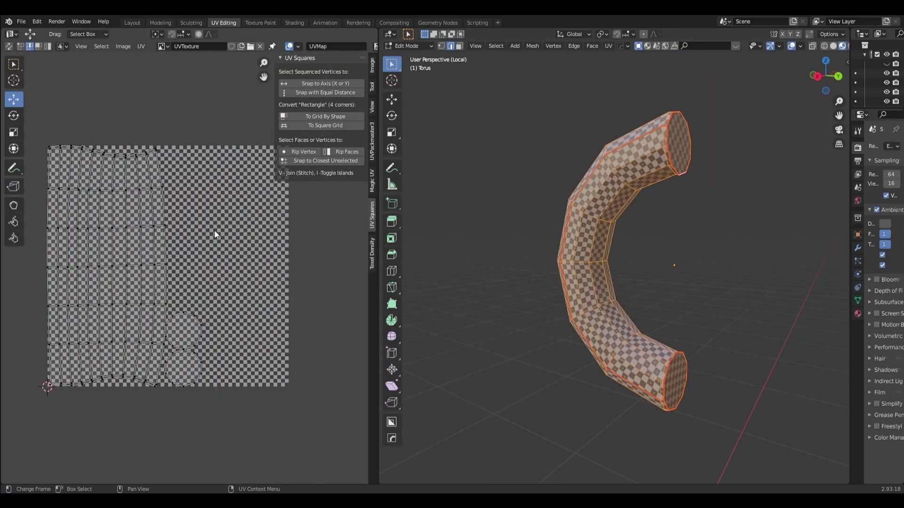
pyautogui.click(46, 45)
pyautogui.click(149, 178)
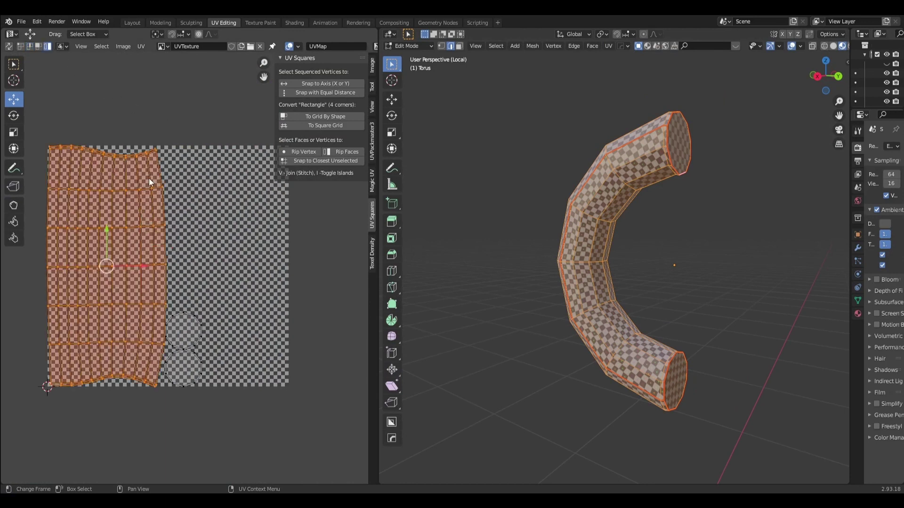
pyautogui.click(371, 188)
pyautogui.click(372, 219)
pyautogui.click(329, 117)
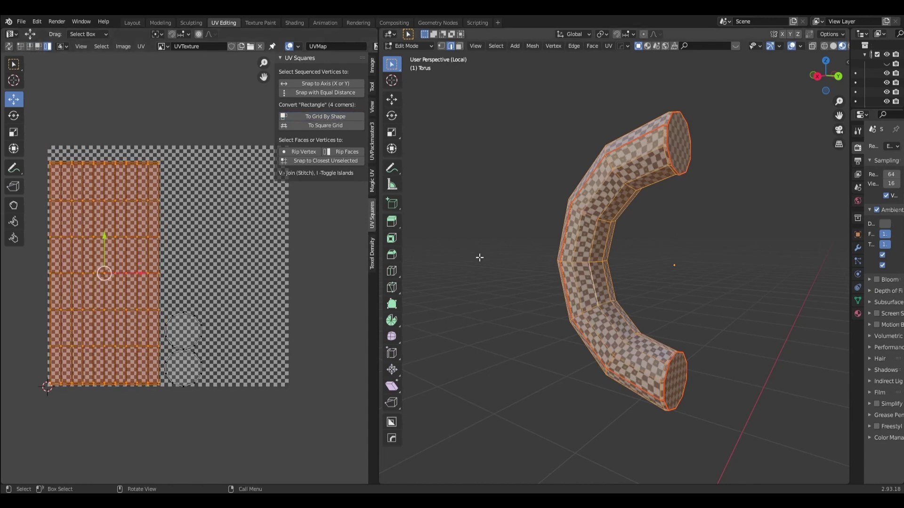
pyautogui.moveTo(508, 245); pyautogui.dragTo(736, 248, button='middle')
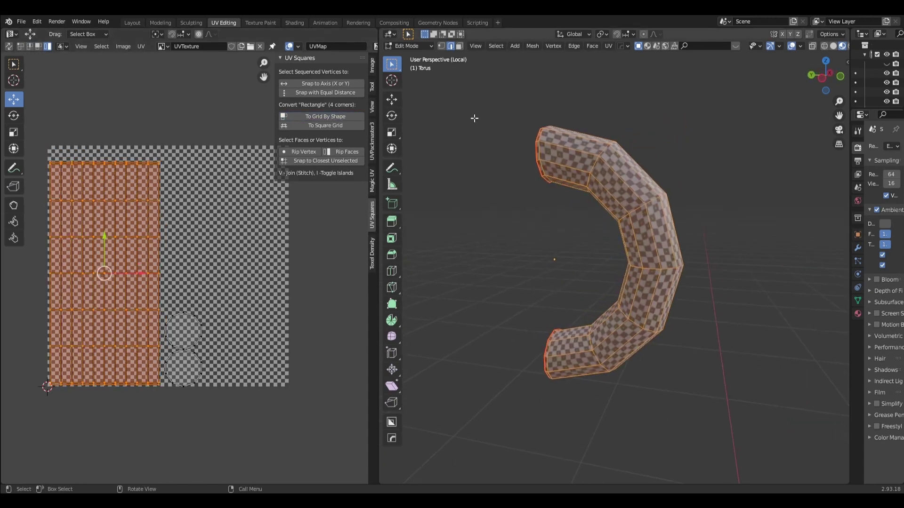
pyautogui.click(408, 45)
pyautogui.click(413, 67)
# Step: Return to the full scene and save the project file
pyautogui.press('KP_Divide')
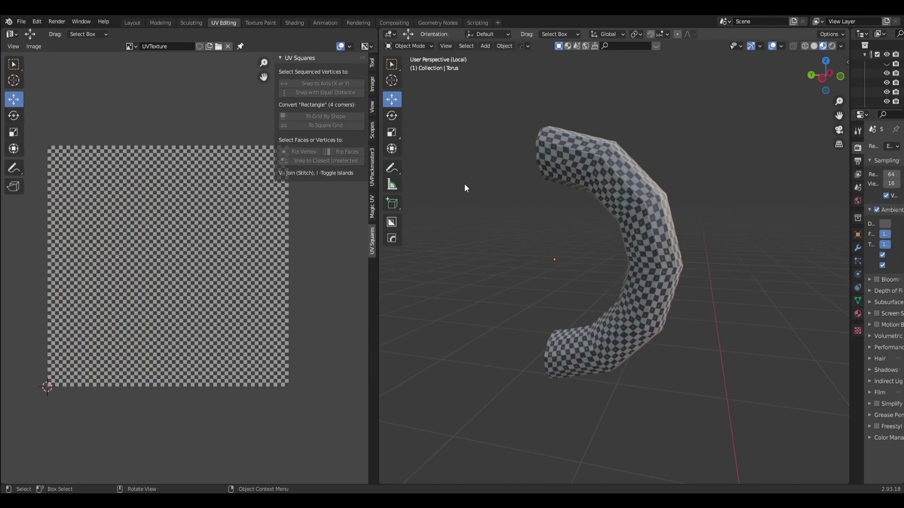
pyautogui.scroll(-2, 550, 233)
pyautogui.scroll(-2, 550, 233)
pyautogui.scroll(-2, 550, 233)
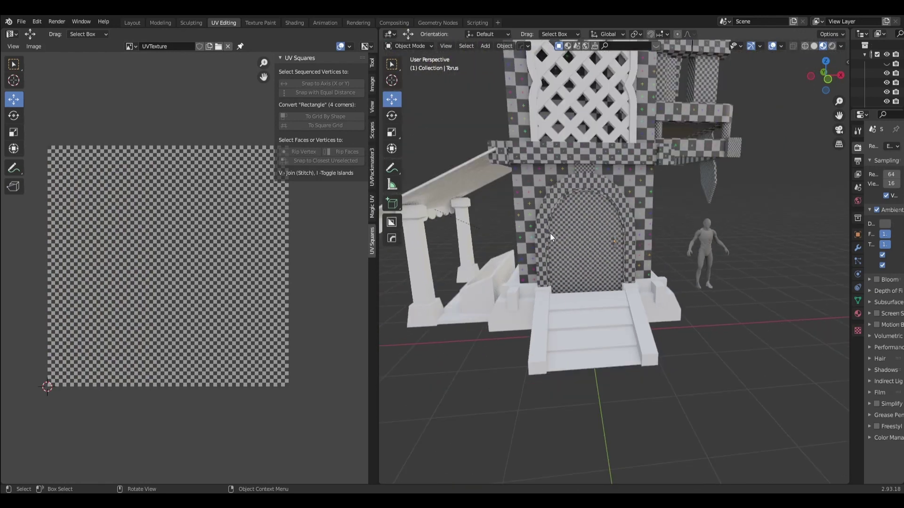
pyautogui.scroll(-2, 585, 233)
pyautogui.scroll(-2, 584, 233)
pyautogui.moveTo(660, 233); pyautogui.dragTo(576, 236, button='middle')
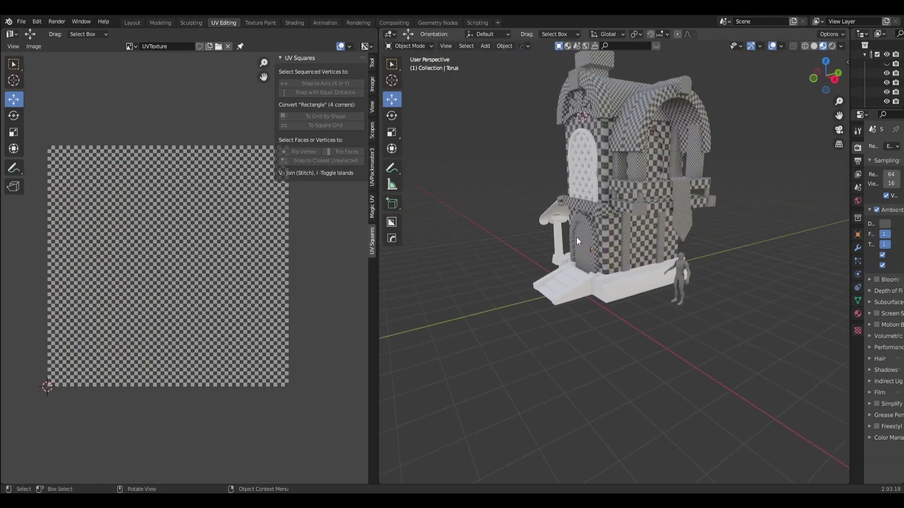
pyautogui.hotkey('ctrl', 's')
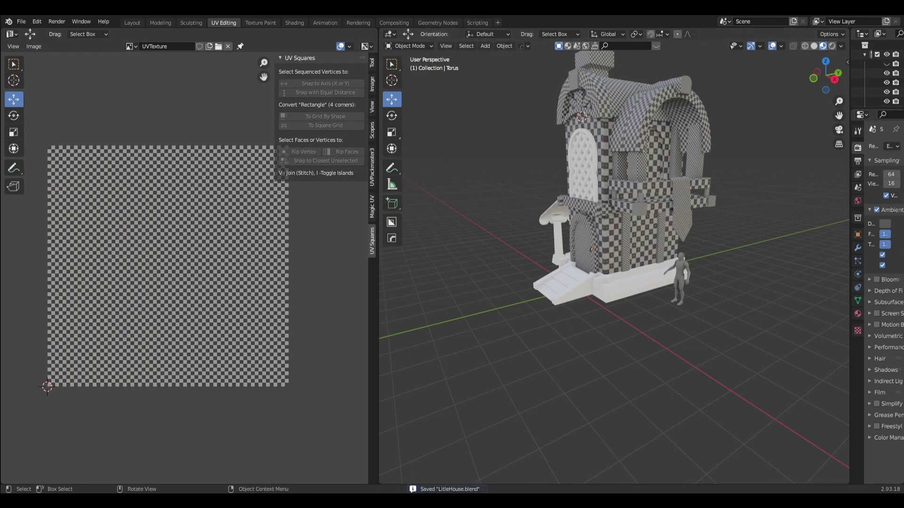
# Step: Link the wall's material onto the lattice window's arch trim
pyautogui.scroll(3, 565, 139)
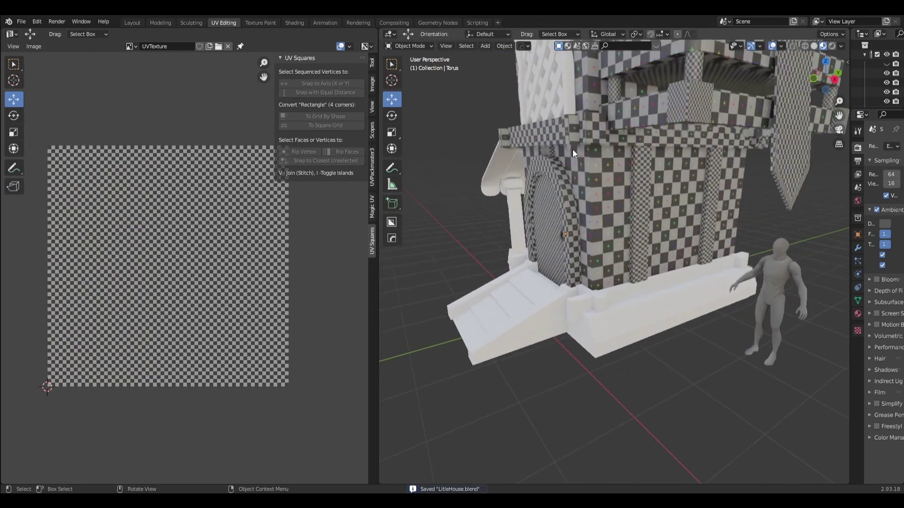
pyautogui.scroll(3, 591, 162)
pyautogui.scroll(3, 631, 207)
pyautogui.scroll(-2, 644, 198)
pyautogui.click(637, 108)
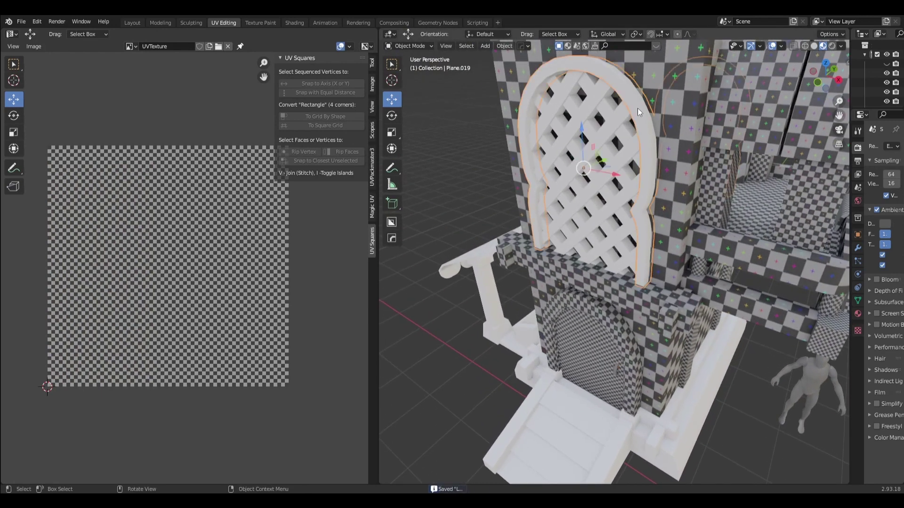
pyautogui.hotkey('ctrl', 'l')
pyautogui.click(657, 71)
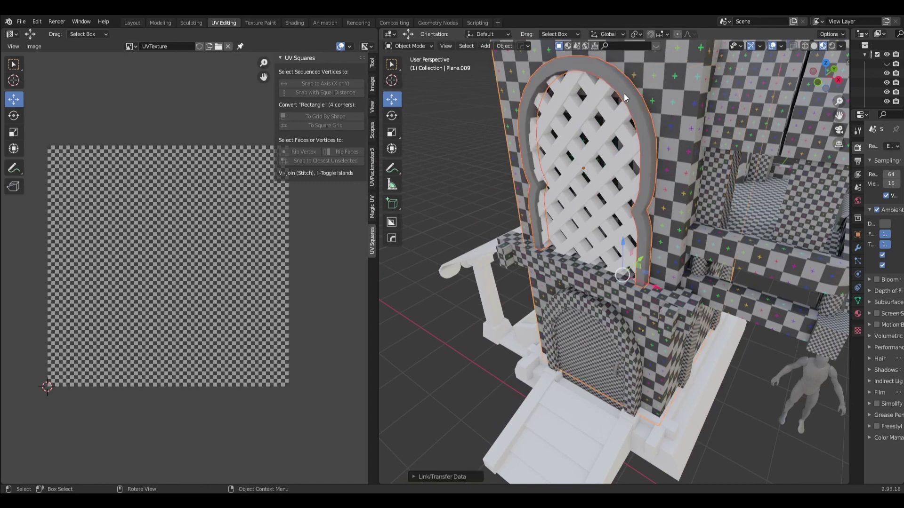
# Step: Isolate just the two arch trims and enter Edit Mode
pyautogui.press('KP_Divide')
pyautogui.click(611, 184)
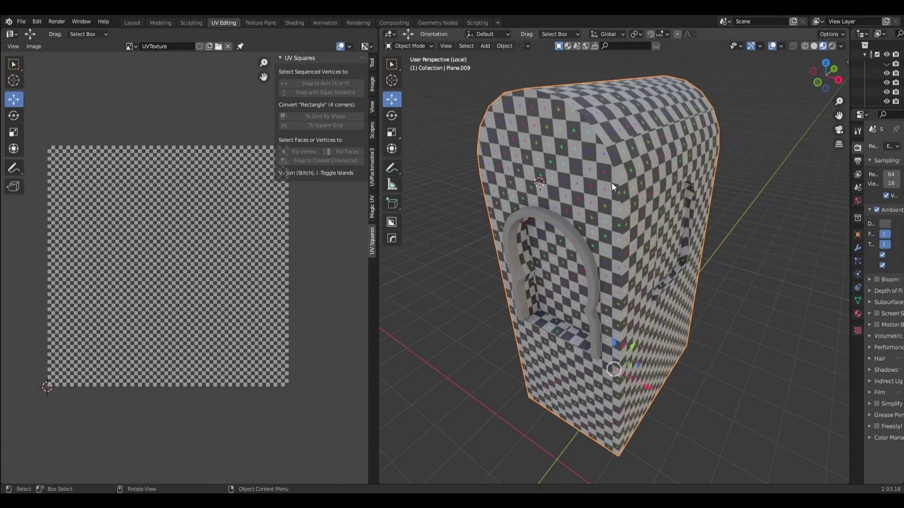
pyautogui.click(559, 223)
pyautogui.press('KP_Divide')
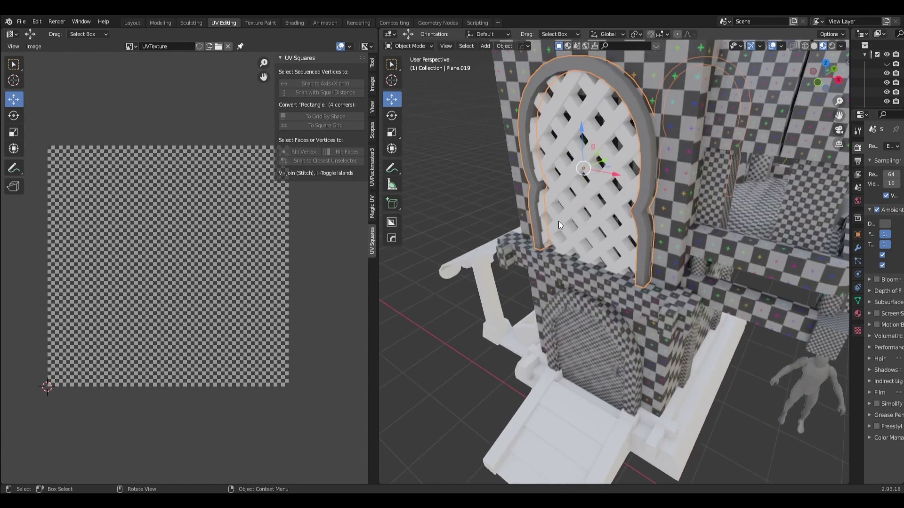
pyautogui.press('KP_Divide')
pyautogui.click(409, 45)
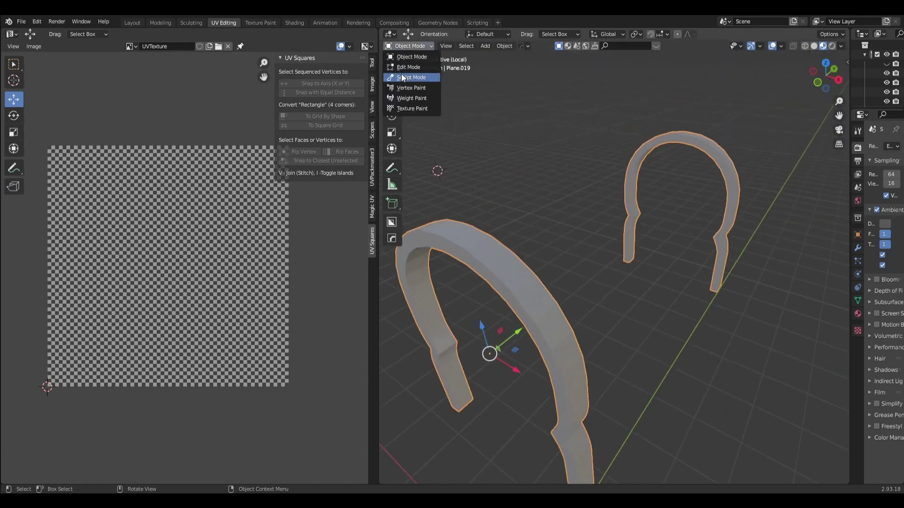
pyautogui.click(409, 67)
# Step: Mark seams on the arch's outer edge loop and the left leg's loop
pyautogui.moveTo(565, 216); pyautogui.dragTo(633, 140, button='middle')
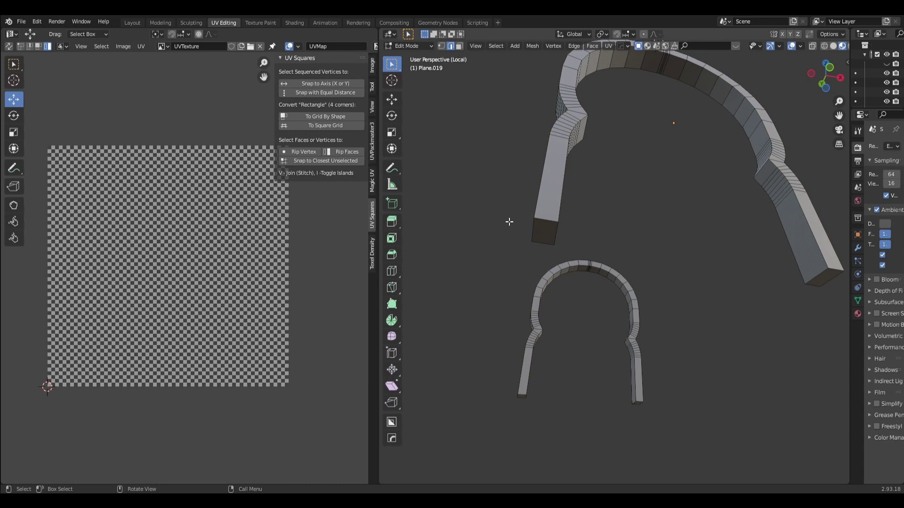
pyautogui.keyDown('alt'); pyautogui.click(559, 209); pyautogui.keyUp('alt')
pyautogui.keyDown('alt'); pyautogui.click(537, 197); pyautogui.keyUp('alt')
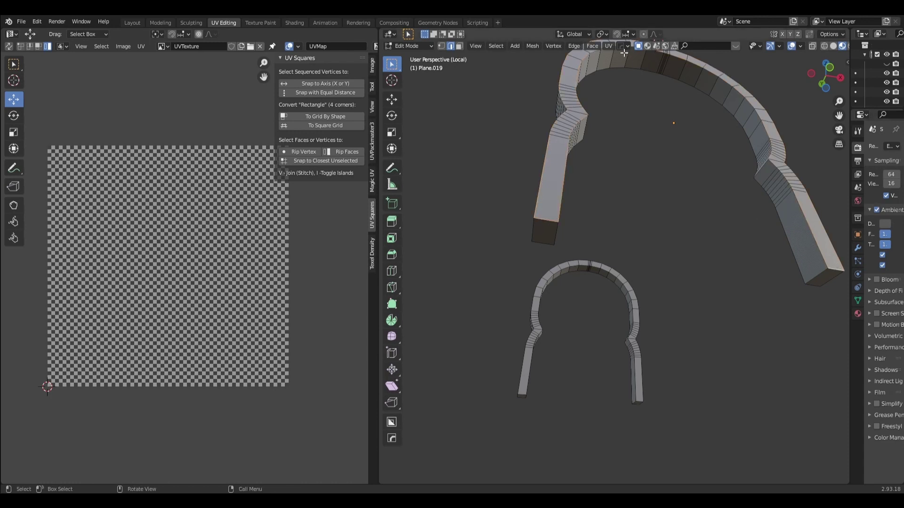
pyautogui.click(611, 47)
pyautogui.click(636, 158)
# Step: Mark seams on the arch's inner edge loop and front outer edge loop
pyautogui.moveTo(623, 207)
pyautogui.mouseDown(button='middle')
pyautogui.moveTo(726, 202)
pyautogui.moveTo(762, 210)
pyautogui.mouseUp(button='middle')
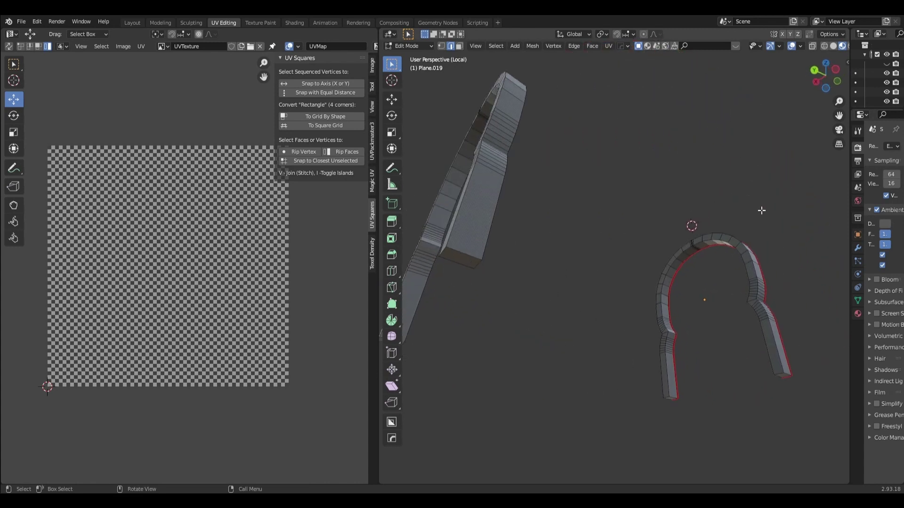
pyautogui.scroll(3, 797, 306)
pyautogui.keyDown('shift'); pyautogui.moveTo(797, 309); pyautogui.dragTo(647, 270, button='middle'); pyautogui.keyUp('shift')
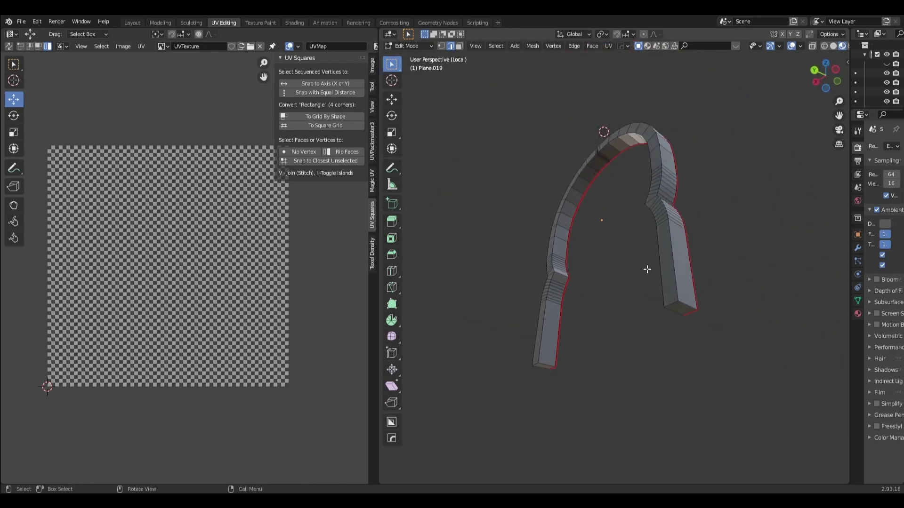
pyautogui.keyDown('shift'); pyautogui.click(675, 304); pyautogui.keyUp('shift')
pyautogui.keyDown('alt'); pyautogui.keyDown('shift'); pyautogui.click(537, 351); pyautogui.keyUp('shift'); pyautogui.keyUp('alt')
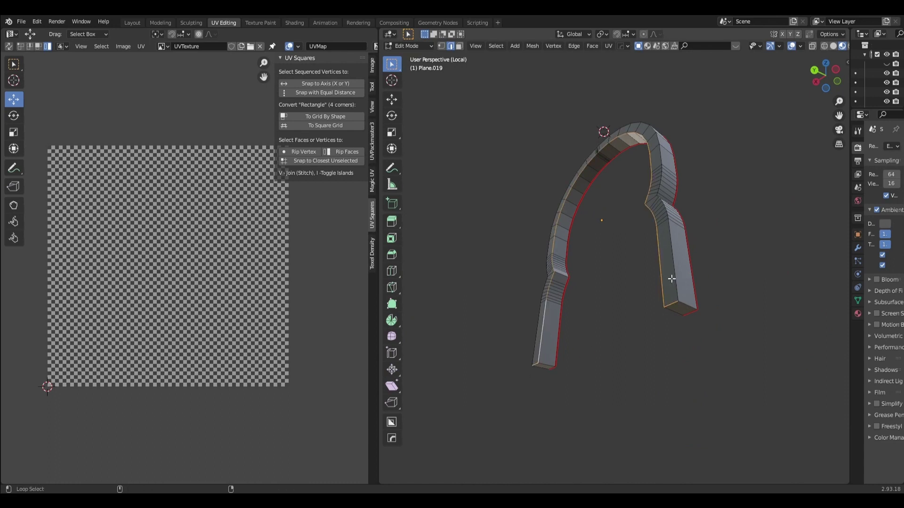
pyautogui.keyDown('alt'); pyautogui.keyDown('shift'); pyautogui.click(672, 279); pyautogui.keyUp('shift'); pyautogui.keyUp('alt')
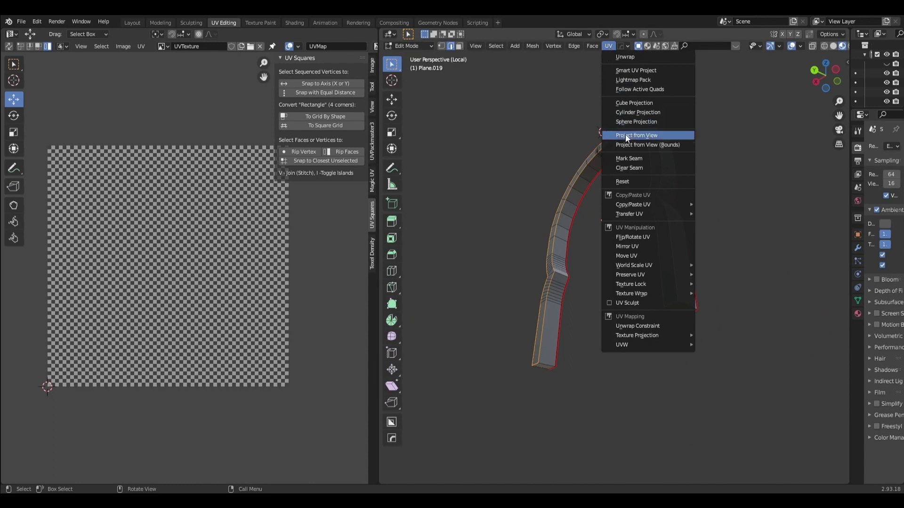
pyautogui.click(629, 158)
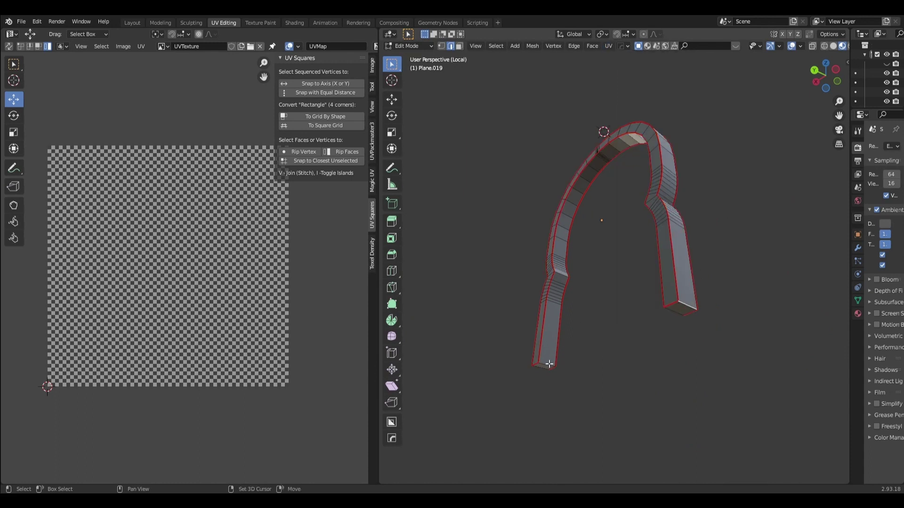
pyautogui.click(608, 45)
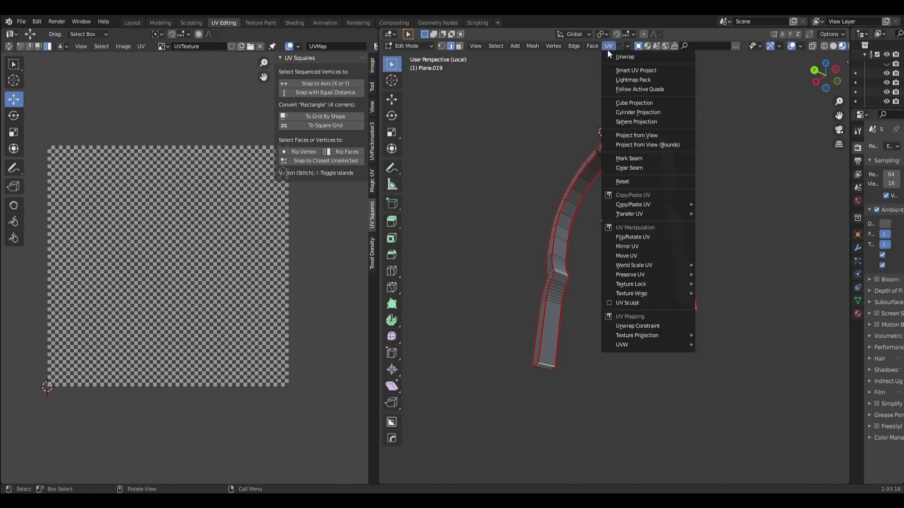
pyautogui.click(628, 156)
# Step: Mark seams around both leg end faces and along the legs' long sides
pyautogui.moveTo(603, 275)
pyautogui.mouseDown(button='middle')
pyautogui.moveTo(540, 282)
pyautogui.moveTo(757, 254)
pyautogui.moveTo(796, 285)
pyautogui.moveTo(772, 317)
pyautogui.mouseUp(button='middle')
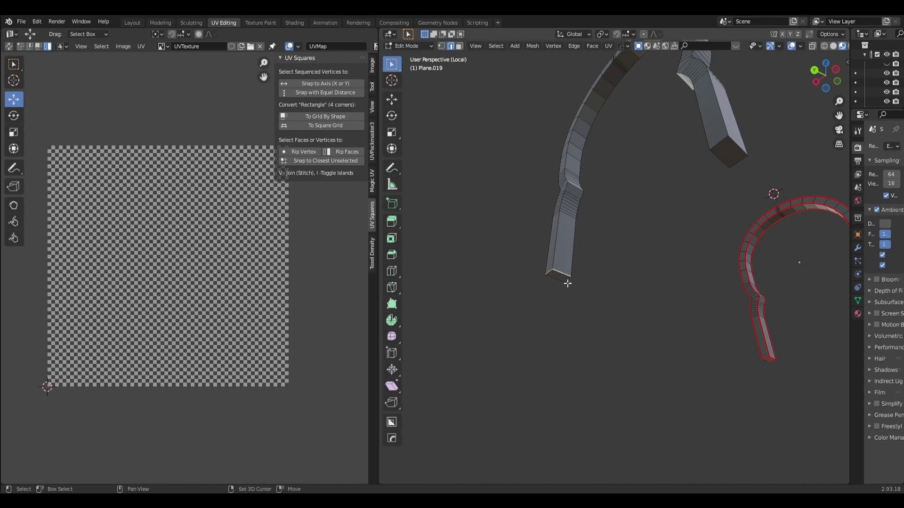
pyautogui.keyDown('shift'); pyautogui.click(564, 281); pyautogui.keyUp('shift')
pyautogui.keyDown('shift'); pyautogui.click(738, 160); pyautogui.keyUp('shift')
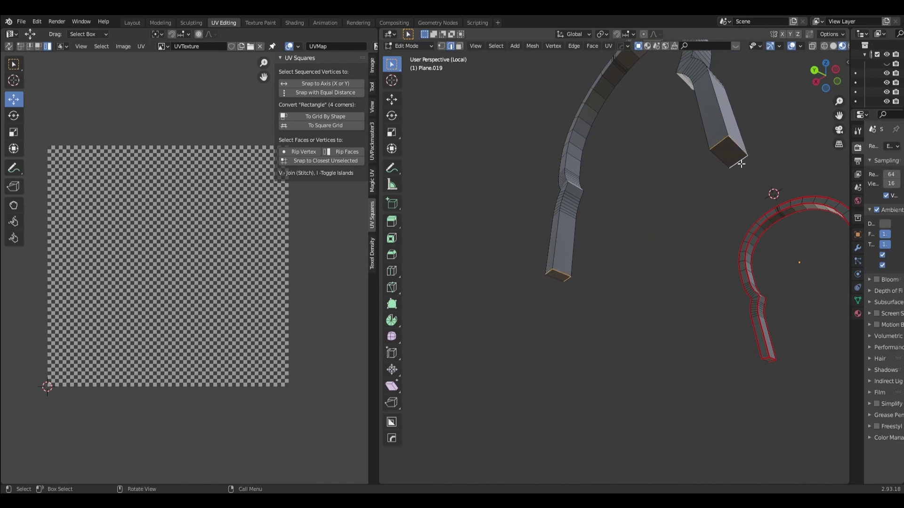
pyautogui.click(608, 46)
pyautogui.click(626, 158)
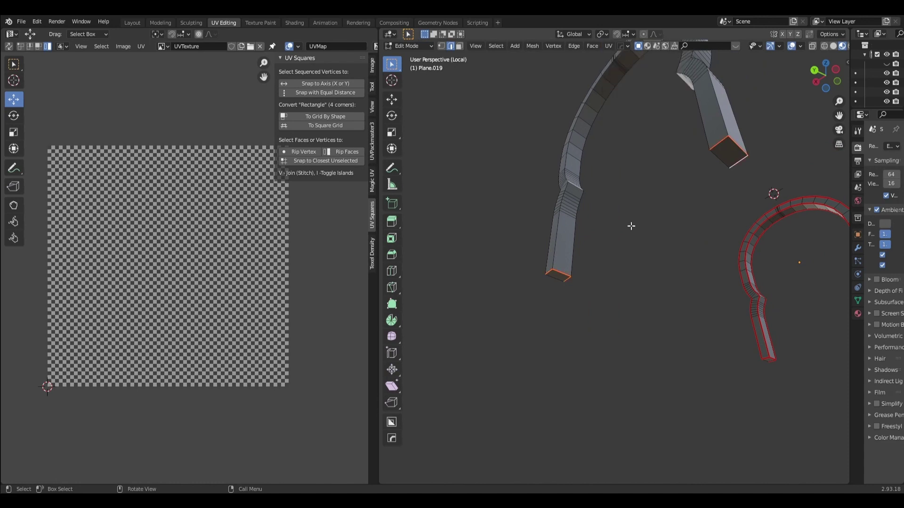
pyautogui.keyDown('alt'); pyautogui.click(548, 263); pyautogui.keyUp('alt')
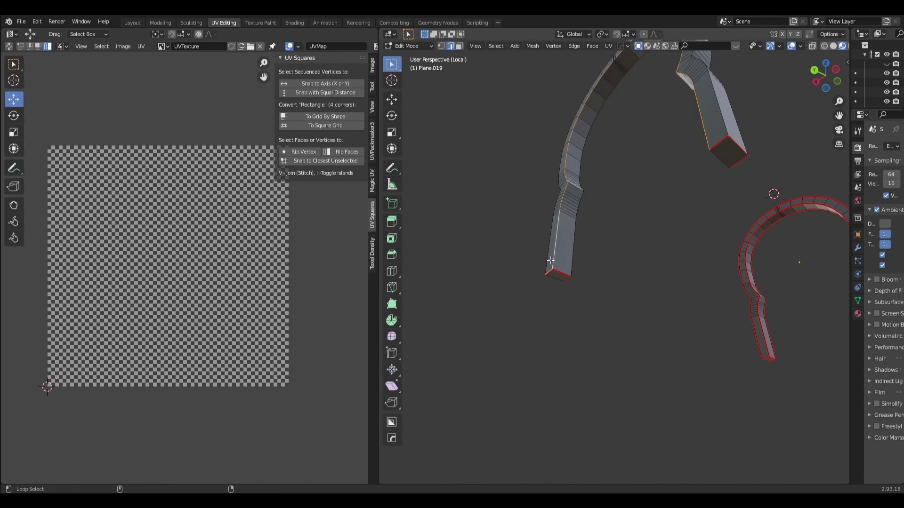
pyautogui.keyDown('alt'); pyautogui.click(545, 261); pyautogui.keyUp('alt')
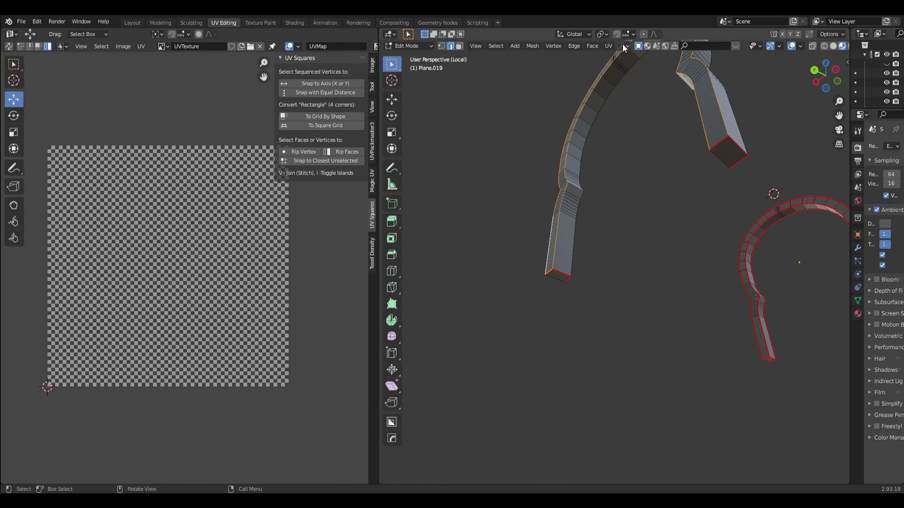
pyautogui.click(609, 46)
pyautogui.click(633, 158)
# Step: Frame the arch, check it from another angle, and mark the remaining chosen edges as seams
pyautogui.press('KP_Decimal')
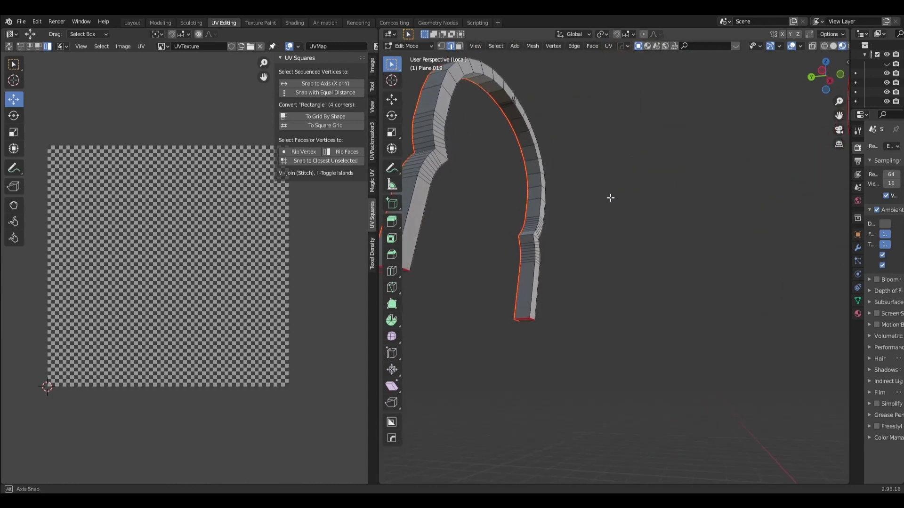
pyautogui.moveTo(474, 208)
pyautogui.mouseDown(button='middle')
pyautogui.moveTo(475, 219)
pyautogui.moveTo(424, 203)
pyautogui.mouseUp(button='middle')
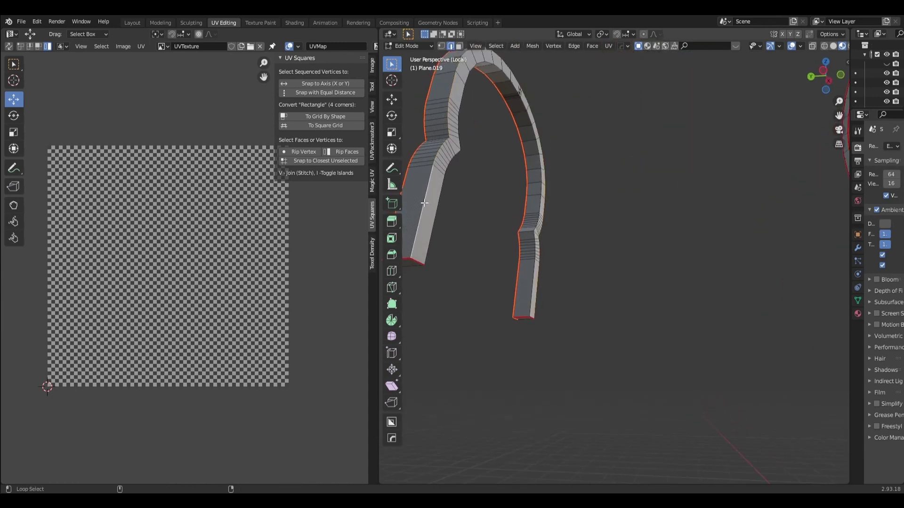
pyautogui.click(609, 45)
pyautogui.click(629, 158)
pyautogui.scroll(-3, 635, 166)
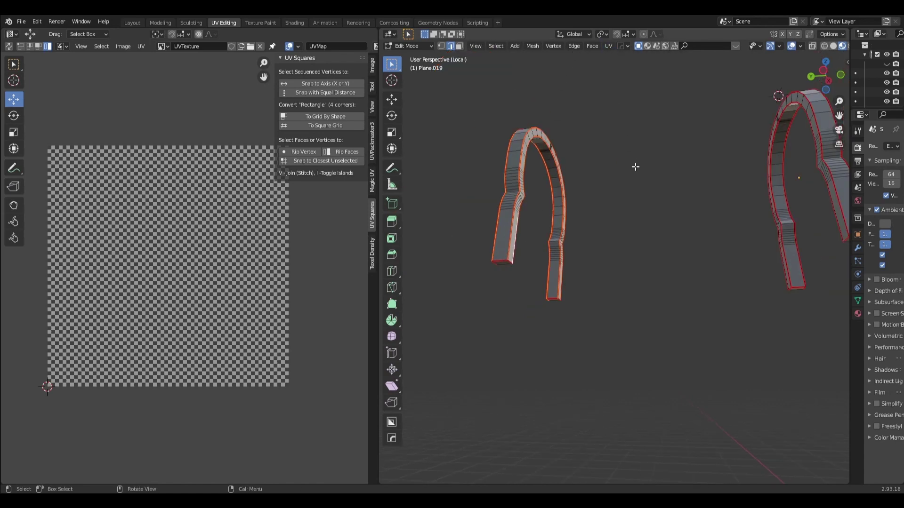
# Step: Unwrap the arch trims along their seams and set their UV islands to 5.12 px/cm texel density
pyautogui.press('a')
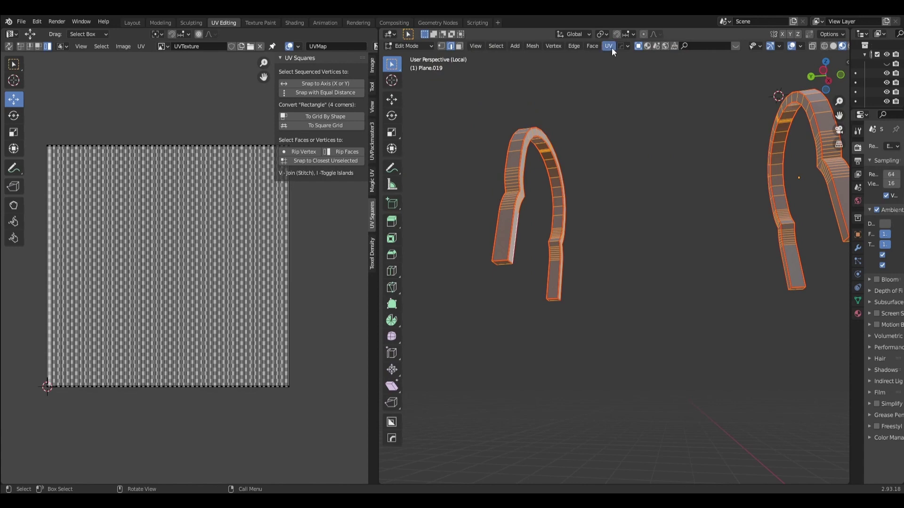
pyautogui.click(612, 47)
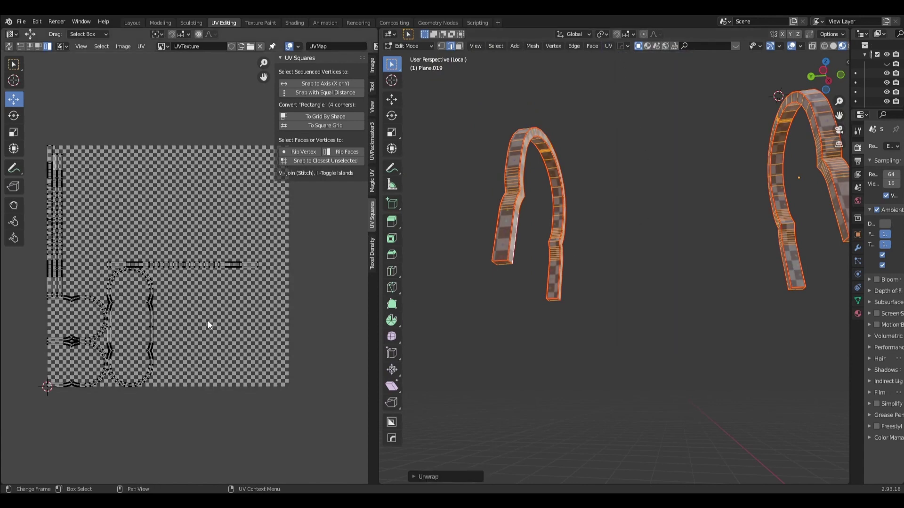
pyautogui.moveTo(589, 306); pyautogui.dragTo(659, 345, button='middle')
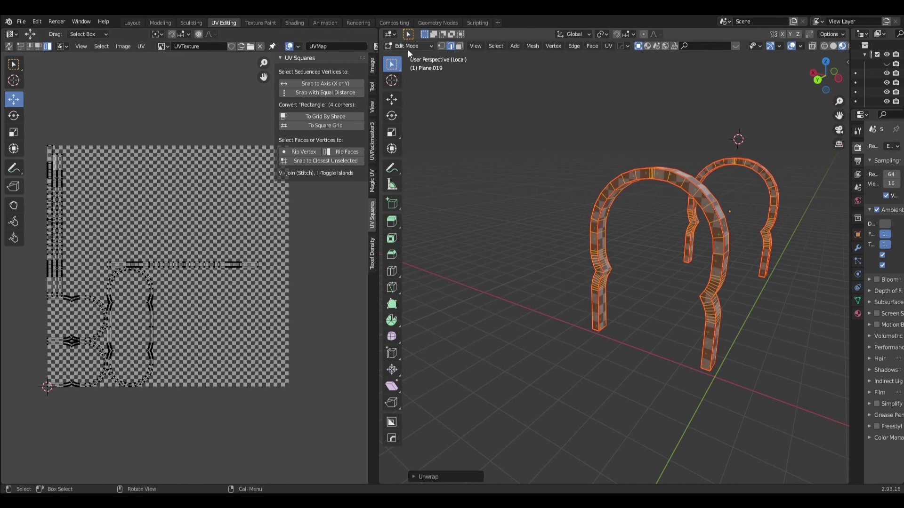
pyautogui.press('a')
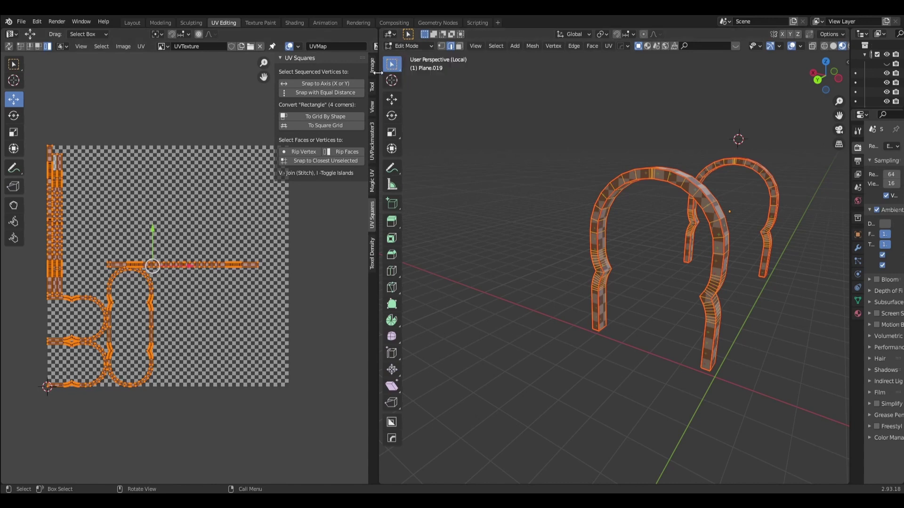
pyautogui.click(372, 250)
pyautogui.click(350, 236)
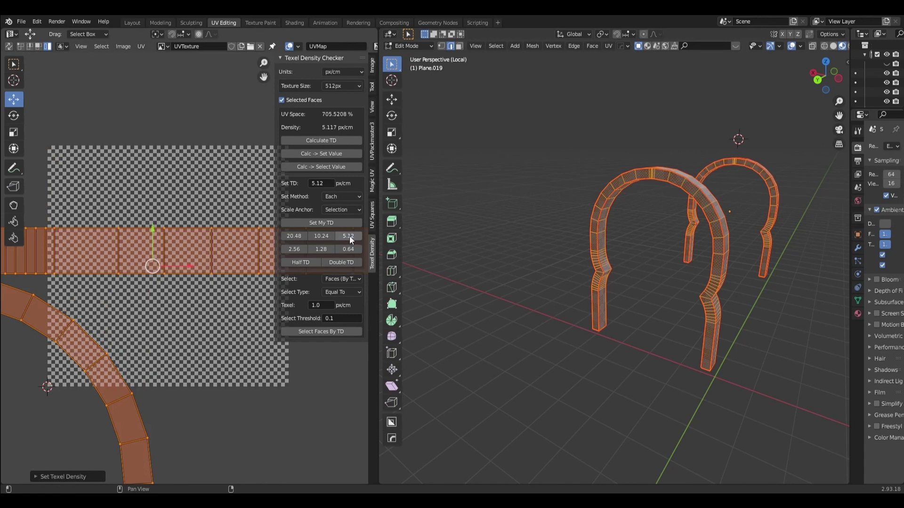
# Step: Inspect the even checker on both arch trims in Object Mode, then return to Edit Mode
pyautogui.click(417, 46)
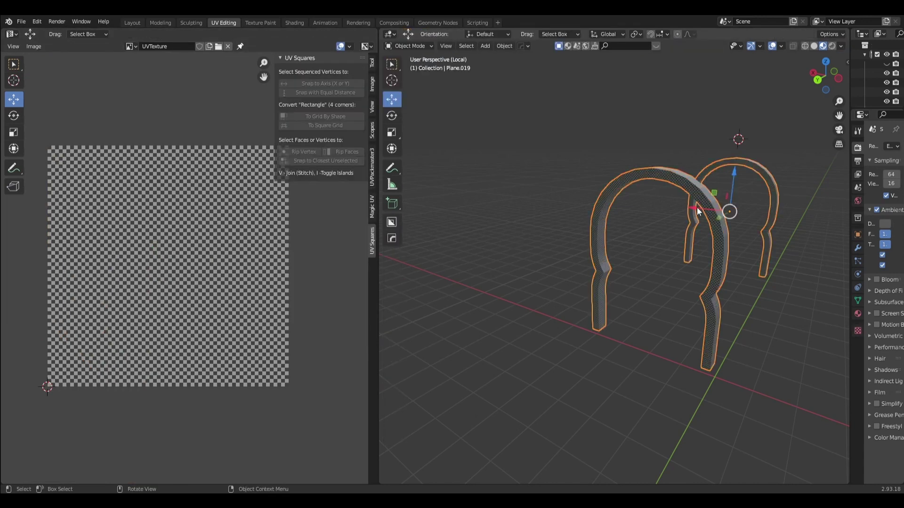
pyautogui.scroll(3, 717, 255)
pyautogui.moveTo(718, 254); pyautogui.dragTo(653, 252, button='middle')
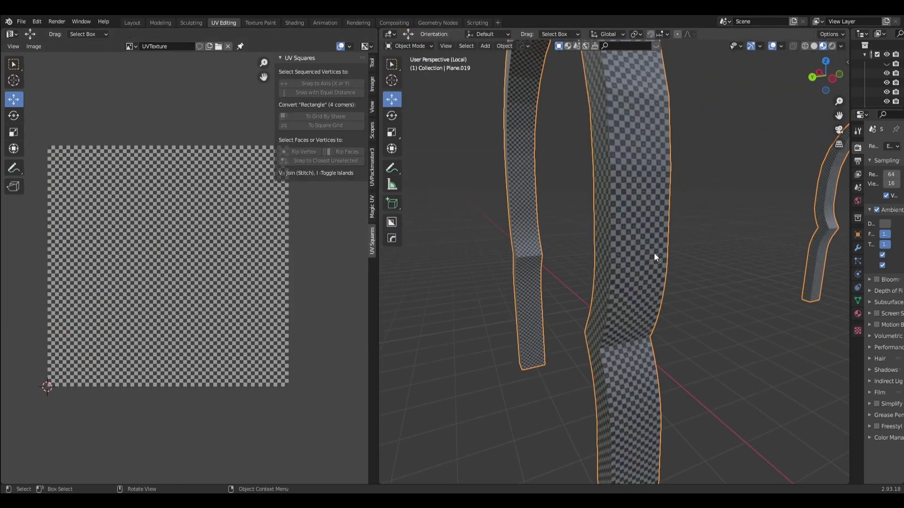
pyautogui.scroll(-3, 631, 252)
pyautogui.scroll(-2, 630, 252)
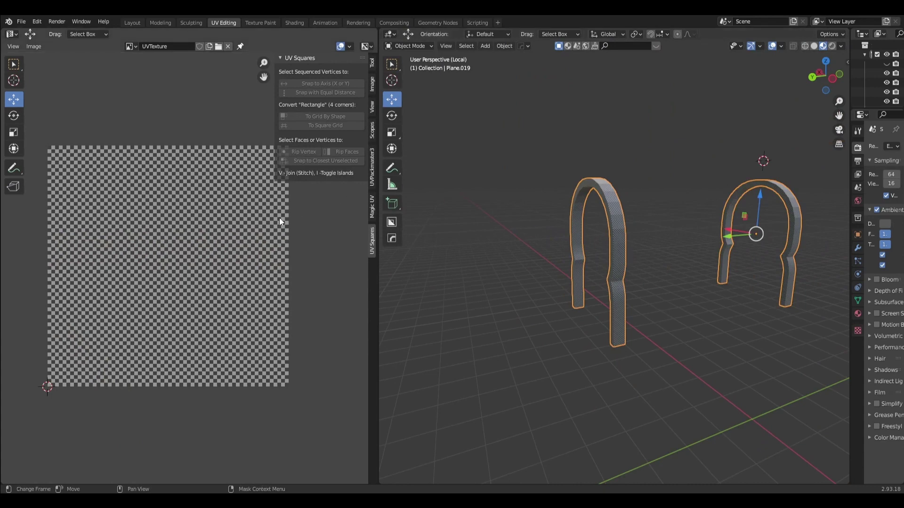
pyautogui.click(414, 45)
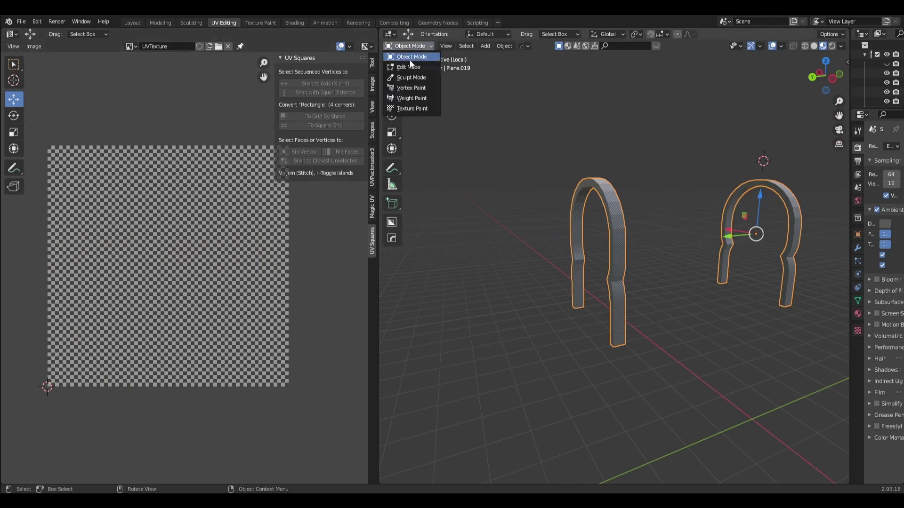
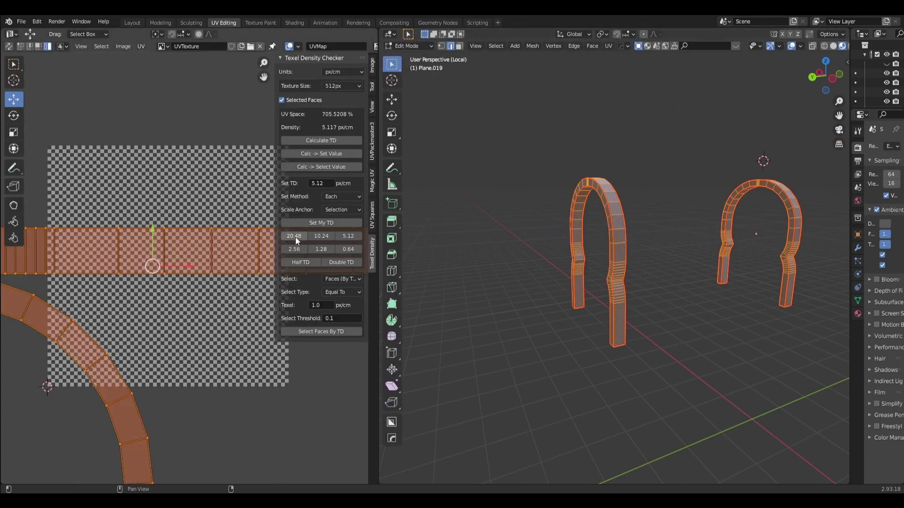
# Step: Set both arch pieces' UVs to 2.56 px/cm texel density, pack the islands, and deselect all
pyautogui.click(295, 248)
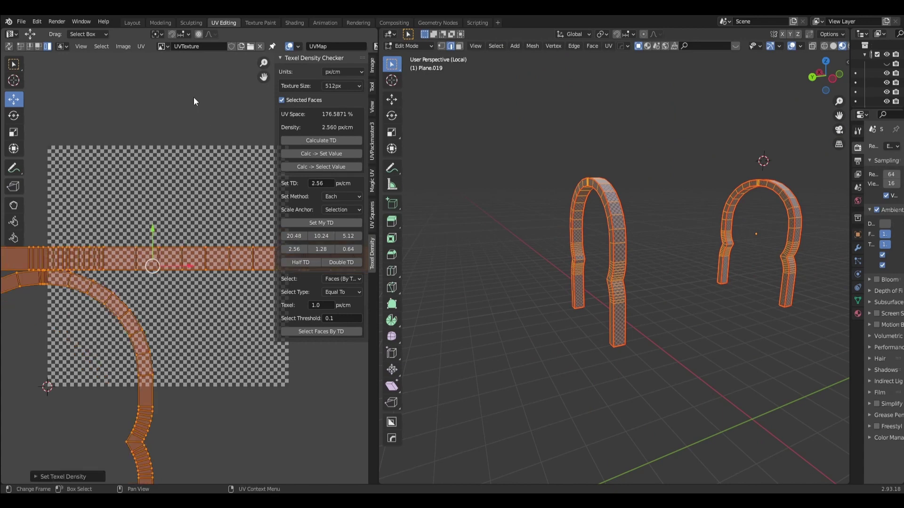
pyautogui.click(140, 47)
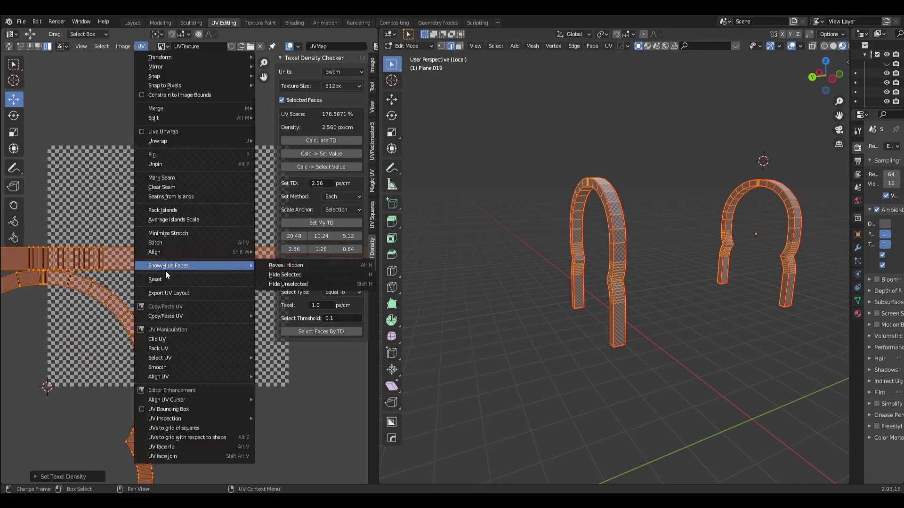
pyautogui.click(181, 350)
pyautogui.hotkey('alt', 'a')
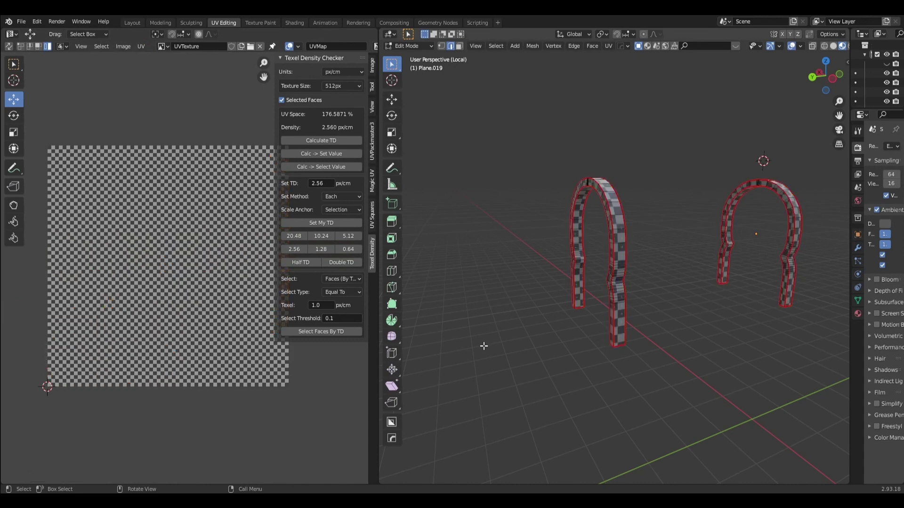
pyautogui.click(406, 46)
# Step: Return the arches to Object Mode, then select and isolate the lattice window object
pyautogui.click(408, 57)
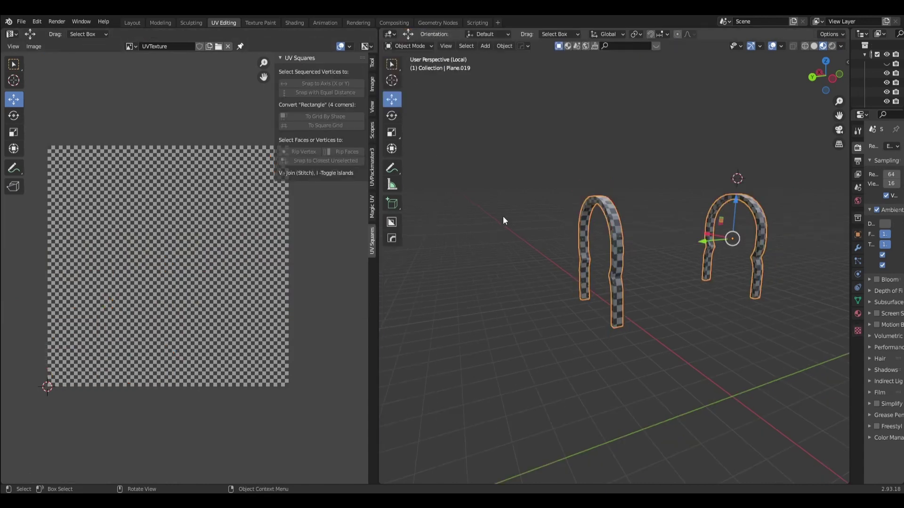
pyautogui.press('KP_Divide')
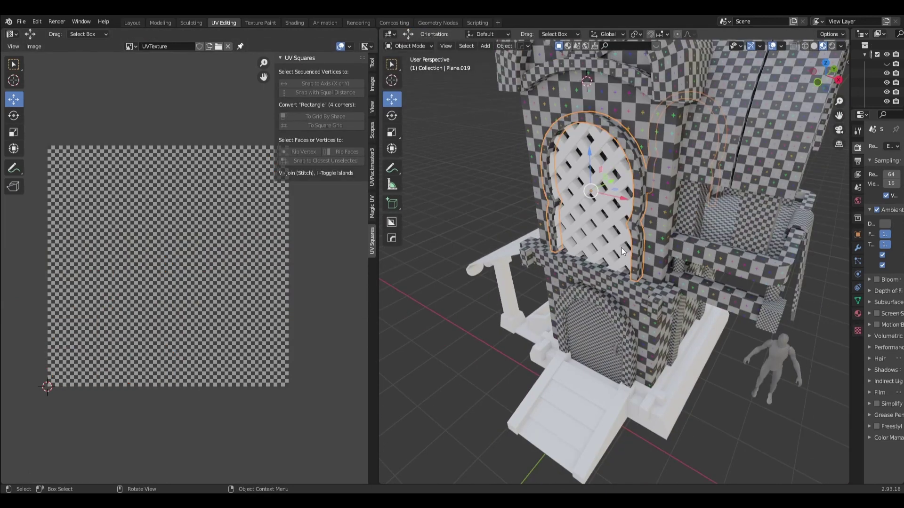
pyautogui.moveTo(620, 247)
pyautogui.mouseDown(button='middle')
pyautogui.moveTo(595, 230)
pyautogui.moveTo(651, 218)
pyautogui.mouseUp(button='middle')
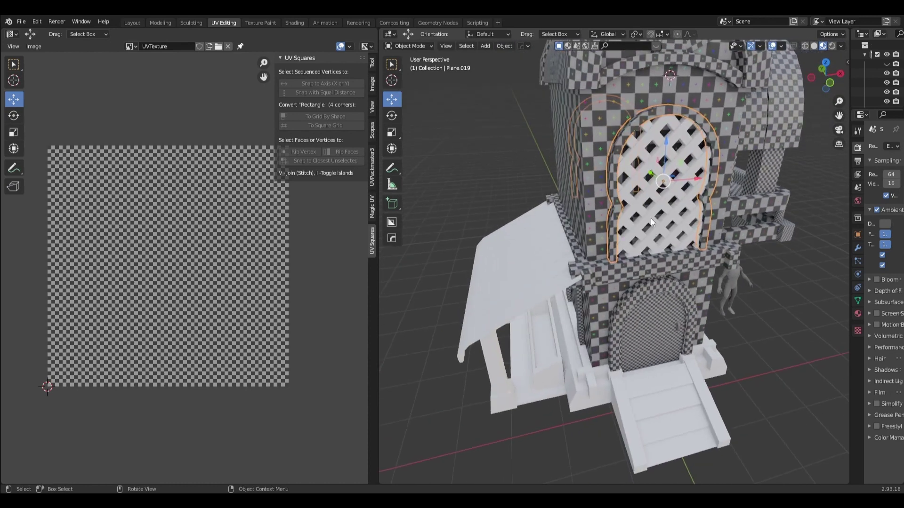
pyautogui.click(646, 153)
pyautogui.press('KP_Divide')
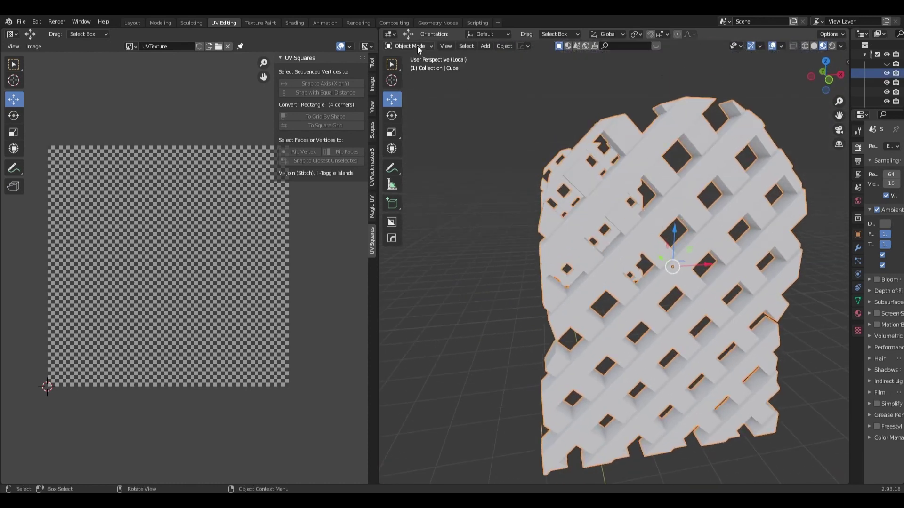
# Step: Inspect both lattice pieces in Edit Mode, then go back to Object Mode
pyautogui.click(417, 46)
pyautogui.click(413, 66)
pyautogui.scroll(-3, 611, 141)
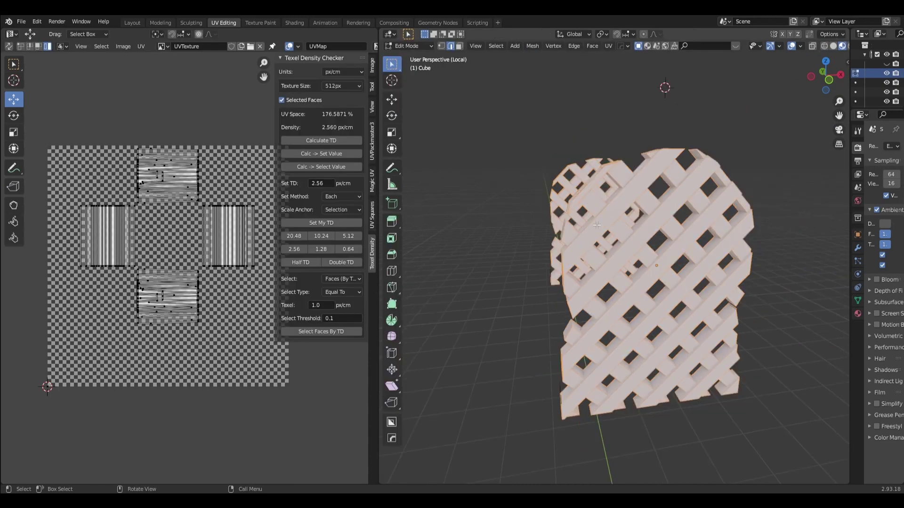
pyautogui.moveTo(664, 86); pyautogui.dragTo(432, 99, button='middle')
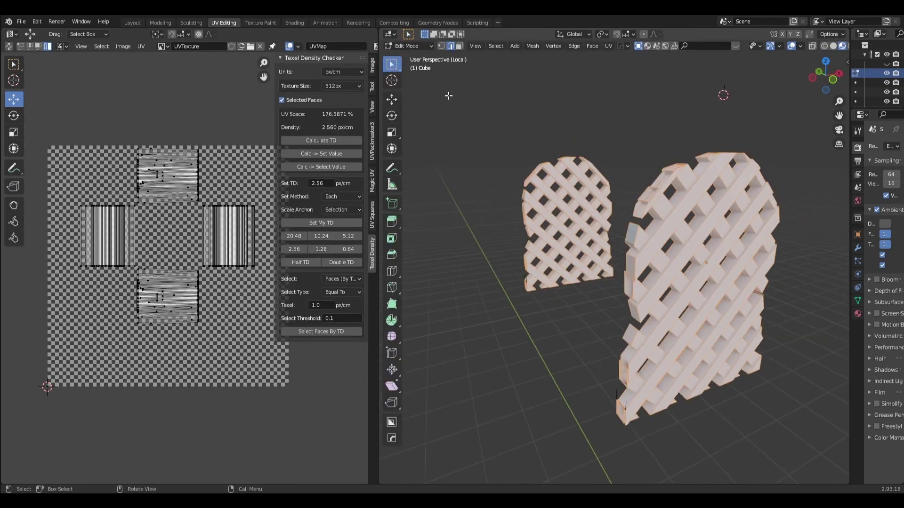
pyautogui.press('KP_Divide')
pyautogui.click(408, 46)
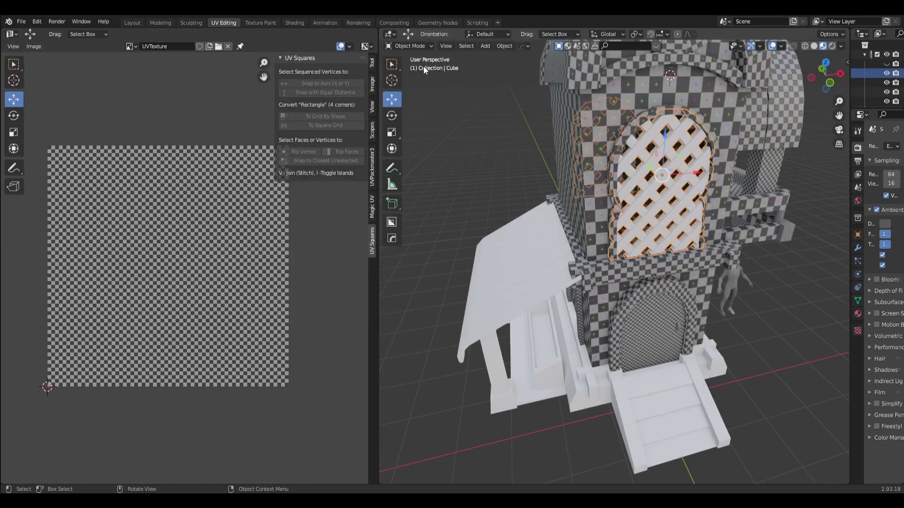
# Step: Link the wall's checker material to the lattice pieces with Ctrl+L
pyautogui.keyDown('shift'); pyautogui.click(631, 87); pyautogui.keyUp('shift')
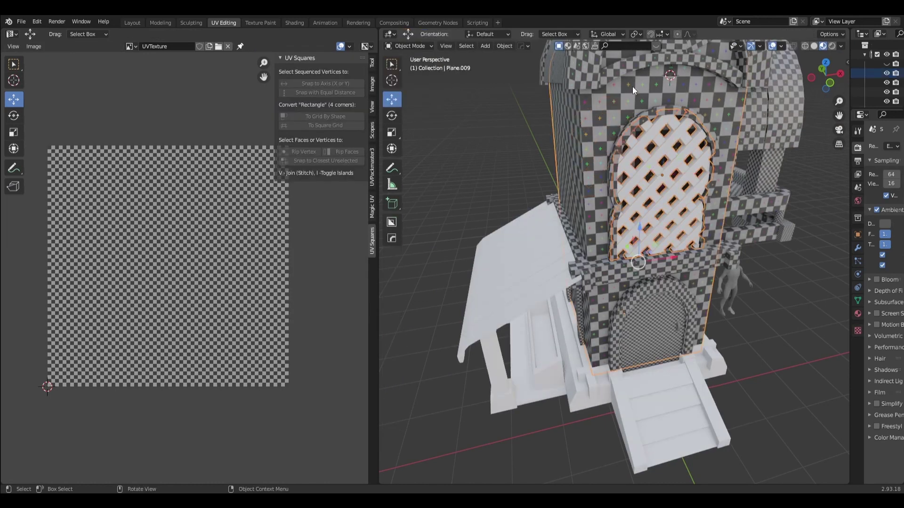
pyautogui.press('KP_Divide')
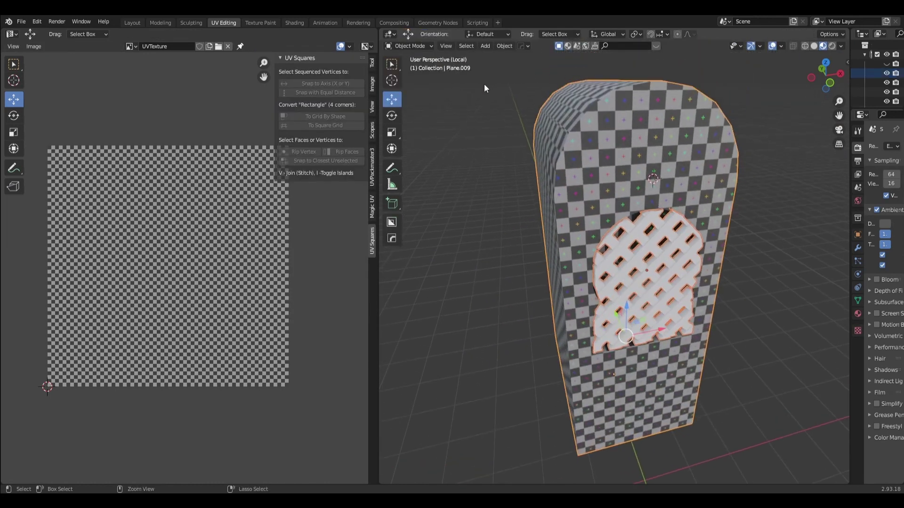
pyautogui.hotkey('ctrl', 'l')
pyautogui.click(484, 84)
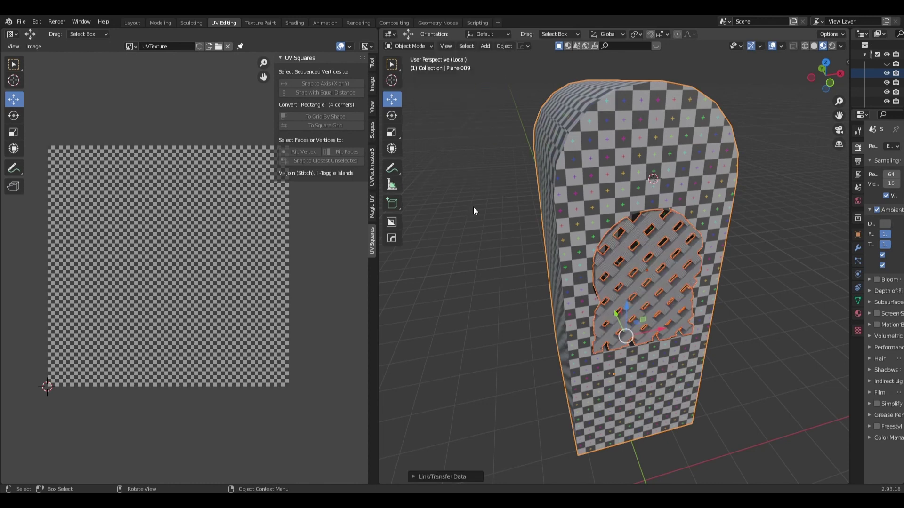
# Step: Isolate both lattice pieces on their own and review their modifier settings
pyautogui.click(640, 233)
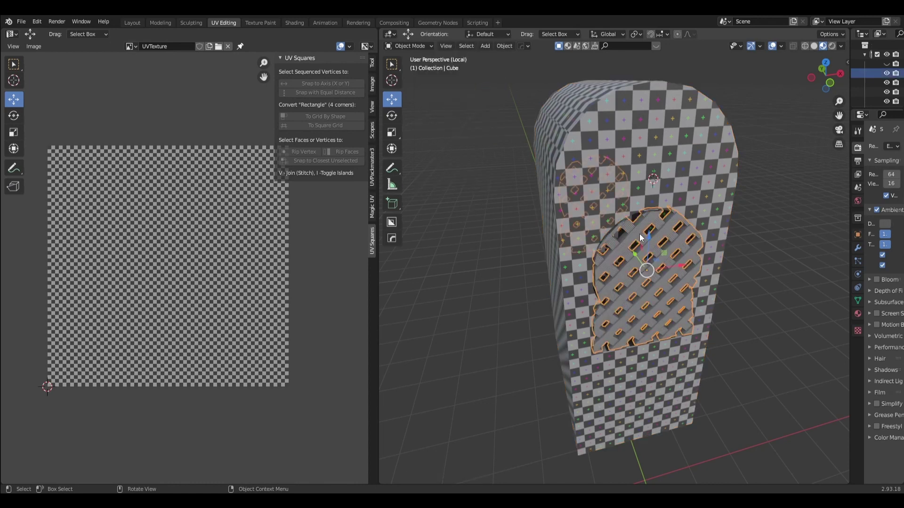
pyautogui.press('KP_Divide')
pyautogui.press('KP_Divide')
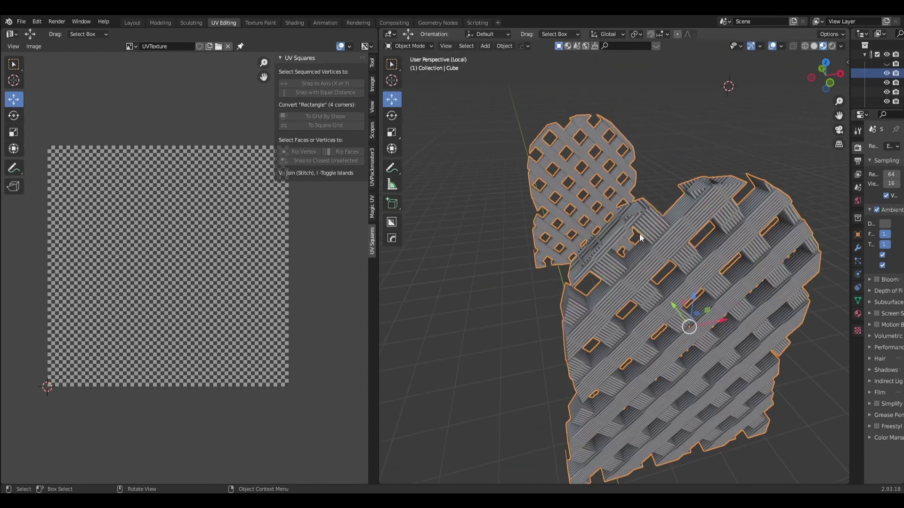
pyautogui.click(848, 202)
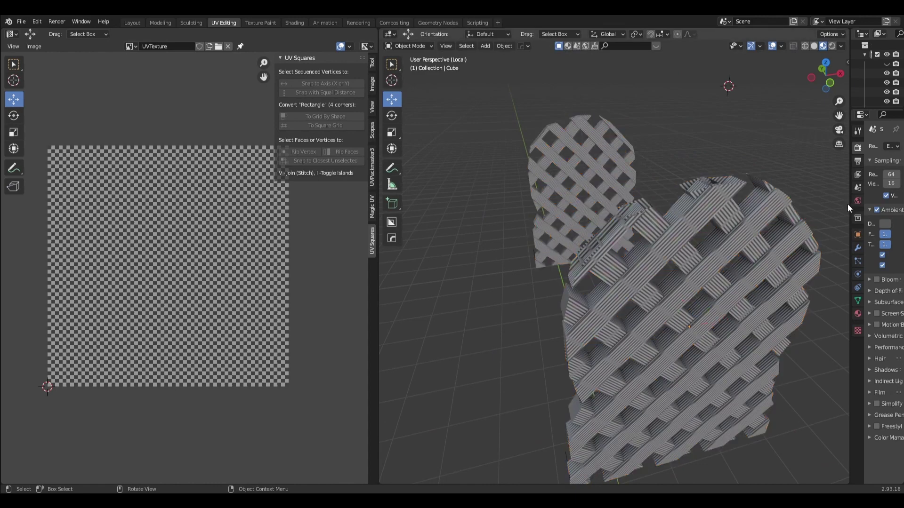
pyautogui.click(788, 221)
pyautogui.moveTo(849, 221); pyautogui.dragTo(771, 245)
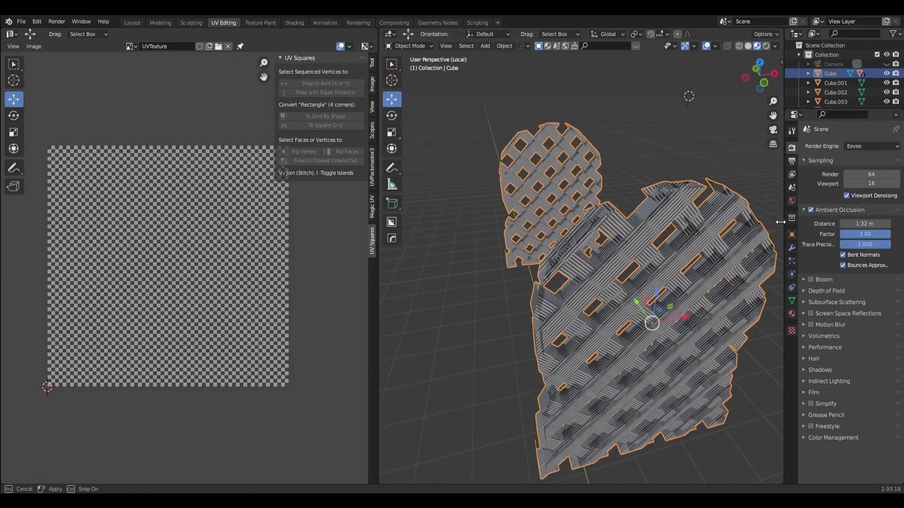
pyautogui.click(778, 251)
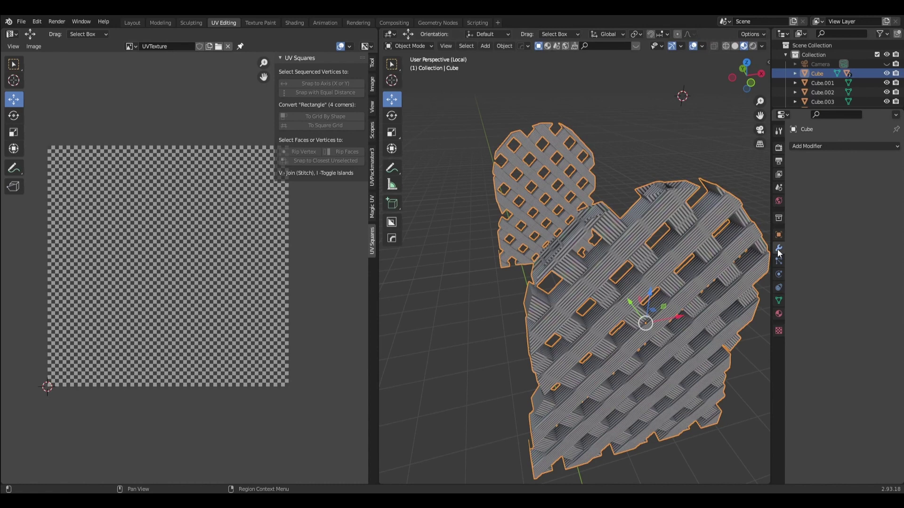
pyautogui.moveTo(770, 227); pyautogui.dragTo(814, 221)
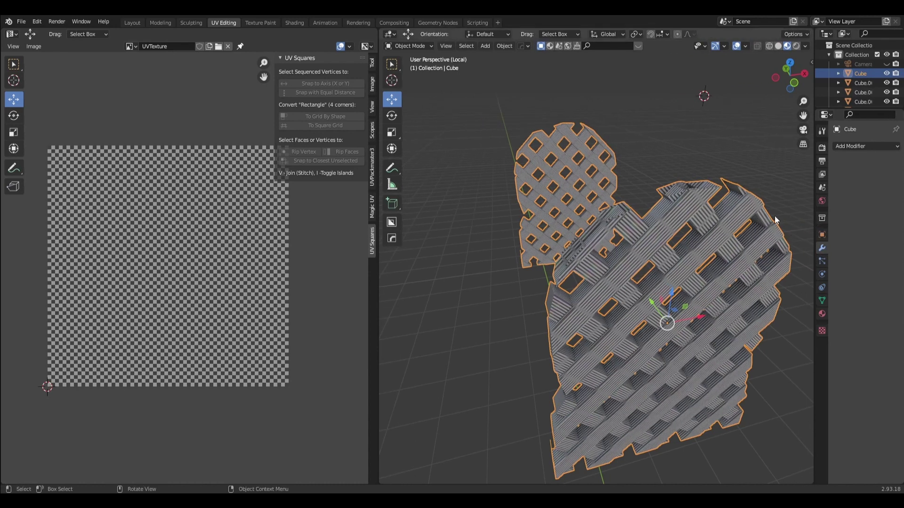
pyautogui.scroll(-4, 482, 157)
pyautogui.moveTo(482, 157)
pyautogui.mouseDown(button='middle')
pyautogui.moveTo(504, 183)
pyautogui.moveTo(504, 176)
pyautogui.mouseUp(button='middle')
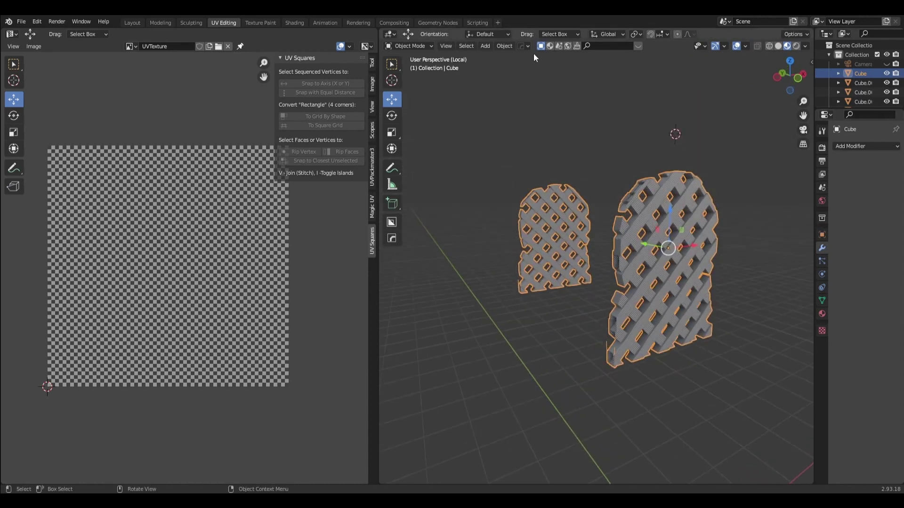
pyautogui.click(409, 45)
# Step: Unwrap the lattice pieces in Edit Mode with Smart UV Project
pyautogui.click(407, 65)
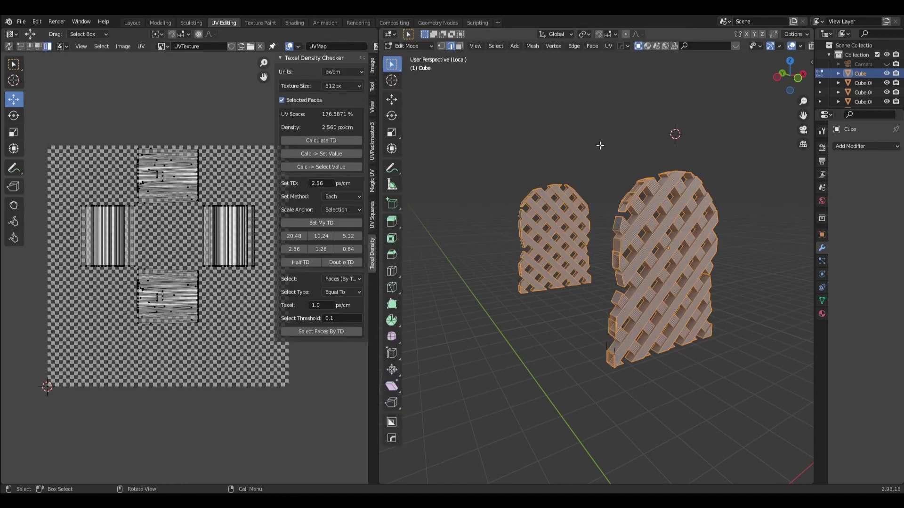
pyautogui.click(609, 45)
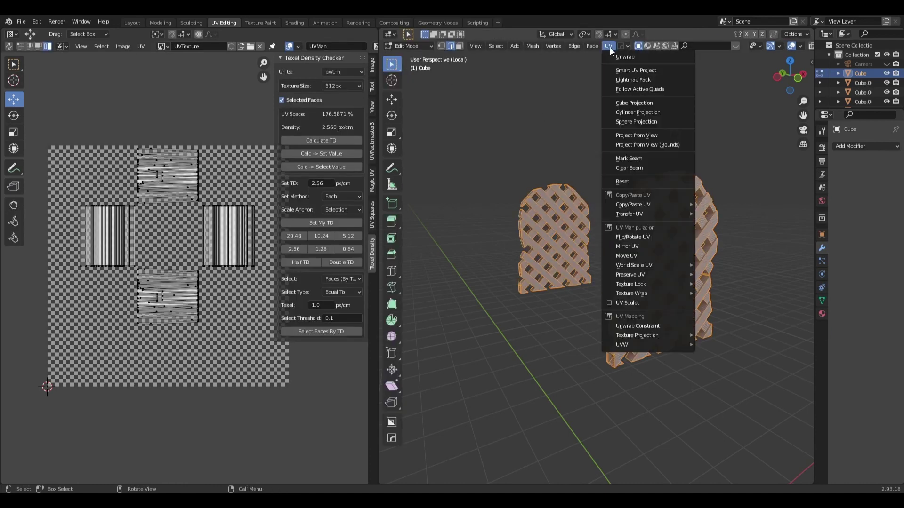
pyautogui.click(622, 70)
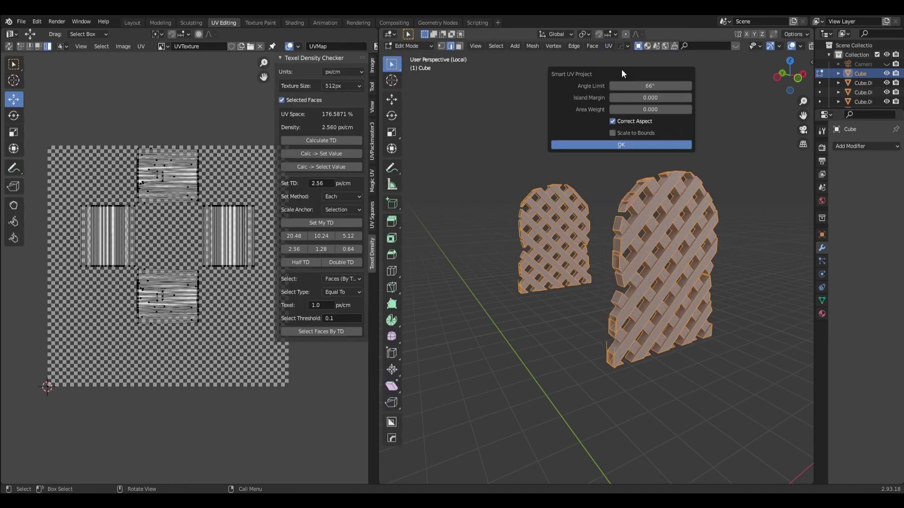
pyautogui.click(622, 145)
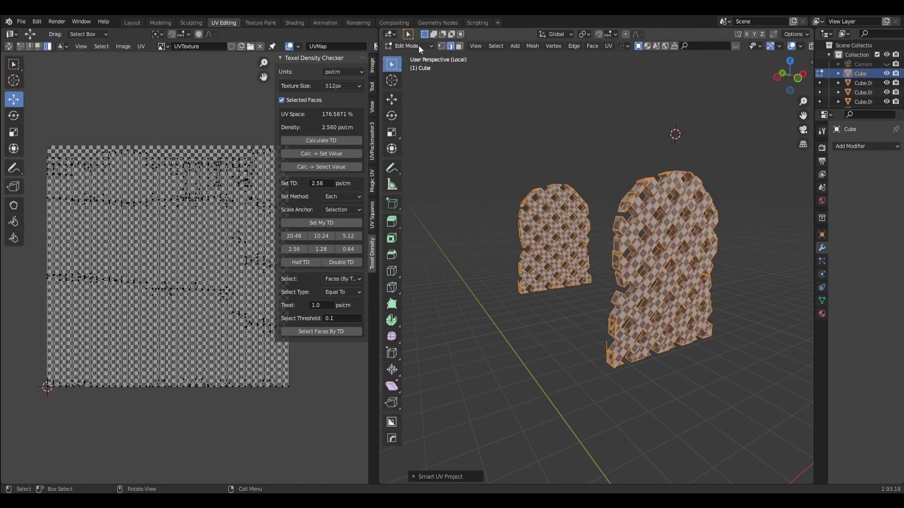
# Step: Return to Object Mode, inspect the checker across the building, and save the file
pyautogui.click(408, 46)
pyautogui.click(410, 56)
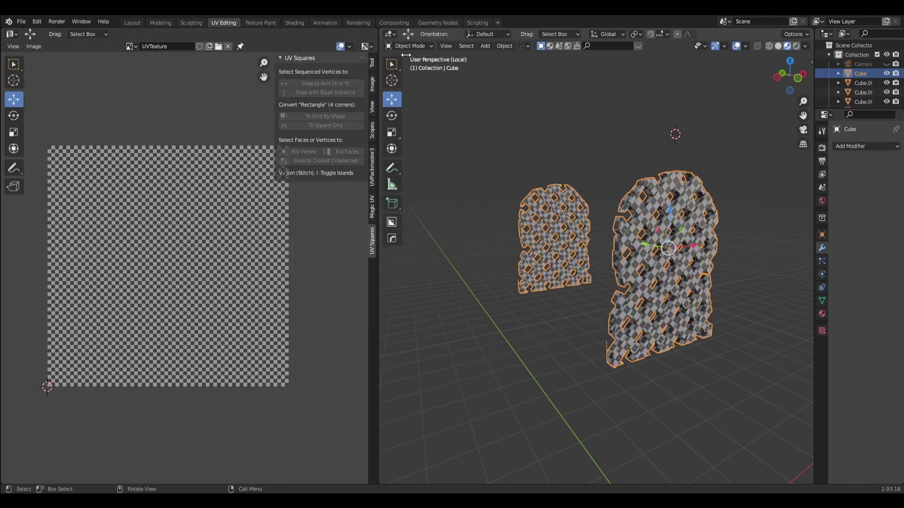
pyautogui.click(453, 173)
pyautogui.moveTo(717, 283); pyautogui.dragTo(686, 278, button='middle')
pyautogui.press('KP_Divide')
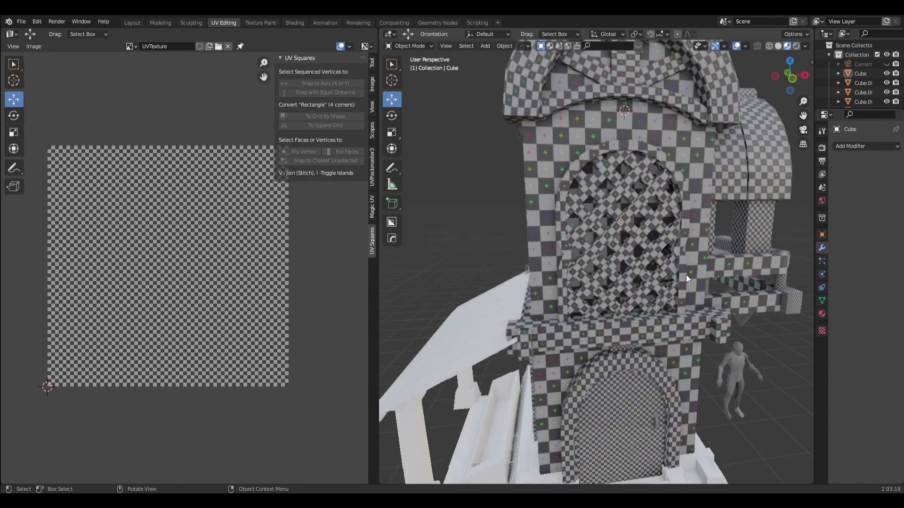
pyautogui.moveTo(642, 244)
pyautogui.mouseDown(button='middle')
pyautogui.moveTo(652, 244)
pyautogui.moveTo(614, 242)
pyautogui.moveTo(680, 250)
pyautogui.mouseUp(button='middle')
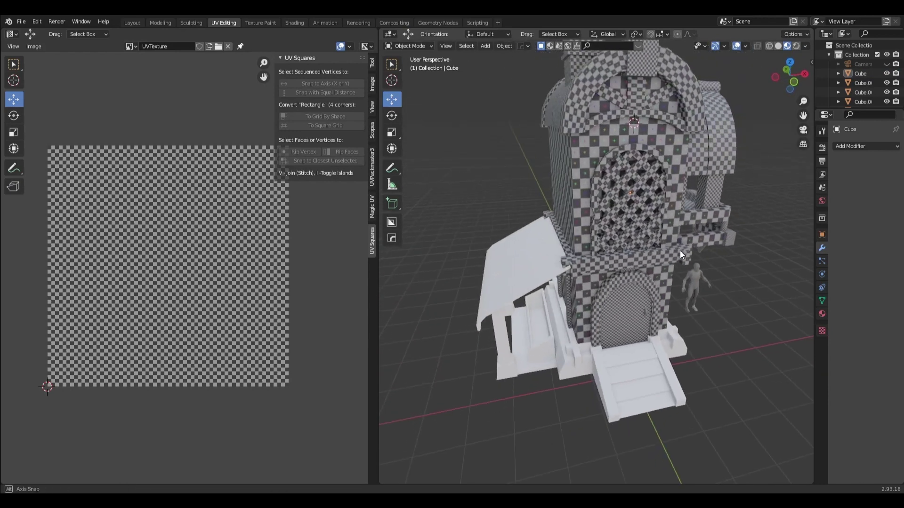
pyautogui.scroll(5, 656, 204)
pyautogui.scroll(2, 654, 204)
pyautogui.scroll(-3, 654, 204)
pyautogui.scroll(-3, 634, 206)
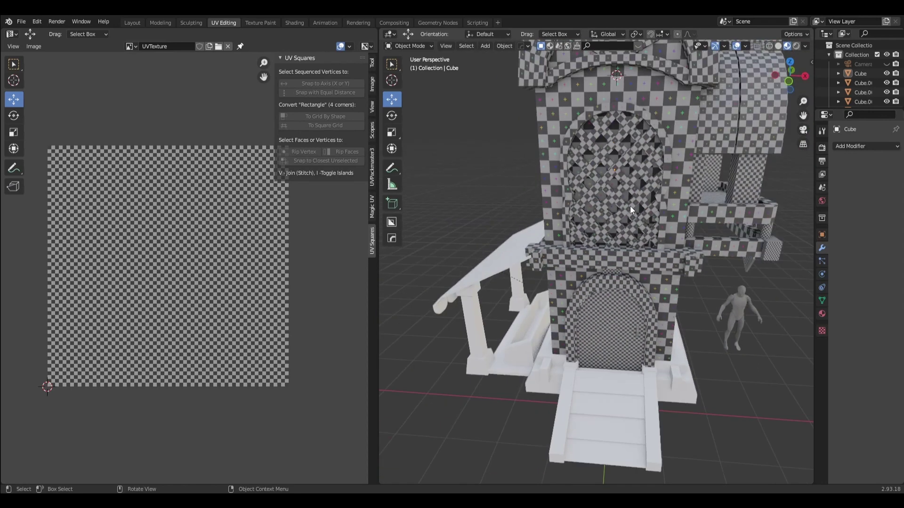
pyautogui.scroll(-2, 630, 205)
pyautogui.moveTo(628, 210)
pyautogui.mouseDown(button='middle')
pyautogui.moveTo(604, 231)
pyautogui.moveTo(584, 221)
pyautogui.mouseUp(button='middle')
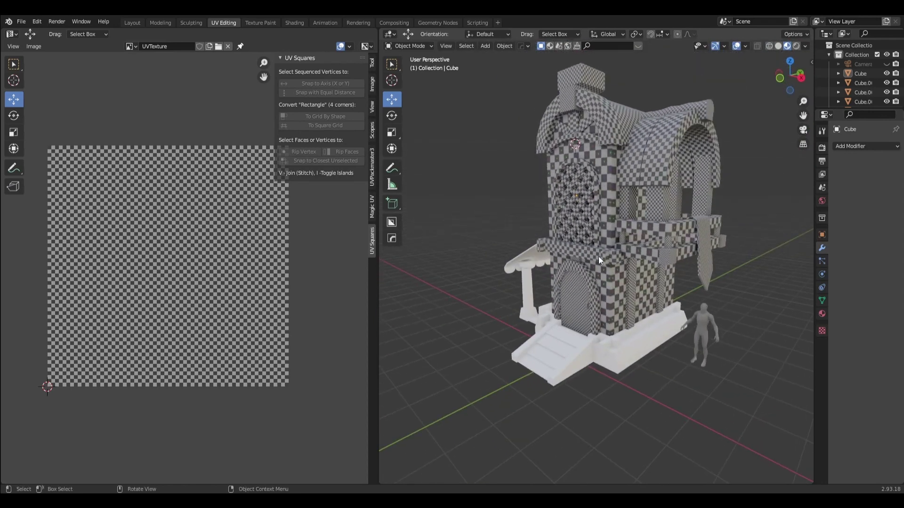
pyautogui.moveTo(597, 256)
pyautogui.mouseDown(button='middle')
pyautogui.moveTo(756, 274)
pyautogui.moveTo(409, 278)
pyautogui.moveTo(648, 264)
pyautogui.moveTo(597, 268)
pyautogui.mouseUp(button='middle')
pyautogui.hotkey('ctrl', 's')
# Step: Select the door arch's two base blocks and link the arch's checker material to them
pyautogui.scroll(3, 617, 327)
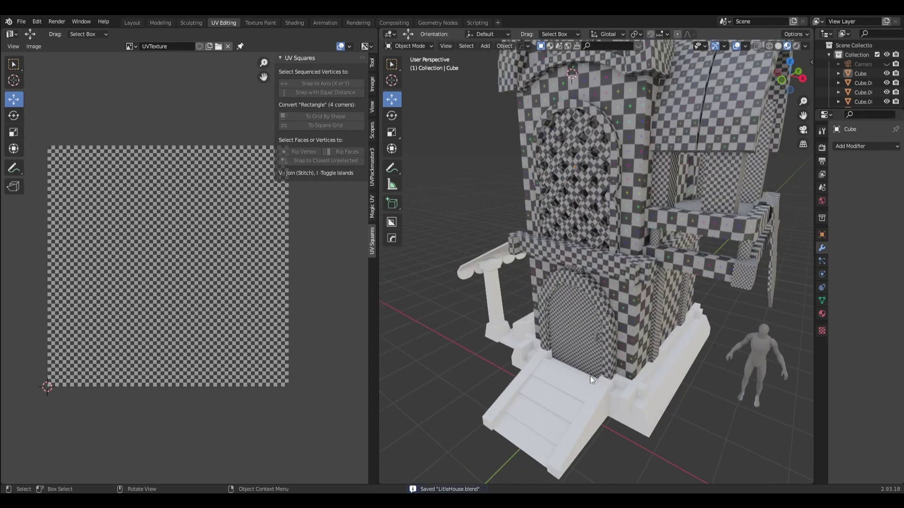
pyautogui.moveTo(590, 375)
pyautogui.mouseDown(button='middle')
pyautogui.moveTo(645, 312)
pyautogui.moveTo(625, 287)
pyautogui.mouseUp(button='middle')
pyautogui.scroll(4, 625, 284)
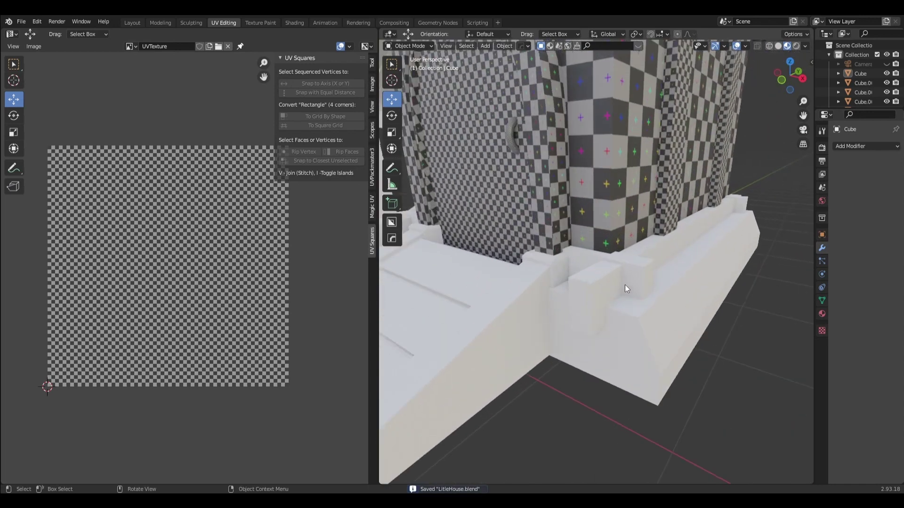
pyautogui.click(566, 266)
pyautogui.scroll(-5, 566, 266)
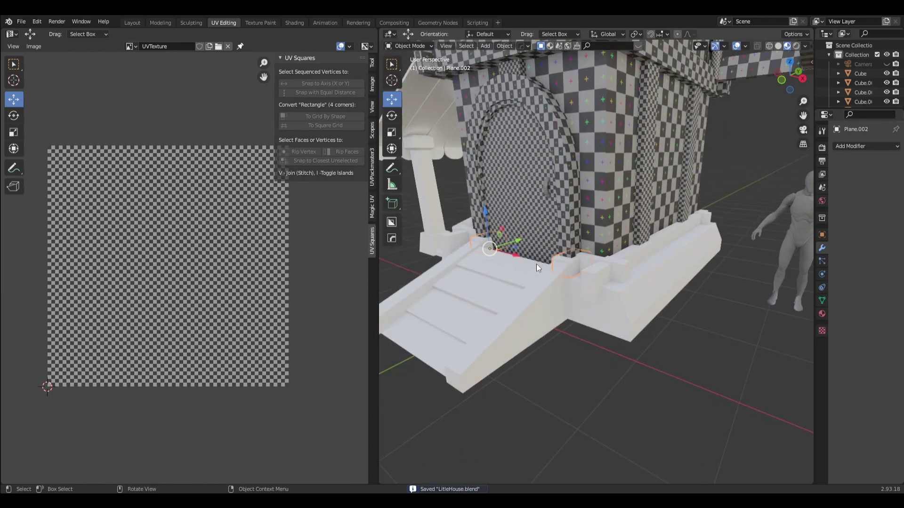
pyautogui.moveTo(465, 264)
pyautogui.mouseDown(button='middle')
pyautogui.moveTo(456, 285)
pyautogui.moveTo(631, 275)
pyautogui.moveTo(418, 292)
pyautogui.mouseUp(button='middle')
pyautogui.press('KP_Divide')
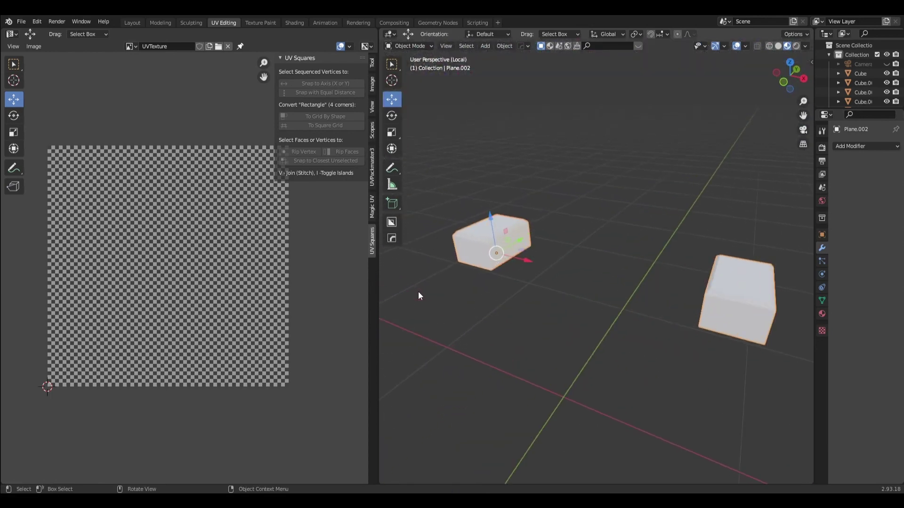
pyautogui.press('KP_Divide')
pyautogui.keyDown('shift'); pyautogui.click(580, 243); pyautogui.keyUp('shift')
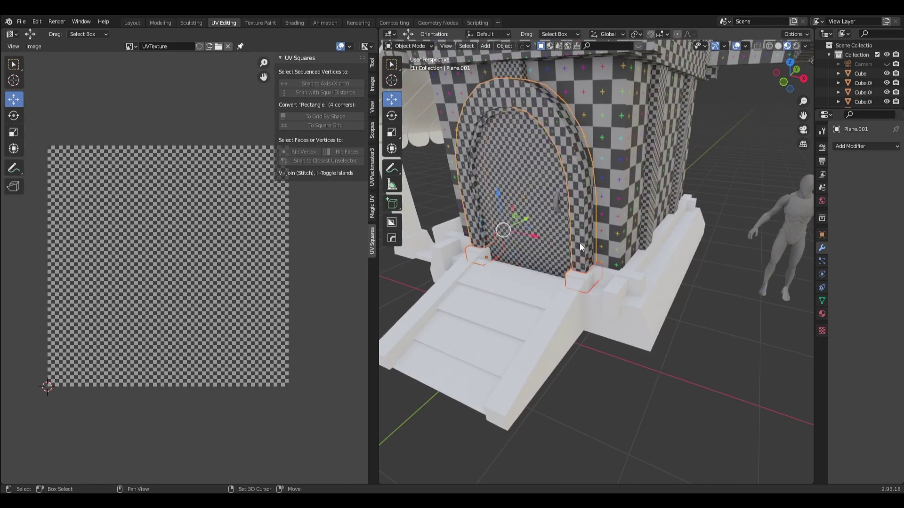
pyautogui.hotkey('ctrl', 'l')
pyautogui.click(580, 242)
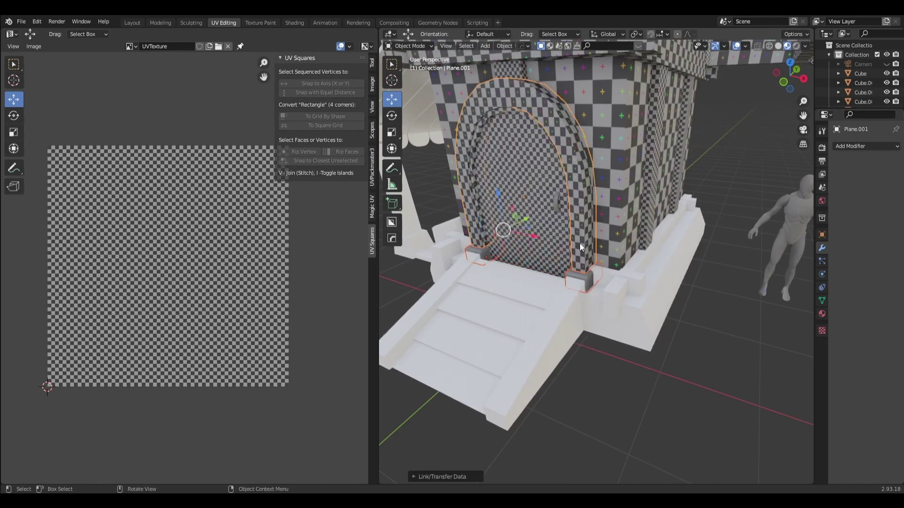
# Step: Isolate the two arch base blocks and enter Edit Mode
pyautogui.click(650, 403)
pyautogui.click(585, 278)
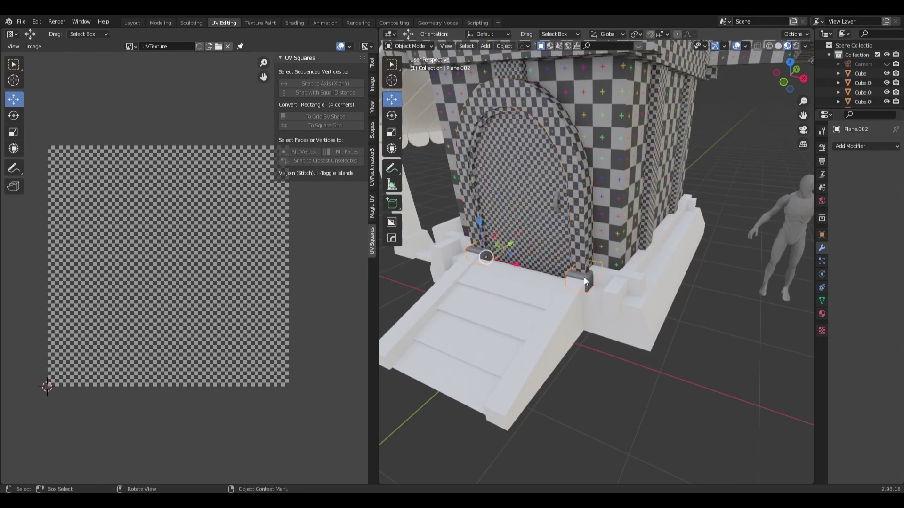
pyautogui.press('KP_Divide')
pyautogui.click(408, 46)
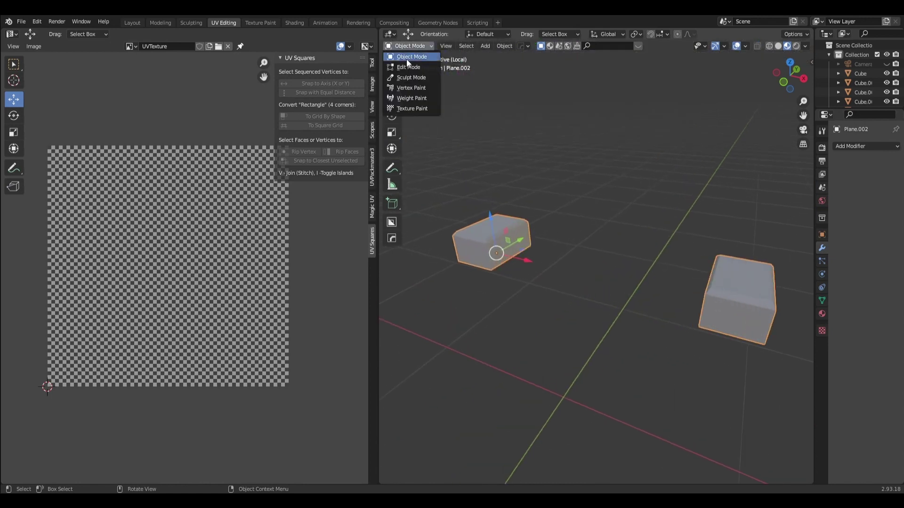
pyautogui.click(406, 68)
pyautogui.moveTo(517, 329); pyautogui.dragTo(632, 315, button='middle')
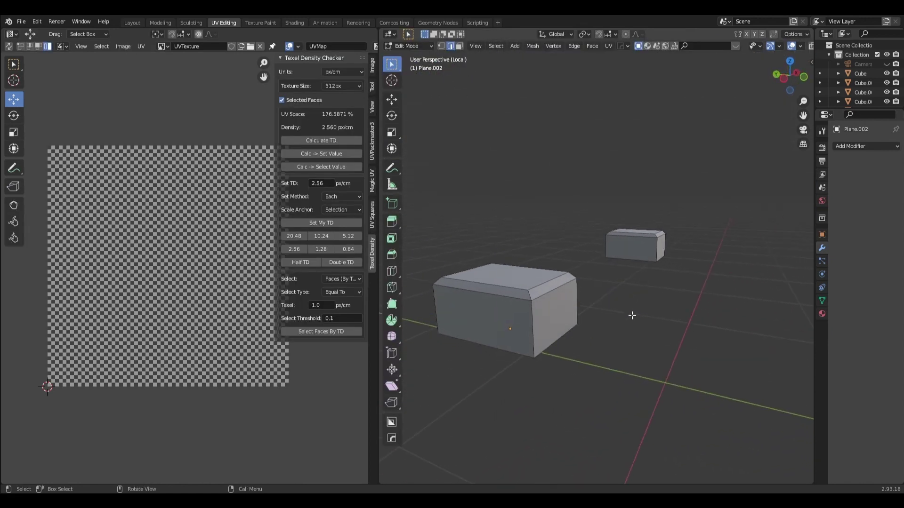
# Step: Mark seams on the base blocks' vertical corner and top bevel edges
pyautogui.click(459, 45)
pyautogui.click(485, 275)
pyautogui.click(528, 232)
pyautogui.click(496, 271)
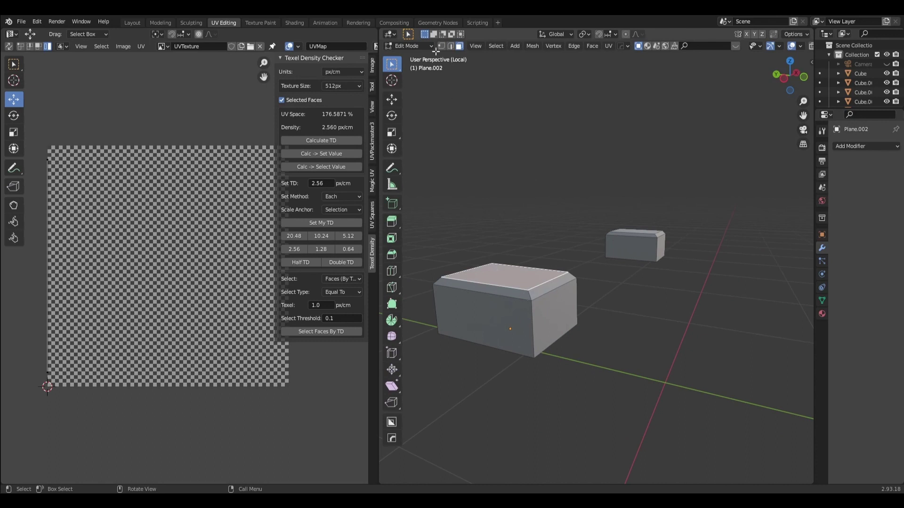
pyautogui.click(450, 45)
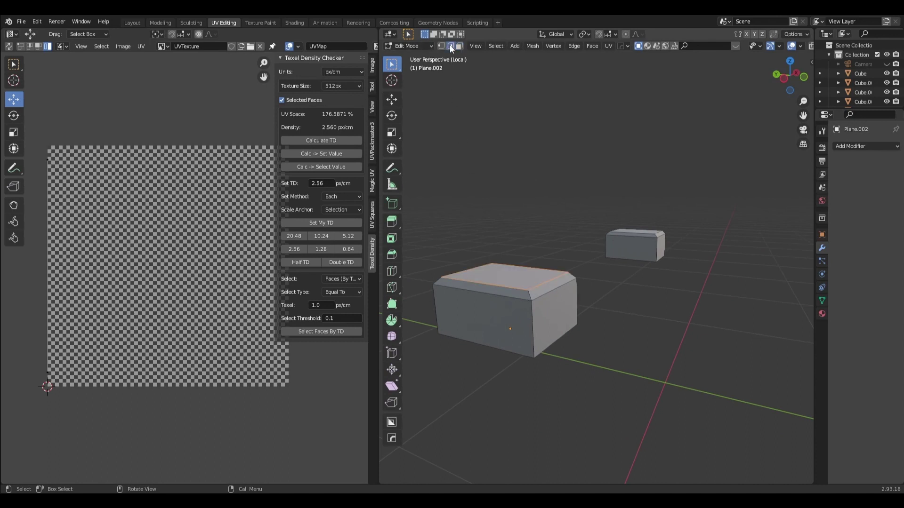
pyautogui.keyDown('shift'); pyautogui.click(532, 302); pyautogui.keyUp('shift')
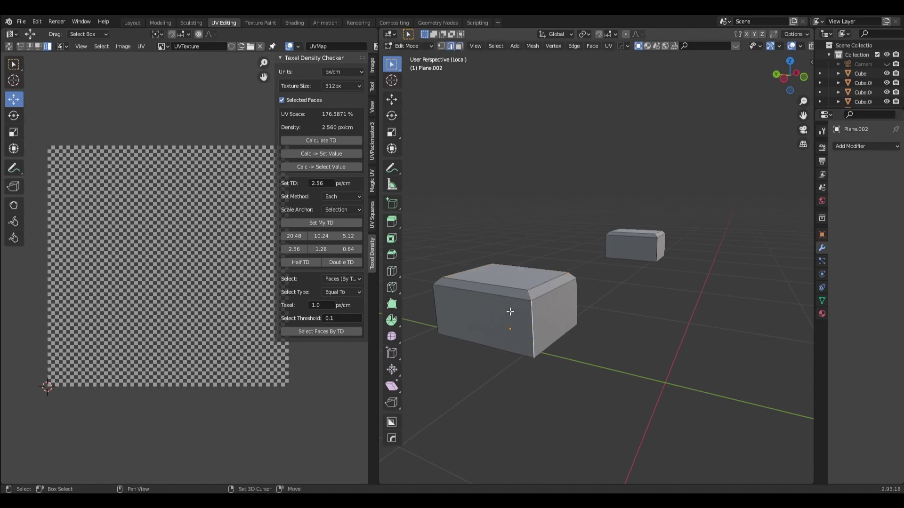
pyautogui.keyDown('shift'); pyautogui.click(434, 289); pyautogui.keyUp('shift')
pyautogui.moveTo(434, 289)
pyautogui.mouseDown(button='middle')
pyautogui.moveTo(481, 329)
pyautogui.moveTo(744, 320)
pyautogui.moveTo(740, 361)
pyautogui.moveTo(761, 329)
pyautogui.mouseUp(button='middle')
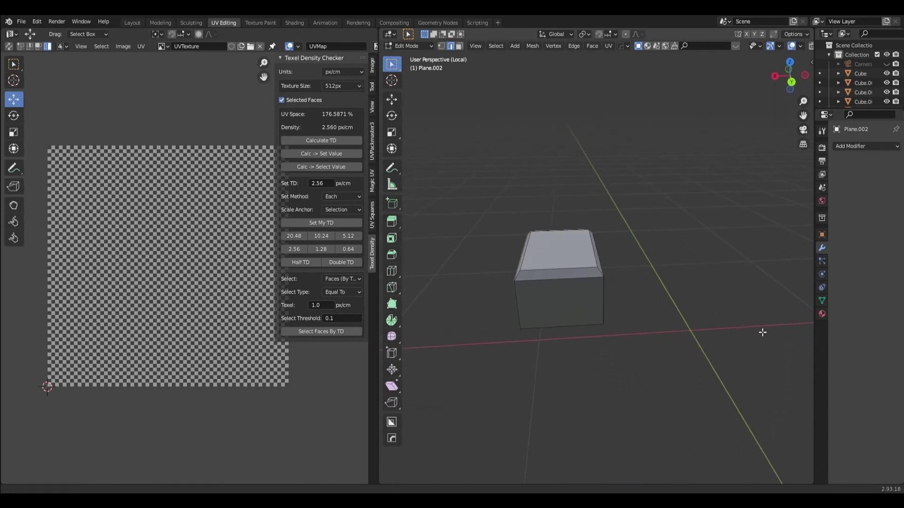
pyautogui.moveTo(597, 308)
pyautogui.mouseDown(button='middle')
pyautogui.moveTo(571, 306)
pyautogui.moveTo(589, 307)
pyautogui.mouseUp(button='middle')
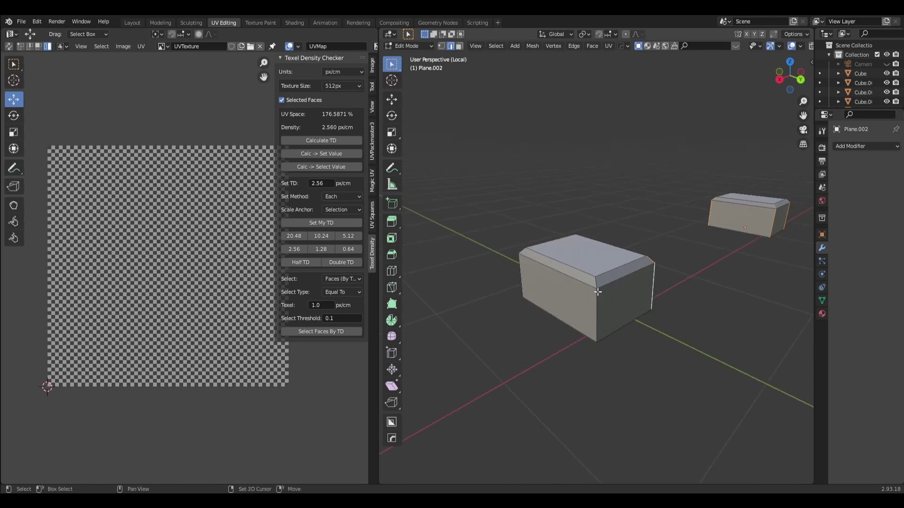
pyautogui.moveTo(518, 308); pyautogui.dragTo(616, 278, button='middle')
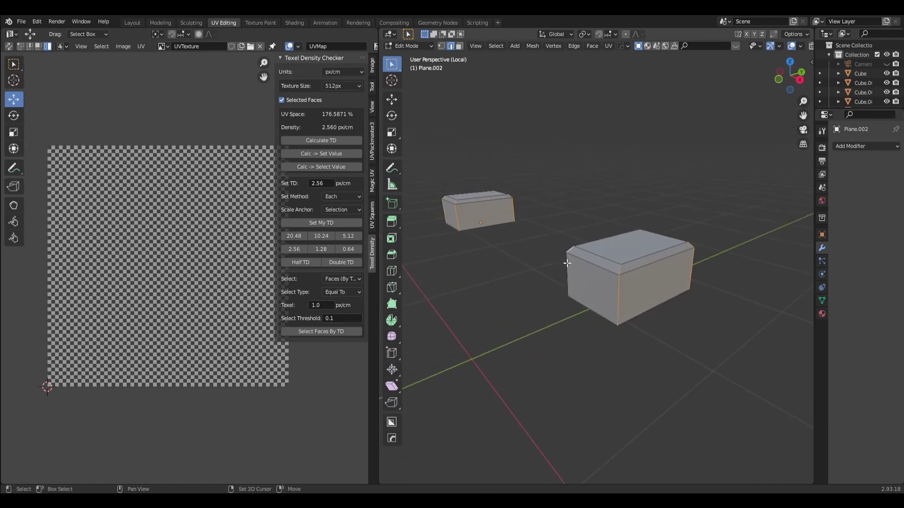
pyautogui.click(610, 46)
pyautogui.click(635, 160)
# Step: Mark seams around both base blocks' bottom faces
pyautogui.press('3')
pyautogui.scroll(3, 585, 232)
pyautogui.moveTo(585, 232); pyautogui.dragTo(627, 143, button='middle')
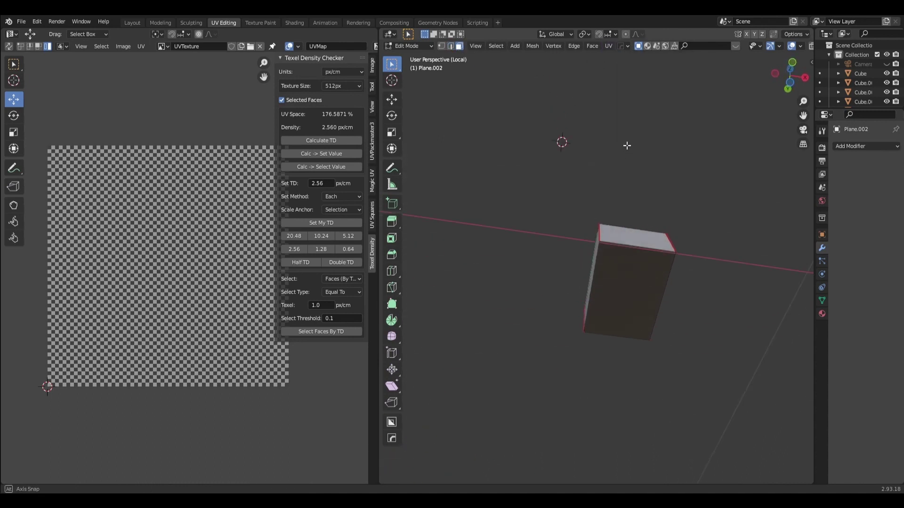
pyautogui.click(622, 267)
pyautogui.scroll(-3, 622, 267)
pyautogui.moveTo(563, 268); pyautogui.dragTo(488, 262, button='middle')
pyautogui.keyDown('shift'); pyautogui.click(427, 258); pyautogui.keyUp('shift')
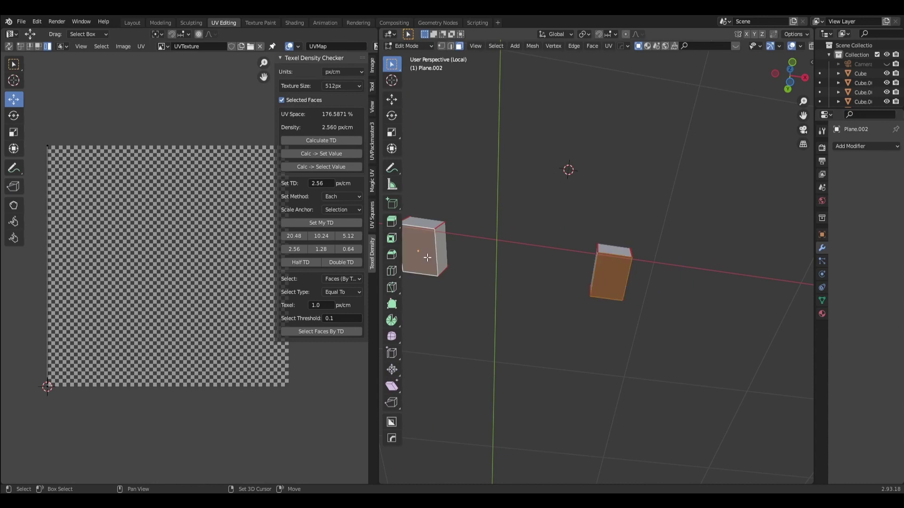
pyautogui.click(608, 46)
pyautogui.click(637, 158)
# Step: Unwrap the base blocks, return to Object Mode, and show the whole building
pyautogui.moveTo(563, 159); pyautogui.dragTo(540, 282, button='middle')
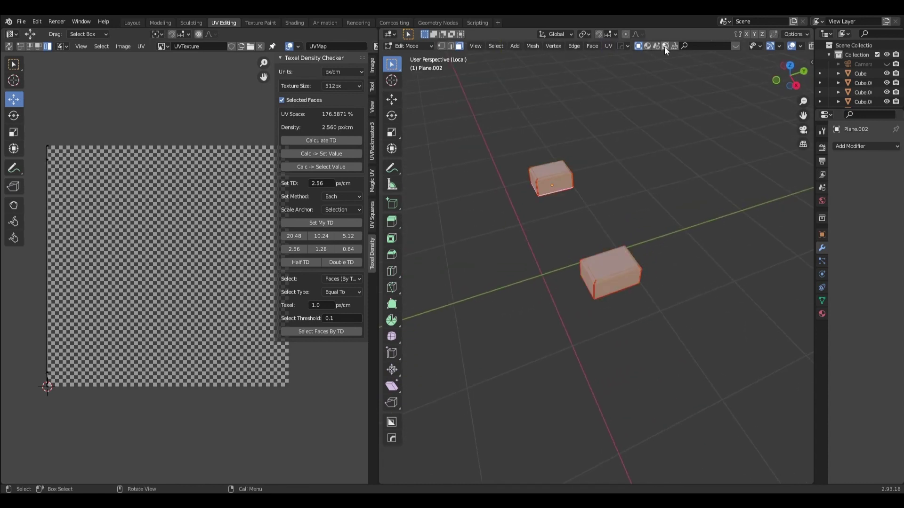
pyautogui.click(609, 46)
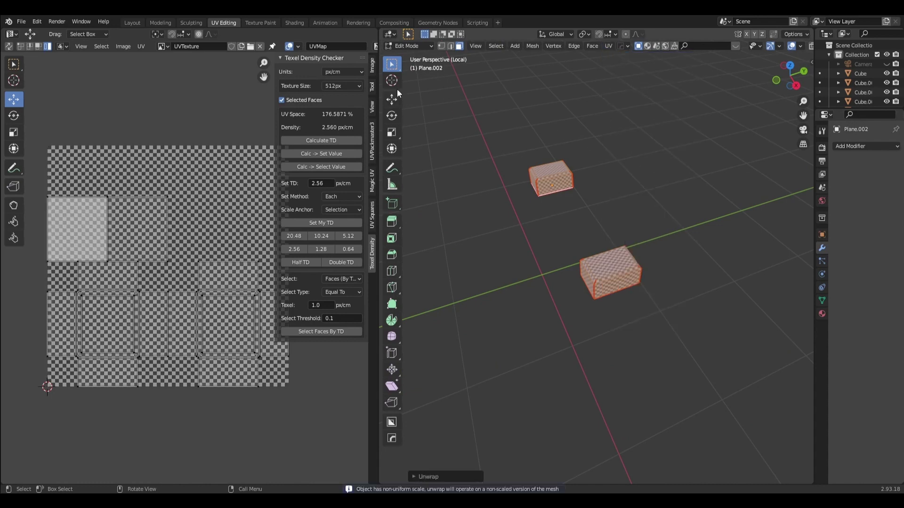
pyautogui.click(409, 47)
pyautogui.moveTo(681, 218)
pyautogui.mouseDown(button='middle')
pyautogui.moveTo(590, 219)
pyautogui.moveTo(626, 249)
pyautogui.mouseUp(button='middle')
pyautogui.press('KP_Divide')
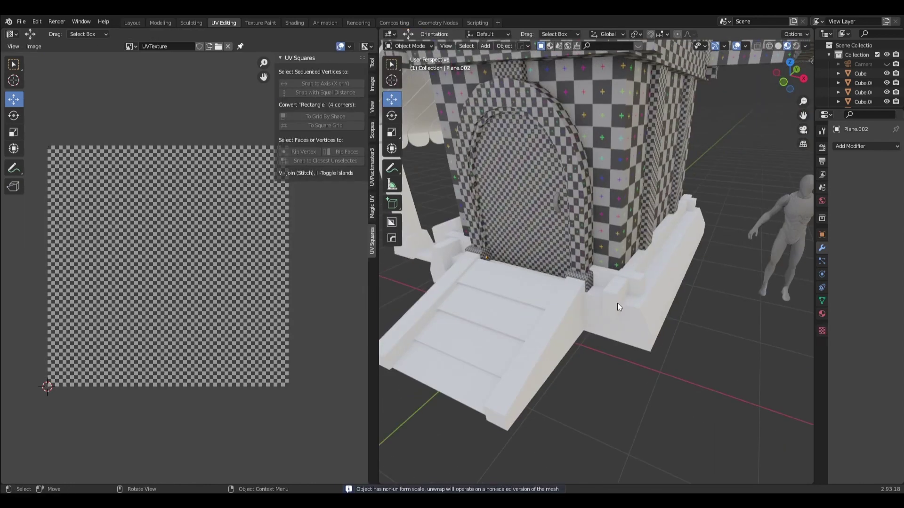
# Step: Link the door arch's checker material to the stair side rails
pyautogui.click(556, 316)
pyautogui.press('KP_Divide')
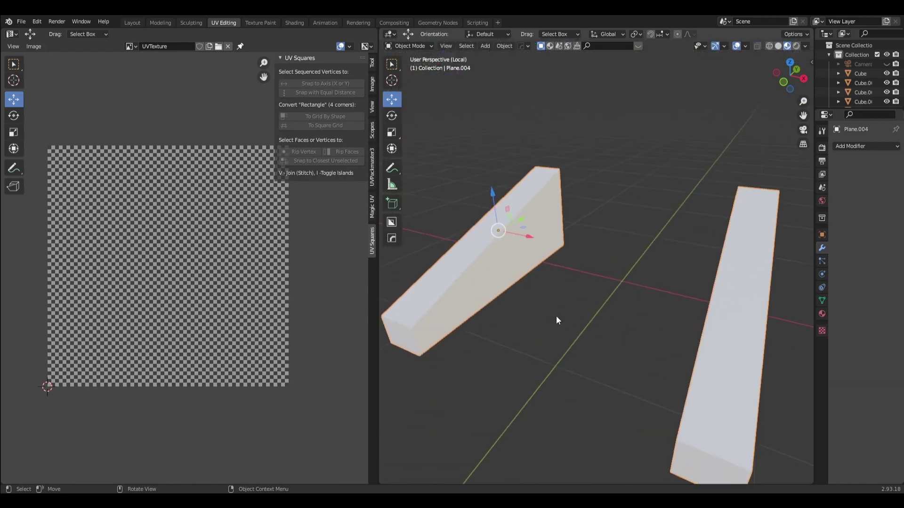
pyautogui.press('KP_Divide')
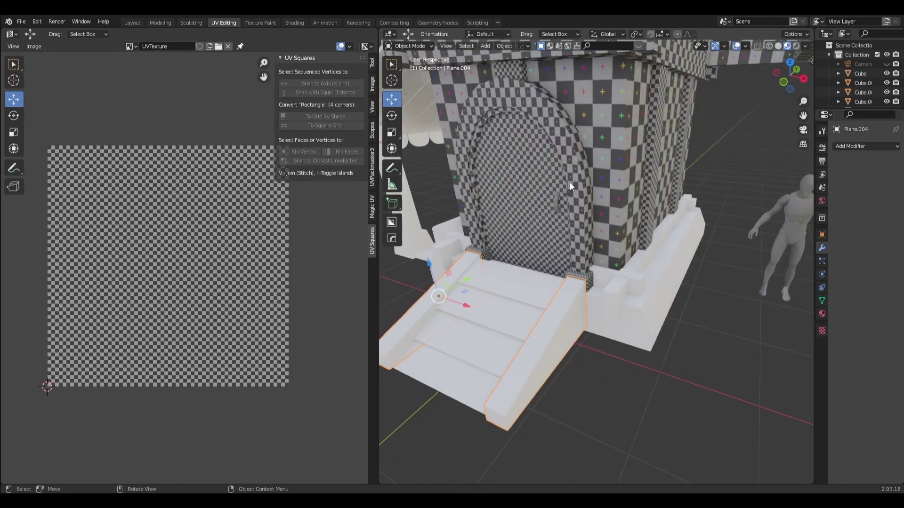
pyautogui.keyDown('shift'); pyautogui.click(585, 254); pyautogui.keyUp('shift')
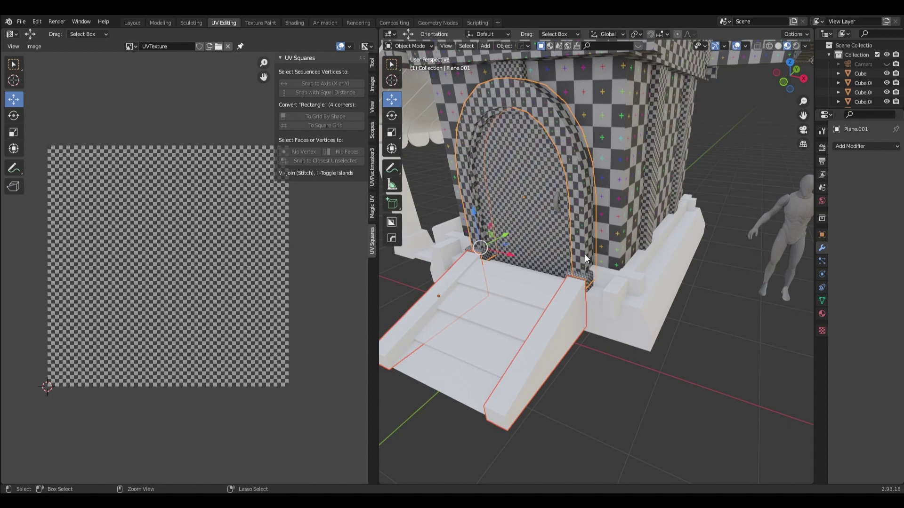
pyautogui.hotkey('ctrl', 'l')
pyautogui.click(585, 254)
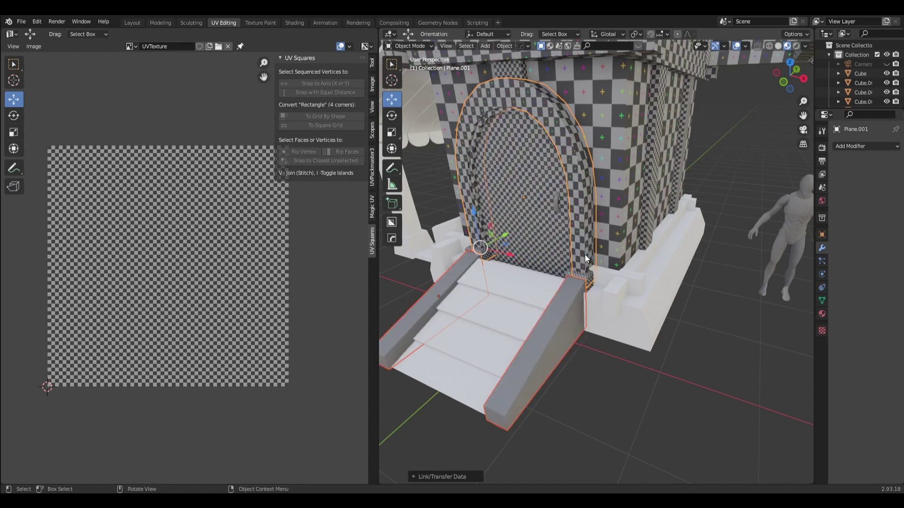
# Step: Isolate the two stair rails and enter Edit Mode
pyautogui.click(571, 327)
pyautogui.press('KP_Divide')
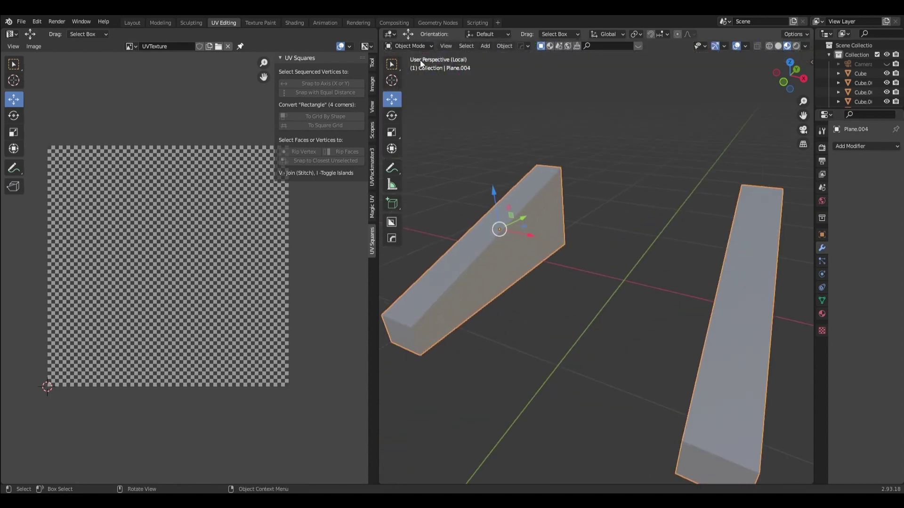
pyautogui.click(417, 46)
pyautogui.click(410, 67)
pyautogui.moveTo(596, 278)
pyautogui.mouseDown(button='middle')
pyautogui.moveTo(612, 282)
pyautogui.moveTo(551, 306)
pyautogui.mouseUp(button='middle')
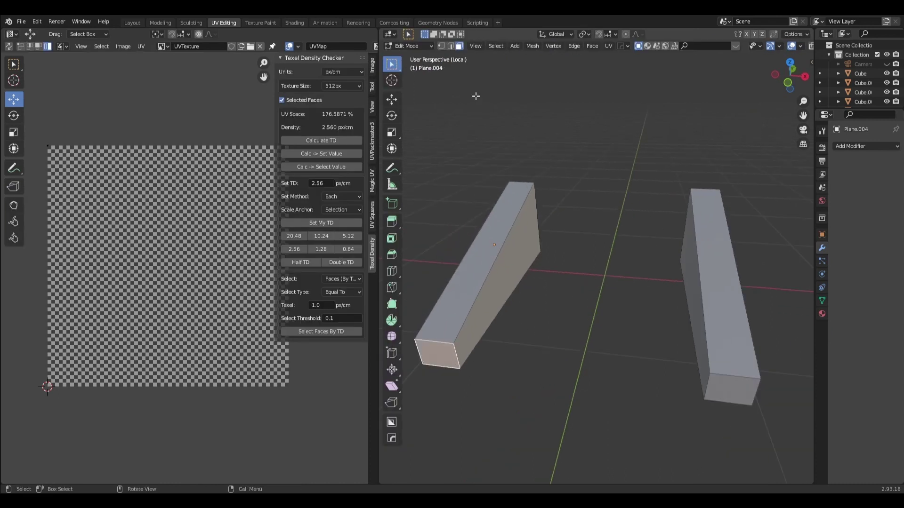
# Step: Mark seams along both rails' long edges and vertical end edges
pyautogui.click(451, 46)
pyautogui.click(450, 365)
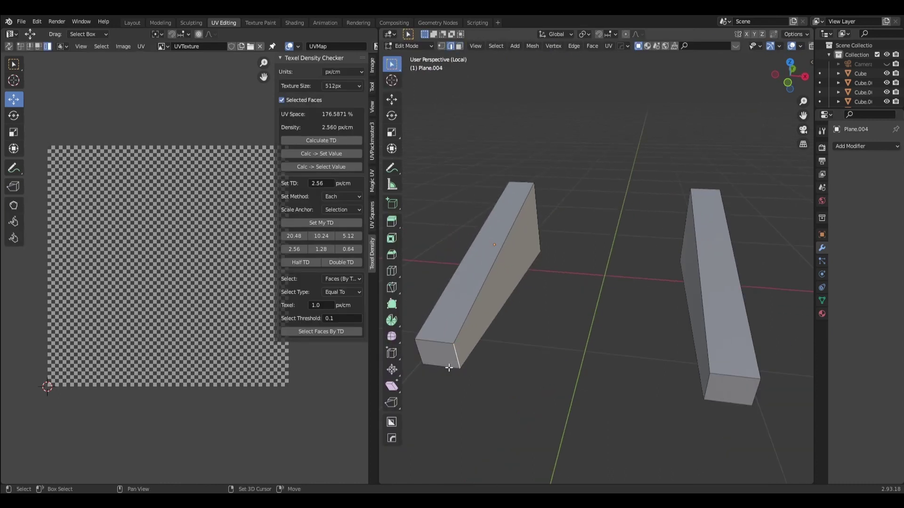
pyautogui.keyDown('shift'); pyautogui.click(465, 320); pyautogui.keyUp('shift')
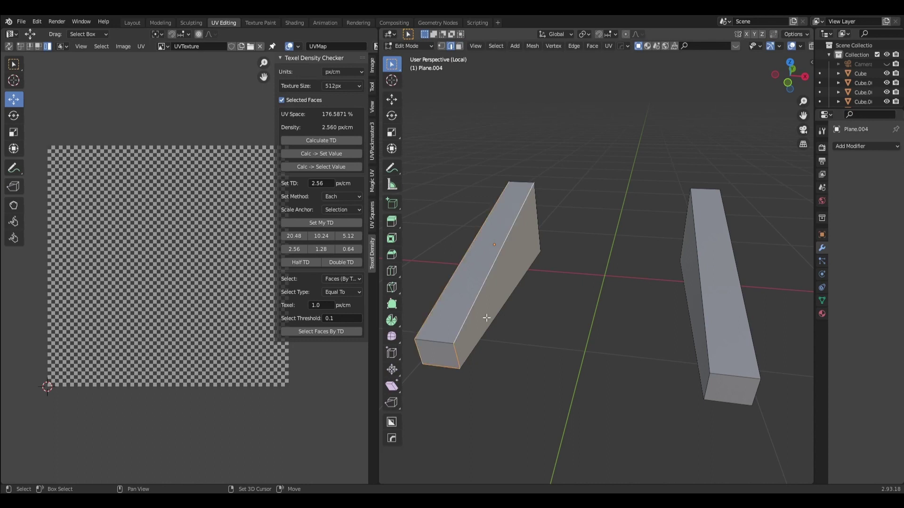
pyautogui.keyDown('shift'); pyautogui.click(707, 331); pyautogui.keyUp('shift')
pyautogui.keyDown('shift'); pyautogui.click(708, 384); pyautogui.keyUp('shift')
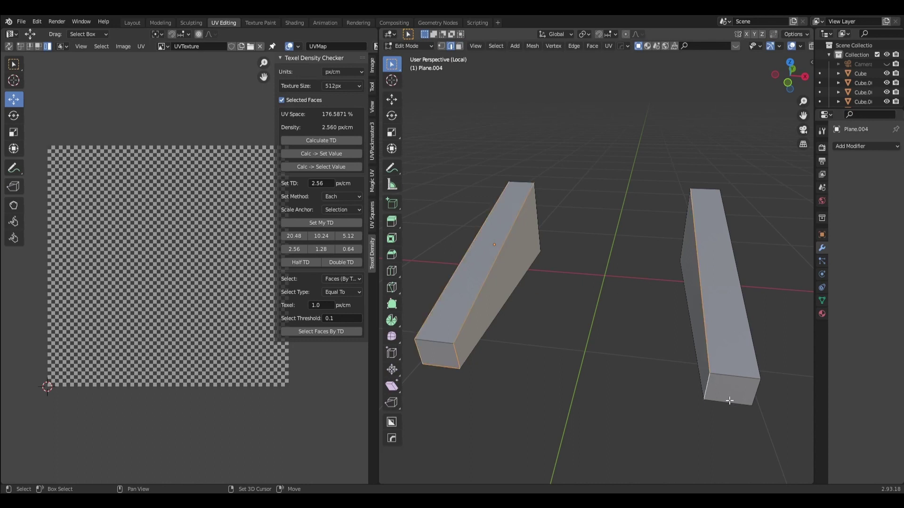
pyautogui.keyDown('shift'); pyautogui.click(760, 369); pyautogui.keyUp('shift')
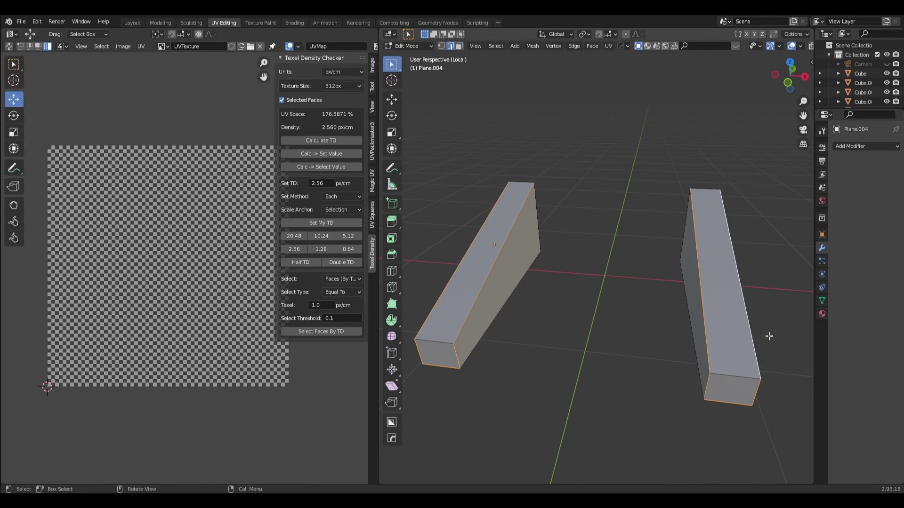
pyautogui.moveTo(769, 336); pyautogui.dragTo(537, 289, button='middle')
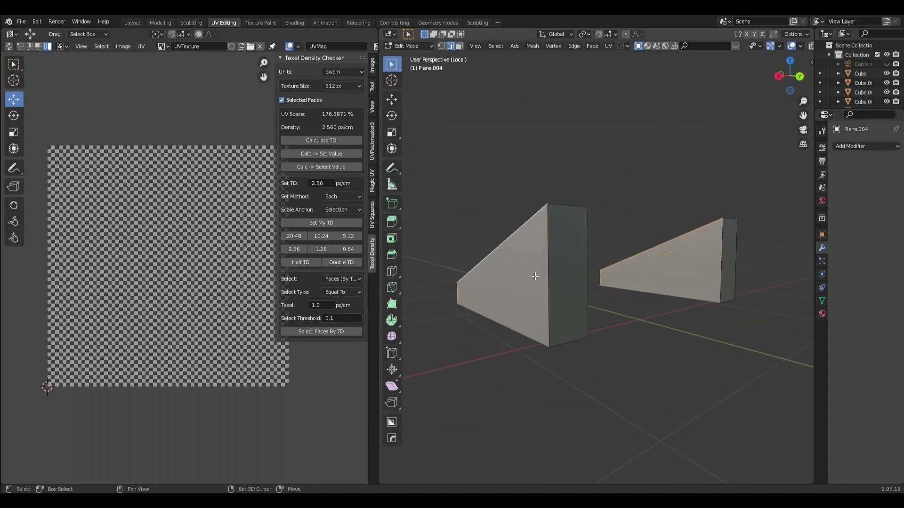
pyautogui.keyDown('shift'); pyautogui.click(538, 289); pyautogui.keyUp('shift')
pyautogui.keyDown('shift'); pyautogui.click(588, 322); pyautogui.keyUp('shift')
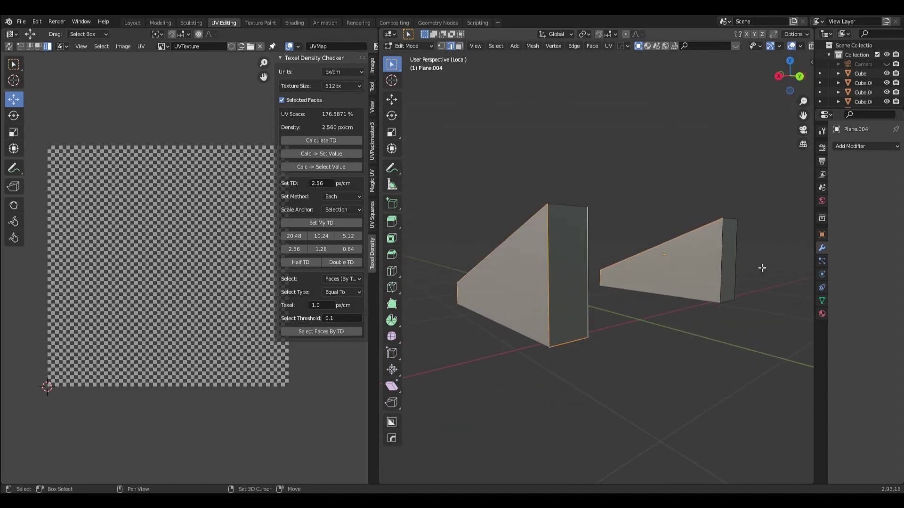
pyautogui.keyDown('shift'); pyautogui.click(723, 263); pyautogui.keyUp('shift')
pyautogui.keyDown('shift'); pyautogui.click(736, 284); pyautogui.keyUp('shift')
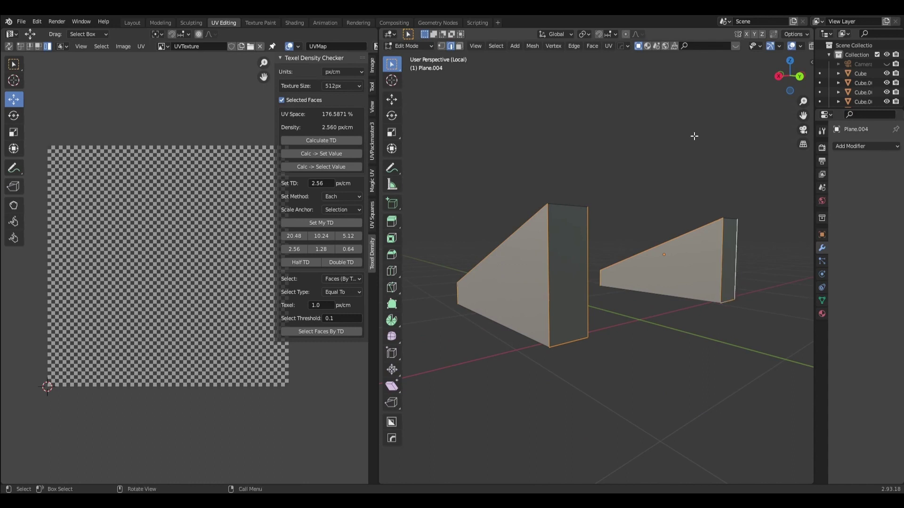
pyautogui.click(609, 46)
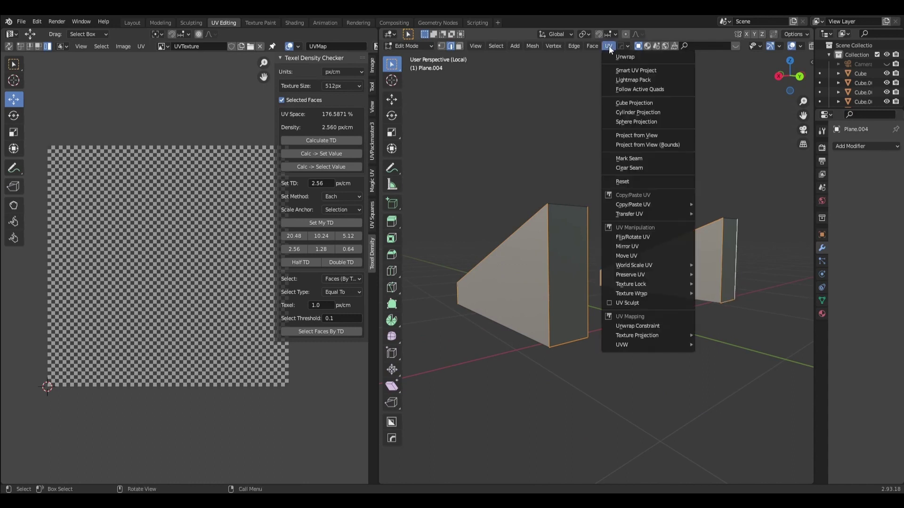
pyautogui.click(623, 157)
# Step: Unwrap the rails, exit Local View, and return to Object Mode
pyautogui.moveTo(616, 159)
pyautogui.mouseDown(button='middle')
pyautogui.moveTo(758, 181)
pyautogui.moveTo(731, 173)
pyautogui.mouseUp(button='middle')
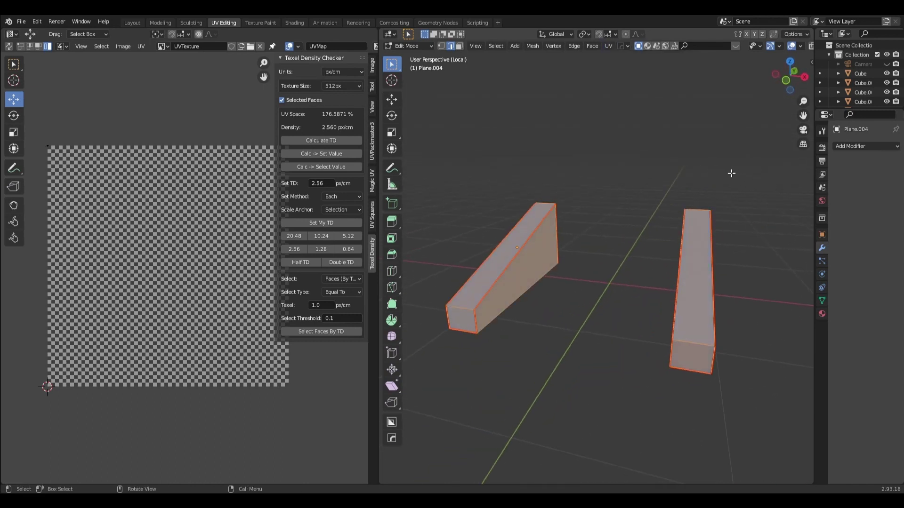
pyautogui.click(609, 47)
pyautogui.click(620, 195)
pyautogui.moveTo(619, 196)
pyautogui.mouseDown(button='middle')
pyautogui.moveTo(625, 282)
pyautogui.moveTo(728, 264)
pyautogui.moveTo(738, 208)
pyautogui.moveTo(785, 232)
pyautogui.moveTo(621, 268)
pyautogui.mouseUp(button='middle')
pyautogui.press('KP_Divide')
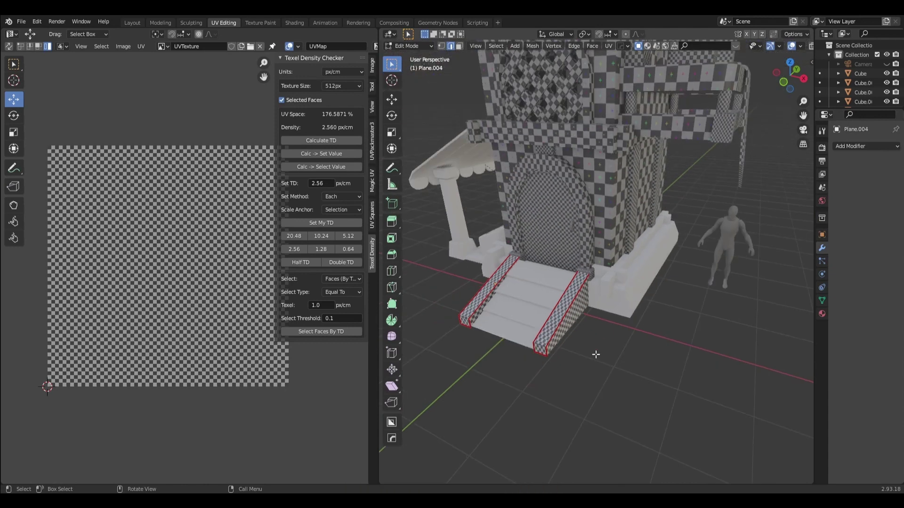
pyautogui.moveTo(596, 355); pyautogui.dragTo(648, 343, button='middle')
pyautogui.scroll(3, 612, 336)
pyautogui.scroll(2, 589, 330)
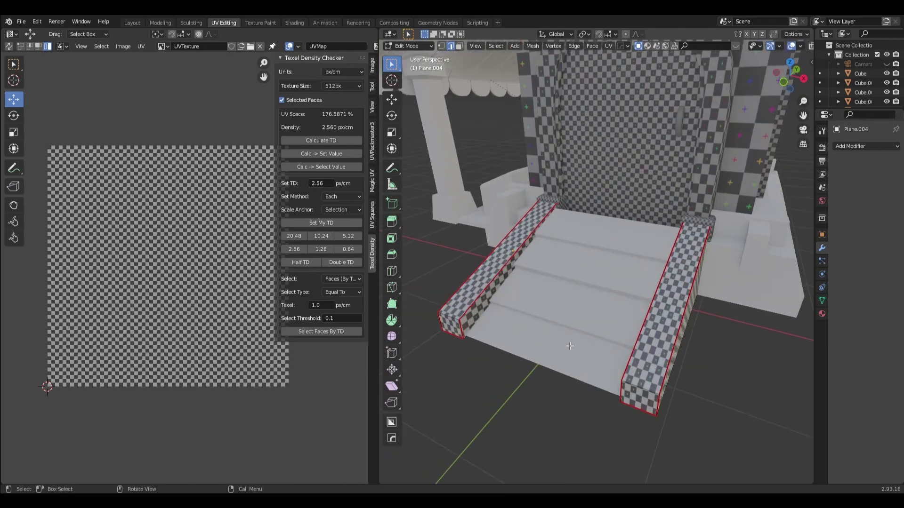
pyautogui.click(407, 45)
# Step: Link the right rail's checker material to the top stair slab
pyautogui.click(612, 223)
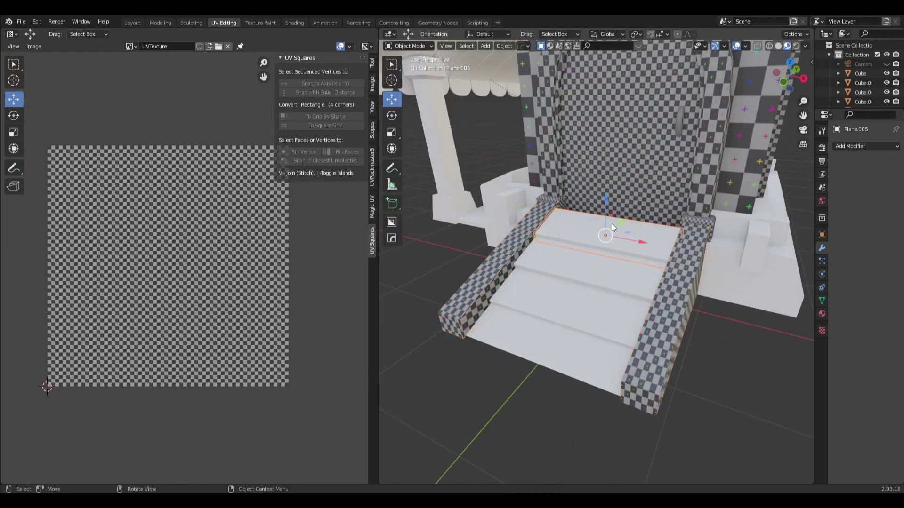
pyautogui.press('KP_Divide')
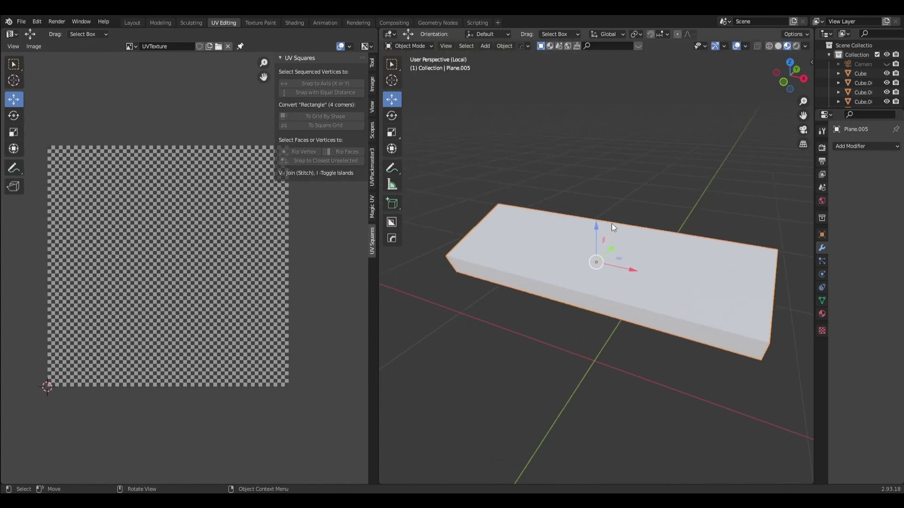
pyautogui.press('KP_Divide')
pyautogui.keyDown('shift'); pyautogui.click(674, 281); pyautogui.keyUp('shift')
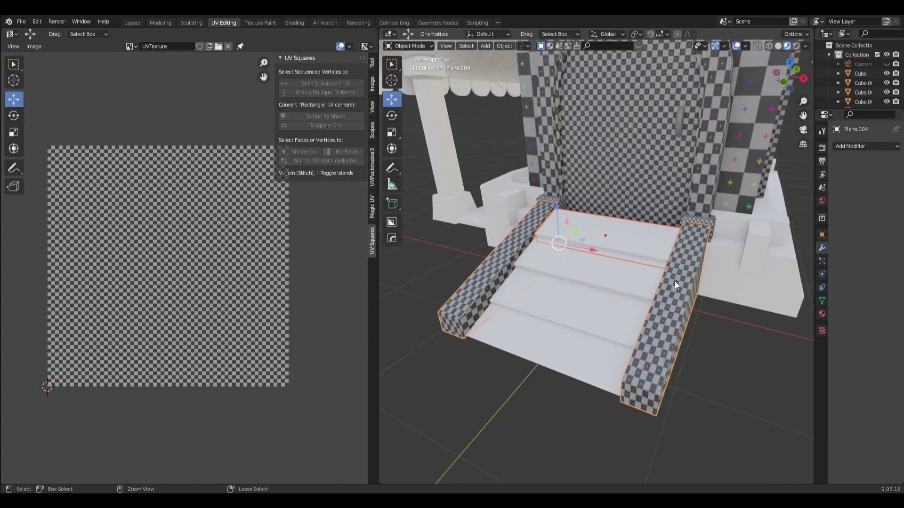
pyautogui.hotkey('ctrl', 'l')
pyautogui.click(674, 281)
# Step: Isolate the top slab in Edit Mode and select its diagonal top and bottom edges
pyautogui.click(645, 234)
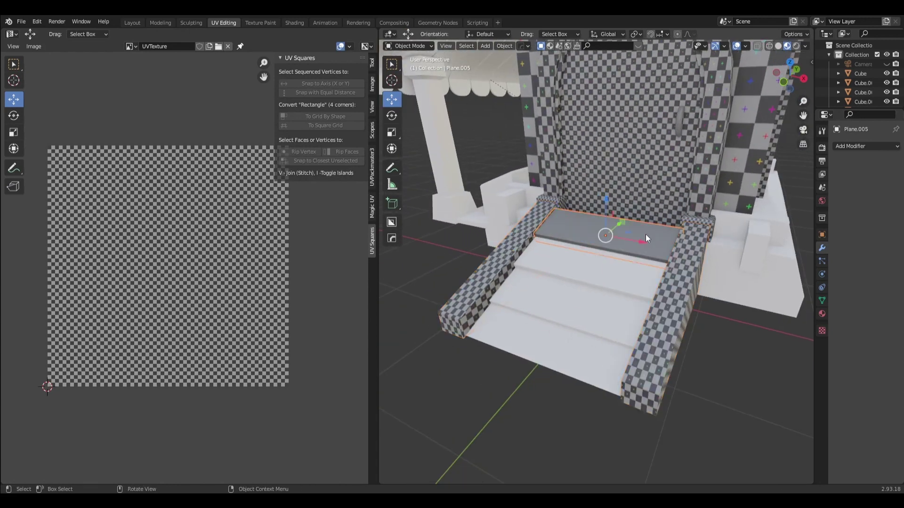
pyautogui.press('KP_Divide')
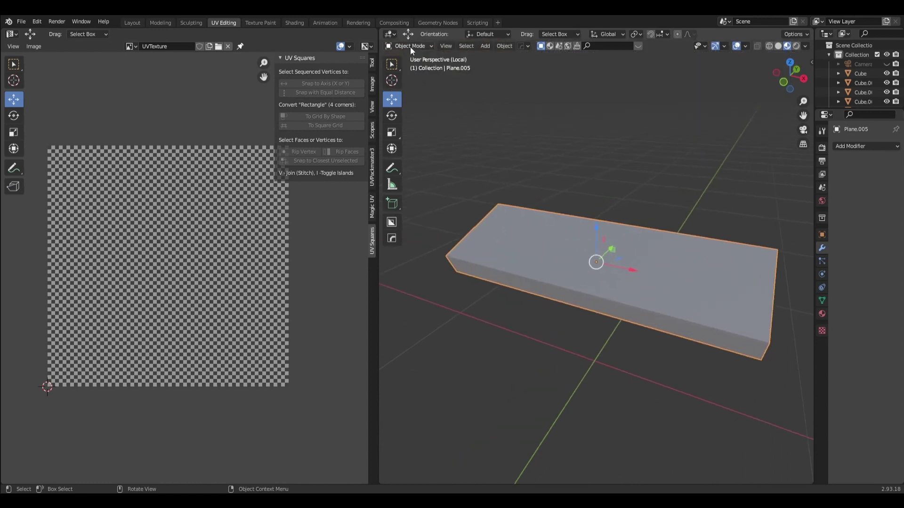
pyautogui.click(411, 46)
pyautogui.click(414, 66)
pyautogui.moveTo(555, 198)
pyautogui.mouseDown(button='middle')
pyautogui.moveTo(591, 208)
pyautogui.moveTo(660, 187)
pyautogui.mouseUp(button='middle')
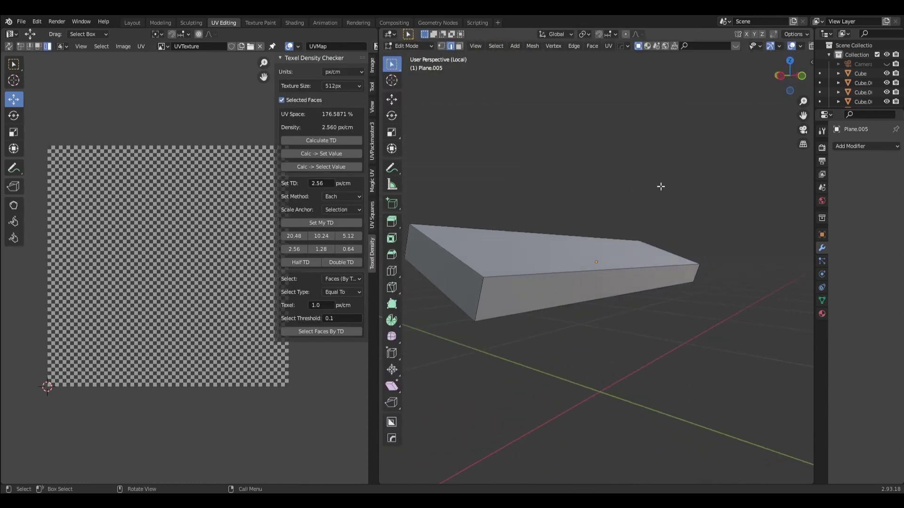
pyautogui.keyDown('shift'); pyautogui.click(464, 268); pyautogui.keyUp('shift')
pyautogui.keyDown('shift'); pyautogui.click(519, 312); pyautogui.keyUp('shift')
pyautogui.moveTo(648, 324)
pyautogui.mouseDown(button='middle')
pyautogui.moveTo(508, 323)
pyautogui.moveTo(576, 311)
pyautogui.mouseUp(button='middle')
pyautogui.moveTo(728, 301); pyautogui.dragTo(637, 300, button='middle')
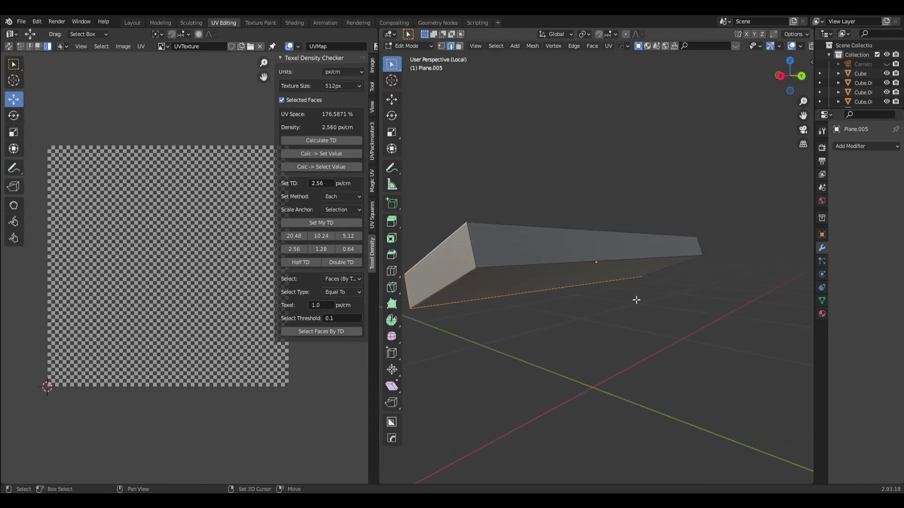
pyautogui.moveTo(666, 268); pyautogui.dragTo(555, 282, button='middle')
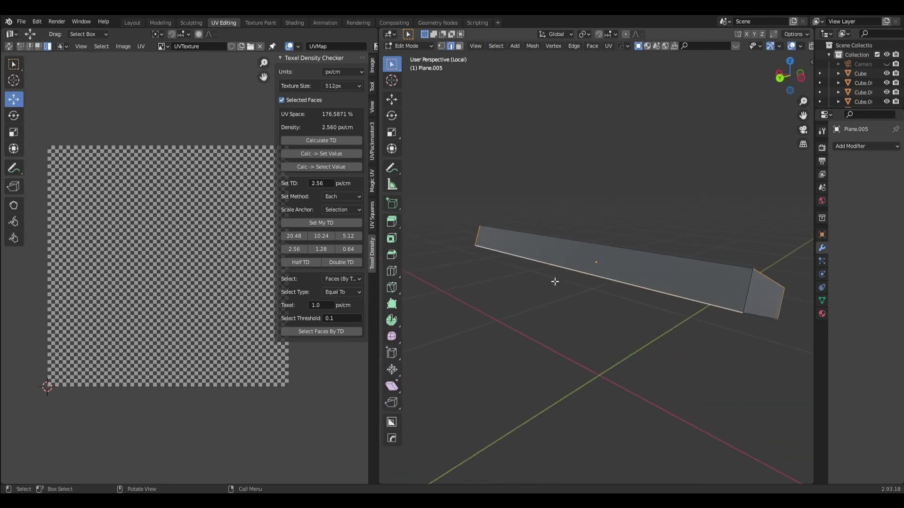
# Step: Mark those edges as seams, unwrap the whole slab, and return to Object Mode in the full scene
pyautogui.click(609, 45)
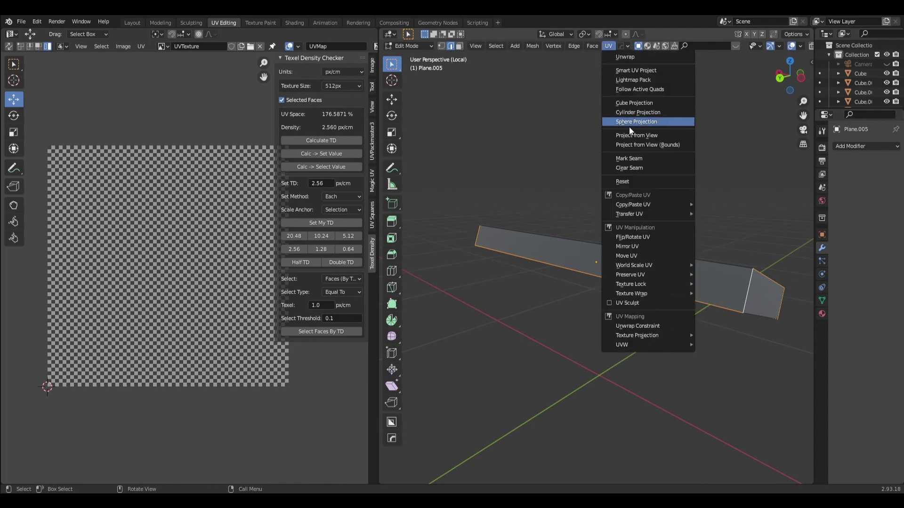
pyautogui.click(628, 159)
pyautogui.press('a')
pyautogui.click(609, 47)
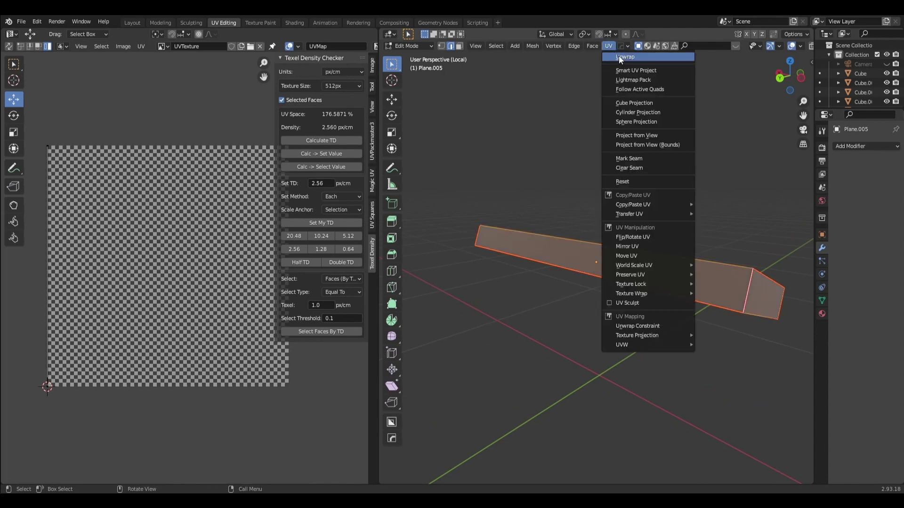
pyautogui.click(659, 57)
pyautogui.moveTo(656, 253); pyautogui.dragTo(532, 243, button='middle')
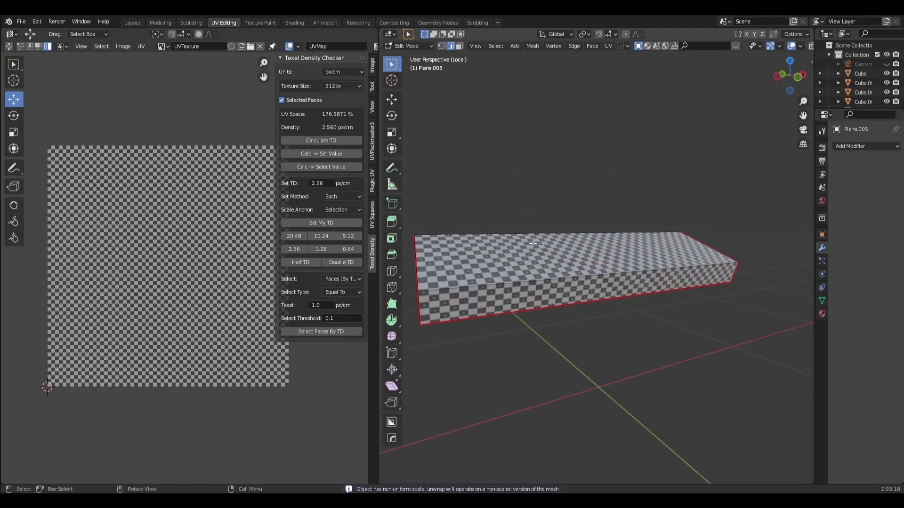
pyautogui.press('KP_Divide')
pyautogui.click(413, 47)
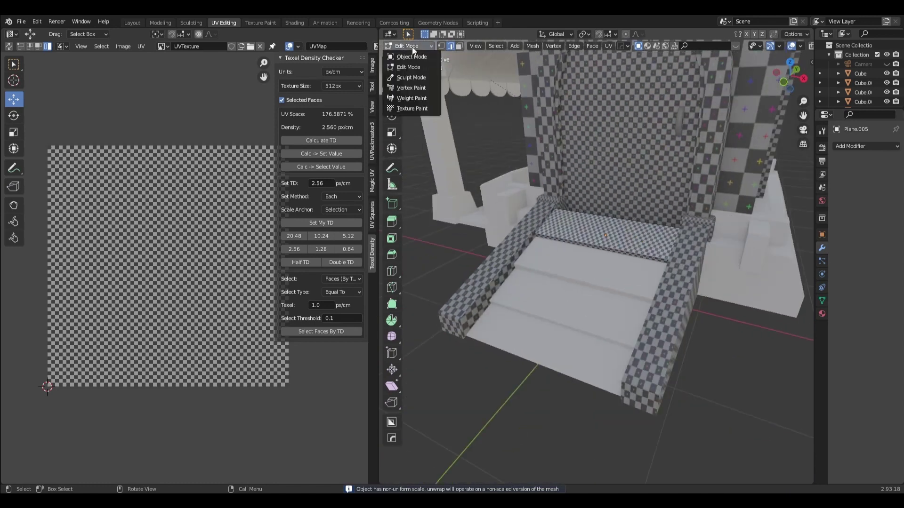
pyautogui.click(575, 266)
# Step: Link the top slab's checker material onto the second stair slab and isolate it
pyautogui.keyDown('shift'); pyautogui.click(586, 226); pyautogui.keyUp('shift')
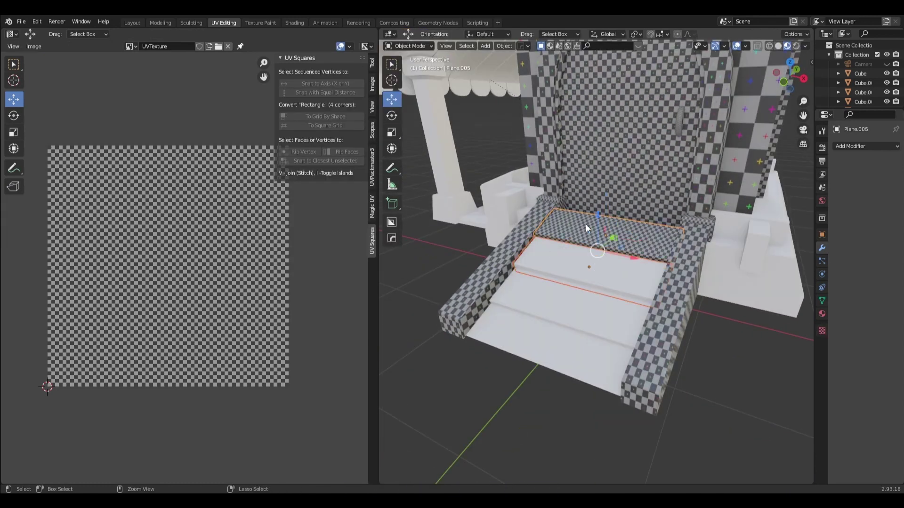
pyautogui.hotkey('ctrl', 'l')
pyautogui.click(585, 224)
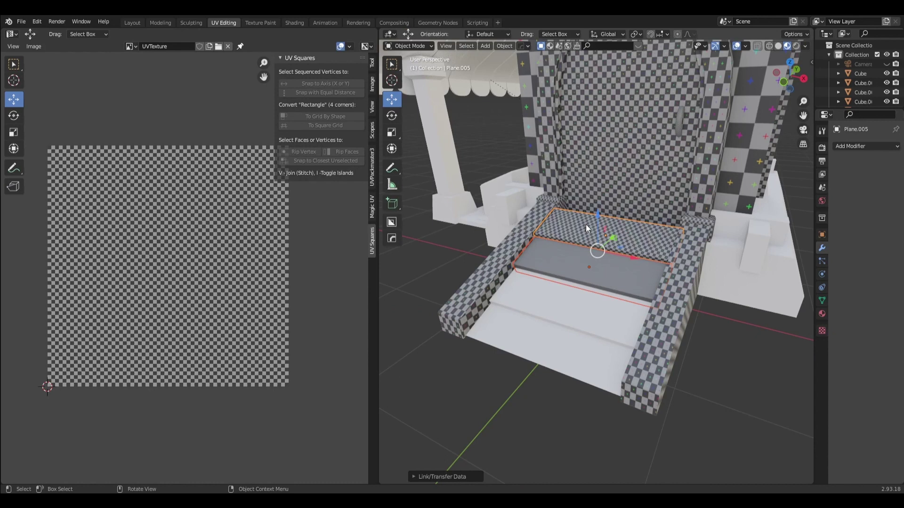
pyautogui.click(600, 272)
pyautogui.press('KP_Divide')
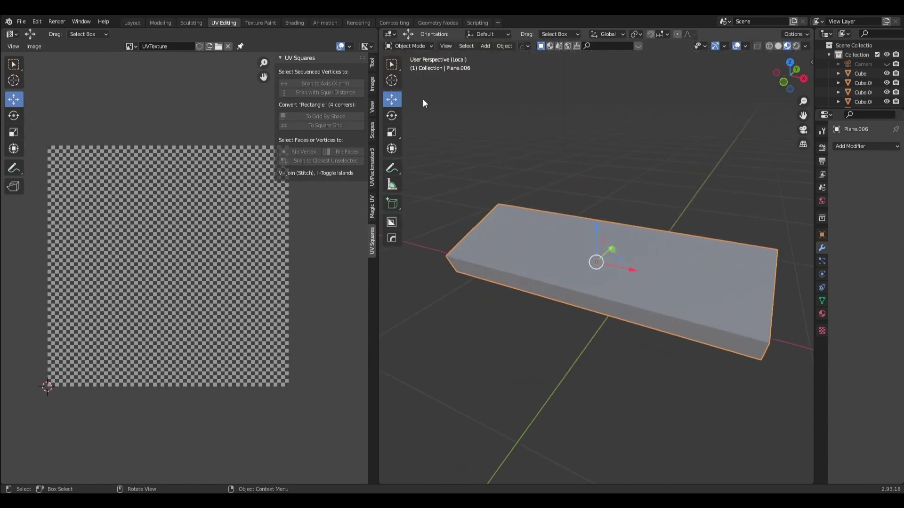
# Step: In Edit Mode, mark the second slab's left edge as a seam
pyautogui.click(405, 45)
pyautogui.click(411, 66)
pyautogui.moveTo(471, 235); pyautogui.dragTo(443, 293, button='middle')
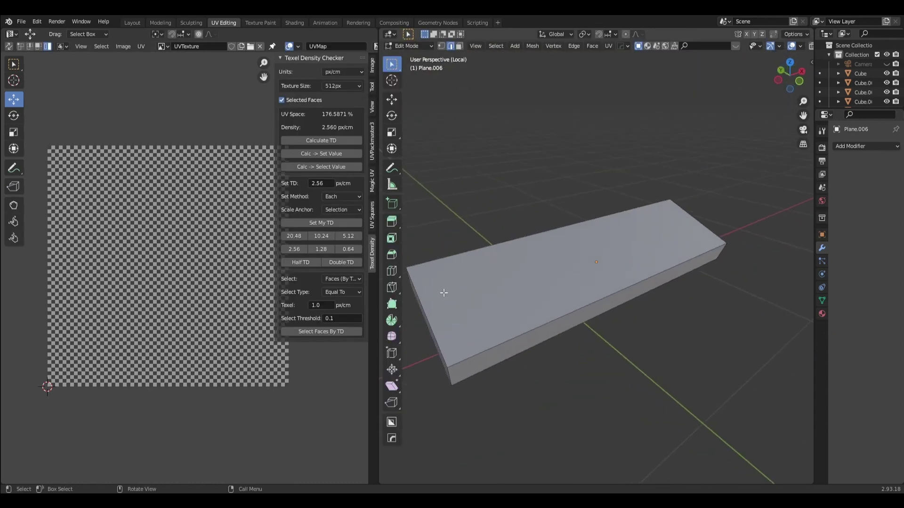
pyautogui.keyDown('shift'); pyautogui.click(432, 319); pyautogui.keyUp('shift')
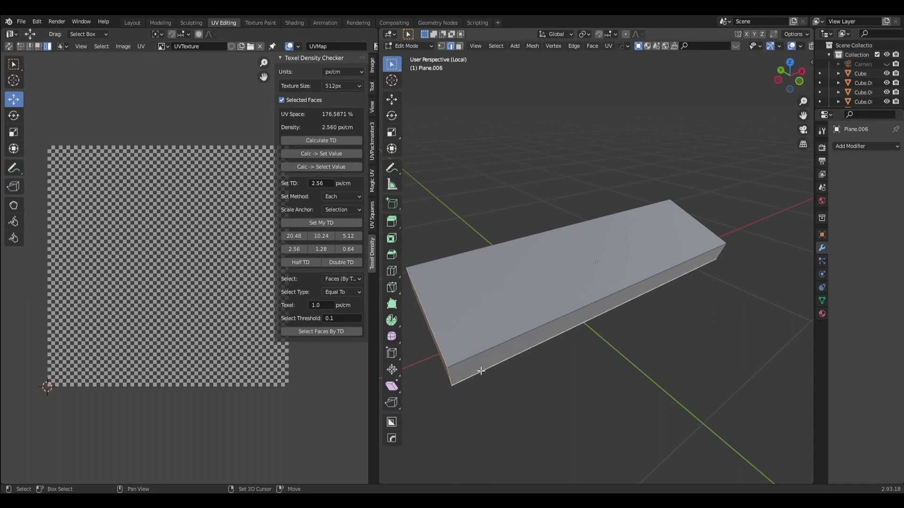
pyautogui.moveTo(451, 380)
pyautogui.mouseDown(button='middle')
pyautogui.moveTo(599, 322)
pyautogui.moveTo(640, 273)
pyautogui.moveTo(579, 296)
pyautogui.moveTo(450, 310)
pyautogui.moveTo(543, 323)
pyautogui.moveTo(502, 319)
pyautogui.mouseUp(button='middle')
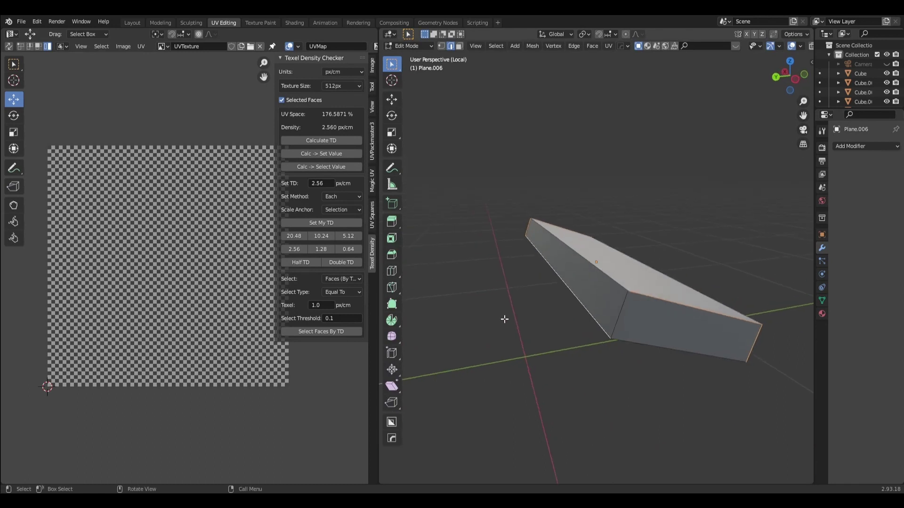
pyautogui.click(607, 46)
pyautogui.click(629, 159)
# Step: Unwrap all the slab's faces, then return to Object Mode with the whole scene shown
pyautogui.moveTo(629, 188); pyautogui.dragTo(619, 276, button='middle')
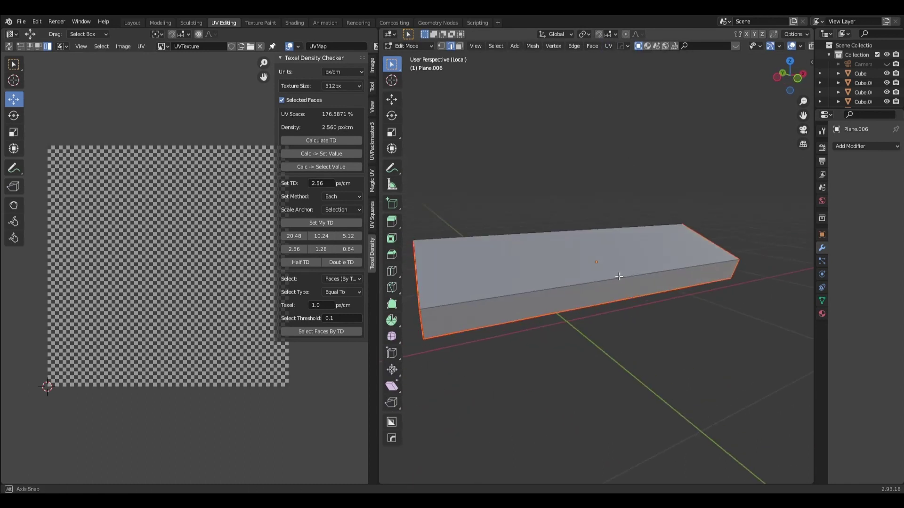
pyautogui.press('a')
pyautogui.click(608, 45)
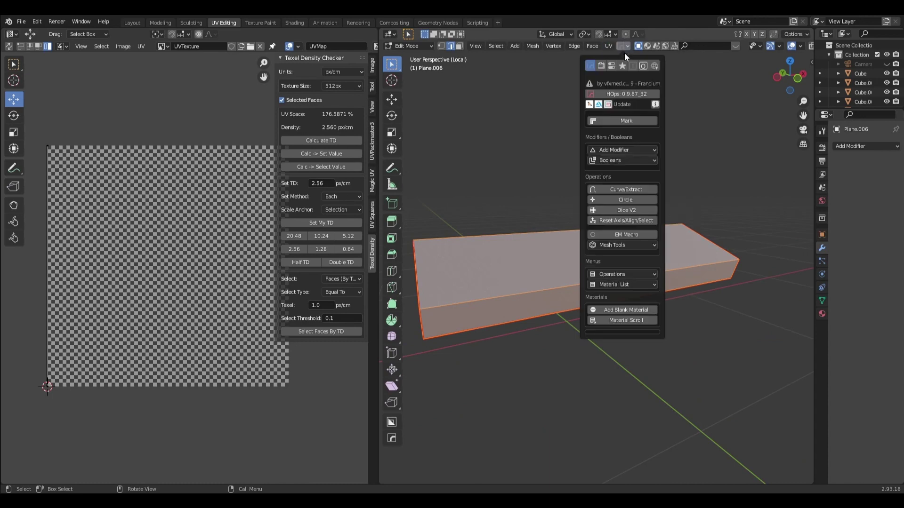
pyautogui.click(647, 57)
pyautogui.hotkey('alt', 'a')
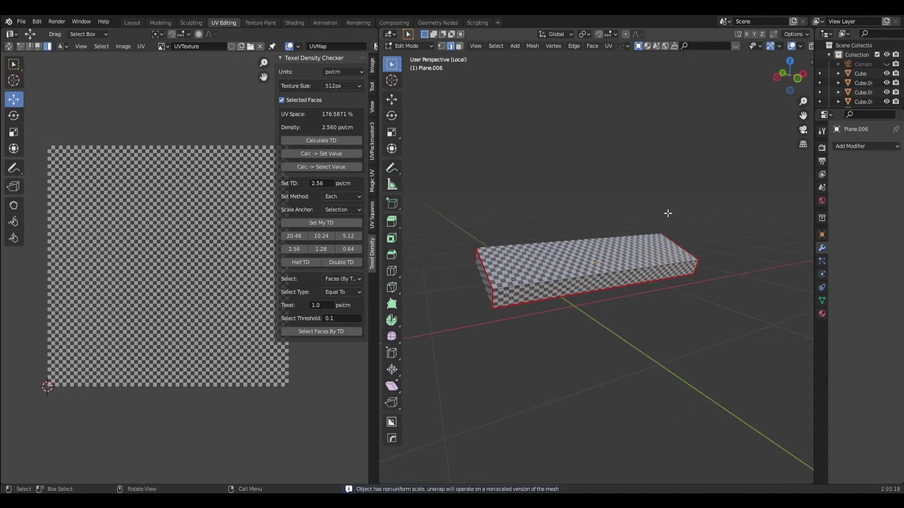
pyautogui.moveTo(668, 213)
pyautogui.mouseDown(button='middle')
pyautogui.moveTo(428, 88)
pyautogui.moveTo(647, 295)
pyautogui.mouseUp(button='middle')
pyautogui.click(408, 46)
pyautogui.press('KP_Divide')
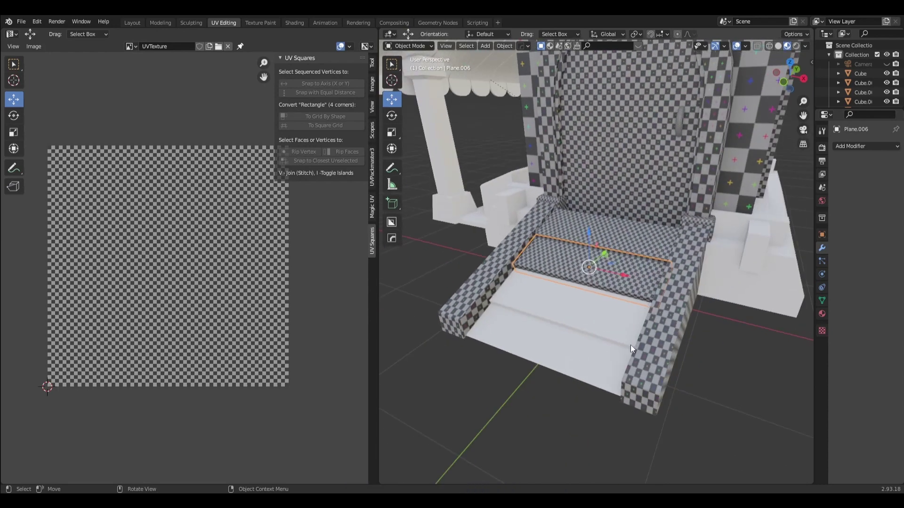
# Step: Isolate the next stair slab Plane.007 in Edit Mode and inspect it from several angles
pyautogui.keyDown('shift'); pyautogui.click(615, 328); pyautogui.keyUp('shift')
pyautogui.press('KP_Divide')
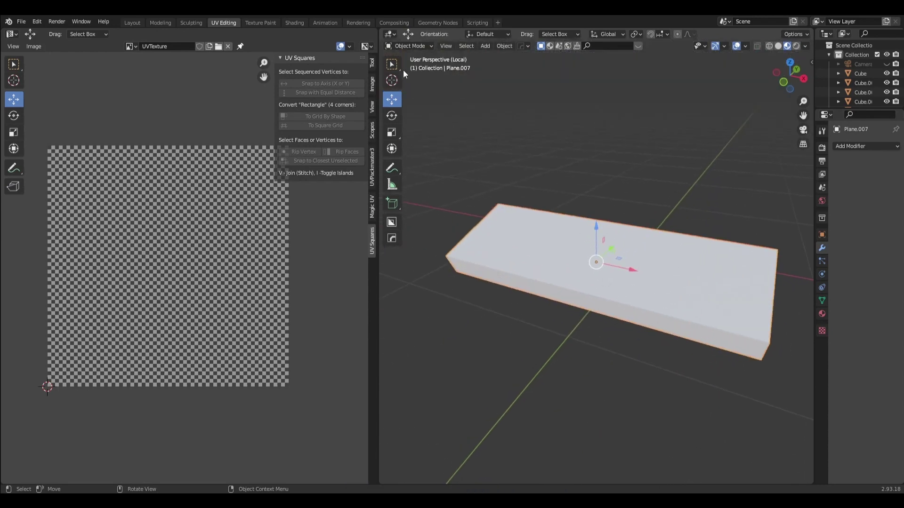
pyautogui.click(408, 45)
pyautogui.click(411, 63)
pyautogui.moveTo(495, 212); pyautogui.dragTo(537, 308, button='middle')
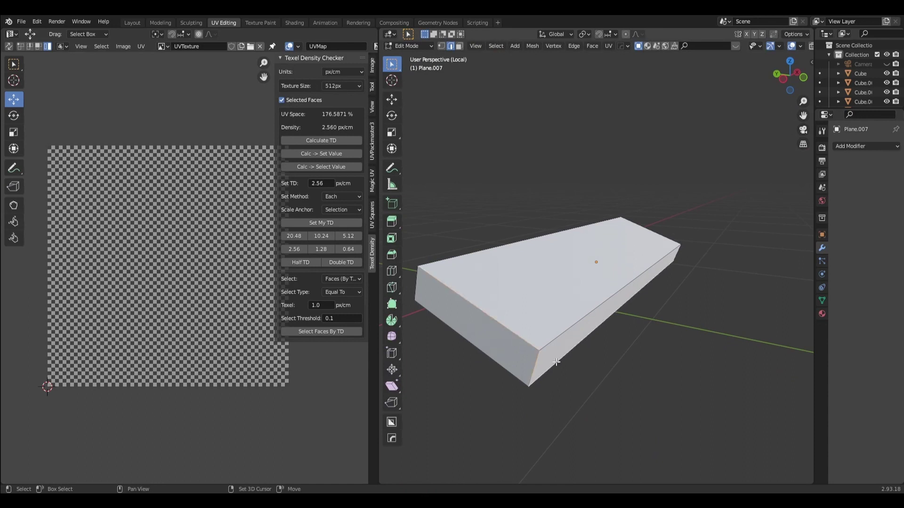
pyautogui.moveTo(544, 360)
pyautogui.mouseDown(button='middle')
pyautogui.moveTo(605, 257)
pyautogui.moveTo(632, 303)
pyautogui.mouseUp(button='middle')
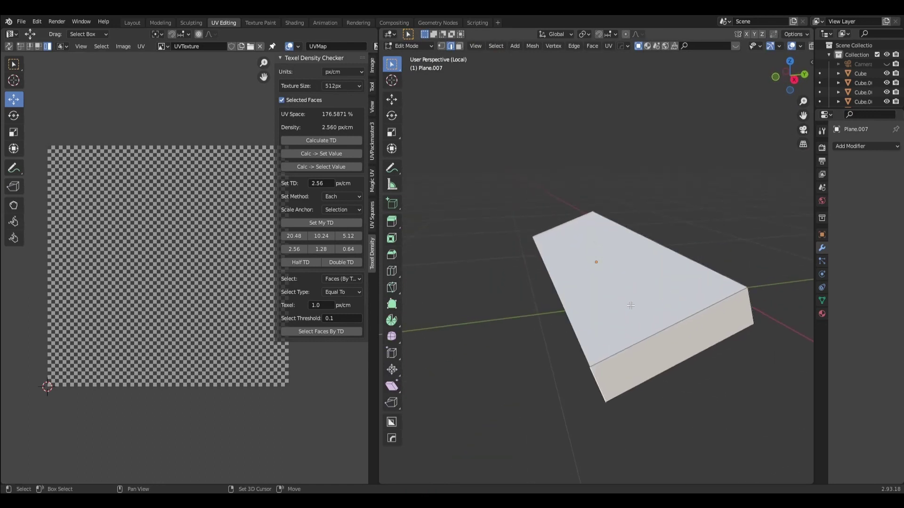
pyautogui.moveTo(659, 332)
pyautogui.mouseDown(button='middle')
pyautogui.moveTo(757, 320)
pyautogui.moveTo(664, 343)
pyautogui.mouseUp(button='middle')
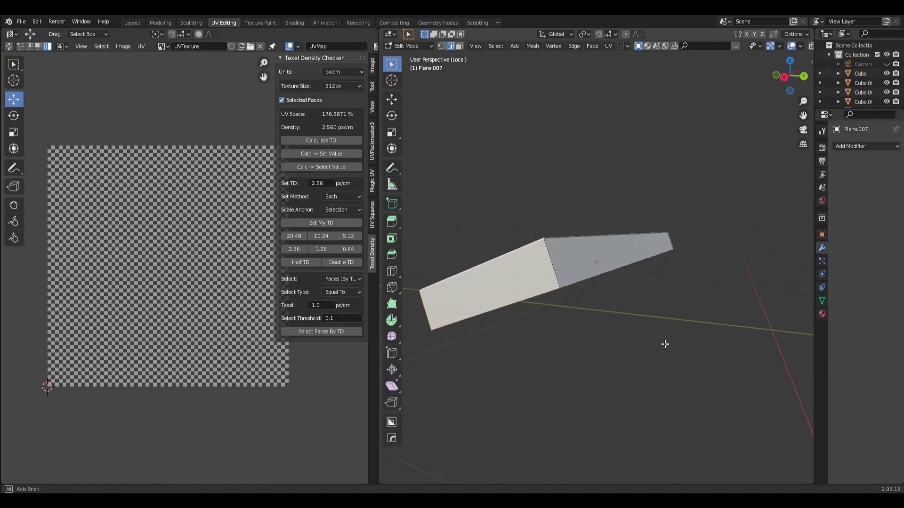
pyautogui.moveTo(665, 293)
pyautogui.mouseDown(button='middle')
pyautogui.moveTo(532, 305)
pyautogui.moveTo(668, 302)
pyautogui.mouseUp(button='middle')
# Step: Mark the selected edge loop as a seam, unwrap the slab, and return to Object Mode
pyautogui.click(608, 46)
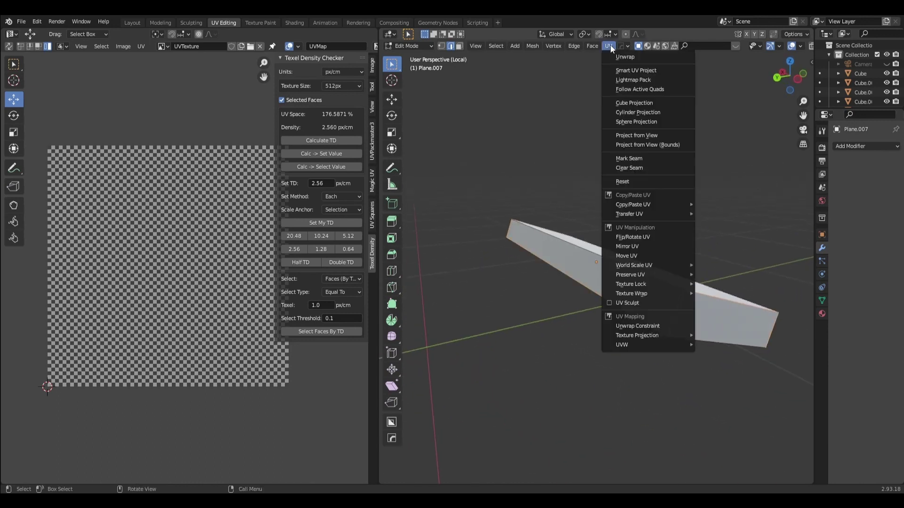
pyautogui.click(644, 159)
pyautogui.click(662, 241)
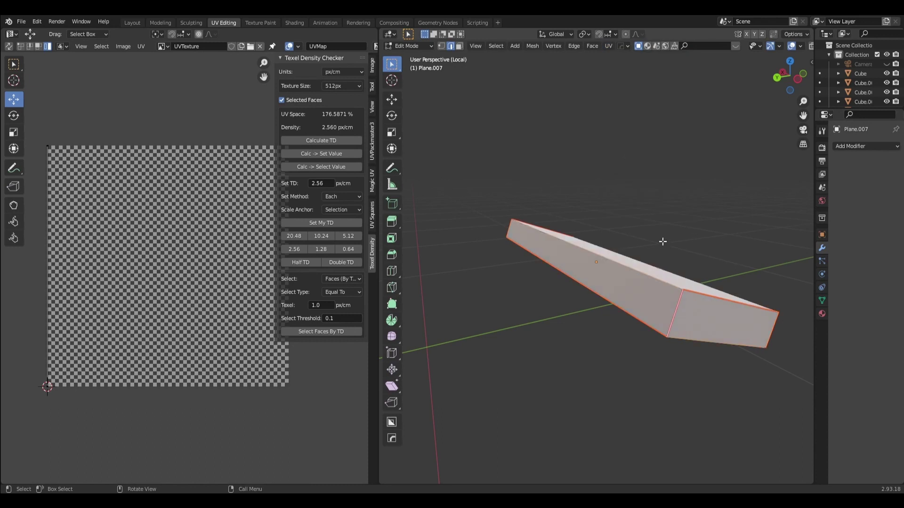
pyautogui.click(610, 45)
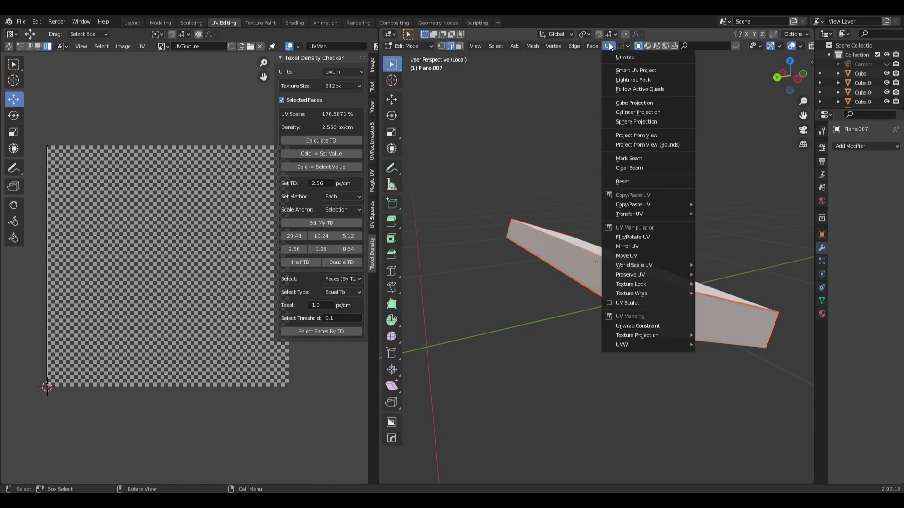
pyautogui.click(633, 57)
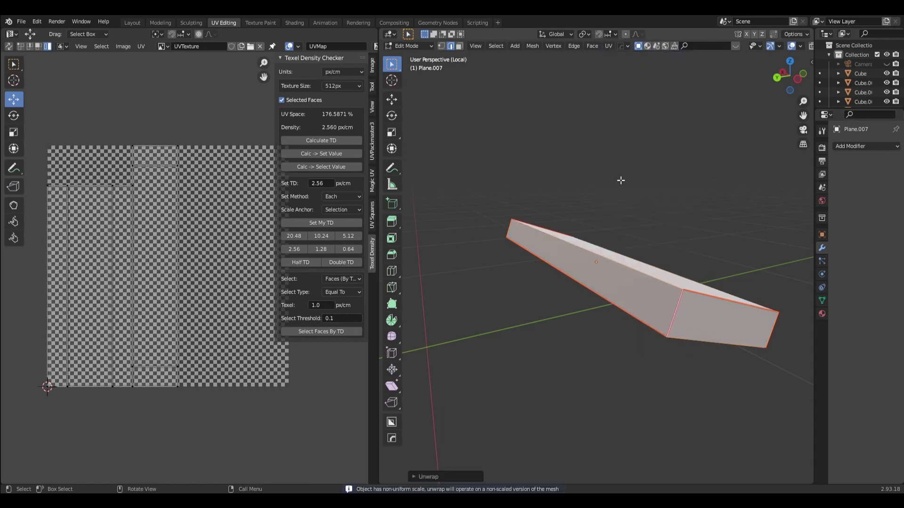
pyautogui.click(408, 45)
# Step: Back in the full scene, link the upper stair plane's checker material to the lower plane
pyautogui.press('KP_Divide')
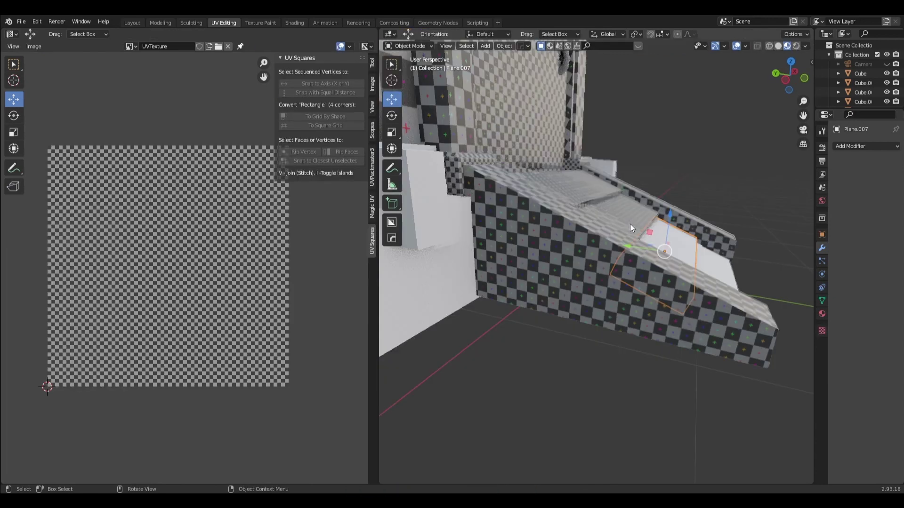
pyautogui.moveTo(630, 228); pyautogui.dragTo(599, 292, button='middle')
pyautogui.keyDown('shift'); pyautogui.click(614, 276); pyautogui.keyUp('shift')
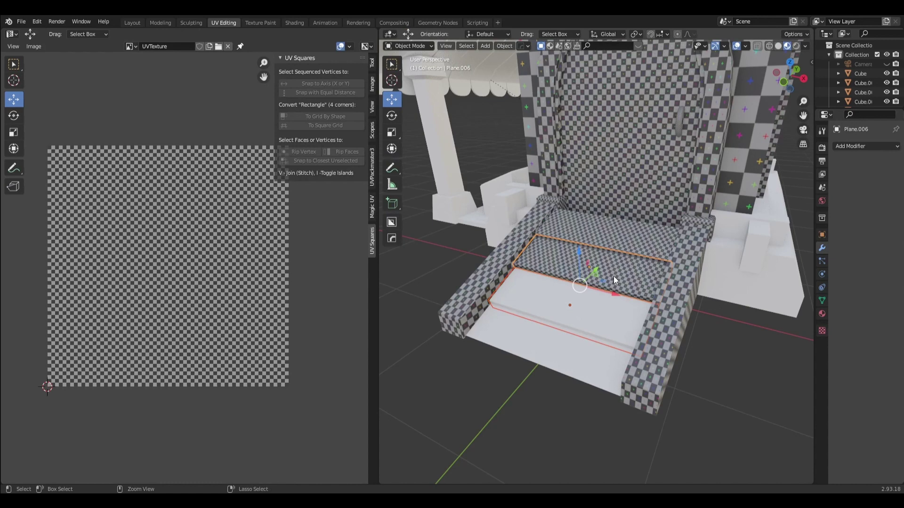
pyautogui.hotkey('ctrl', 'l')
pyautogui.click(614, 276)
# Step: Inspect Plane.007 in isolation, then link the checker material onto the selected planes again
pyautogui.keyDown('shift'); pyautogui.click(604, 321); pyautogui.keyUp('shift')
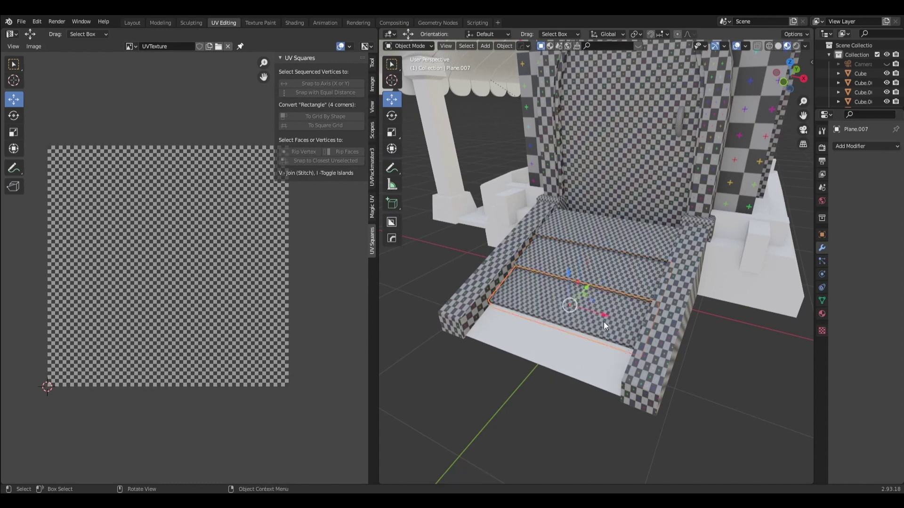
pyautogui.press('KP_Divide')
pyautogui.moveTo(603, 321)
pyautogui.mouseDown(button='middle')
pyautogui.moveTo(586, 351)
pyautogui.moveTo(628, 338)
pyautogui.moveTo(683, 340)
pyautogui.mouseUp(button='middle')
pyautogui.press('KP_Divide')
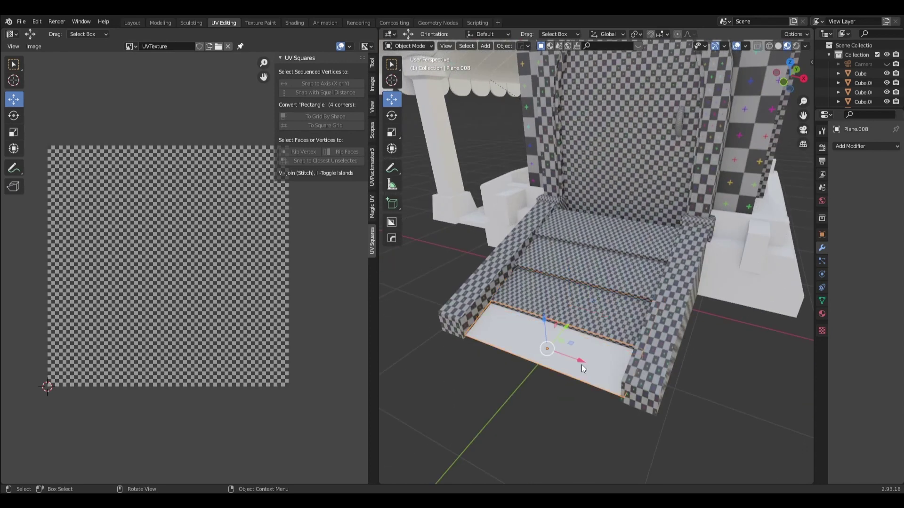
pyautogui.hotkey('ctrl', 'l')
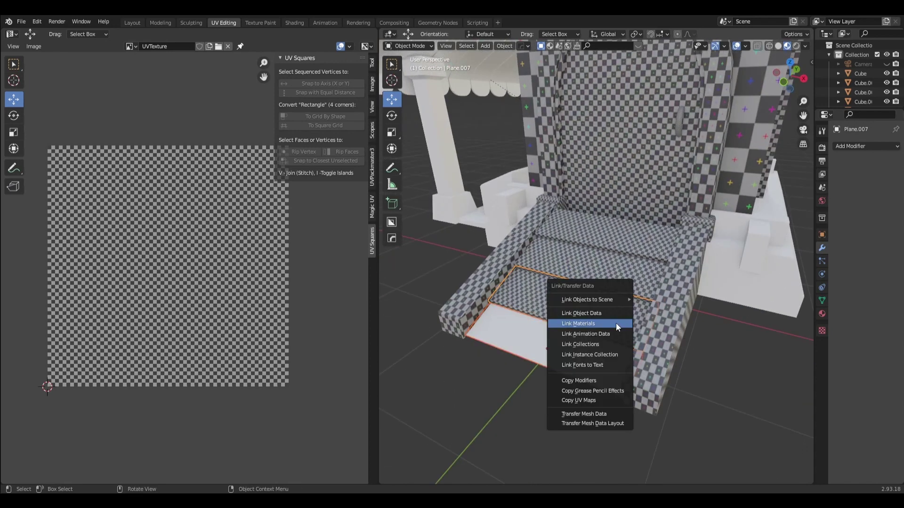
pyautogui.click(615, 323)
# Step: Select the front stair plane Plane.008 and isolate it in local view
pyautogui.click(548, 380)
pyautogui.click(552, 358)
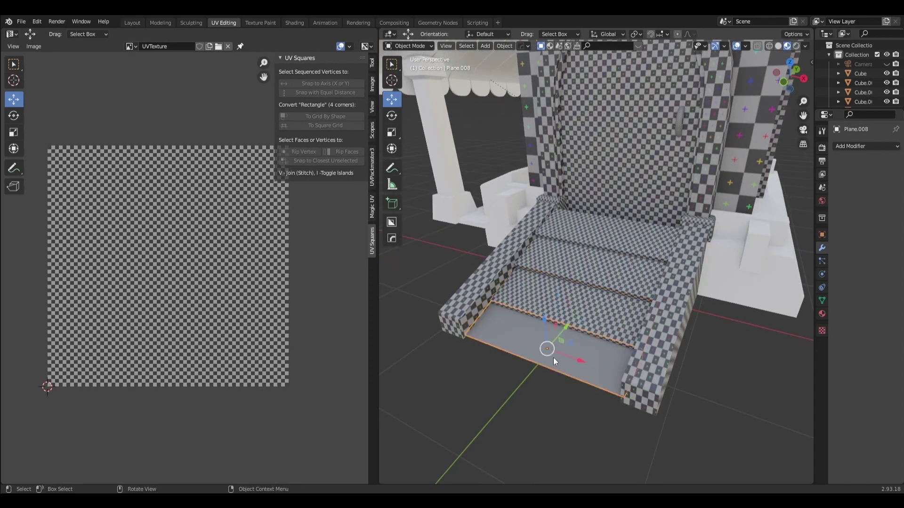
pyautogui.press('KP_Divide')
pyautogui.moveTo(542, 402)
pyautogui.mouseDown(button='middle')
pyautogui.moveTo(648, 374)
pyautogui.moveTo(484, 132)
pyautogui.mouseUp(button='middle')
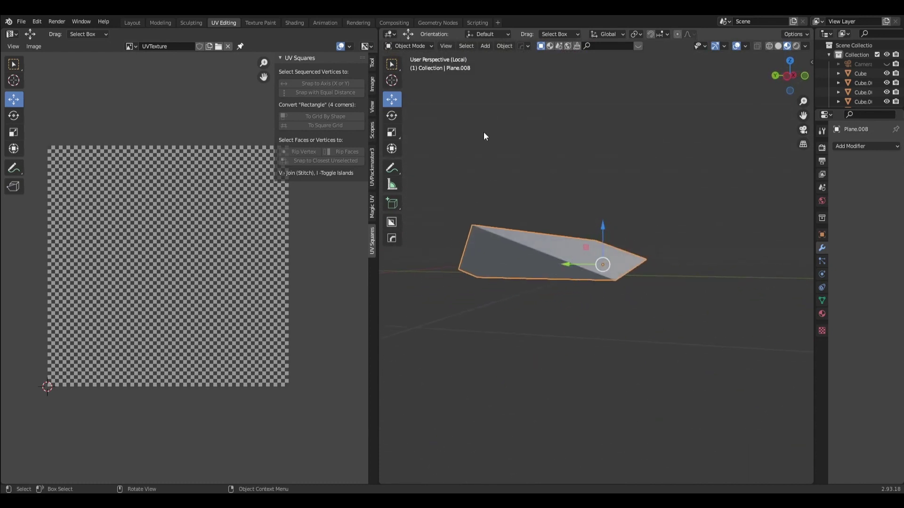
# Step: In Edit Mode, mark the selected edges of Plane.008 as seams
pyautogui.click(405, 43)
pyautogui.click(413, 68)
pyautogui.moveTo(502, 311)
pyautogui.mouseDown(button='middle')
pyautogui.moveTo(504, 323)
pyautogui.moveTo(487, 312)
pyautogui.mouseUp(button='middle')
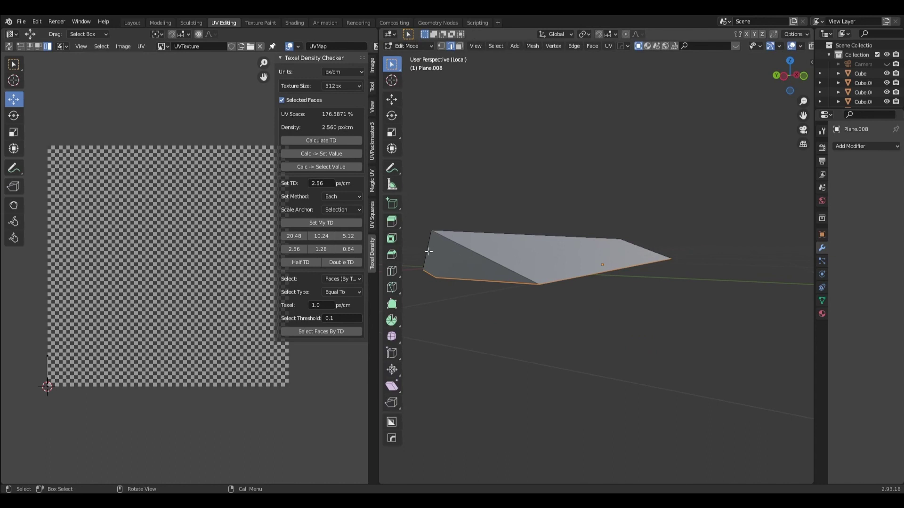
pyautogui.moveTo(434, 256)
pyautogui.mouseDown(button='middle')
pyautogui.moveTo(529, 269)
pyautogui.moveTo(592, 325)
pyautogui.moveTo(607, 290)
pyautogui.mouseUp(button='middle')
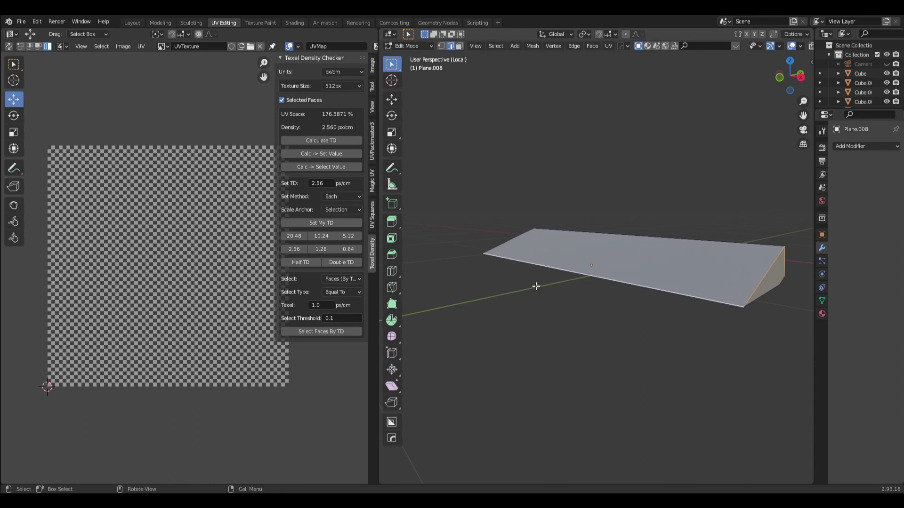
pyautogui.moveTo(535, 286)
pyautogui.mouseDown(button='middle')
pyautogui.moveTo(672, 297)
pyautogui.moveTo(624, 304)
pyautogui.mouseUp(button='middle')
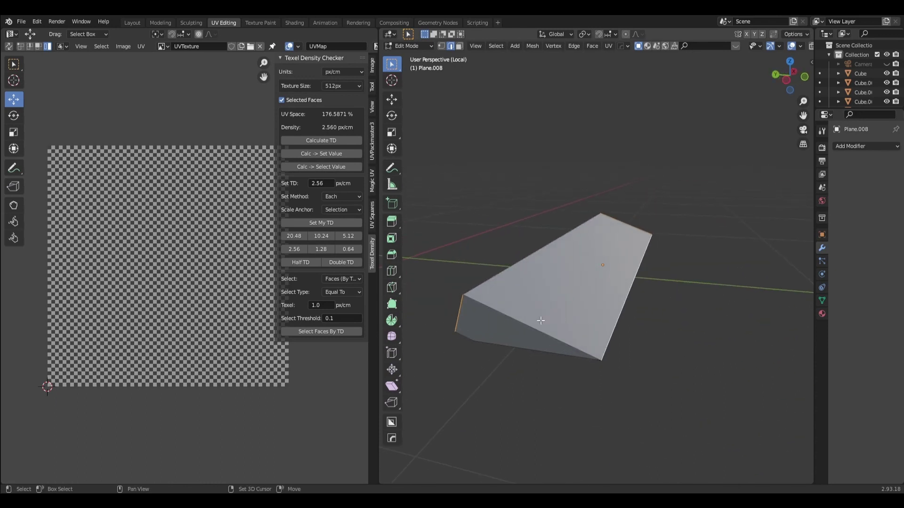
pyautogui.click(607, 46)
pyautogui.click(637, 159)
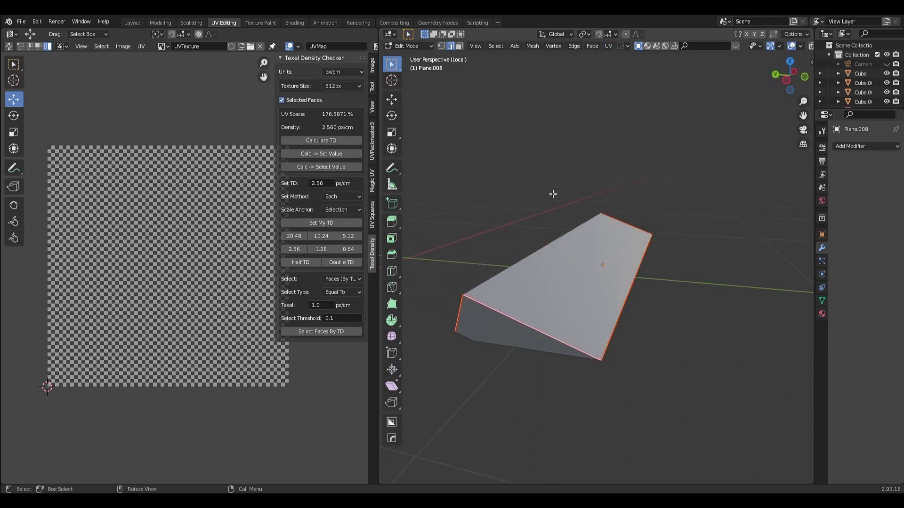
# Step: Unwrap all of Plane.008's faces, then return to Object Mode in the full scene
pyautogui.press('a')
pyautogui.click(608, 46)
pyautogui.click(620, 59)
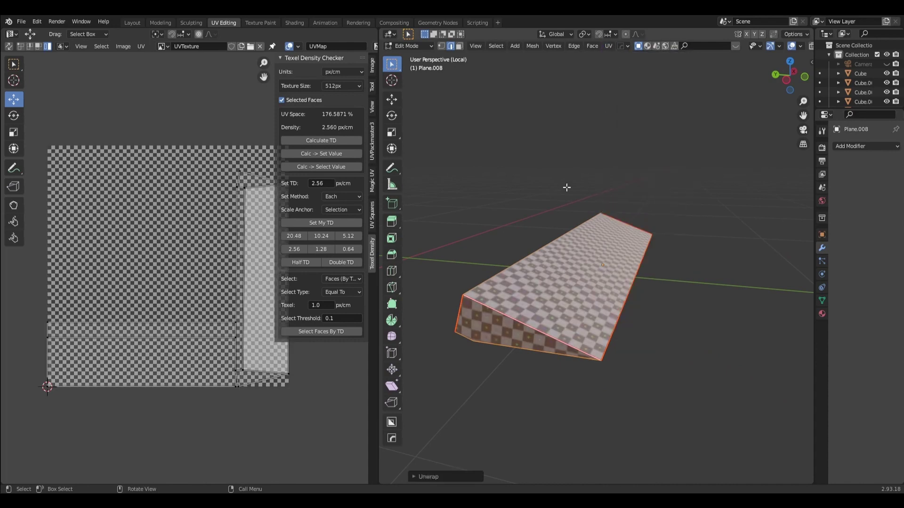
pyautogui.moveTo(590, 196)
pyautogui.mouseDown(button='middle')
pyautogui.moveTo(711, 290)
pyautogui.moveTo(693, 235)
pyautogui.moveTo(551, 326)
pyautogui.moveTo(531, 295)
pyautogui.mouseUp(button='middle')
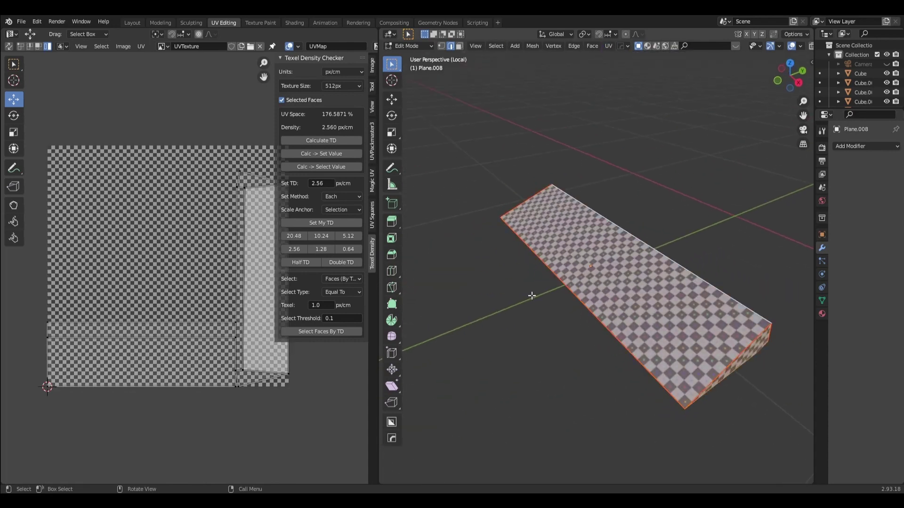
pyautogui.click(506, 309)
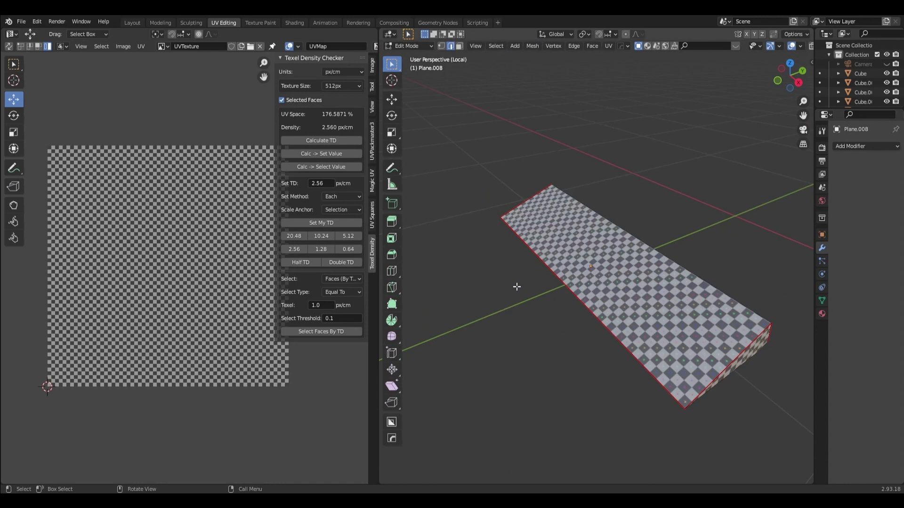
pyautogui.press('KP_Divide')
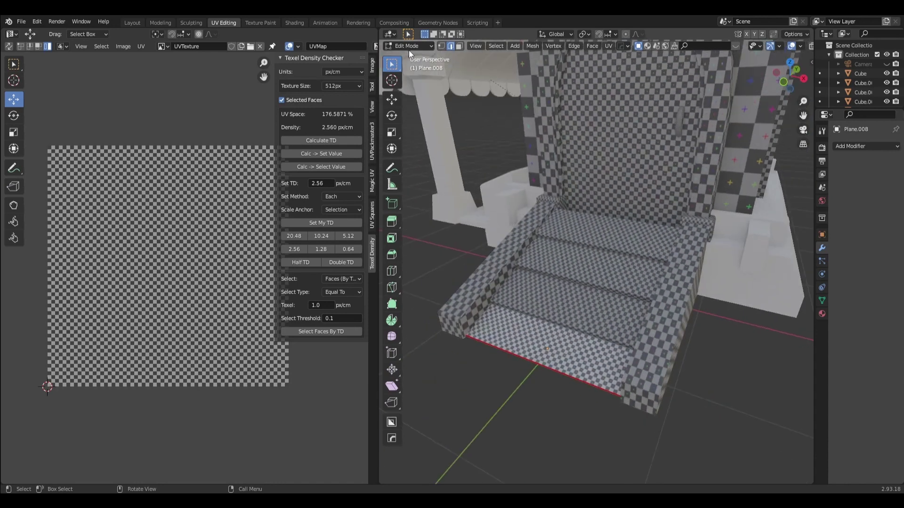
pyautogui.click(408, 47)
# Step: Save the file LitleHouse.blend
pyautogui.scroll(-5, 697, 378)
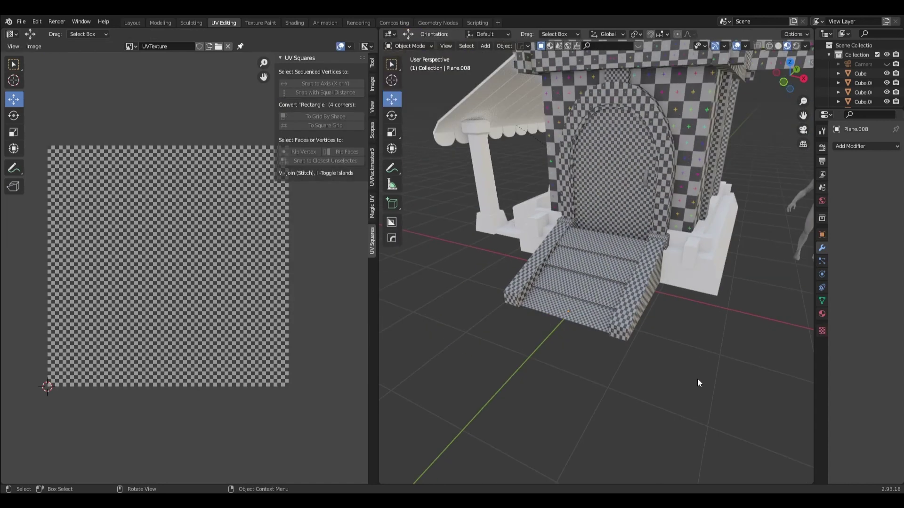
pyautogui.scroll(-3, 697, 379)
pyautogui.moveTo(696, 379)
pyautogui.mouseDown(button='middle')
pyautogui.moveTo(631, 333)
pyautogui.moveTo(685, 397)
pyautogui.moveTo(681, 371)
pyautogui.moveTo(566, 358)
pyautogui.moveTo(677, 353)
pyautogui.mouseUp(button='middle')
pyautogui.scroll(-2, 671, 364)
pyautogui.scroll(3, 631, 333)
pyautogui.scroll(2, 641, 367)
pyautogui.hotkey('ctrl', 's')
# Step: Link the checkered wall's material to the door-base plank Plane.014 and isolate the plank
pyautogui.click(639, 330)
pyautogui.moveTo(615, 361)
pyautogui.mouseDown(button='middle')
pyautogui.moveTo(611, 371)
pyautogui.moveTo(692, 374)
pyautogui.moveTo(644, 354)
pyautogui.moveTo(688, 369)
pyautogui.moveTo(653, 315)
pyautogui.mouseUp(button='middle')
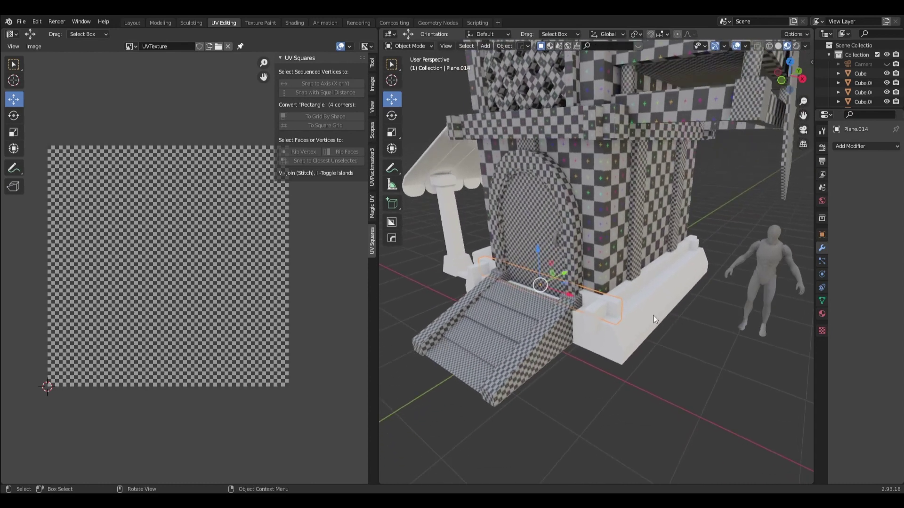
pyautogui.click(591, 256)
pyautogui.hotkey('ctrl', 'l')
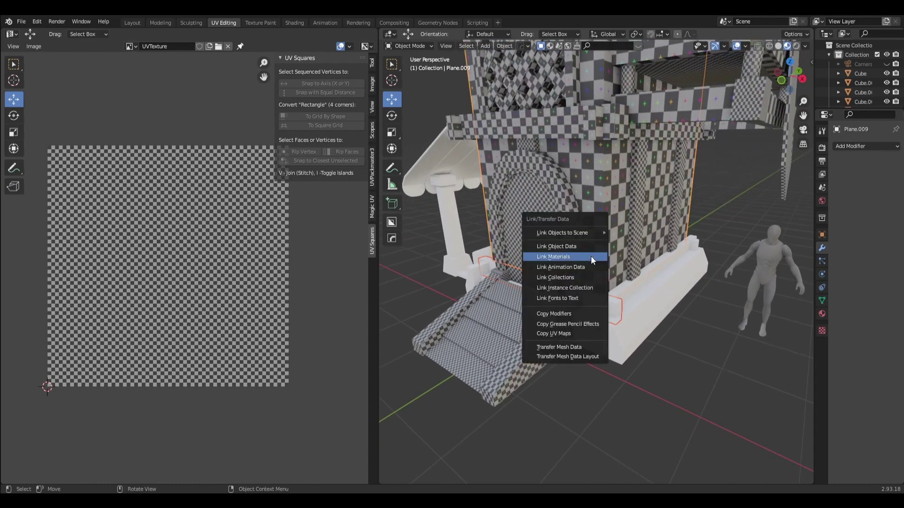
pyautogui.click(591, 256)
pyautogui.click(614, 309)
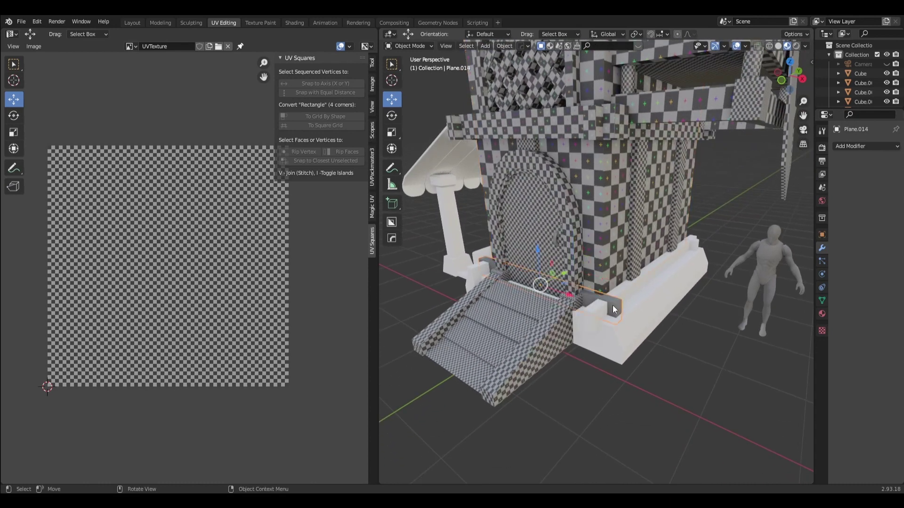
pyautogui.press('KP_Divide')
pyautogui.moveTo(612, 305)
pyautogui.mouseDown(button='middle')
pyautogui.moveTo(750, 295)
pyautogui.moveTo(481, 109)
pyautogui.mouseUp(button='middle')
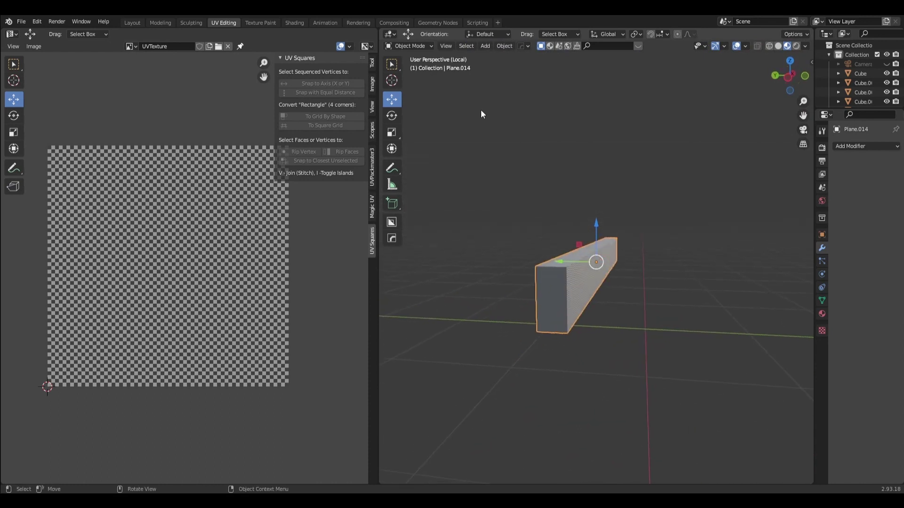
# Step: Enter Edit Mode on beam Plane.014 and orbit to view it lengthwise
pyautogui.click(403, 46)
pyautogui.click(408, 64)
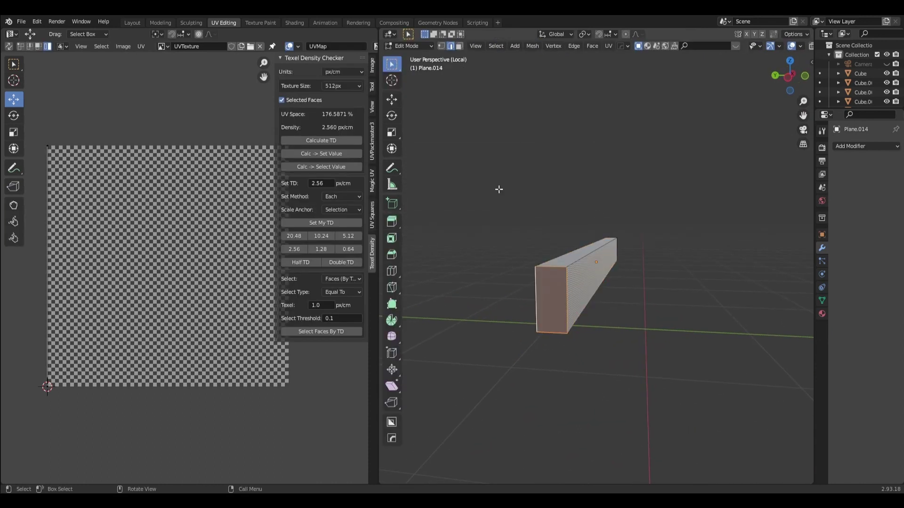
pyautogui.keyDown('shift'); pyautogui.click(553, 272); pyautogui.keyUp('shift')
pyautogui.moveTo(601, 343); pyautogui.dragTo(561, 218, button='middle')
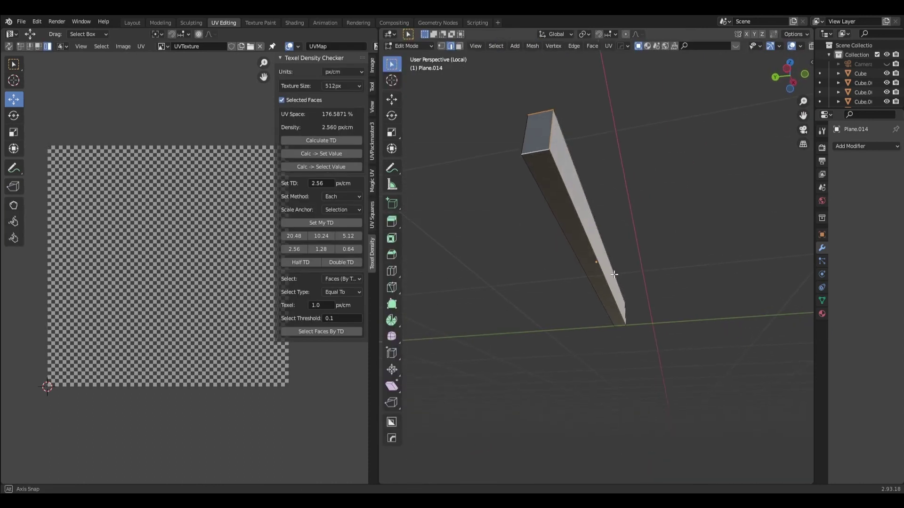
pyautogui.moveTo(702, 308); pyautogui.dragTo(732, 266, button='middle')
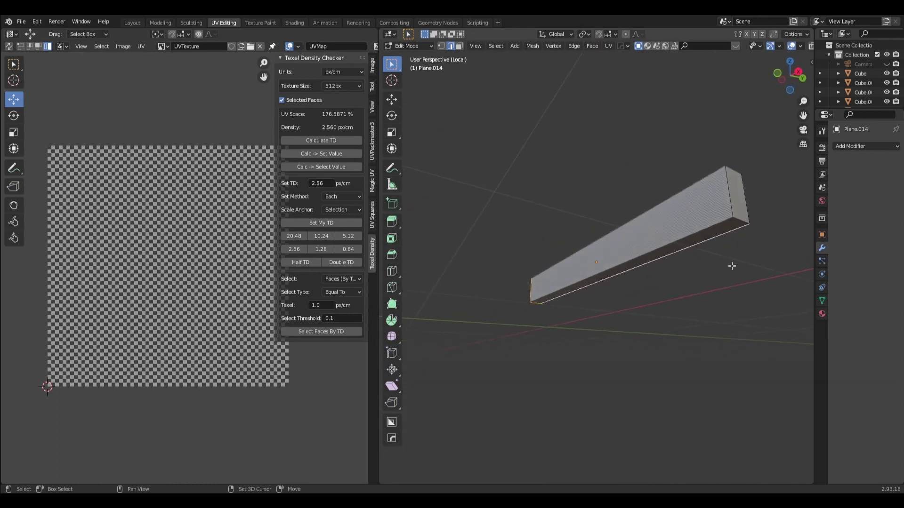
pyautogui.moveTo(738, 225)
pyautogui.mouseDown(button='middle')
pyautogui.moveTo(703, 281)
pyautogui.moveTo(601, 263)
pyautogui.moveTo(732, 278)
pyautogui.moveTo(428, 251)
pyautogui.moveTo(709, 280)
pyautogui.moveTo(705, 257)
pyautogui.mouseUp(button='middle')
# Step: Reset the beam's UVs, unwrap it, deselect, and return to Object Mode
pyautogui.click(609, 46)
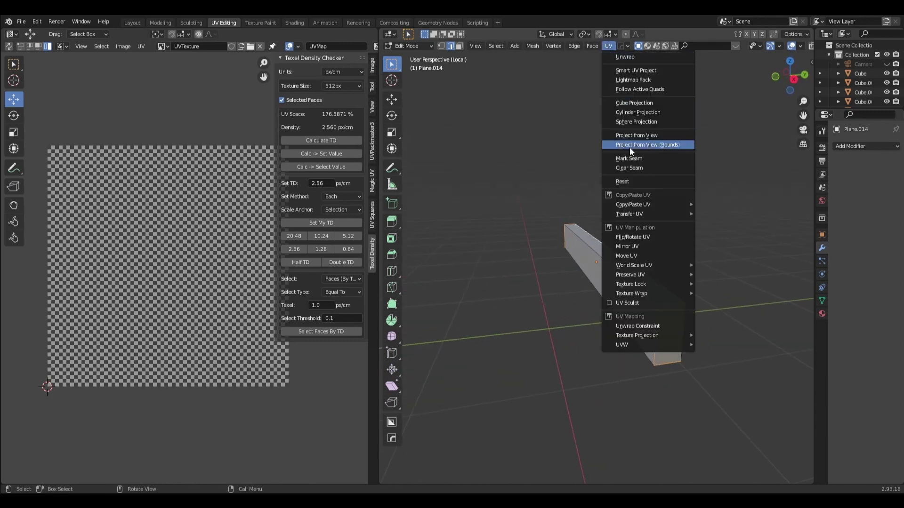
pyautogui.click(619, 158)
pyautogui.click(622, 46)
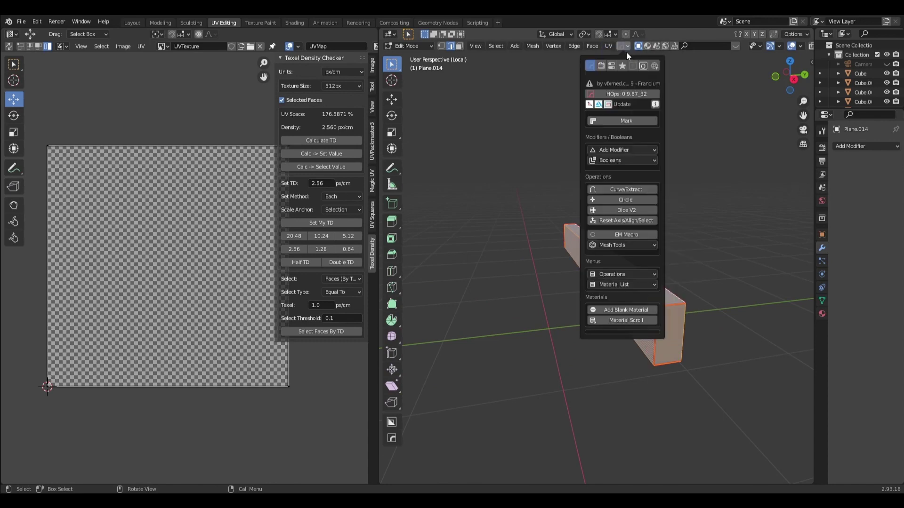
pyautogui.click(619, 57)
pyautogui.click(706, 264)
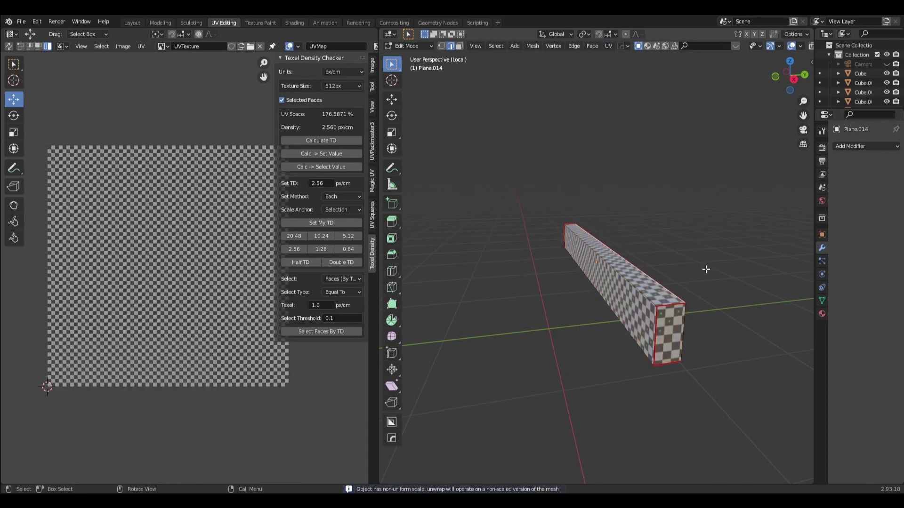
pyautogui.moveTo(706, 264)
pyautogui.mouseDown(button='middle')
pyautogui.moveTo(599, 252)
pyautogui.moveTo(494, 212)
pyautogui.mouseUp(button='middle')
pyautogui.click(408, 46)
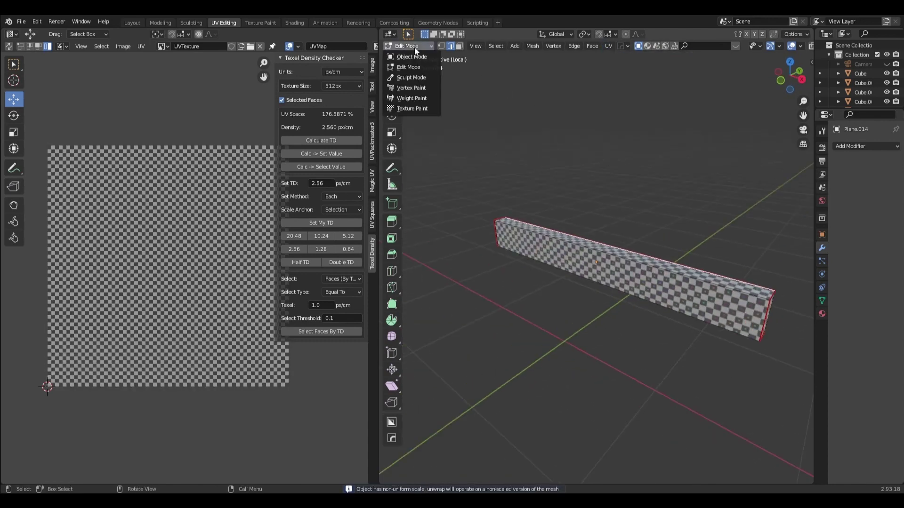
pyautogui.moveTo(540, 176); pyautogui.dragTo(571, 219, button='middle')
# Step: In Right Orthographic view, duplicate the small pillar block and place the copy at the step's right end
pyautogui.press('KP_Divide')
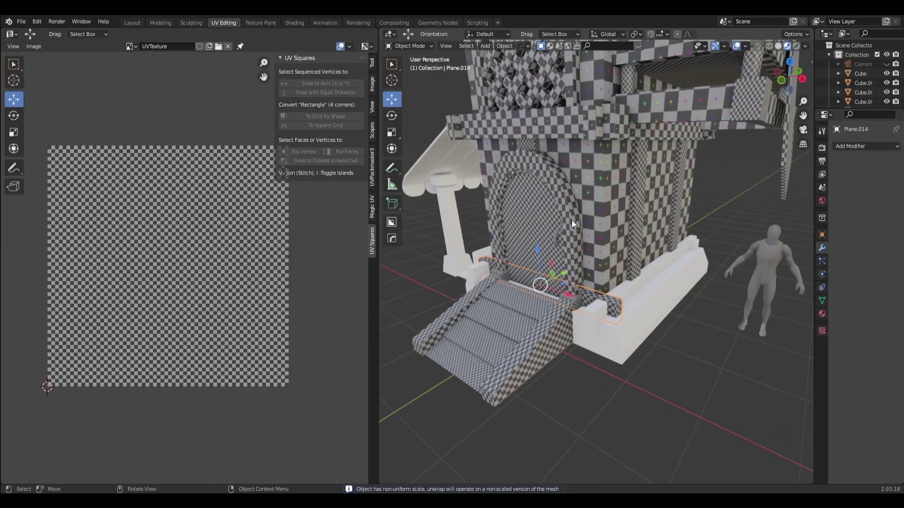
pyautogui.moveTo(654, 364); pyautogui.dragTo(606, 349, button='middle')
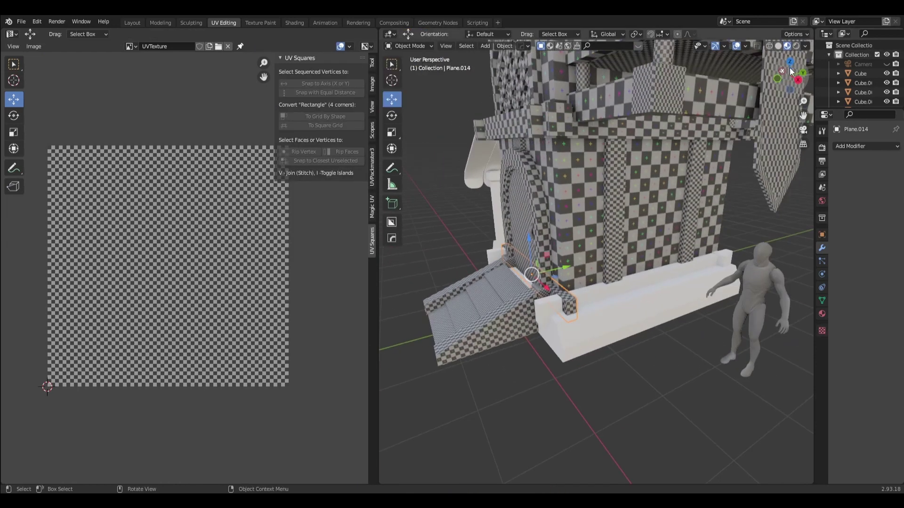
pyautogui.click(798, 80)
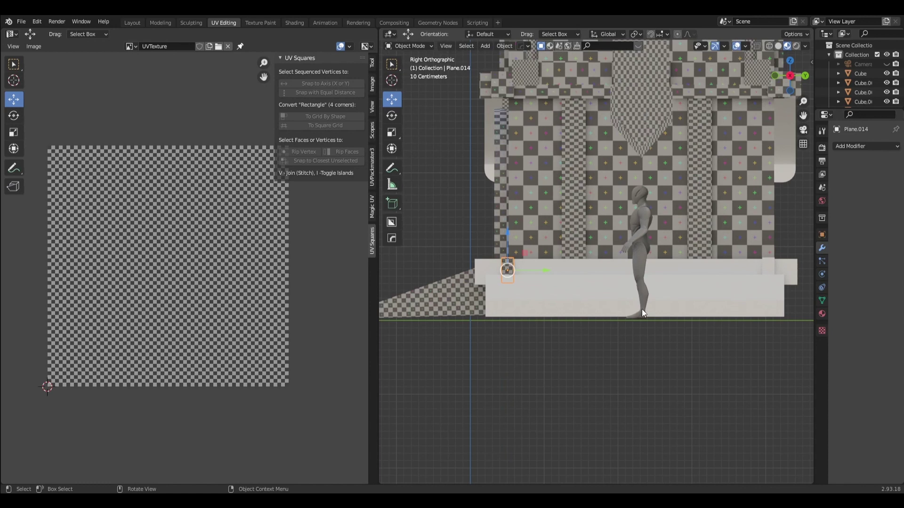
pyautogui.hotkey('shift', 'd')
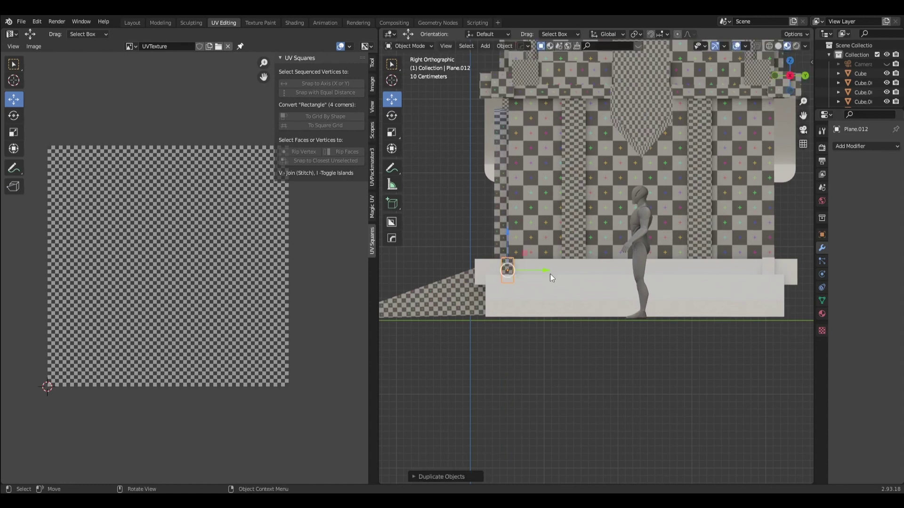
pyautogui.press('g')
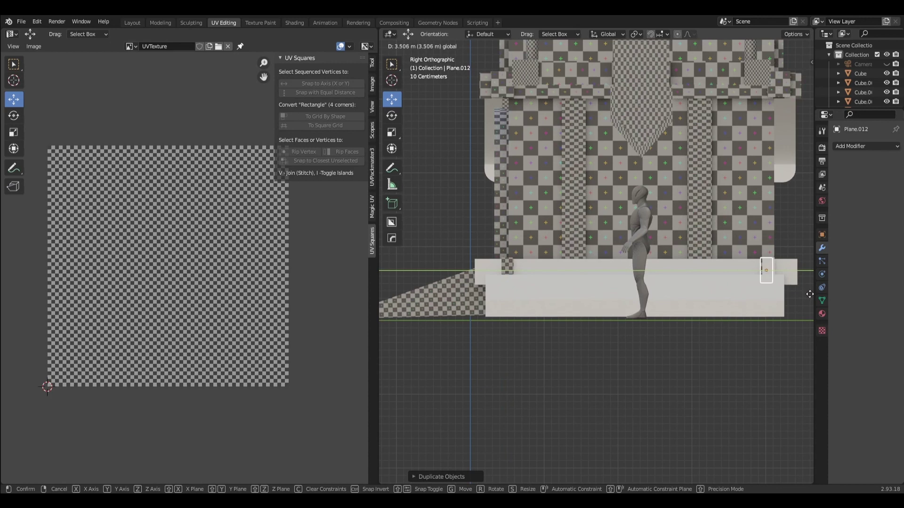
pyautogui.click(810, 294)
# Step: Delete the extra copy and nudge the right-end block into line with the step end
pyautogui.click(766, 280)
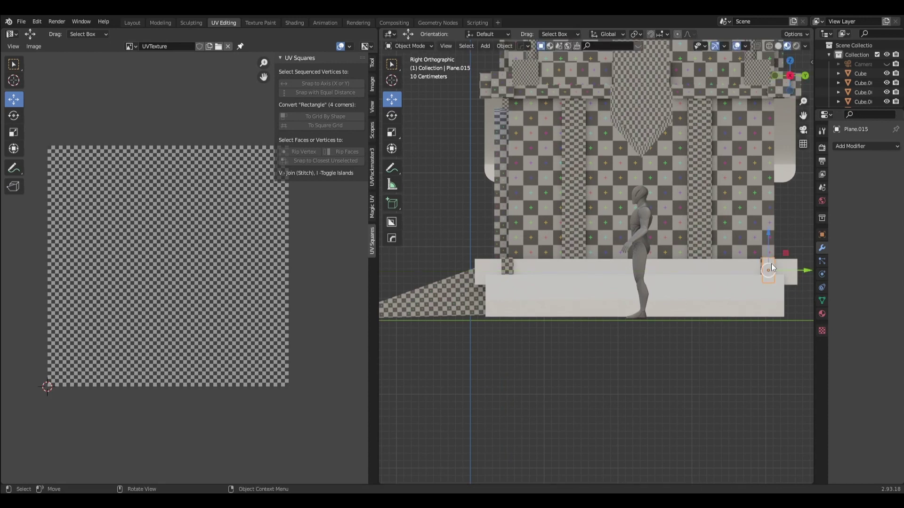
pyautogui.press('Delete')
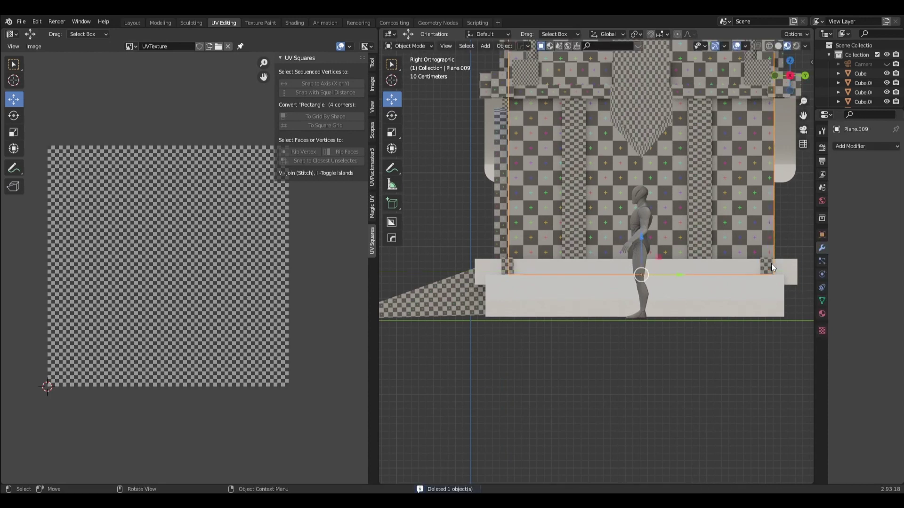
pyautogui.click(767, 263)
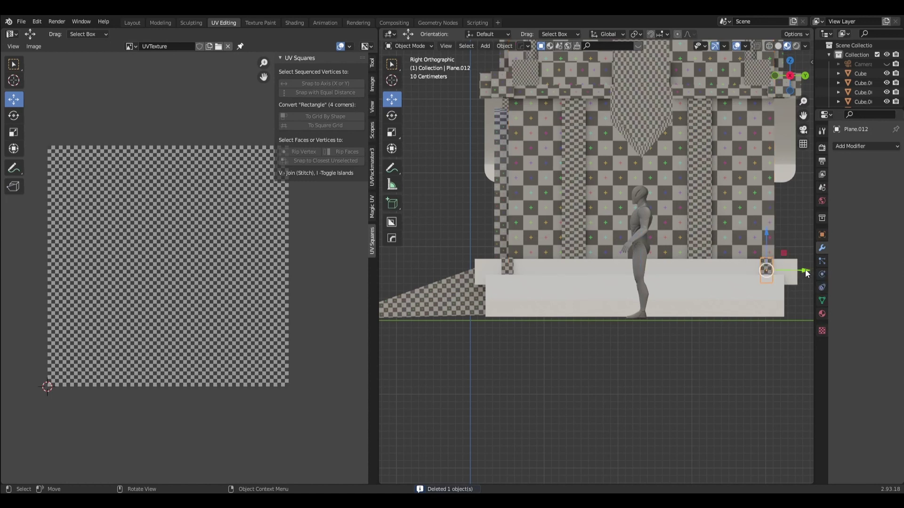
pyautogui.moveTo(805, 272); pyautogui.dragTo(809, 270)
pyautogui.click(624, 386)
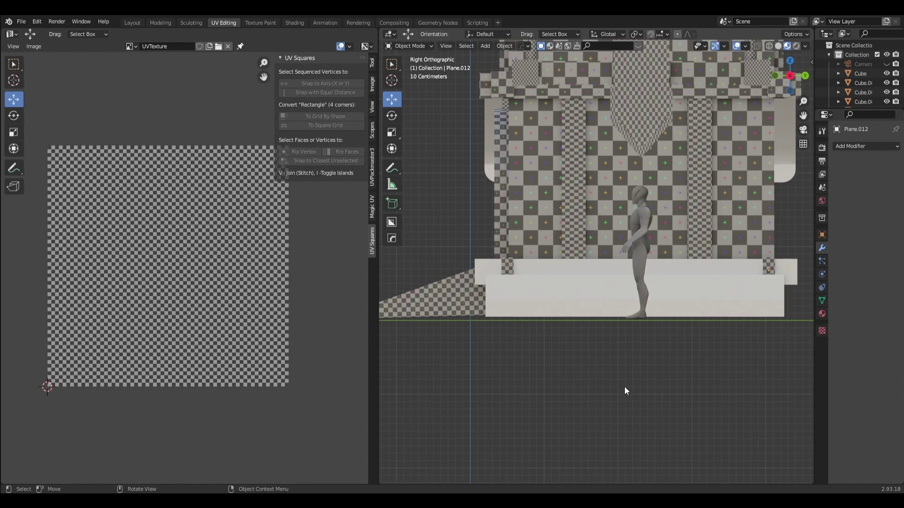
pyautogui.moveTo(624, 386); pyautogui.dragTo(684, 408, button='middle')
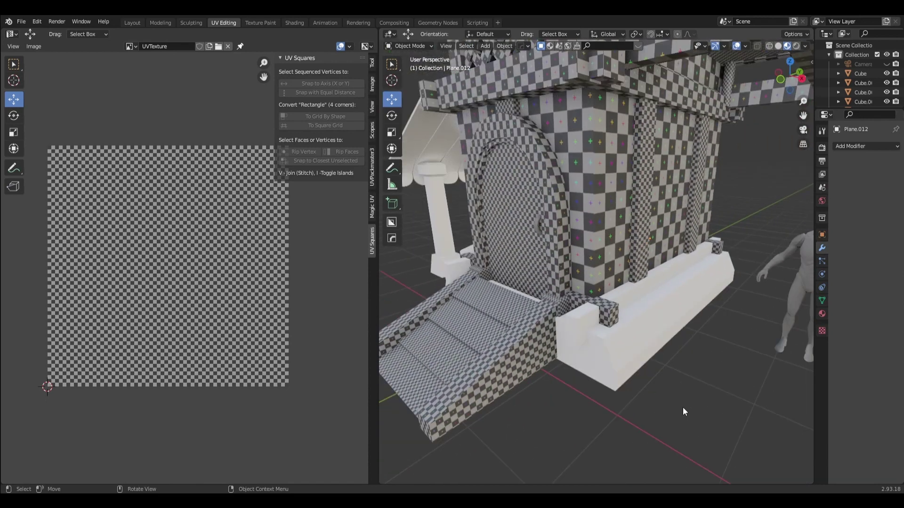
# Step: Link the pillar block's checker material onto the two base rails
pyautogui.click(610, 319)
pyautogui.rightClick(609, 316)
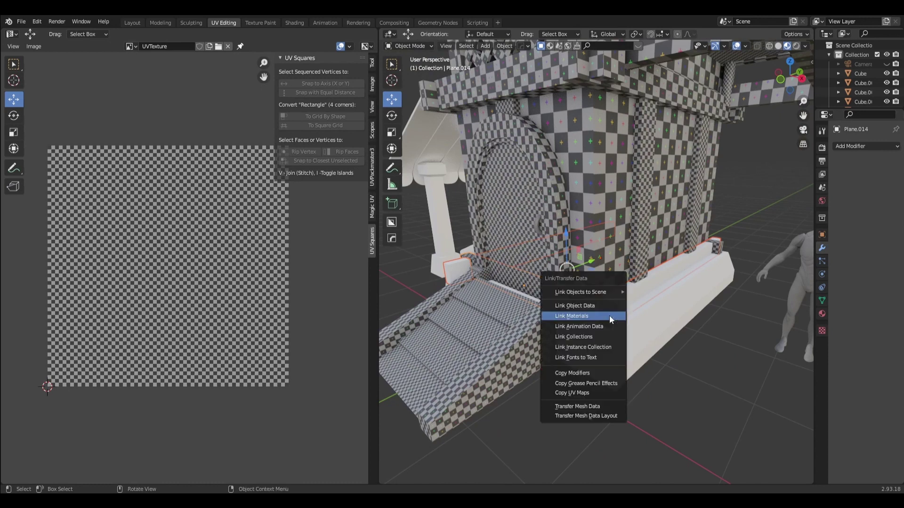
pyautogui.click(609, 316)
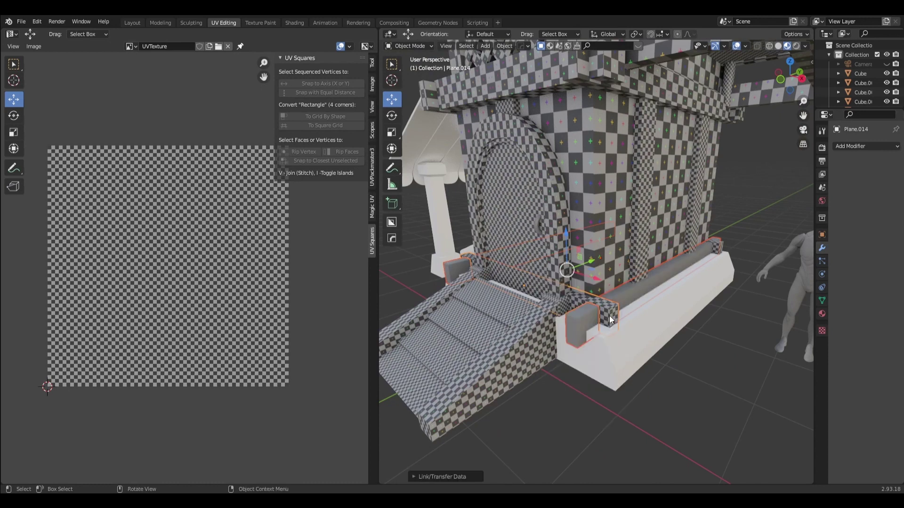
# Step: Isolate the rails in Edit Mode and select an edge at one rail's end
pyautogui.click(625, 298)
pyautogui.press('KP_Divide')
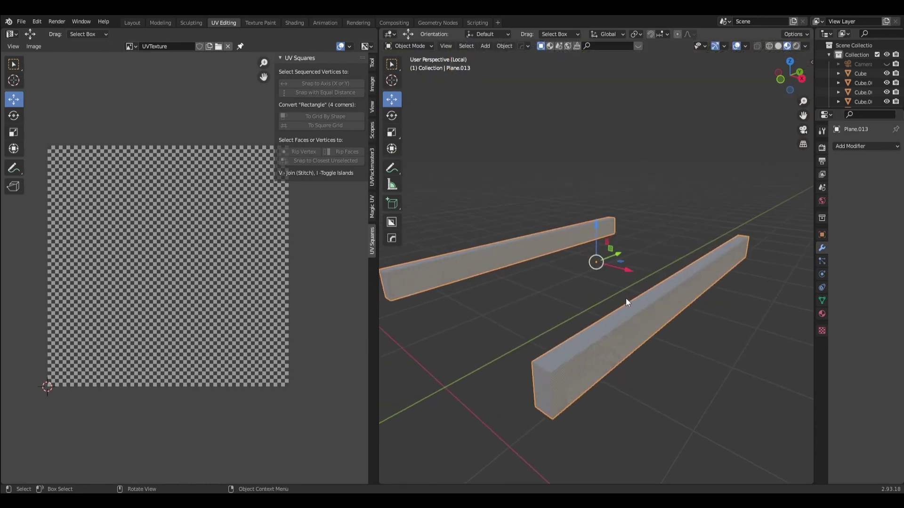
pyautogui.click(405, 46)
pyautogui.click(410, 66)
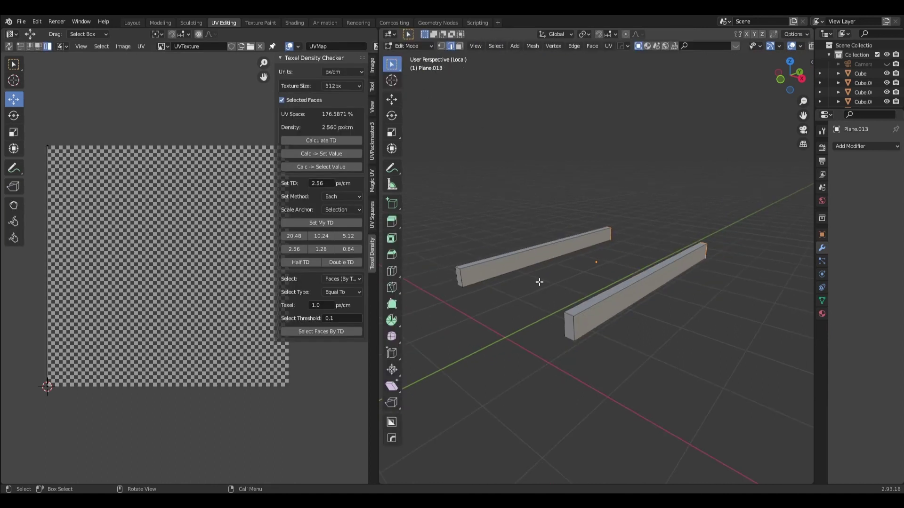
pyautogui.scroll(1, 610, 314)
pyautogui.click(622, 331)
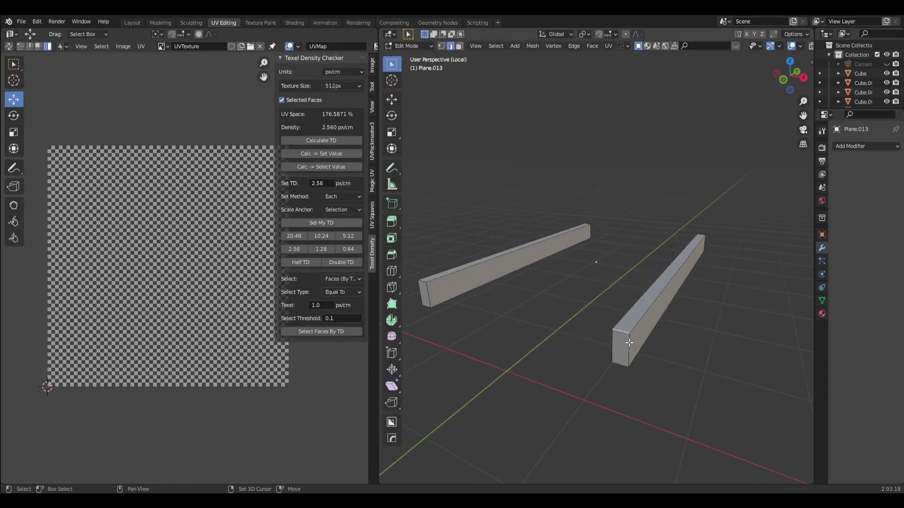
# Step: Mark a seam along a long edge of the right rail
pyautogui.moveTo(630, 326); pyautogui.dragTo(640, 289, button='middle')
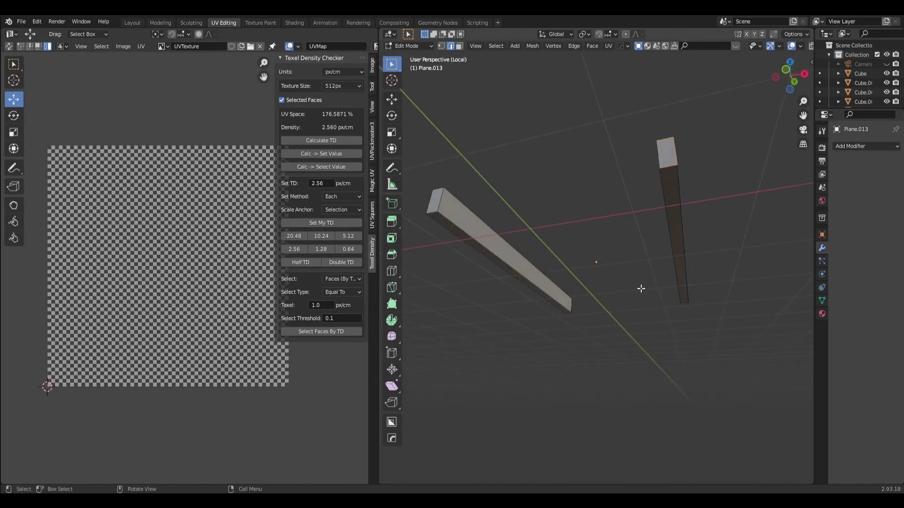
pyautogui.click(668, 205)
pyautogui.moveTo(744, 281)
pyautogui.mouseDown(button='middle')
pyautogui.moveTo(583, 300)
pyautogui.moveTo(472, 265)
pyautogui.mouseUp(button='middle')
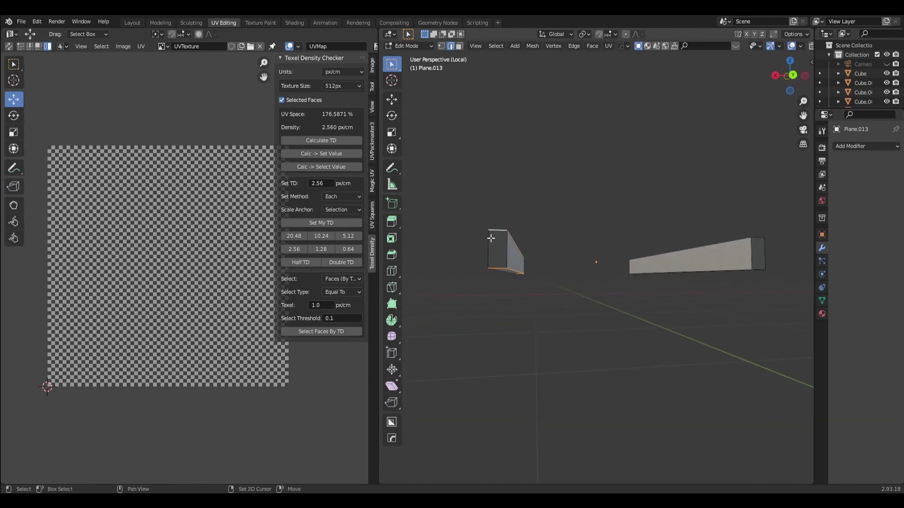
pyautogui.moveTo(497, 233); pyautogui.dragTo(580, 248, button='middle')
pyautogui.click(608, 46)
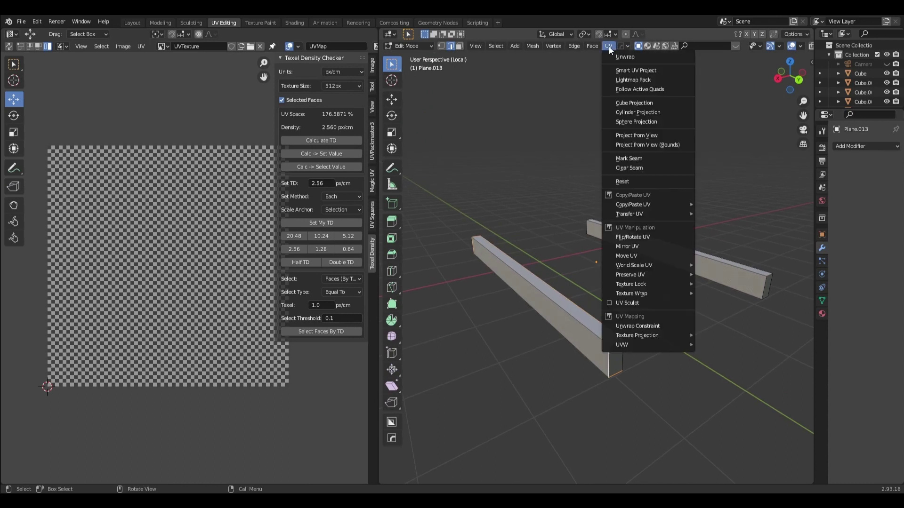
pyautogui.click(626, 159)
pyautogui.moveTo(687, 282)
pyautogui.mouseDown(button='middle')
pyautogui.moveTo(725, 297)
pyautogui.moveTo(689, 288)
pyautogui.moveTo(693, 296)
pyautogui.mouseUp(button='middle')
# Step: Mark seams on the top and bottom edges of the rail's end face
pyautogui.hotkey('alt', 'a')
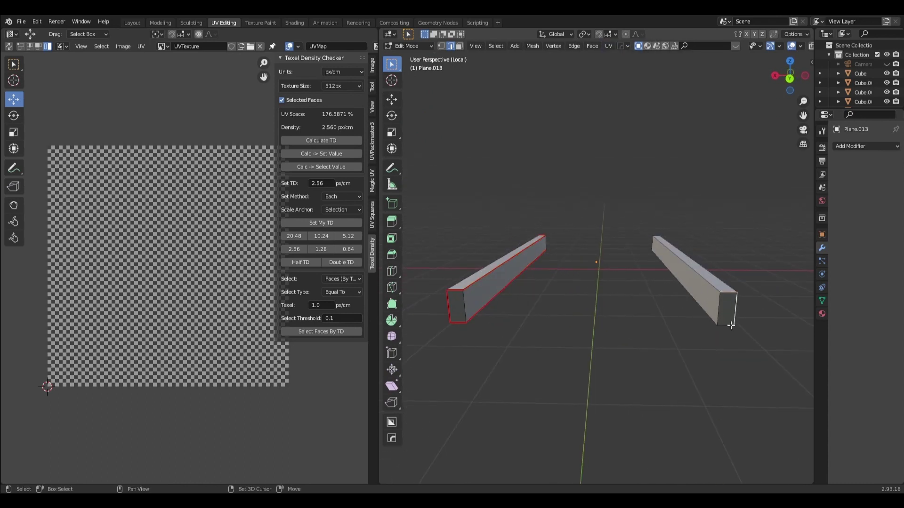
pyautogui.moveTo(670, 288); pyautogui.dragTo(415, 272, button='middle')
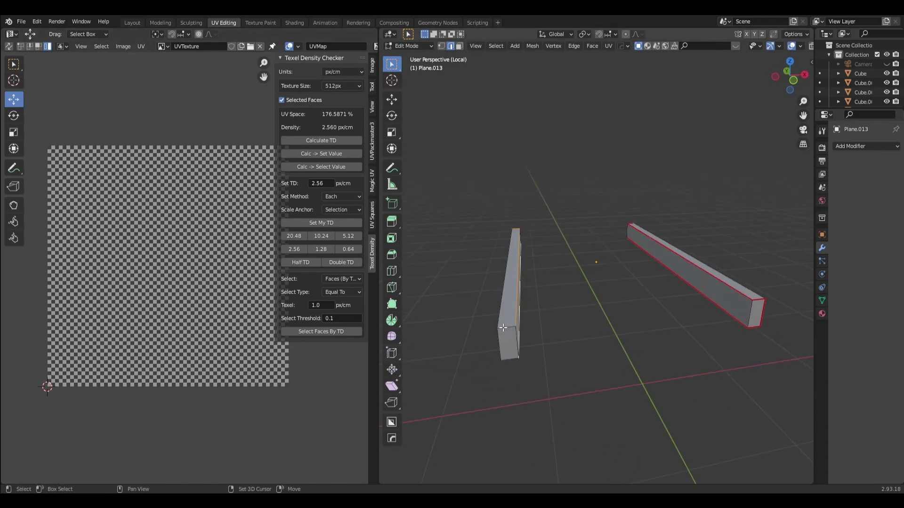
pyautogui.click(502, 328)
pyautogui.keyDown('shift'); pyautogui.click(511, 361); pyautogui.keyUp('shift')
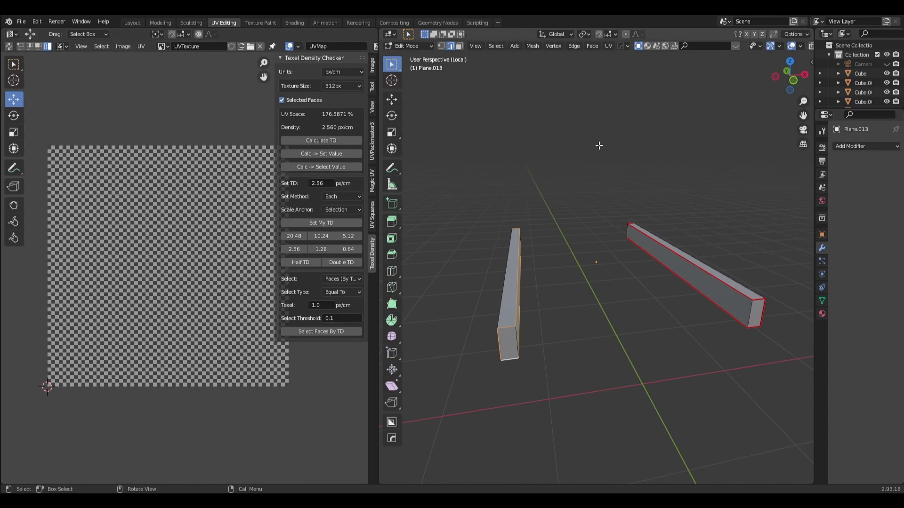
pyautogui.click(608, 46)
pyautogui.click(631, 159)
# Step: Unwrap both rails entirely and return to Object Mode
pyautogui.press('a')
pyautogui.click(609, 46)
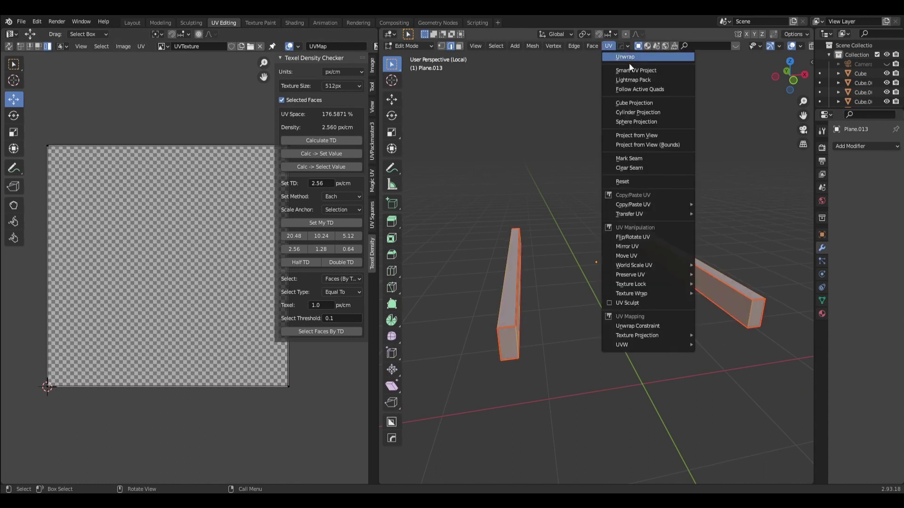
pyautogui.click(629, 59)
pyautogui.click(490, 135)
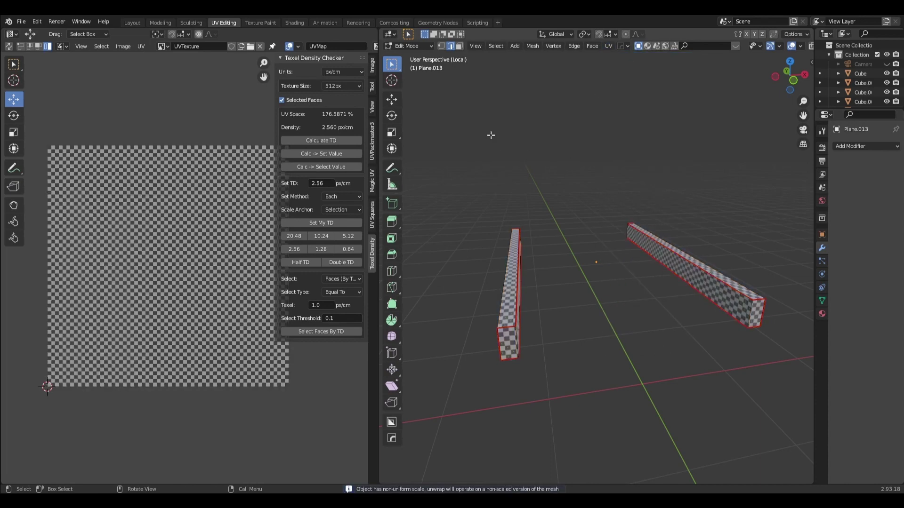
pyautogui.click(425, 46)
pyautogui.click(414, 65)
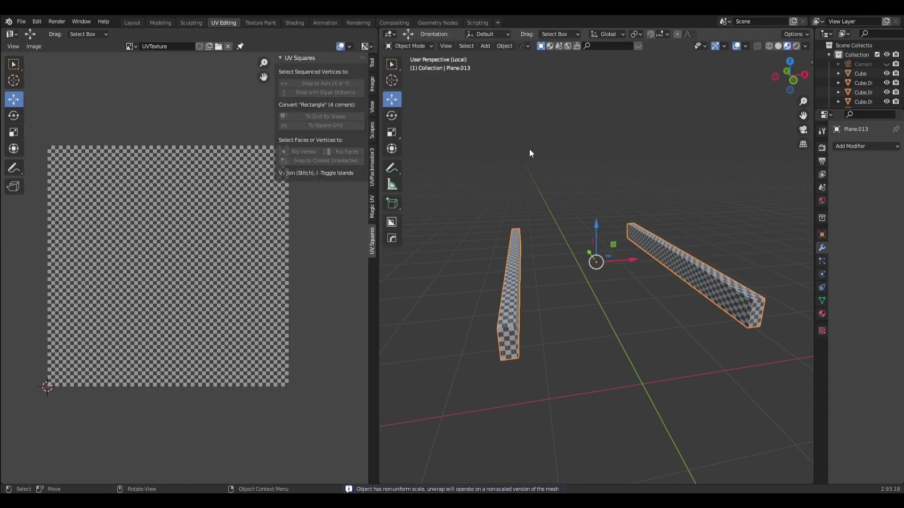
# Step: Link the rail's checker material to base block Plane.003, then isolate the block in Local view
pyautogui.press('KP_Divide')
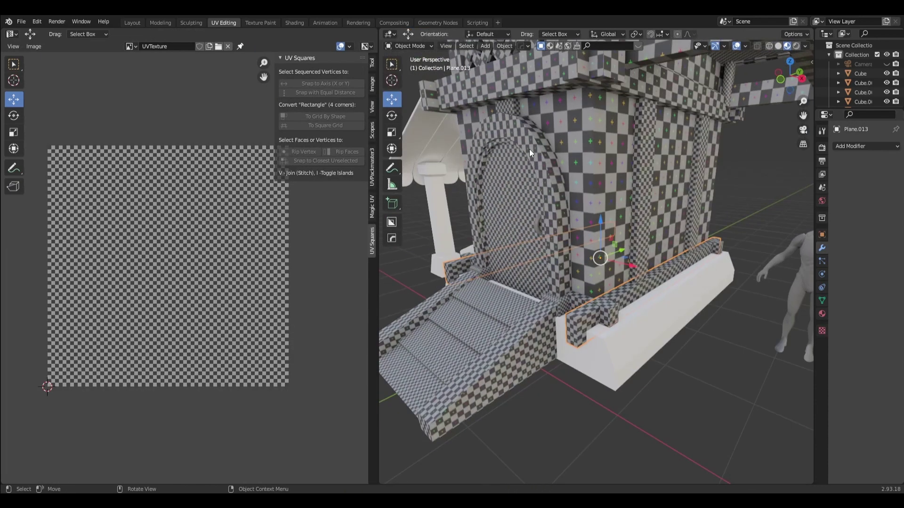
pyautogui.click(610, 354)
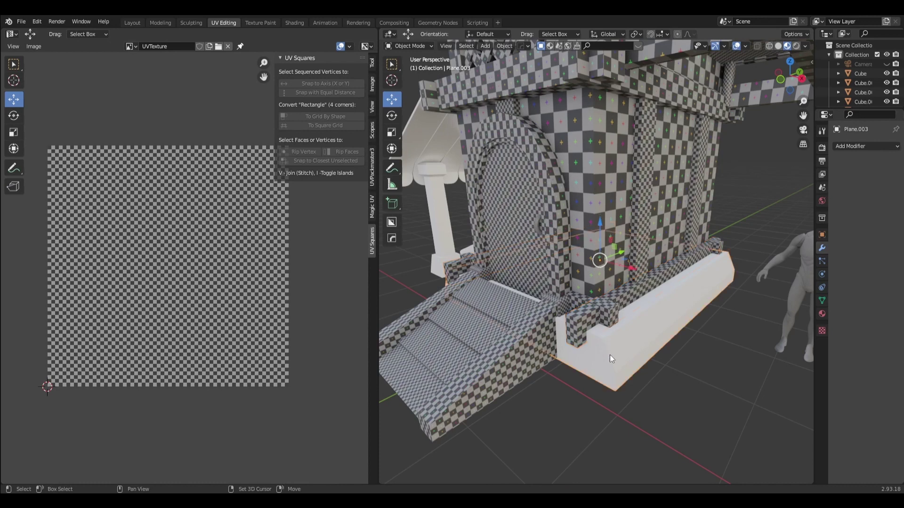
pyautogui.keyDown('shift'); pyautogui.click(567, 326); pyautogui.keyUp('shift')
pyautogui.hotkey('ctrl', 'l')
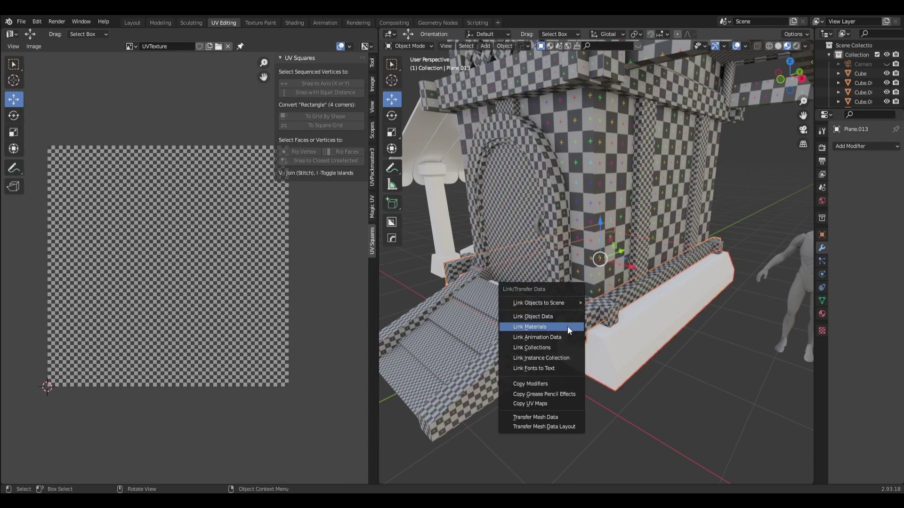
pyautogui.click(566, 327)
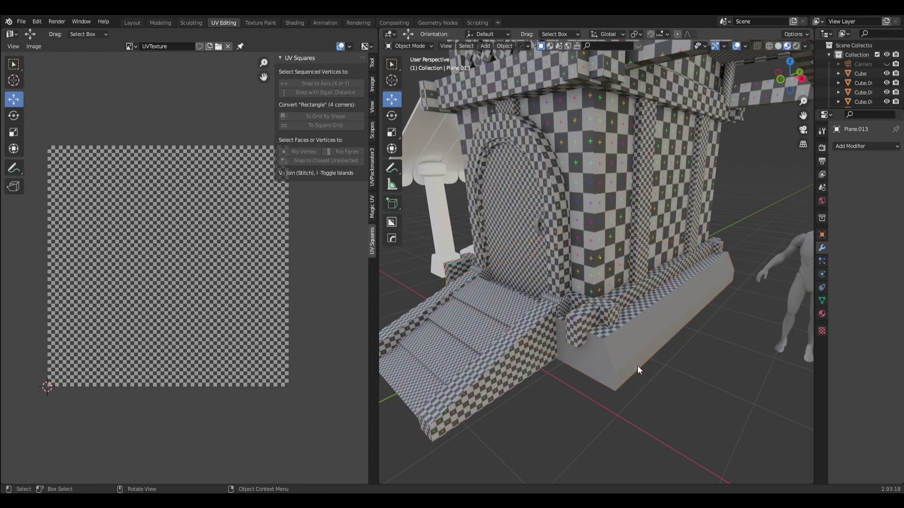
pyautogui.click(633, 361)
pyautogui.press('KP_Divide')
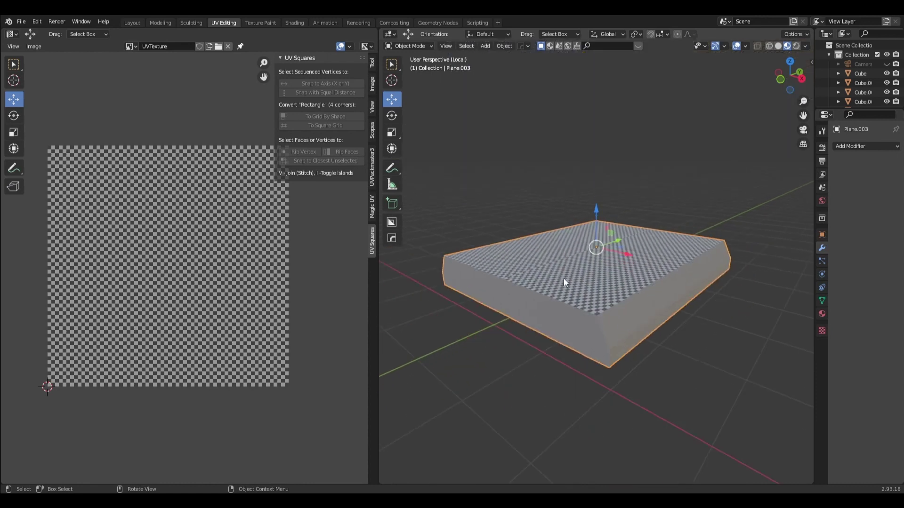
# Step: In Edit Mode, mark seams along the slab's lower edges, corner and bevelled corner edges
pyautogui.click(408, 46)
pyautogui.click(415, 66)
pyautogui.moveTo(498, 224); pyautogui.dragTo(577, 305, button='middle')
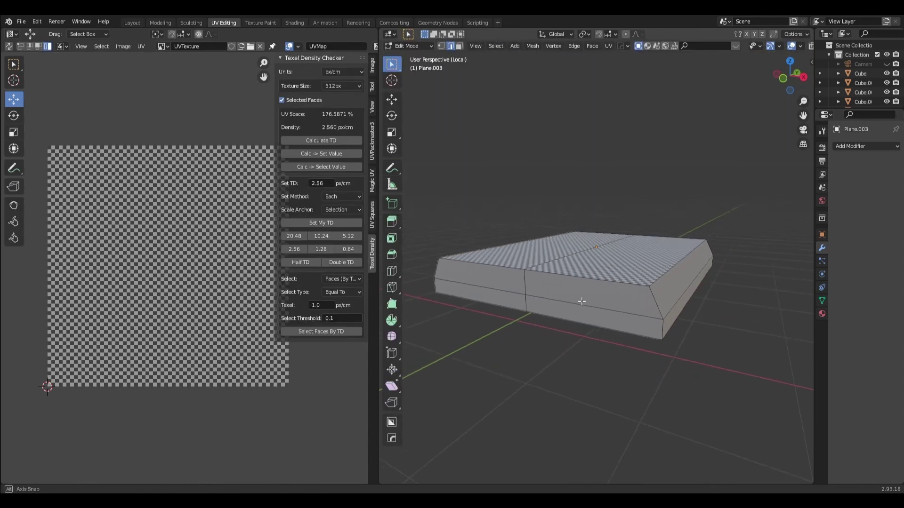
pyautogui.keyDown('alt'); pyautogui.click(503, 274); pyautogui.keyUp('alt')
pyautogui.keyDown('shift'); pyautogui.click(653, 337); pyautogui.keyUp('shift')
pyautogui.moveTo(664, 368); pyautogui.dragTo(583, 331, button='middle')
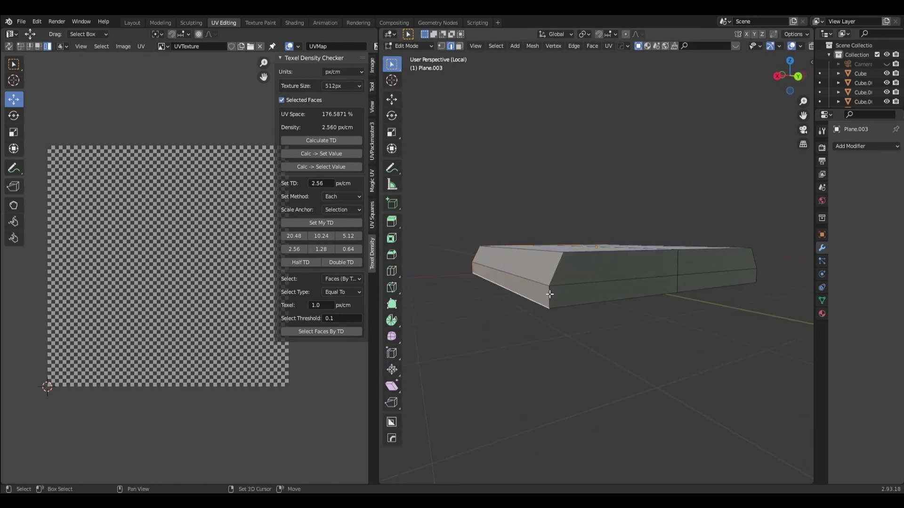
pyautogui.keyDown('shift'); pyautogui.click(586, 245); pyautogui.keyUp('shift')
pyautogui.moveTo(601, 255); pyautogui.dragTo(610, 310, button='middle')
pyautogui.keyDown('shift'); pyautogui.click(689, 327); pyautogui.keyUp('shift')
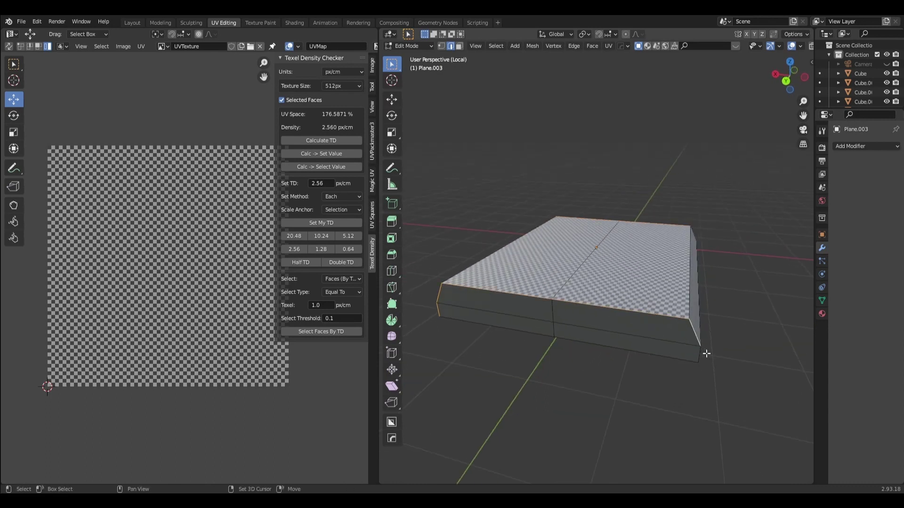
pyautogui.moveTo(704, 363); pyautogui.dragTo(662, 369, button='middle')
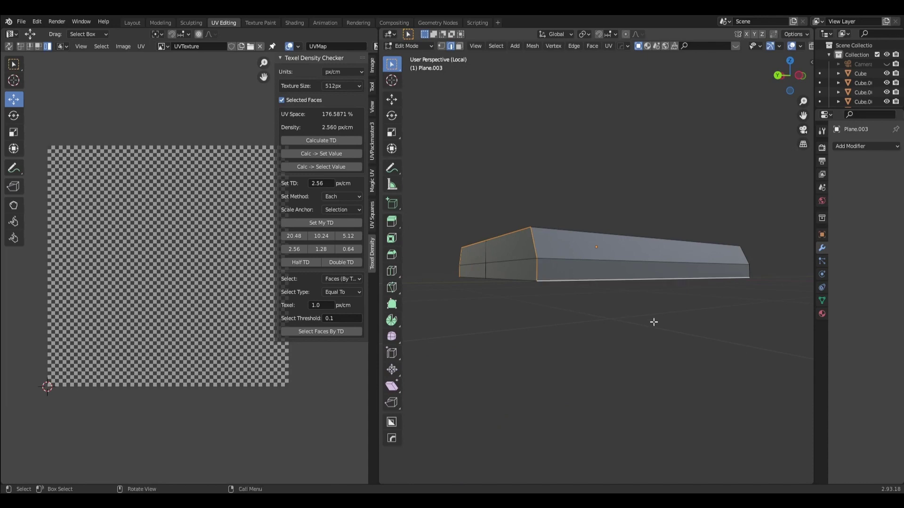
pyautogui.moveTo(652, 320)
pyautogui.mouseDown(button='middle')
pyautogui.moveTo(602, 277)
pyautogui.moveTo(558, 339)
pyautogui.moveTo(645, 343)
pyautogui.mouseUp(button='middle')
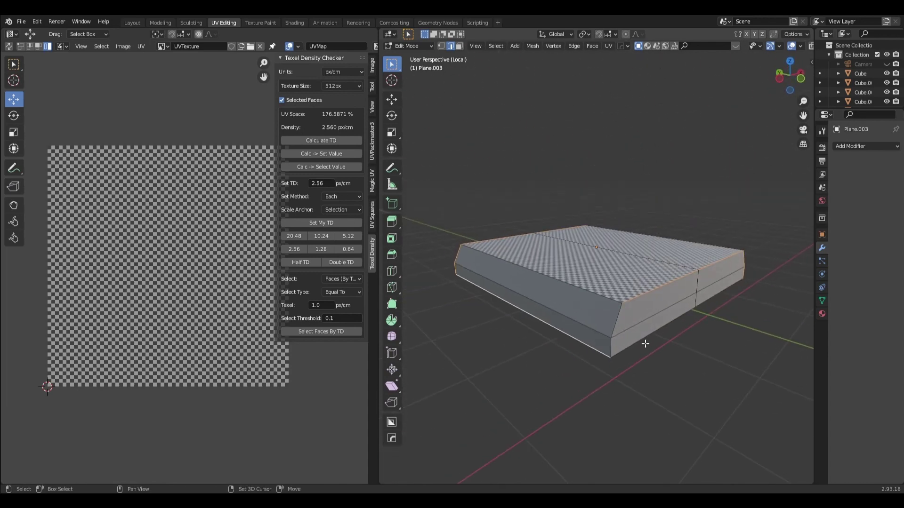
pyautogui.keyDown('shift'); pyautogui.click(612, 331); pyautogui.keyUp('shift')
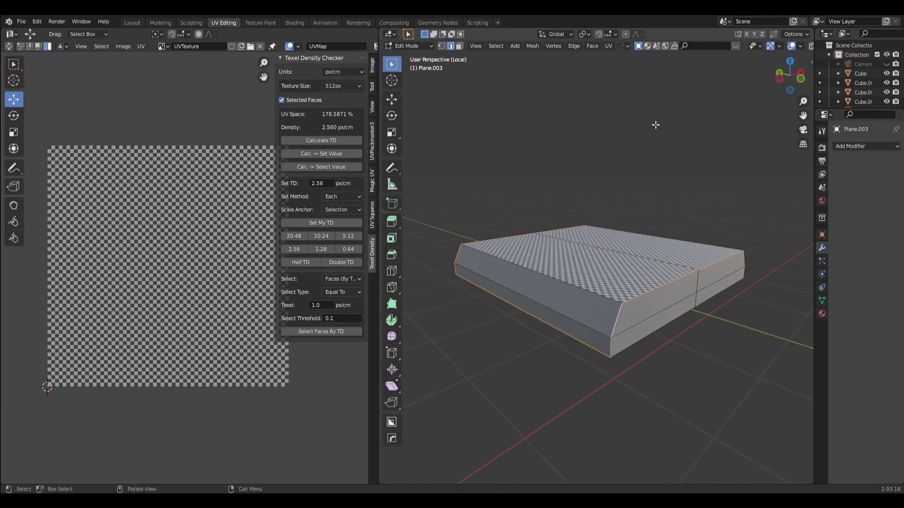
pyautogui.click(608, 46)
pyautogui.click(630, 159)
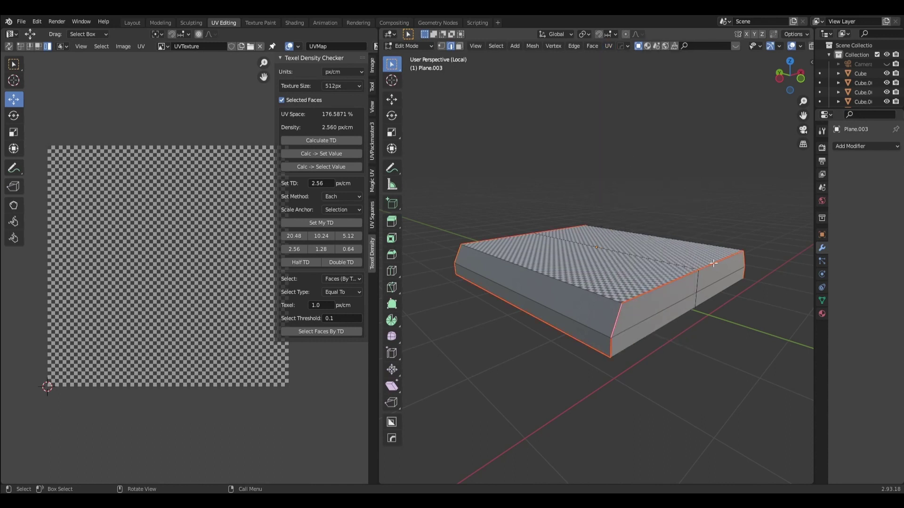
# Step: Dissolve the extra vertical edge, unwrap the whole slab, and return to Object Mode
pyautogui.click(700, 298)
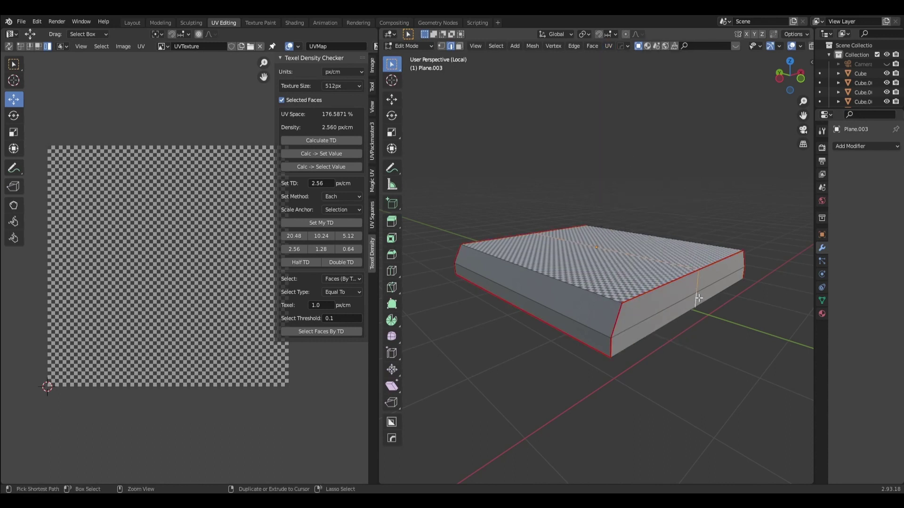
pyautogui.hotkey('ctrl', 'x')
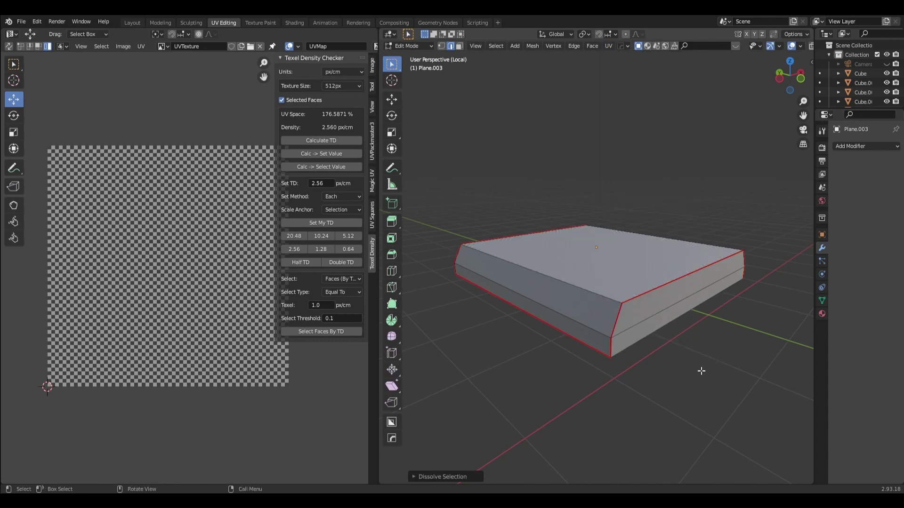
pyautogui.moveTo(701, 371)
pyautogui.mouseDown(button='middle')
pyautogui.moveTo(741, 374)
pyautogui.moveTo(682, 330)
pyautogui.mouseUp(button='middle')
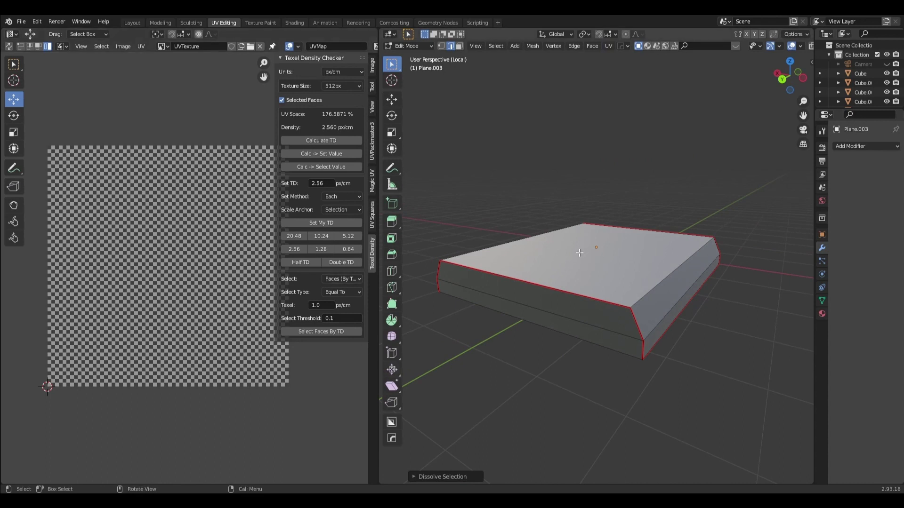
pyautogui.press('a')
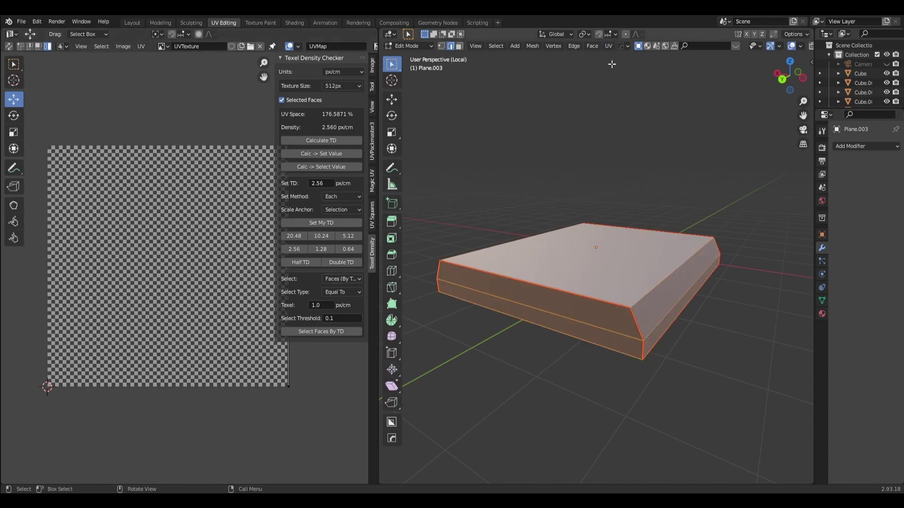
pyautogui.press('u')
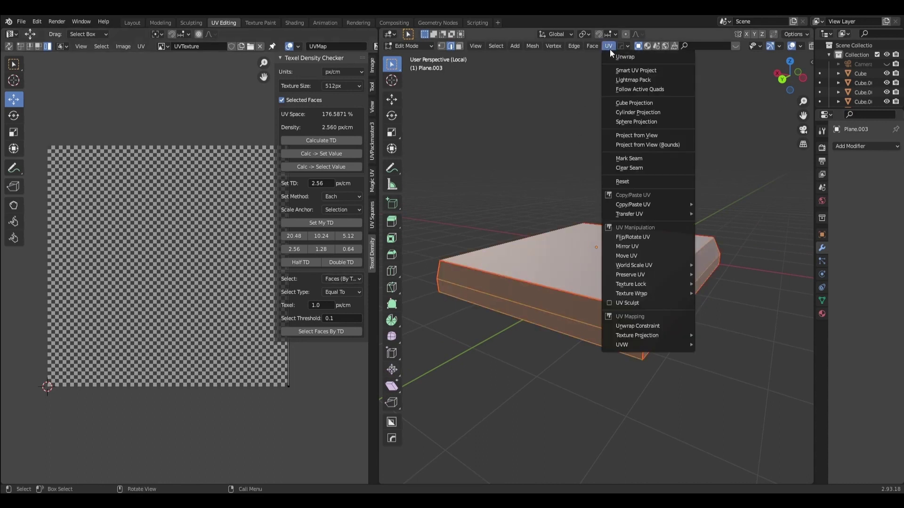
pyautogui.click(617, 58)
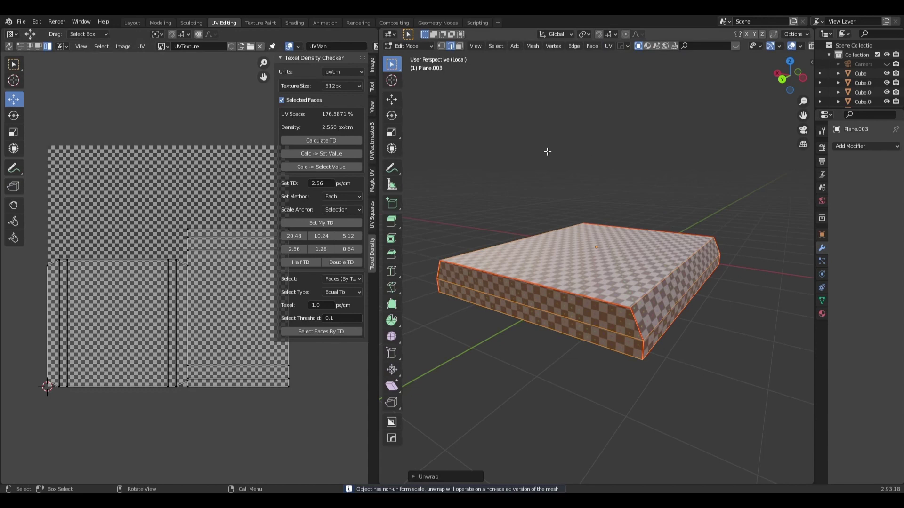
pyautogui.click(407, 46)
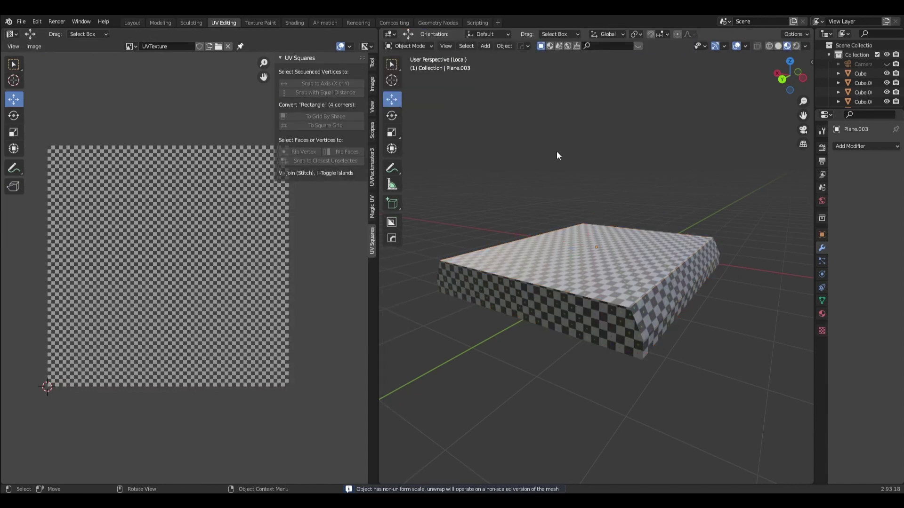
# Step: Link the base slab's checker material to planter box Plane.034, then isolate the planter
pyautogui.press('KP_Divide')
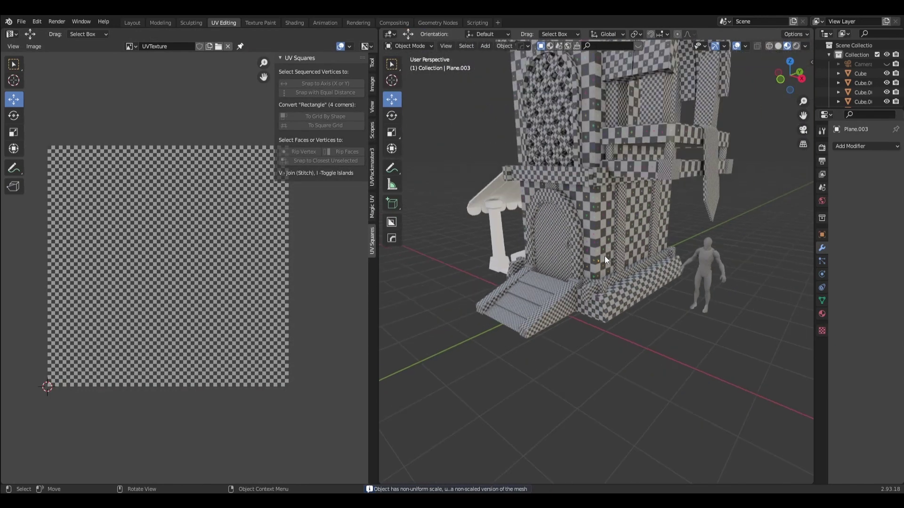
pyautogui.moveTo(506, 293)
pyautogui.mouseDown(button='middle')
pyautogui.moveTo(663, 289)
pyautogui.moveTo(598, 296)
pyautogui.moveTo(631, 305)
pyautogui.moveTo(586, 307)
pyautogui.moveTo(691, 291)
pyautogui.moveTo(660, 295)
pyautogui.mouseUp(button='middle')
pyautogui.click(561, 311)
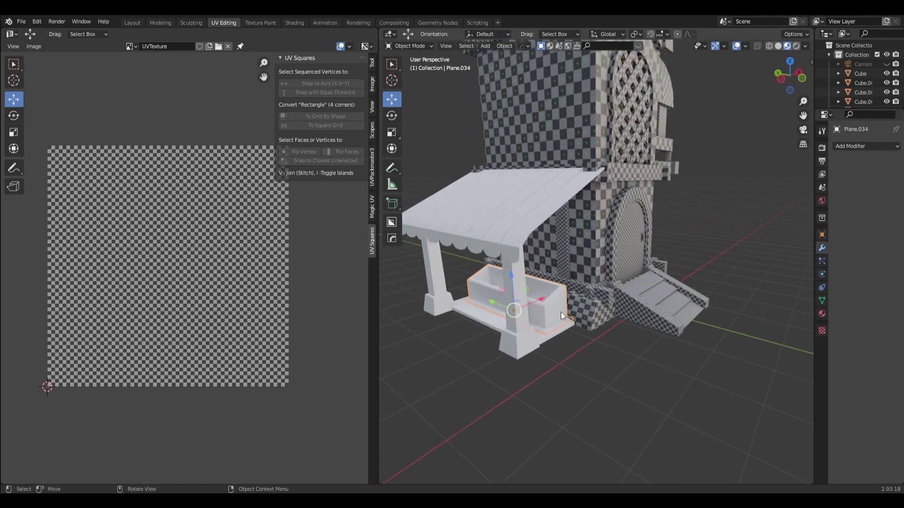
pyautogui.keyDown('shift'); pyautogui.click(579, 311); pyautogui.keyUp('shift')
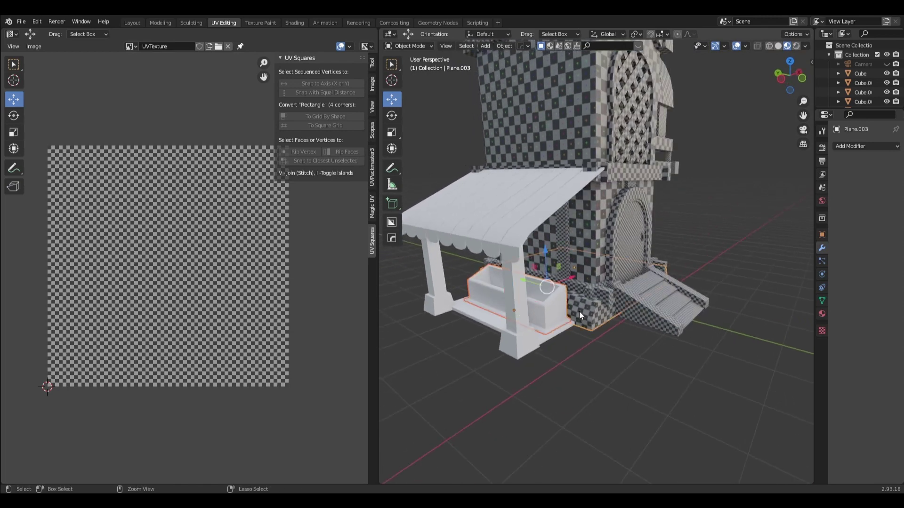
pyautogui.hotkey('ctrl', 'l')
pyautogui.click(579, 311)
pyautogui.click(592, 381)
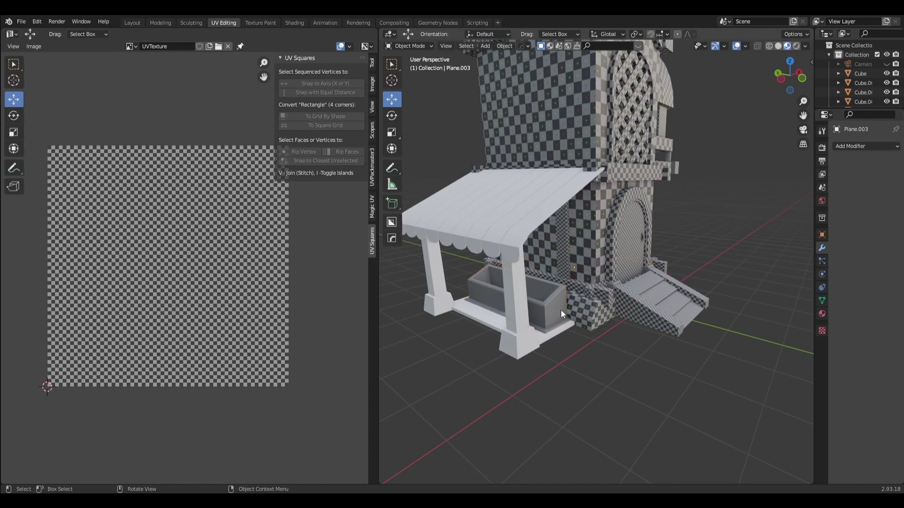
pyautogui.click(552, 299)
pyautogui.press('KP_Divide')
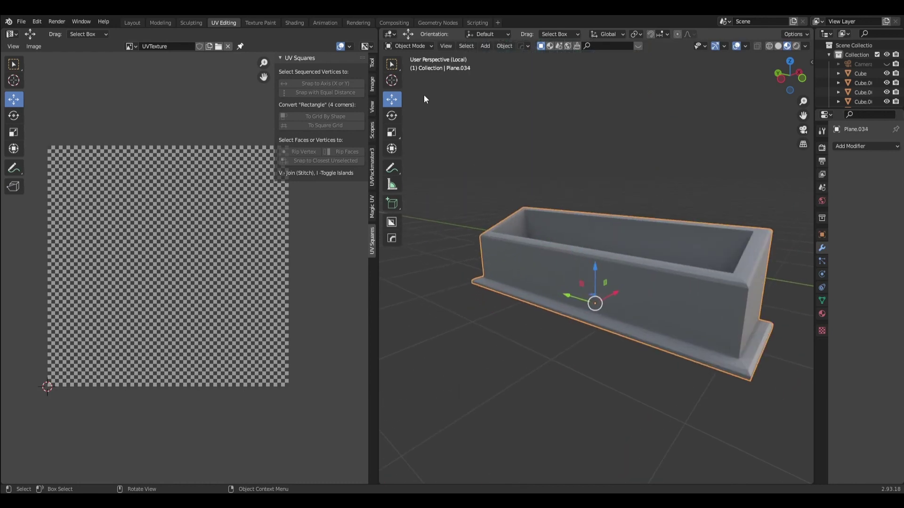
# Step: In Edit Mode, mark a seam around the planter's inner rim loop
pyautogui.click(406, 44)
pyautogui.click(415, 66)
pyautogui.moveTo(551, 298); pyautogui.dragTo(518, 303, button='middle')
pyautogui.click(522, 344)
pyautogui.moveTo(522, 343)
pyautogui.mouseDown(button='middle')
pyautogui.moveTo(520, 372)
pyautogui.moveTo(484, 363)
pyautogui.moveTo(554, 285)
pyautogui.mouseUp(button='middle')
pyautogui.moveTo(608, 211); pyautogui.dragTo(608, 212, button='middle')
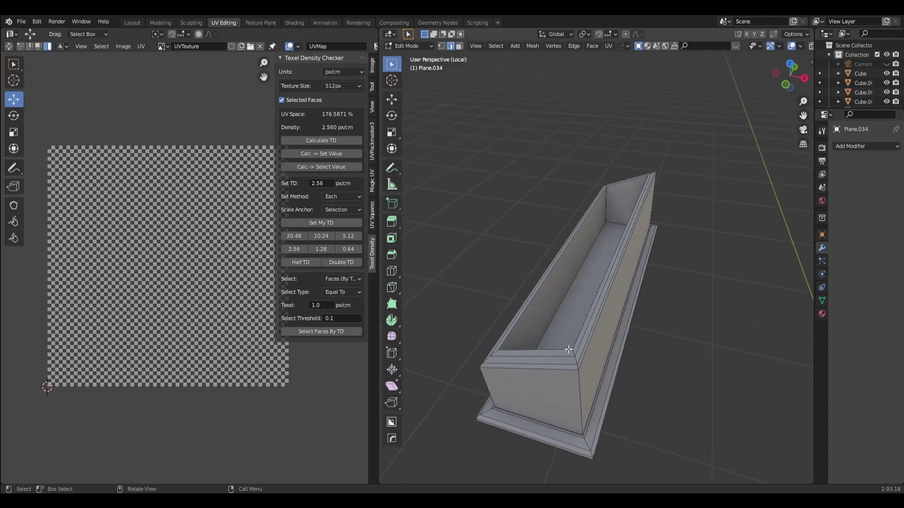
pyautogui.moveTo(596, 251); pyautogui.dragTo(604, 363, button='middle')
pyautogui.keyDown('alt'); pyautogui.click(604, 364); pyautogui.keyUp('alt')
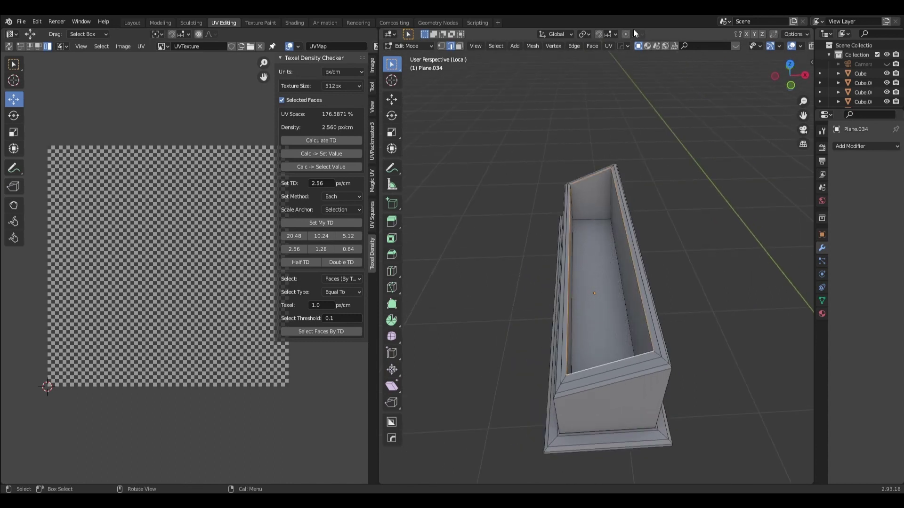
pyautogui.click(609, 46)
pyautogui.click(621, 159)
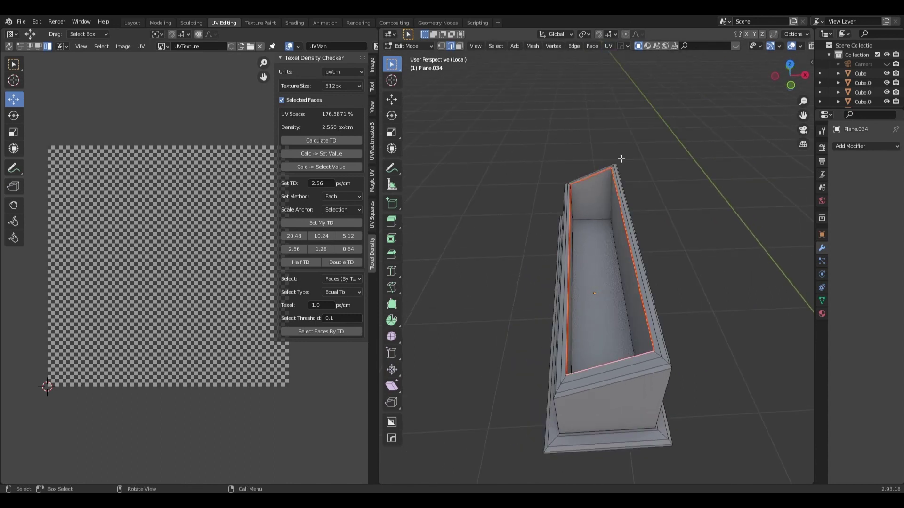
# Step: Mark a seam on the edge loop around the planter's inner floor
pyautogui.keyDown('alt'); pyautogui.click(595, 220); pyautogui.keyUp('alt')
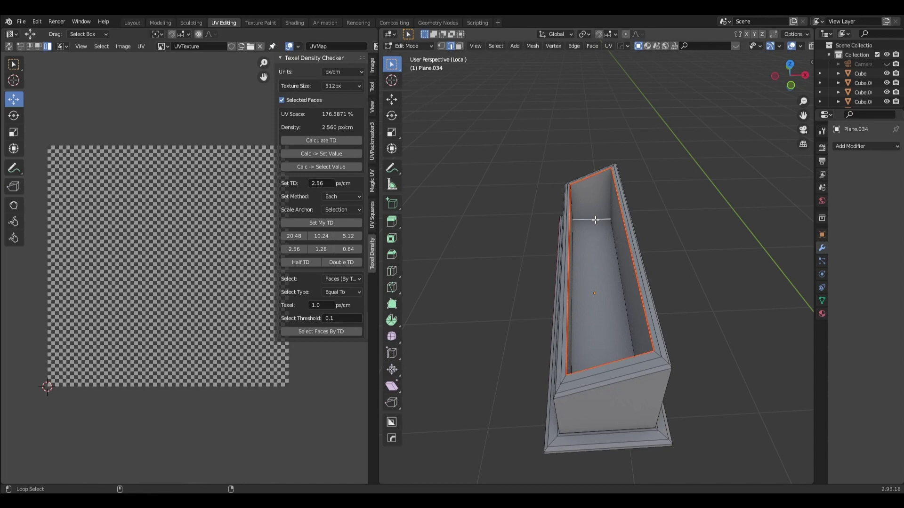
pyautogui.keyDown('alt'); pyautogui.click(608, 235); pyautogui.keyUp('alt')
pyautogui.moveTo(608, 235); pyautogui.dragTo(519, 309, button='middle')
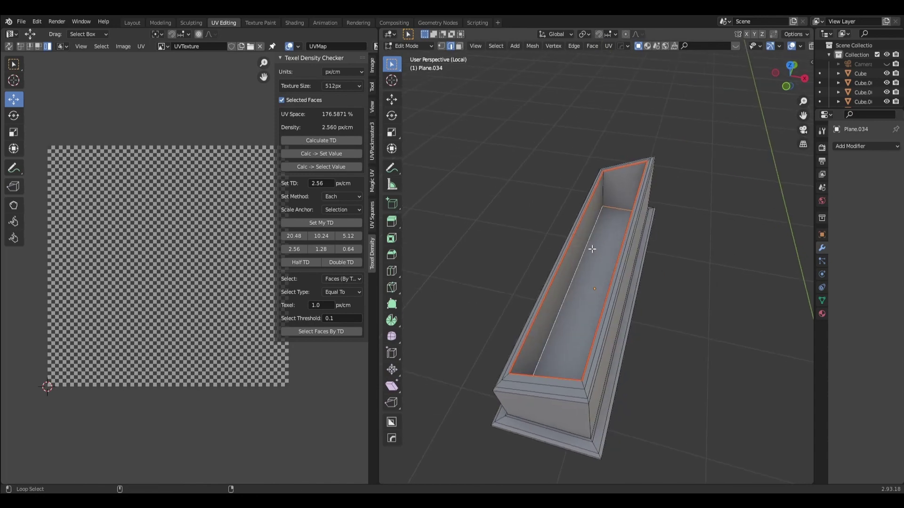
pyautogui.keyDown('alt'); pyautogui.click(532, 242); pyautogui.keyUp('alt')
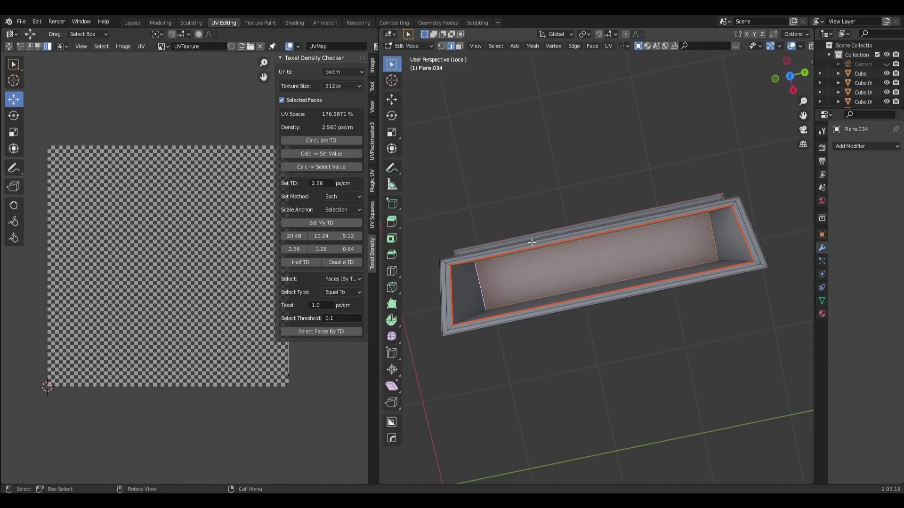
pyautogui.click(608, 45)
pyautogui.click(673, 159)
# Step: Mark a seam down one vertical inner corner edge of the box
pyautogui.moveTo(538, 157)
pyautogui.mouseDown(button='middle')
pyautogui.moveTo(495, 126)
pyautogui.moveTo(687, 188)
pyautogui.mouseUp(button='middle')
pyautogui.moveTo(569, 204)
pyautogui.mouseDown(button='middle')
pyautogui.moveTo(467, 222)
pyautogui.moveTo(615, 202)
pyautogui.moveTo(523, 180)
pyautogui.moveTo(604, 192)
pyautogui.mouseUp(button='middle')
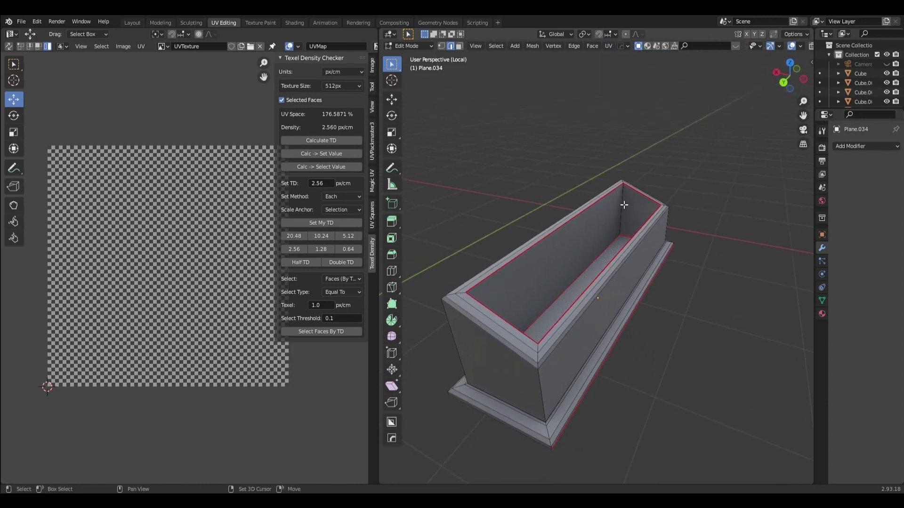
pyautogui.moveTo(574, 238); pyautogui.dragTo(479, 226, button='middle')
pyautogui.keyDown('shift'); pyautogui.click(510, 217); pyautogui.keyUp('shift')
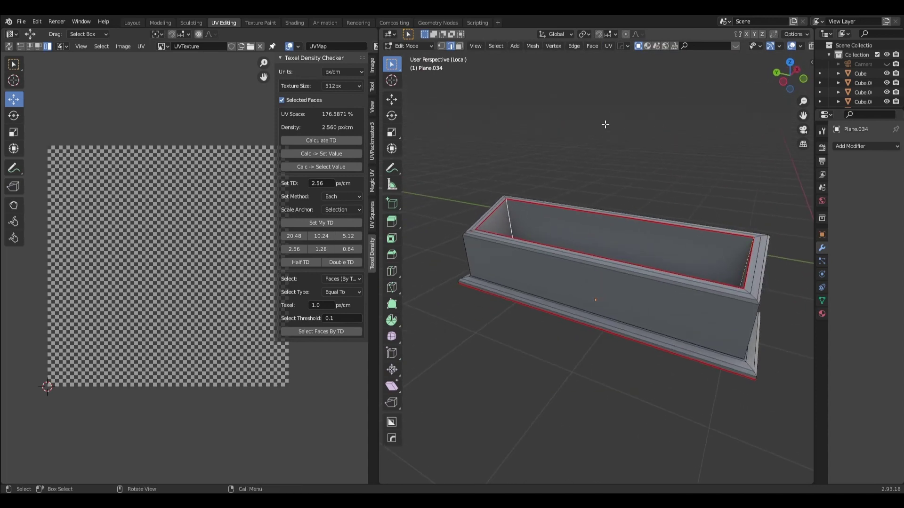
pyautogui.click(612, 49)
pyautogui.click(632, 154)
# Step: Mark the currently selected lower base edges as seams
pyautogui.moveTo(612, 126)
pyautogui.mouseDown(button='middle')
pyautogui.moveTo(624, 153)
pyautogui.moveTo(668, 117)
pyautogui.mouseUp(button='middle')
pyautogui.moveTo(565, 185); pyautogui.dragTo(454, 258, button='middle')
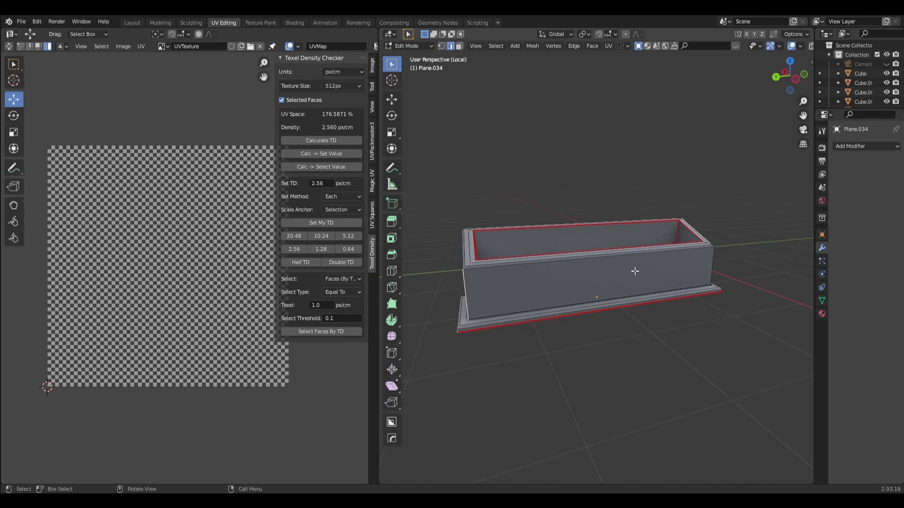
pyautogui.moveTo(636, 268)
pyautogui.mouseDown(button='middle')
pyautogui.moveTo(621, 305)
pyautogui.moveTo(575, 294)
pyautogui.moveTo(676, 295)
pyautogui.moveTo(716, 243)
pyautogui.mouseUp(button='middle')
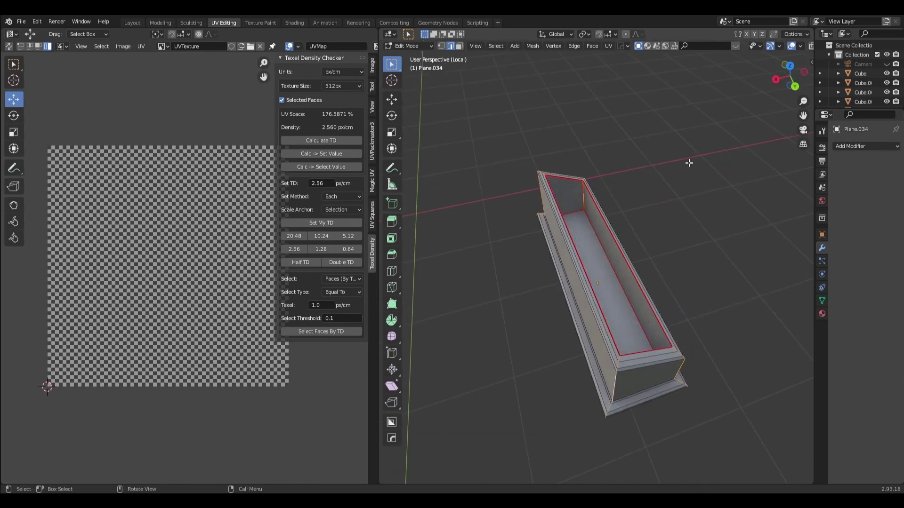
pyautogui.click(608, 46)
pyautogui.click(632, 156)
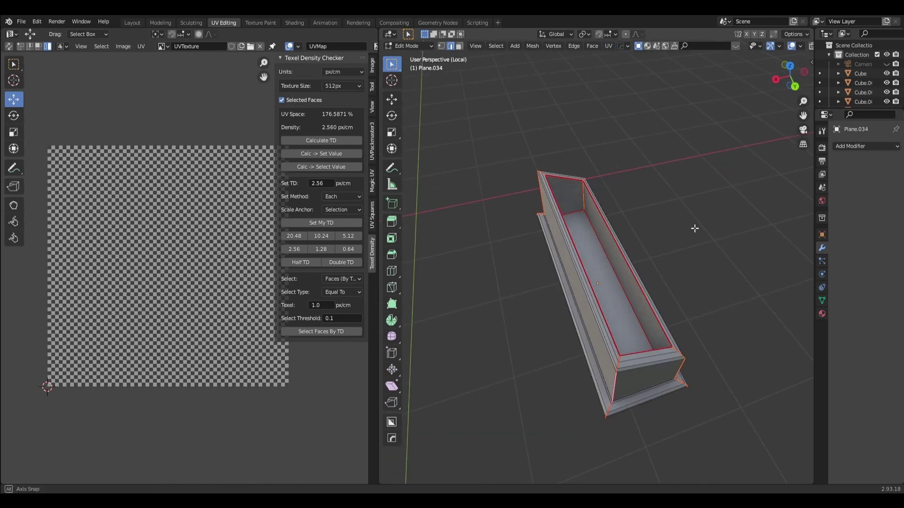
pyautogui.moveTo(694, 228); pyautogui.dragTo(723, 121, button='middle')
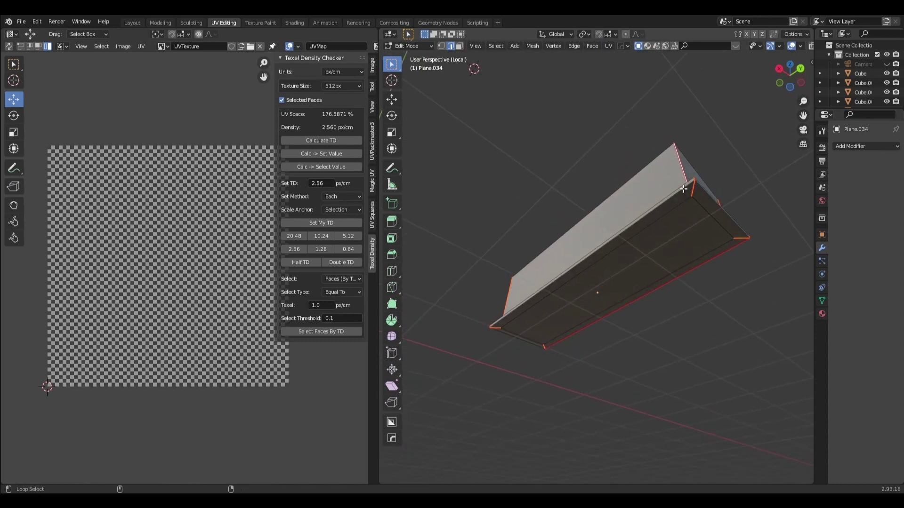
# Step: Mark a seam around the planter's bottom outer edge loop, then apply another UV option to a bottom edge
pyautogui.keyDown('alt'); pyautogui.click(682, 144); pyautogui.keyUp('alt')
pyautogui.click(608, 46)
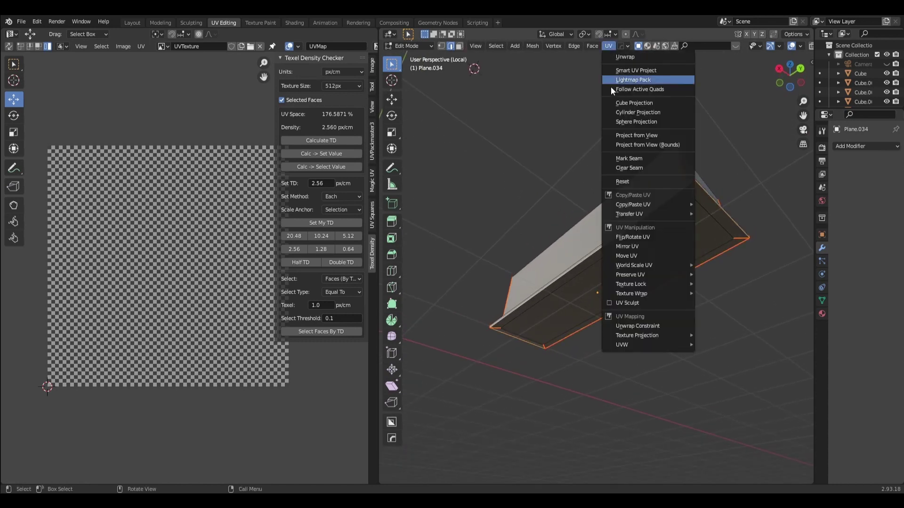
pyautogui.click(623, 157)
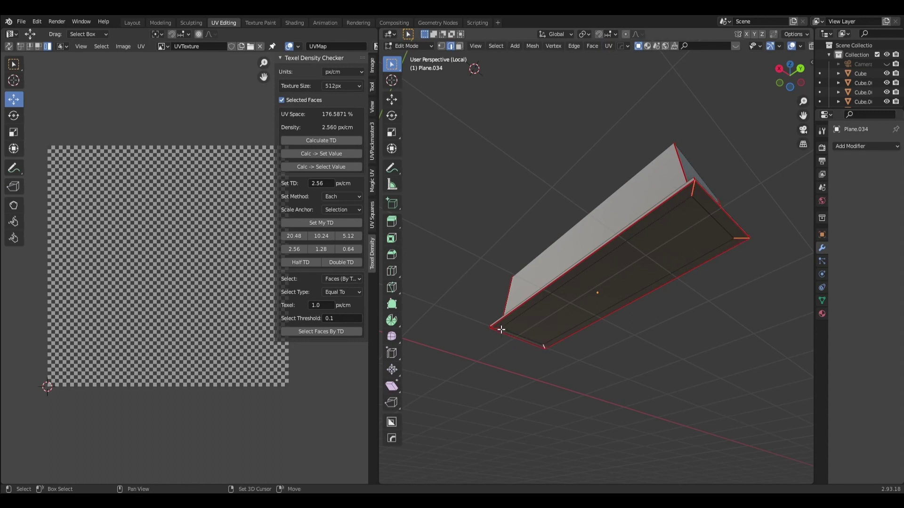
pyautogui.keyDown('shift'); pyautogui.click(501, 329); pyautogui.keyUp('shift')
pyautogui.click(609, 46)
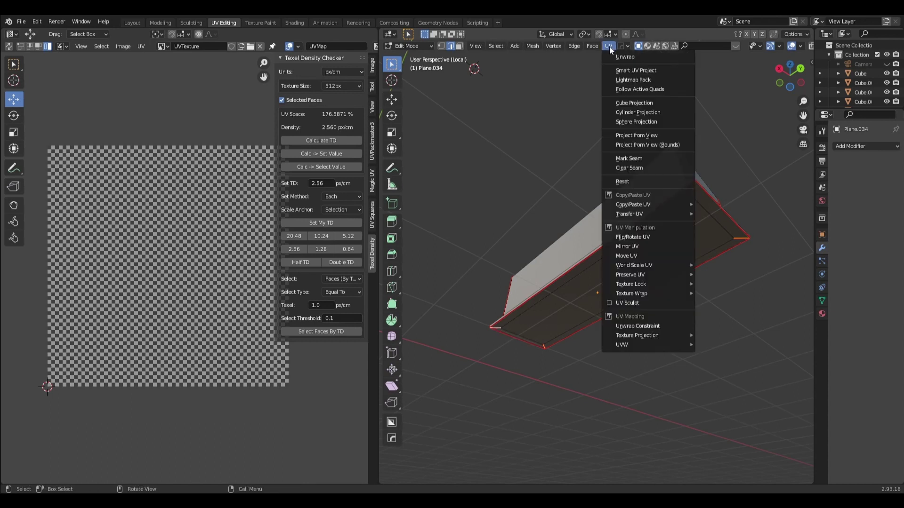
pyautogui.click(635, 167)
# Step: Unwrap the planter onto the checker texture and return to Object Mode
pyautogui.moveTo(538, 169)
pyautogui.mouseDown(button='middle')
pyautogui.moveTo(573, 119)
pyautogui.moveTo(599, 233)
pyautogui.moveTo(699, 178)
pyautogui.mouseUp(button='middle')
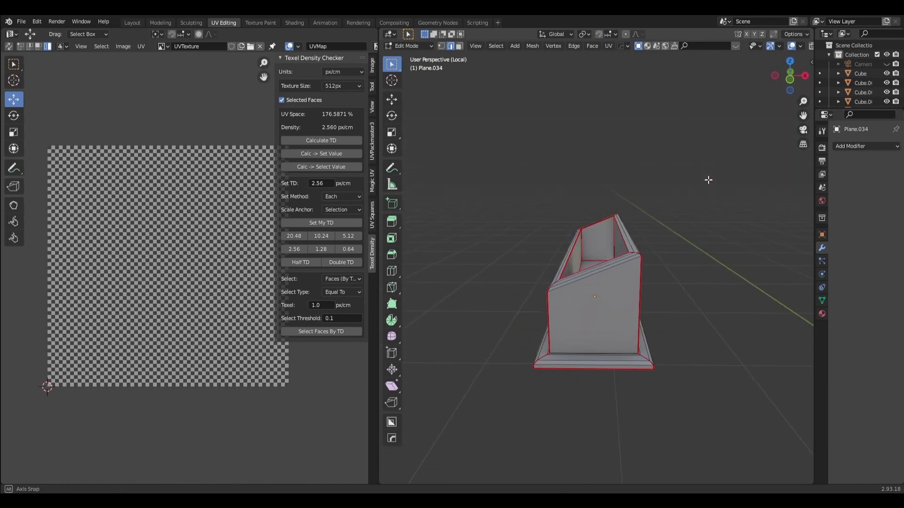
pyautogui.click(608, 46)
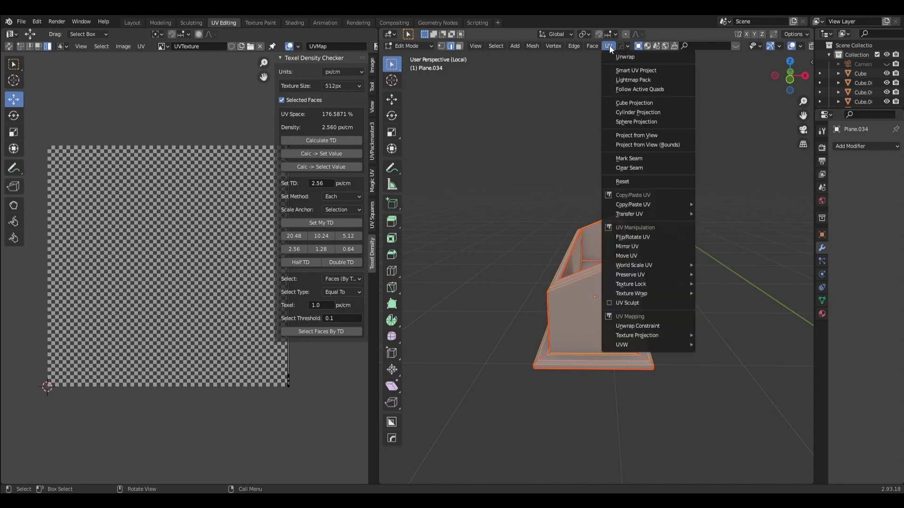
pyautogui.click(620, 54)
pyautogui.moveTo(692, 231)
pyautogui.mouseDown(button='middle')
pyautogui.moveTo(771, 270)
pyautogui.moveTo(783, 250)
pyautogui.moveTo(758, 252)
pyautogui.moveTo(776, 266)
pyautogui.moveTo(767, 264)
pyautogui.mouseUp(button='middle')
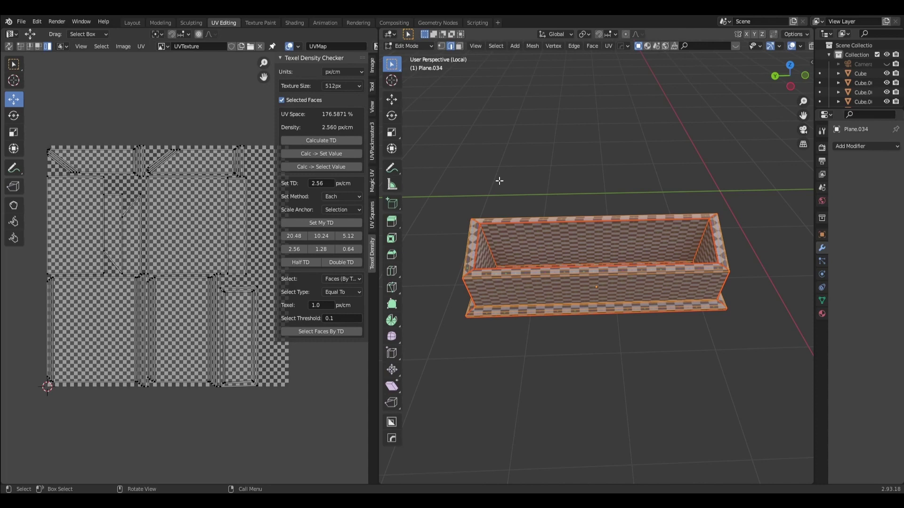
pyautogui.click(408, 45)
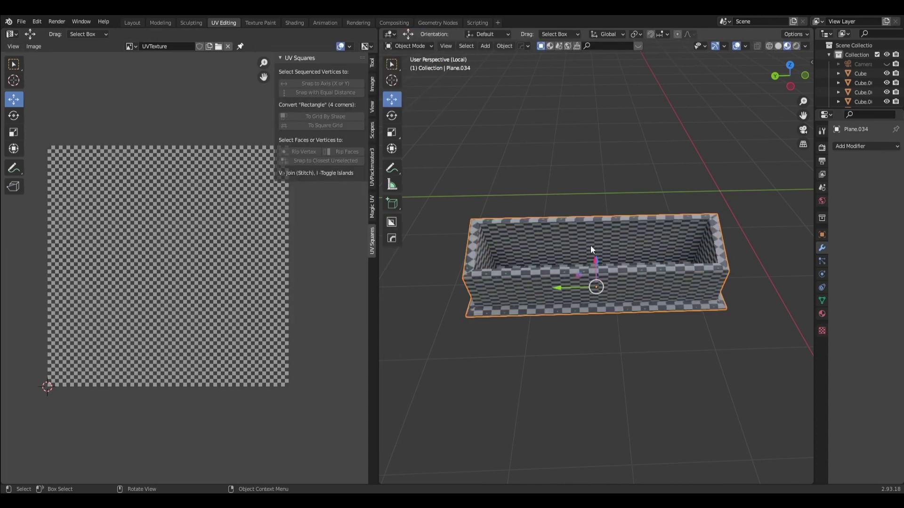
# Step: Re-isolate the planter to inspect it, then return to the full house scene
pyautogui.moveTo(611, 364); pyautogui.dragTo(569, 298, button='middle')
pyautogui.press('KP_Divide')
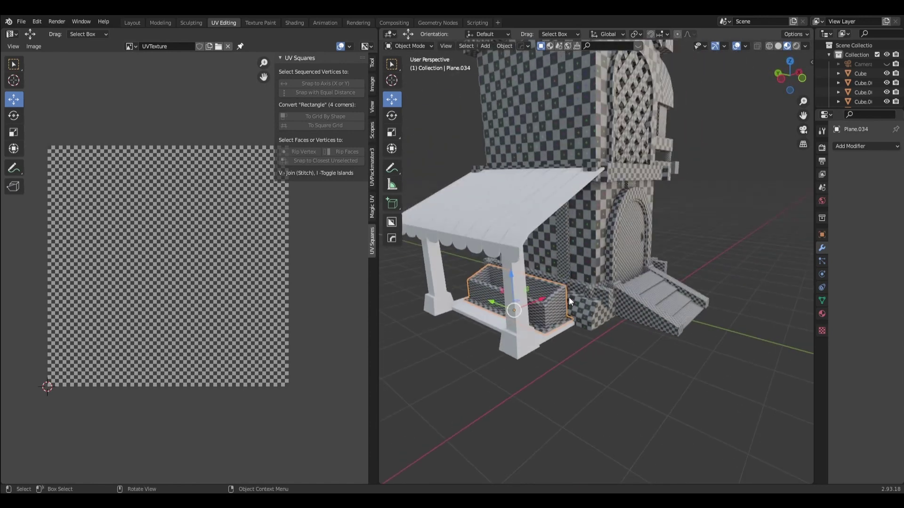
pyautogui.press('KP_Divide')
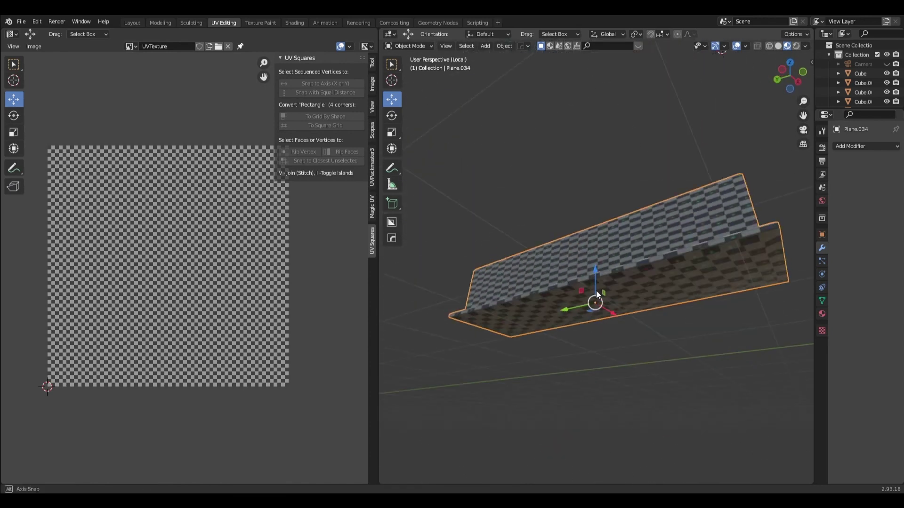
pyautogui.moveTo(596, 290)
pyautogui.mouseDown(button='middle')
pyautogui.moveTo(606, 236)
pyautogui.moveTo(637, 273)
pyautogui.moveTo(648, 304)
pyautogui.moveTo(617, 340)
pyautogui.moveTo(569, 341)
pyautogui.moveTo(485, 317)
pyautogui.moveTo(638, 335)
pyautogui.mouseUp(button='middle')
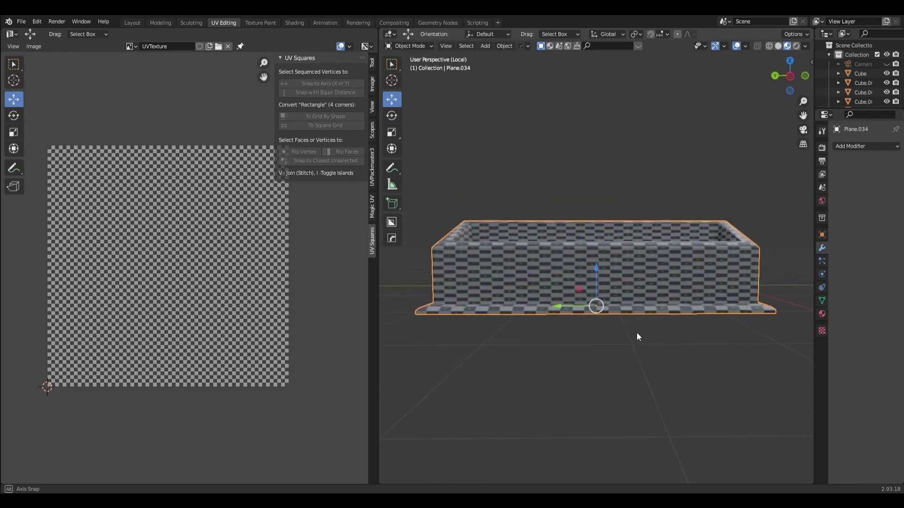
pyautogui.press('KP_Divide')
pyautogui.scroll(-2, 614, 344)
pyautogui.scroll(5, 478, 344)
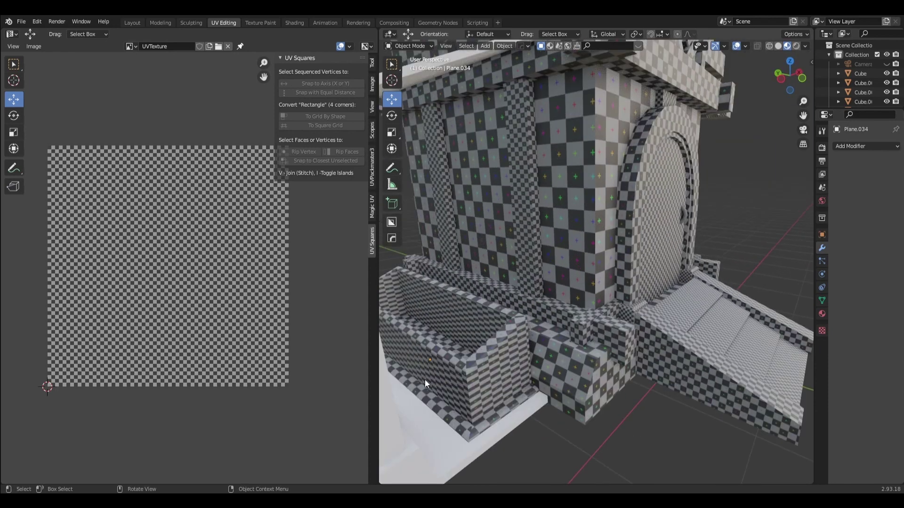
pyautogui.scroll(-2, 425, 380)
# Step: Link the planter's checker material to slab Plane.031, then isolate the slab in Local view
pyautogui.click(397, 350)
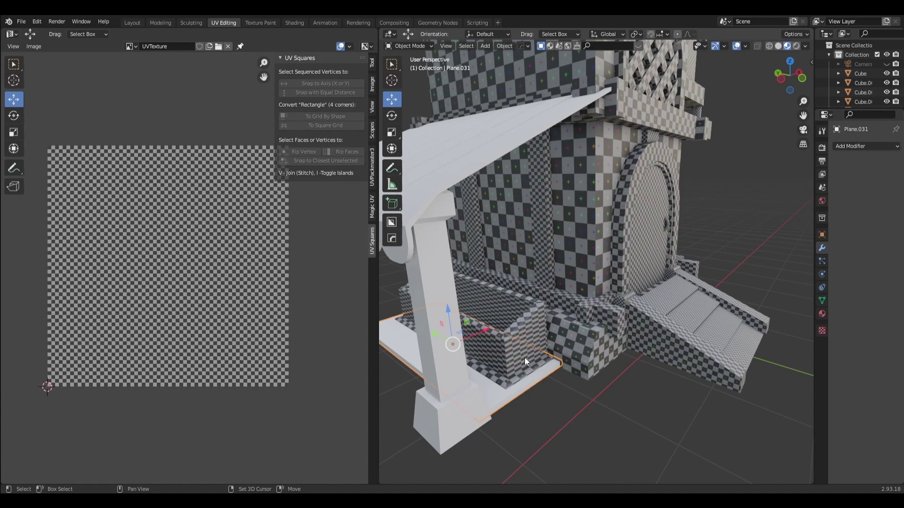
pyautogui.keyDown('shift'); pyautogui.click(533, 329); pyautogui.keyUp('shift')
pyautogui.hotkey('ctrl', 'l')
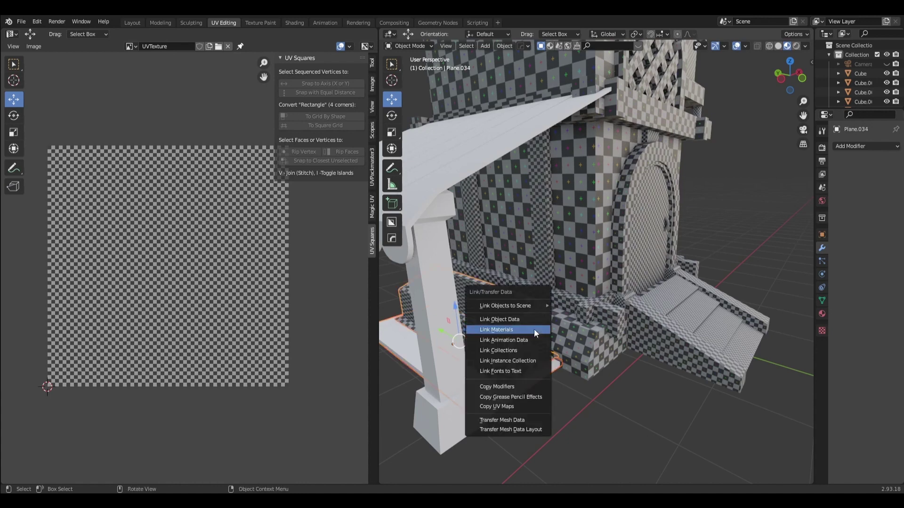
pyautogui.click(533, 329)
pyautogui.click(502, 401)
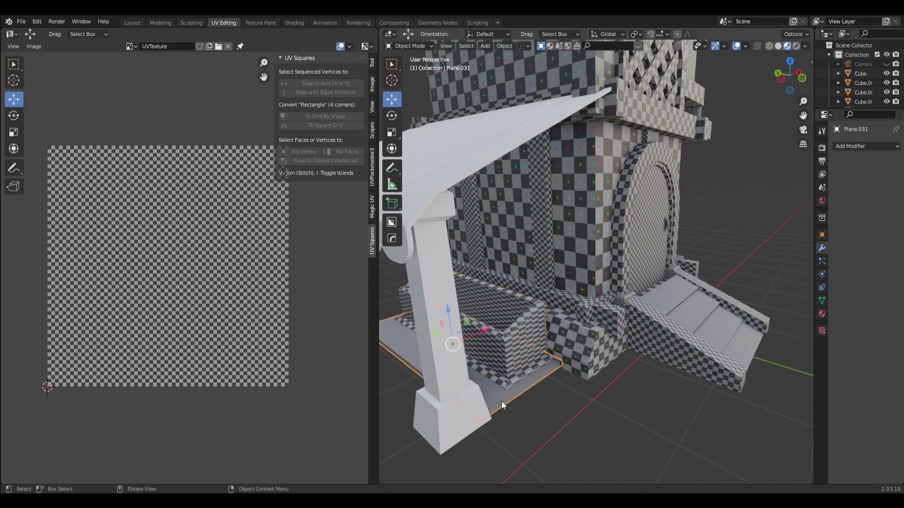
pyautogui.press('KP_Divide')
pyautogui.moveTo(501, 401); pyautogui.dragTo(666, 377, button='middle')
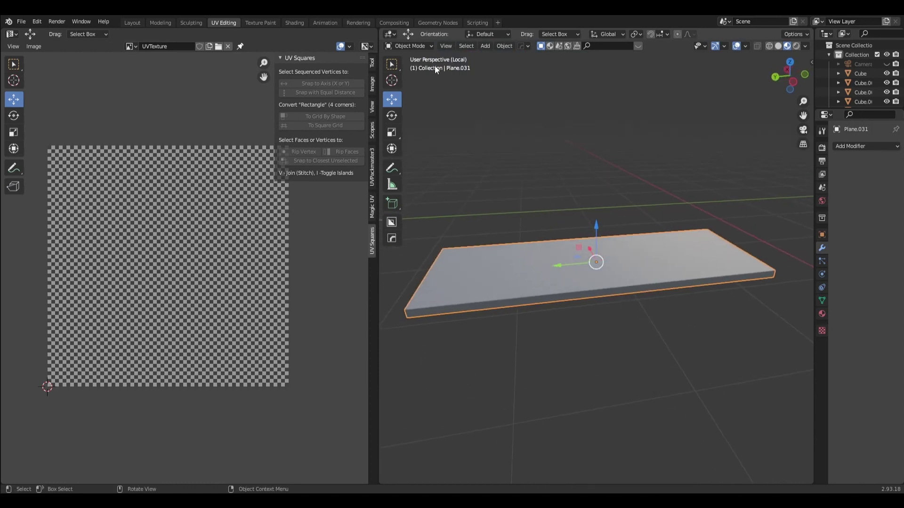
# Step: In Edit Mode, mark seams around the border of the slab's bottom face
pyautogui.click(416, 45)
pyautogui.moveTo(528, 258)
pyautogui.mouseDown(button='middle')
pyautogui.moveTo(554, 328)
pyautogui.moveTo(545, 349)
pyautogui.moveTo(586, 308)
pyautogui.moveTo(657, 311)
pyautogui.mouseUp(button='middle')
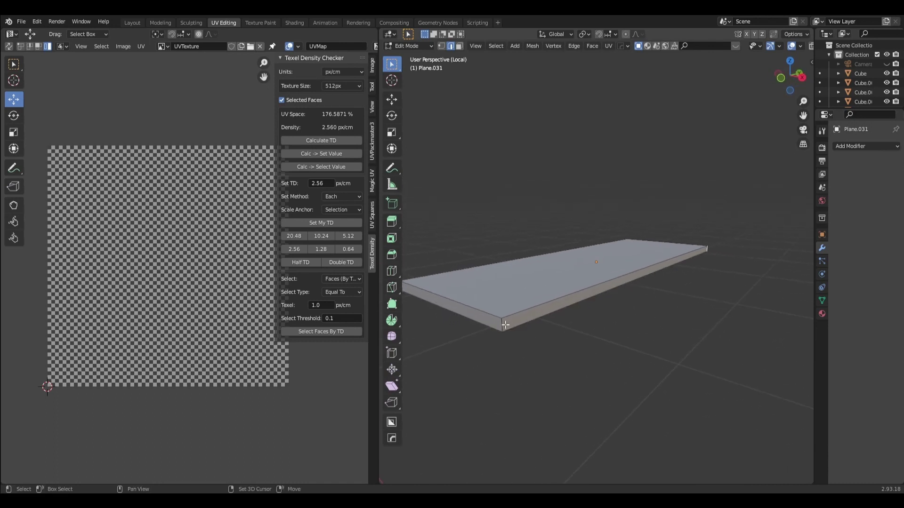
pyautogui.moveTo(448, 336); pyautogui.dragTo(548, 332, button='middle')
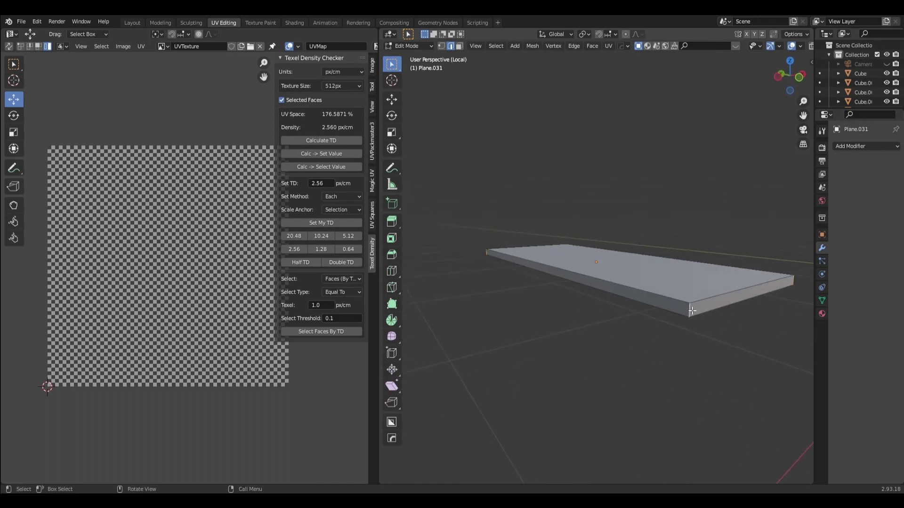
pyautogui.moveTo(692, 311)
pyautogui.mouseDown(button='middle')
pyautogui.moveTo(666, 380)
pyautogui.moveTo(682, 310)
pyautogui.mouseUp(button='middle')
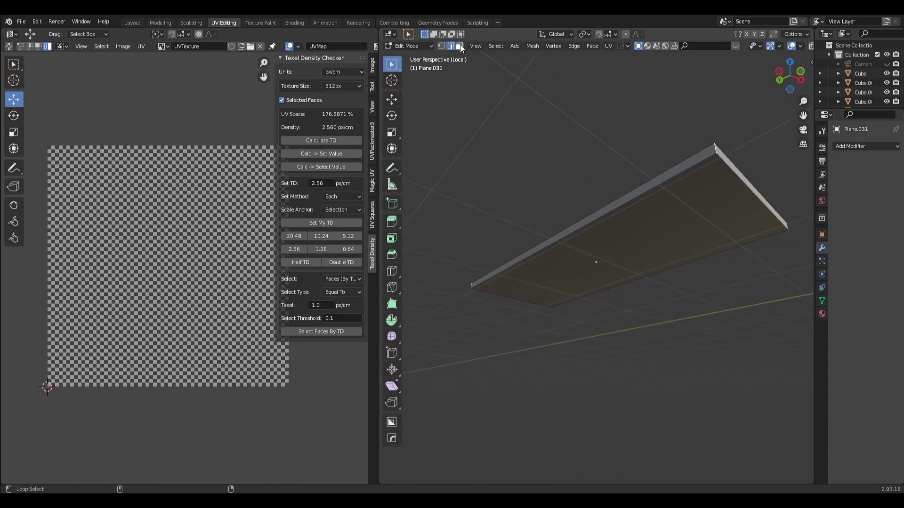
pyautogui.keyDown('alt'); pyautogui.click(680, 206); pyautogui.keyUp('alt')
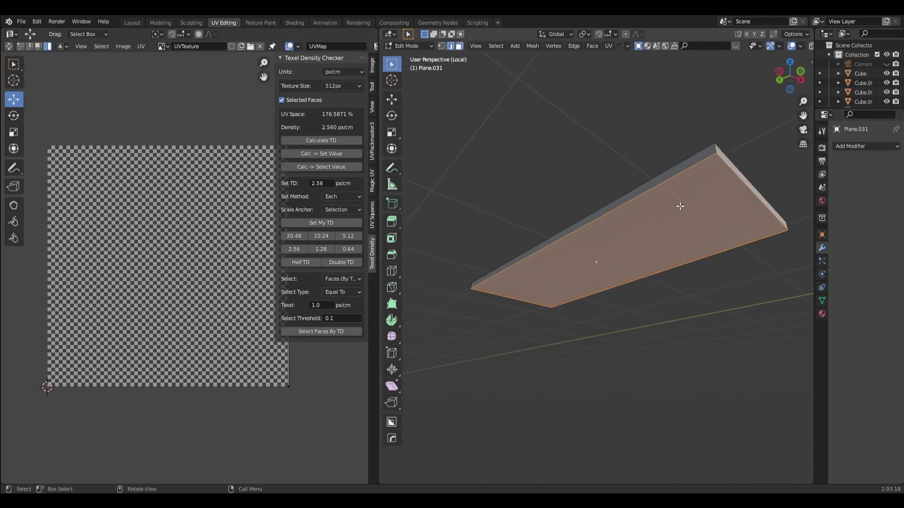
pyautogui.click(608, 46)
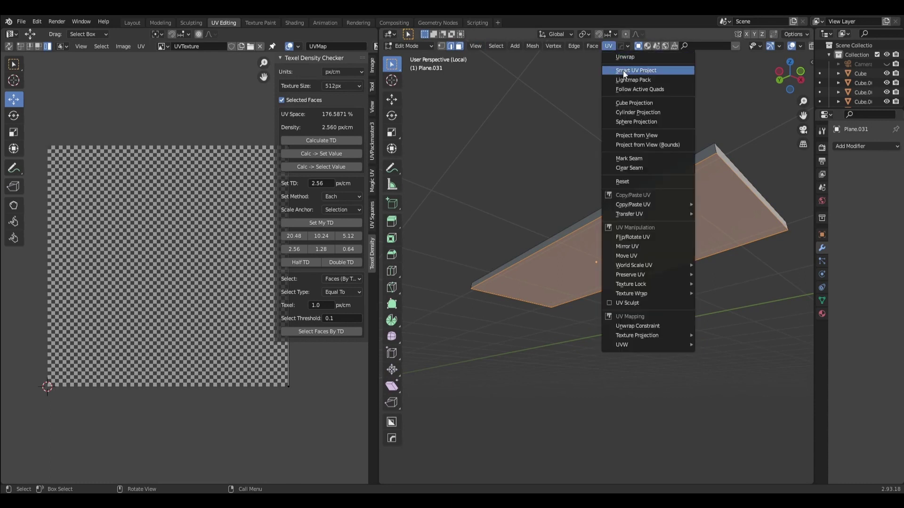
pyautogui.click(622, 159)
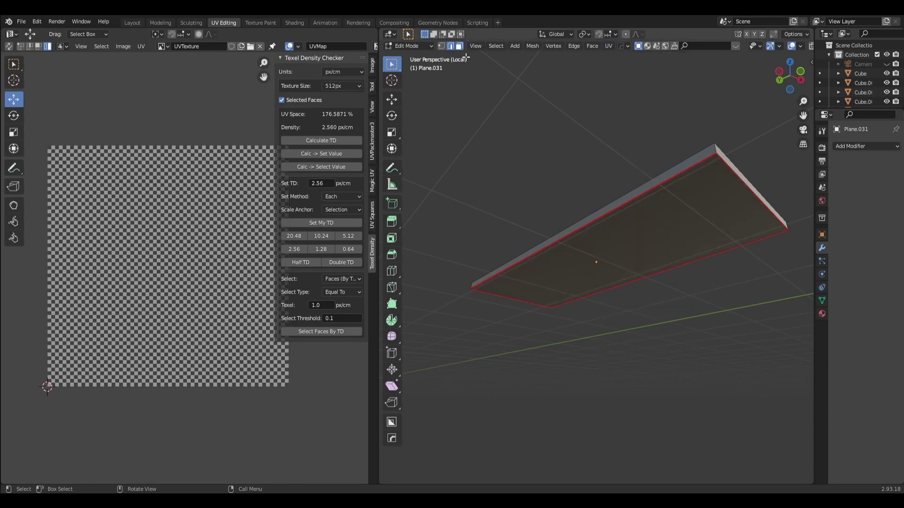
# Step: Orbit over the slab to check the new seams and apply another UV menu option
pyautogui.moveTo(588, 135); pyautogui.dragTo(475, 58, button='middle')
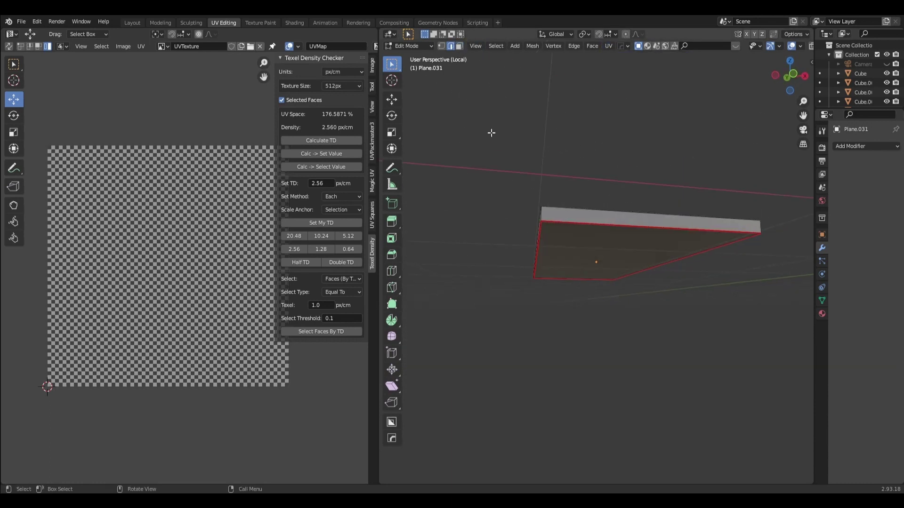
pyautogui.moveTo(491, 132); pyautogui.dragTo(552, 211, button='middle')
pyautogui.moveTo(709, 316); pyautogui.dragTo(622, 310, button='middle')
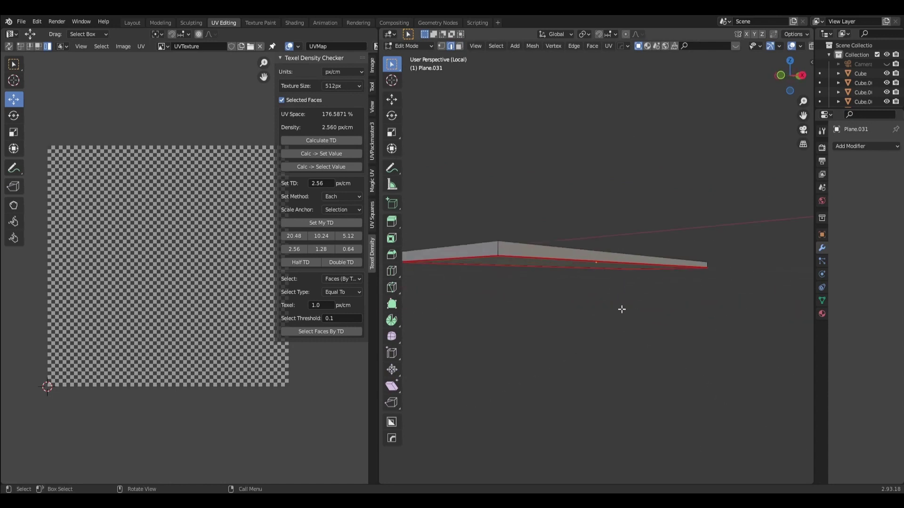
pyautogui.moveTo(718, 307); pyautogui.dragTo(601, 317, button='middle')
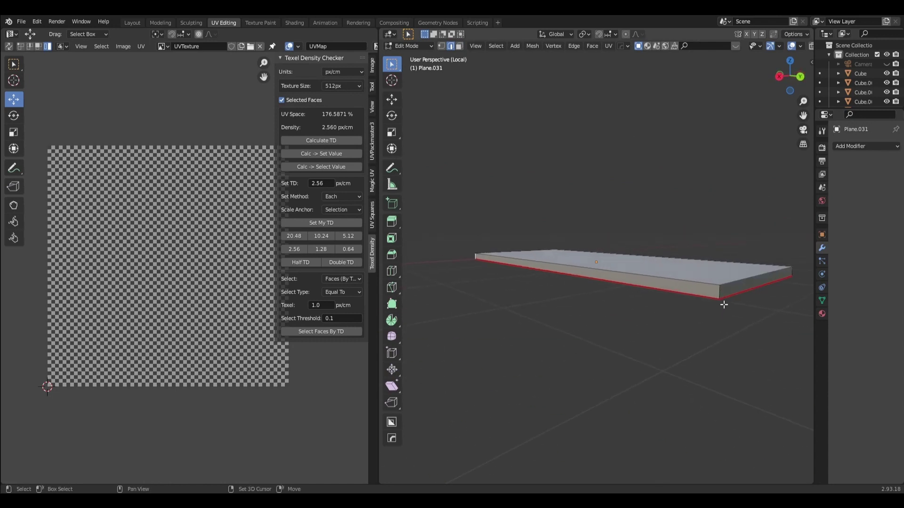
pyautogui.moveTo(761, 332)
pyautogui.mouseDown(button='middle')
pyautogui.moveTo(656, 343)
pyautogui.moveTo(638, 324)
pyautogui.mouseUp(button='middle')
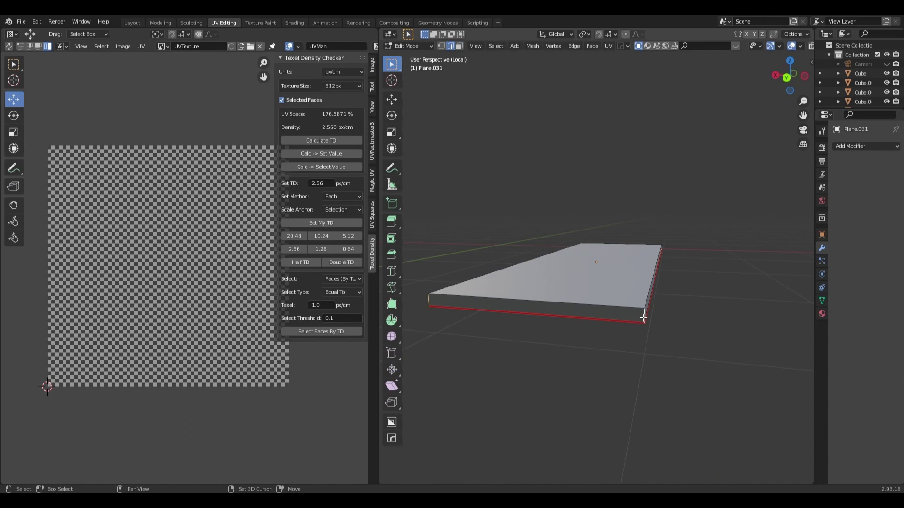
pyautogui.click(610, 45)
pyautogui.click(635, 164)
# Step: Unwrap the whole slab, leave Local view and return to Object Mode
pyautogui.press('a')
pyautogui.click(610, 46)
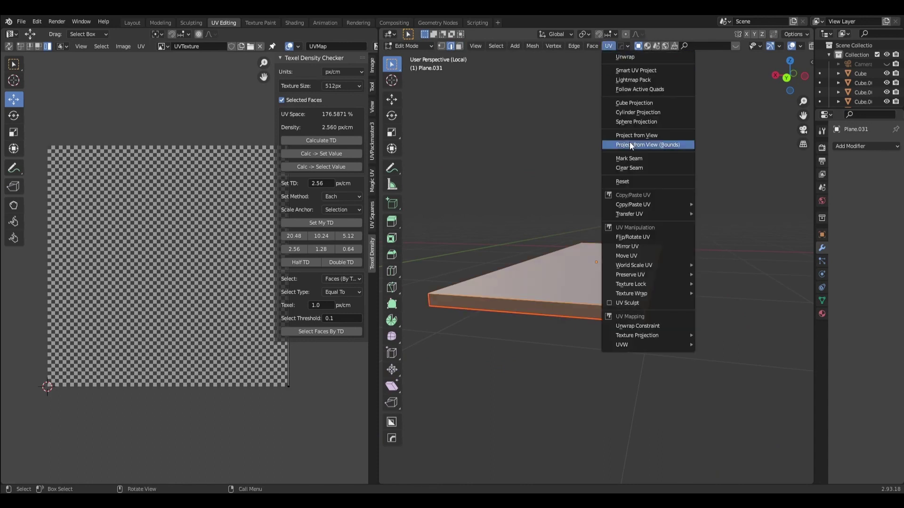
pyautogui.click(631, 57)
pyautogui.click(664, 194)
pyautogui.moveTo(642, 199)
pyautogui.mouseDown(button='middle')
pyautogui.moveTo(709, 210)
pyautogui.moveTo(783, 202)
pyautogui.moveTo(667, 207)
pyautogui.mouseUp(button='middle')
pyautogui.press('KP_Divide')
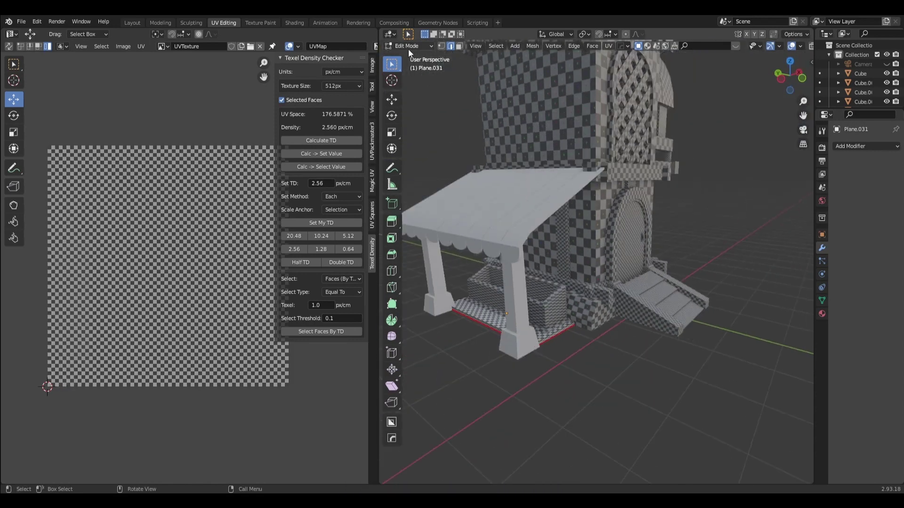
pyautogui.click(408, 46)
# Step: Link the planter's checker material onto both pillars with Ctrl+L > Link Materials
pyautogui.click(512, 349)
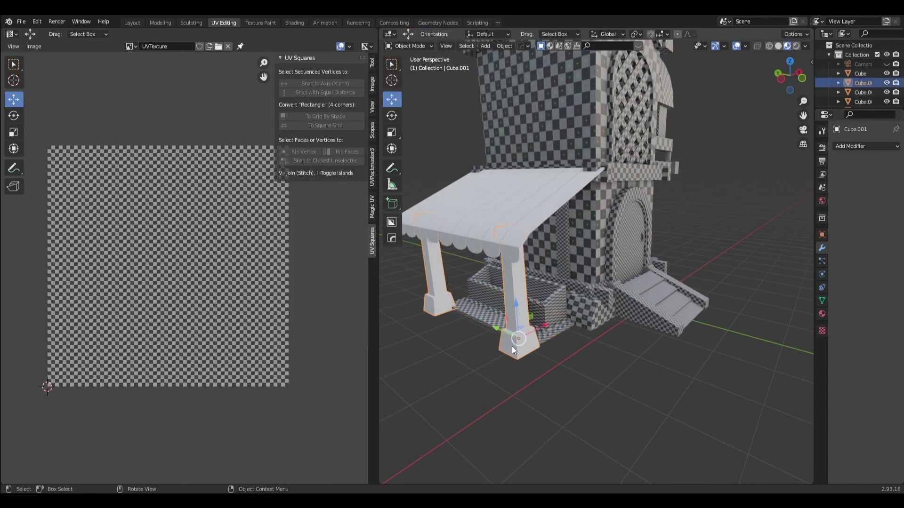
pyautogui.keyDown('shift'); pyautogui.click(552, 309); pyautogui.keyUp('shift')
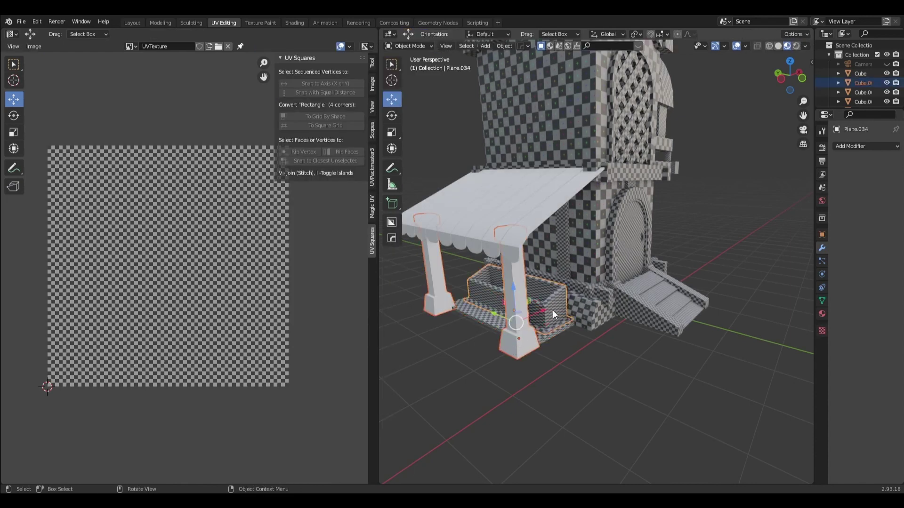
pyautogui.hotkey('ctrl', 'l')
pyautogui.click(553, 310)
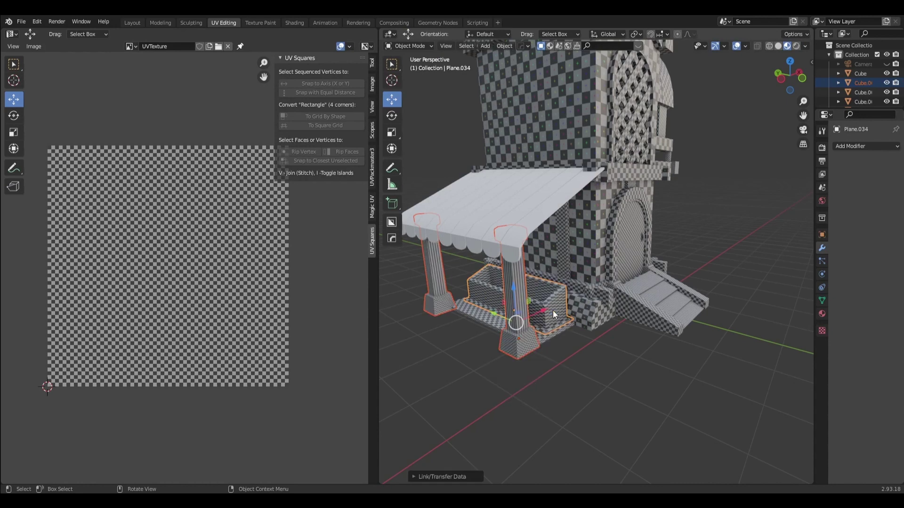
# Step: Isolate the pillars in Local view and put Cube.001 into Edit Mode
pyautogui.click(526, 356)
pyautogui.press('KP_Divide')
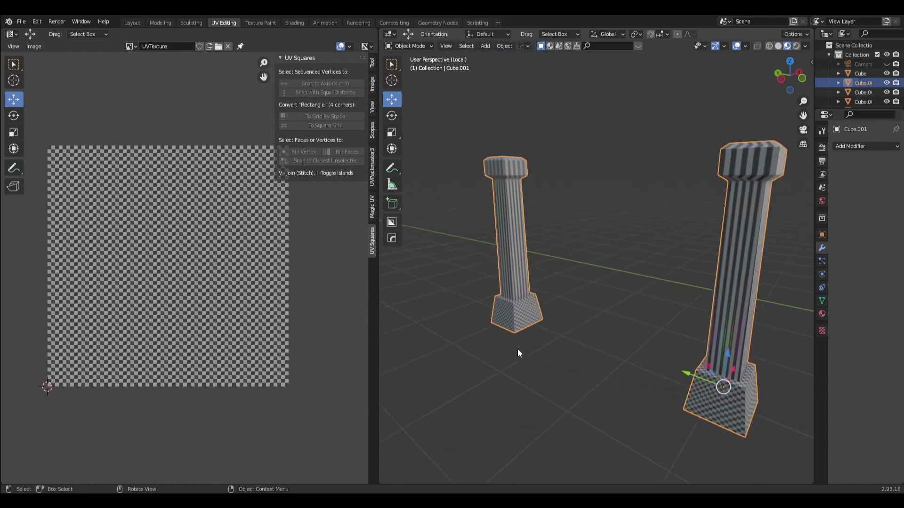
pyautogui.moveTo(656, 299)
pyautogui.mouseDown(button='middle')
pyautogui.moveTo(627, 332)
pyautogui.moveTo(609, 329)
pyautogui.moveTo(634, 301)
pyautogui.mouseUp(button='middle')
pyautogui.click(415, 43)
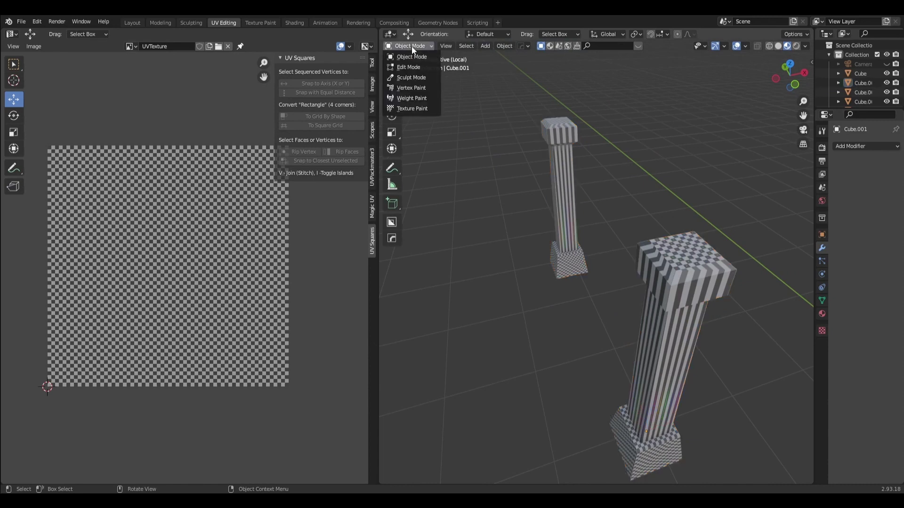
pyautogui.click(669, 256)
pyautogui.click(414, 46)
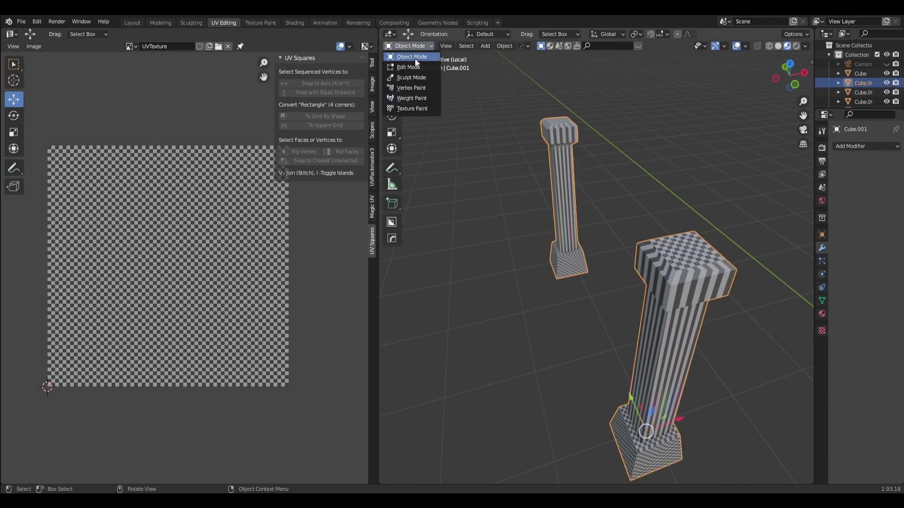
pyautogui.click(415, 46)
pyautogui.click(412, 66)
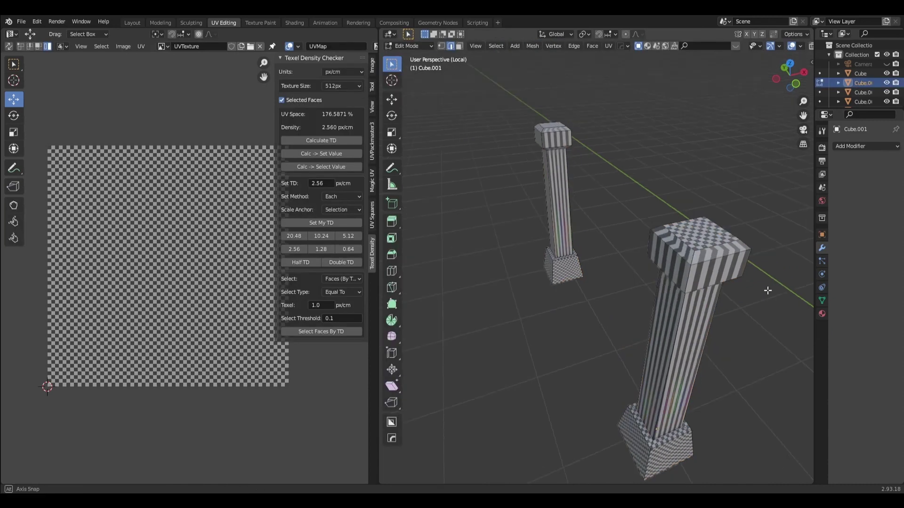
pyautogui.moveTo(767, 286)
pyautogui.mouseDown(button='middle')
pyautogui.moveTo(779, 246)
pyautogui.moveTo(698, 262)
pyautogui.moveTo(671, 209)
pyautogui.mouseUp(button='middle')
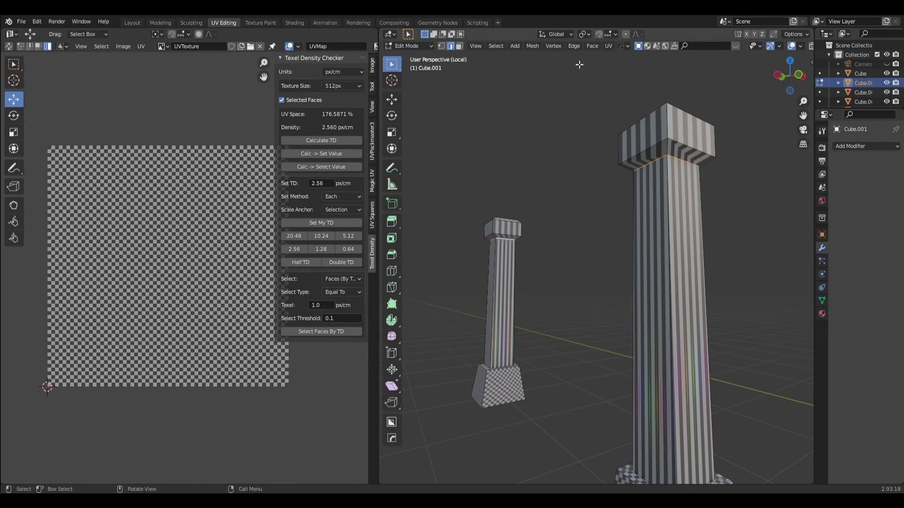
# Step: Mark the selected pillar edges as seams and orbit to check them
pyautogui.click(610, 46)
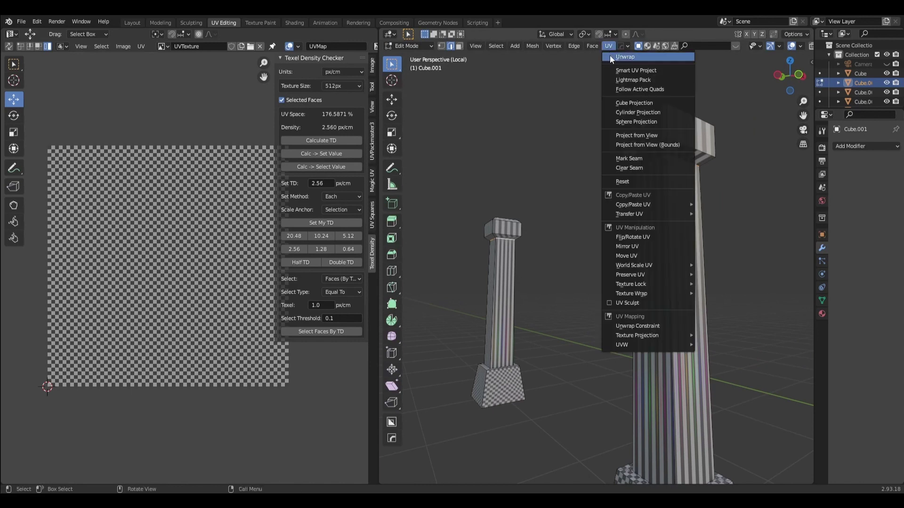
pyautogui.click(626, 158)
pyautogui.moveTo(577, 154); pyautogui.dragTo(653, 234, button='middle')
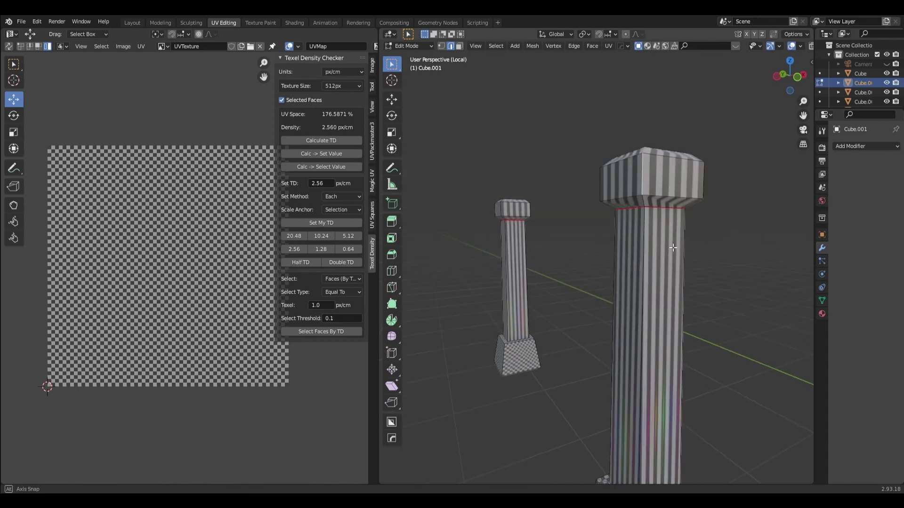
pyautogui.moveTo(646, 250); pyautogui.dragTo(656, 140, button='middle')
pyautogui.moveTo(656, 94); pyautogui.dragTo(628, 190, button='middle')
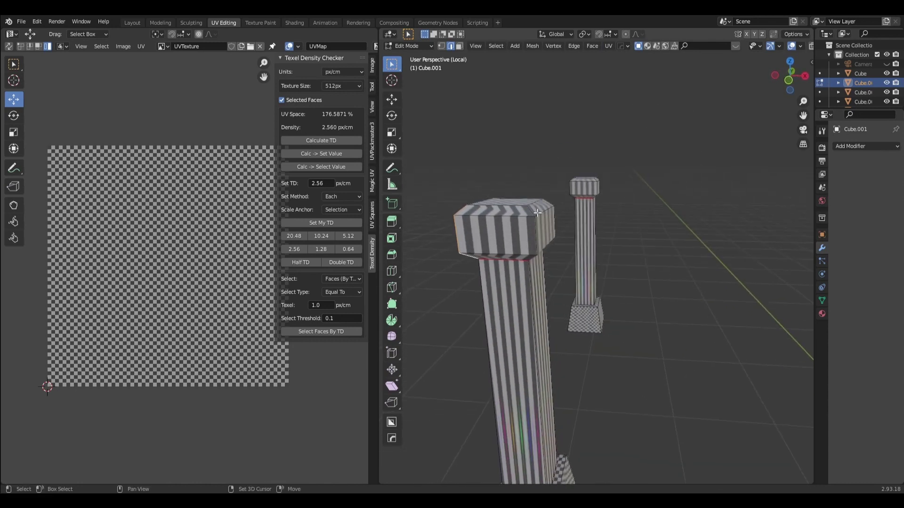
pyautogui.moveTo(533, 254); pyautogui.dragTo(546, 225, button='middle')
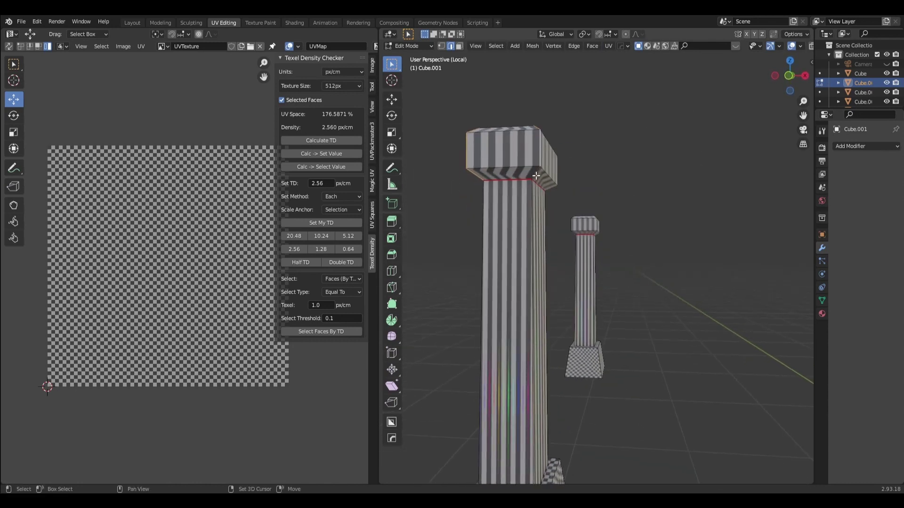
pyautogui.moveTo(551, 189)
pyautogui.mouseDown(button='middle')
pyautogui.moveTo(464, 210)
pyautogui.moveTo(510, 235)
pyautogui.moveTo(498, 230)
pyautogui.moveTo(502, 221)
pyautogui.moveTo(424, 254)
pyautogui.mouseUp(button='middle')
pyautogui.scroll(3, 671, 162)
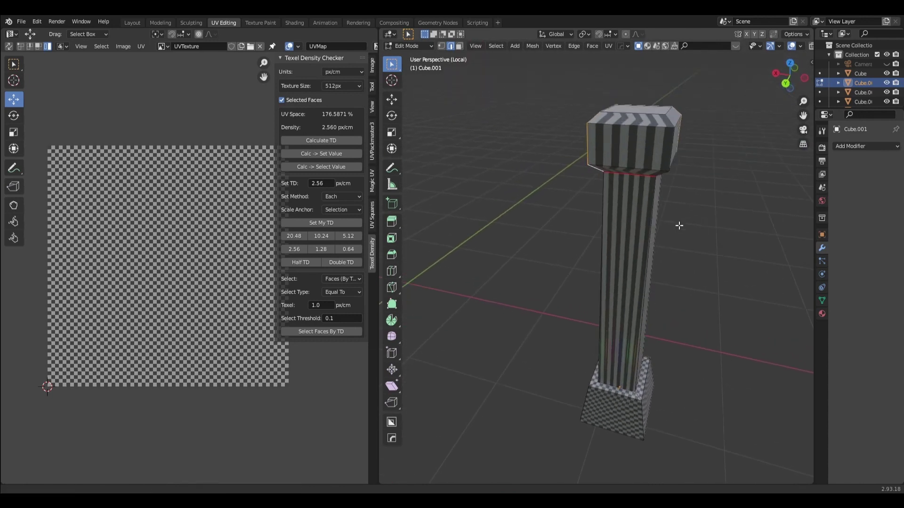
pyautogui.moveTo(671, 162)
pyautogui.keyDown('shift'); pyautogui.mouseDown(button='middle')
pyautogui.moveTo(516, 213)
pyautogui.moveTo(549, 210)
pyautogui.mouseUp(button='middle'); pyautogui.keyUp('shift')
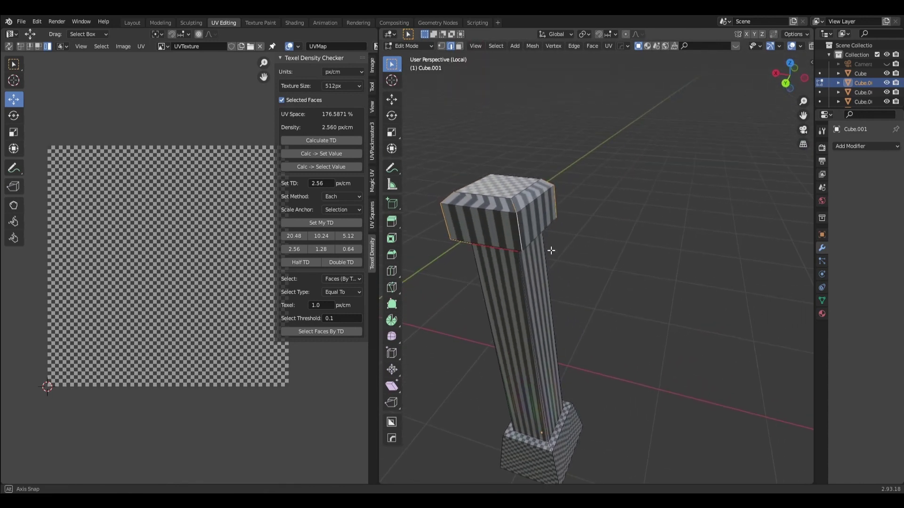
# Step: Mark the outline edges of the pillar cap as seams
pyautogui.keyDown('shift'); pyautogui.click(524, 286); pyautogui.keyUp('shift')
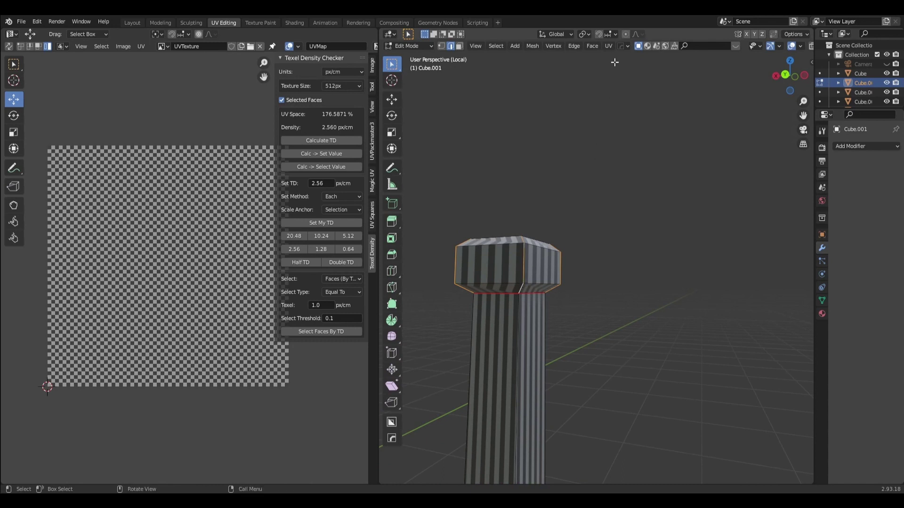
pyautogui.click(613, 46)
pyautogui.click(626, 158)
pyautogui.moveTo(575, 186)
pyautogui.mouseDown(button='middle')
pyautogui.moveTo(569, 207)
pyautogui.moveTo(605, 279)
pyautogui.moveTo(657, 190)
pyautogui.moveTo(598, 228)
pyautogui.mouseUp(button='middle')
pyautogui.scroll(-5, 594, 234)
pyautogui.scroll(-2, 592, 282)
pyautogui.moveTo(591, 317)
pyautogui.mouseDown(button='middle')
pyautogui.moveTo(546, 390)
pyautogui.moveTo(603, 413)
pyautogui.mouseUp(button='middle')
pyautogui.scroll(2, 589, 415)
pyautogui.scroll(3, 559, 414)
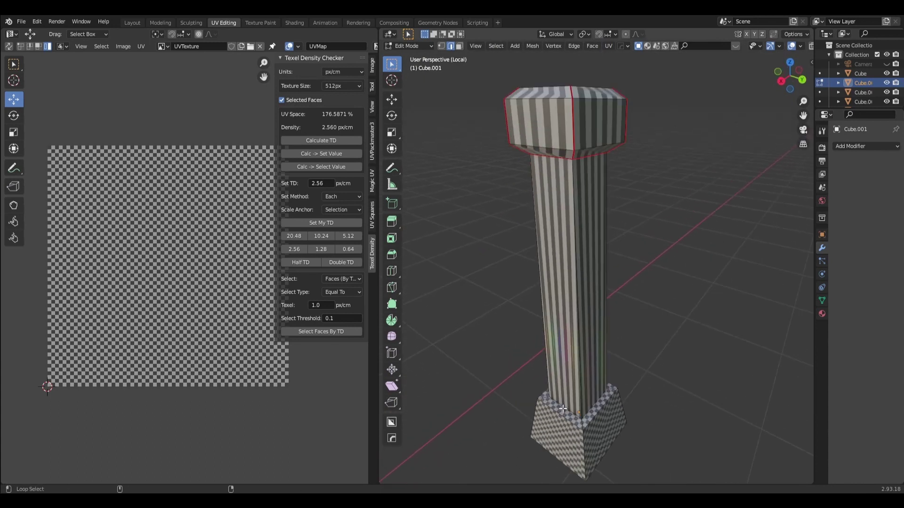
pyautogui.moveTo(692, 299)
pyautogui.mouseDown(button='middle')
pyautogui.moveTo(716, 298)
pyautogui.moveTo(559, 309)
pyautogui.moveTo(609, 278)
pyautogui.mouseUp(button='middle')
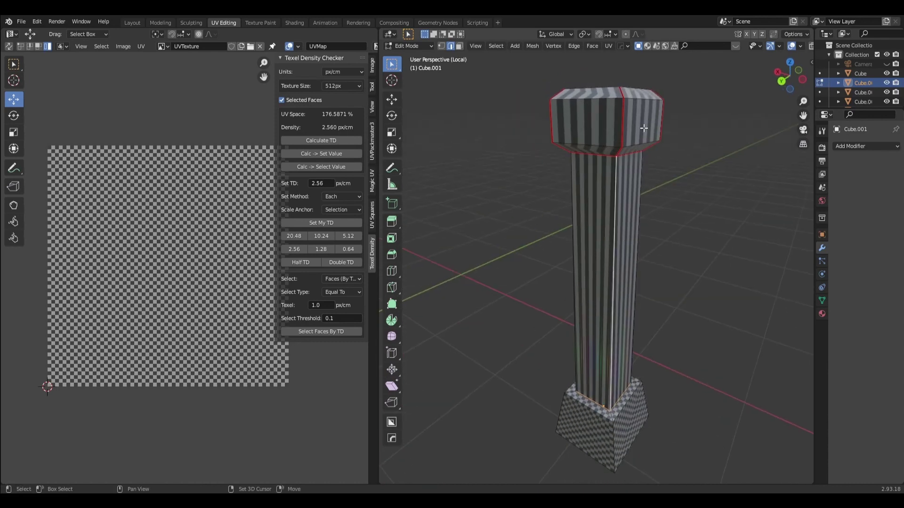
# Step: Mark a seam running down one edge of the column
pyautogui.click(611, 45)
pyautogui.click(628, 160)
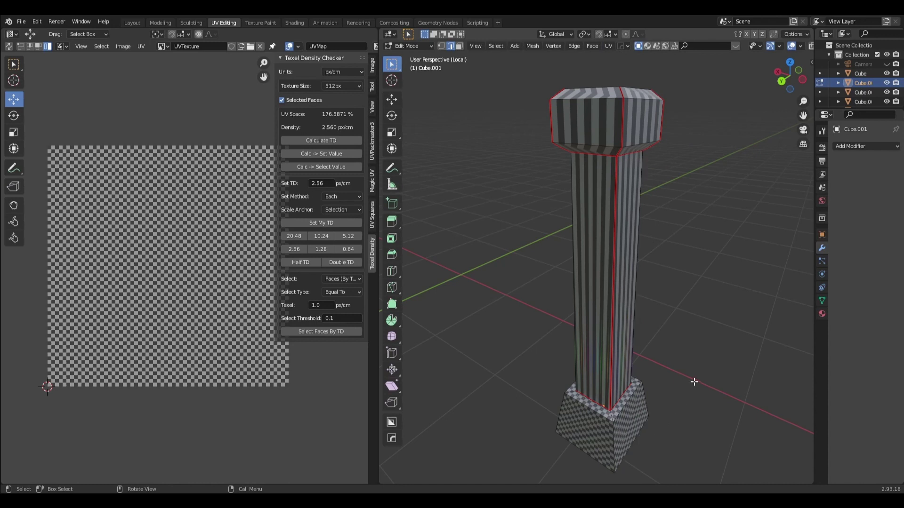
pyautogui.keyDown('shift'); pyautogui.scroll(-3, 692, 376); pyautogui.keyUp('shift')
pyautogui.keyDown('shift'); pyautogui.scroll(-1, 637, 373); pyautogui.keyUp('shift')
pyautogui.scroll(1, 676, 297)
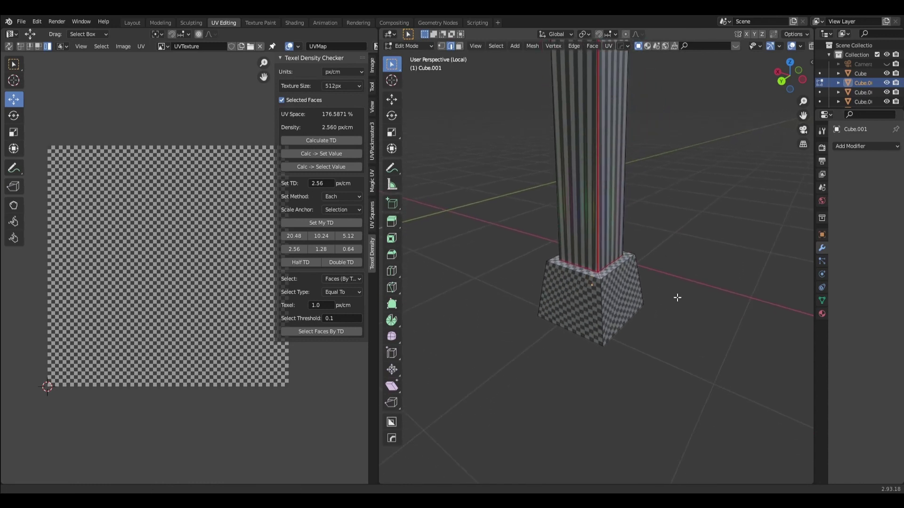
pyautogui.scroll(2, 638, 323)
pyautogui.scroll(1, 626, 326)
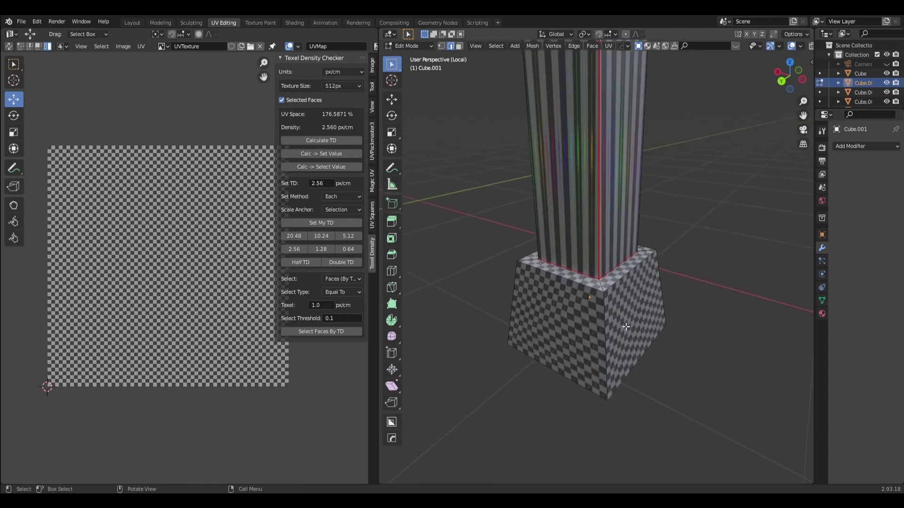
# Step: Mark the pillar base's corner edges as seams
pyautogui.keyDown('shift'); pyautogui.click(521, 304); pyautogui.keyUp('shift')
pyautogui.moveTo(657, 288)
pyautogui.mouseDown(button='middle')
pyautogui.moveTo(639, 357)
pyautogui.moveTo(584, 352)
pyautogui.mouseUp(button='middle')
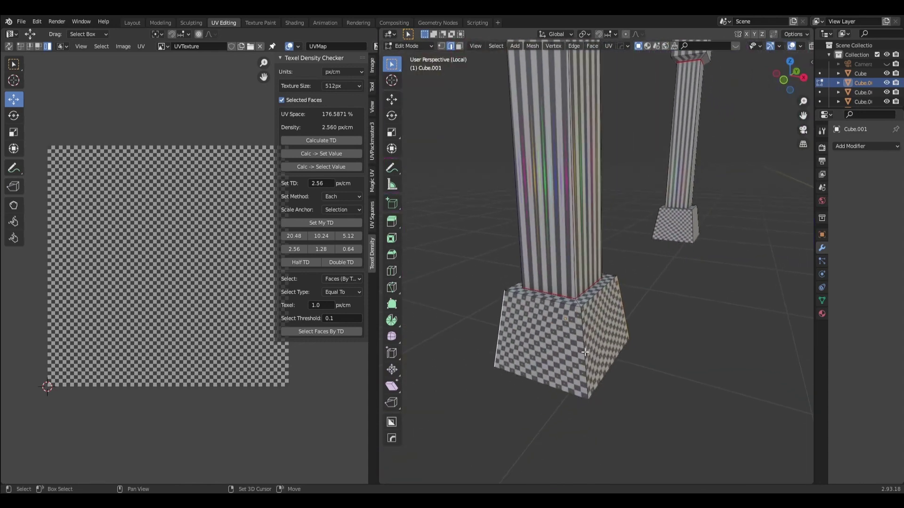
pyautogui.click(609, 46)
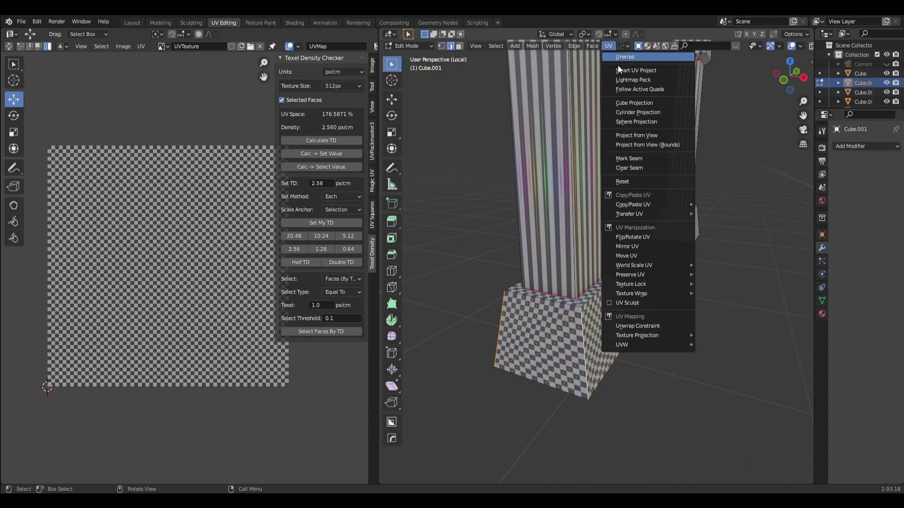
pyautogui.click(644, 159)
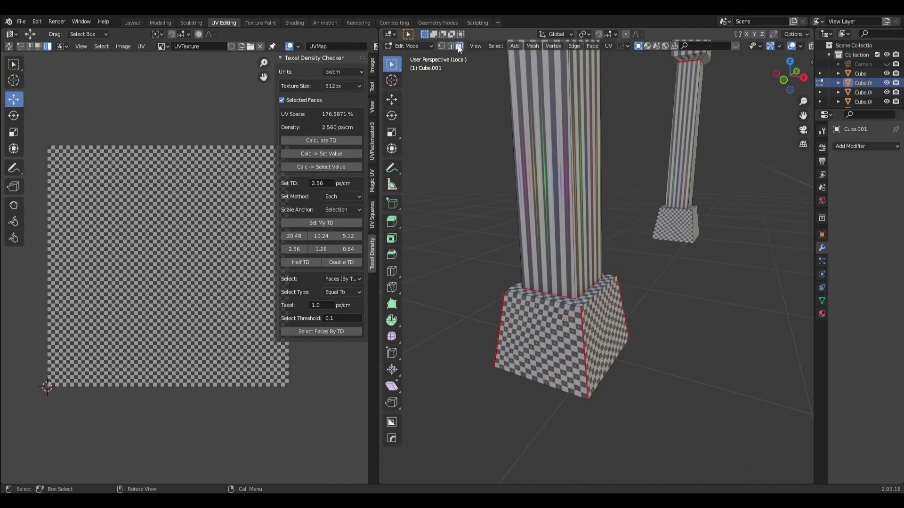
# Step: Mark the edges of the selected cube face as seams
pyautogui.moveTo(497, 265); pyautogui.dragTo(528, 180, button='middle')
pyautogui.click(621, 192)
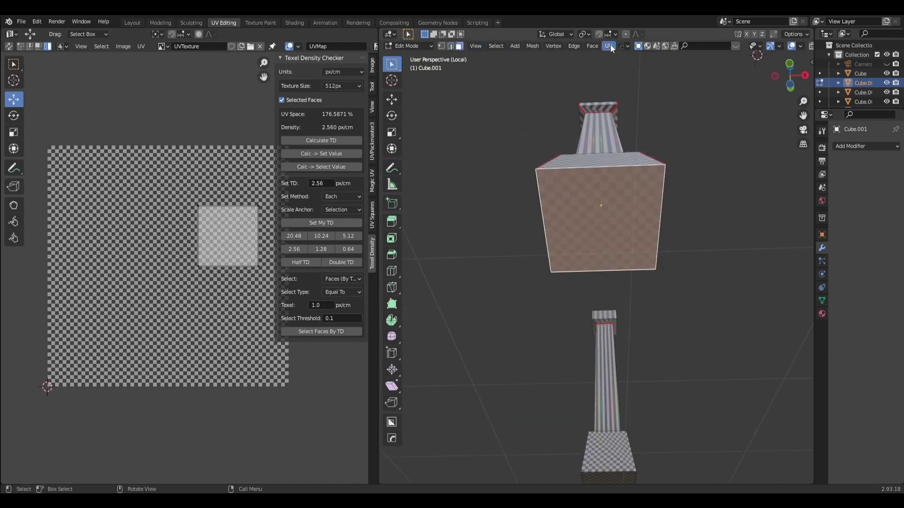
pyautogui.click(608, 47)
pyautogui.click(644, 159)
# Step: Select the whole pillar mesh and unwrap it with the new seams
pyautogui.moveTo(485, 147); pyautogui.dragTo(472, 280, button='middle')
pyautogui.press('a')
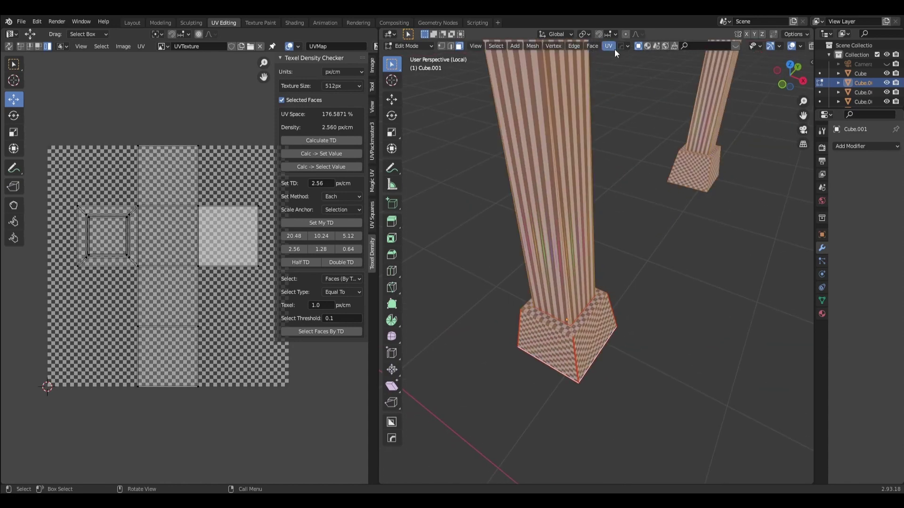
pyautogui.click(614, 49)
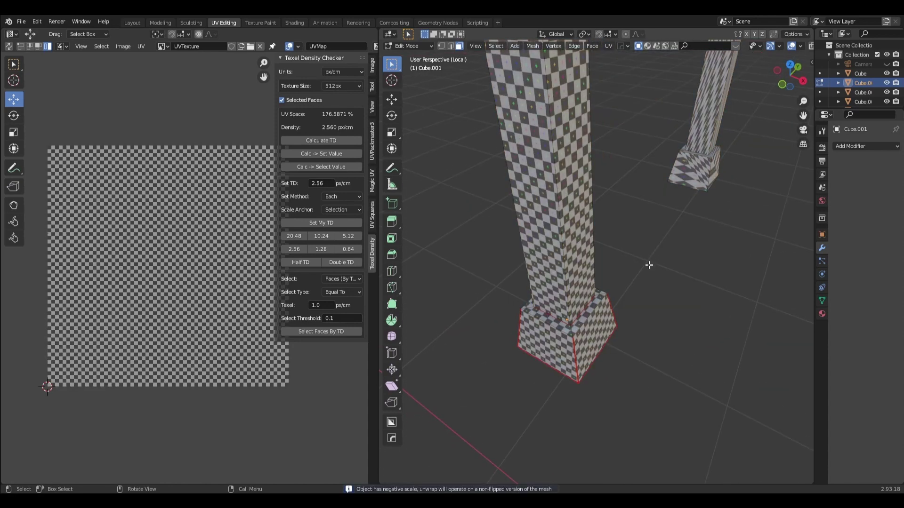
pyautogui.scroll(-3, 609, 242)
pyautogui.moveTo(608, 239)
pyautogui.mouseDown(button='middle')
pyautogui.moveTo(630, 242)
pyautogui.moveTo(615, 245)
pyautogui.mouseUp(button='middle')
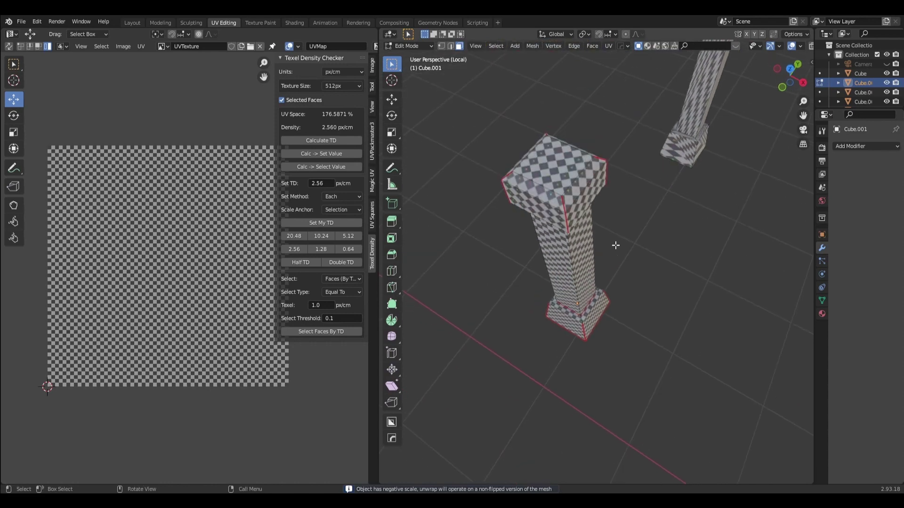
pyautogui.press('a')
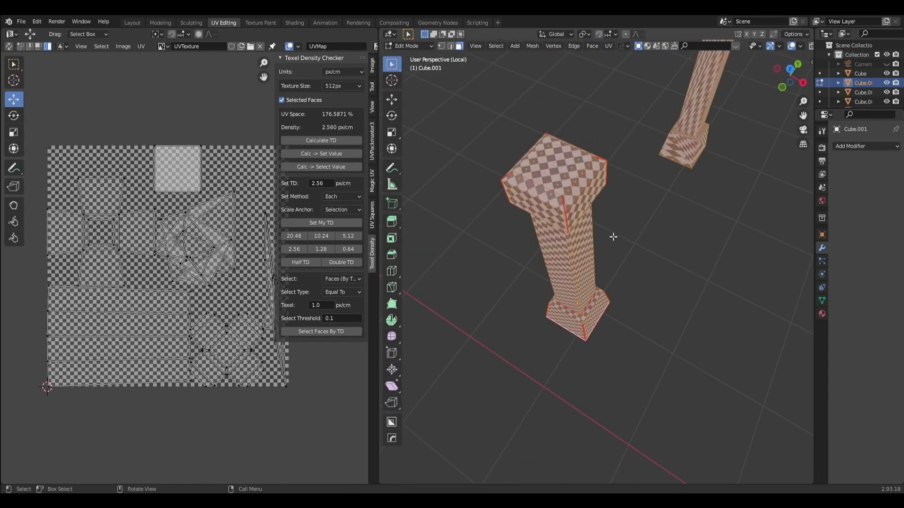
pyautogui.hotkey('alt', 'a')
# Step: Select the top block's bevel face and vertical edges in edge mode
pyautogui.moveTo(682, 241); pyautogui.dragTo(686, 214, button='middle')
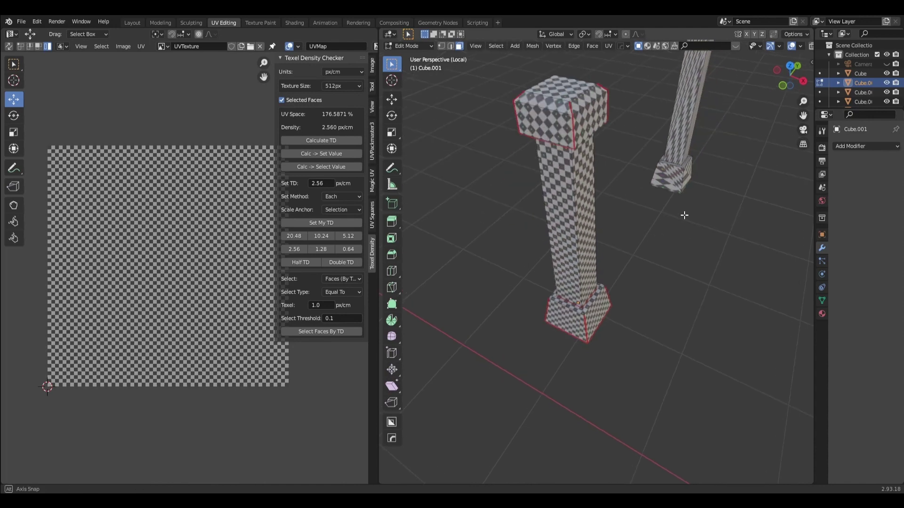
pyautogui.keyDown('shift'); pyautogui.moveTo(742, 208); pyautogui.dragTo(616, 324, button='middle'); pyautogui.keyUp('shift')
pyautogui.moveTo(658, 190)
pyautogui.mouseDown(button='middle')
pyautogui.moveTo(767, 162)
pyautogui.moveTo(419, 180)
pyautogui.mouseUp(button='middle')
pyautogui.scroll(4, 551, 242)
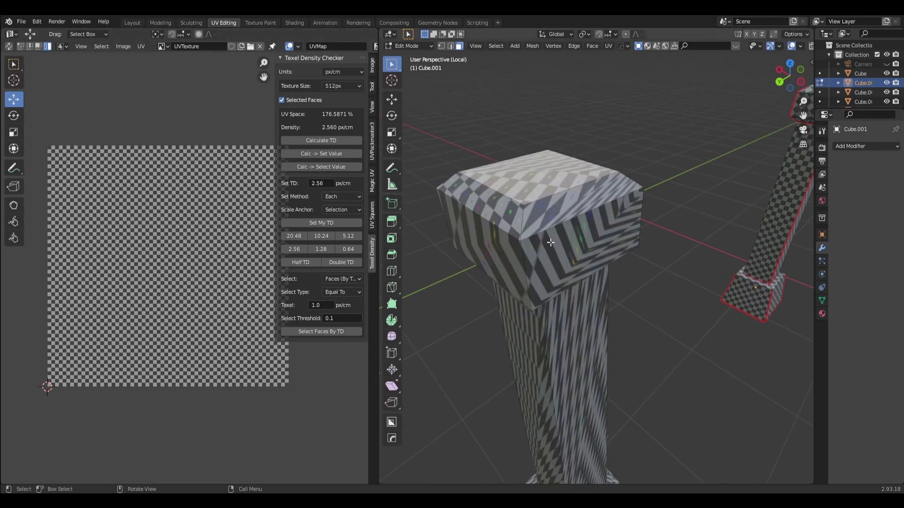
pyautogui.click(525, 222)
pyautogui.click(452, 43)
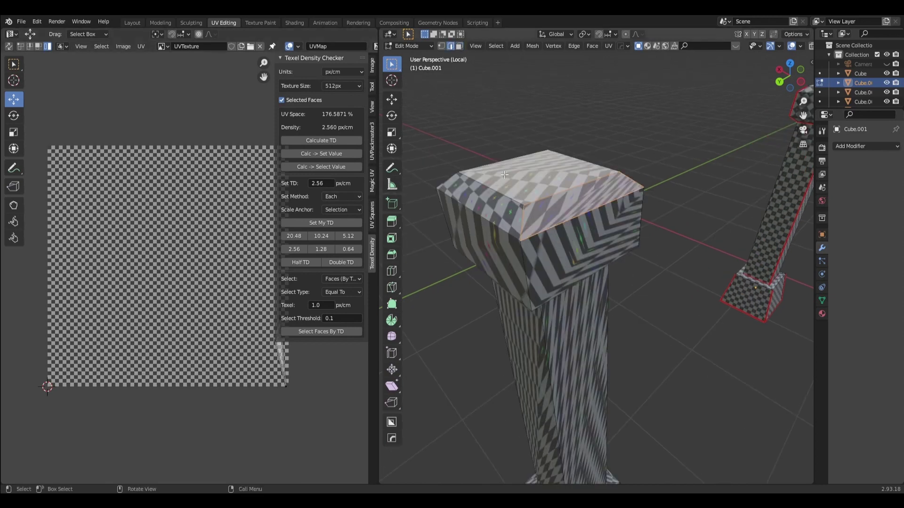
pyautogui.click(524, 218)
pyautogui.click(523, 261)
pyautogui.moveTo(523, 261)
pyautogui.mouseDown(button='middle')
pyautogui.moveTo(580, 220)
pyautogui.moveTo(563, 256)
pyautogui.moveTo(434, 270)
pyautogui.moveTo(484, 260)
pyautogui.moveTo(533, 204)
pyautogui.moveTo(422, 260)
pyautogui.mouseUp(button='middle')
# Step: Zoom and orbit in close to look up at the pillar's top block
pyautogui.scroll(3, 535, 151)
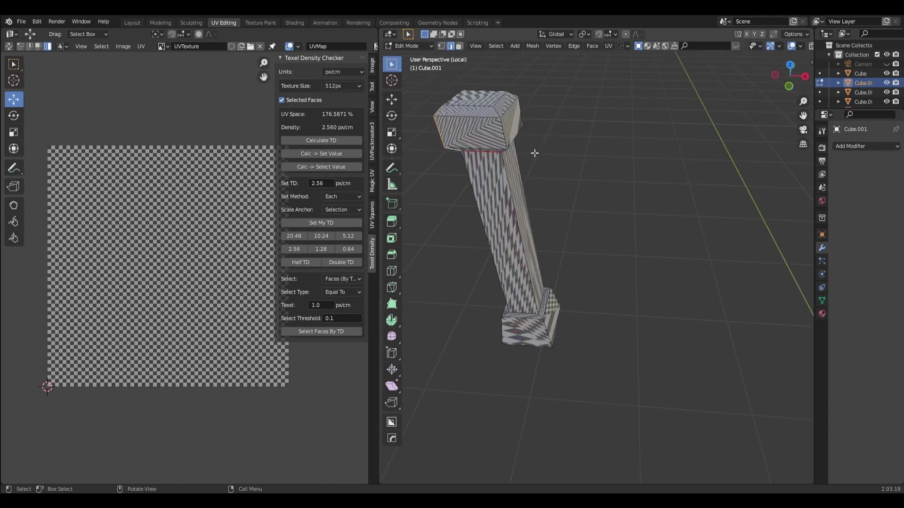
pyautogui.moveTo(535, 151)
pyautogui.keyDown('shift'); pyautogui.mouseDown(button='middle')
pyautogui.moveTo(569, 242)
pyautogui.moveTo(514, 164)
pyautogui.mouseUp(button='middle'); pyautogui.keyUp('shift')
pyautogui.moveTo(524, 299)
pyautogui.mouseDown(button='middle')
pyautogui.moveTo(579, 277)
pyautogui.moveTo(545, 365)
pyautogui.mouseUp(button='middle')
pyautogui.moveTo(716, 405)
pyautogui.mouseDown(button='middle')
pyautogui.moveTo(567, 460)
pyautogui.moveTo(700, 369)
pyautogui.mouseUp(button='middle')
pyautogui.scroll(5, 700, 369)
pyautogui.keyDown('shift'); pyautogui.moveTo(501, 365); pyautogui.dragTo(556, 335, button='middle'); pyautogui.keyUp('shift')
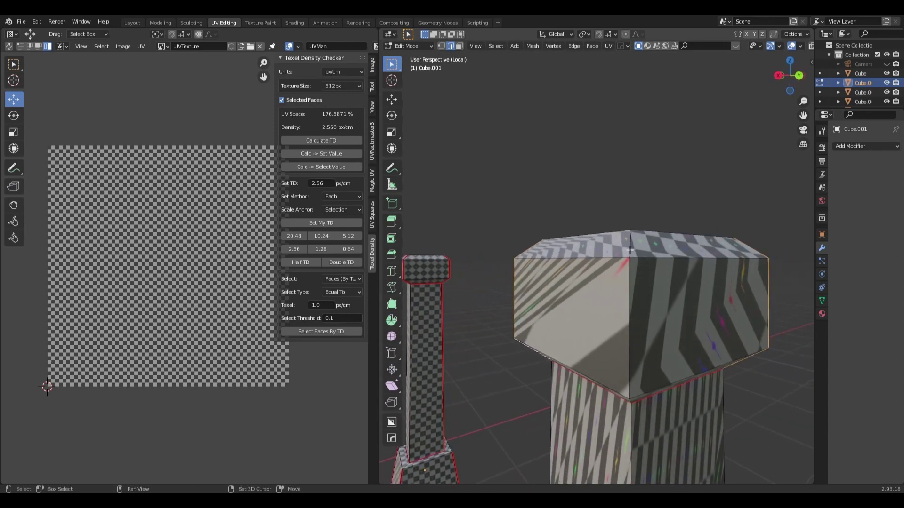
pyautogui.moveTo(631, 273); pyautogui.dragTo(684, 312, button='middle')
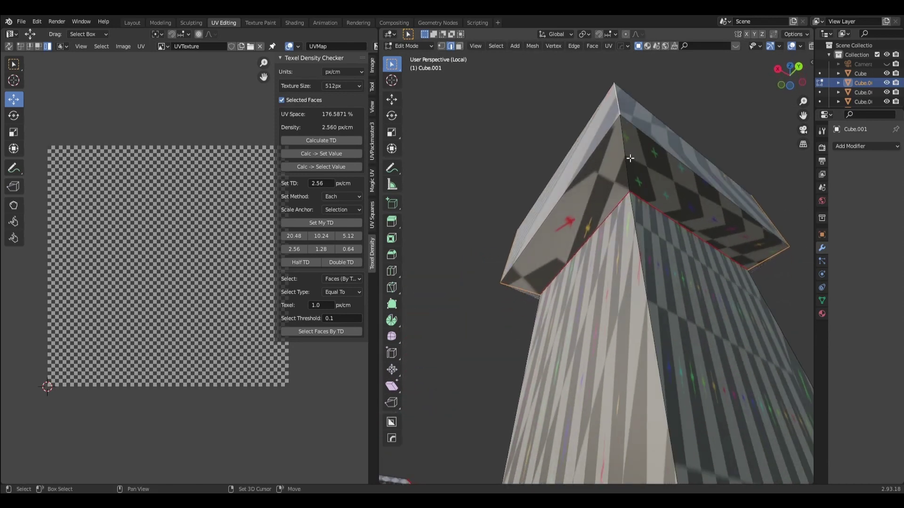
# Step: Add a top-block vertical edge and mark the selection as seams
pyautogui.keyDown('shift'); pyautogui.click(630, 159); pyautogui.keyUp('shift')
pyautogui.click(606, 47)
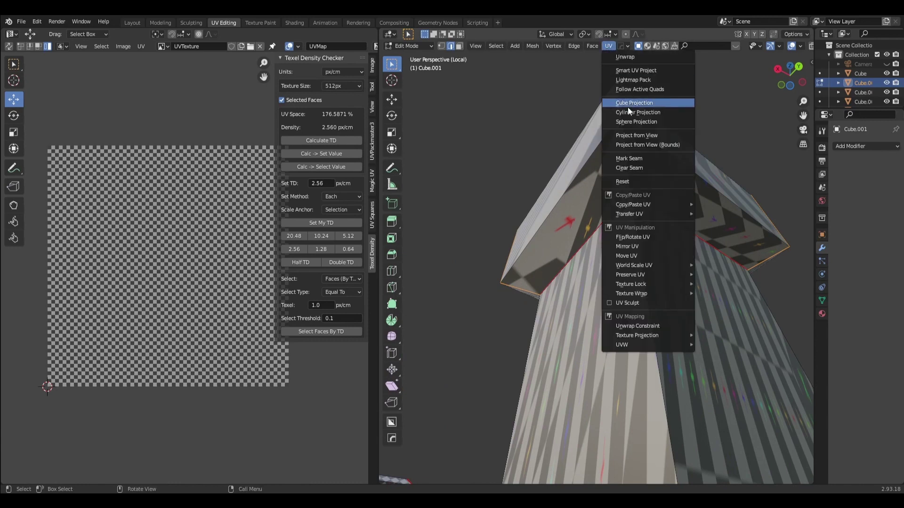
pyautogui.click(626, 159)
pyautogui.scroll(-5, 514, 165)
pyautogui.moveTo(522, 182)
pyautogui.mouseDown(button='middle')
pyautogui.moveTo(529, 336)
pyautogui.moveTo(511, 334)
pyautogui.mouseUp(button='middle')
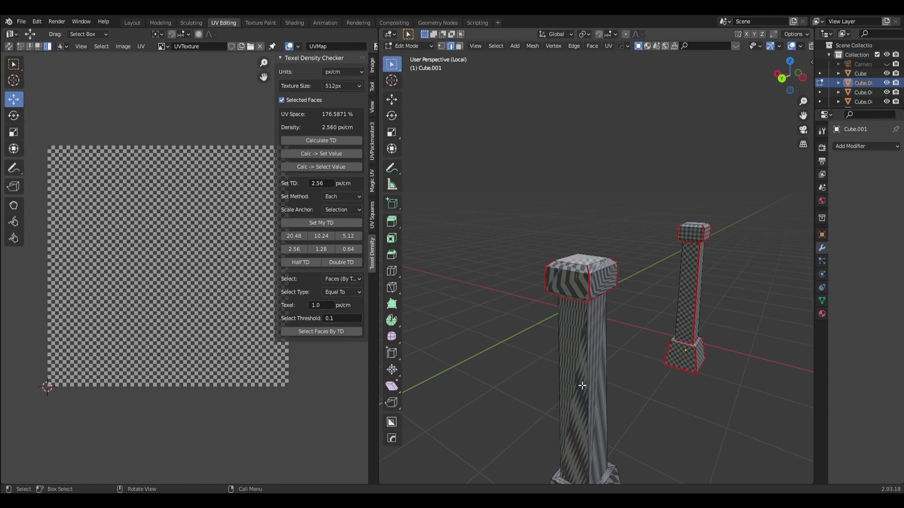
# Step: Mark seams on the big pillar, including its right vertical edge
pyautogui.click(612, 47)
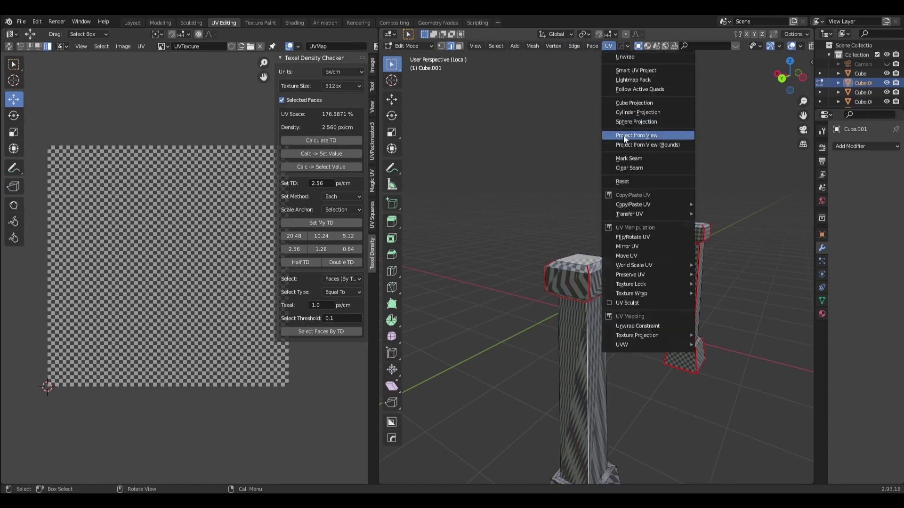
pyautogui.click(623, 159)
pyautogui.moveTo(645, 339); pyautogui.dragTo(663, 361, button='middle')
pyautogui.scroll(5, 668, 377)
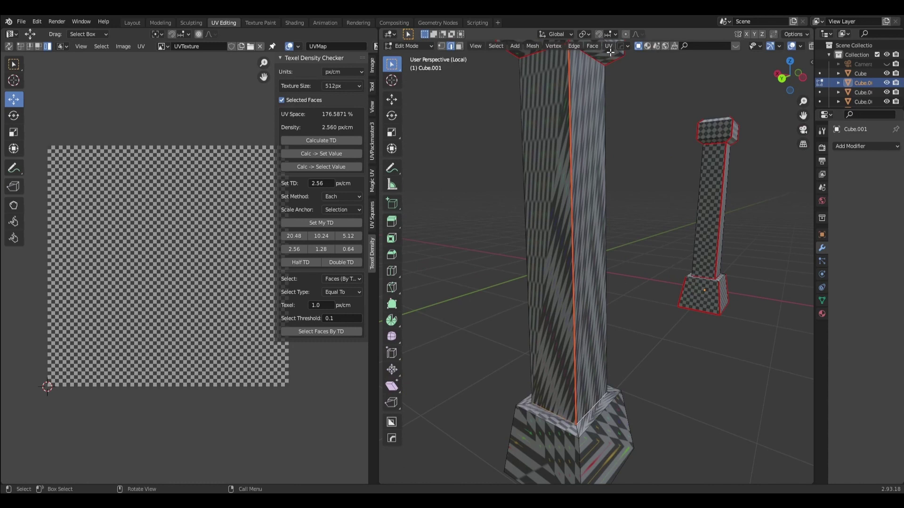
pyautogui.hotkey('alt', 'a')
pyautogui.click(586, 290)
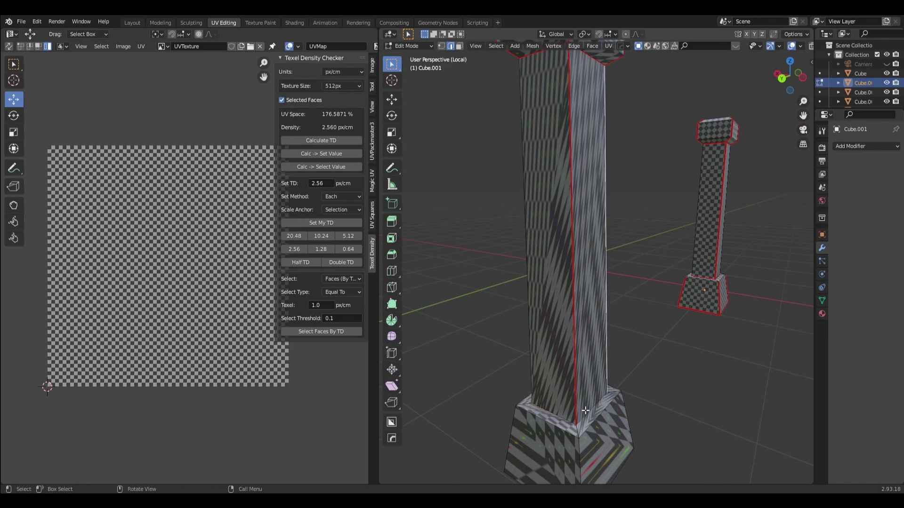
pyautogui.hotkey('alt', 'a')
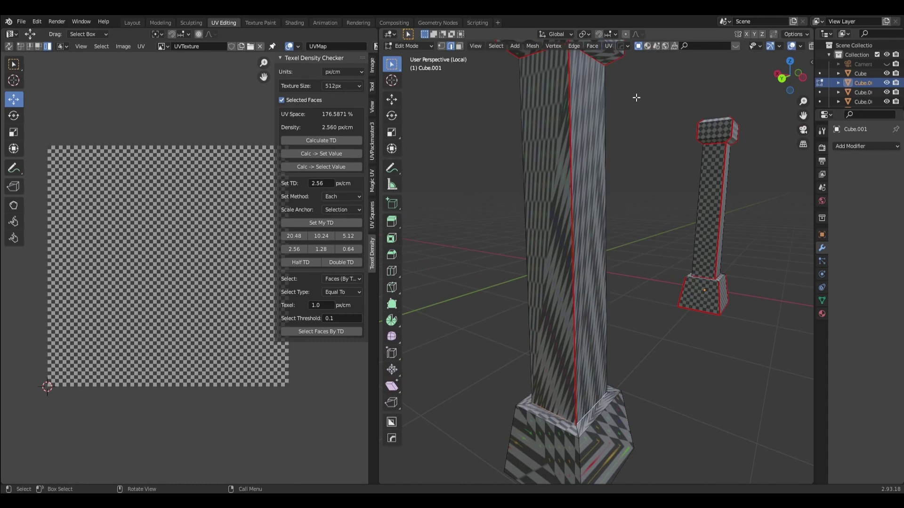
pyautogui.click(608, 47)
pyautogui.click(628, 158)
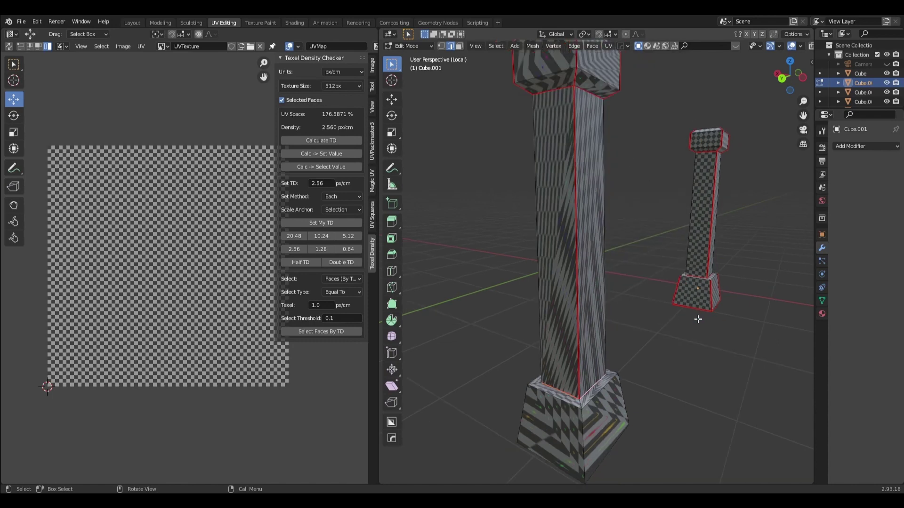
# Step: Mark the pillar base's corner and bottom edges as seams
pyautogui.moveTo(628, 156)
pyautogui.mouseDown(button='middle')
pyautogui.moveTo(682, 344)
pyautogui.moveTo(702, 360)
pyautogui.moveTo(647, 311)
pyautogui.mouseUp(button='middle')
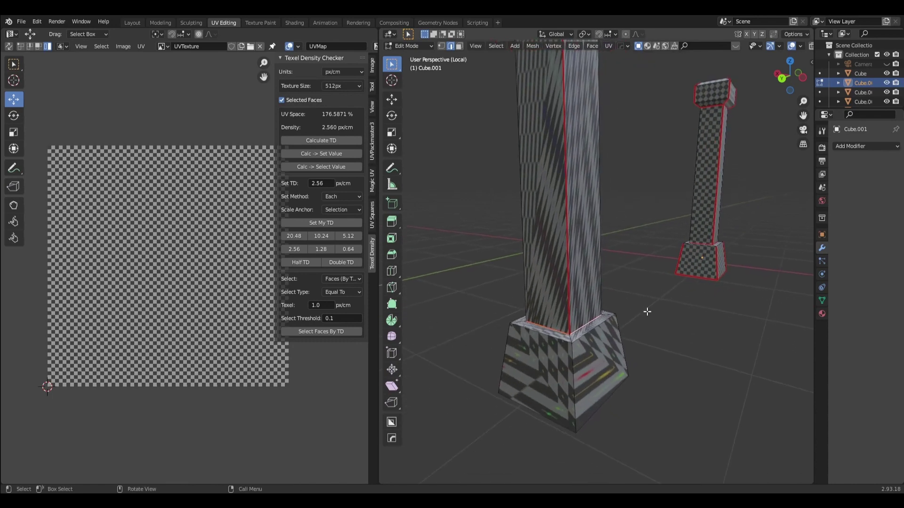
pyautogui.click(570, 374)
pyautogui.click(502, 366)
pyautogui.moveTo(502, 367); pyautogui.dragTo(593, 389, button='middle')
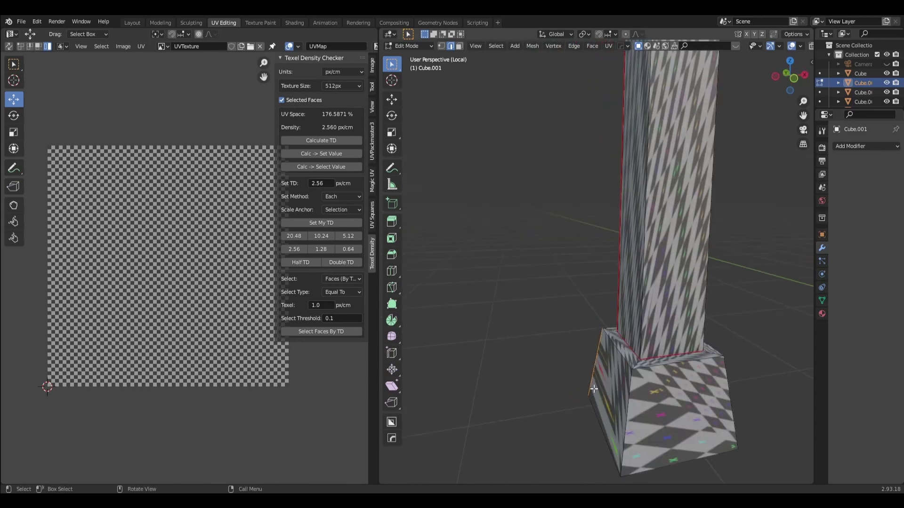
pyautogui.moveTo(634, 410); pyautogui.dragTo(690, 410, button='middle')
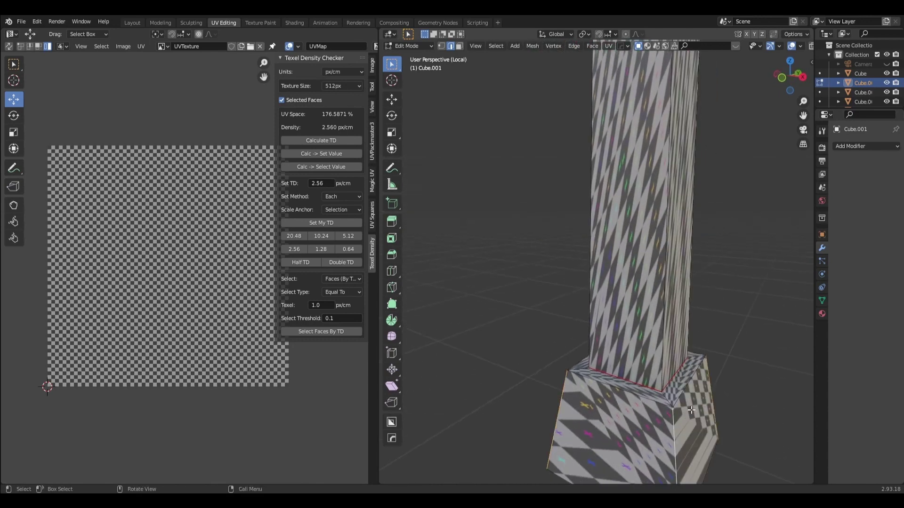
pyautogui.click(608, 48)
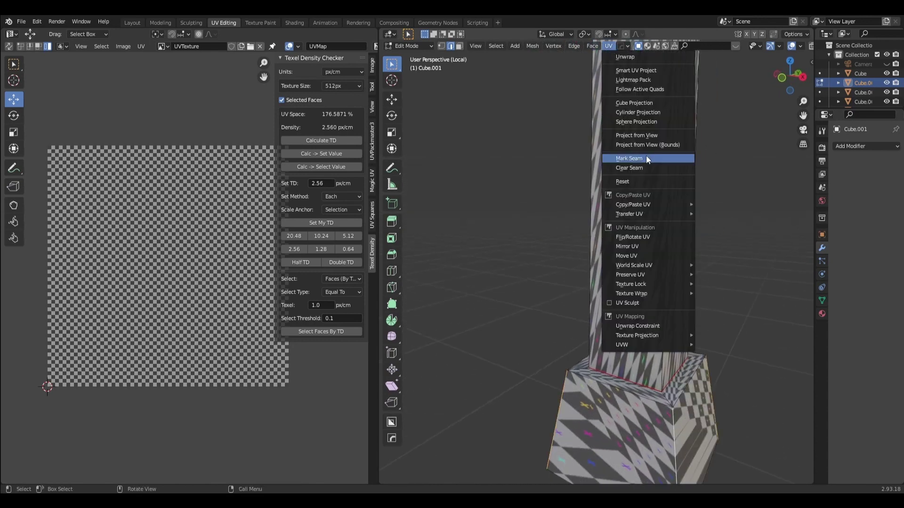
pyautogui.click(646, 155)
# Step: In face mode, mark seams around the base's bottom face
pyautogui.click(459, 46)
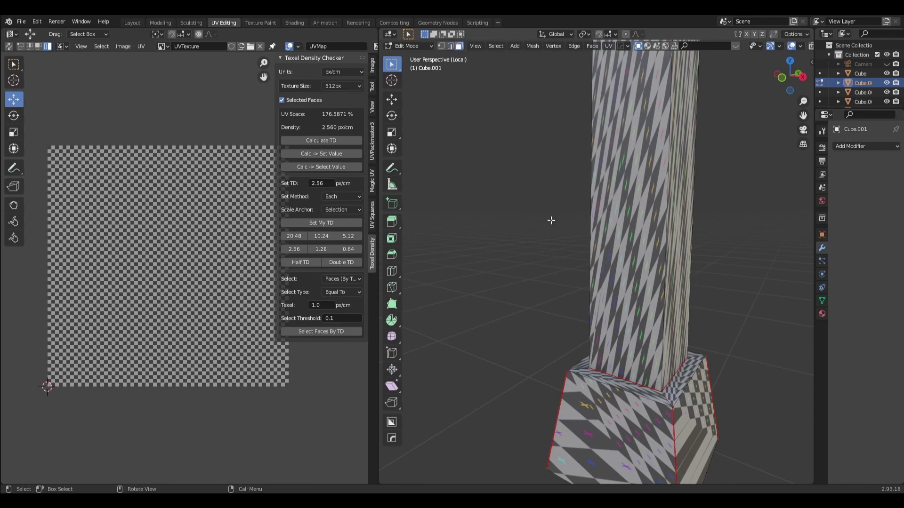
pyautogui.scroll(-3, 701, 275)
pyautogui.moveTo(746, 339); pyautogui.dragTo(741, 252, button='middle')
pyautogui.click(650, 236)
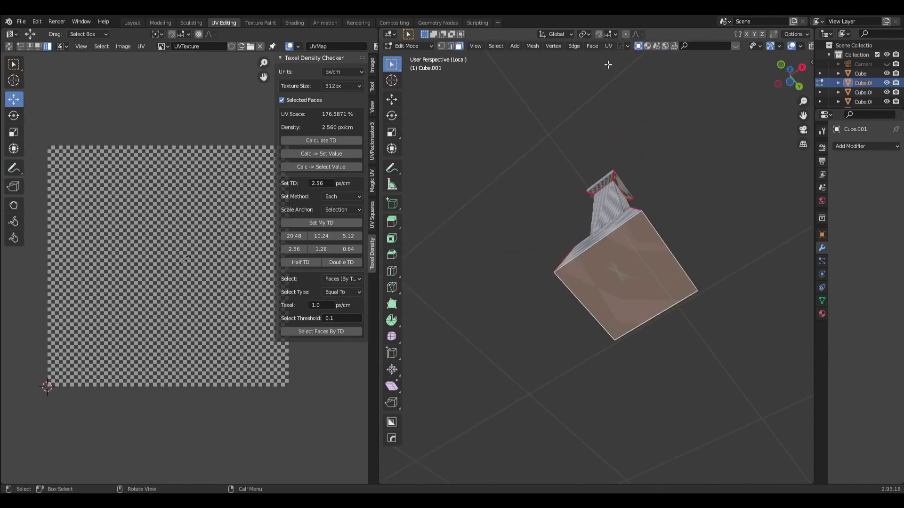
pyautogui.click(607, 46)
pyautogui.click(629, 159)
pyautogui.scroll(-2, 561, 151)
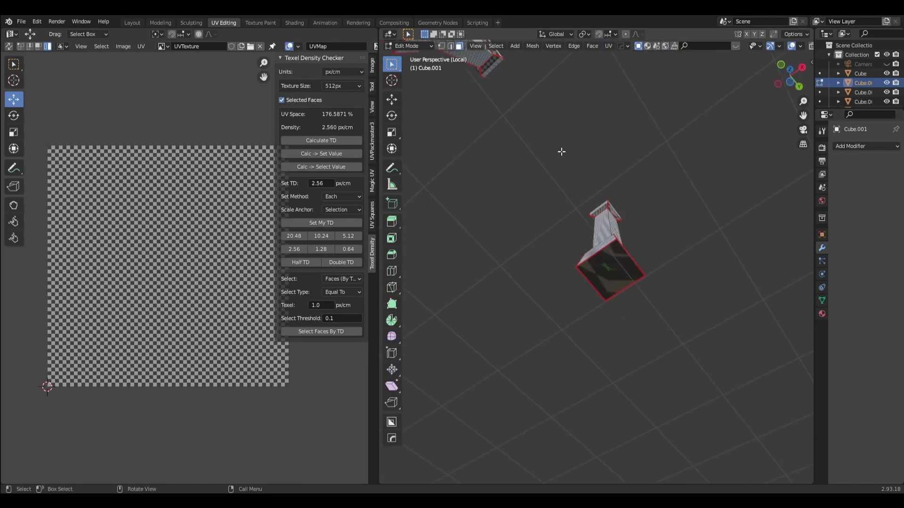
pyautogui.moveTo(561, 151); pyautogui.dragTo(461, 289, button='middle')
pyautogui.scroll(-1, 649, 294)
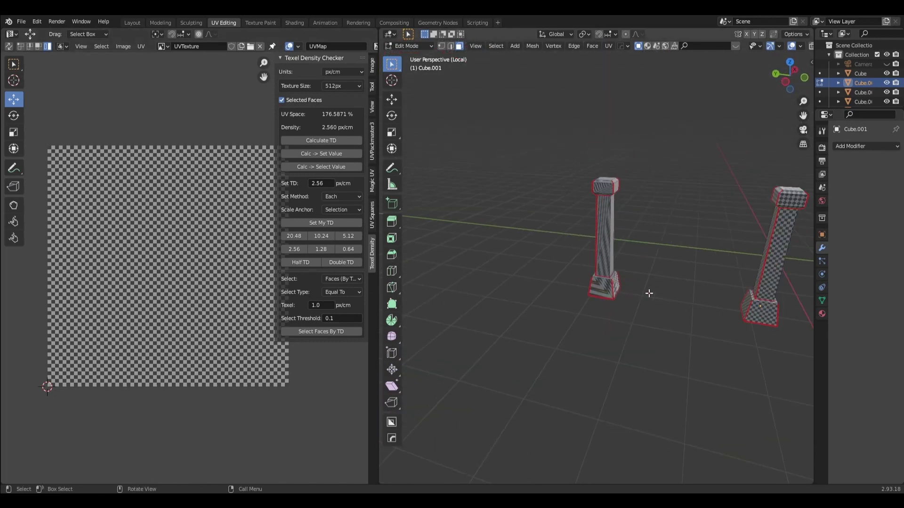
pyautogui.moveTo(649, 293); pyautogui.dragTo(579, 317, button='middle')
# Step: Select all pillar faces and UV-unwrap them with the new seams
pyautogui.press('a')
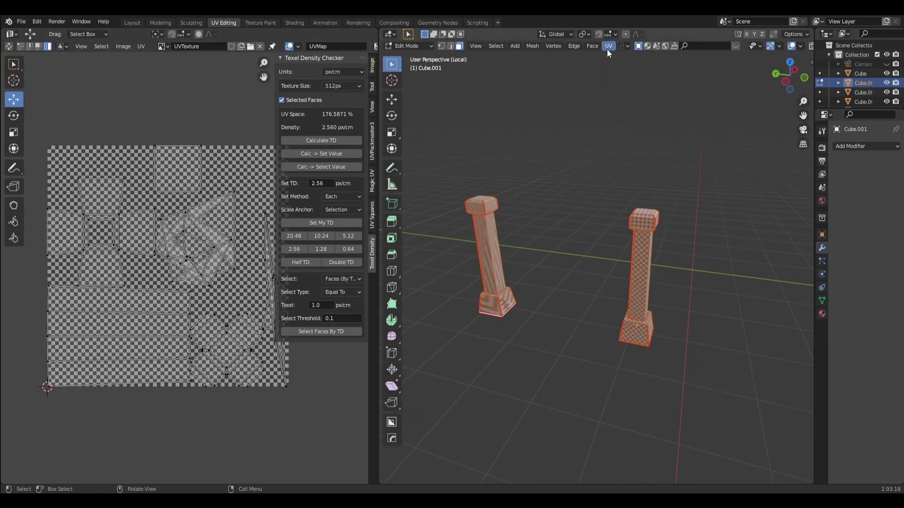
pyautogui.click(608, 49)
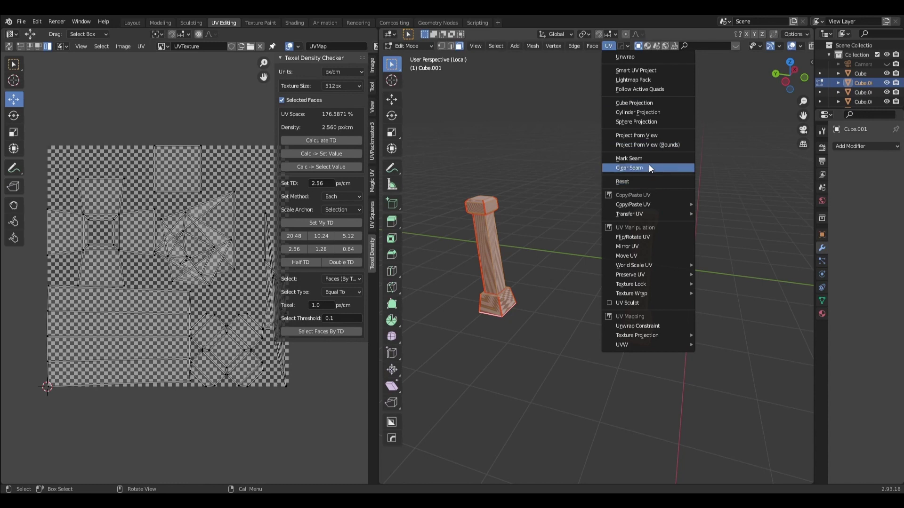
pyautogui.click(629, 57)
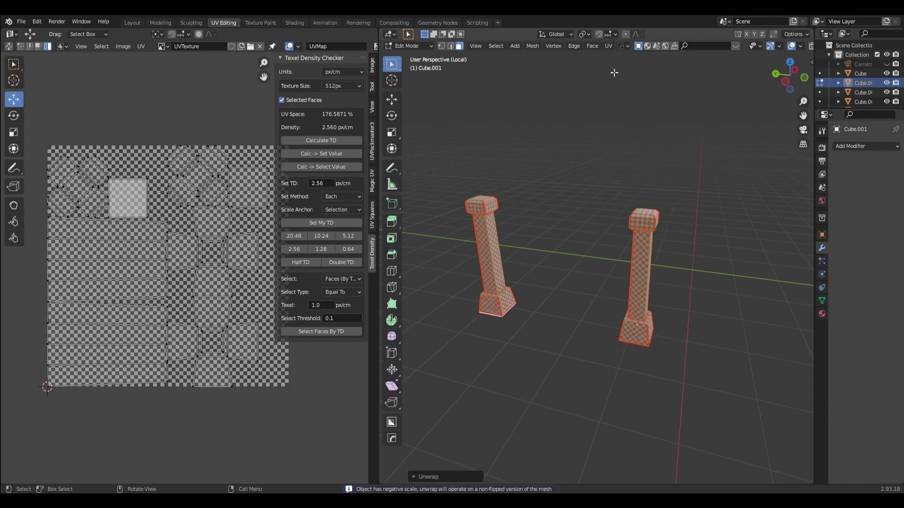
pyautogui.hotkey('alt', 'a')
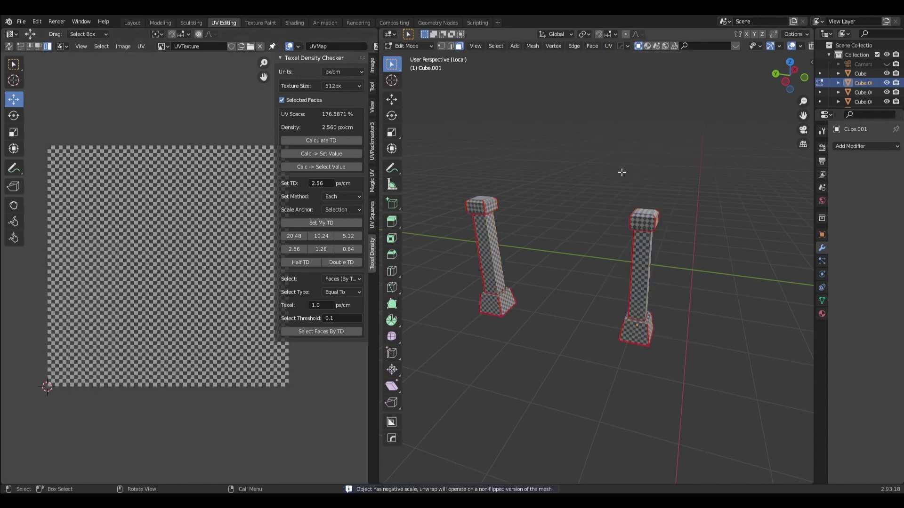
pyautogui.press('a')
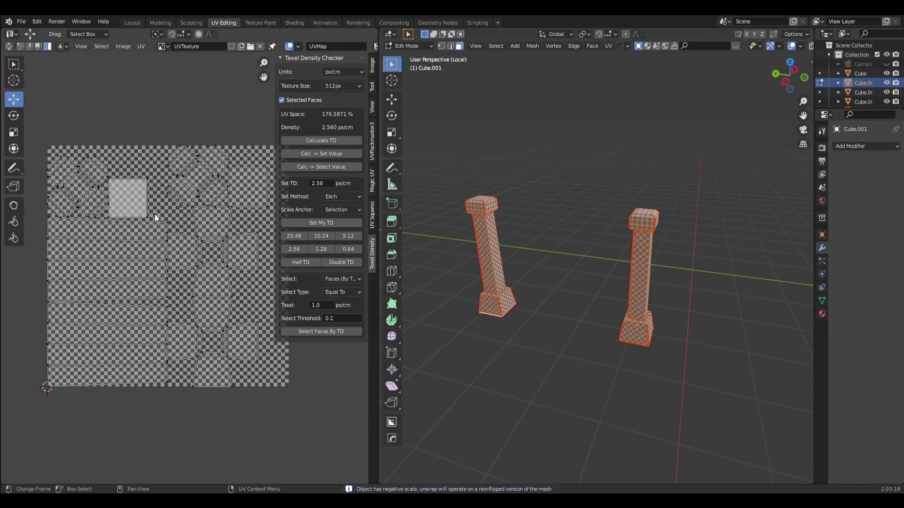
# Step: Rotate the two tilted cross-shaped UV islands upright
pyautogui.click(199, 176)
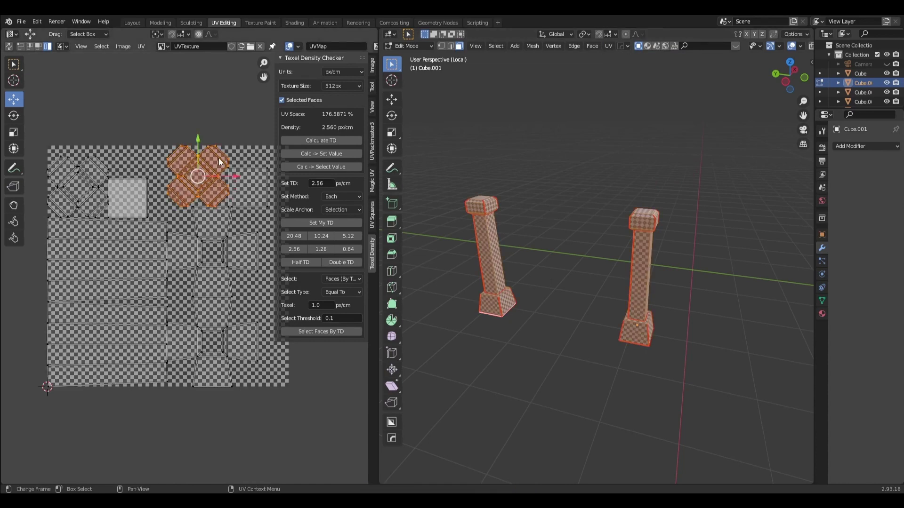
pyautogui.press('r')
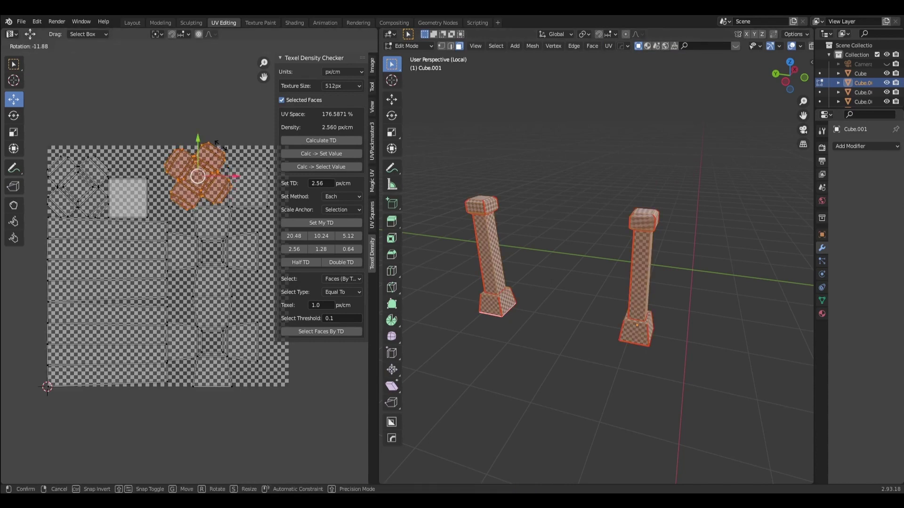
pyautogui.click(200, 114)
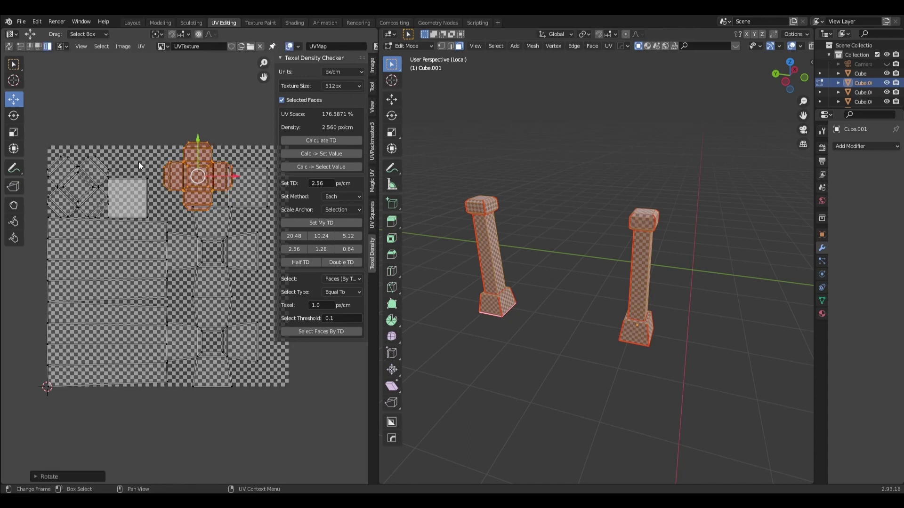
pyautogui.moveTo(215, 154); pyautogui.dragTo(95, 164)
pyautogui.press('r')
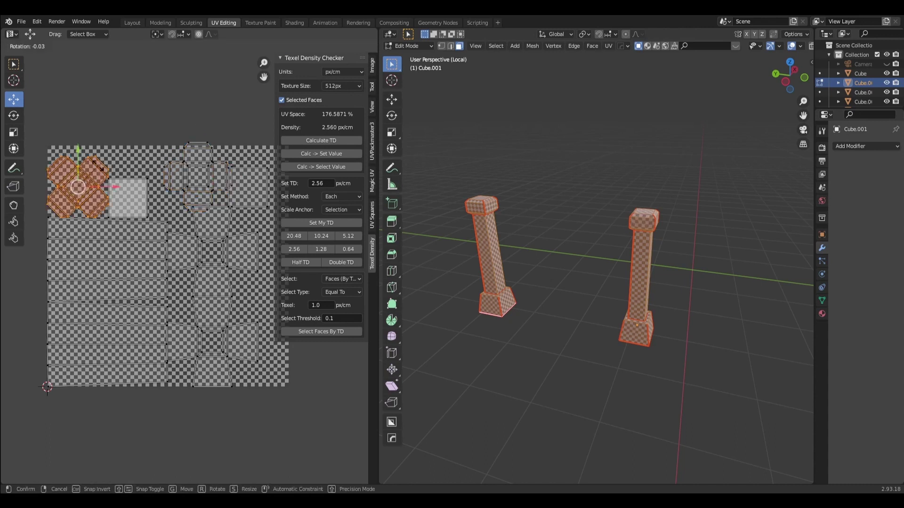
pyautogui.click(77, 122)
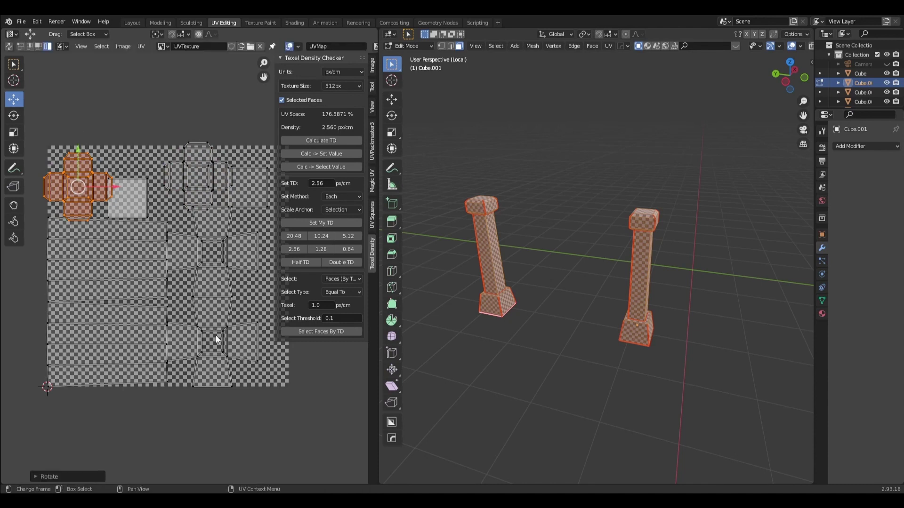
# Step: Straighten the upper and lower strip islands with UV Squares 'To Grid By Shape'
pyautogui.click(128, 281)
pyautogui.click(371, 228)
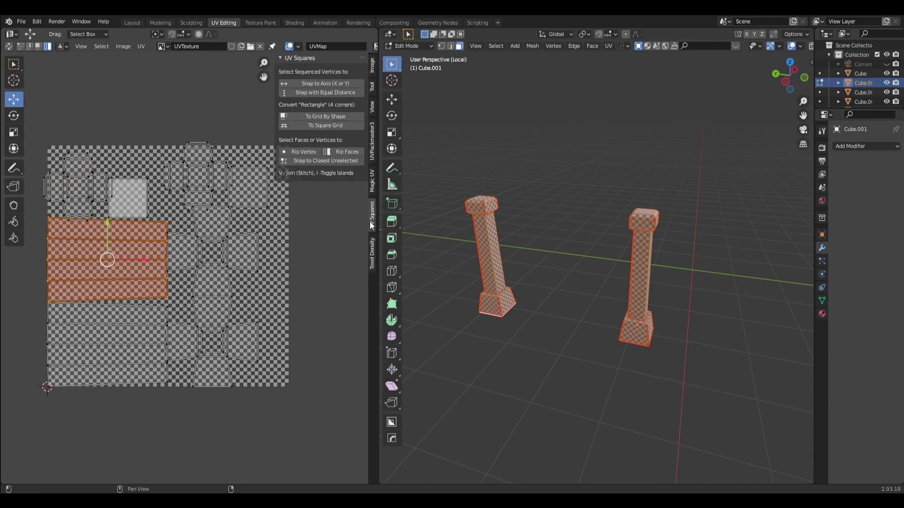
pyautogui.click(325, 117)
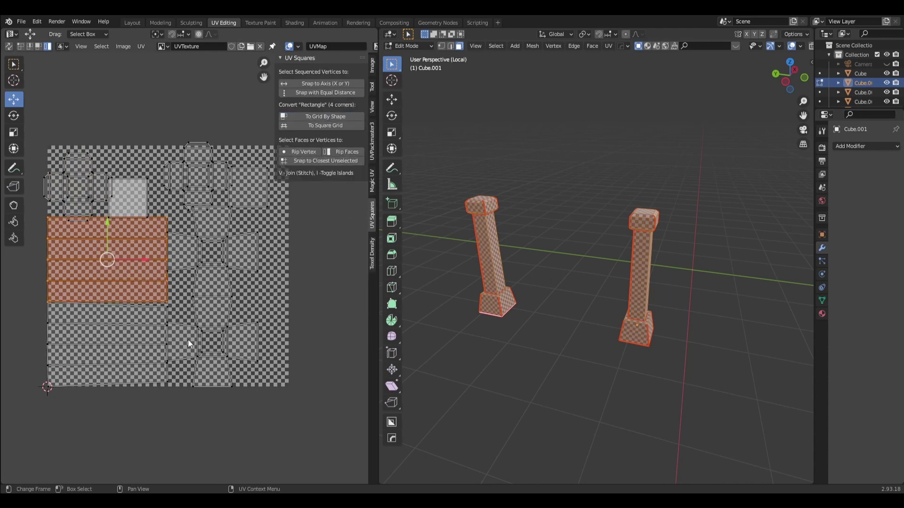
pyautogui.click(141, 355)
pyautogui.click(312, 116)
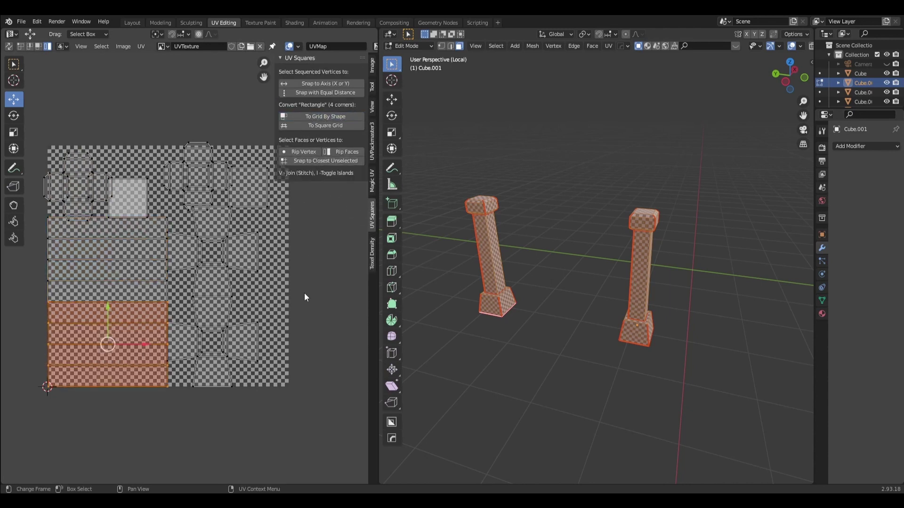
# Step: Select every UV island and set texel density to 2.56 px/cm
pyautogui.press('a')
pyautogui.click(372, 249)
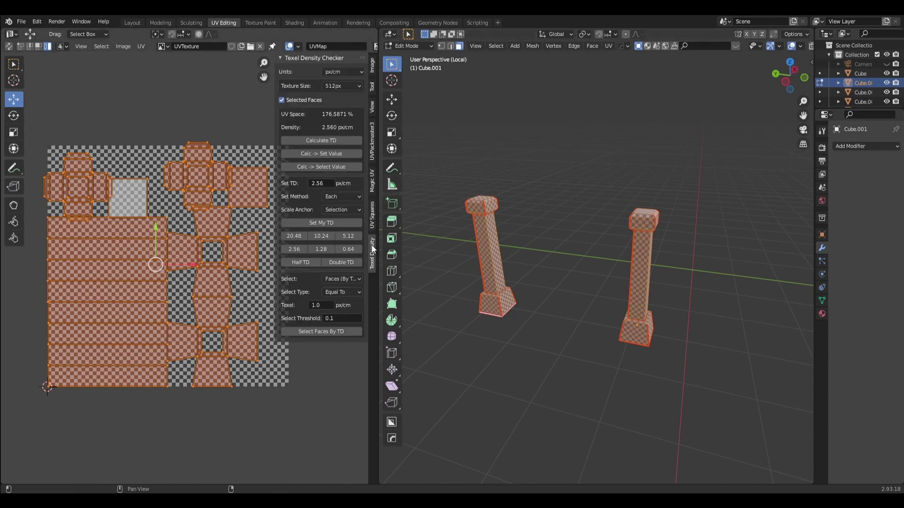
pyautogui.click(300, 246)
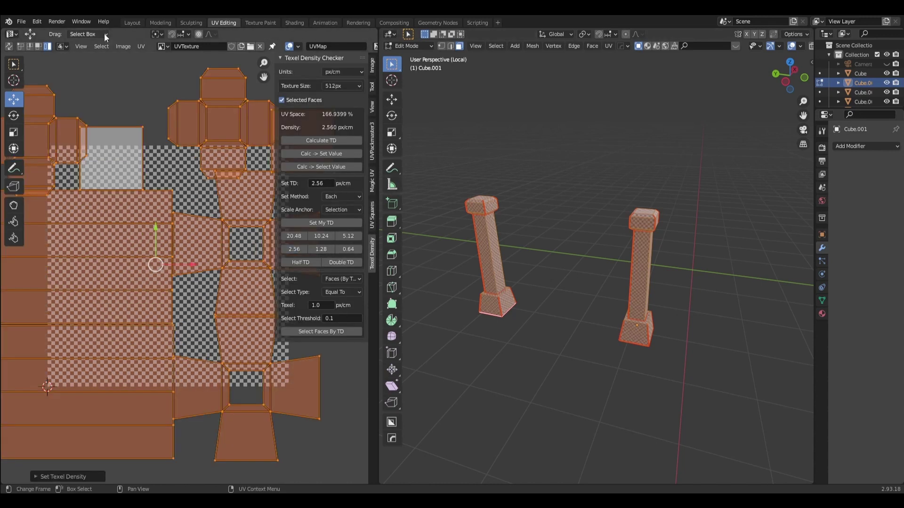
pyautogui.click(132, 22)
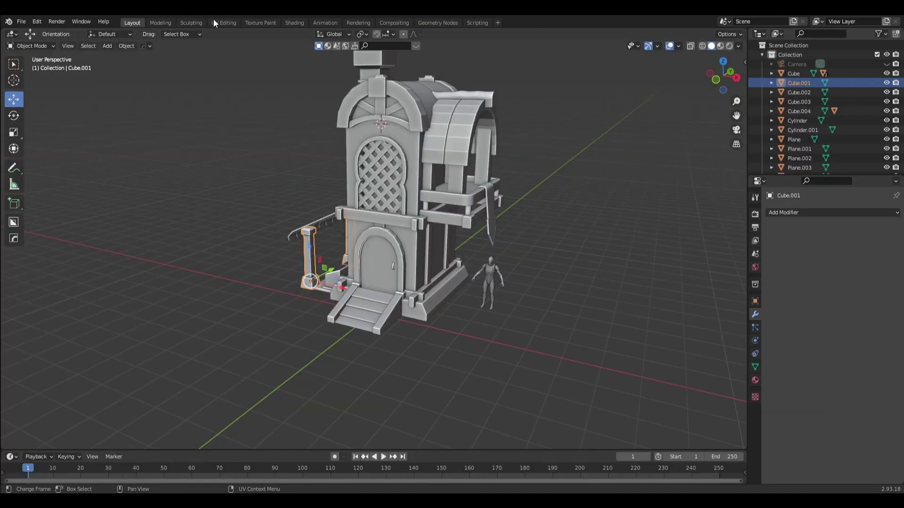
pyautogui.click(254, 23)
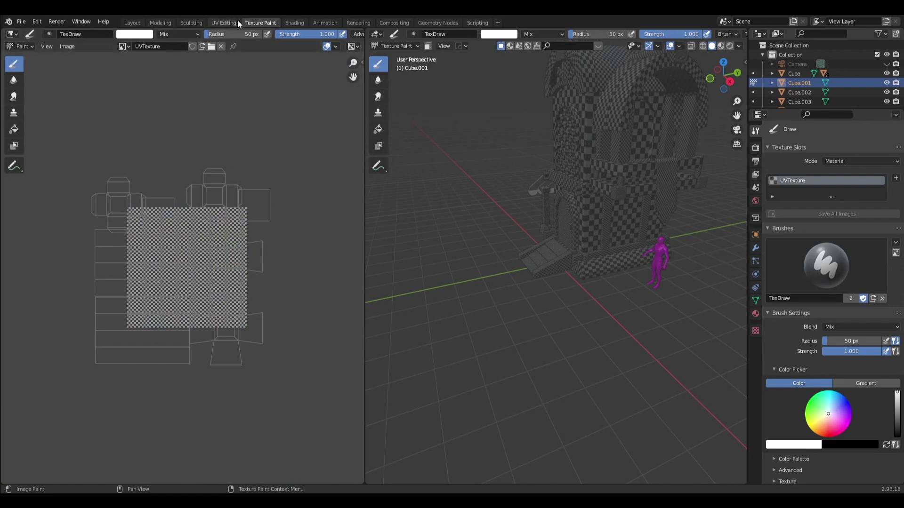
pyautogui.click(224, 22)
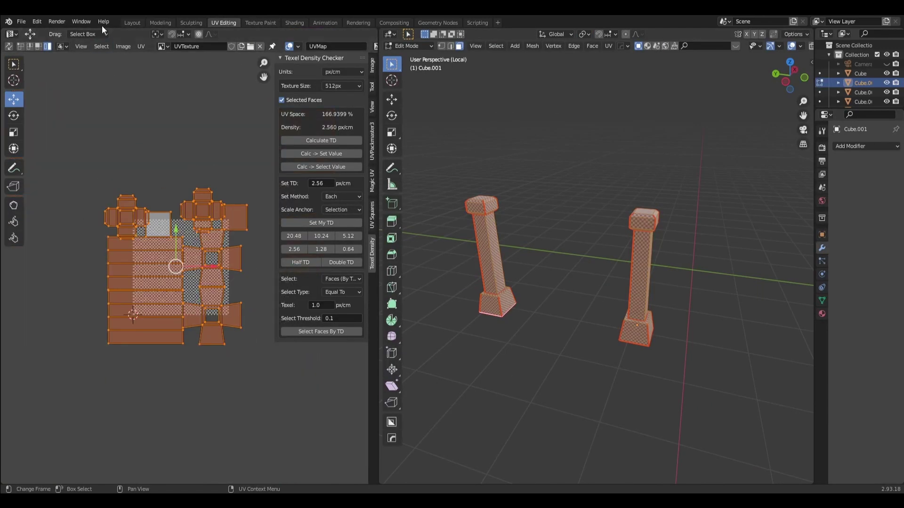
pyautogui.scroll(2, 152, 255)
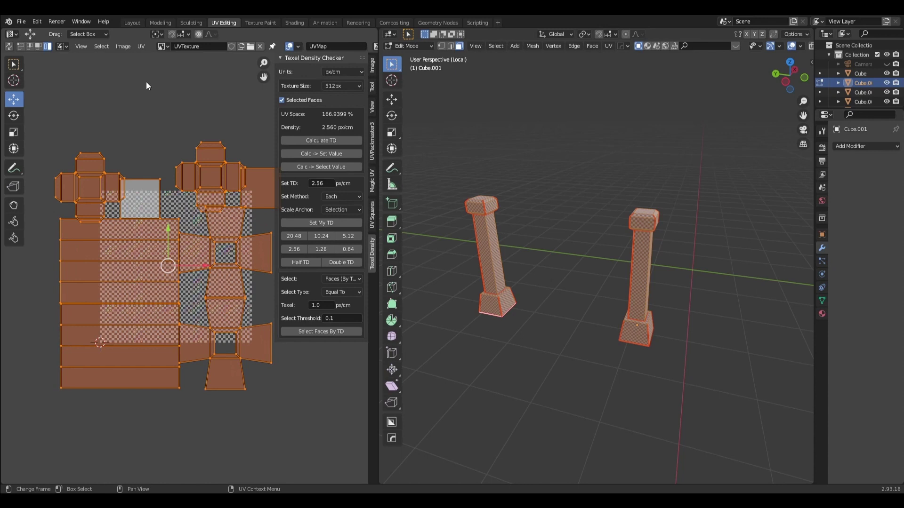
# Step: Pack the two pillars' UV islands into the UV square, deselect them, and return to Object Mode
pyautogui.click(141, 47)
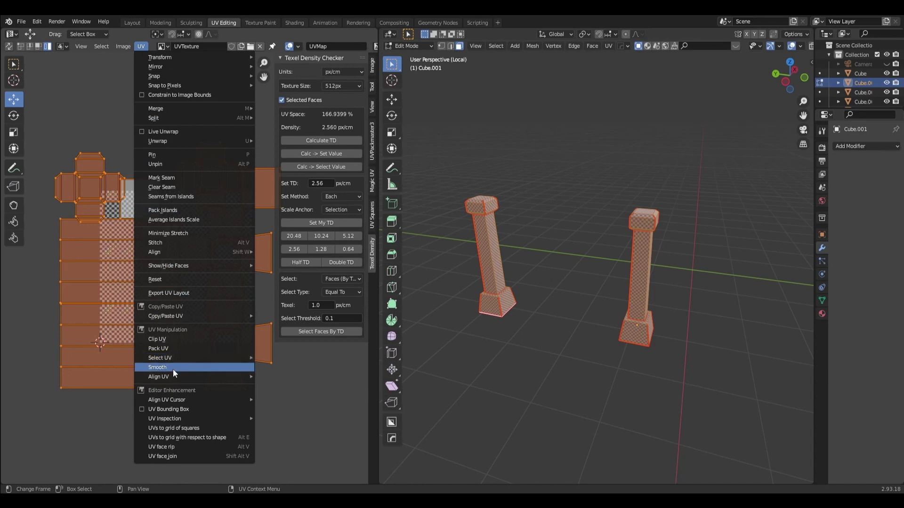
pyautogui.click(165, 349)
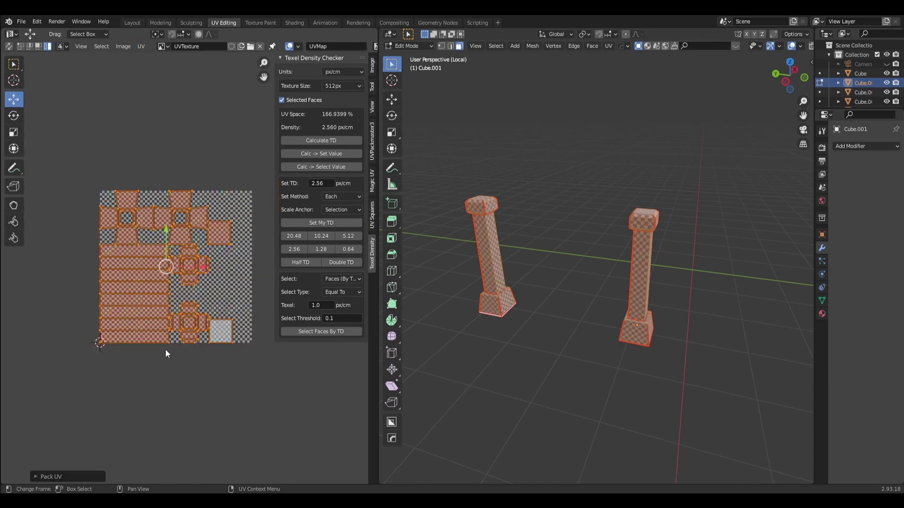
pyautogui.click(227, 153)
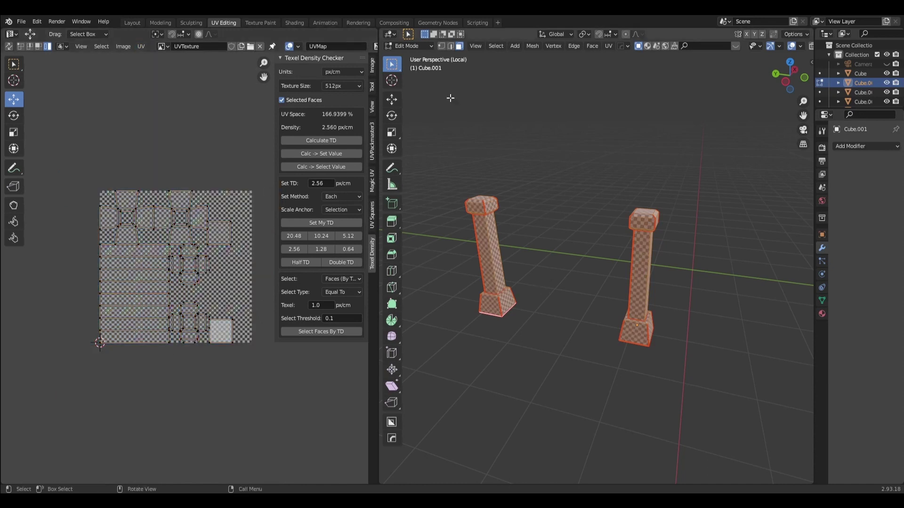
pyautogui.click(408, 42)
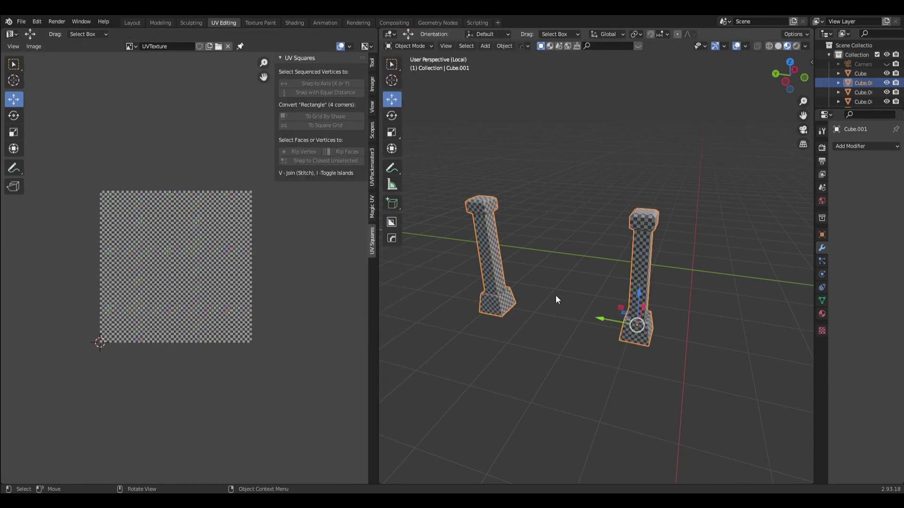
# Step: Exit local view to show the whole house again and save LittleHouse.blend
pyautogui.press('KP_Divide')
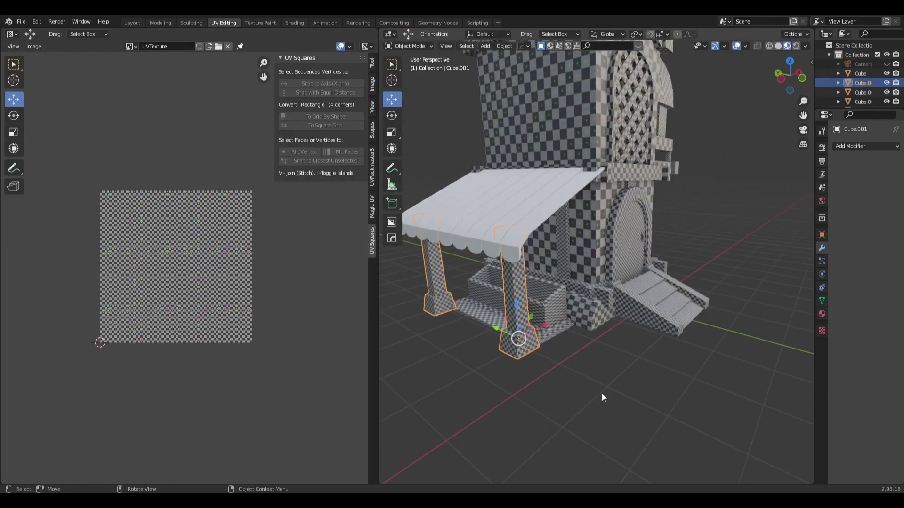
pyautogui.click(602, 393)
pyautogui.scroll(-3, 602, 394)
pyautogui.scroll(-3, 601, 376)
pyautogui.moveTo(598, 362)
pyautogui.mouseDown(button='middle')
pyautogui.moveTo(663, 326)
pyautogui.moveTo(435, 334)
pyautogui.moveTo(381, 326)
pyautogui.moveTo(619, 345)
pyautogui.moveTo(614, 336)
pyautogui.moveTo(669, 326)
pyautogui.mouseUp(button='middle')
pyautogui.hotkey('ctrl', 's')
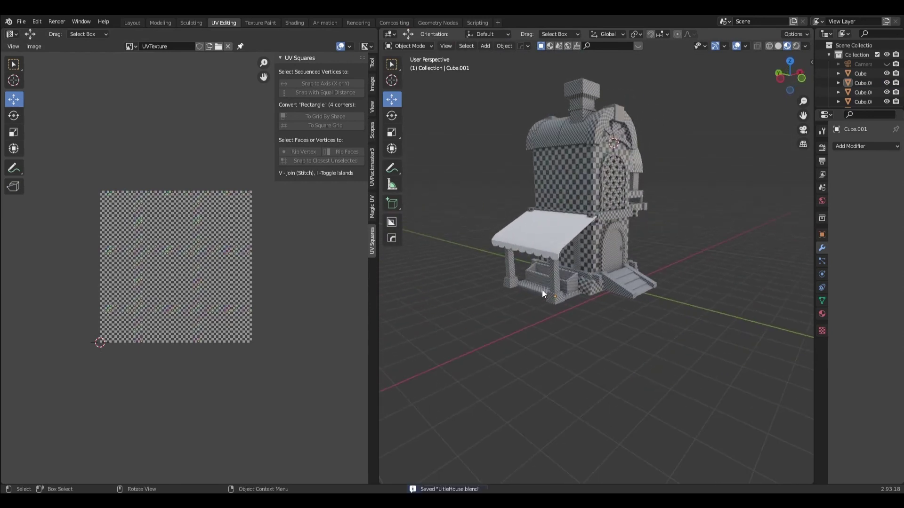
# Step: Link the house body's checker material onto the awning with Ctrl+L > Link Materials
pyautogui.scroll(4, 542, 289)
pyautogui.click(482, 200)
pyautogui.moveTo(482, 199)
pyautogui.mouseDown(button='middle')
pyautogui.moveTo(484, 240)
pyautogui.moveTo(565, 244)
pyautogui.moveTo(586, 233)
pyautogui.mouseUp(button='middle')
pyautogui.keyDown('shift'); pyautogui.click(580, 162); pyautogui.keyUp('shift')
pyautogui.hotkey('ctrl', 'l')
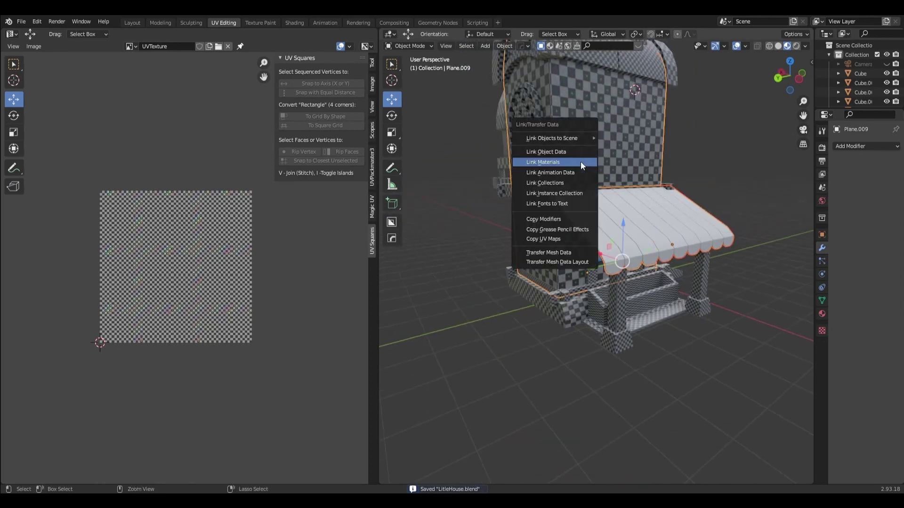
pyautogui.click(581, 162)
# Step: Select only the awning and isolate it in local view
pyautogui.click(678, 388)
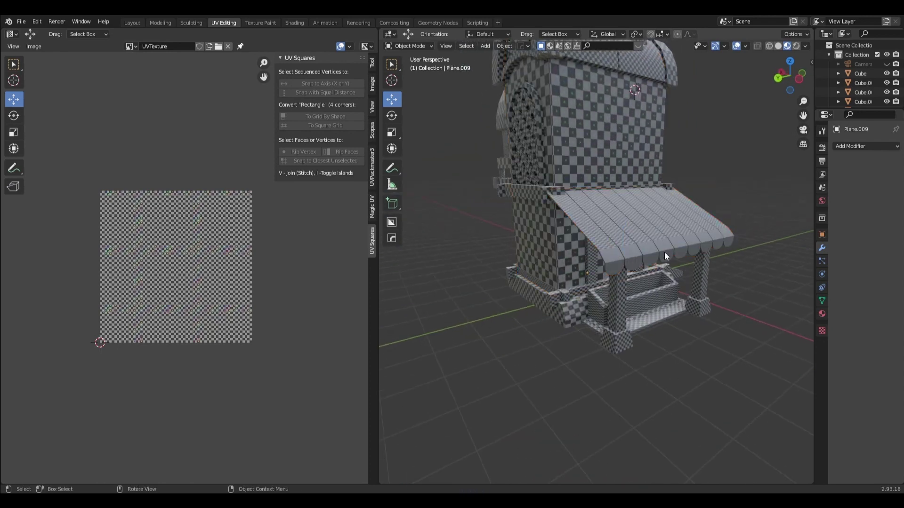
pyautogui.click(663, 232)
pyautogui.press('KP_Divide')
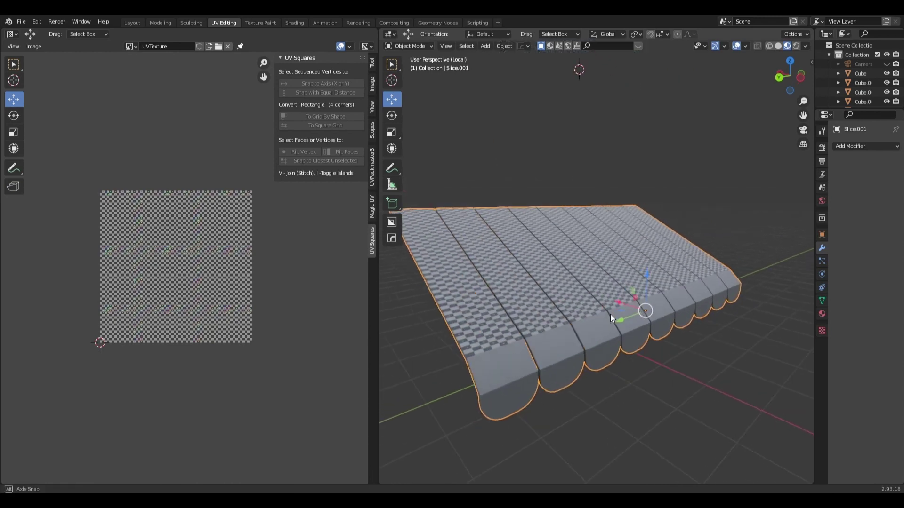
# Step: Put the awning into Edit Mode with edge selection enabled
pyautogui.moveTo(610, 315)
pyautogui.mouseDown(button='middle')
pyautogui.moveTo(644, 296)
pyautogui.moveTo(473, 123)
pyautogui.moveTo(583, 169)
pyautogui.moveTo(640, 282)
pyautogui.mouseUp(button='middle')
pyautogui.click(411, 48)
pyautogui.scroll(1, 659, 305)
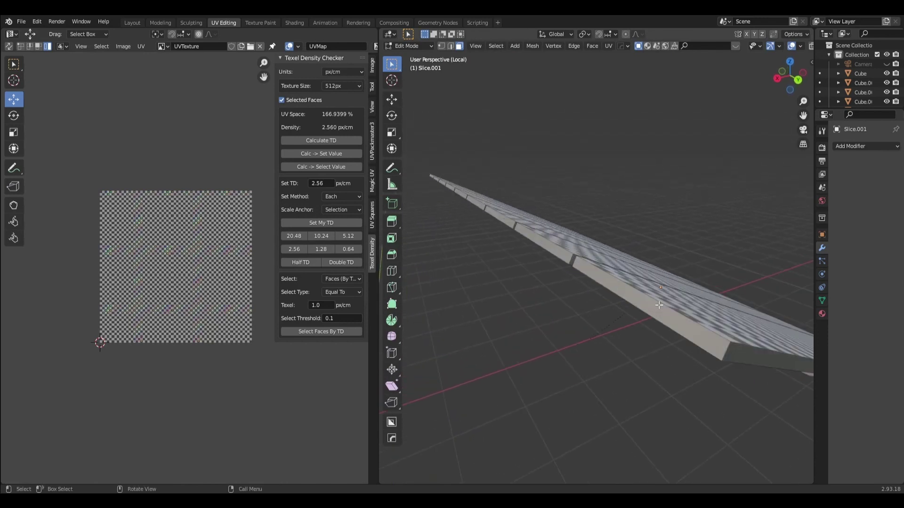
pyautogui.click(727, 353)
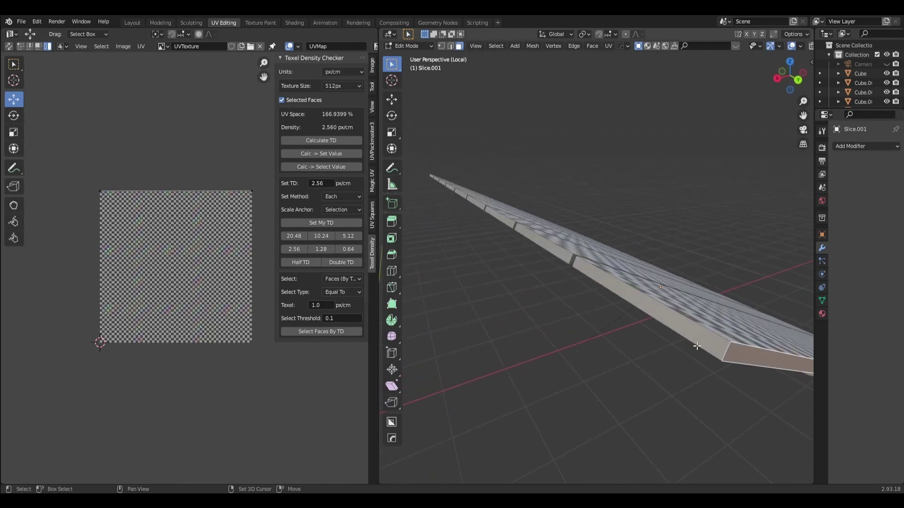
pyautogui.click(451, 46)
pyautogui.click(746, 345)
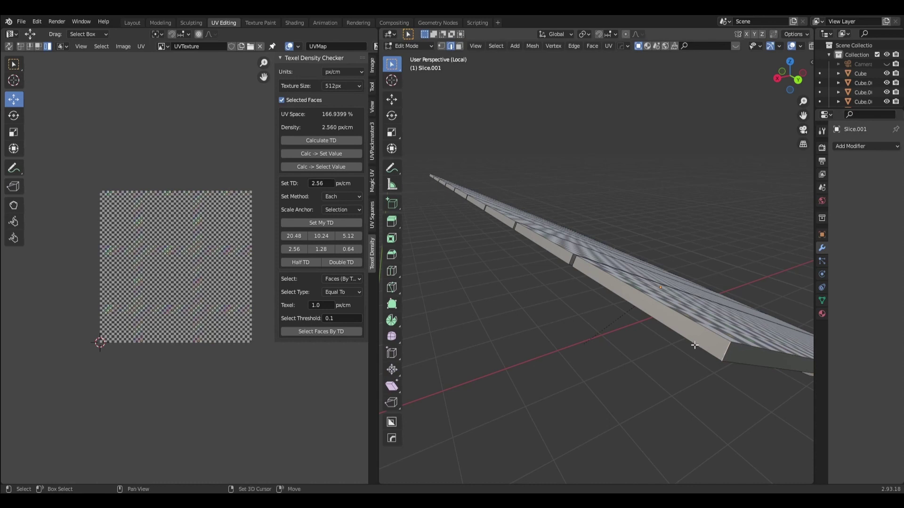
pyautogui.moveTo(726, 350)
pyautogui.mouseDown(button='middle')
pyautogui.moveTo(771, 355)
pyautogui.moveTo(786, 374)
pyautogui.mouseUp(button='middle')
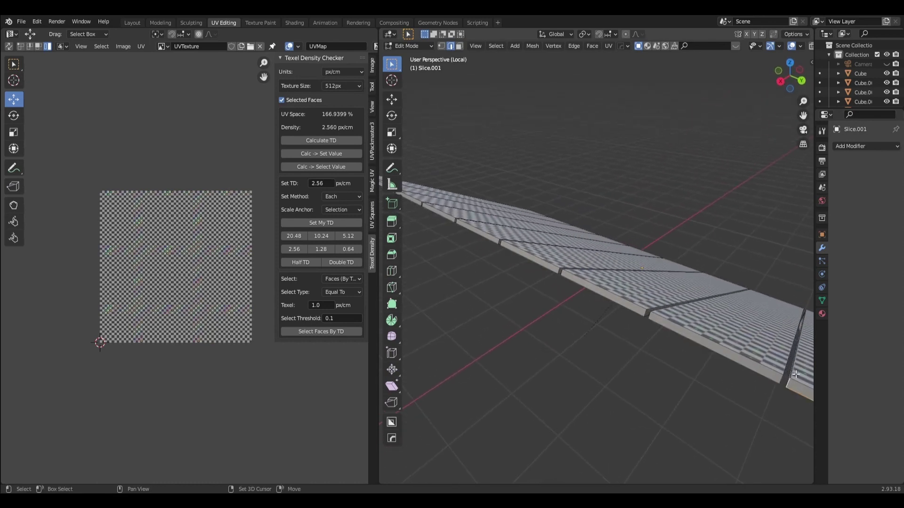
pyautogui.scroll(-4, 788, 372)
pyautogui.moveTo(781, 365); pyautogui.dragTo(754, 360, button='middle')
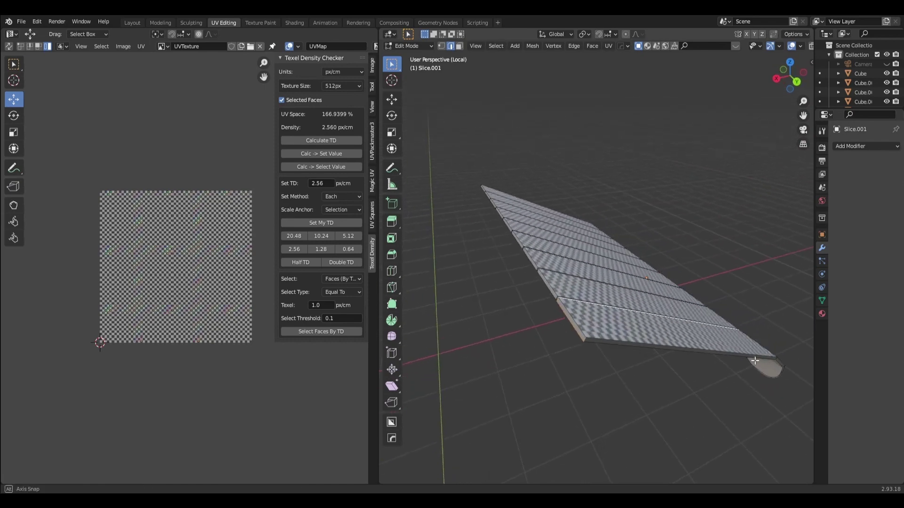
# Step: Mark the first scallop's edge loop as a UV seam
pyautogui.keyDown('alt'); pyautogui.click(640, 340); pyautogui.keyUp('alt')
pyautogui.moveTo(640, 341)
pyautogui.mouseDown(button='middle')
pyautogui.moveTo(688, 306)
pyautogui.moveTo(538, 268)
pyautogui.mouseUp(button='middle')
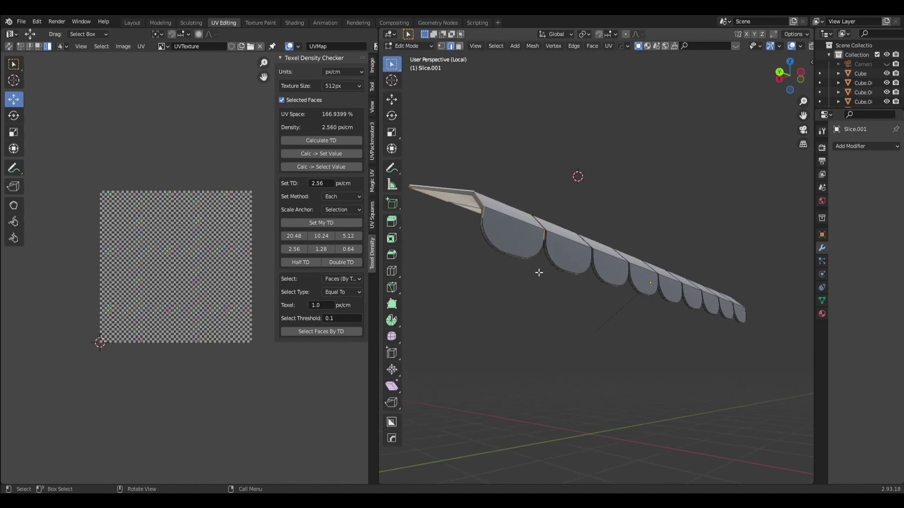
pyautogui.scroll(2, 510, 254)
pyautogui.keyDown('alt'); pyautogui.click(471, 252); pyautogui.keyUp('alt')
pyautogui.moveTo(471, 252)
pyautogui.mouseDown(button='middle')
pyautogui.moveTo(511, 330)
pyautogui.moveTo(545, 329)
pyautogui.moveTo(592, 262)
pyautogui.mouseUp(button='middle')
pyautogui.click(608, 46)
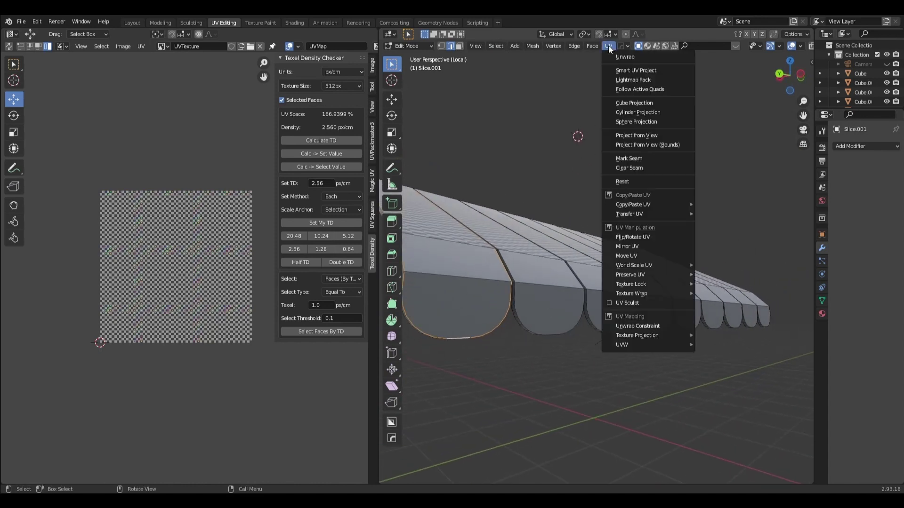
pyautogui.click(628, 157)
pyautogui.moveTo(628, 157); pyautogui.dragTo(579, 170, button='middle')
pyautogui.scroll(-3, 579, 170)
# Step: Select the whole awning and unwrap it along its seams
pyautogui.press('a')
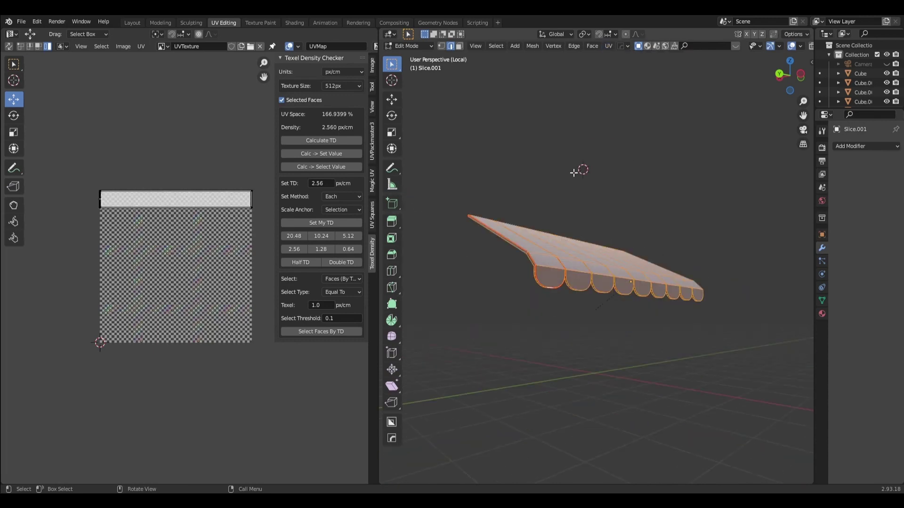
pyautogui.click(609, 47)
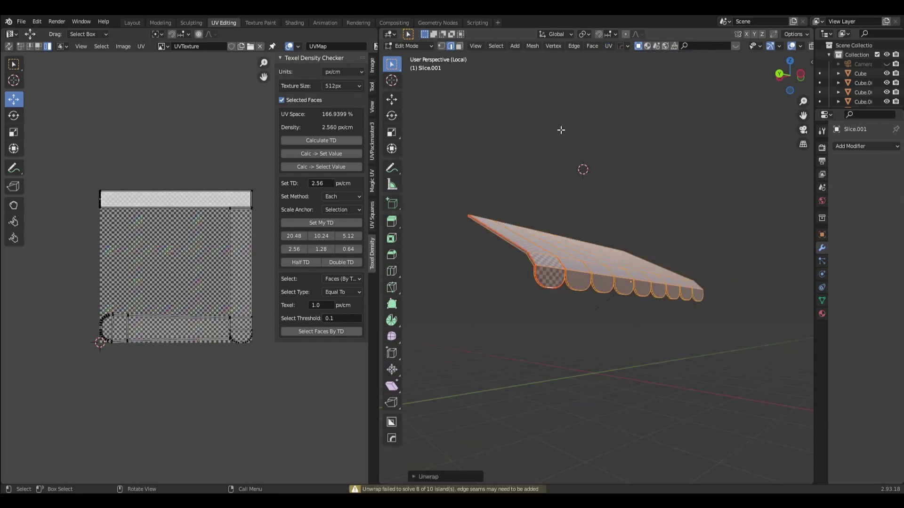
pyautogui.click(514, 157)
pyautogui.moveTo(514, 157); pyautogui.dragTo(642, 177, button='middle')
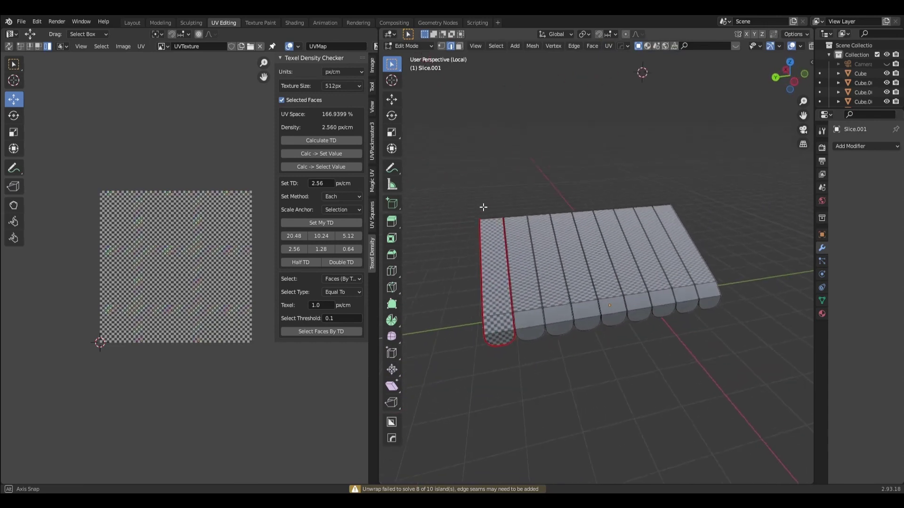
pyautogui.moveTo(642, 177); pyautogui.dragTo(473, 147, button='middle')
# Step: Return the awning to Object Mode and orbit to inspect the checker result
pyautogui.click(402, 45)
pyautogui.click(426, 57)
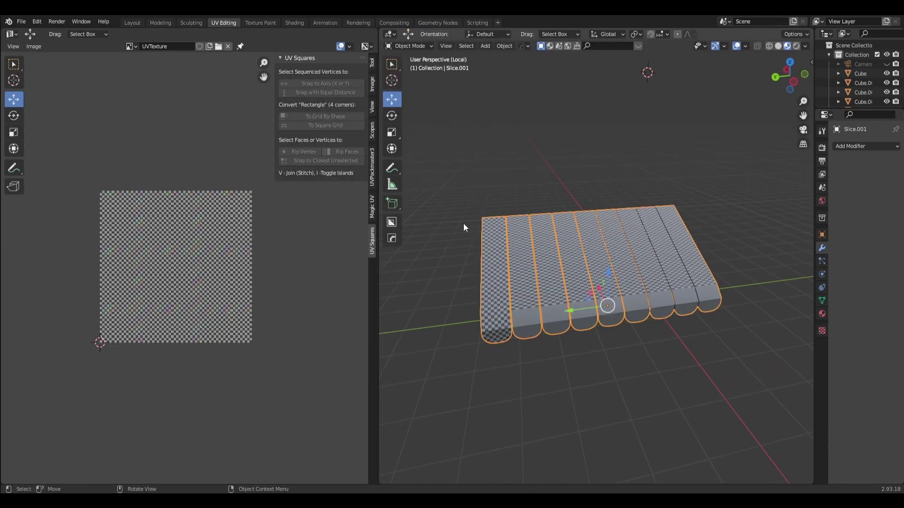
pyautogui.scroll(3, 470, 245)
pyautogui.moveTo(480, 270)
pyautogui.mouseDown(button='middle')
pyautogui.moveTo(518, 264)
pyautogui.moveTo(544, 338)
pyautogui.mouseUp(button='middle')
pyautogui.click(557, 386)
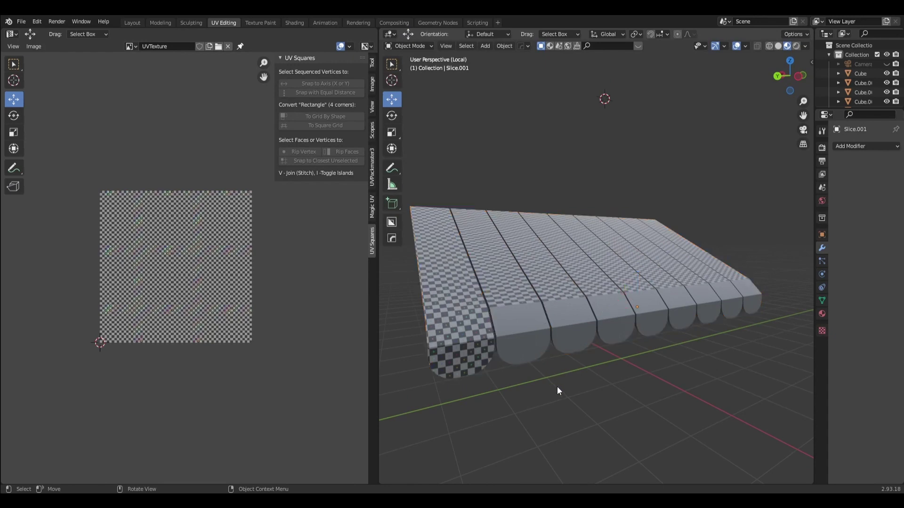
pyautogui.moveTo(559, 390)
pyautogui.mouseDown(button='middle')
pyautogui.moveTo(669, 403)
pyautogui.moveTo(676, 417)
pyautogui.mouseUp(button='middle')
# Step: Select the awning slab and put it back into Edit Mode
pyautogui.scroll(3, 674, 414)
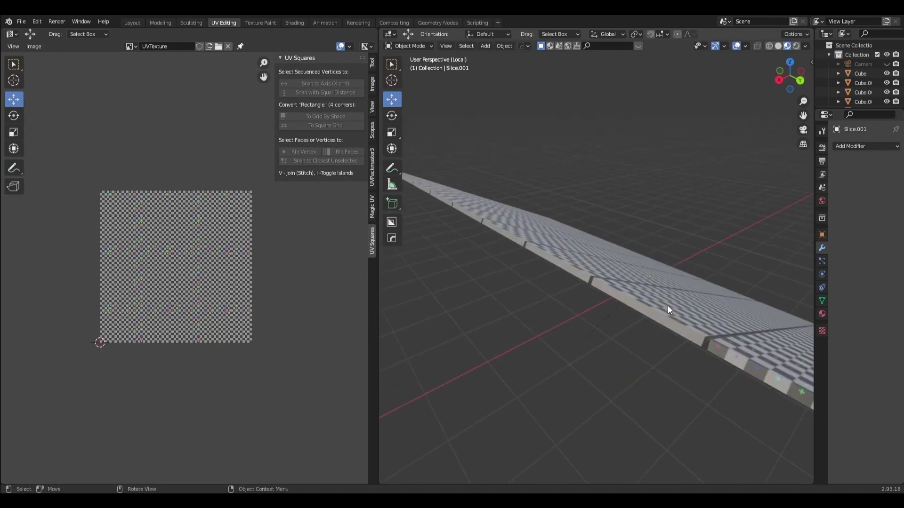
pyautogui.press('a')
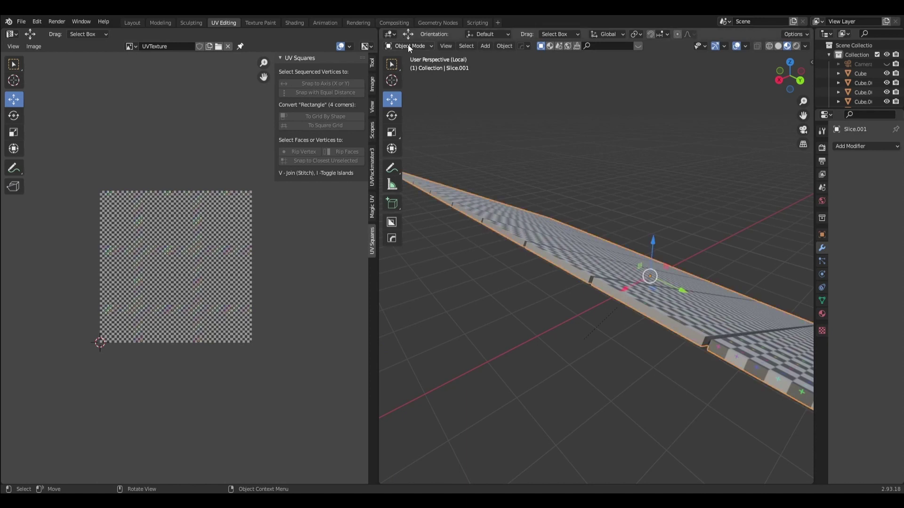
pyautogui.click(408, 45)
pyautogui.click(414, 67)
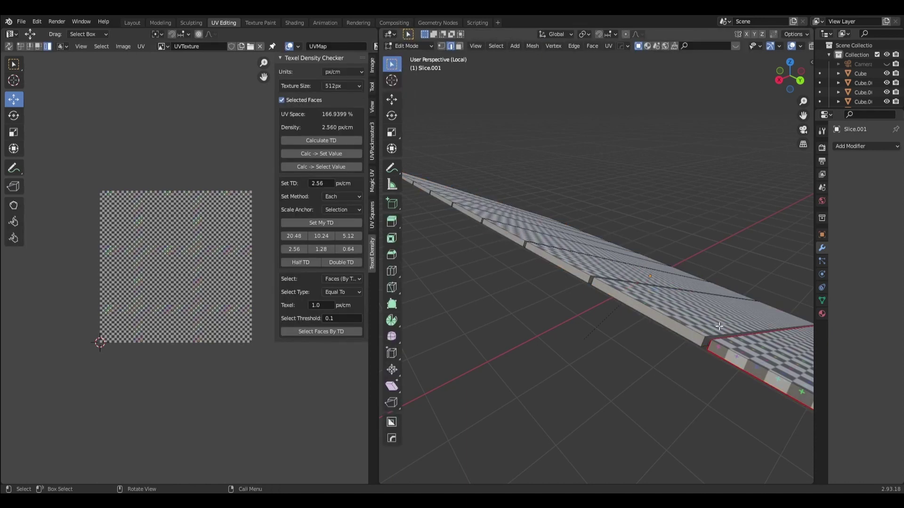
# Step: Mark the slab's curved edge loop as a seam
pyautogui.keyDown('shift'); pyautogui.click(667, 330); pyautogui.keyUp('shift')
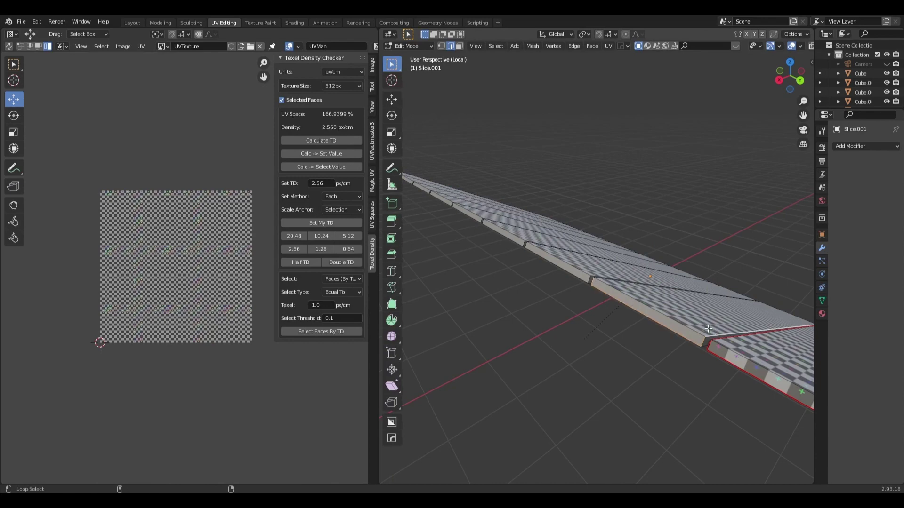
pyautogui.scroll(3, 713, 341)
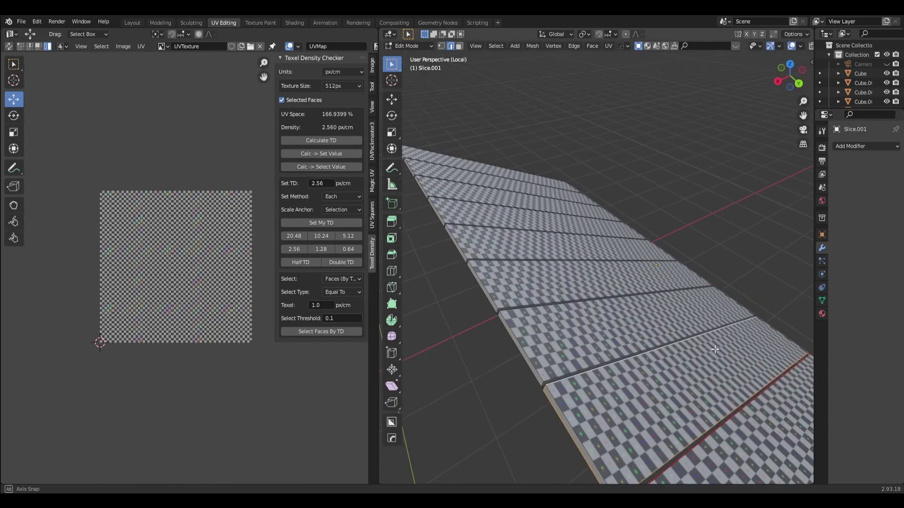
pyautogui.moveTo(701, 351); pyautogui.dragTo(547, 133, button='middle')
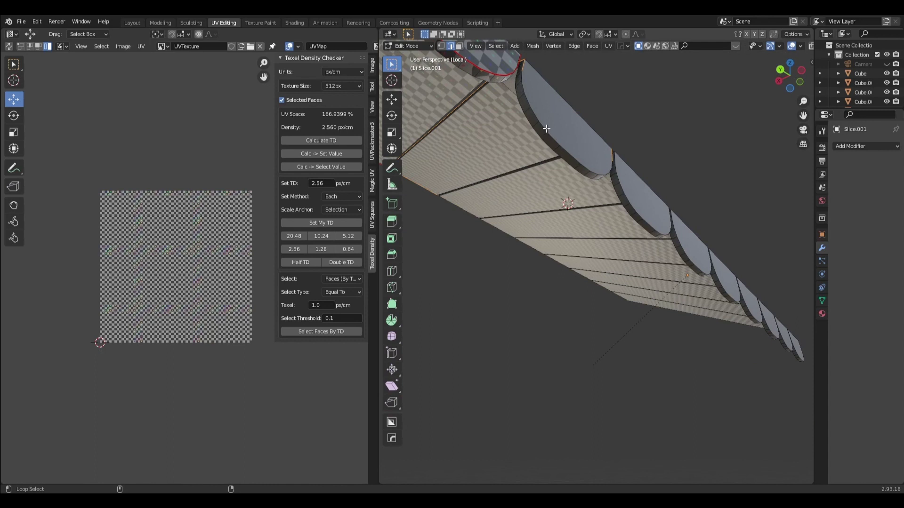
pyautogui.click(608, 46)
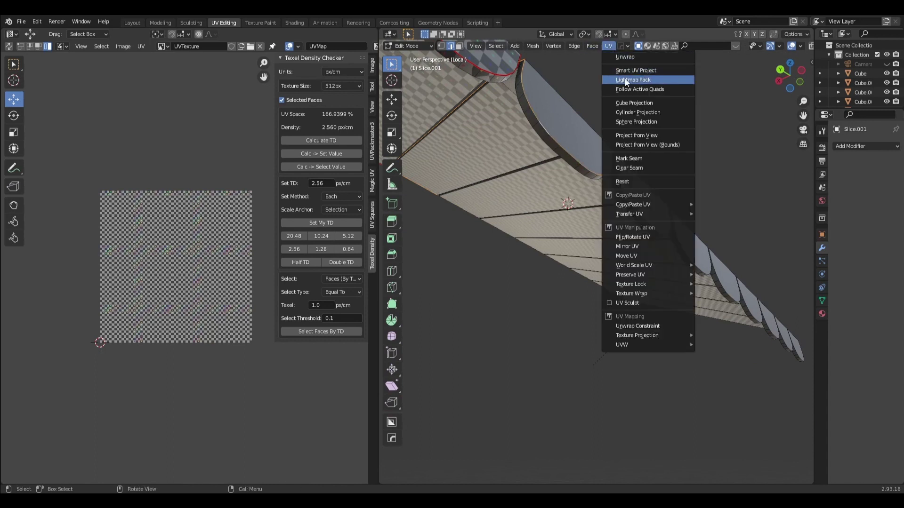
pyautogui.click(631, 159)
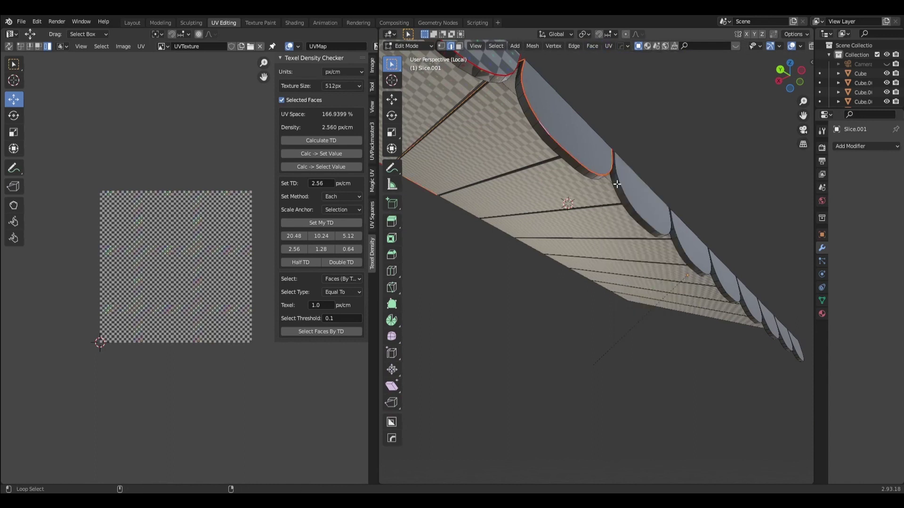
# Step: Mark the slab's lower and front edges as seams
pyautogui.moveTo(652, 156); pyautogui.dragTo(668, 192, button='middle')
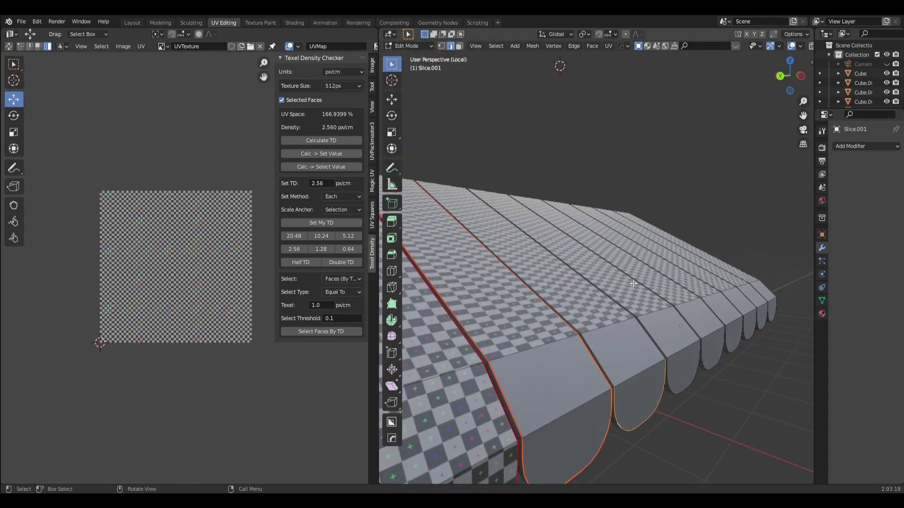
pyautogui.moveTo(601, 370); pyautogui.dragTo(600, 359, button='middle')
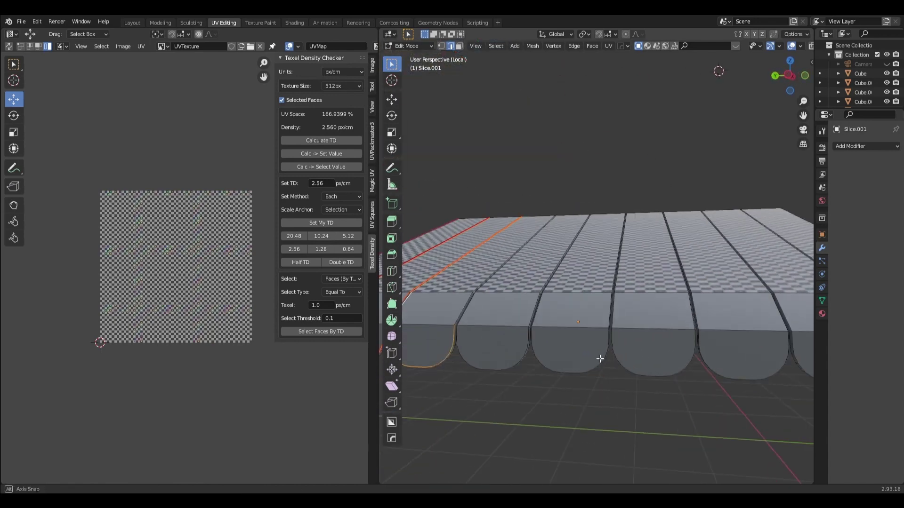
pyautogui.moveTo(464, 307)
pyautogui.mouseDown(button='middle')
pyautogui.moveTo(556, 254)
pyautogui.moveTo(613, 303)
pyautogui.mouseUp(button='middle')
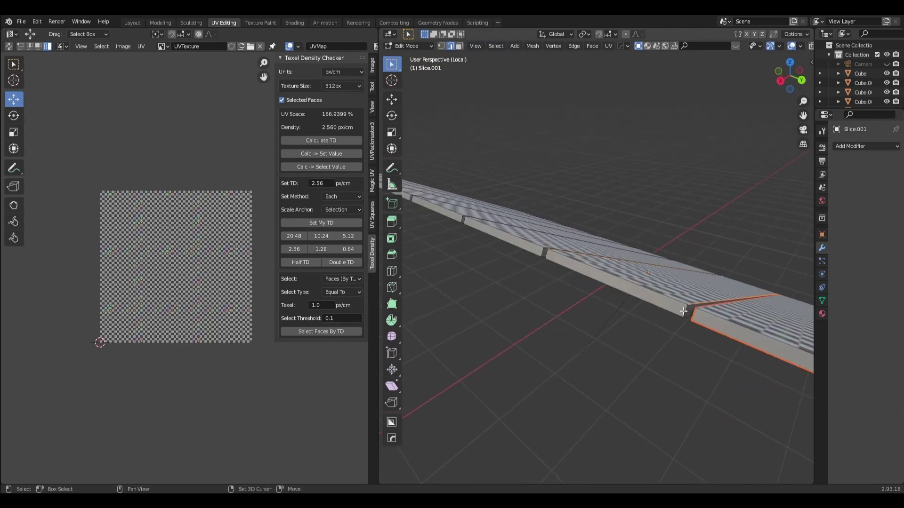
pyautogui.moveTo(667, 309)
pyautogui.mouseDown(button='middle')
pyautogui.moveTo(617, 303)
pyautogui.moveTo(676, 300)
pyautogui.mouseUp(button='middle')
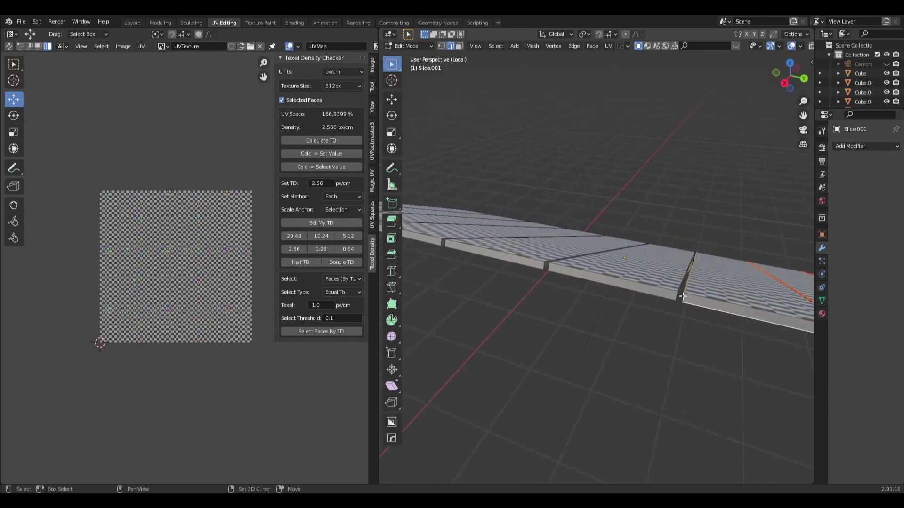
pyautogui.keyDown('shift'); pyautogui.click(683, 296); pyautogui.keyUp('shift')
pyautogui.click(594, 45)
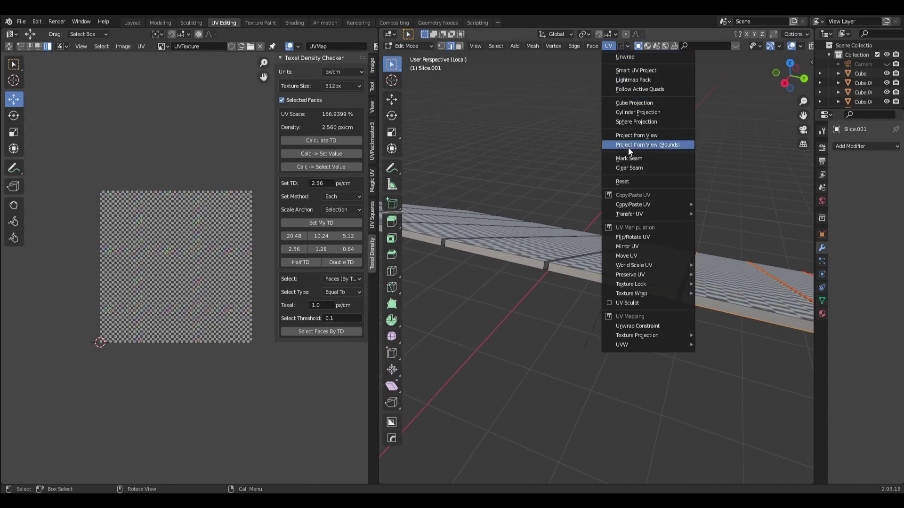
pyautogui.click(627, 162)
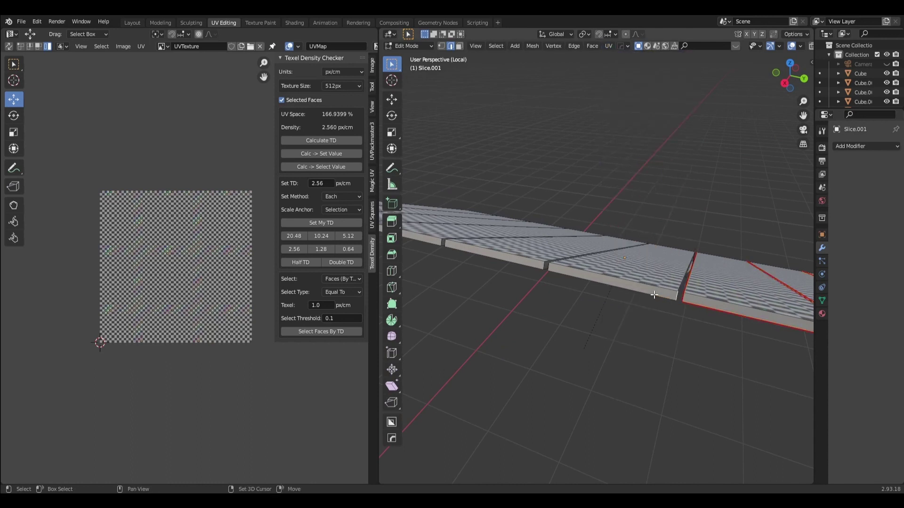
pyautogui.keyDown('shift'); pyautogui.click(565, 277); pyautogui.keyUp('shift')
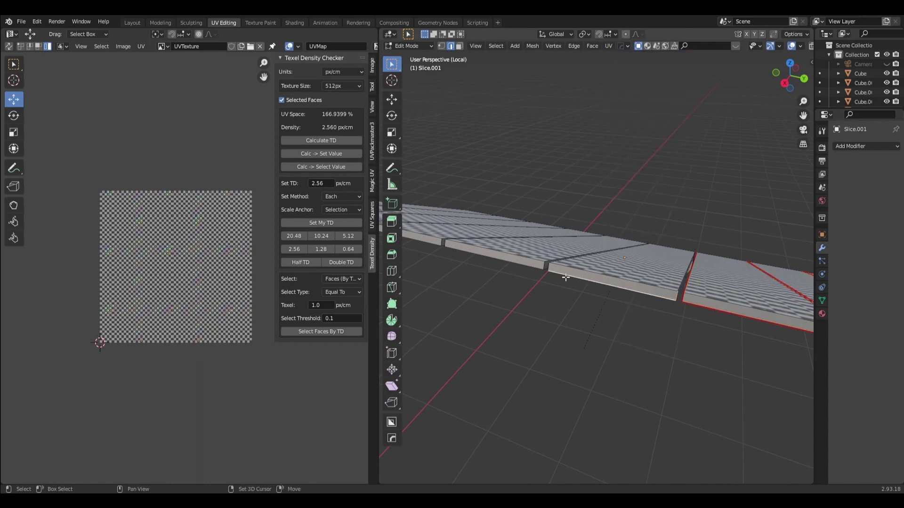
pyautogui.click(609, 46)
pyautogui.click(629, 161)
pyautogui.moveTo(628, 162)
pyautogui.mouseDown(button='middle')
pyautogui.moveTo(651, 181)
pyautogui.moveTo(608, 283)
pyautogui.moveTo(588, 295)
pyautogui.moveTo(578, 347)
pyautogui.mouseUp(button='middle')
# Step: Mark the second and third scallop edge loops as seams
pyautogui.keyDown('alt'); pyautogui.keyDown('shift'); pyautogui.click(607, 288); pyautogui.keyUp('shift'); pyautogui.keyUp('alt')
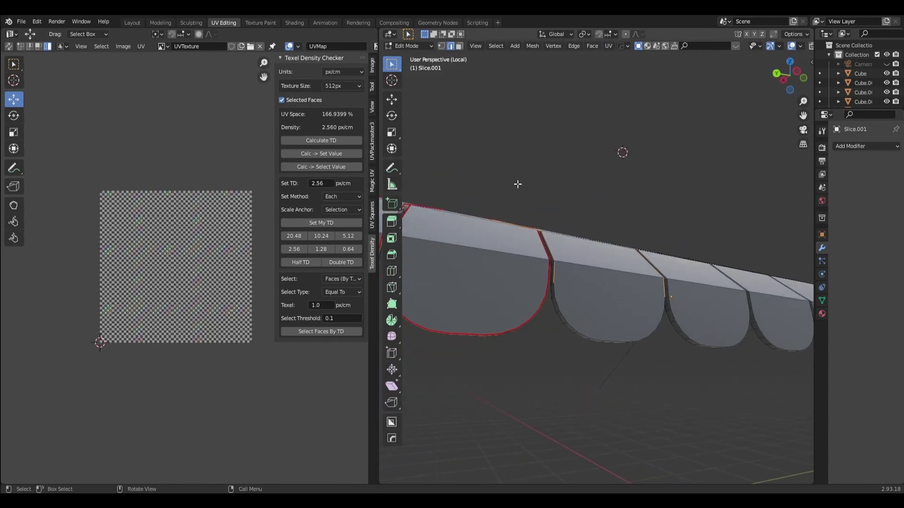
pyautogui.keyDown('alt'); pyautogui.keyDown('shift'); pyautogui.click(607, 340); pyautogui.keyUp('shift'); pyautogui.keyUp('alt')
pyautogui.click(608, 45)
pyautogui.click(638, 158)
pyautogui.keyDown('alt'); pyautogui.keyDown('shift'); pyautogui.click(678, 329); pyautogui.keyUp('shift'); pyautogui.keyUp('alt')
pyautogui.scroll(3, 677, 330)
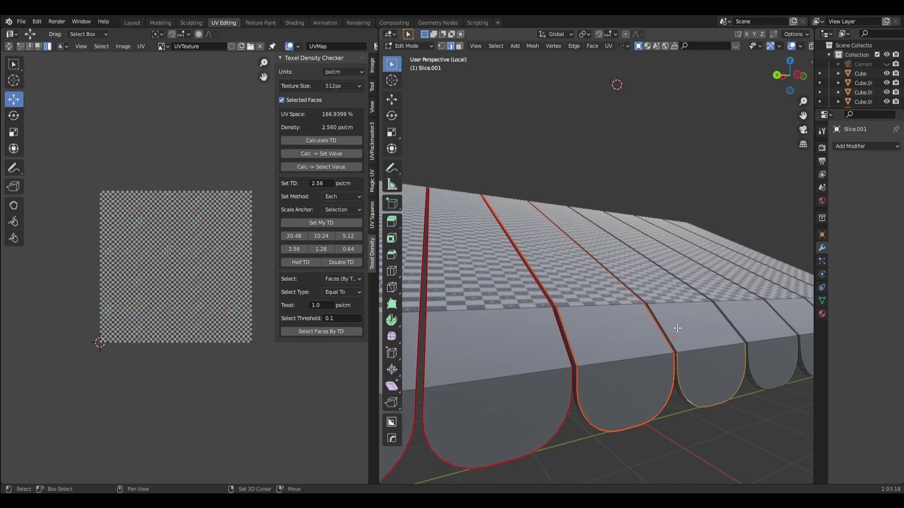
pyautogui.moveTo(677, 328)
pyautogui.mouseDown(button='middle')
pyautogui.moveTo(675, 317)
pyautogui.moveTo(591, 316)
pyautogui.mouseUp(button='middle')
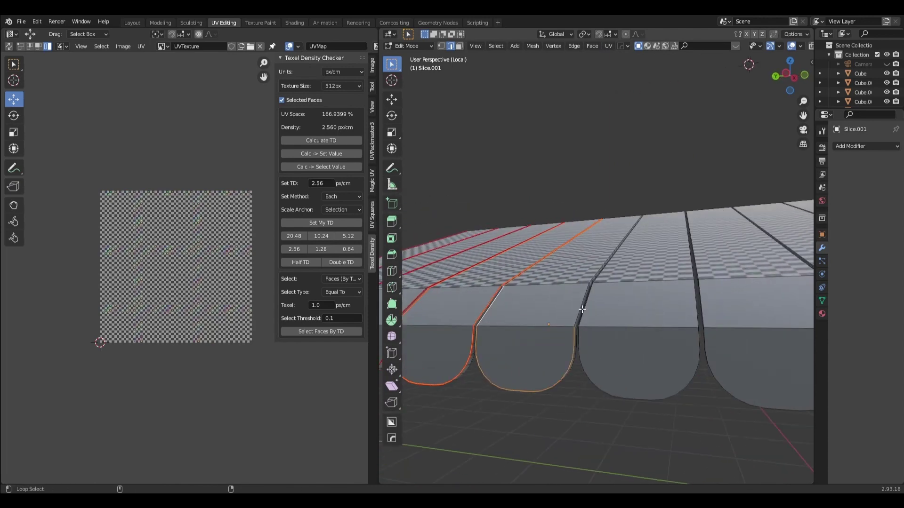
pyautogui.moveTo(641, 218)
pyautogui.mouseDown(button='middle')
pyautogui.moveTo(648, 249)
pyautogui.moveTo(757, 260)
pyautogui.moveTo(565, 302)
pyautogui.moveTo(665, 328)
pyautogui.mouseUp(button='middle')
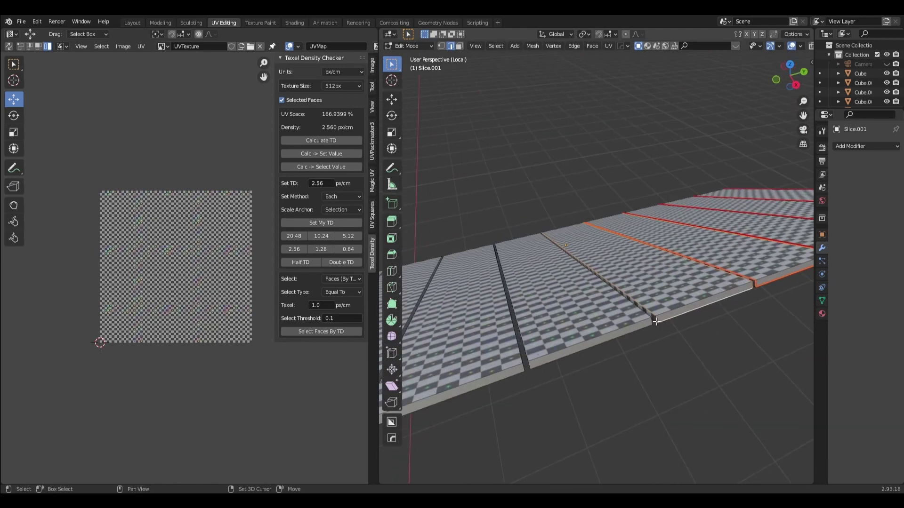
pyautogui.click(608, 46)
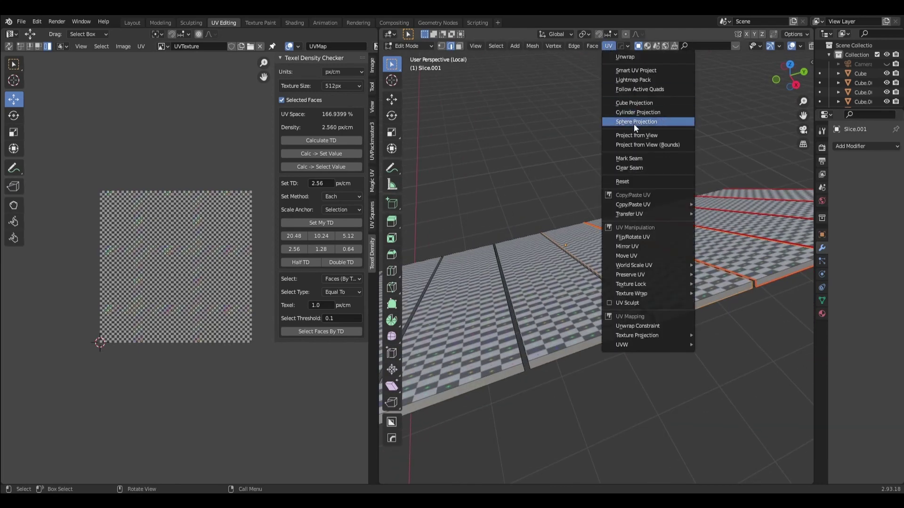
pyautogui.click(631, 158)
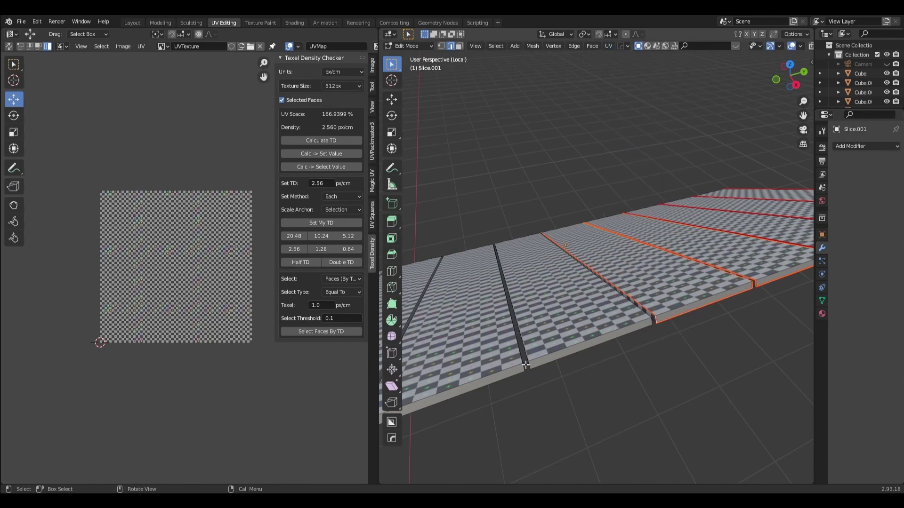
# Step: Mark another scallop edge loop as a seam, then select the vertical ridge loop
pyautogui.hotkey('alt', 'a')
pyautogui.keyDown('shift'); pyautogui.click(566, 355); pyautogui.keyUp('shift')
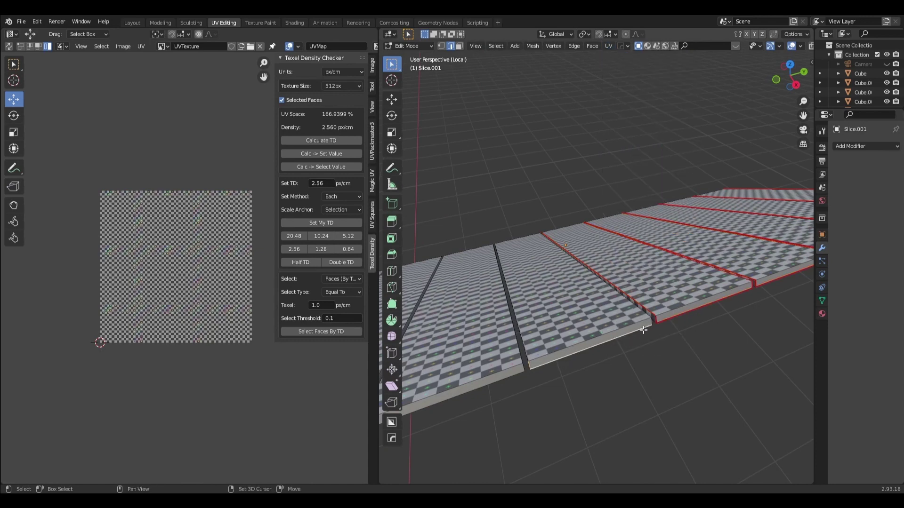
pyautogui.moveTo(644, 359)
pyautogui.mouseDown(button='middle')
pyautogui.moveTo(656, 347)
pyautogui.moveTo(565, 325)
pyautogui.mouseUp(button='middle')
pyautogui.keyDown('shift'); pyautogui.click(608, 317); pyautogui.keyUp('shift')
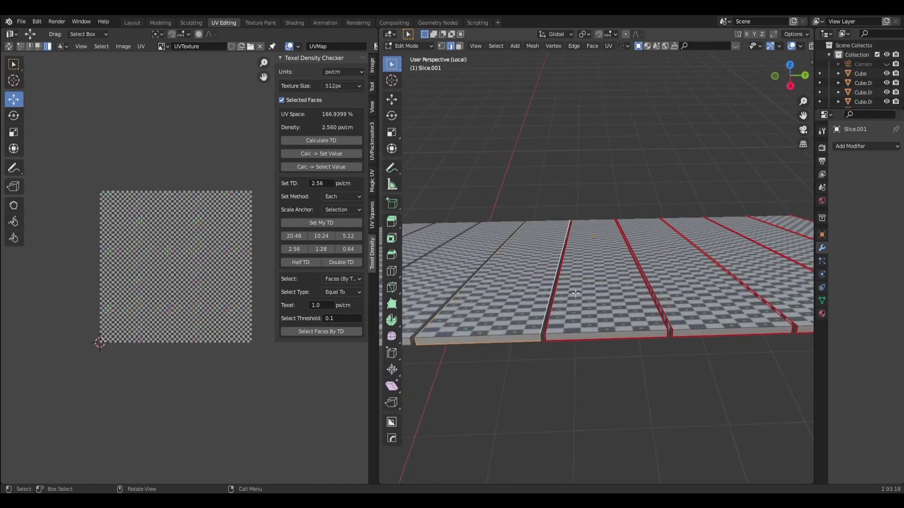
pyautogui.moveTo(576, 294); pyautogui.dragTo(599, 237, button='middle')
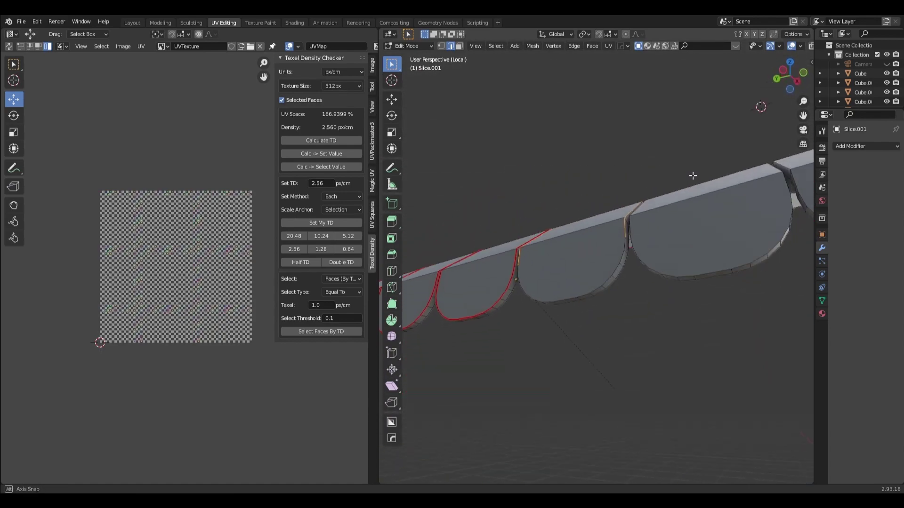
pyautogui.keyDown('alt'); pyautogui.click(607, 262); pyautogui.keyUp('alt')
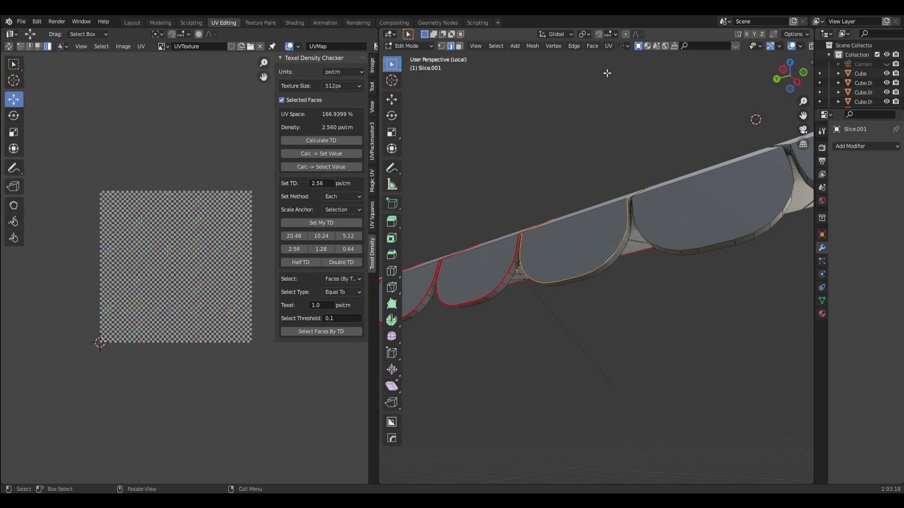
pyautogui.click(608, 46)
pyautogui.click(631, 158)
pyautogui.moveTo(535, 148); pyautogui.dragTo(520, 168, button='middle')
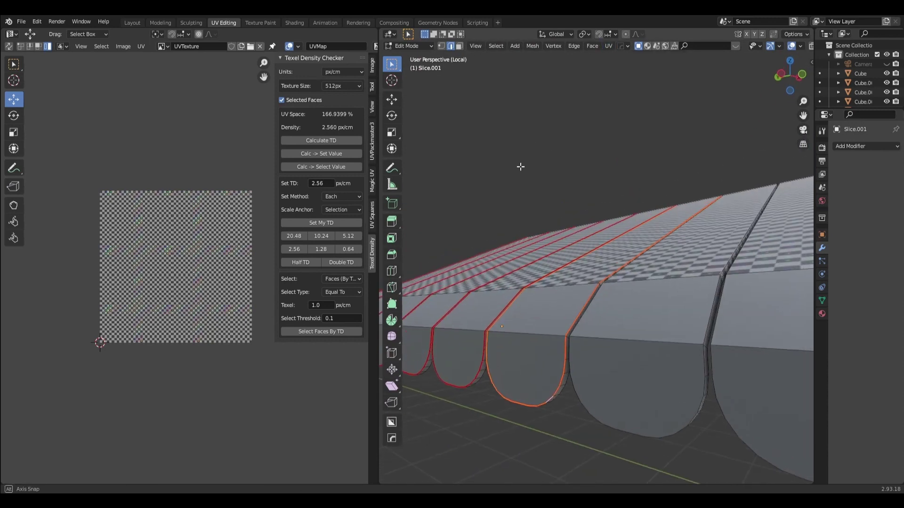
pyautogui.keyDown('alt'); pyautogui.keyDown('shift'); pyautogui.click(702, 336); pyautogui.keyUp('shift'); pyautogui.keyUp('alt')
pyautogui.moveTo(696, 409)
pyautogui.mouseDown(button='middle')
pyautogui.moveTo(716, 369)
pyautogui.moveTo(720, 224)
pyautogui.moveTo(721, 334)
pyautogui.moveTo(666, 335)
pyautogui.moveTo(616, 365)
pyautogui.mouseUp(button='middle')
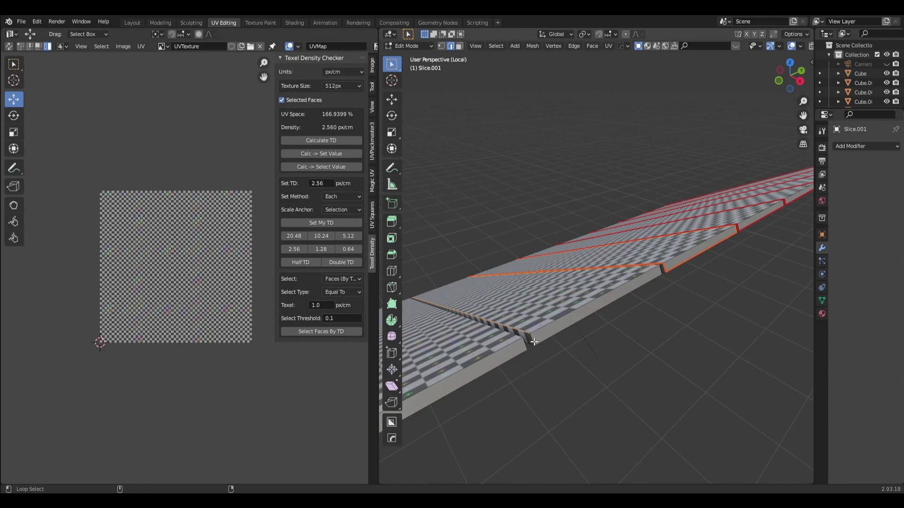
# Step: Mark the slab's lower edge loops as seams and orbit to check them
pyautogui.keyDown('alt'); pyautogui.keyDown('shift'); pyautogui.click(556, 338); pyautogui.keyUp('shift'); pyautogui.keyUp('alt')
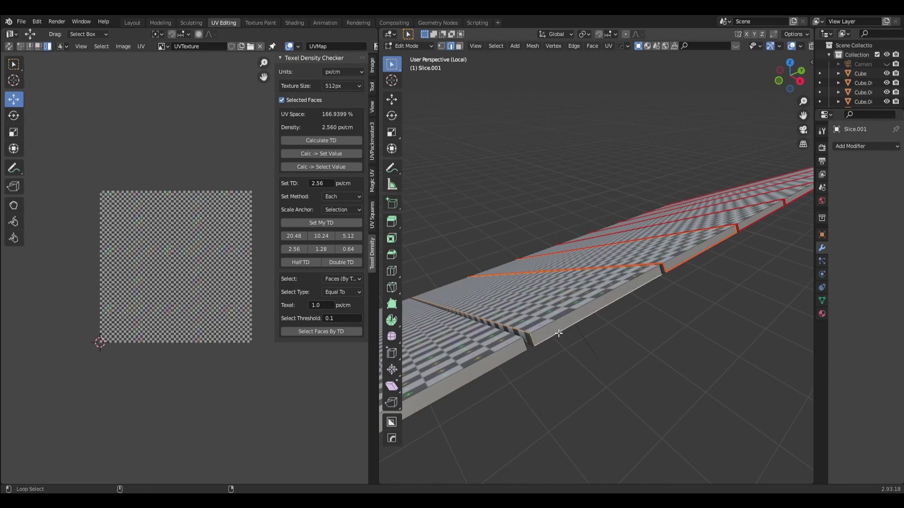
pyautogui.keyDown('alt'); pyautogui.keyDown('shift'); pyautogui.click(671, 273); pyautogui.keyUp('shift'); pyautogui.keyUp('alt')
pyautogui.click(608, 46)
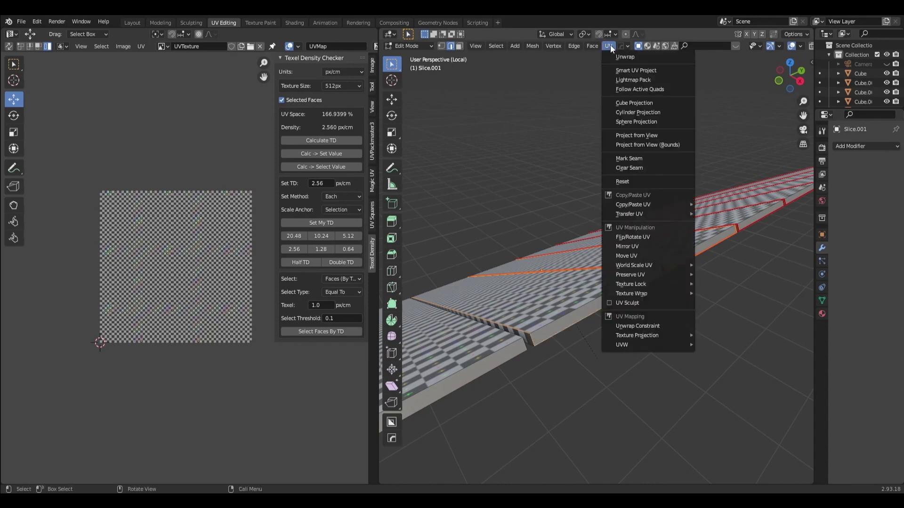
pyautogui.click(626, 159)
pyautogui.moveTo(686, 343); pyautogui.dragTo(538, 333, button='middle')
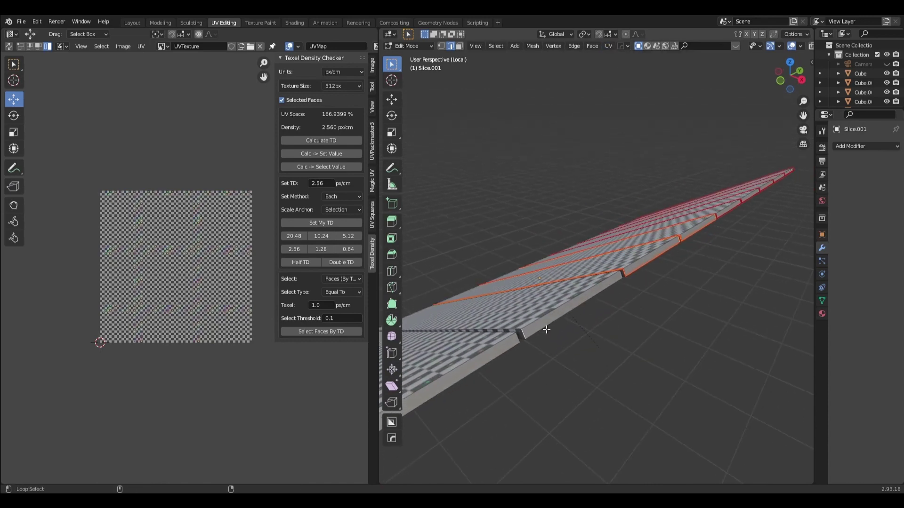
pyautogui.moveTo(575, 326)
pyautogui.mouseDown(button='middle')
pyautogui.moveTo(561, 338)
pyautogui.moveTo(537, 334)
pyautogui.mouseUp(button='middle')
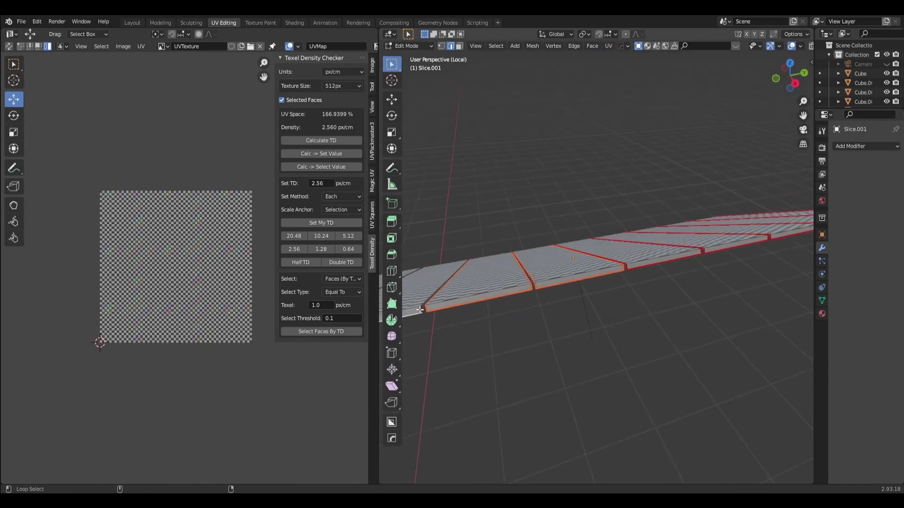
pyautogui.moveTo(472, 323); pyautogui.dragTo(563, 358, button='middle')
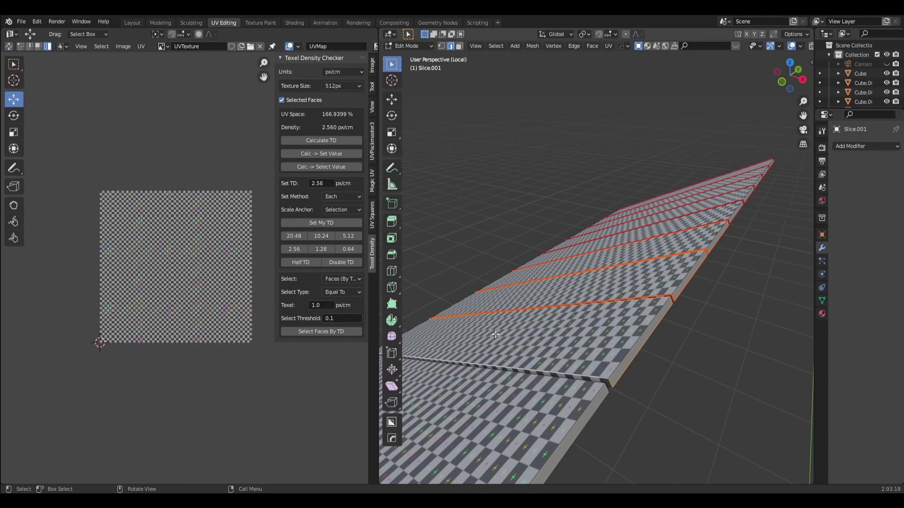
pyautogui.moveTo(507, 339)
pyautogui.mouseDown(button='middle')
pyautogui.moveTo(615, 314)
pyautogui.moveTo(526, 338)
pyautogui.mouseUp(button='middle')
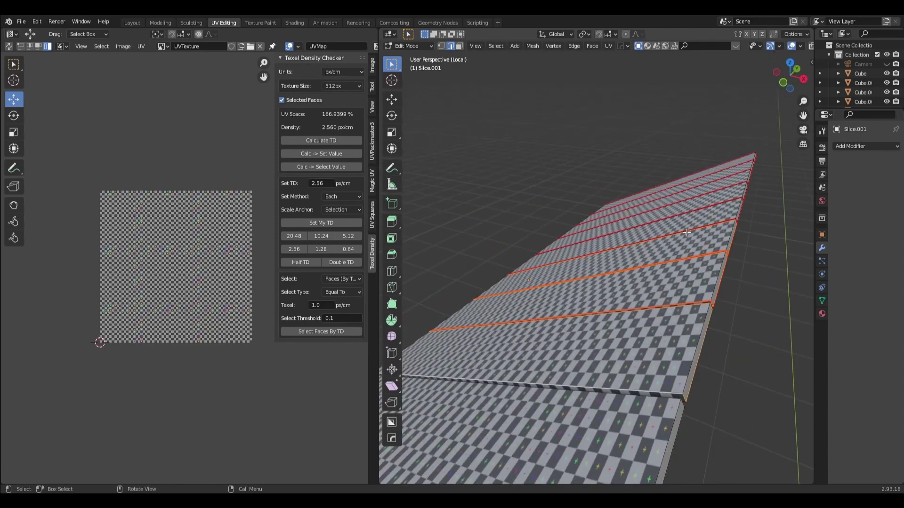
pyautogui.moveTo(685, 230); pyautogui.dragTo(674, 229, button='middle')
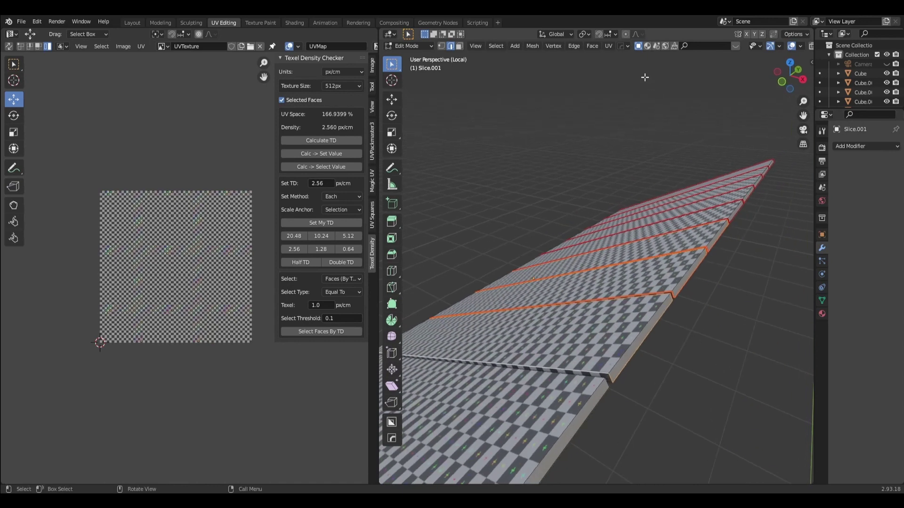
# Step: Mark the selected lobe outline edges as seams
pyautogui.click(608, 46)
pyautogui.moveTo(568, 173); pyautogui.dragTo(726, 174, button='middle')
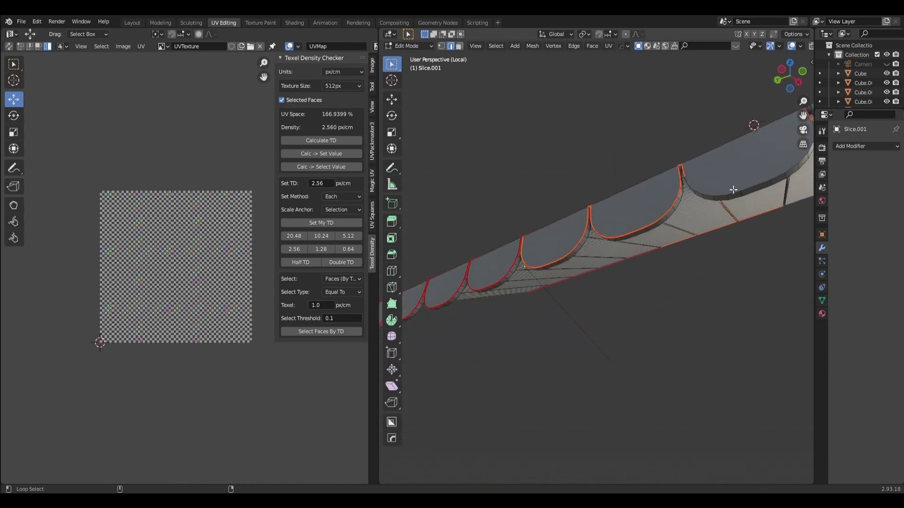
pyautogui.click(609, 46)
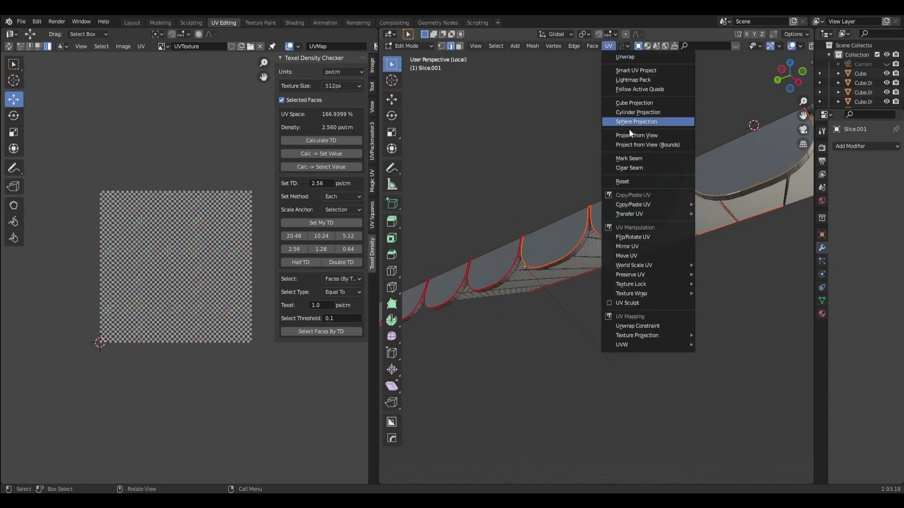
pyautogui.click(622, 159)
pyautogui.moveTo(657, 204); pyautogui.dragTo(703, 234, button='middle')
pyautogui.scroll(3, 704, 233)
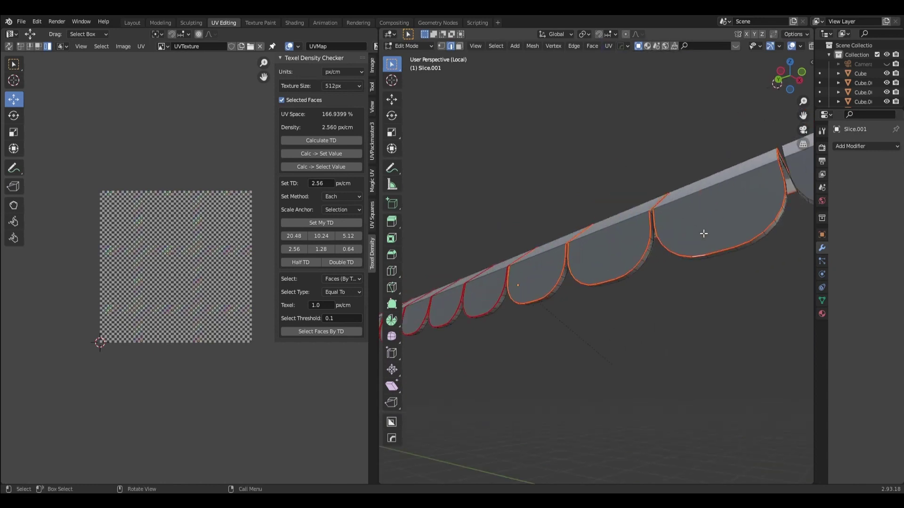
pyautogui.moveTo(766, 253); pyautogui.dragTo(711, 278, button='middle')
pyautogui.scroll(3, 671, 288)
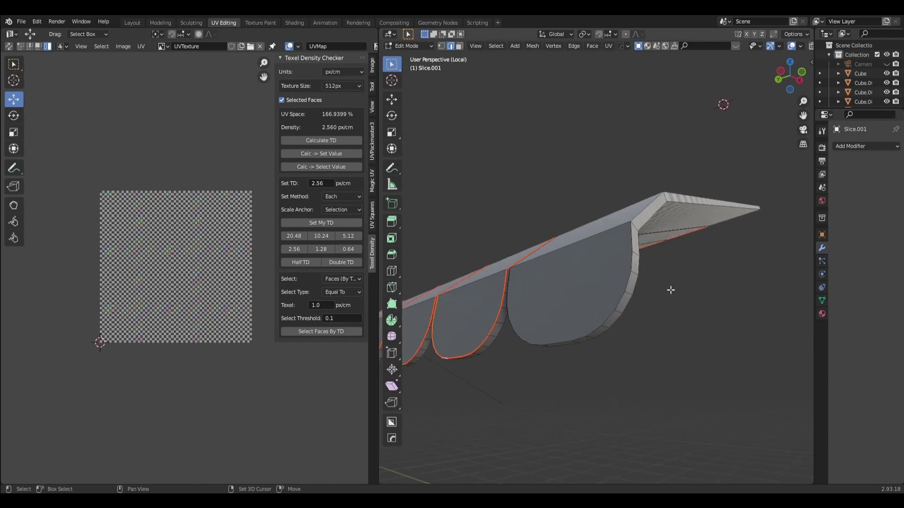
# Step: Mark one more lobe's edge loop as a seam
pyautogui.keyDown('alt'); pyautogui.click(633, 265); pyautogui.keyUp('alt')
pyautogui.moveTo(636, 215)
pyautogui.mouseDown(button='middle')
pyautogui.moveTo(680, 341)
pyautogui.moveTo(616, 365)
pyautogui.mouseUp(button='middle')
pyautogui.scroll(-5, 682, 350)
pyautogui.scroll(1, 563, 326)
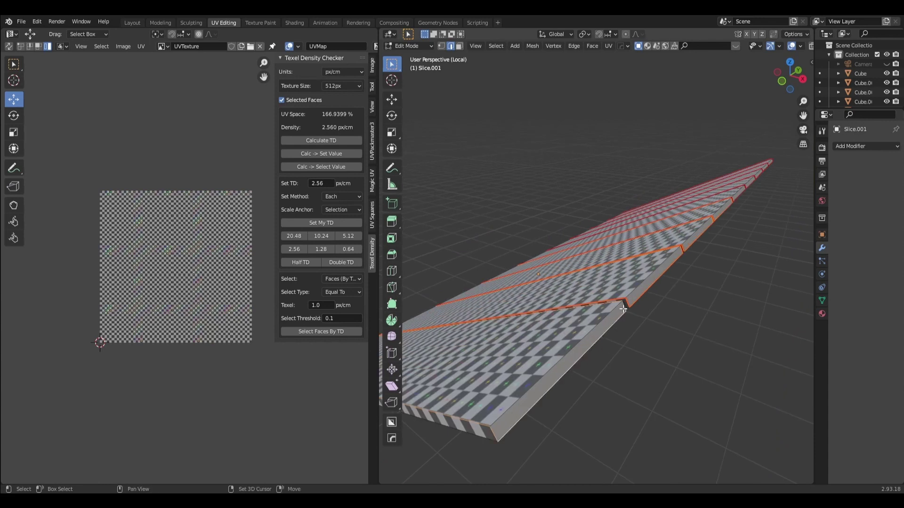
pyautogui.click(609, 46)
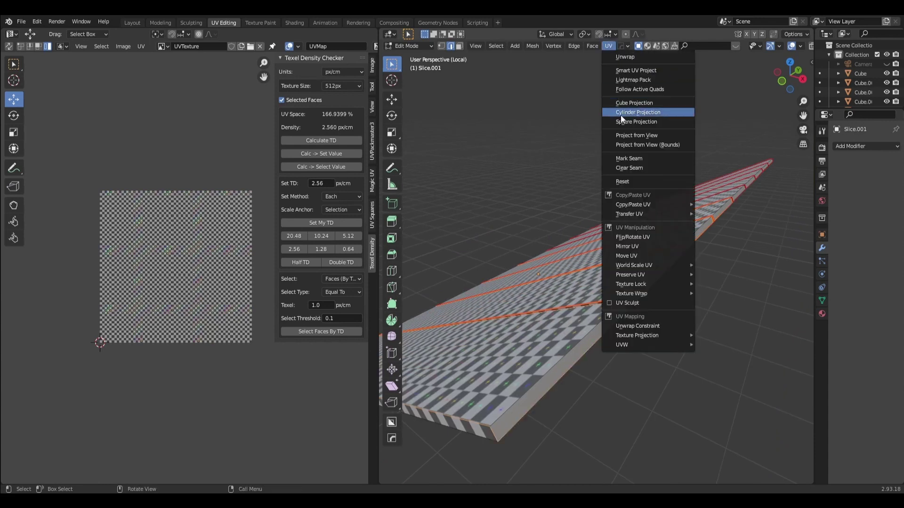
pyautogui.click(630, 162)
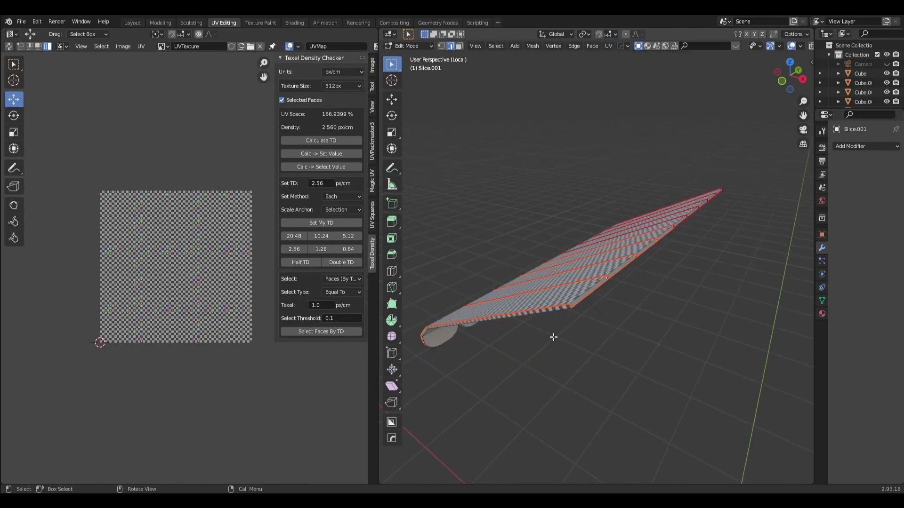
pyautogui.moveTo(631, 162); pyautogui.dragTo(689, 296, button='middle')
# Step: Cancel a stray scale, unwrap the whole awning along its new seams, and exit local view
pyautogui.press('s')
pyautogui.press('Escape')
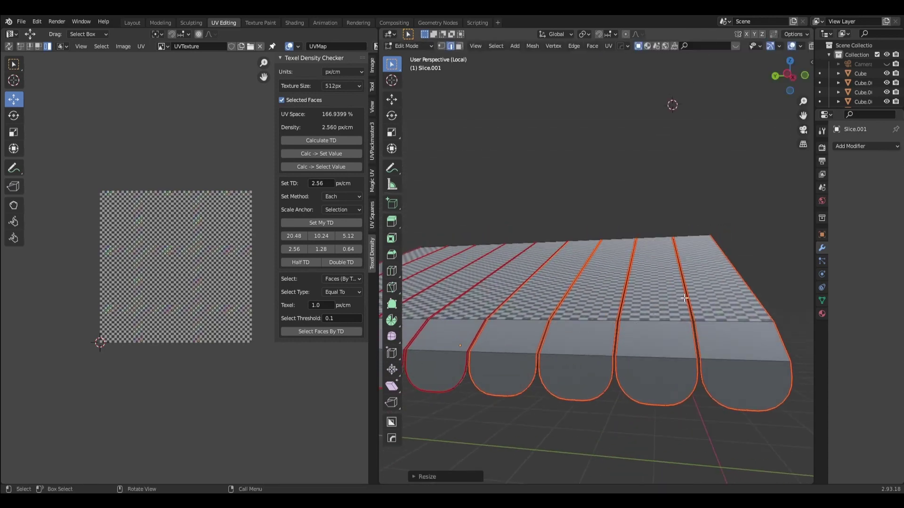
pyautogui.press('a')
pyautogui.scroll(-2, 684, 298)
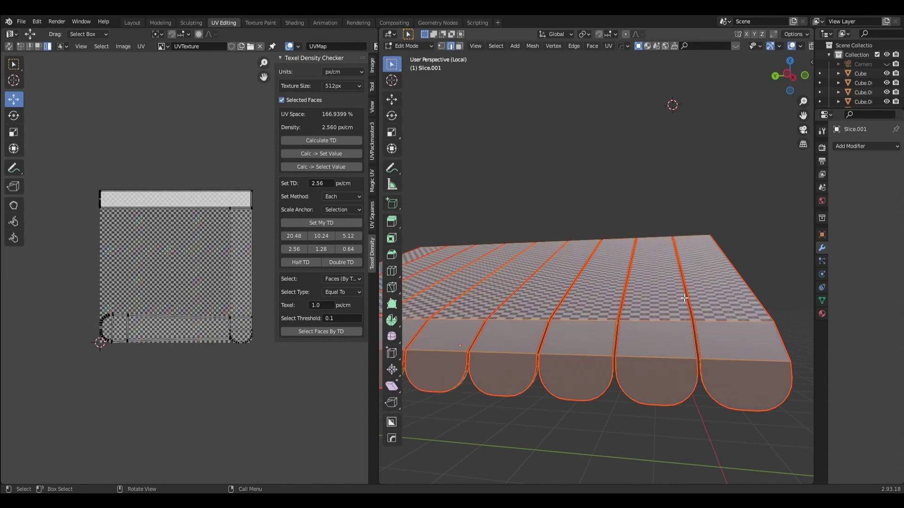
pyautogui.scroll(-3, 684, 294)
pyautogui.press('u')
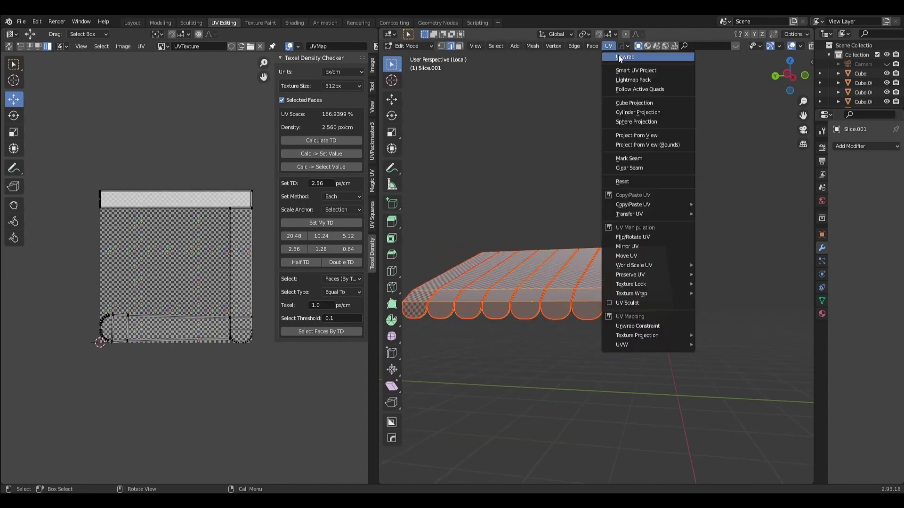
pyautogui.click(624, 60)
pyautogui.hotkey('alt', 'a')
pyautogui.moveTo(665, 224)
pyautogui.mouseDown(button='middle')
pyautogui.moveTo(515, 196)
pyautogui.moveTo(695, 268)
pyautogui.moveTo(565, 212)
pyautogui.mouseUp(button='middle')
pyautogui.press('KP_Divide')
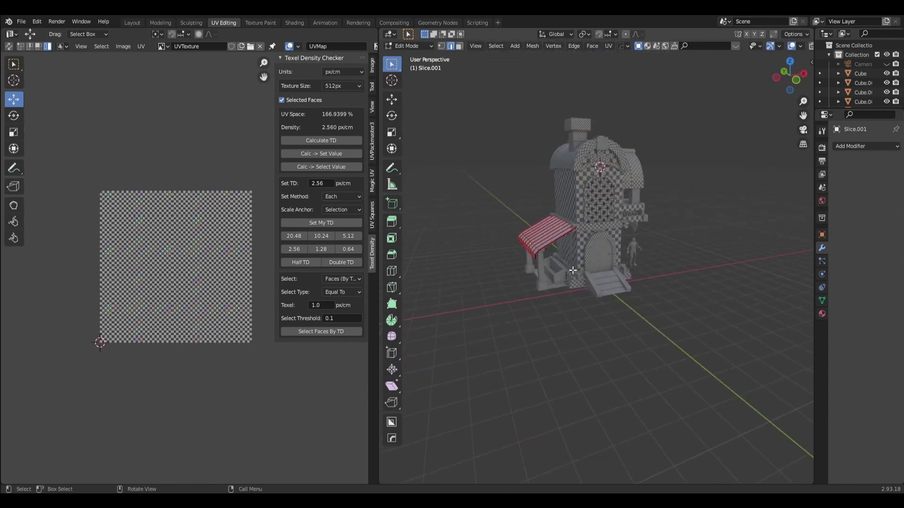
# Step: Show the whole house in Object Mode with Material Preview shading and save LittleHouse.blend
pyautogui.click(160, 23)
pyautogui.click(40, 45)
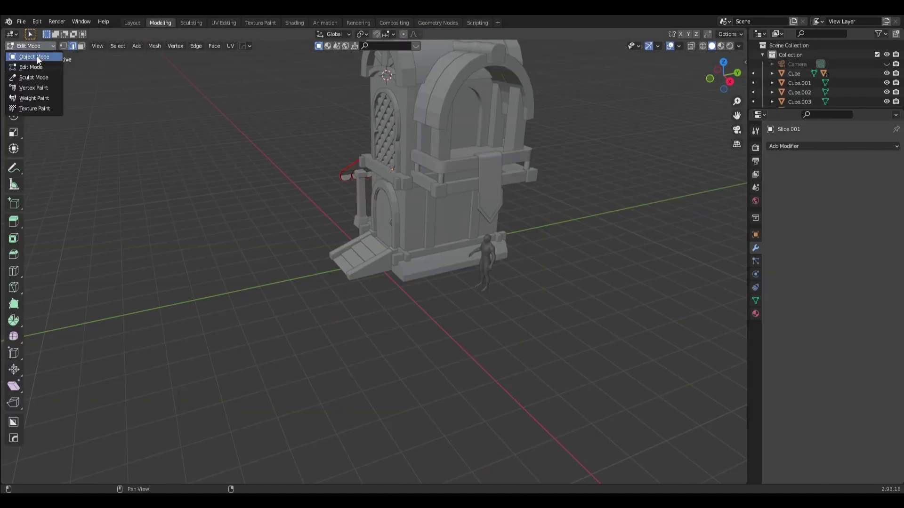
pyautogui.click(721, 46)
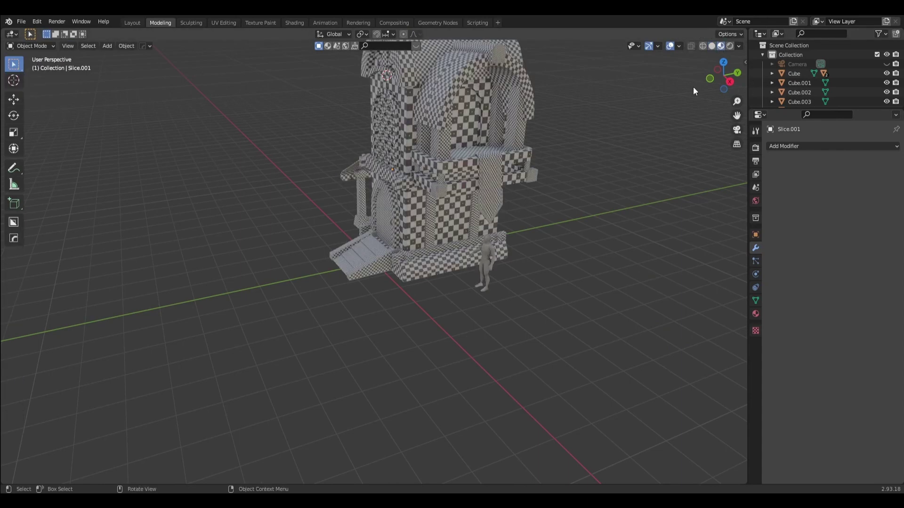
pyautogui.moveTo(587, 241)
pyautogui.mouseDown(button='middle')
pyautogui.moveTo(579, 243)
pyautogui.moveTo(597, 336)
pyautogui.moveTo(743, 305)
pyautogui.moveTo(39, 299)
pyautogui.moveTo(221, 308)
pyautogui.moveTo(169, 247)
pyautogui.moveTo(81, 326)
pyautogui.moveTo(652, 329)
pyautogui.moveTo(646, 306)
pyautogui.mouseUp(button='middle')
pyautogui.hotkey('ctrl', 's')
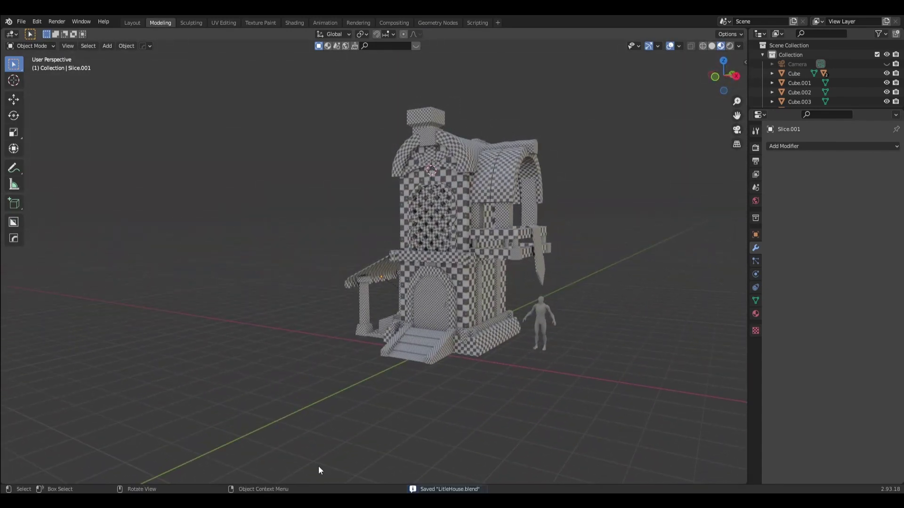